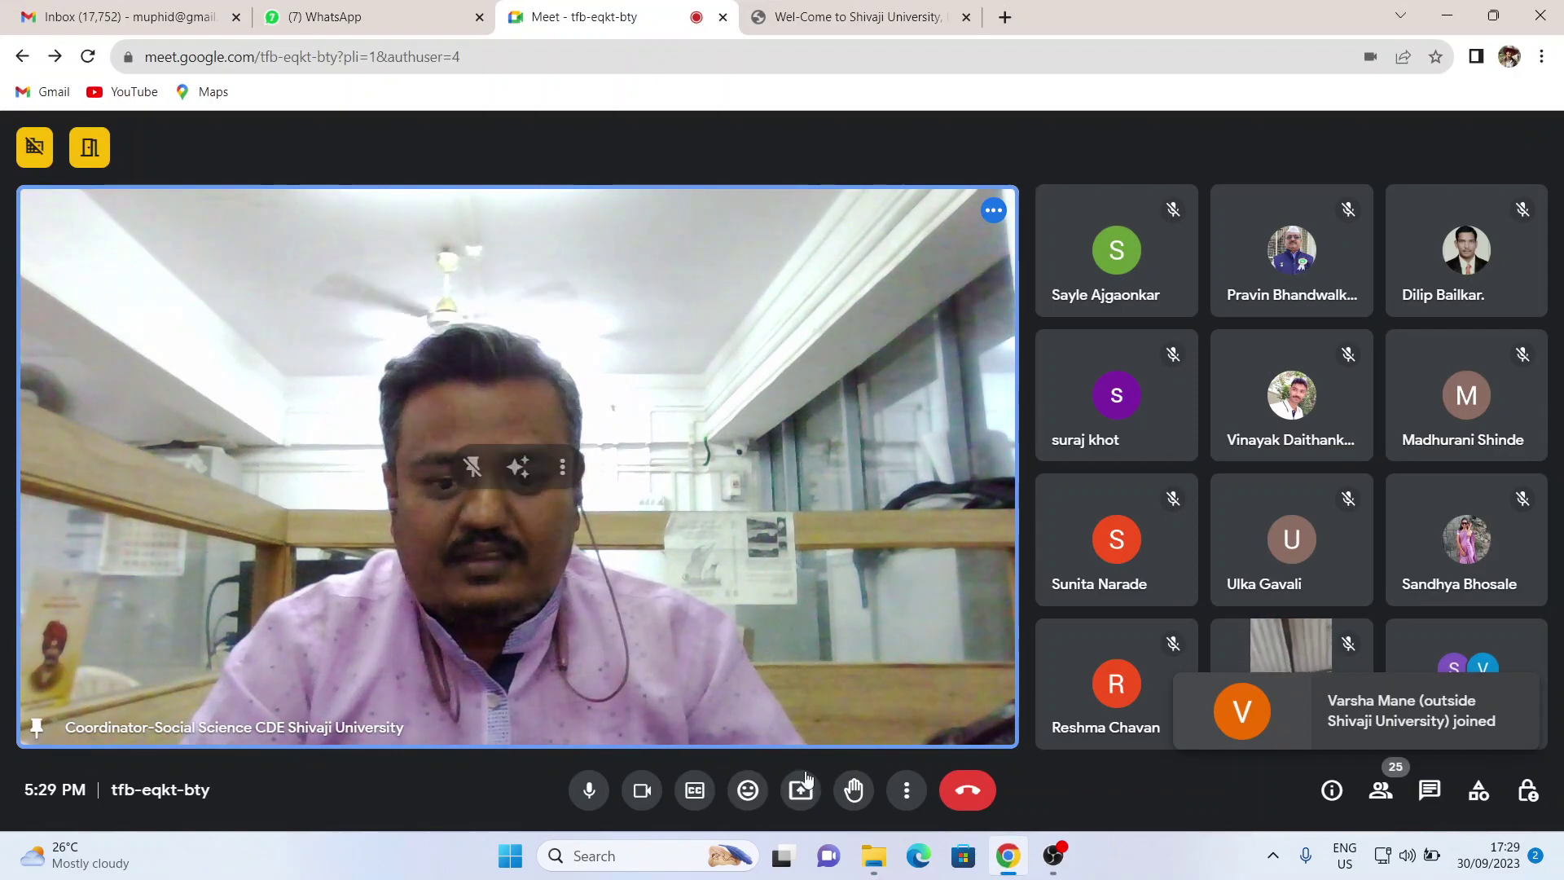
# - Present the 'Wel-Come to Shivaji University, Kolhapur' Chrome tab to everyone in the Meet call
pyautogui.click(801, 787)
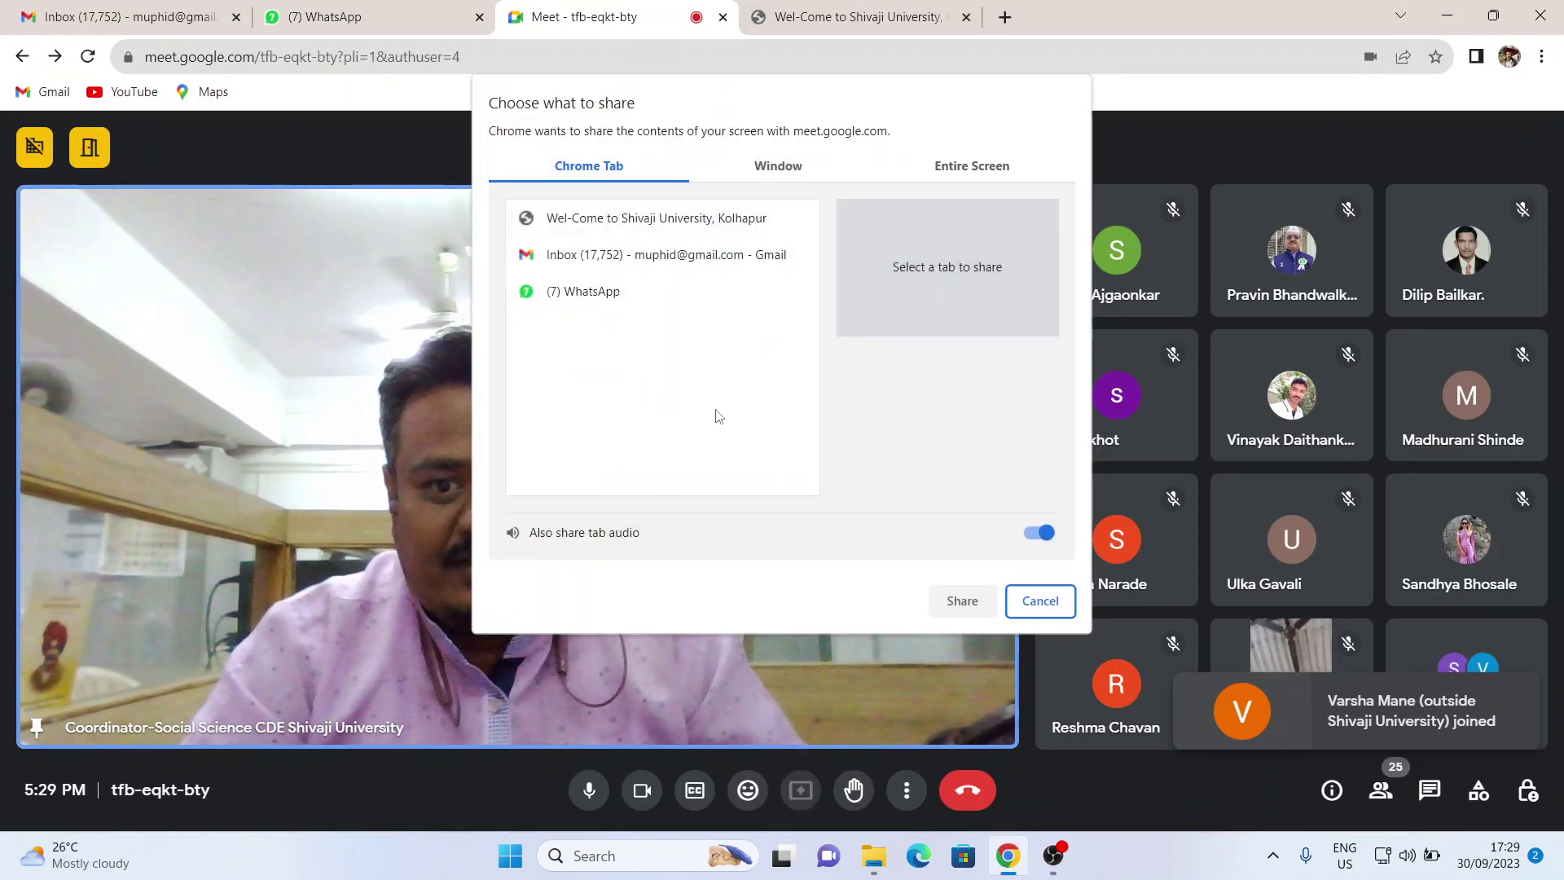
pyautogui.click(650, 220)
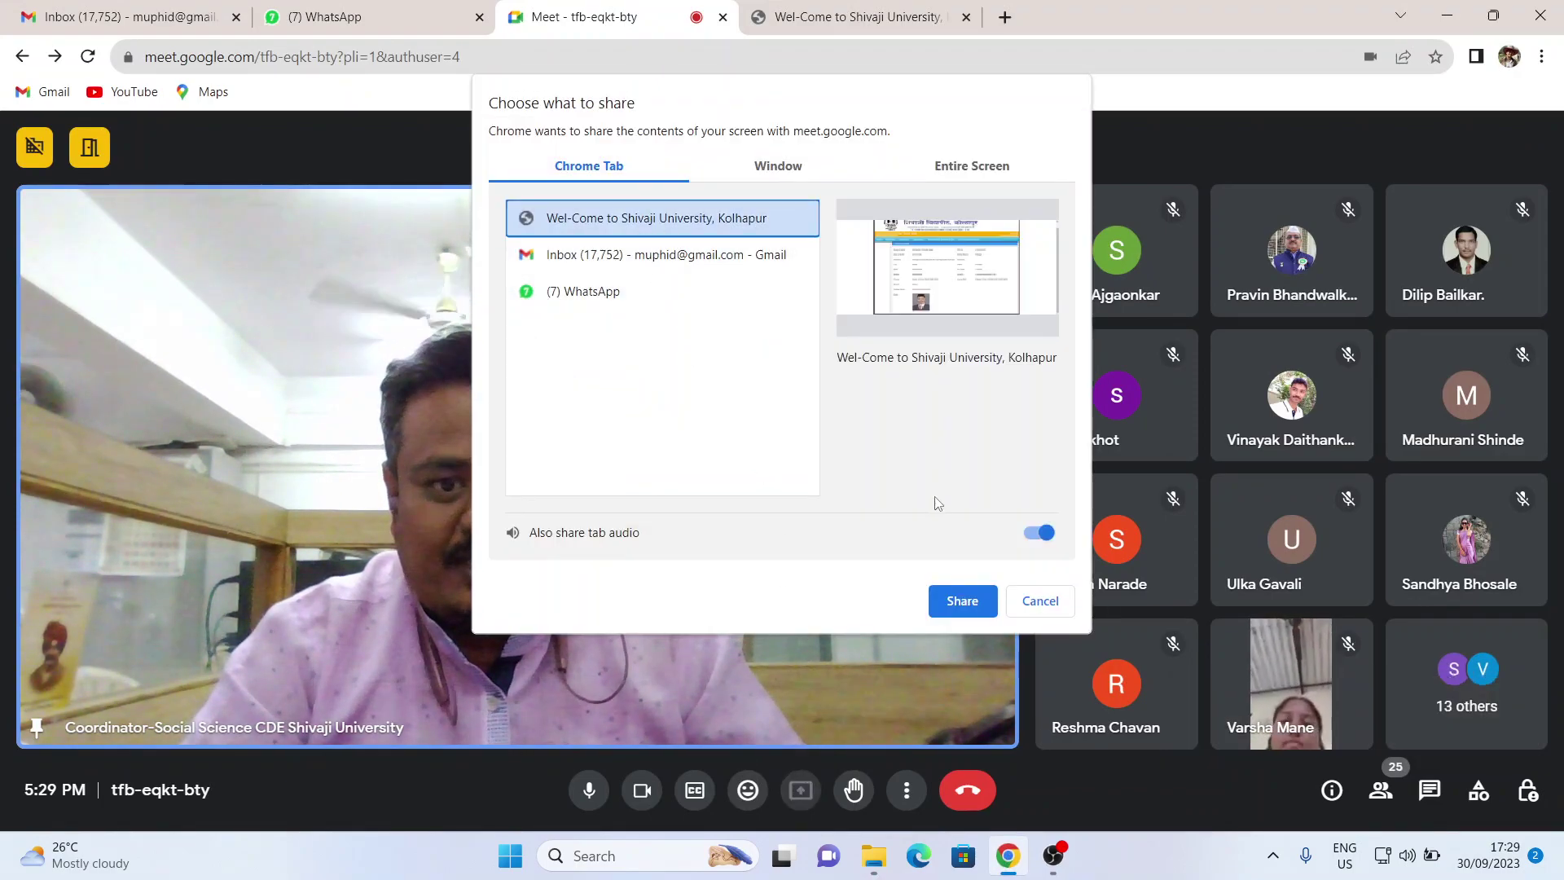
pyautogui.click(960, 601)
pyautogui.click(22, 56)
pyautogui.click(320, 64)
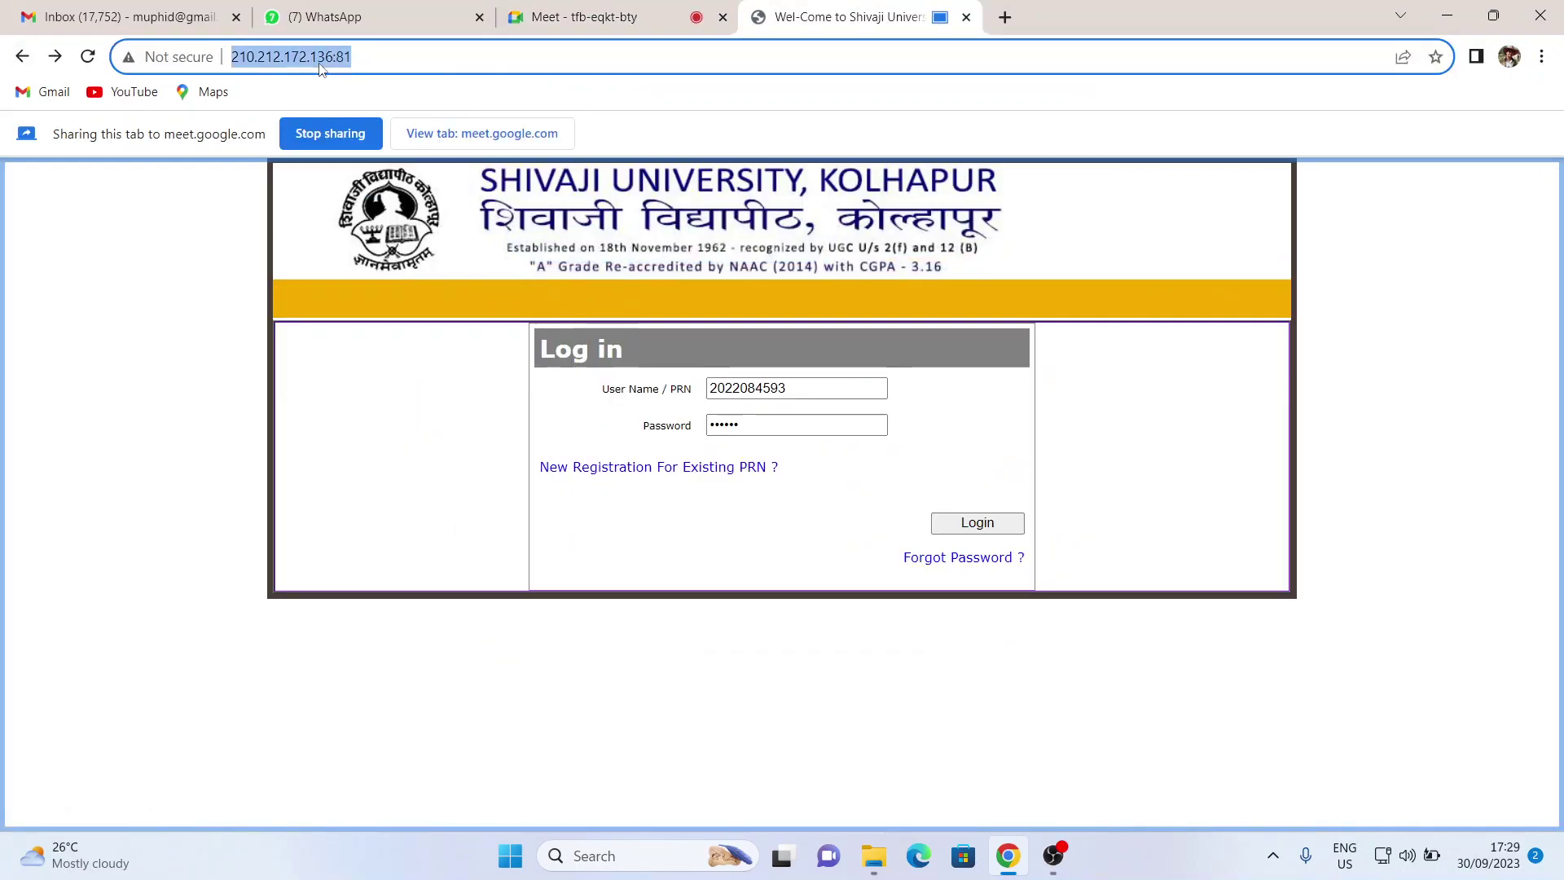
# - Load unishivaji.ac.in and open the Online Receipt Portal from the homepage
pyautogui.write('uni')
pyautogui.press('Return')
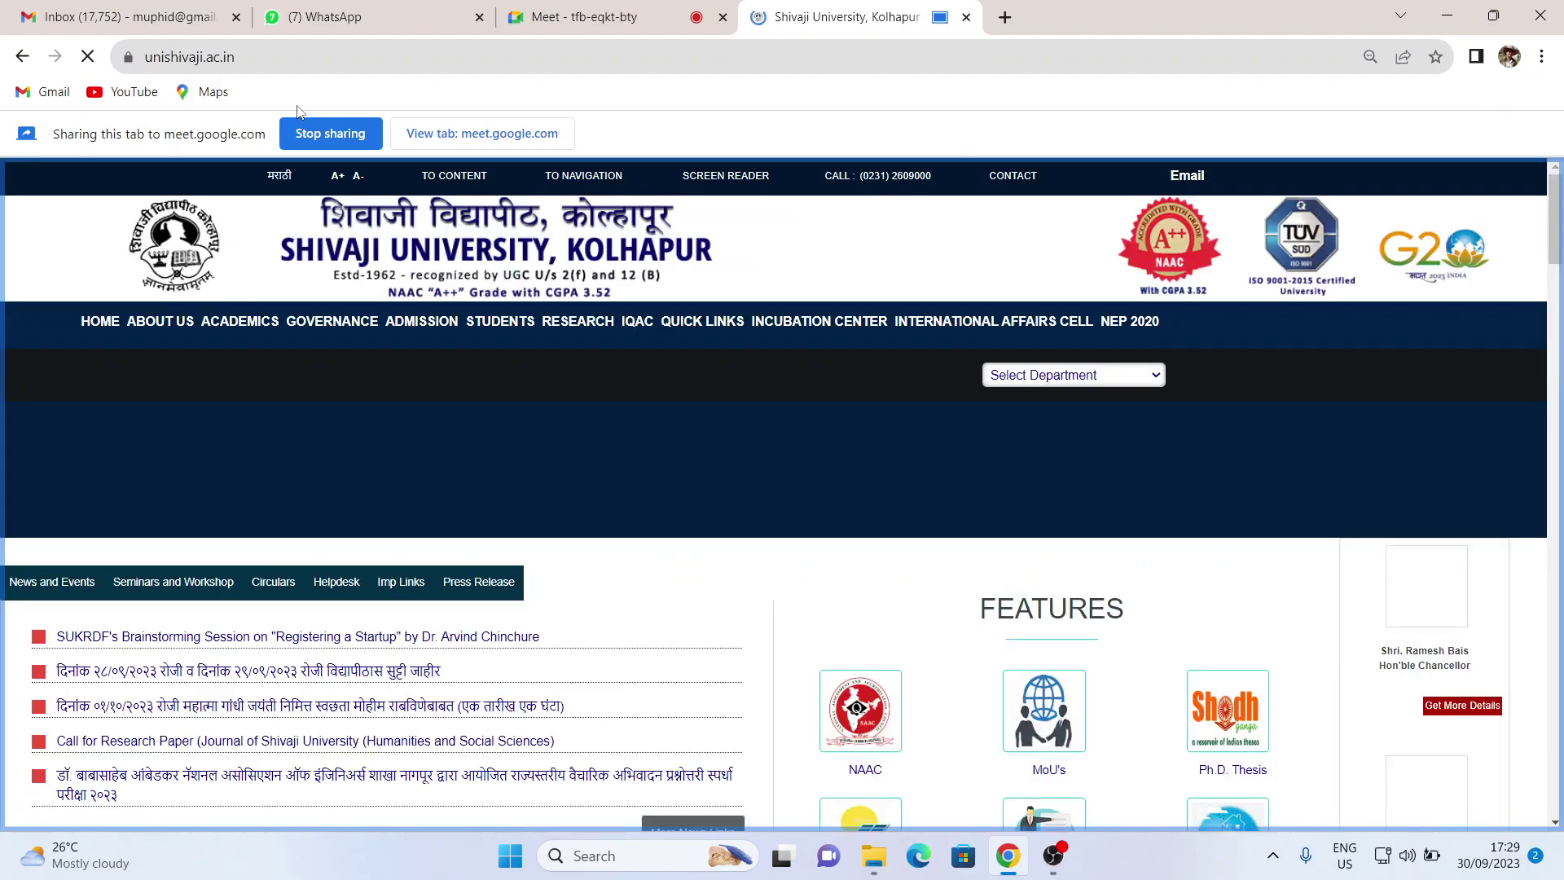
pyautogui.scroll(-4, 916, 373)
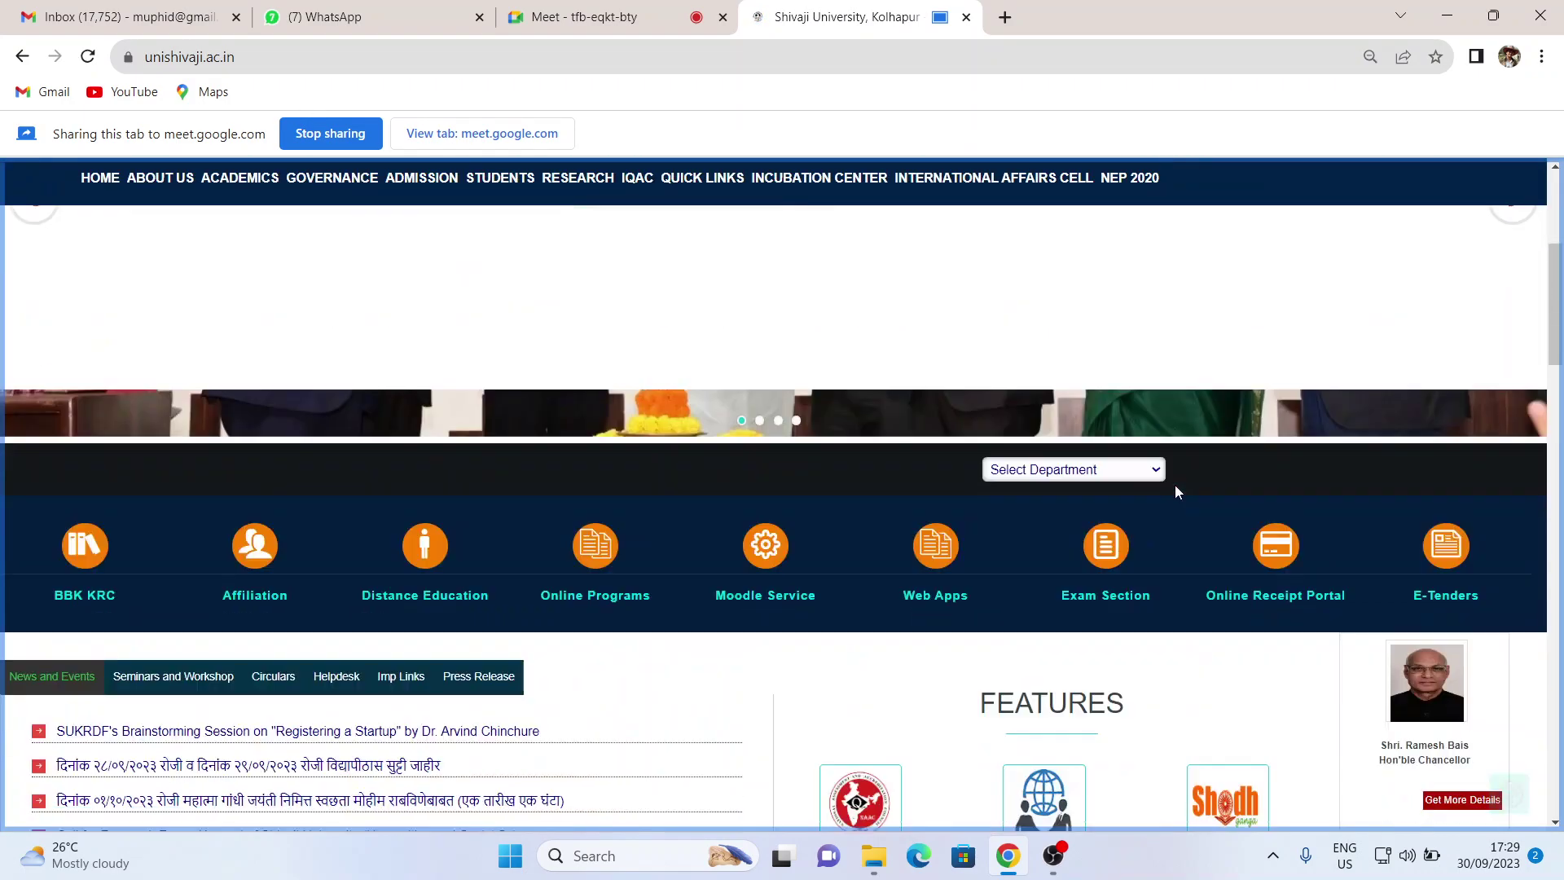
pyautogui.scroll(-3, 1174, 482)
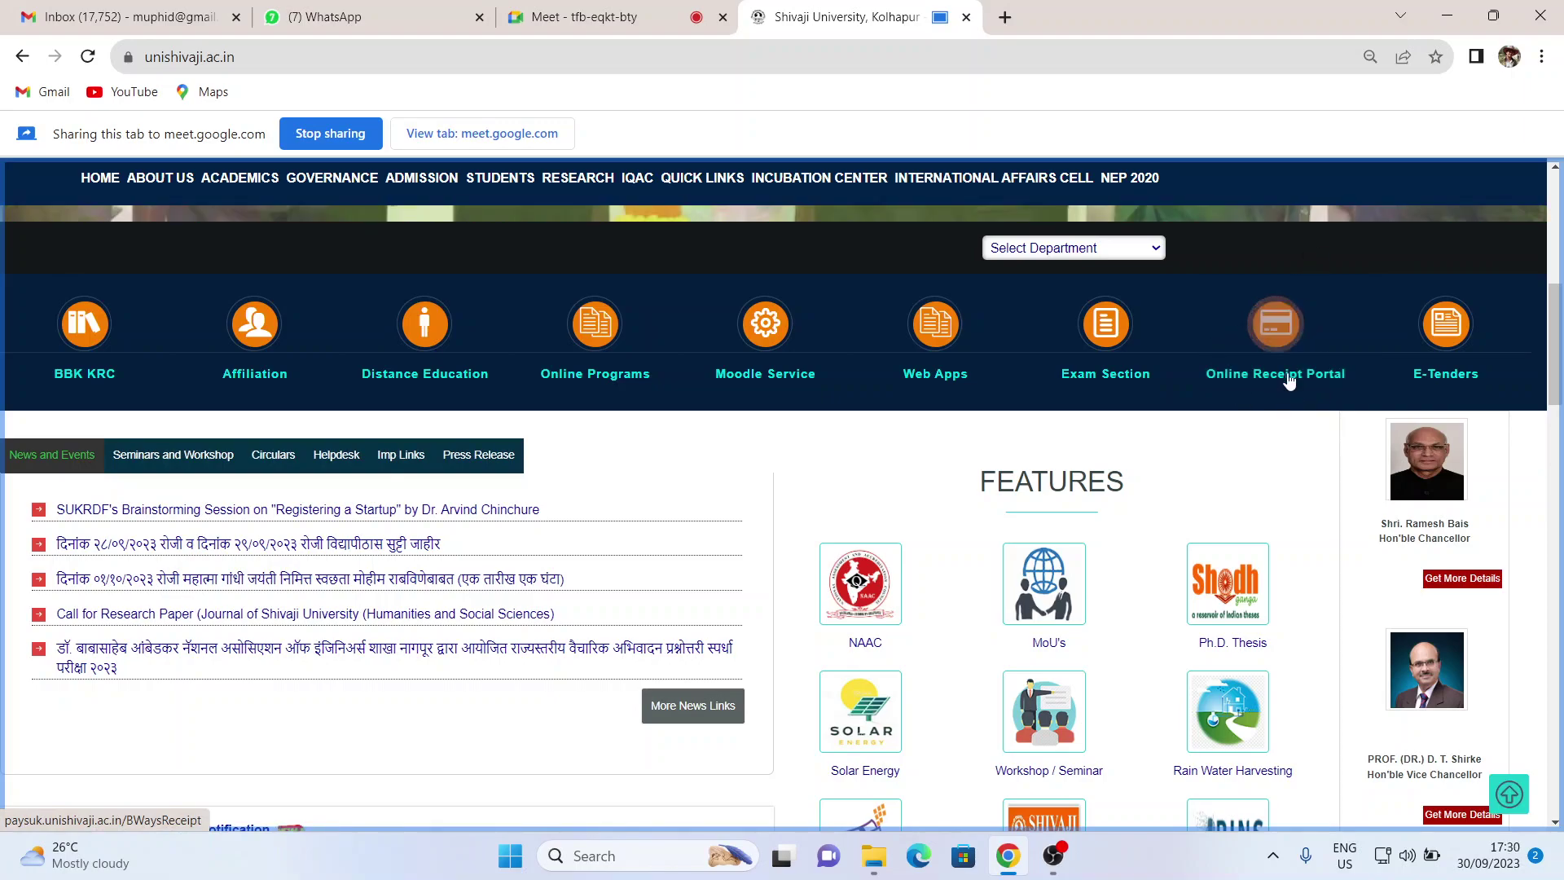
pyautogui.click(1279, 380)
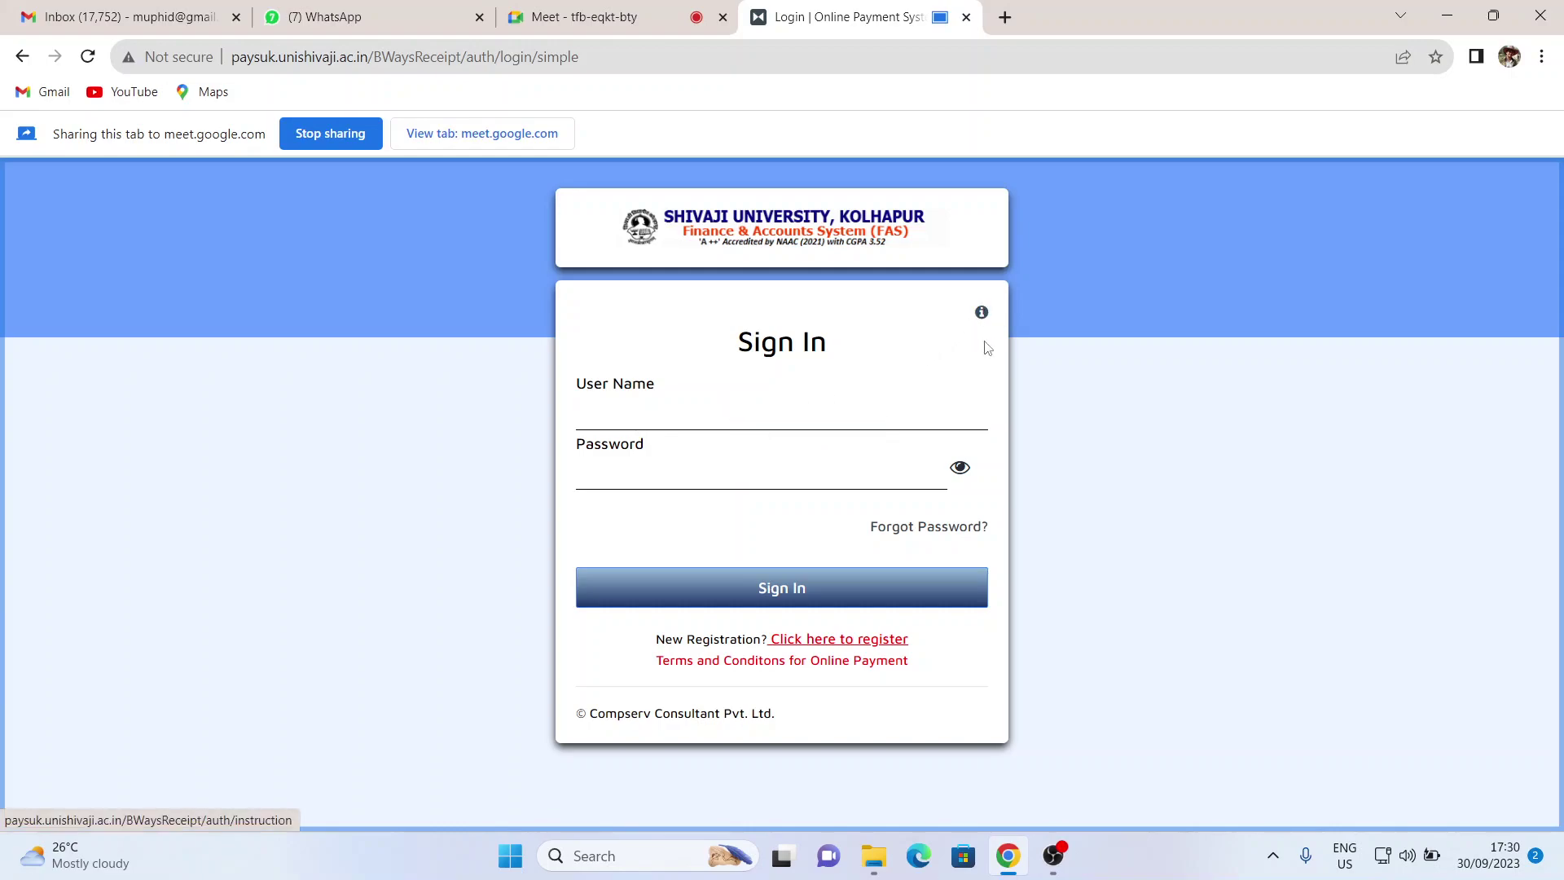
# - Review the login instructions, noting the rule that the PRN is the user name
pyautogui.click(982, 316)
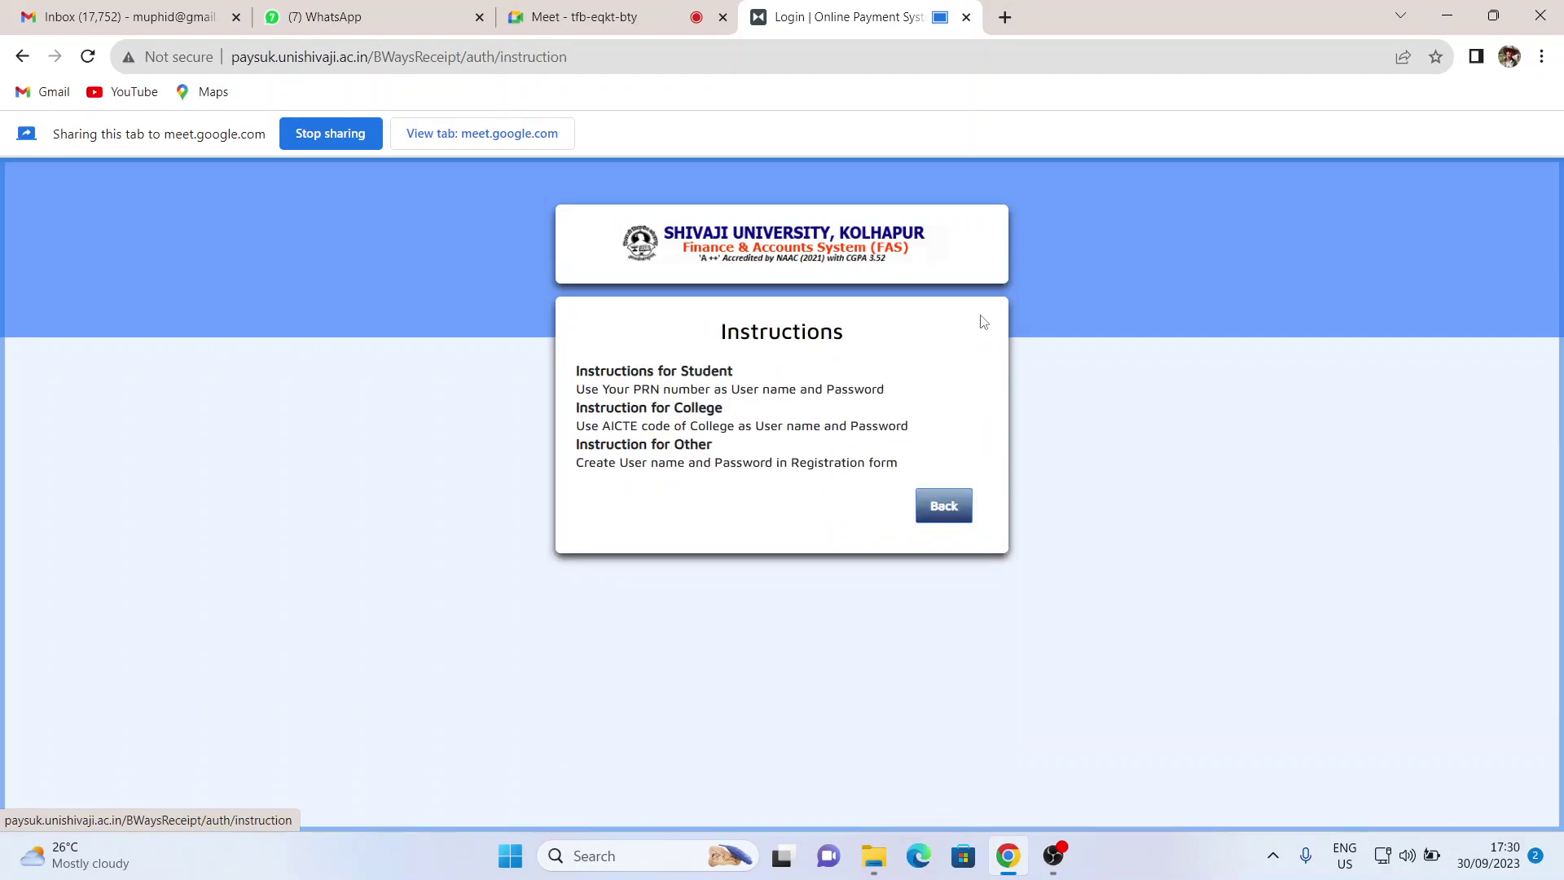
pyautogui.moveTo(578, 390); pyautogui.dragTo(893, 396)
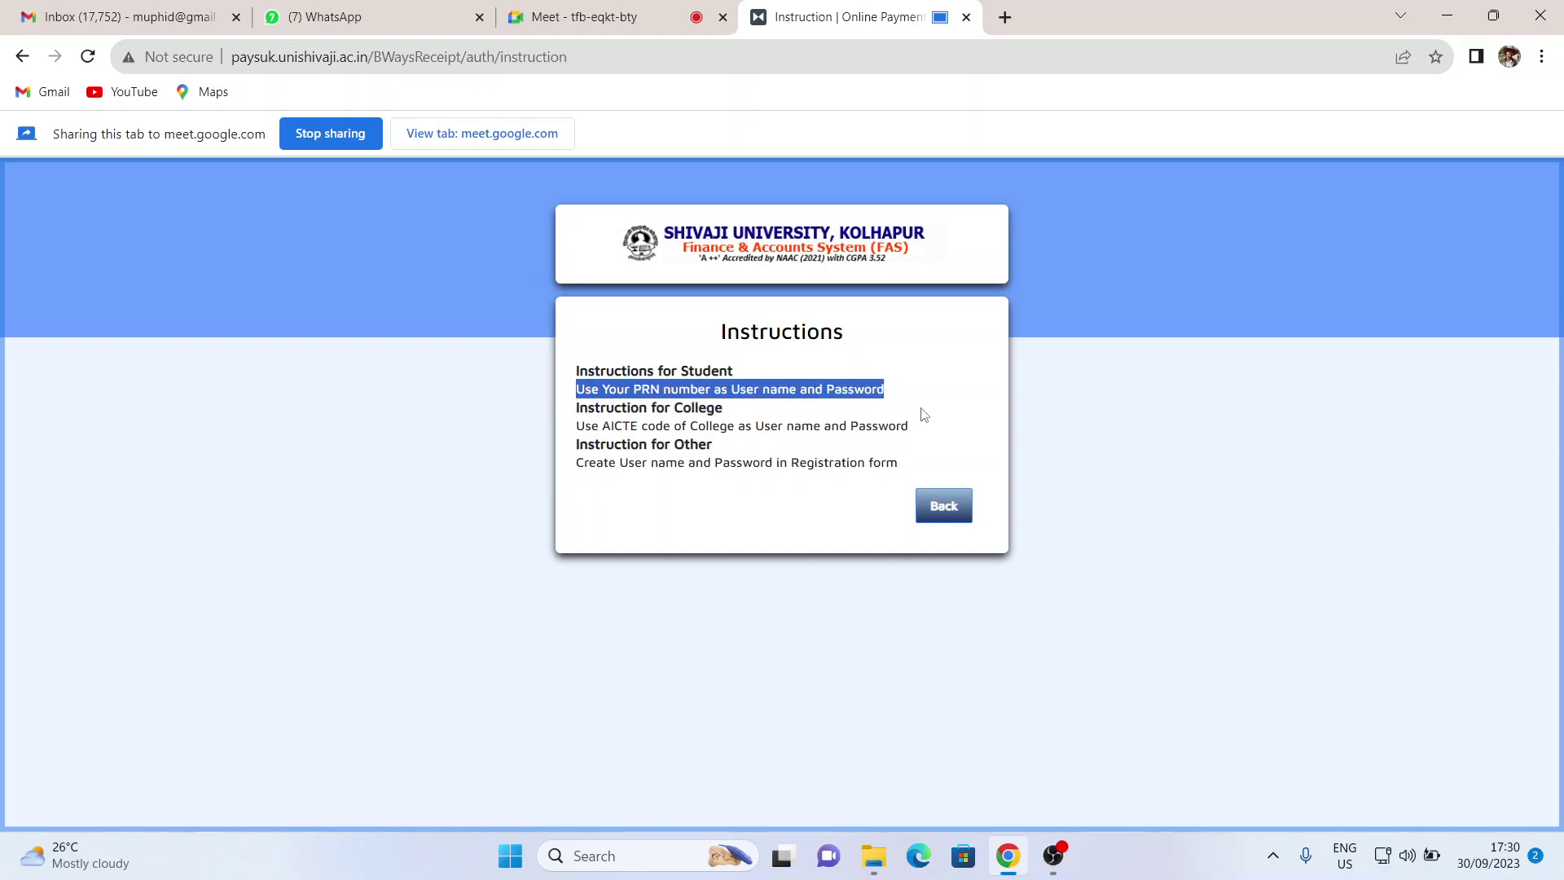
pyautogui.click(944, 509)
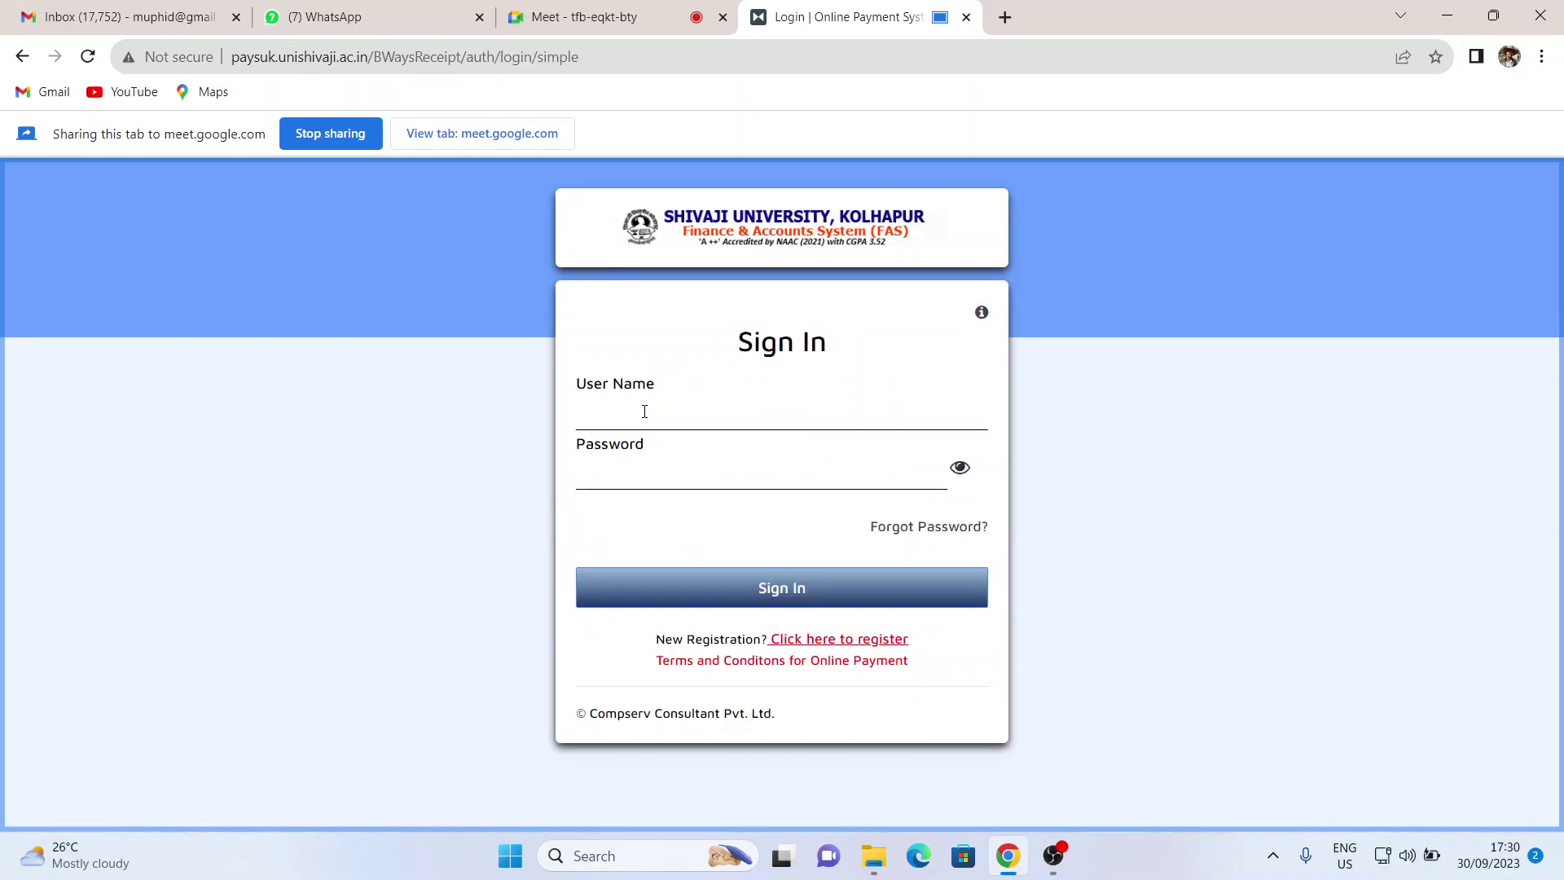
# - Enter the student's PRN as the user name and paste in the account password
pyautogui.click(645, 412)
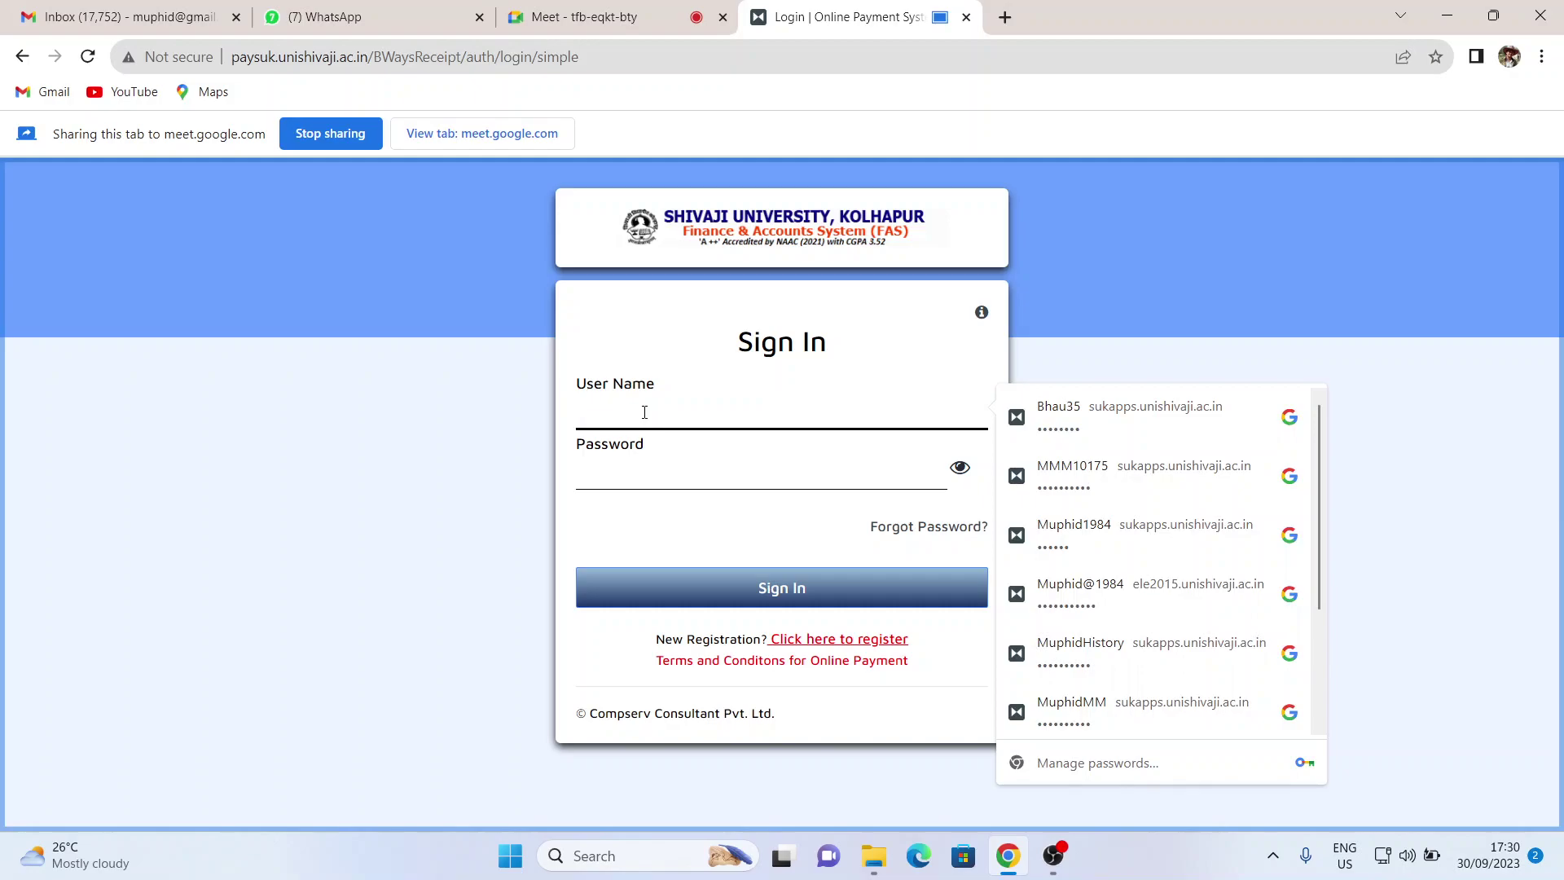
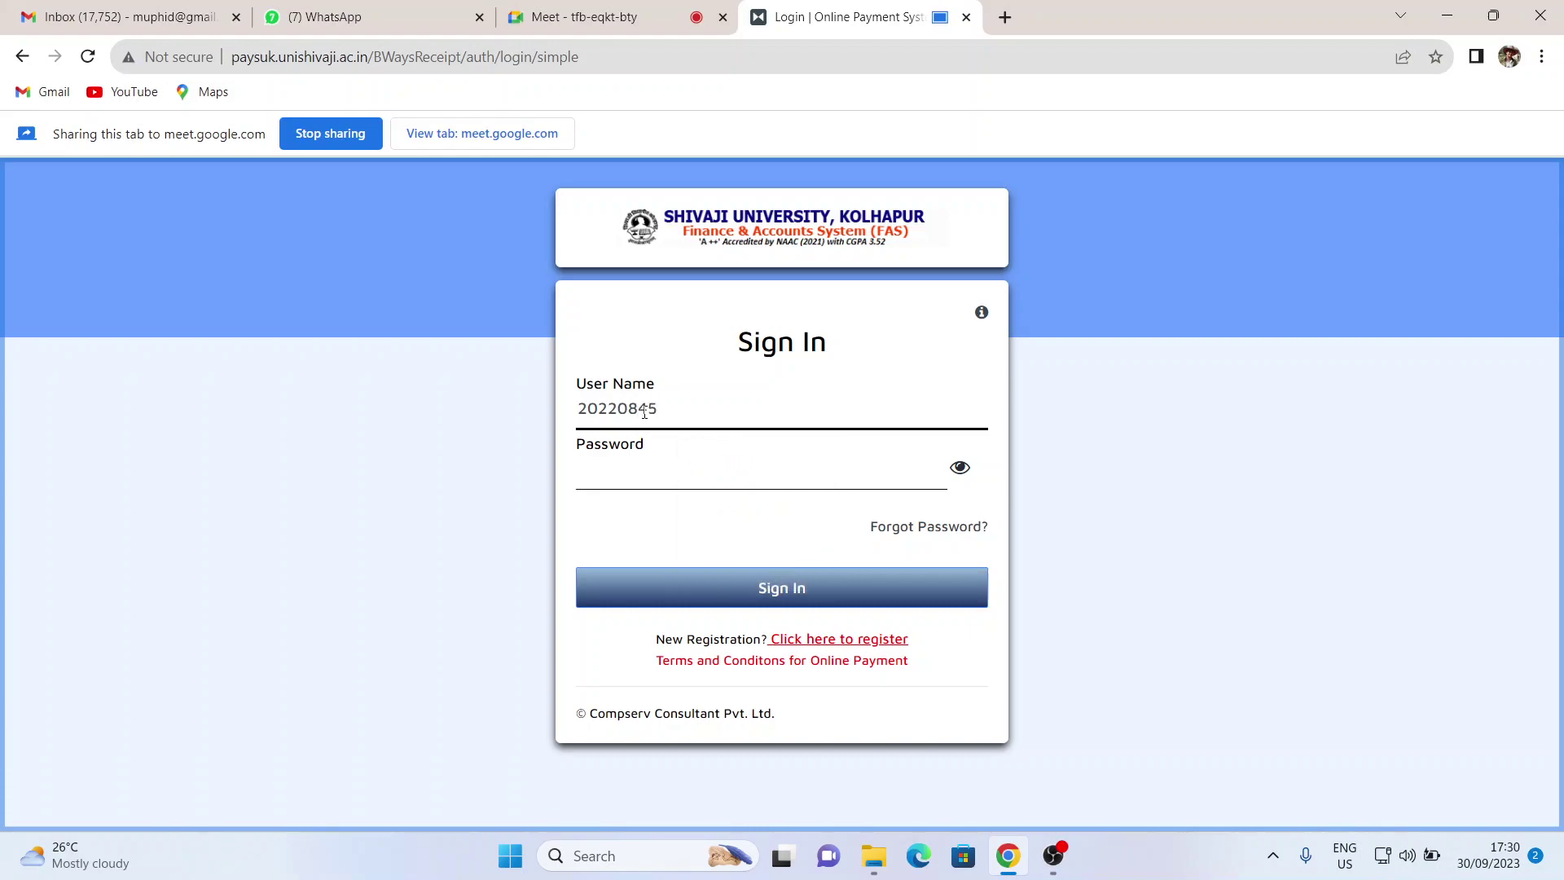
pyautogui.moveTo(689, 419); pyautogui.dragTo(580, 399)
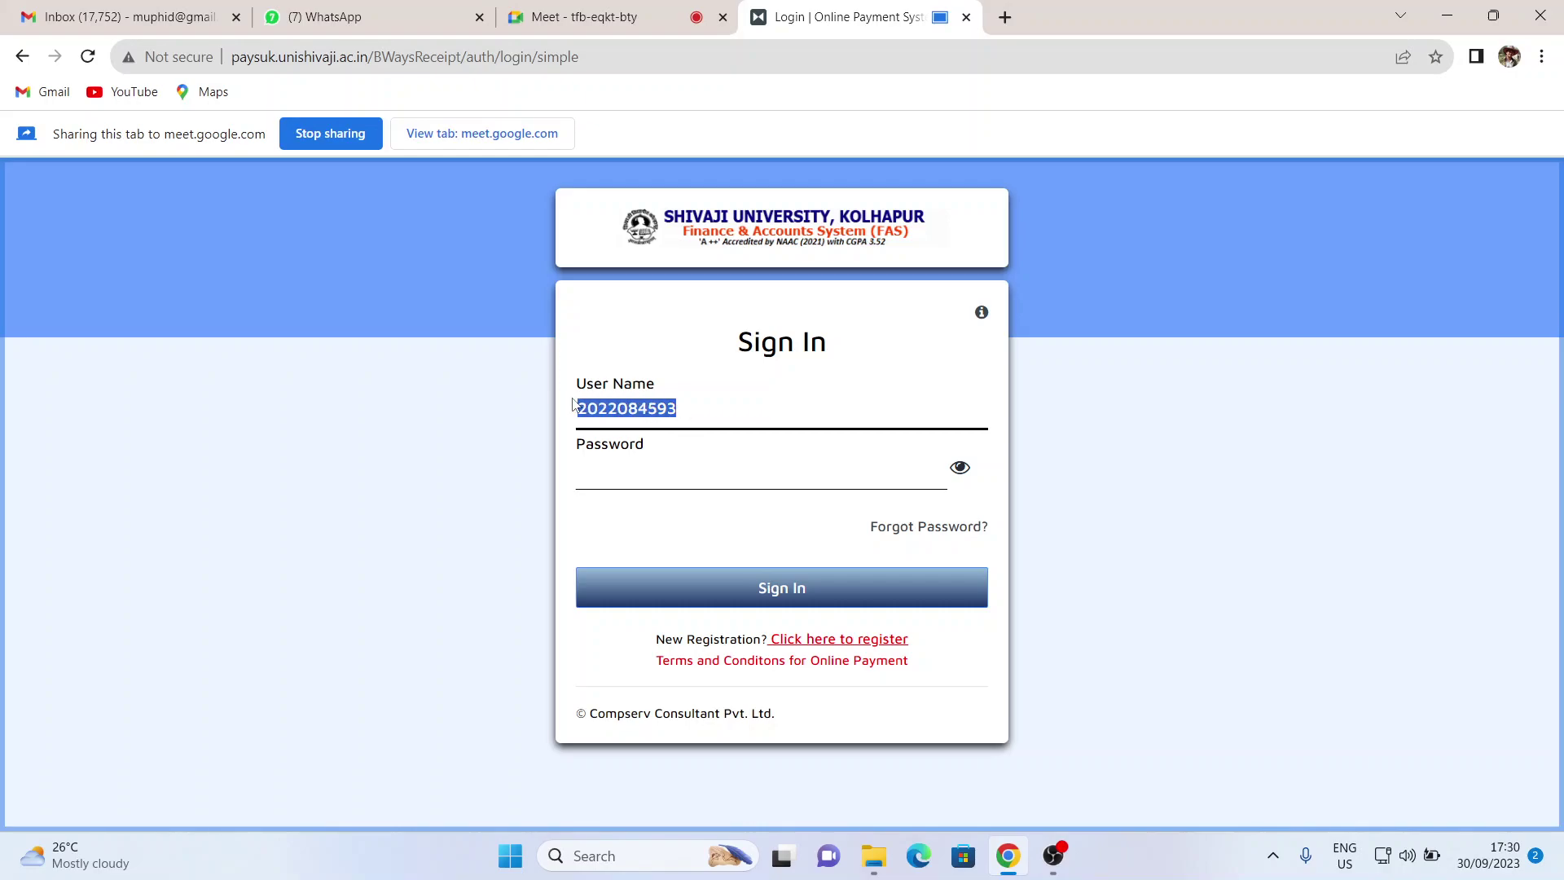
pyautogui.click(845, 459)
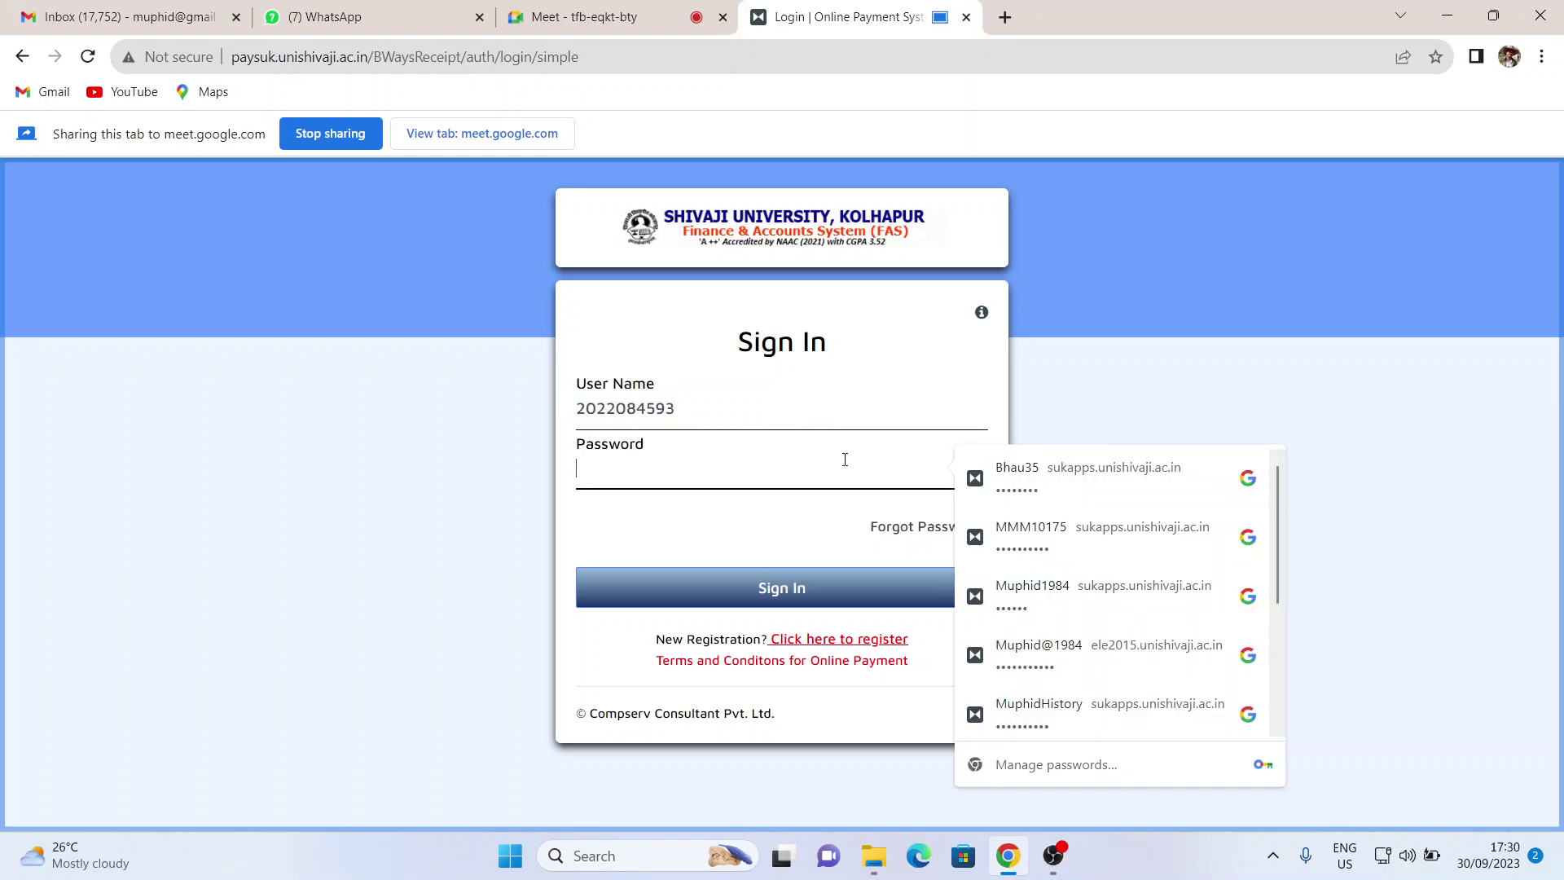
pyautogui.hotkey('ctrl', 'v')
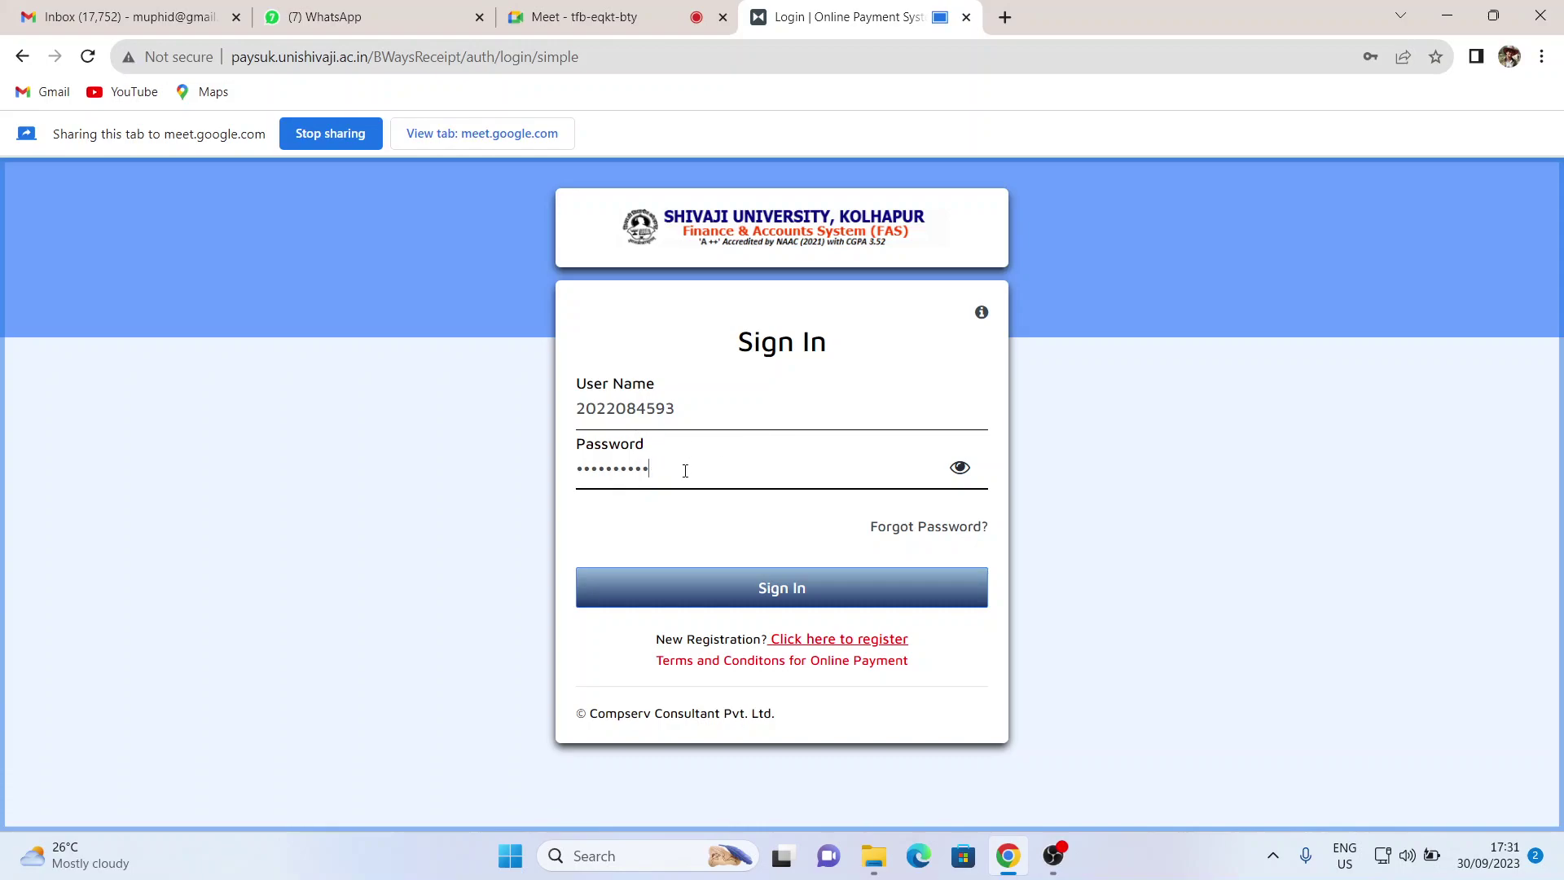
# - Sign in and open the Campus Student payment challan form from the Dashboard
pyautogui.click(821, 590)
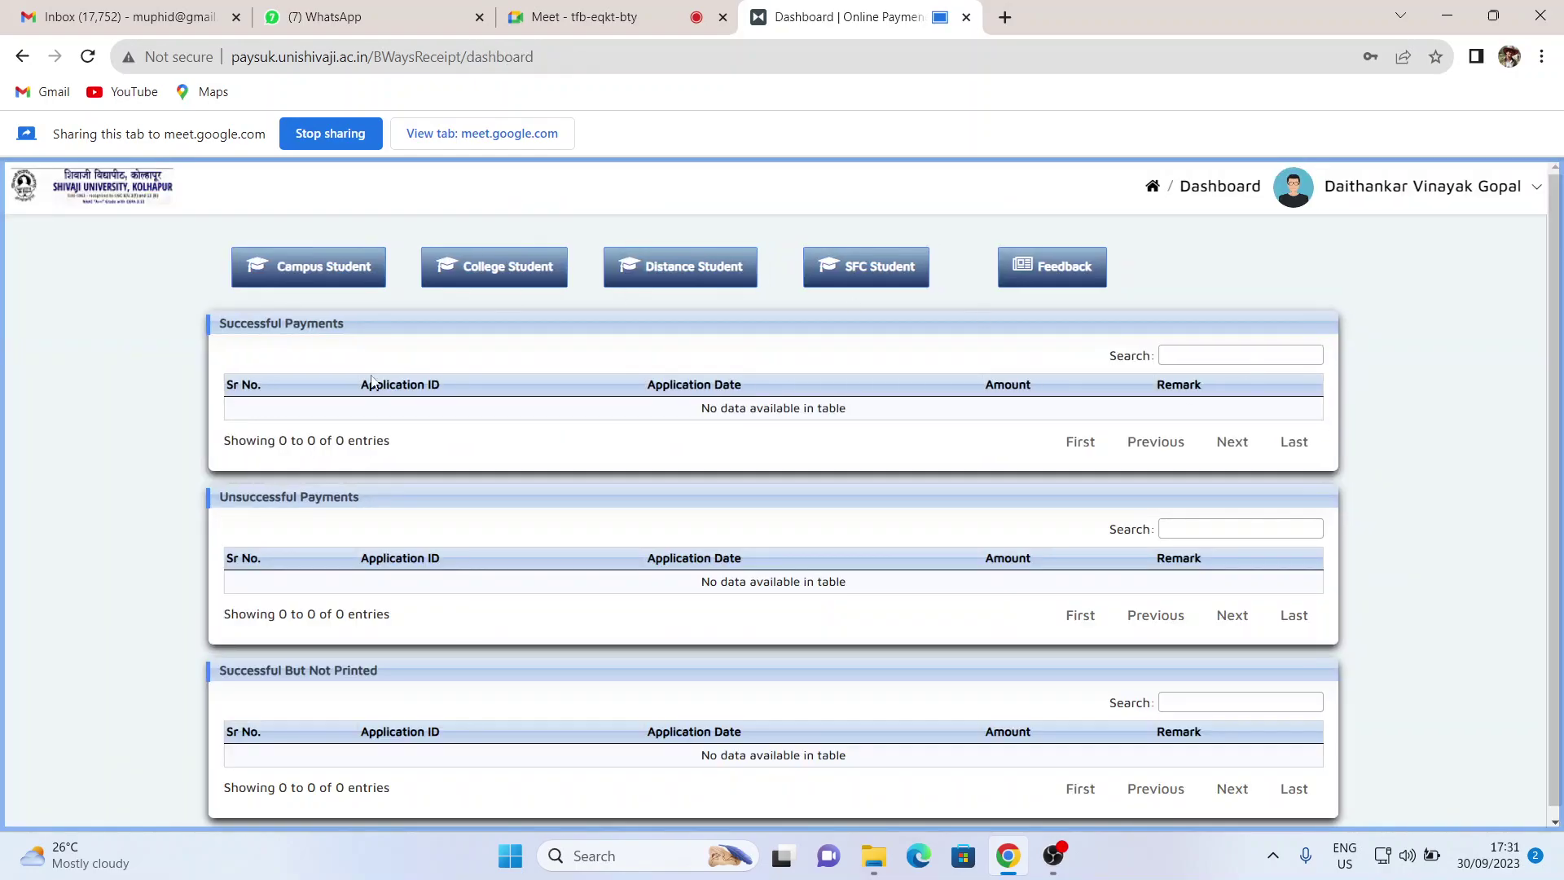
pyautogui.scroll(-1, 458, 425)
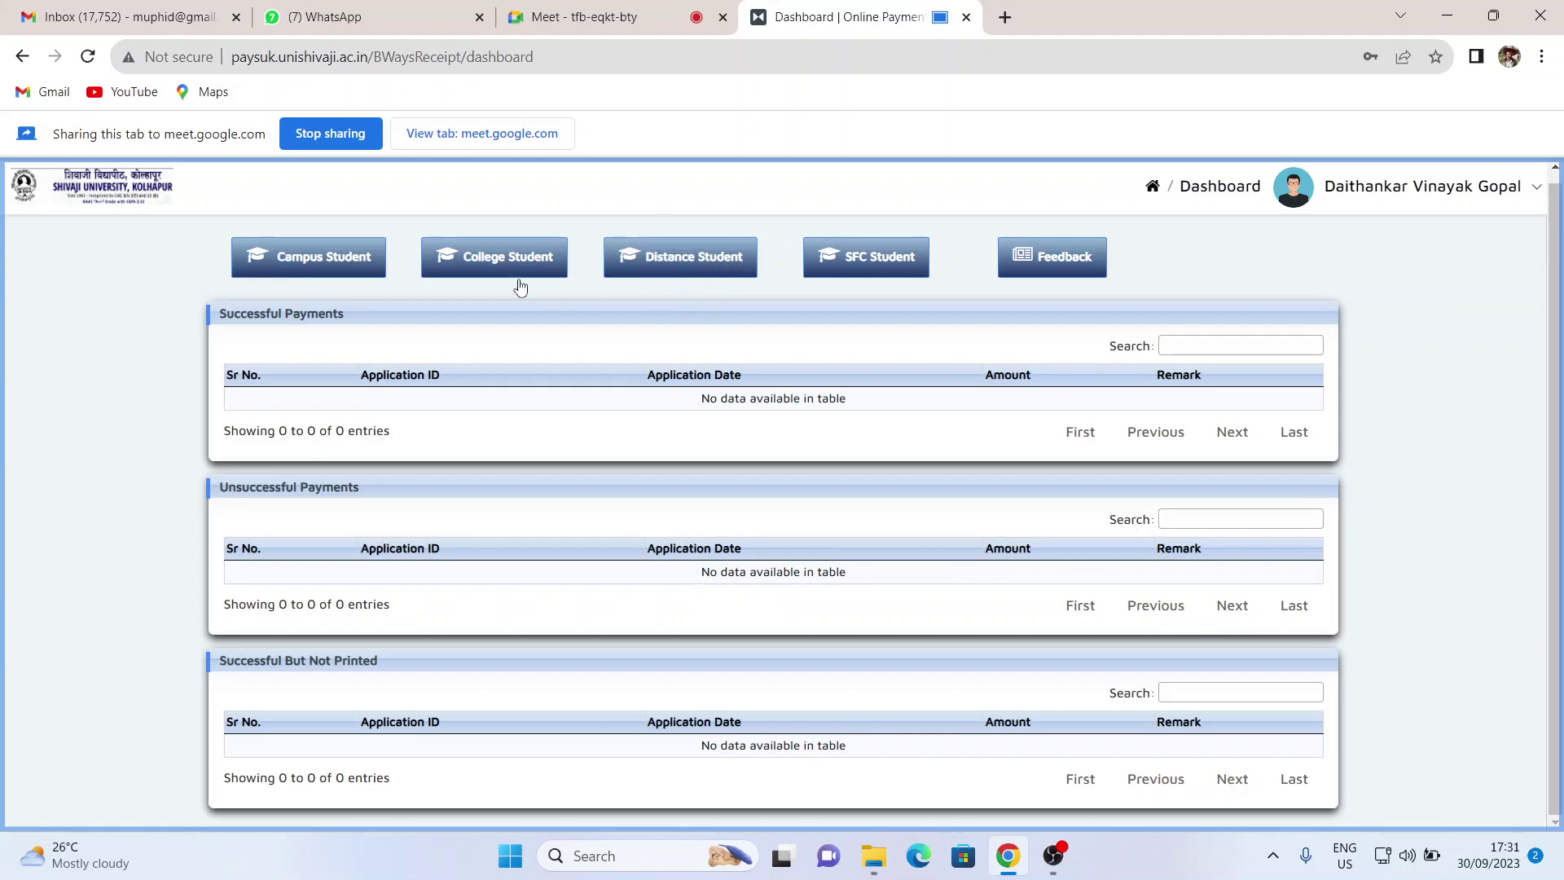
pyautogui.click(341, 257)
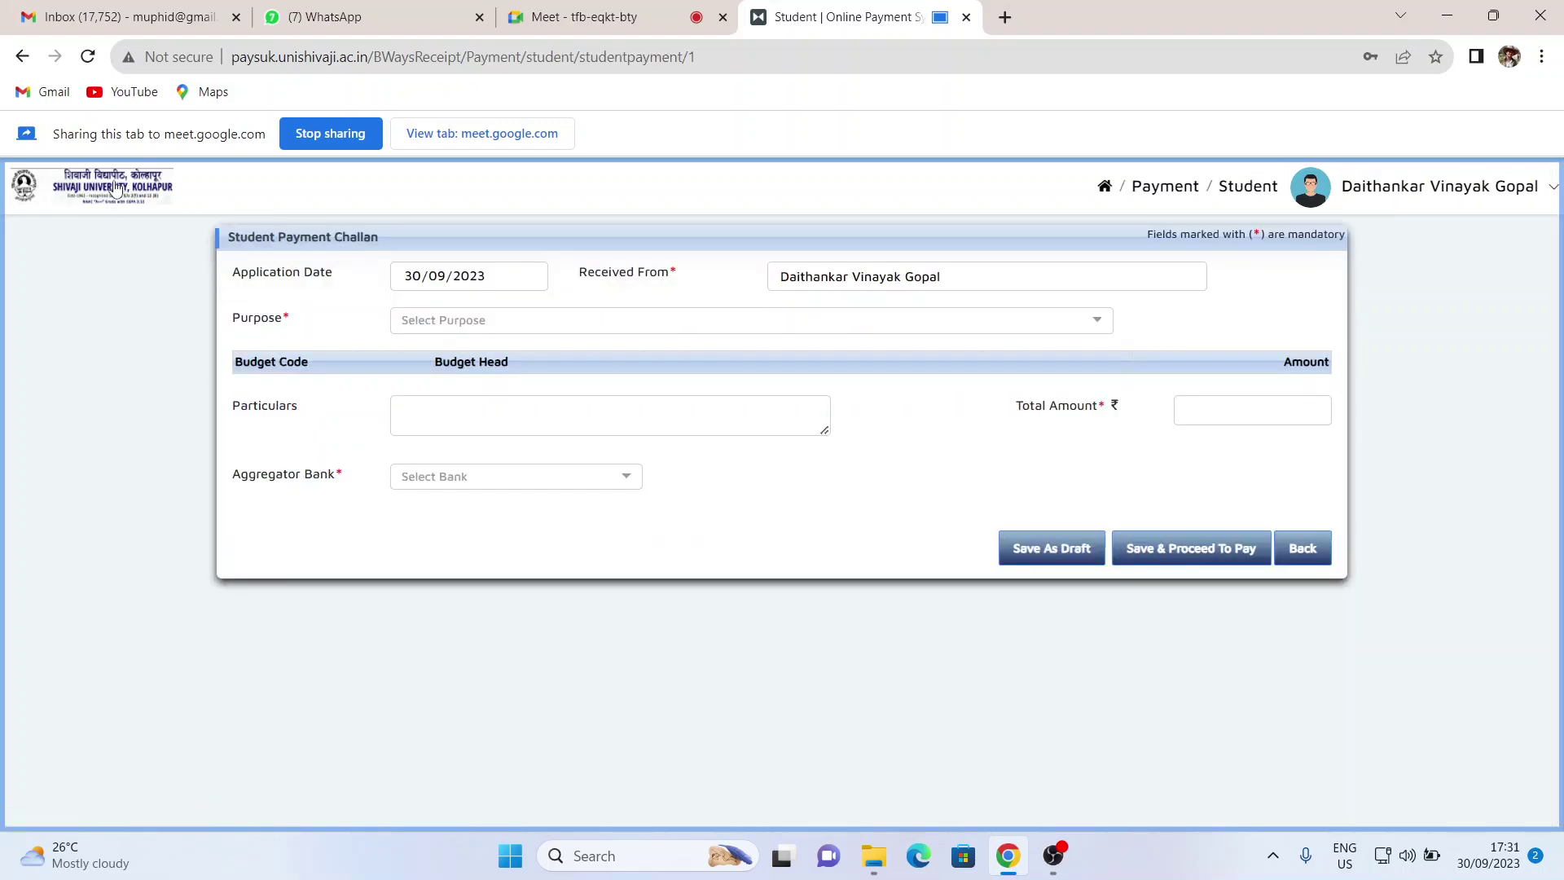
pyautogui.click(1296, 548)
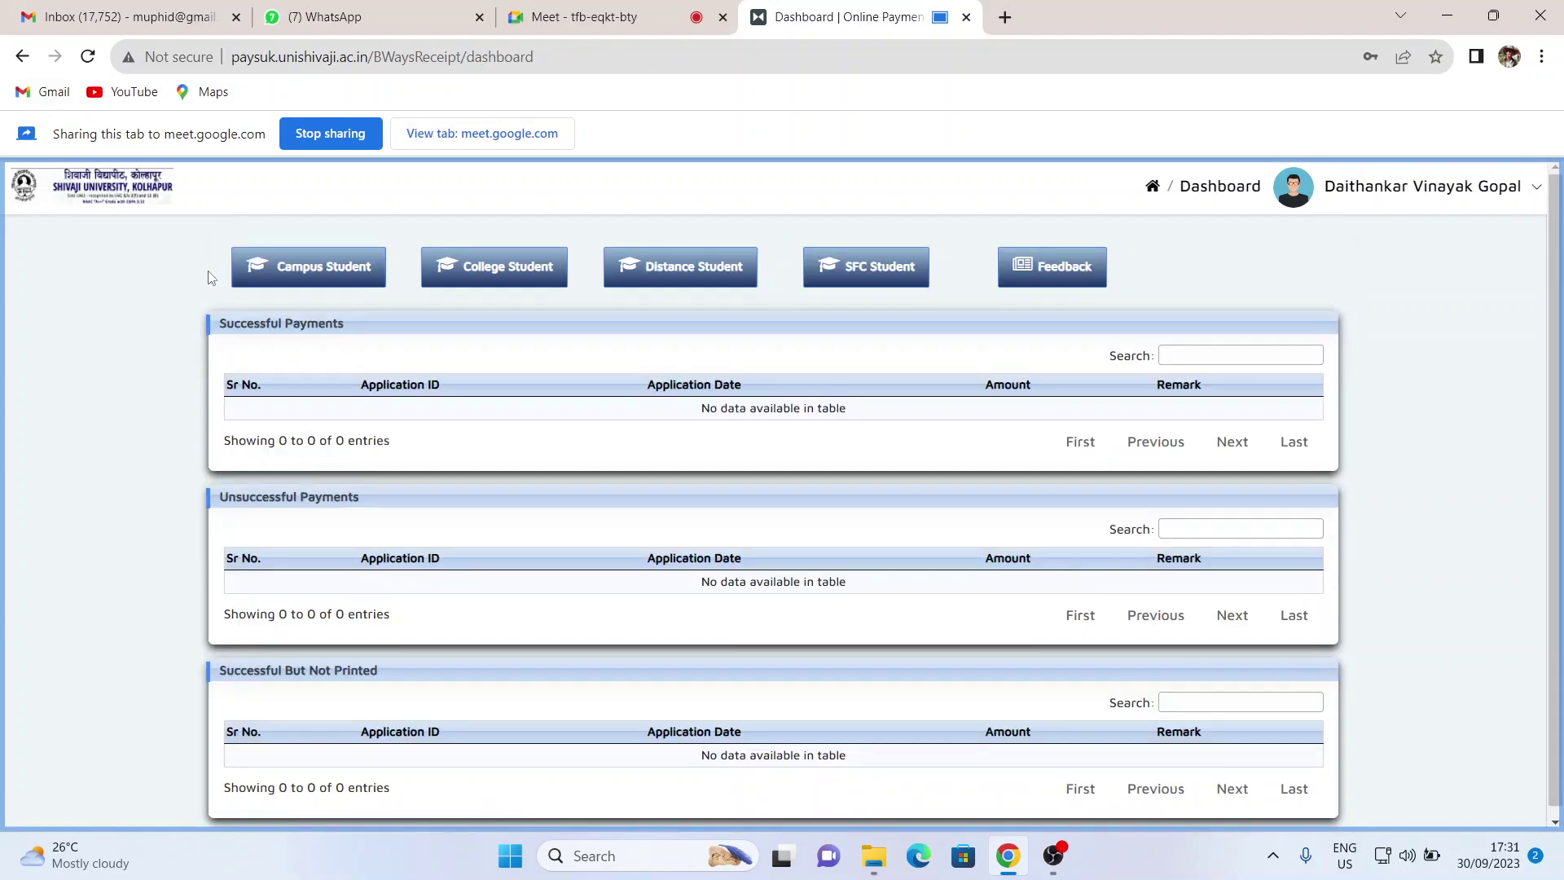
pyautogui.click(288, 275)
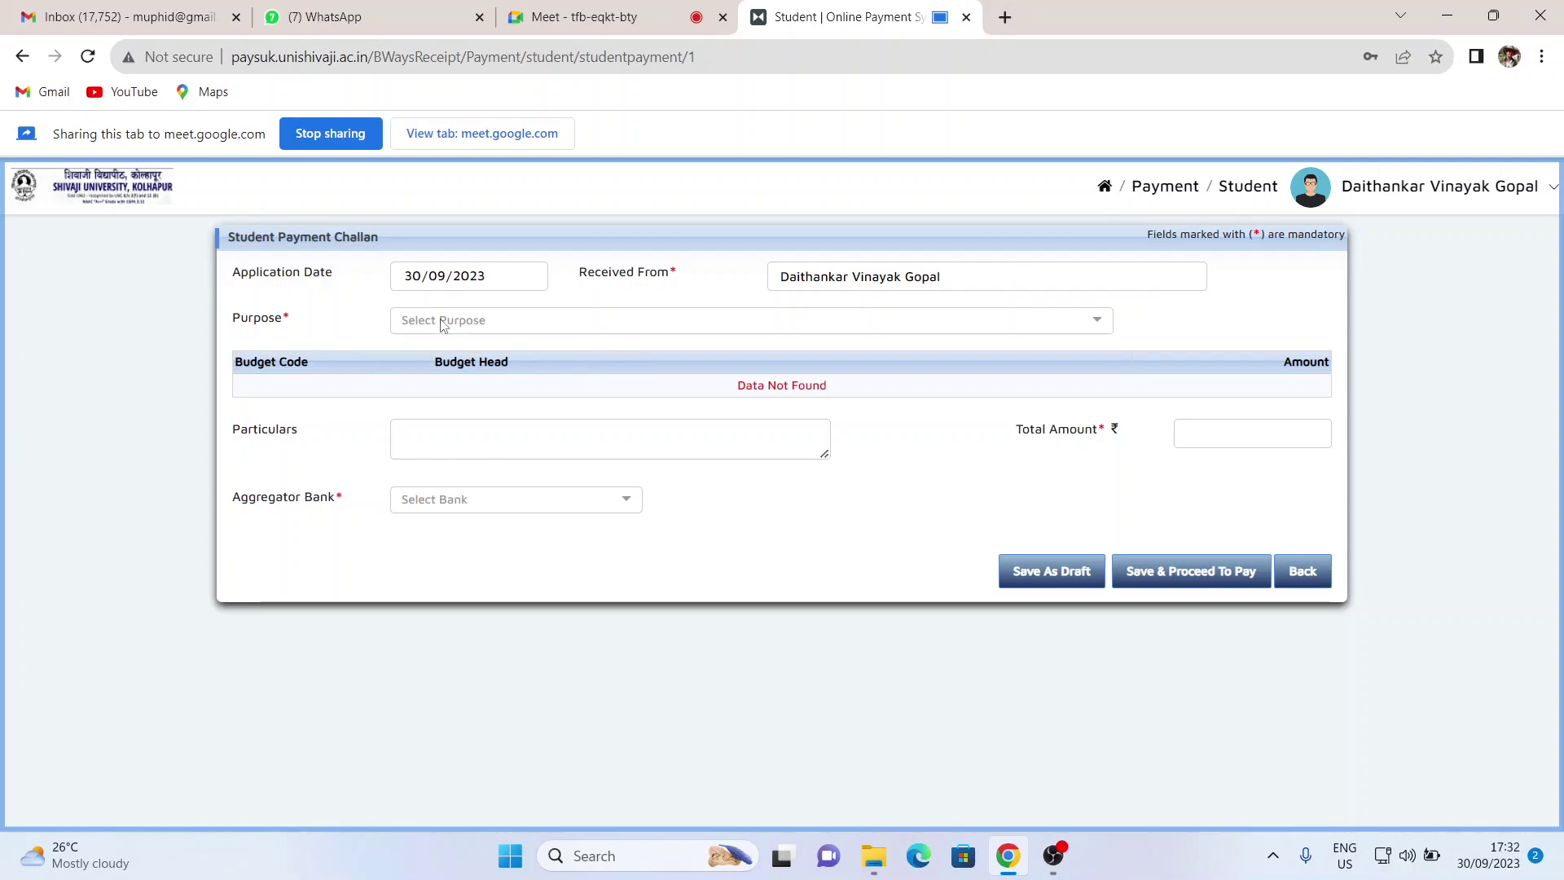
# - Set the challan Purpose to Tution Fees
pyautogui.click(1093, 326)
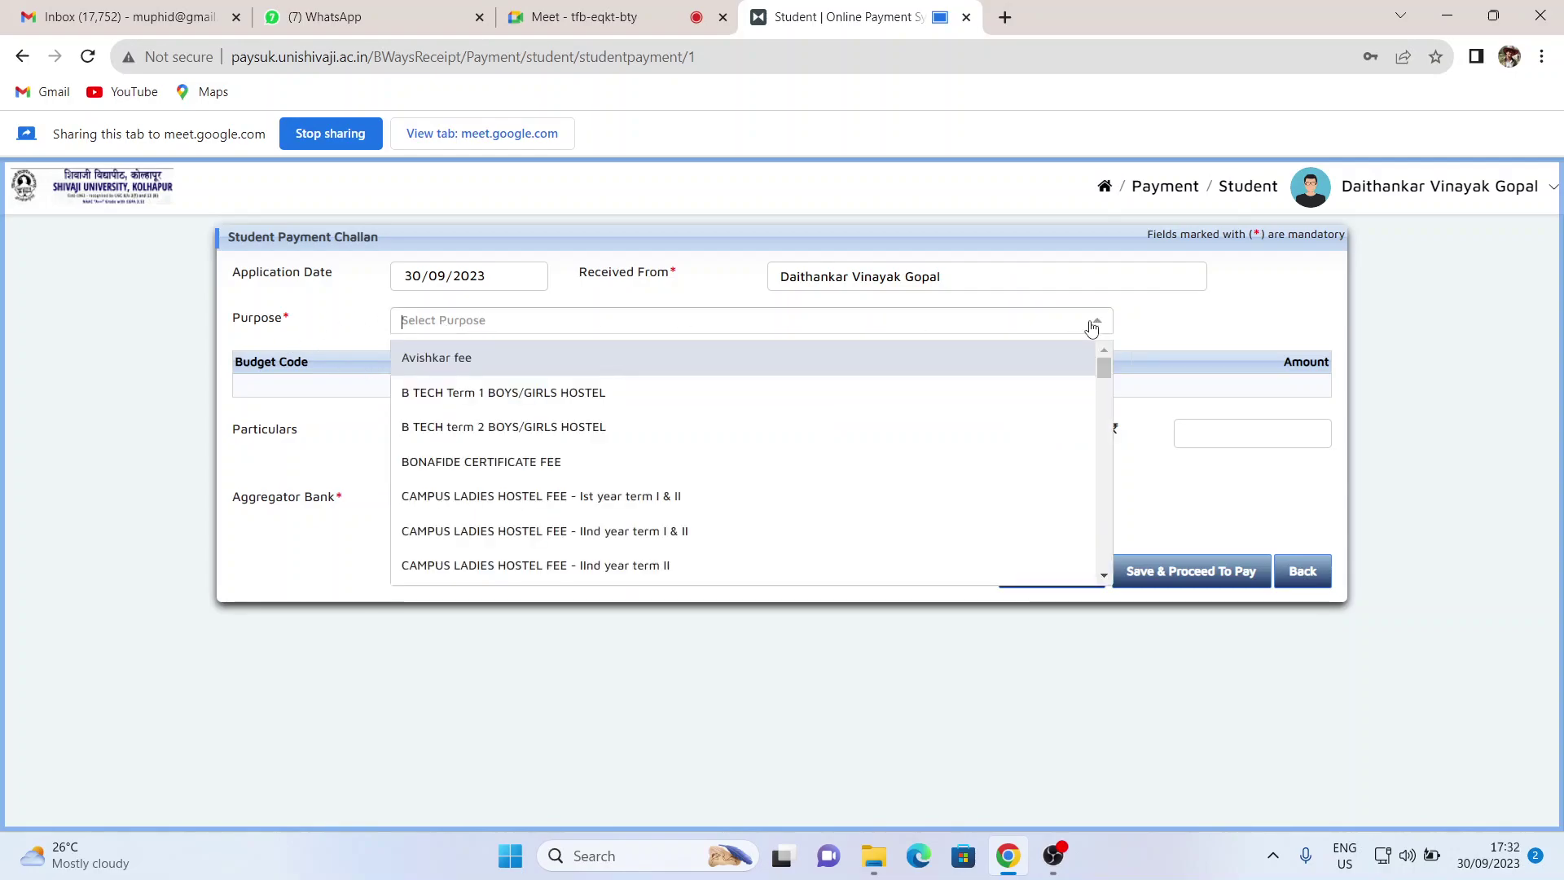
pyautogui.click(1198, 309)
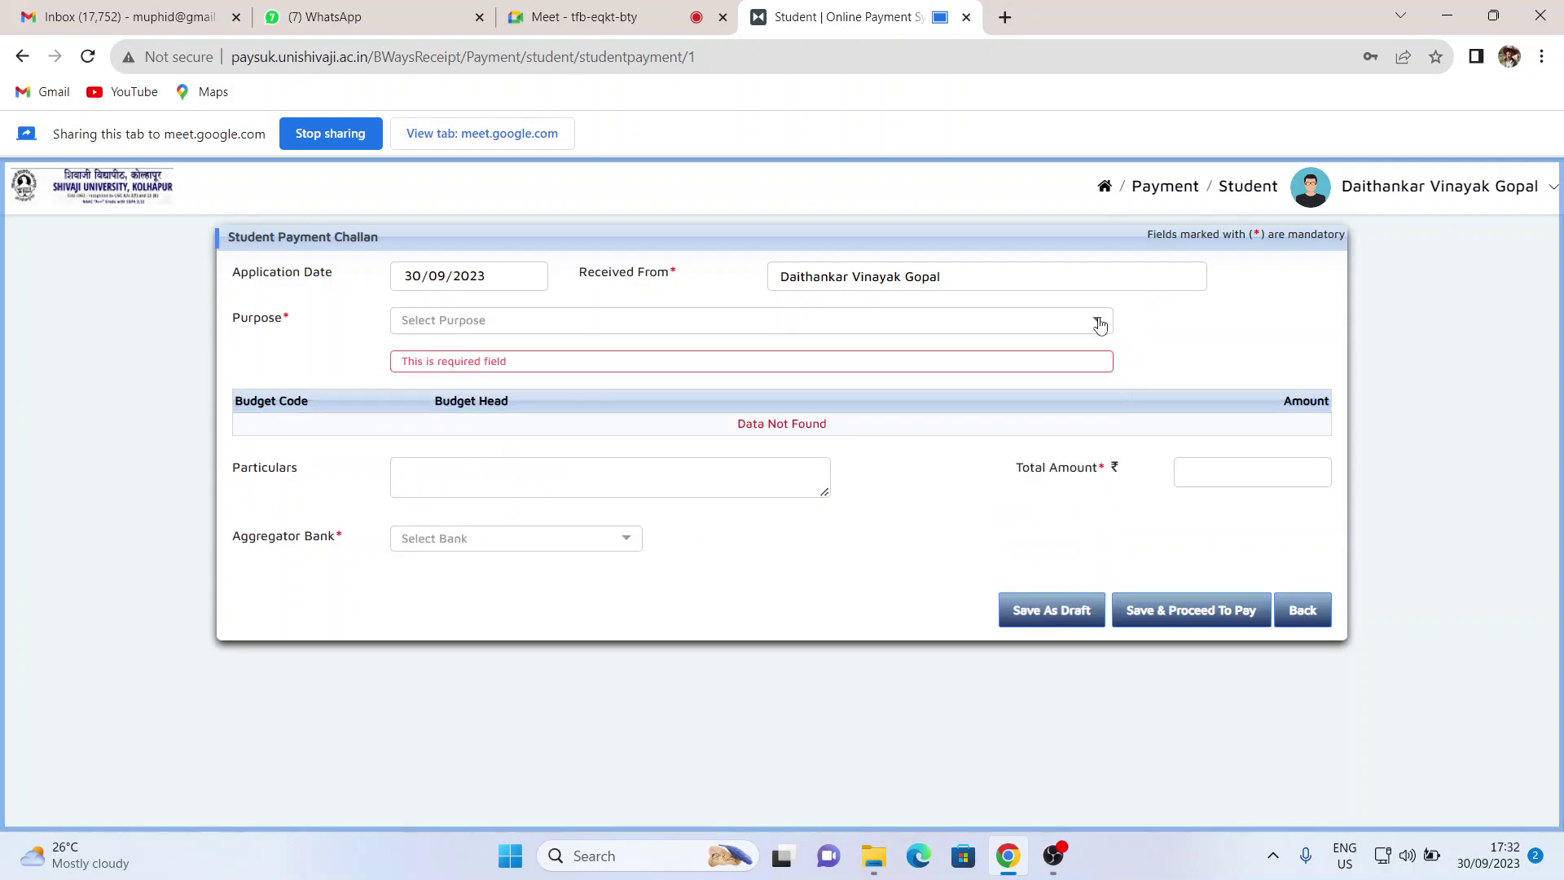
pyautogui.click(1099, 323)
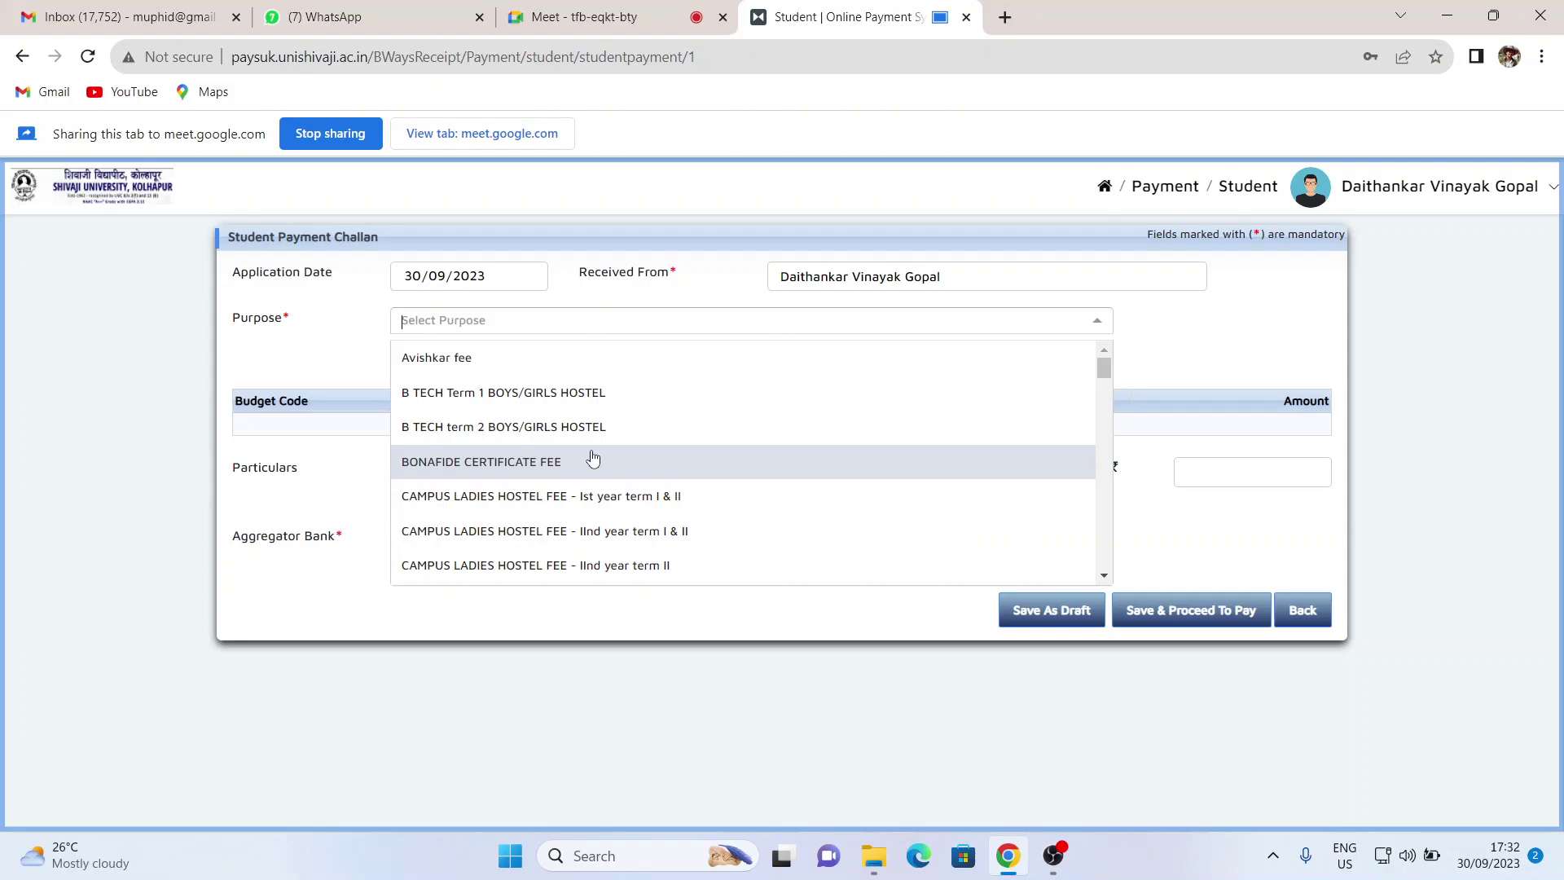
pyautogui.scroll(-20, 592, 459)
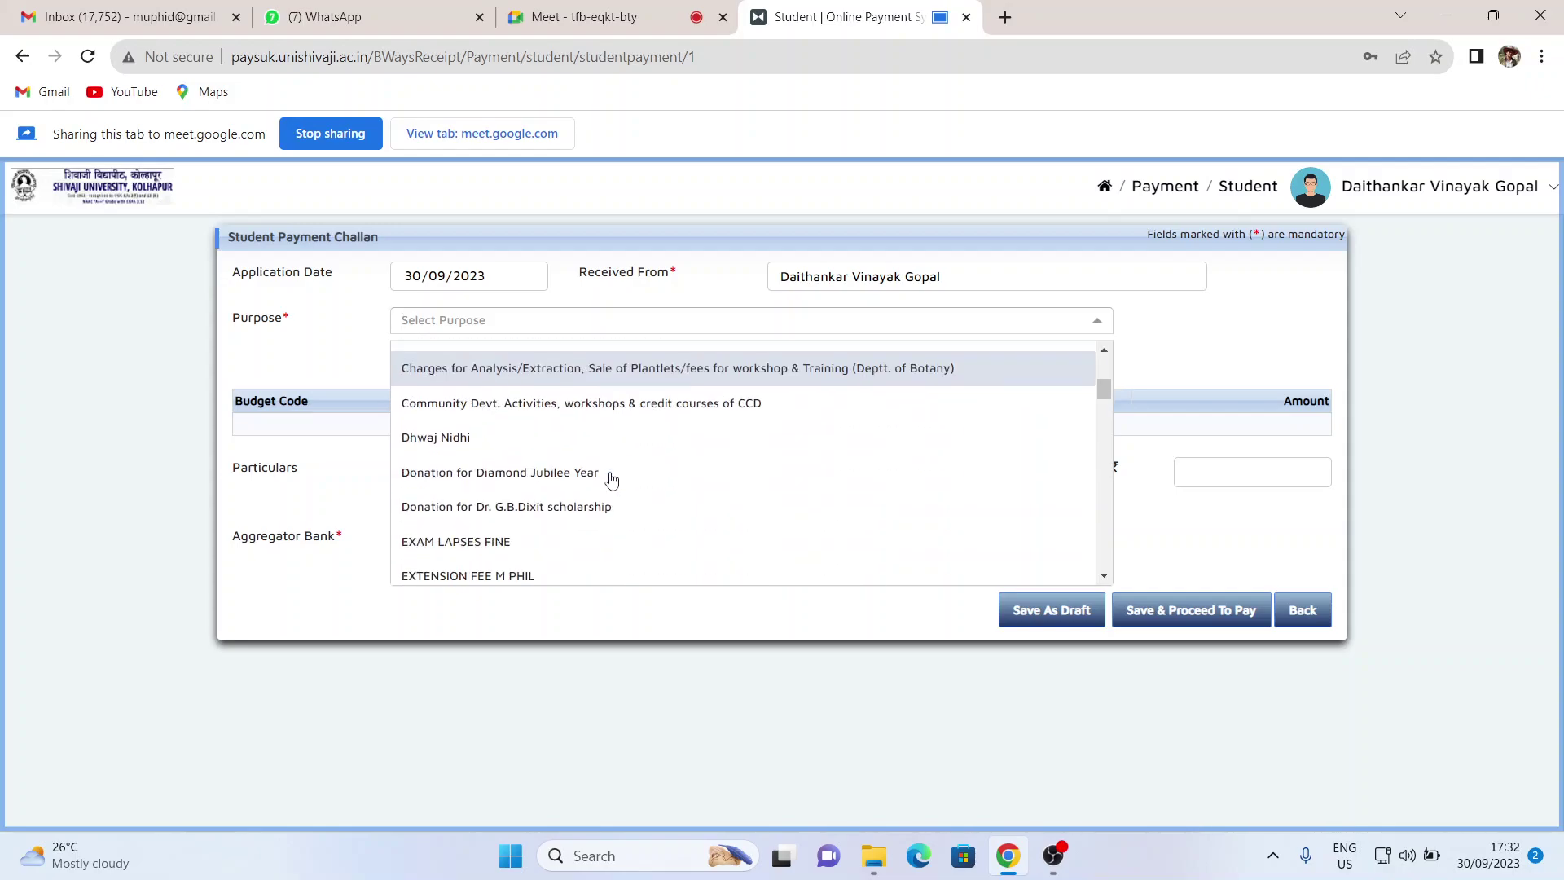
pyautogui.scroll(-4, 612, 481)
pyautogui.scroll(5, 612, 480)
pyautogui.scroll(-5, 612, 480)
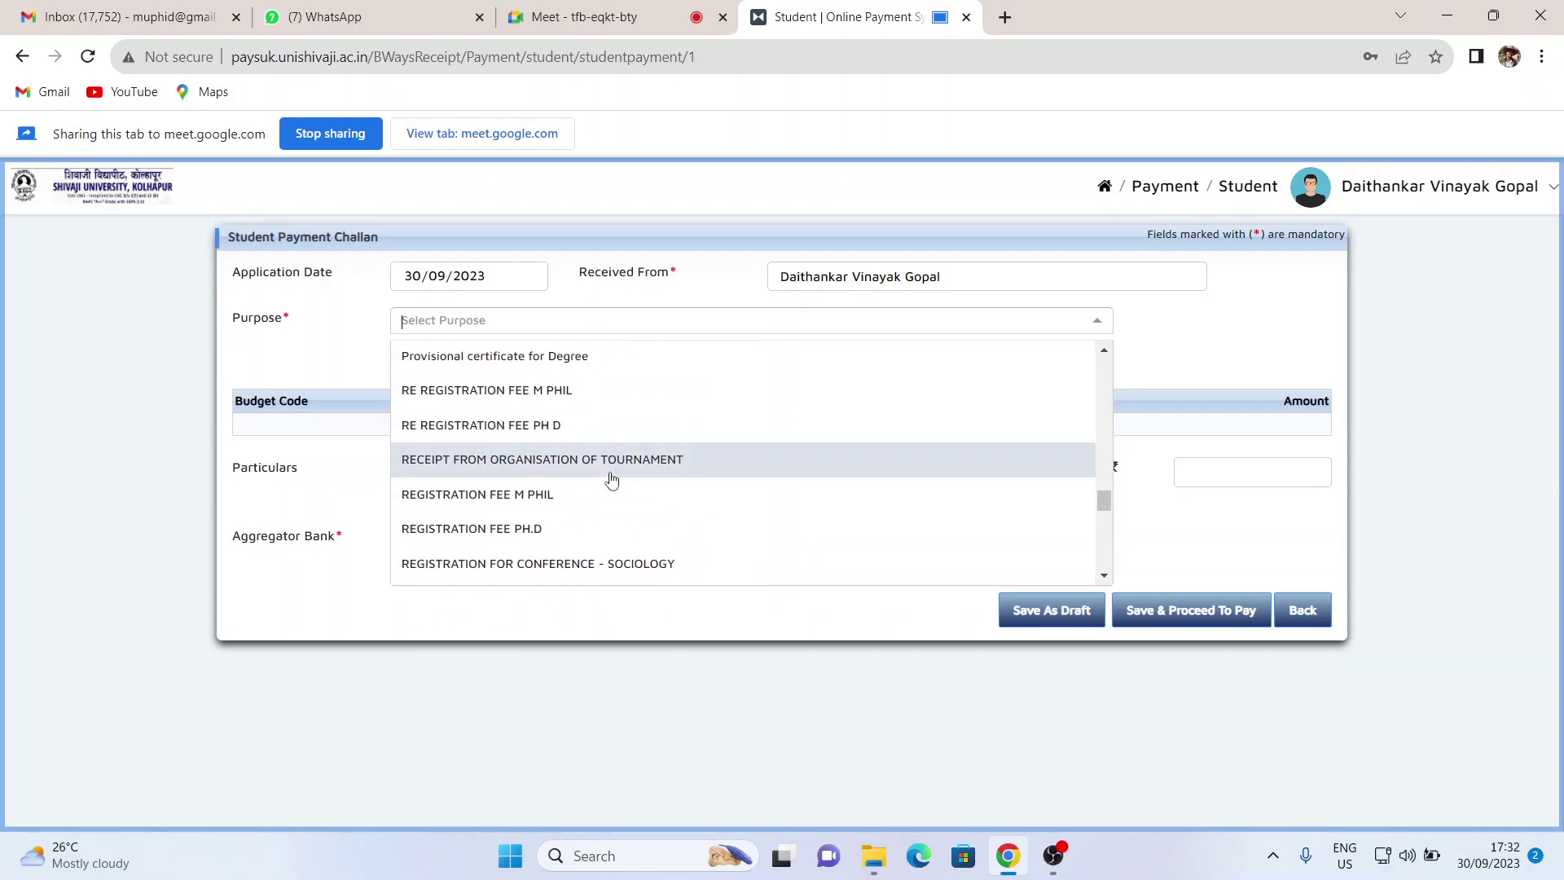
pyautogui.scroll(-12, 612, 481)
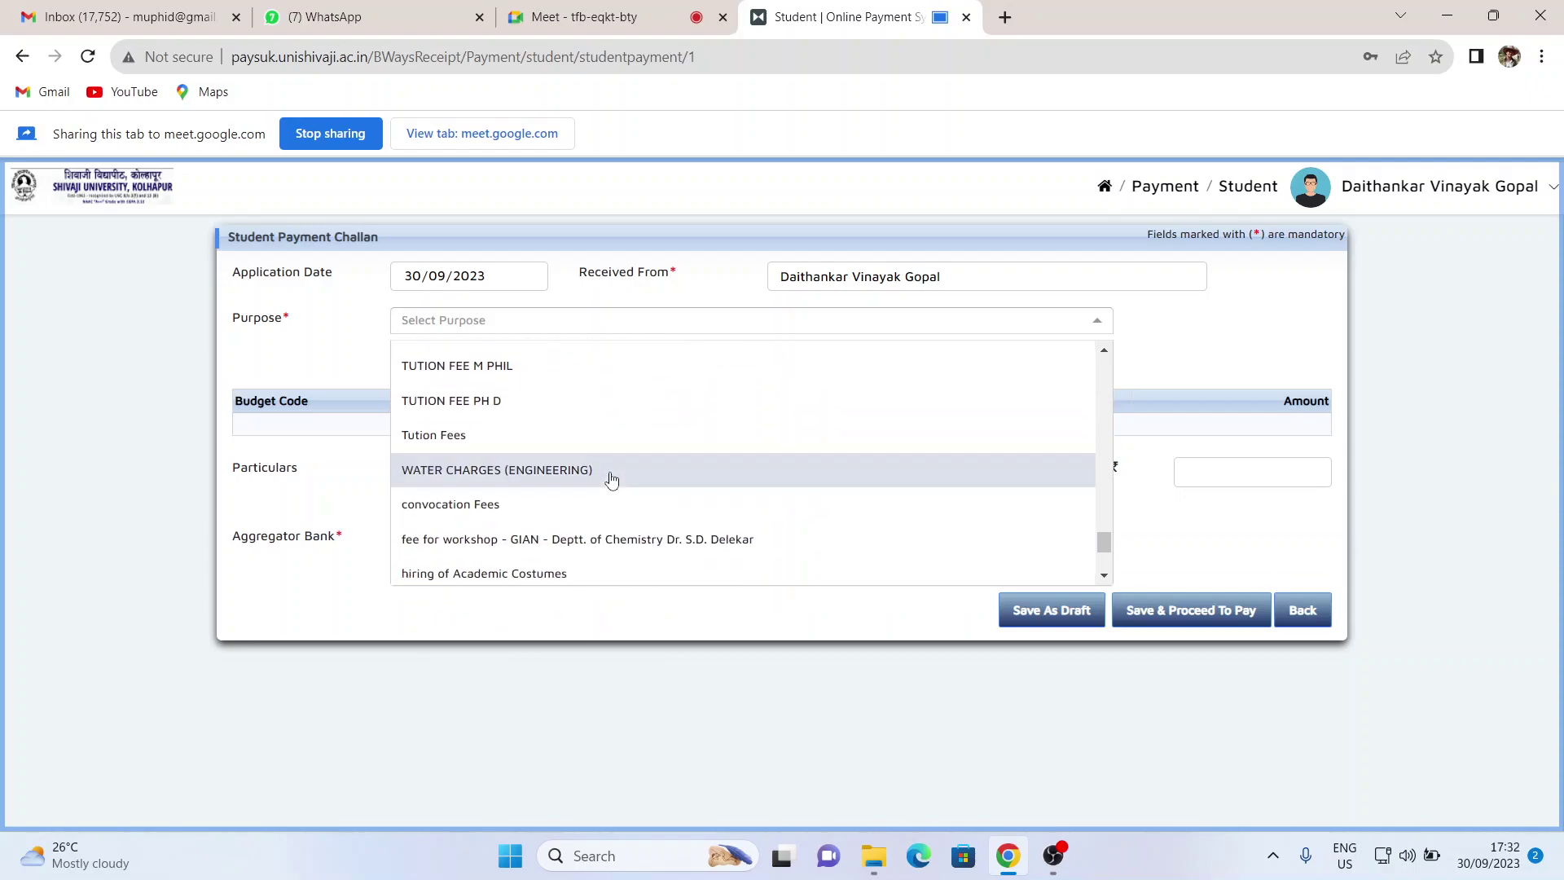
pyautogui.scroll(2, 612, 480)
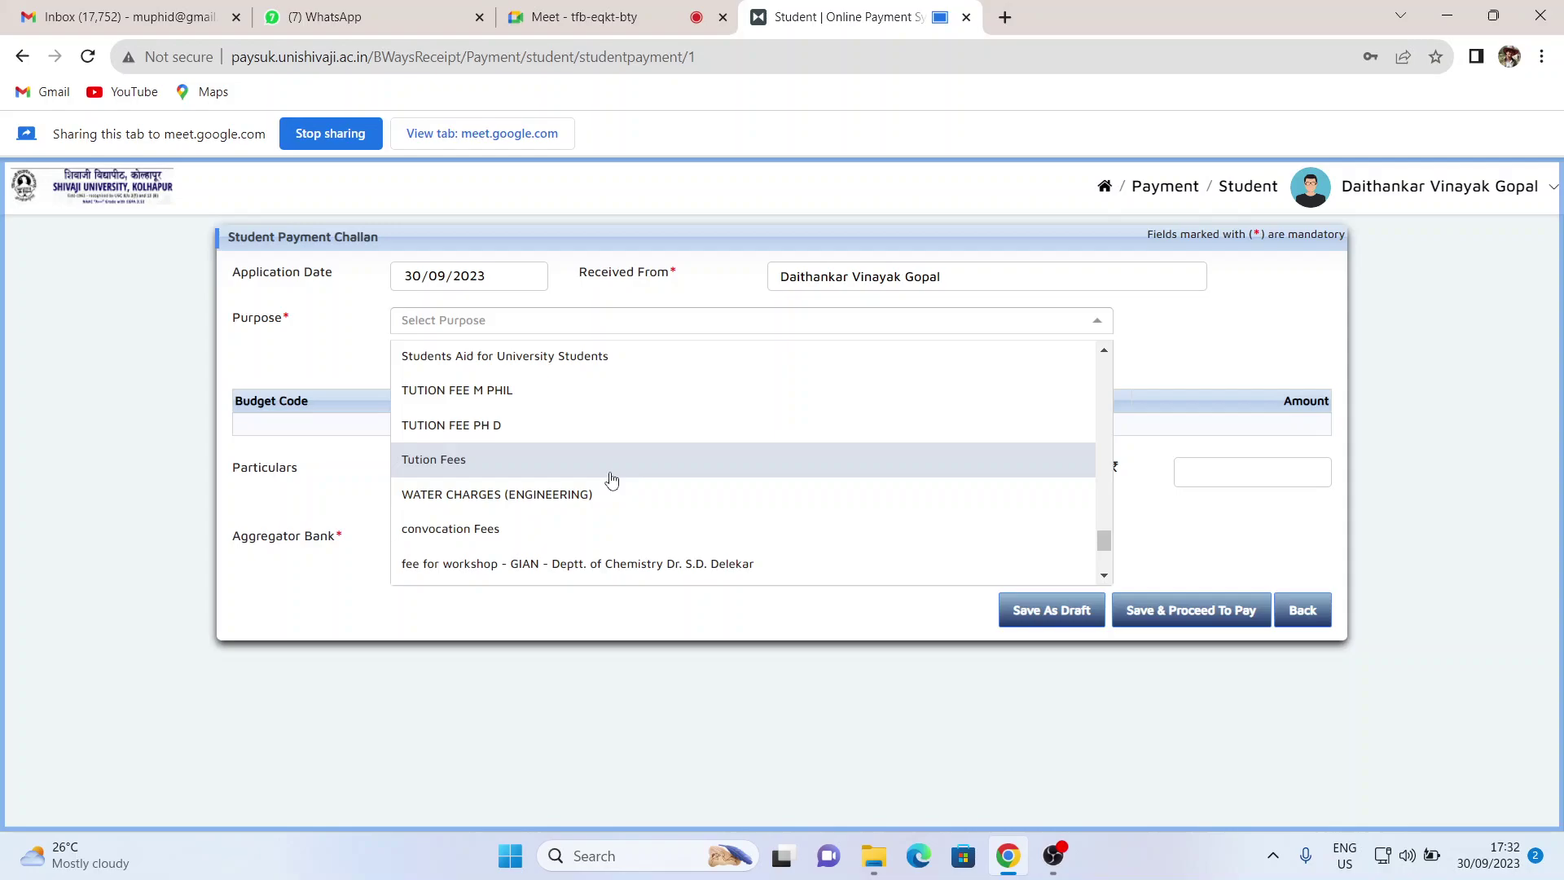
pyautogui.scroll(3, 607, 440)
pyautogui.scroll(-4, 603, 359)
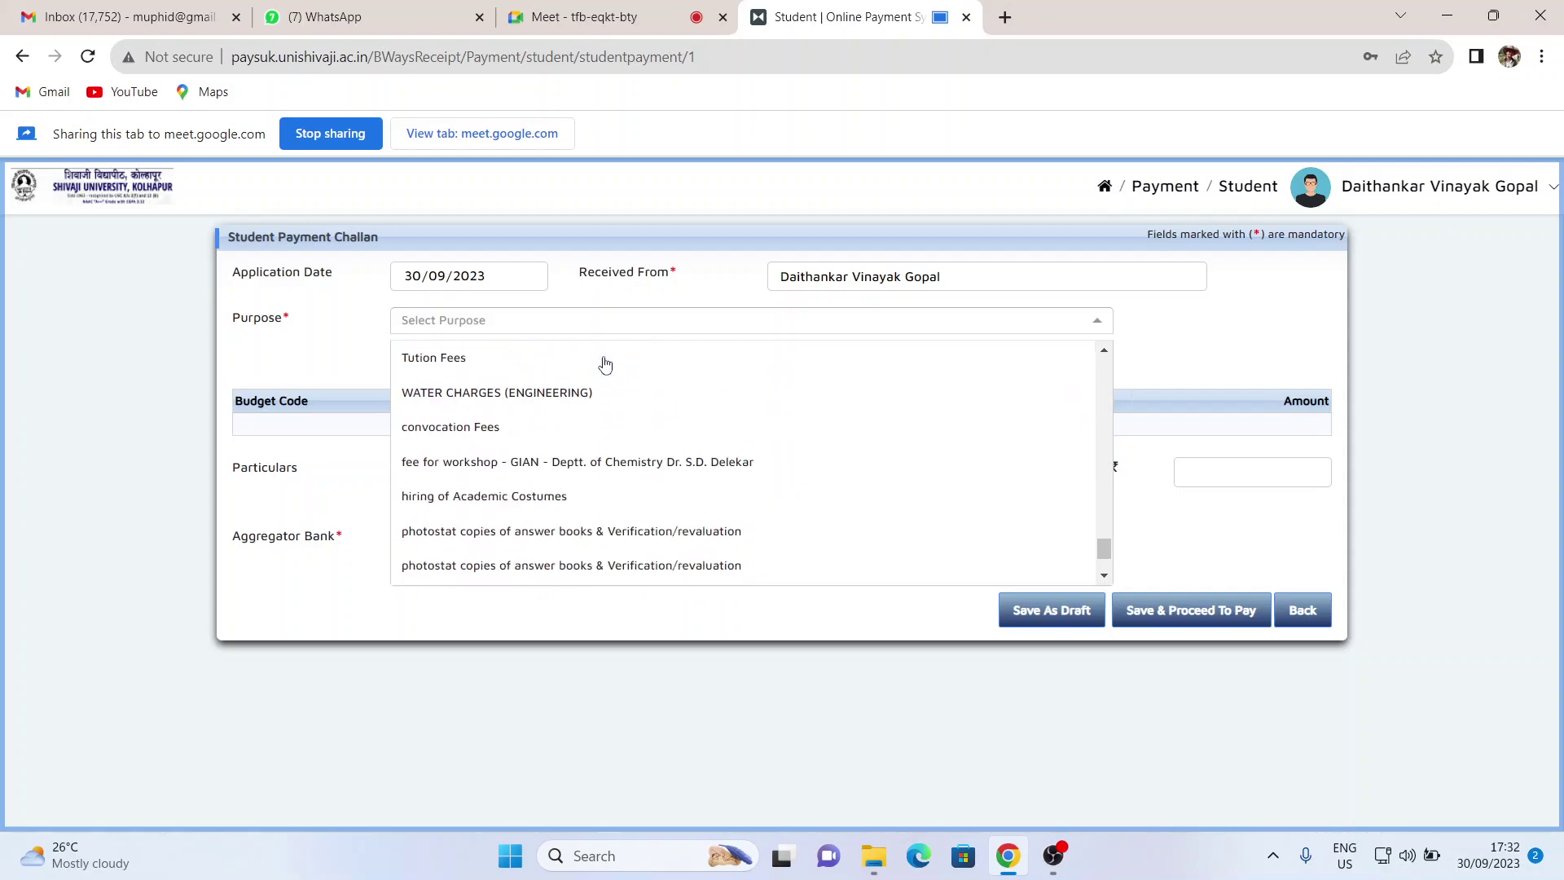
pyautogui.scroll(-3, 606, 364)
pyautogui.scroll(3, 606, 364)
pyautogui.scroll(4, 605, 364)
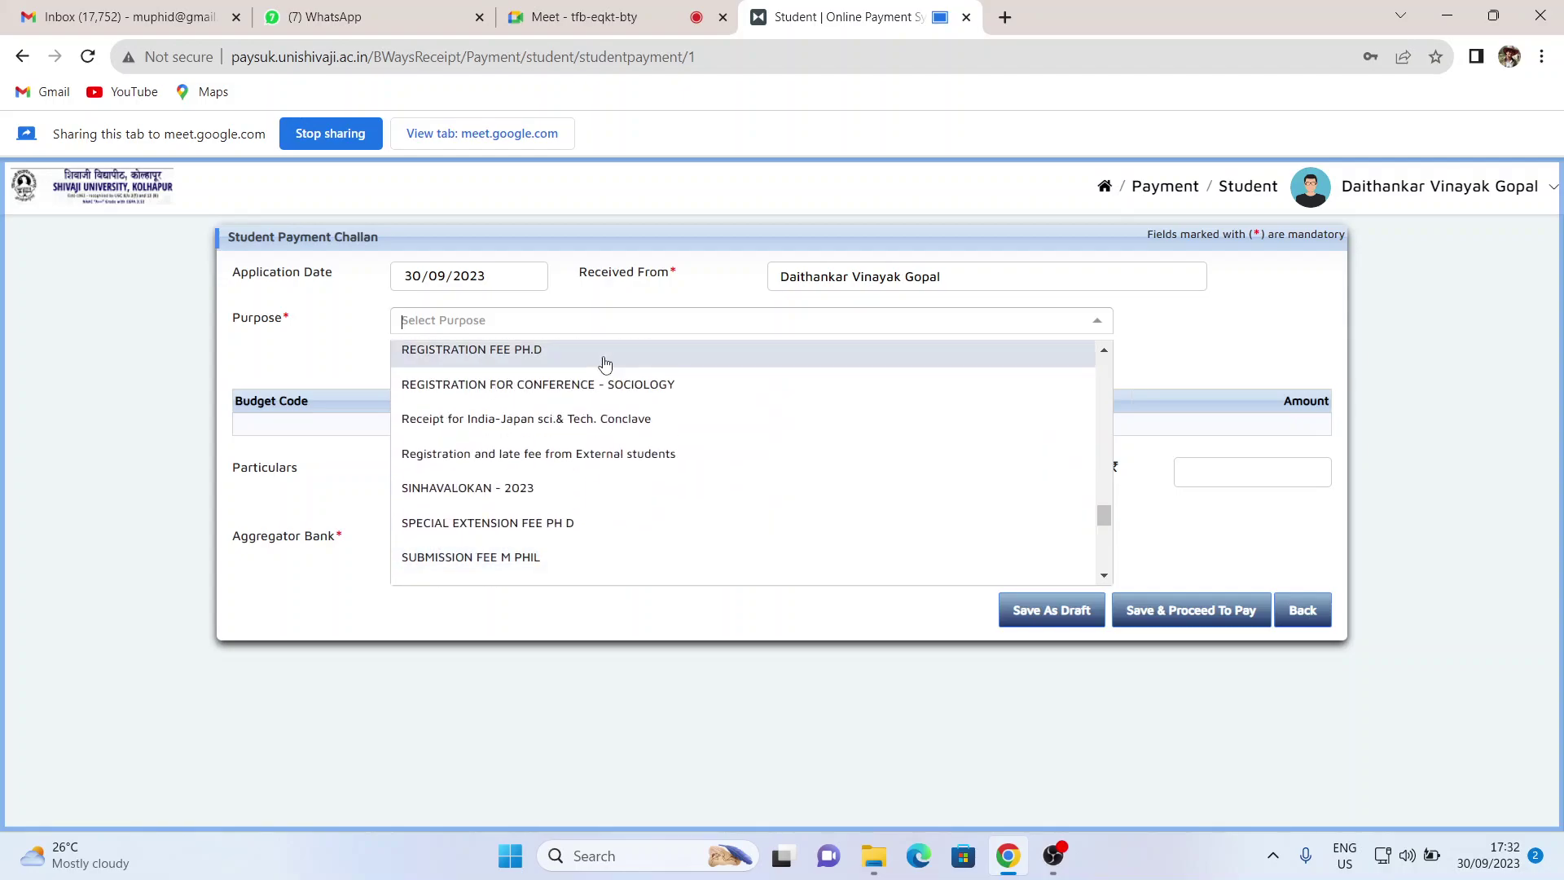
pyautogui.scroll(-4, 606, 365)
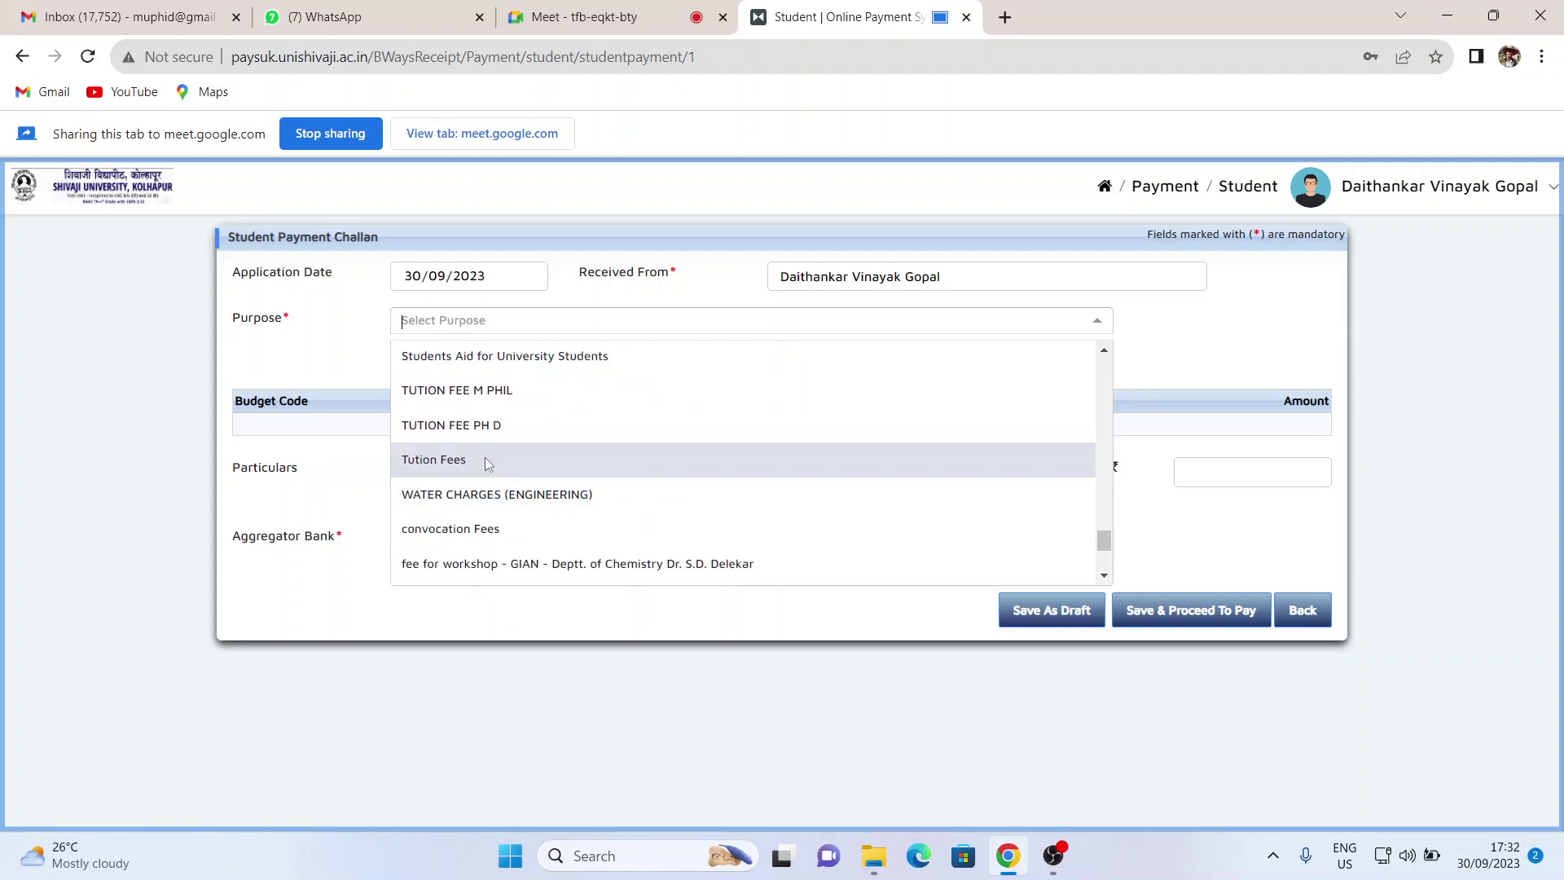
pyautogui.click(487, 462)
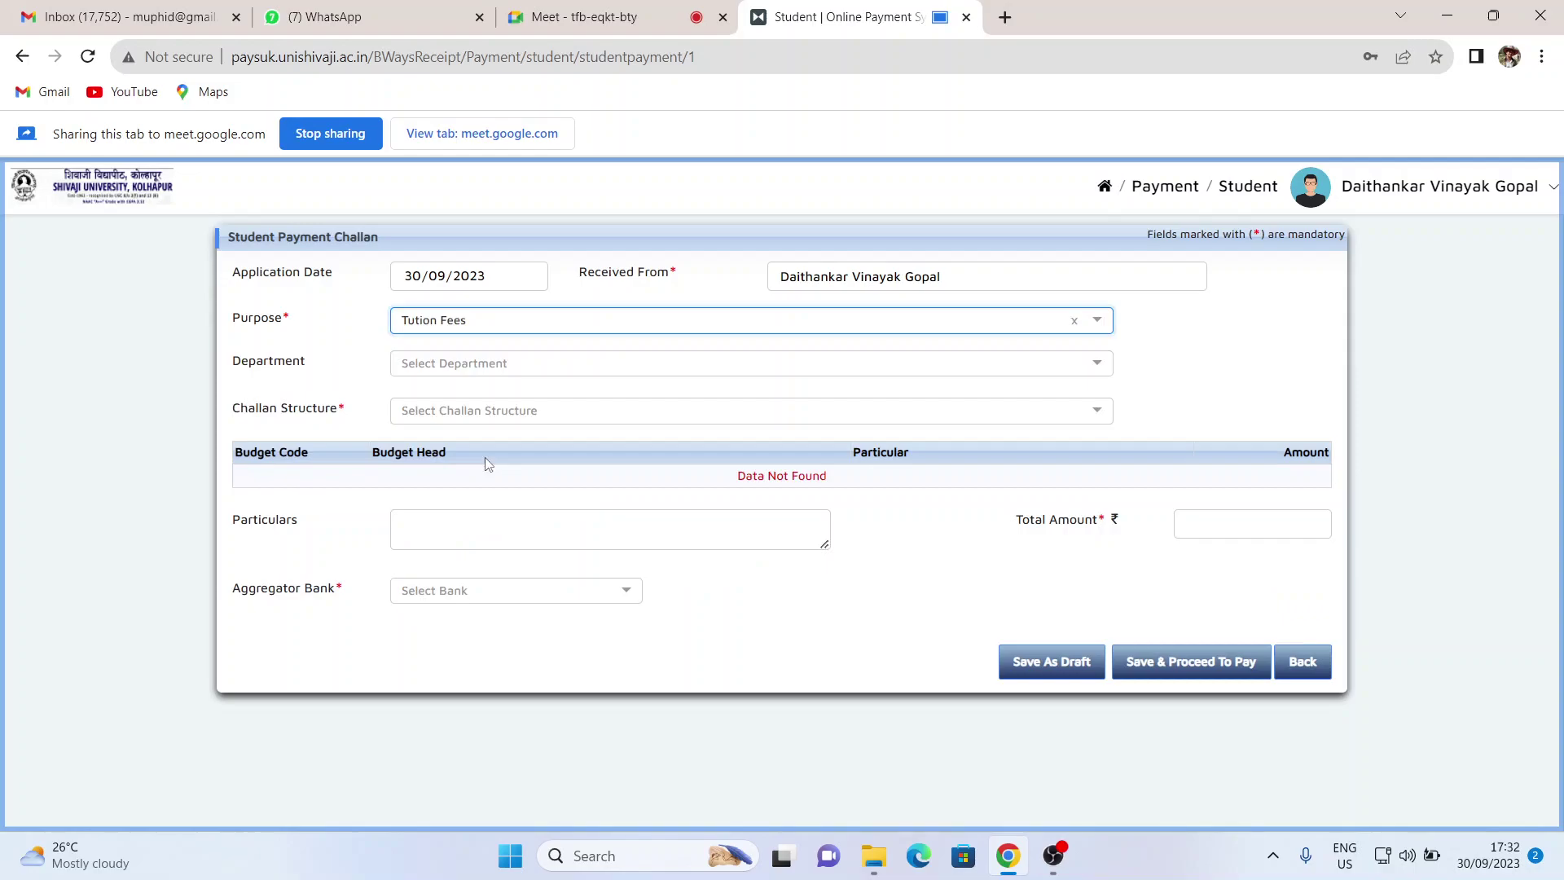
# - Set the Department to CENTRE FOR DISTANCE AND ONLINE EDUCATION
pyautogui.click(1002, 368)
pyautogui.scroll(-4, 559, 541)
pyautogui.scroll(-4, 559, 541)
pyautogui.scroll(3, 558, 544)
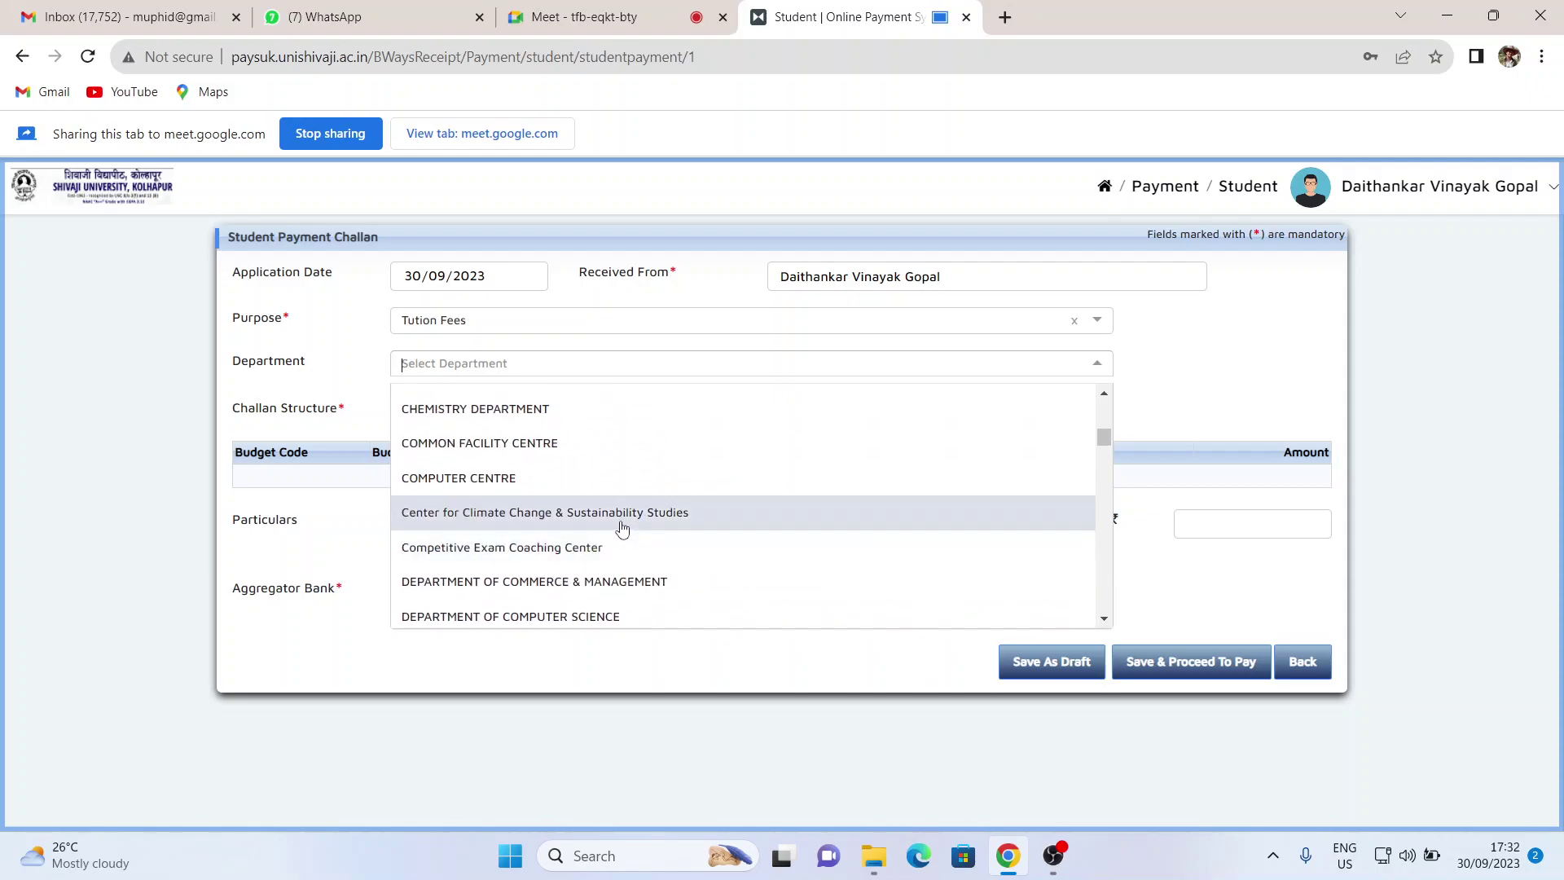
pyautogui.scroll(-1, 619, 580)
pyautogui.scroll(2, 621, 580)
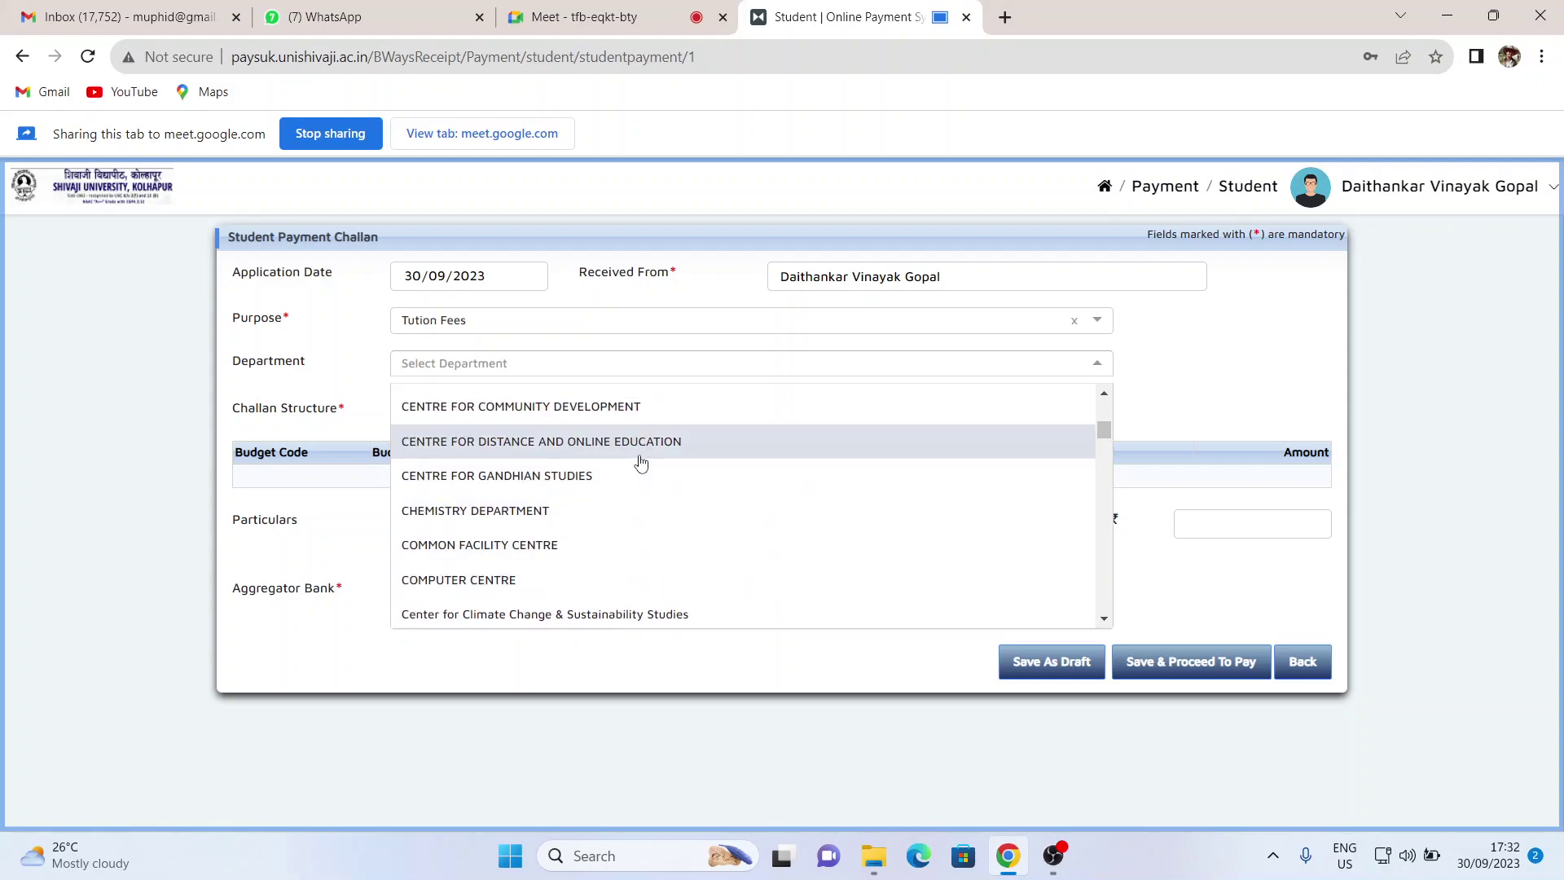
pyautogui.click(639, 453)
pyautogui.click(1057, 414)
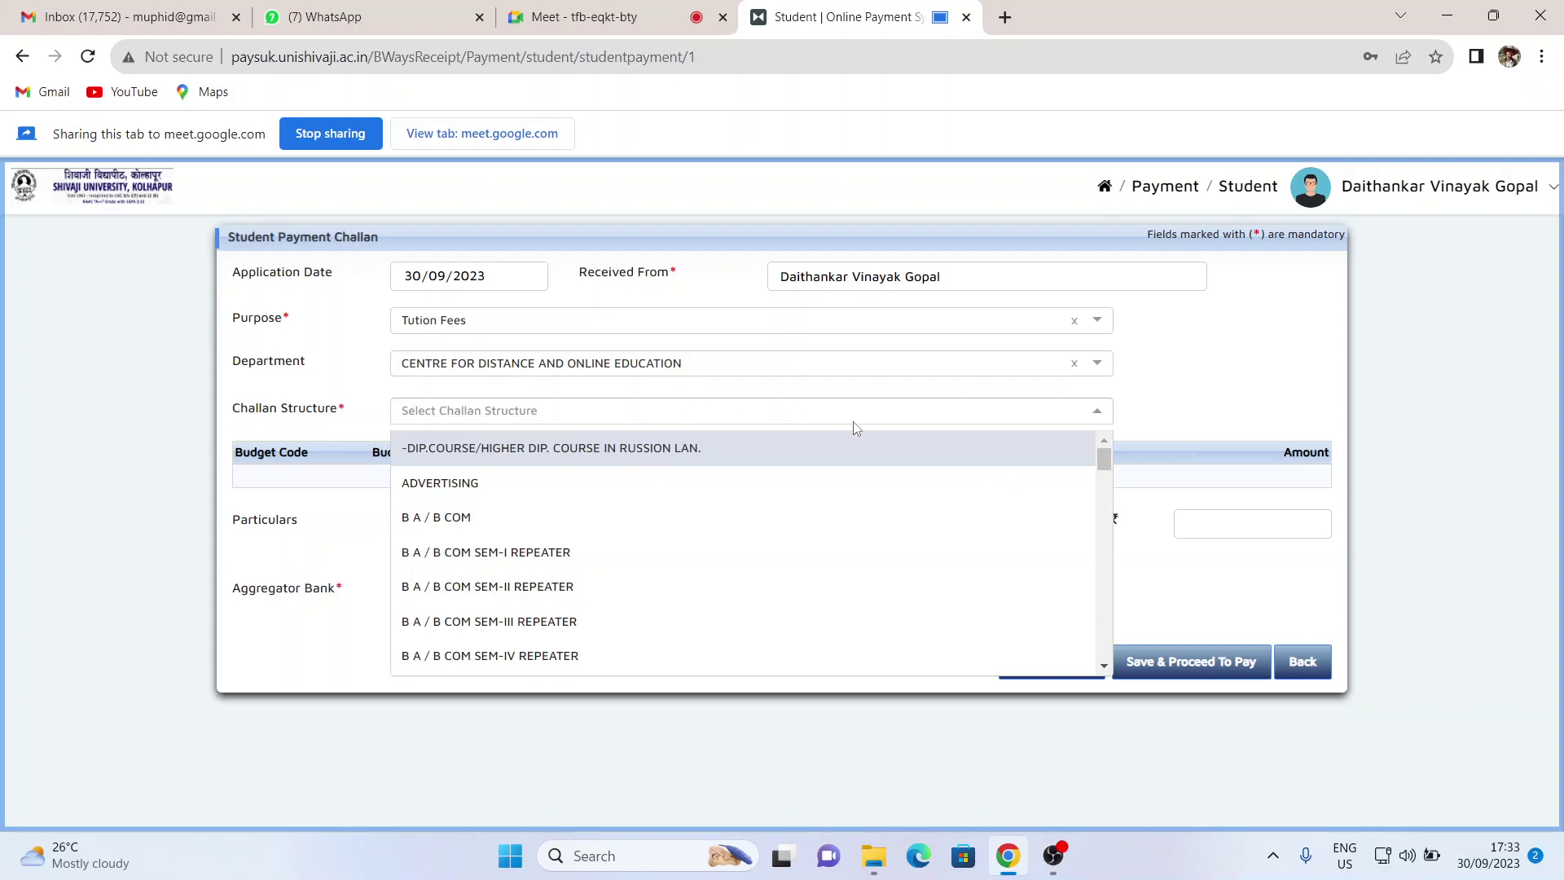
pyautogui.scroll(-3, 554, 512)
pyautogui.scroll(-3, 557, 507)
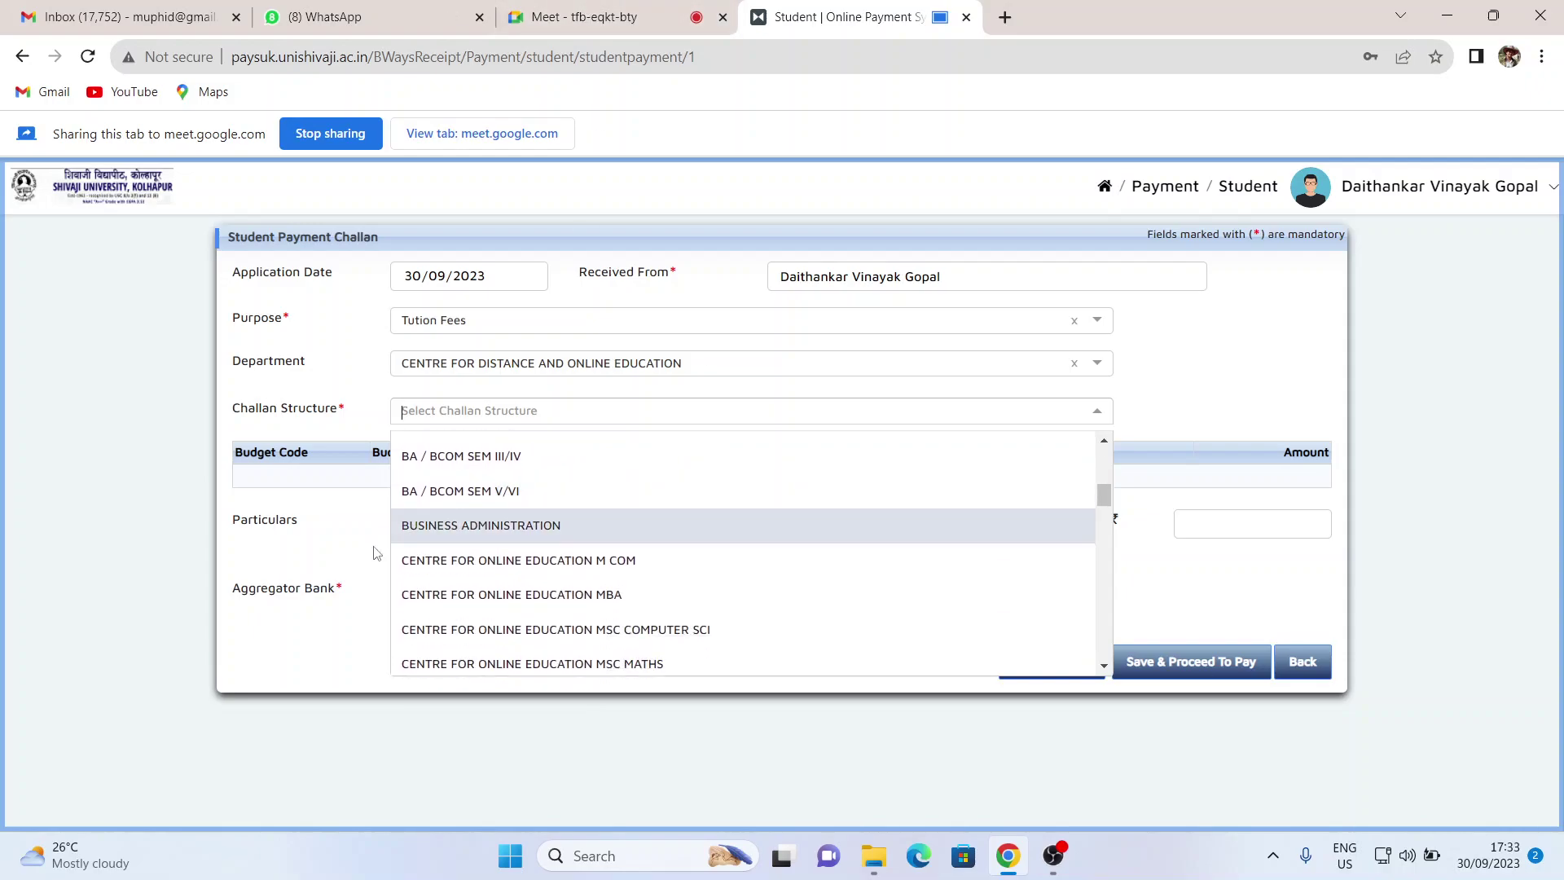
pyautogui.scroll(-4, 480, 561)
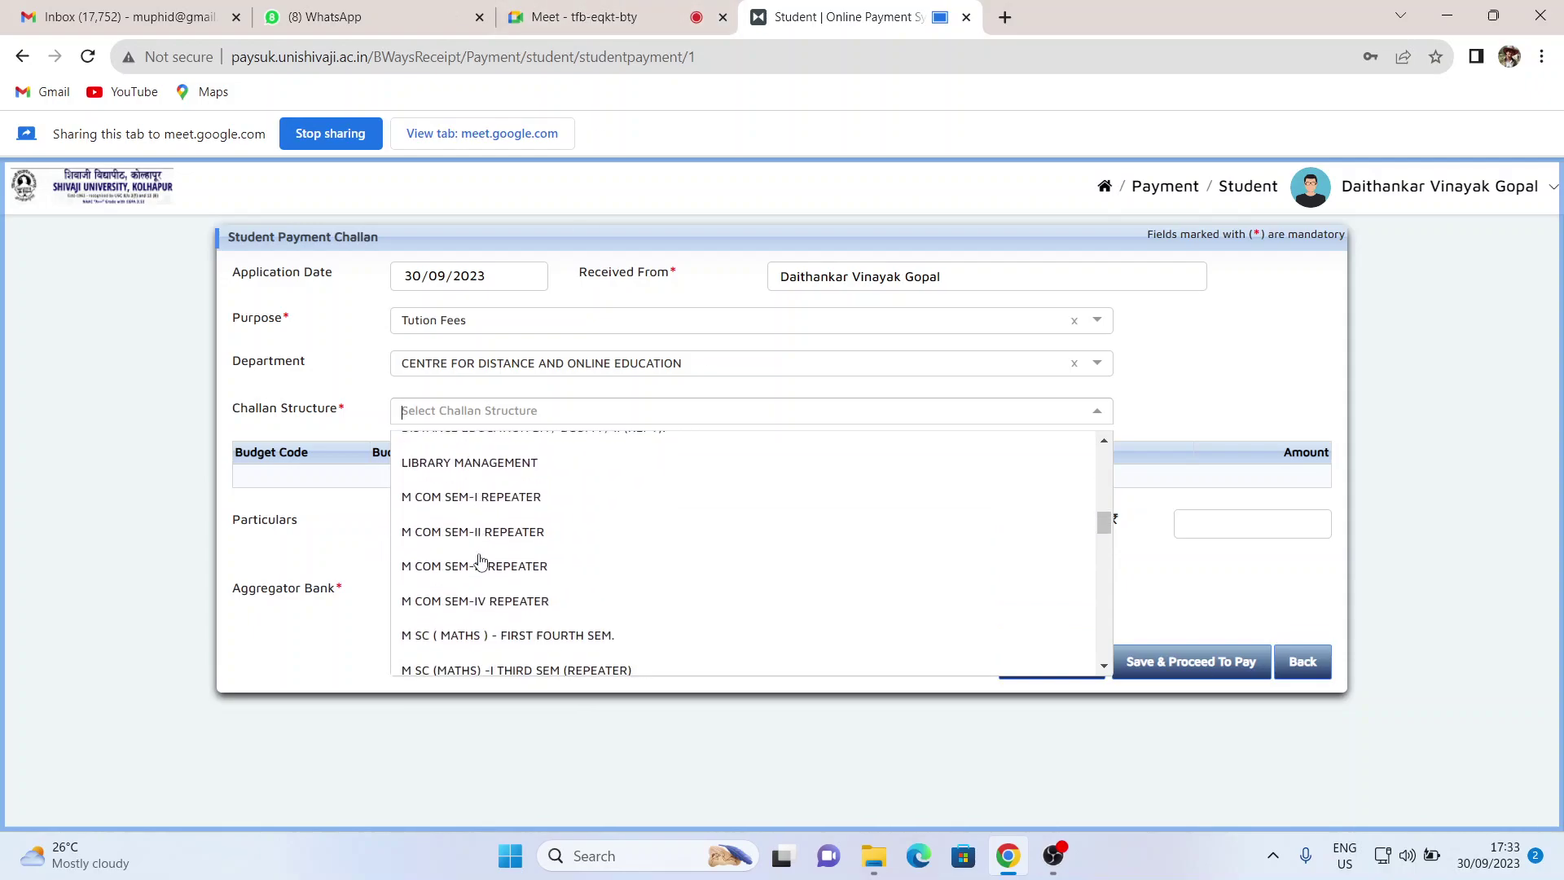
pyautogui.scroll(3, 481, 562)
pyautogui.scroll(-3, 480, 561)
pyautogui.scroll(8, 481, 561)
pyautogui.scroll(3, 481, 561)
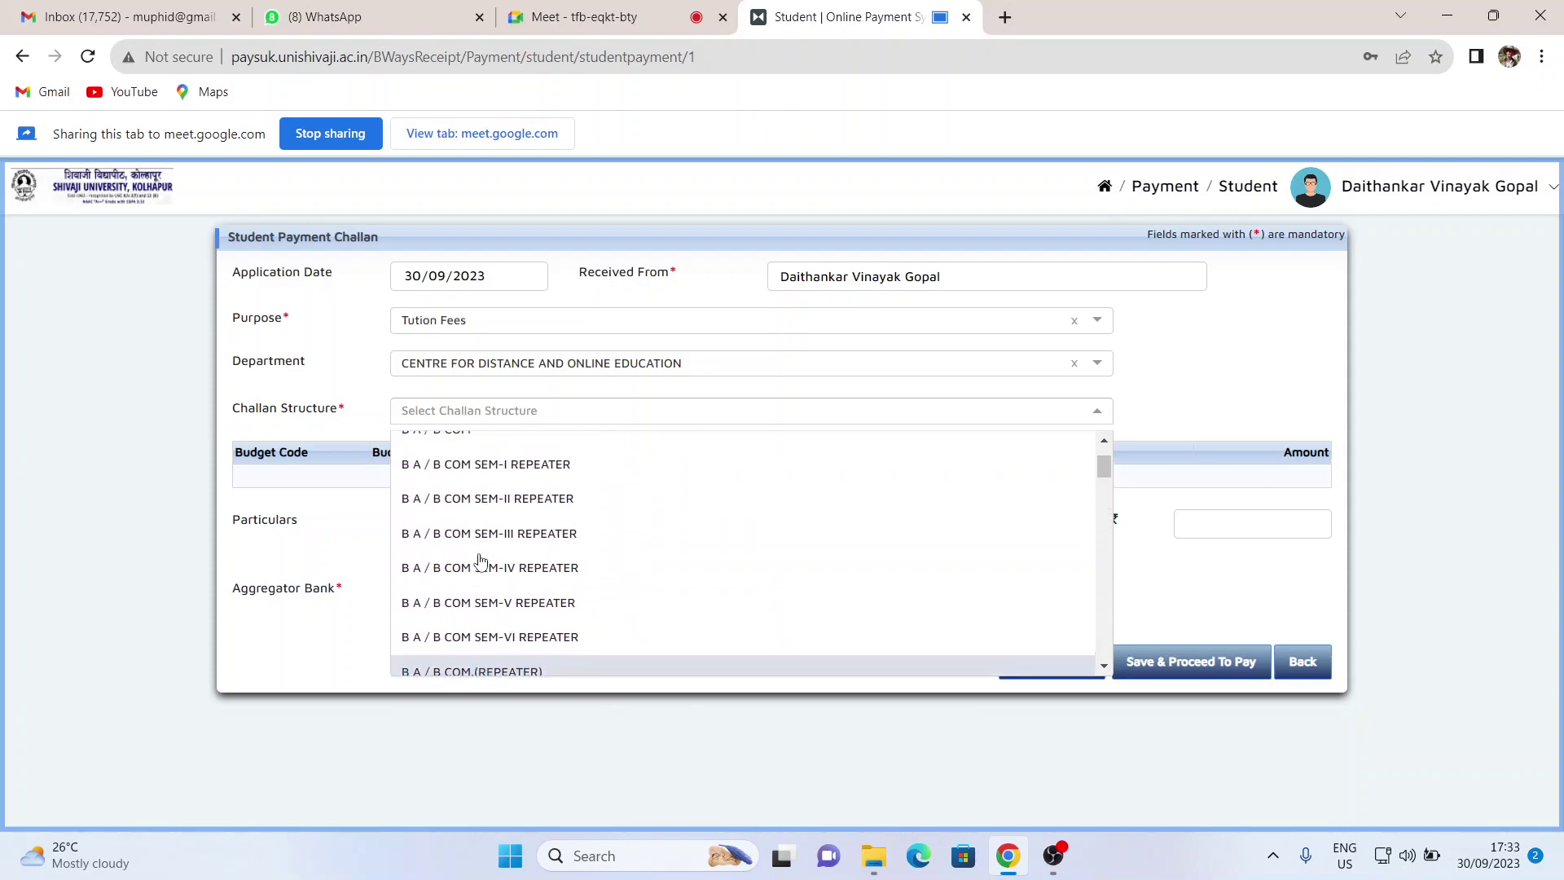
pyautogui.scroll(-4, 481, 561)
pyautogui.scroll(-5, 480, 561)
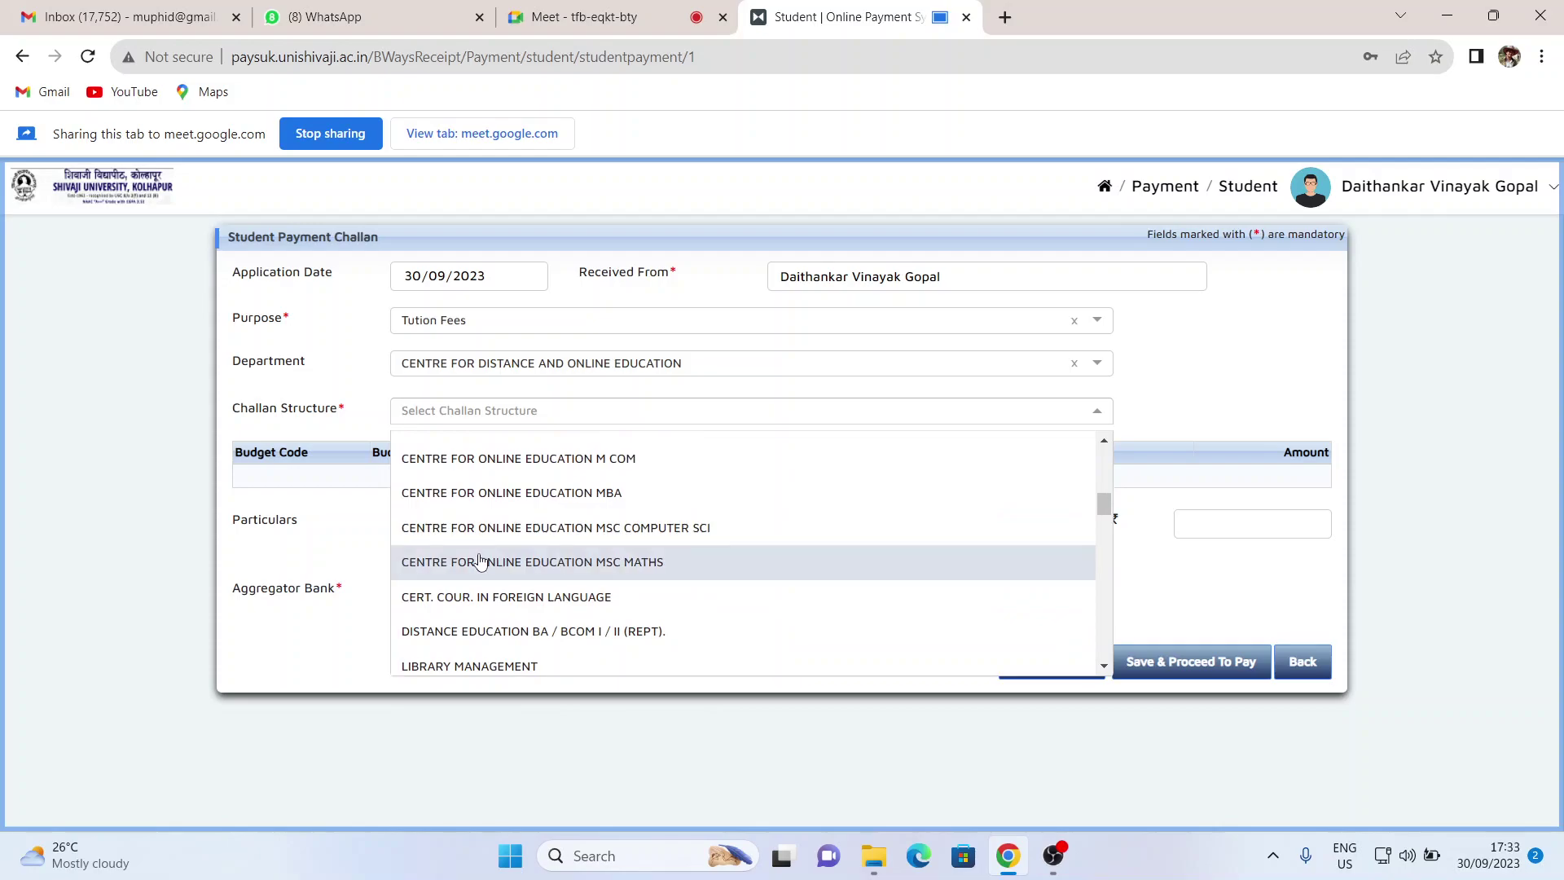
pyautogui.scroll(-2, 481, 561)
pyautogui.scroll(2, 481, 561)
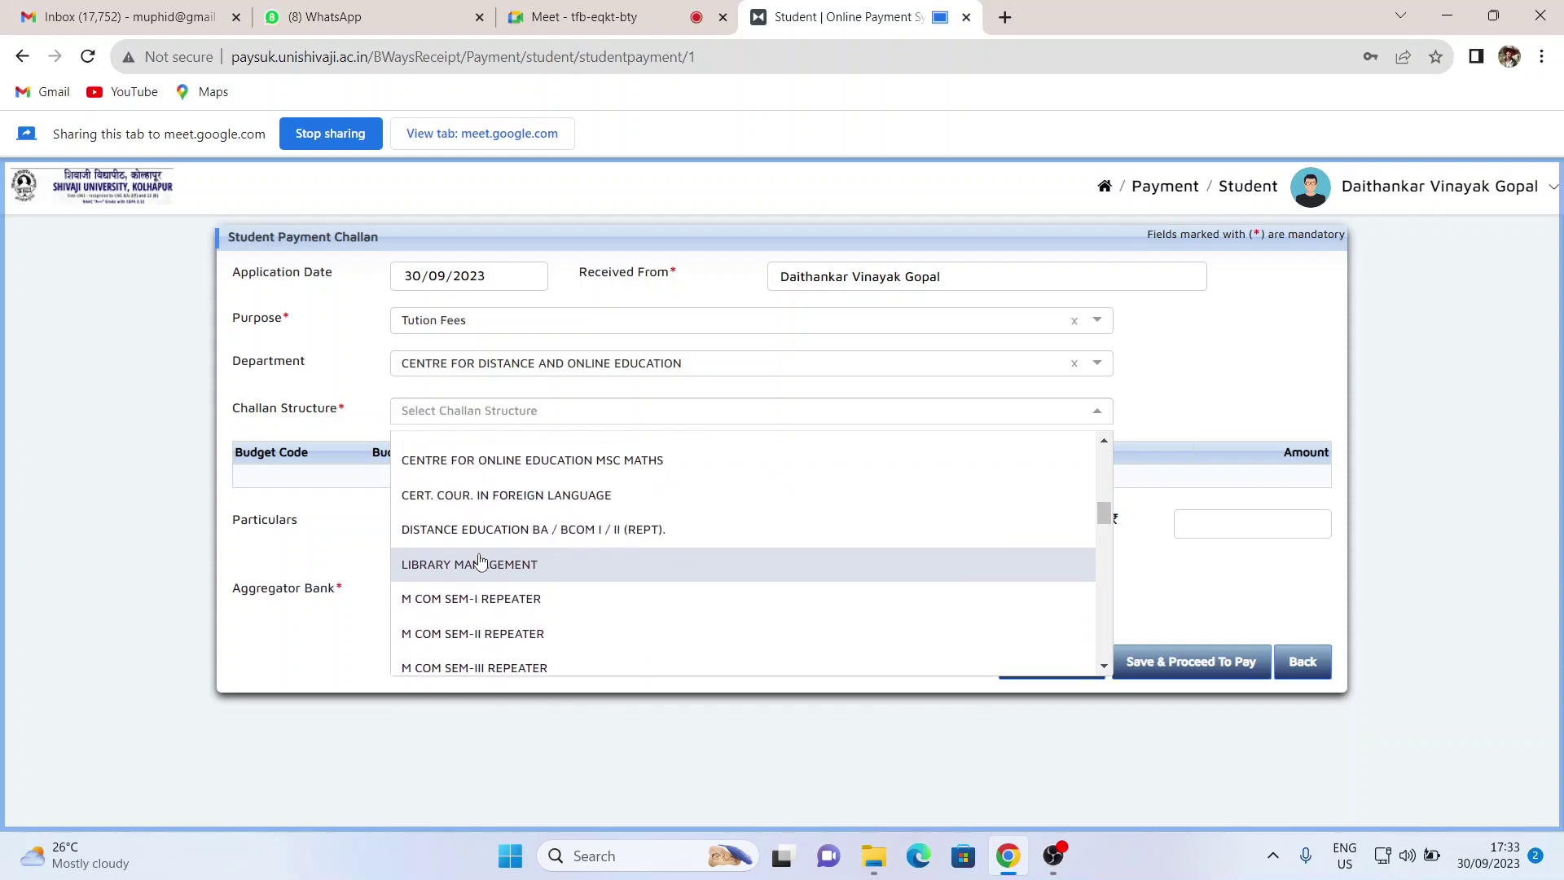
pyautogui.scroll(-5, 481, 561)
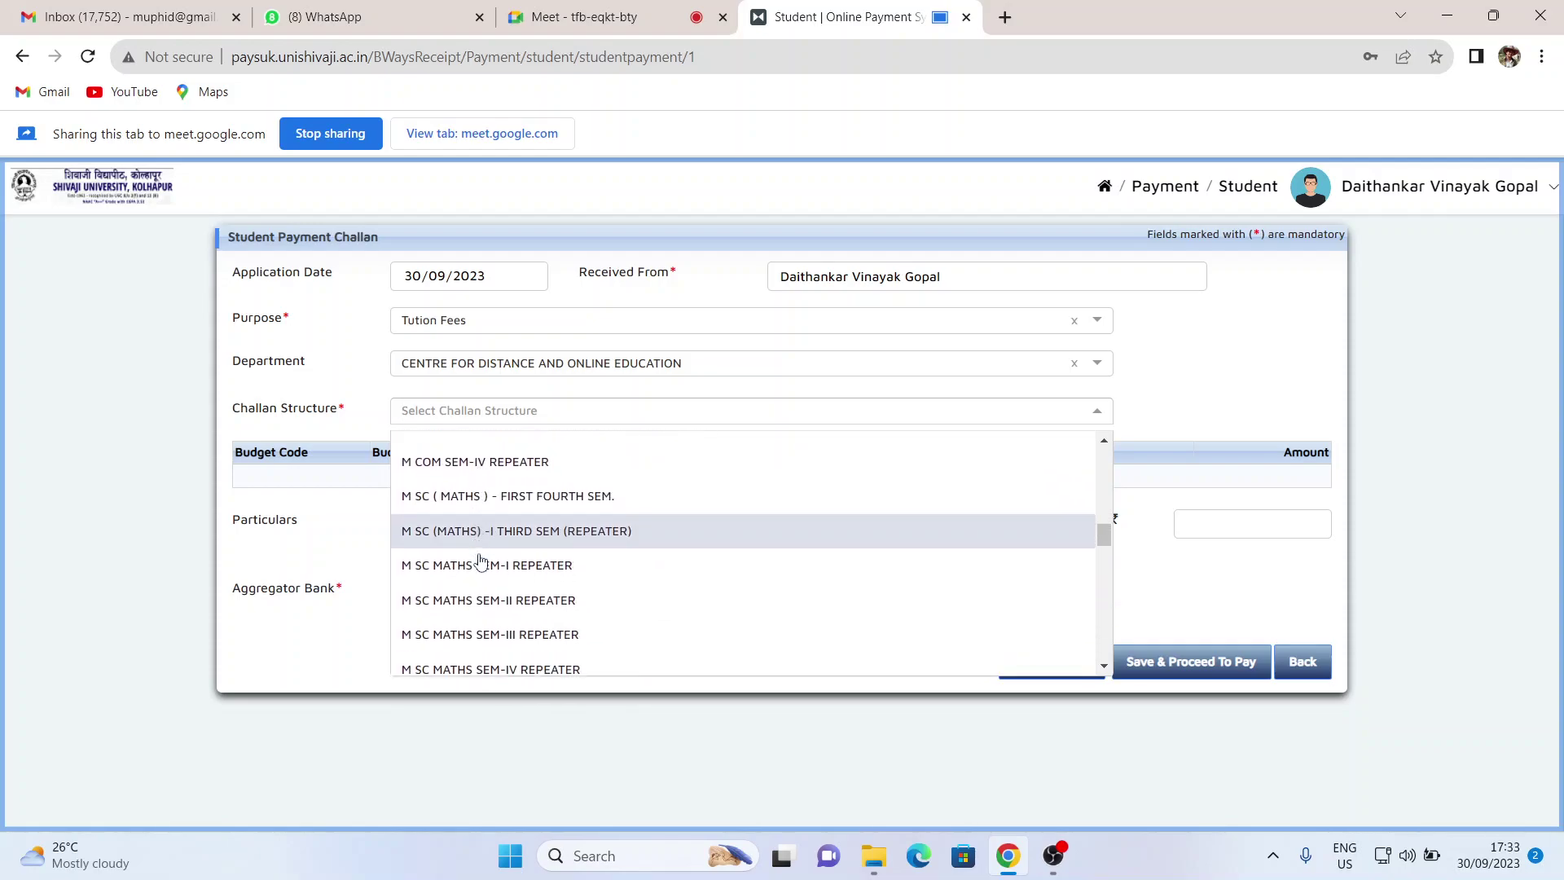
pyautogui.scroll(-3, 481, 562)
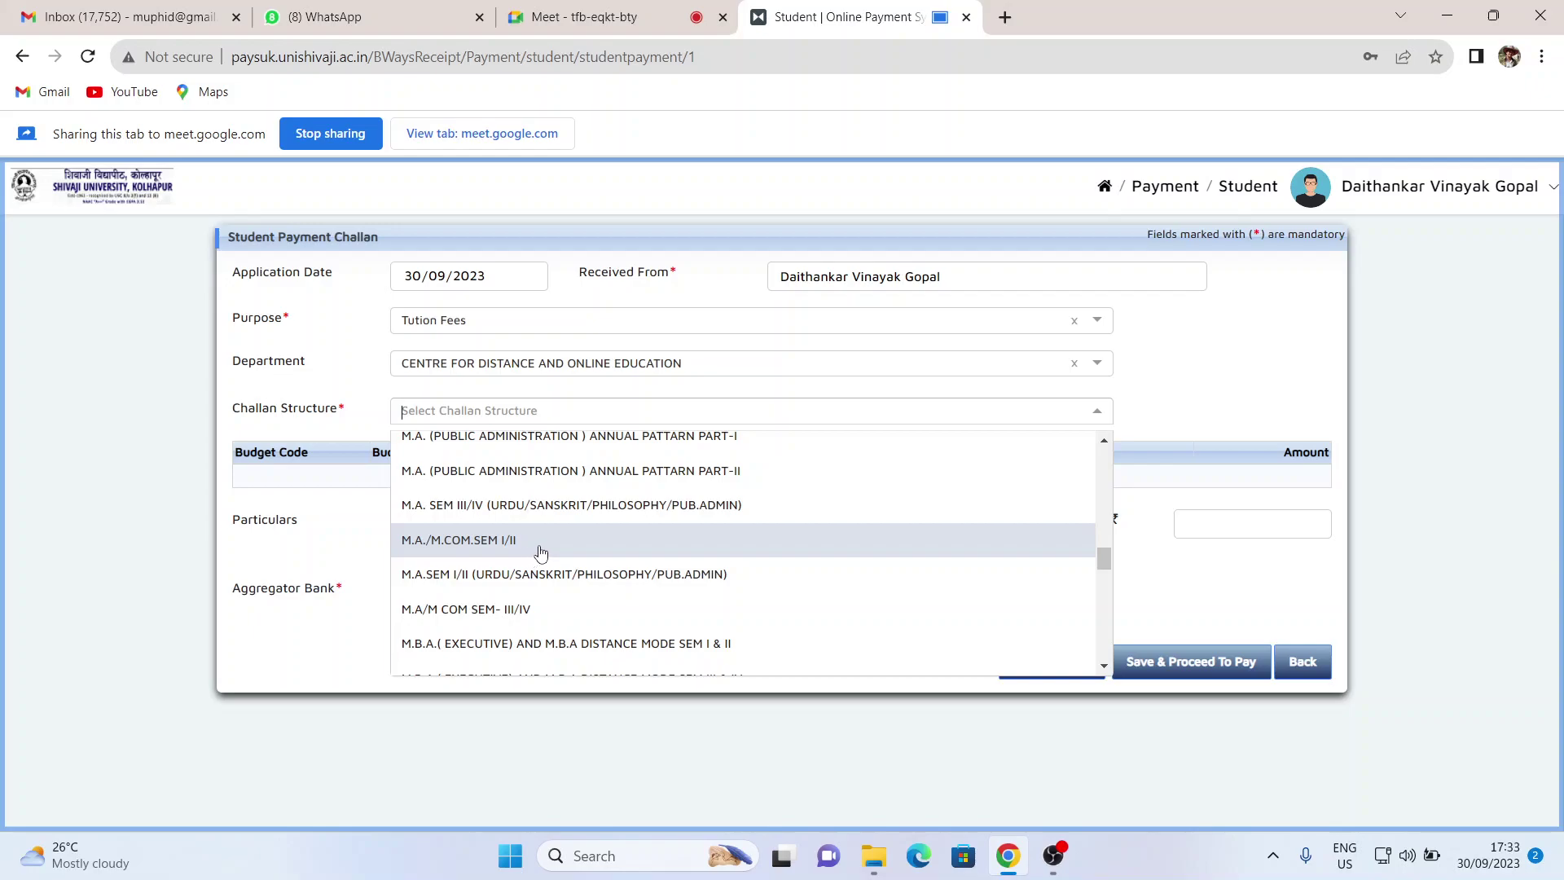
pyautogui.scroll(-1, 541, 552)
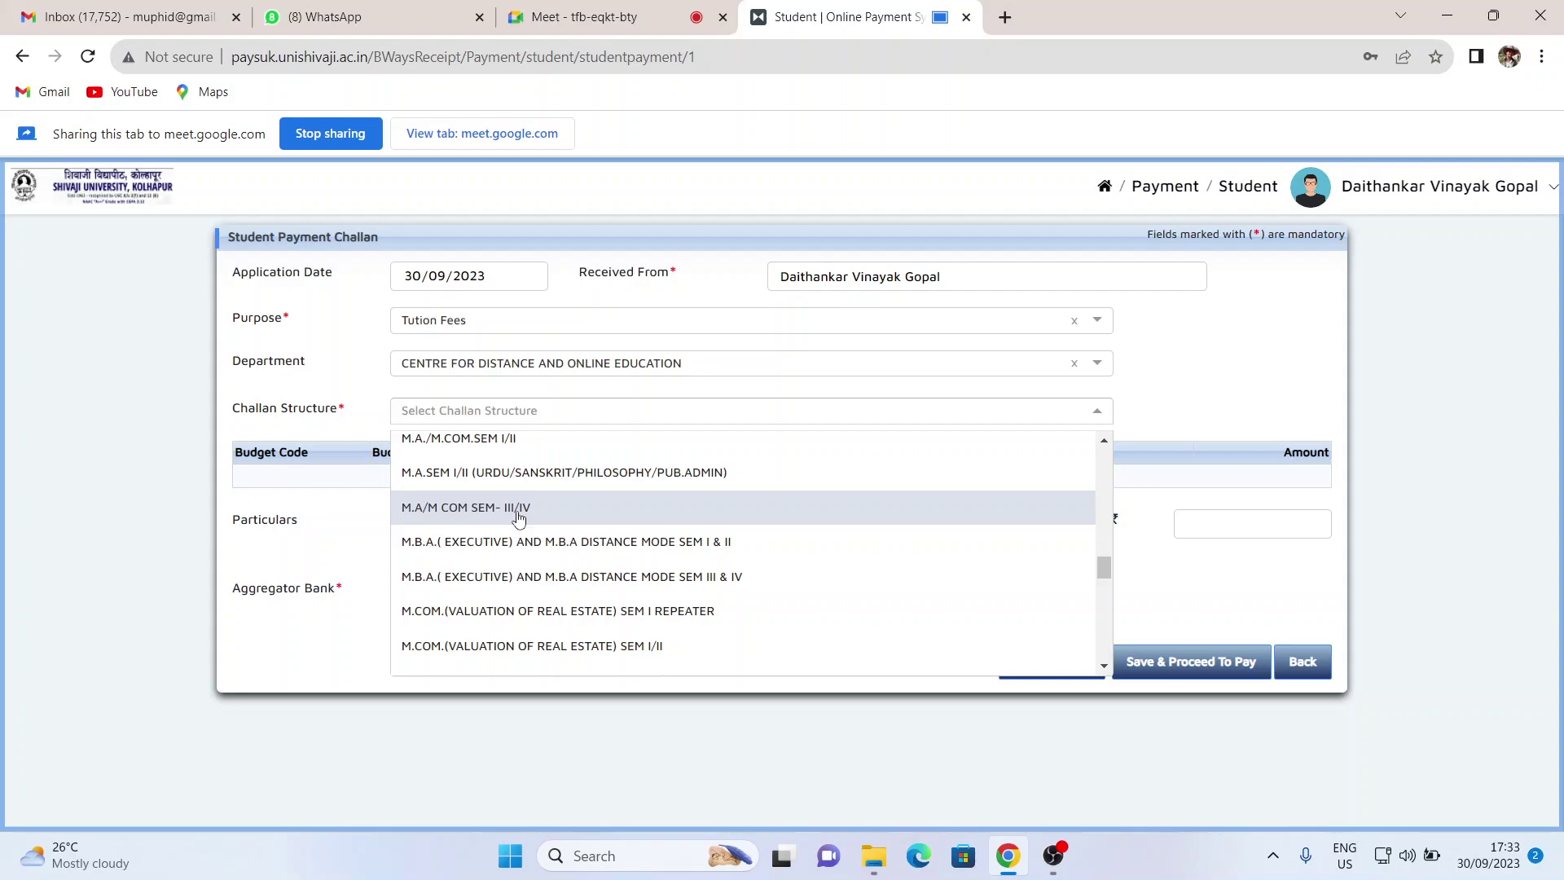
# - Apply the M.A/M COM SEM- III/IV structure, check the ₹5930.00 total, and view the aggregator banks
pyautogui.click(518, 508)
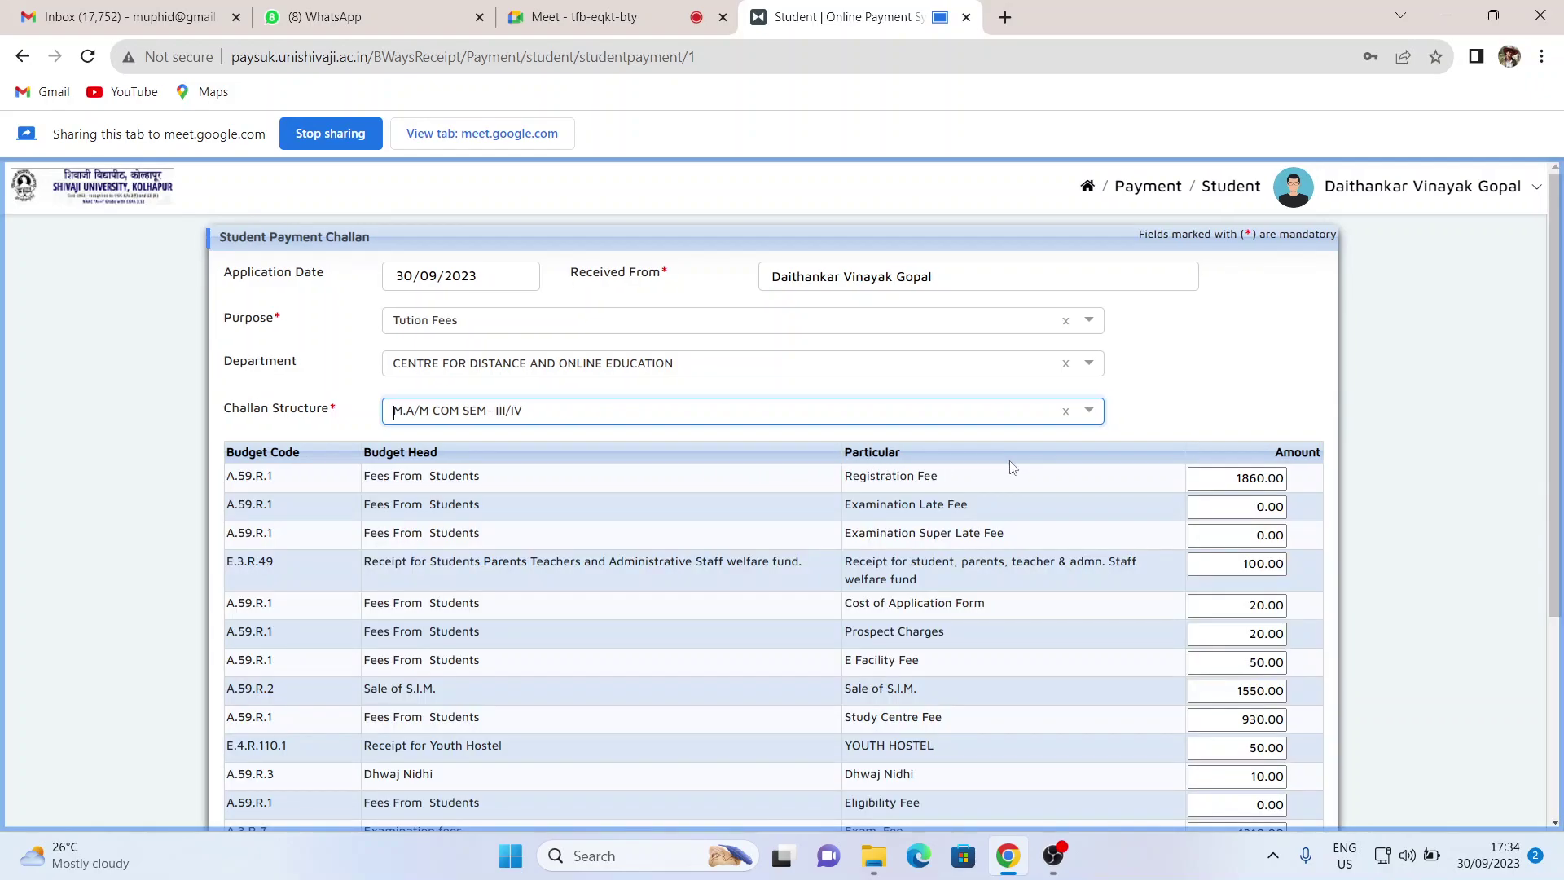
pyautogui.scroll(-5, 1013, 467)
pyautogui.scroll(5, 1013, 467)
pyautogui.scroll(-4, 1013, 467)
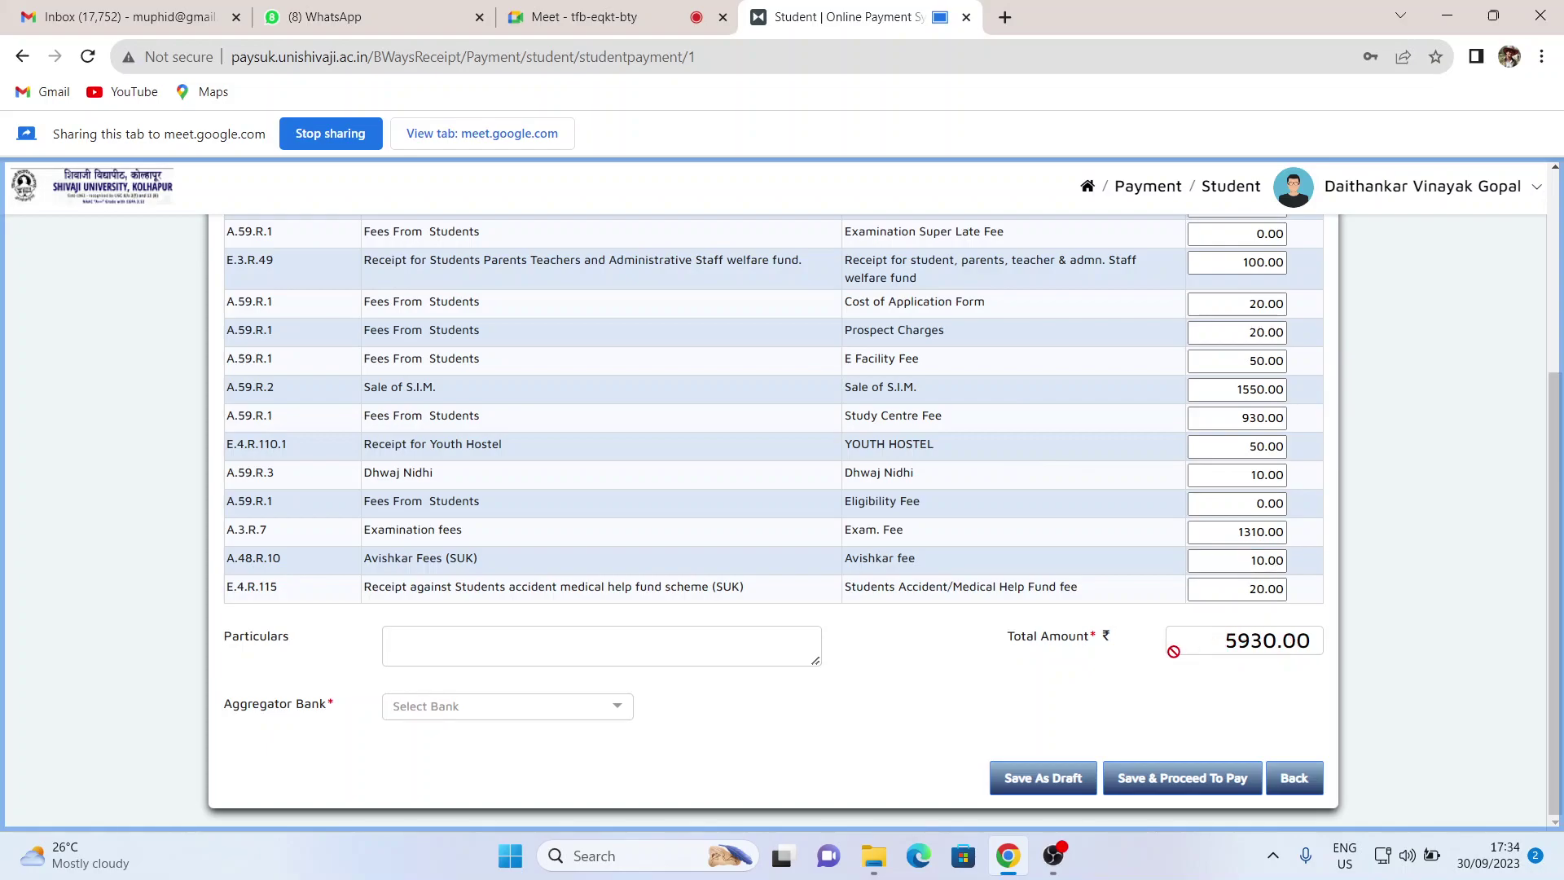
pyautogui.moveTo(1043, 850)
pyautogui.click(616, 710)
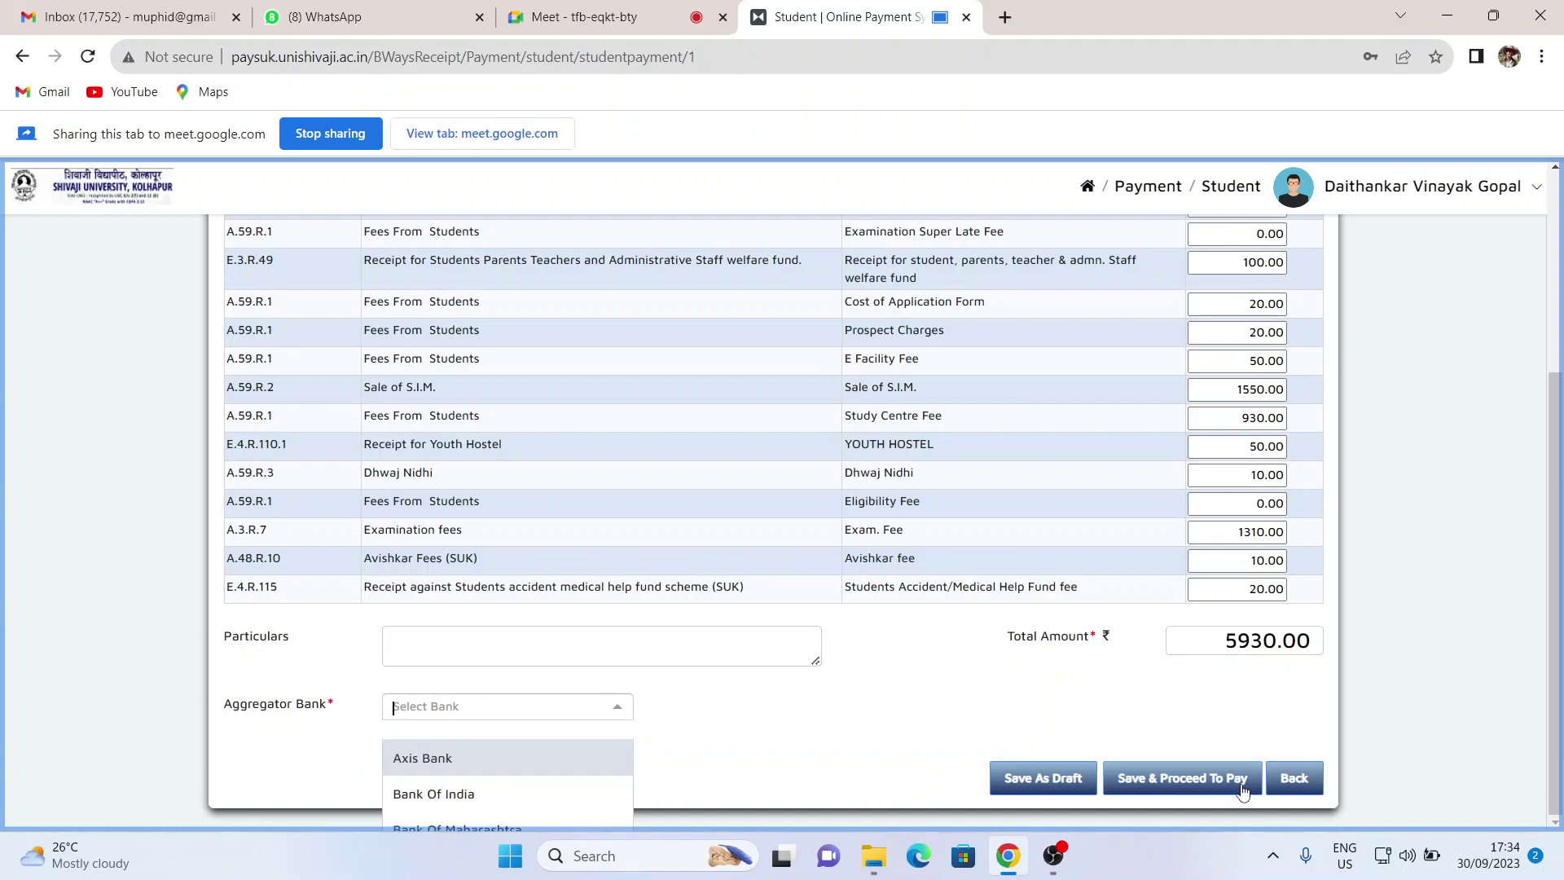
# - Dismiss the bank list without a choice and return to the payments Dashboard
pyautogui.click(824, 714)
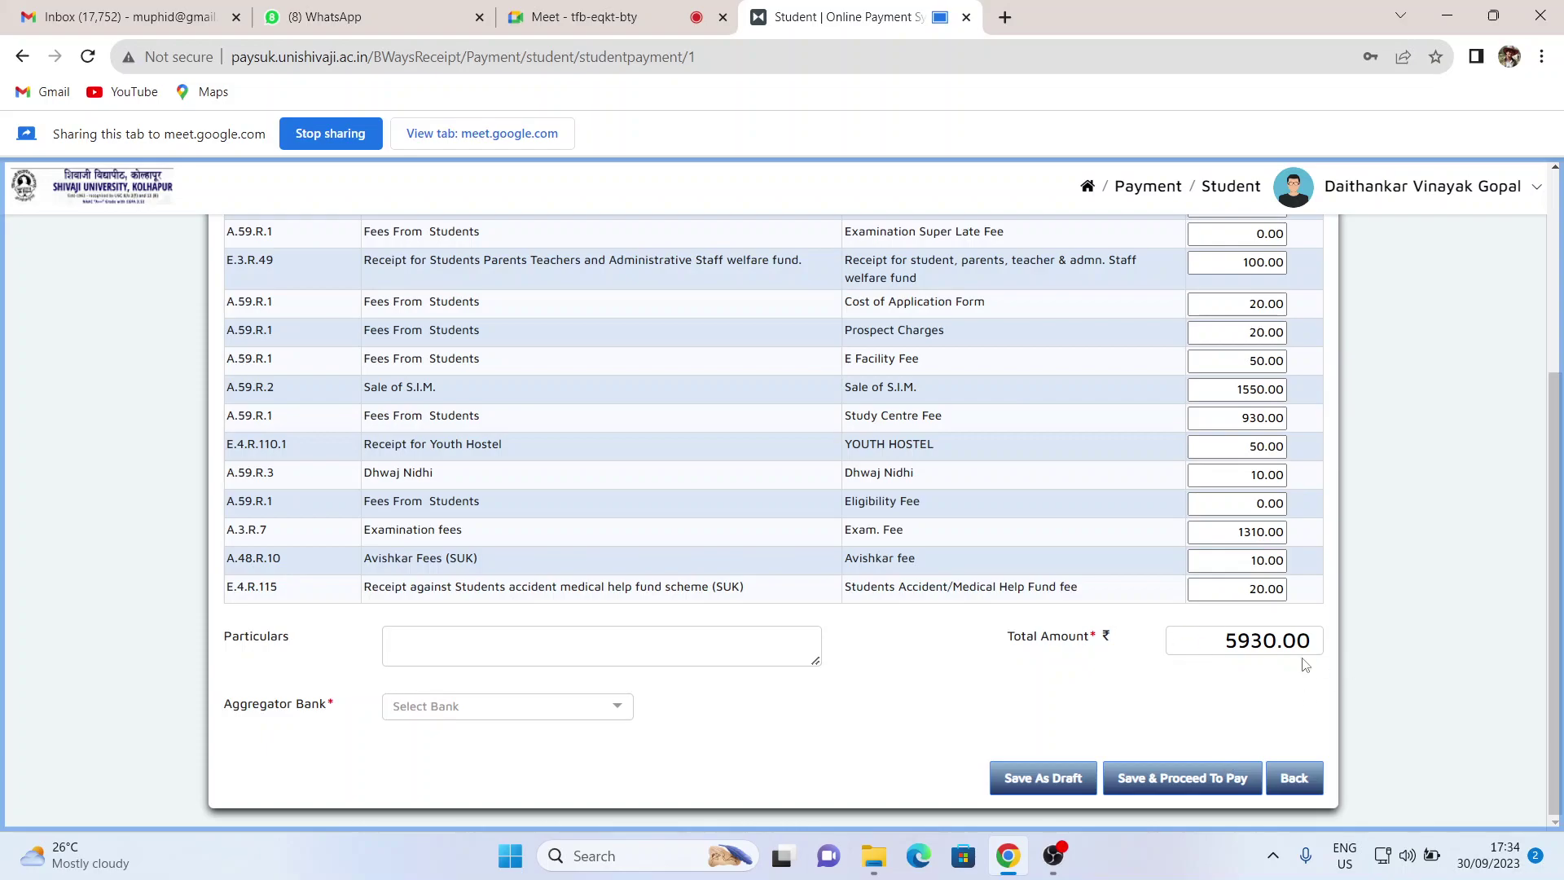
pyautogui.click(1304, 786)
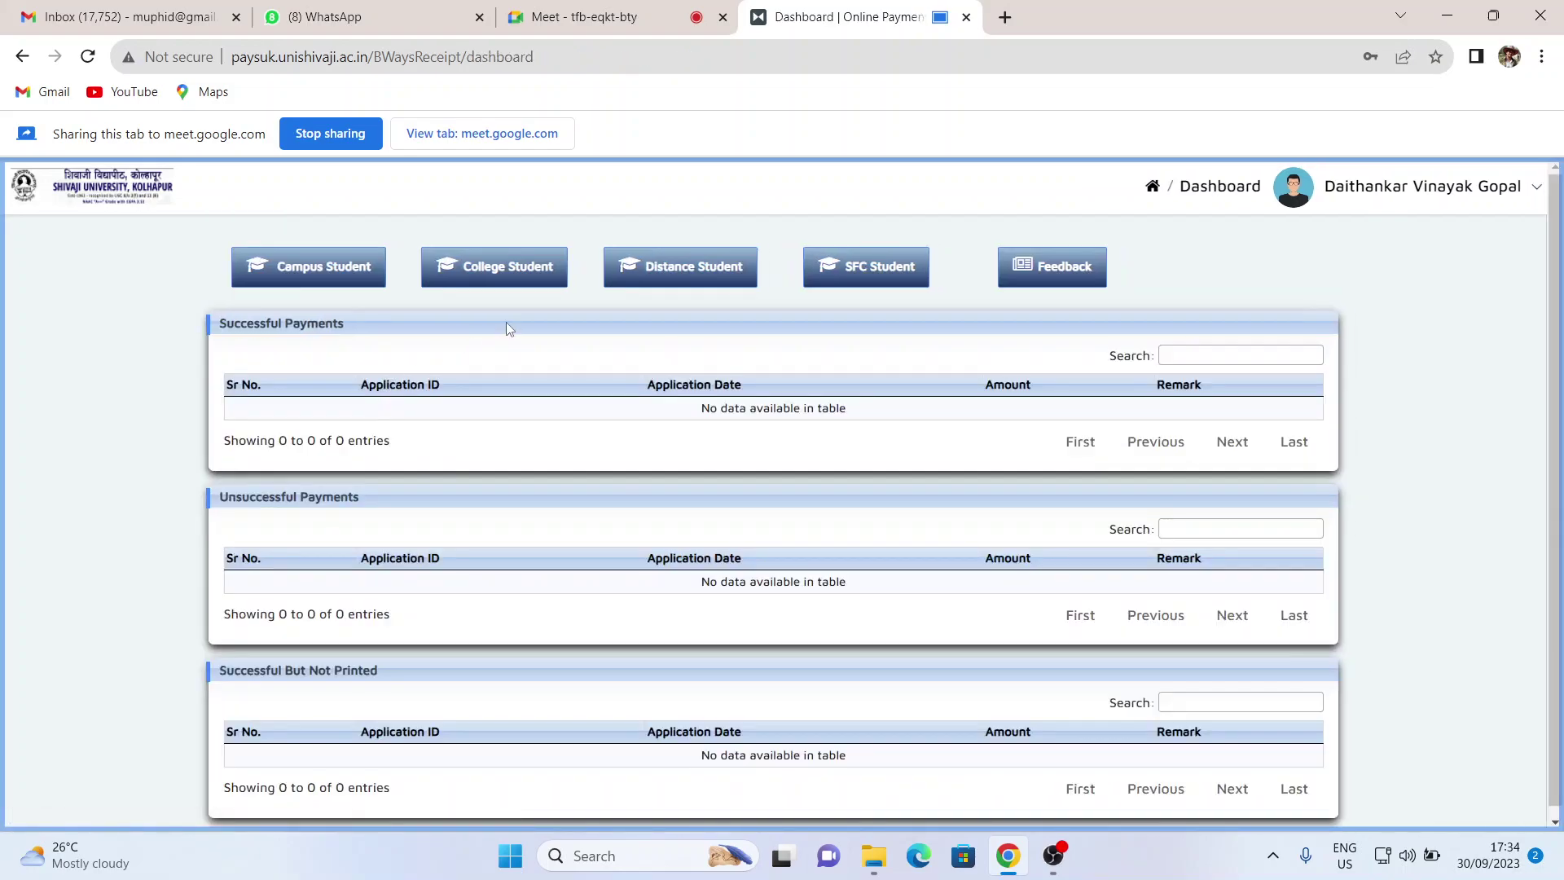
# - Switch to the Google Meet call tab
pyautogui.click(590, 17)
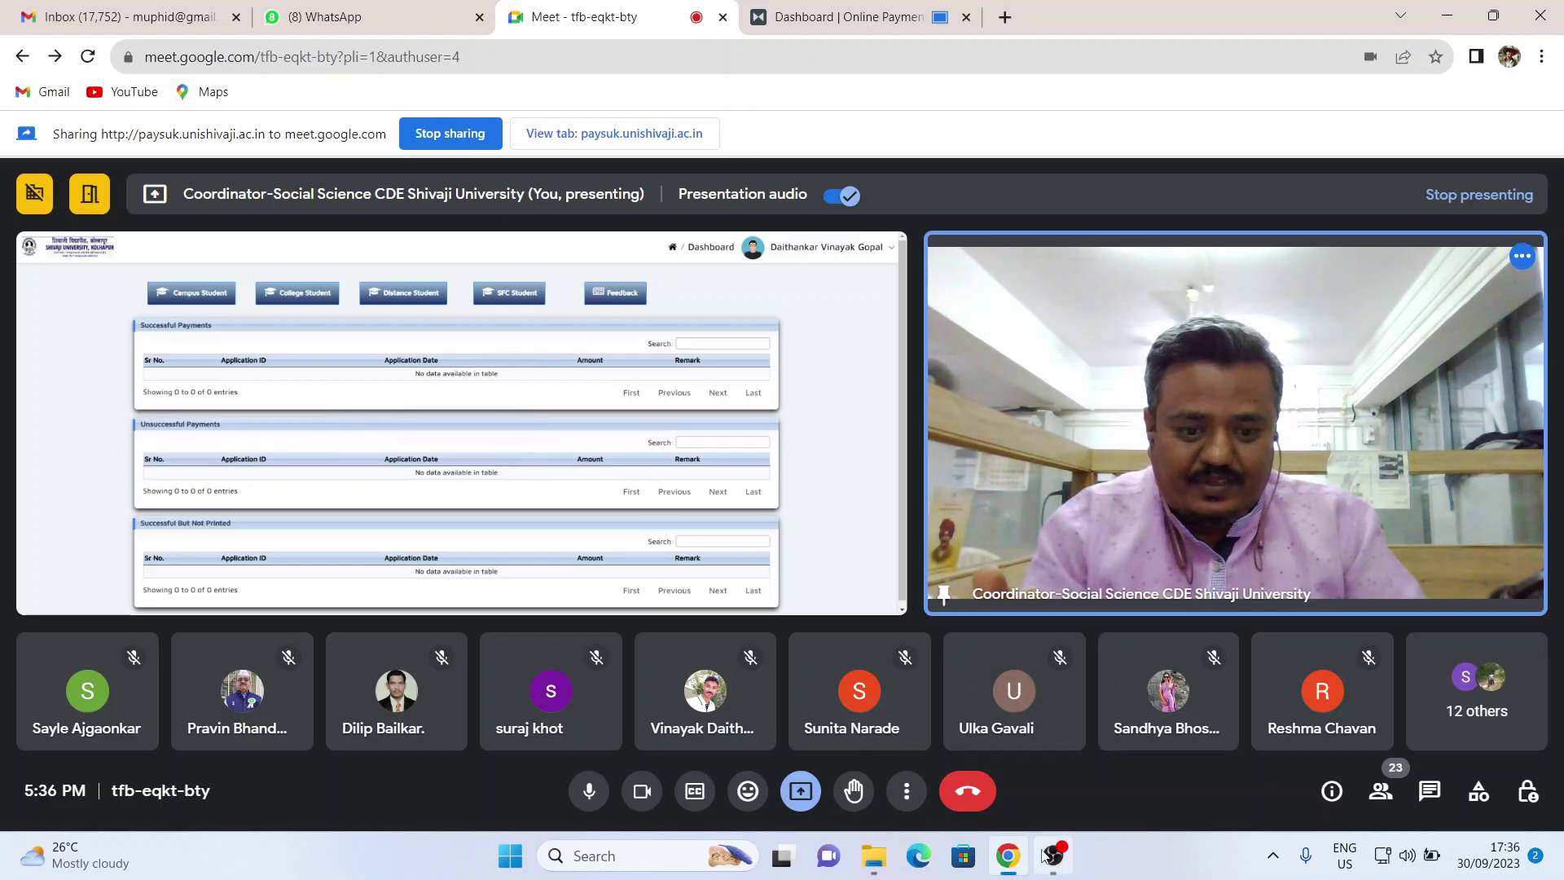
# - Go back to the Dashboard | Online Payment tab and start a new Campus Student challan
pyautogui.moveTo(1011, 866)
pyautogui.click(839, 15)
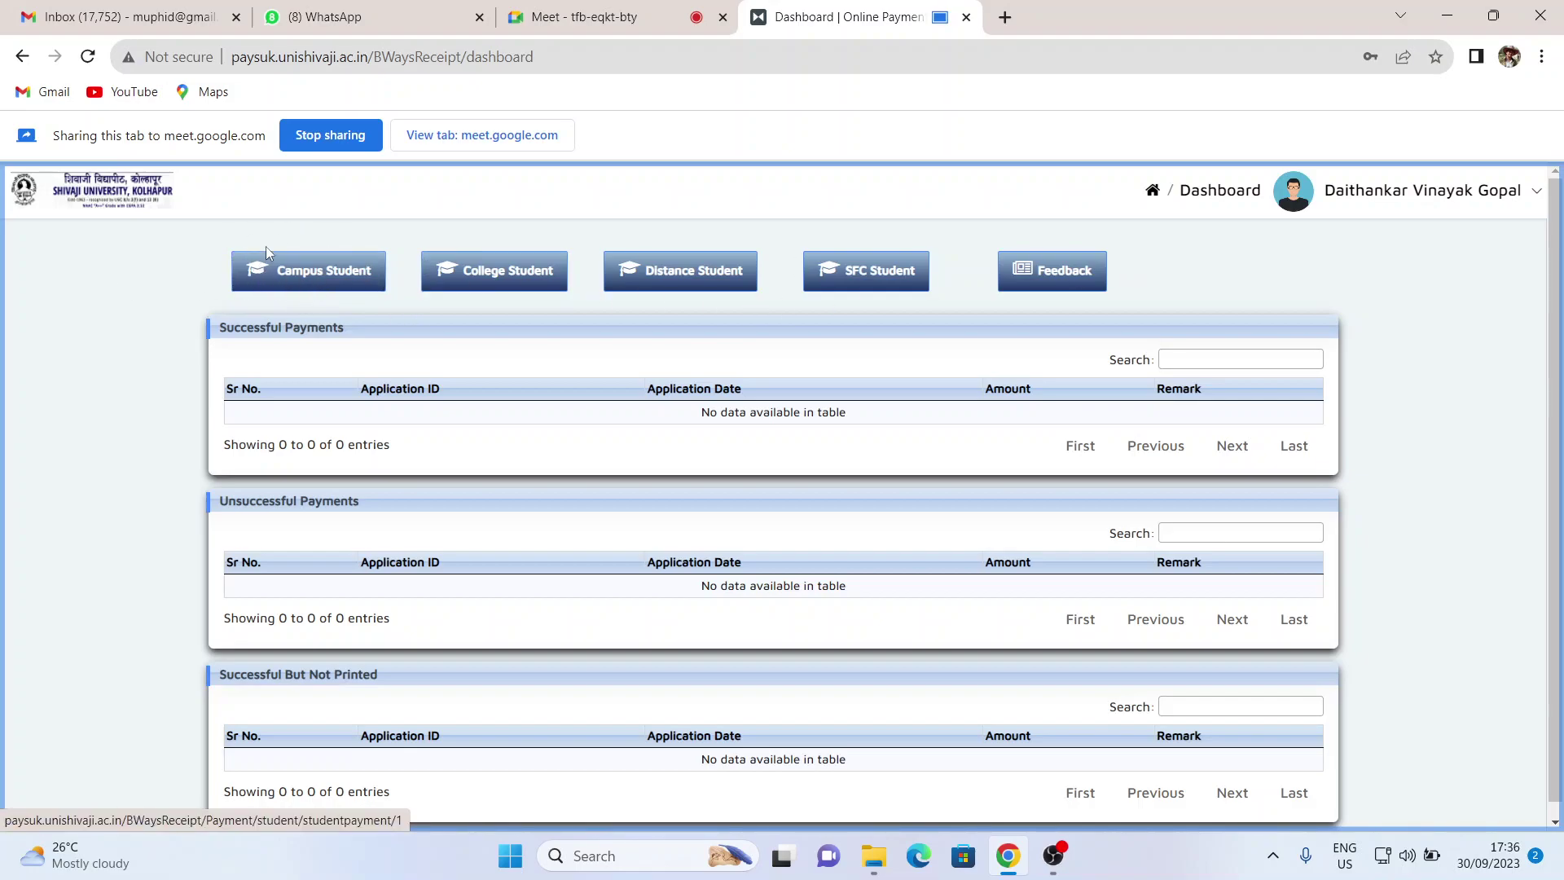
pyautogui.click(310, 271)
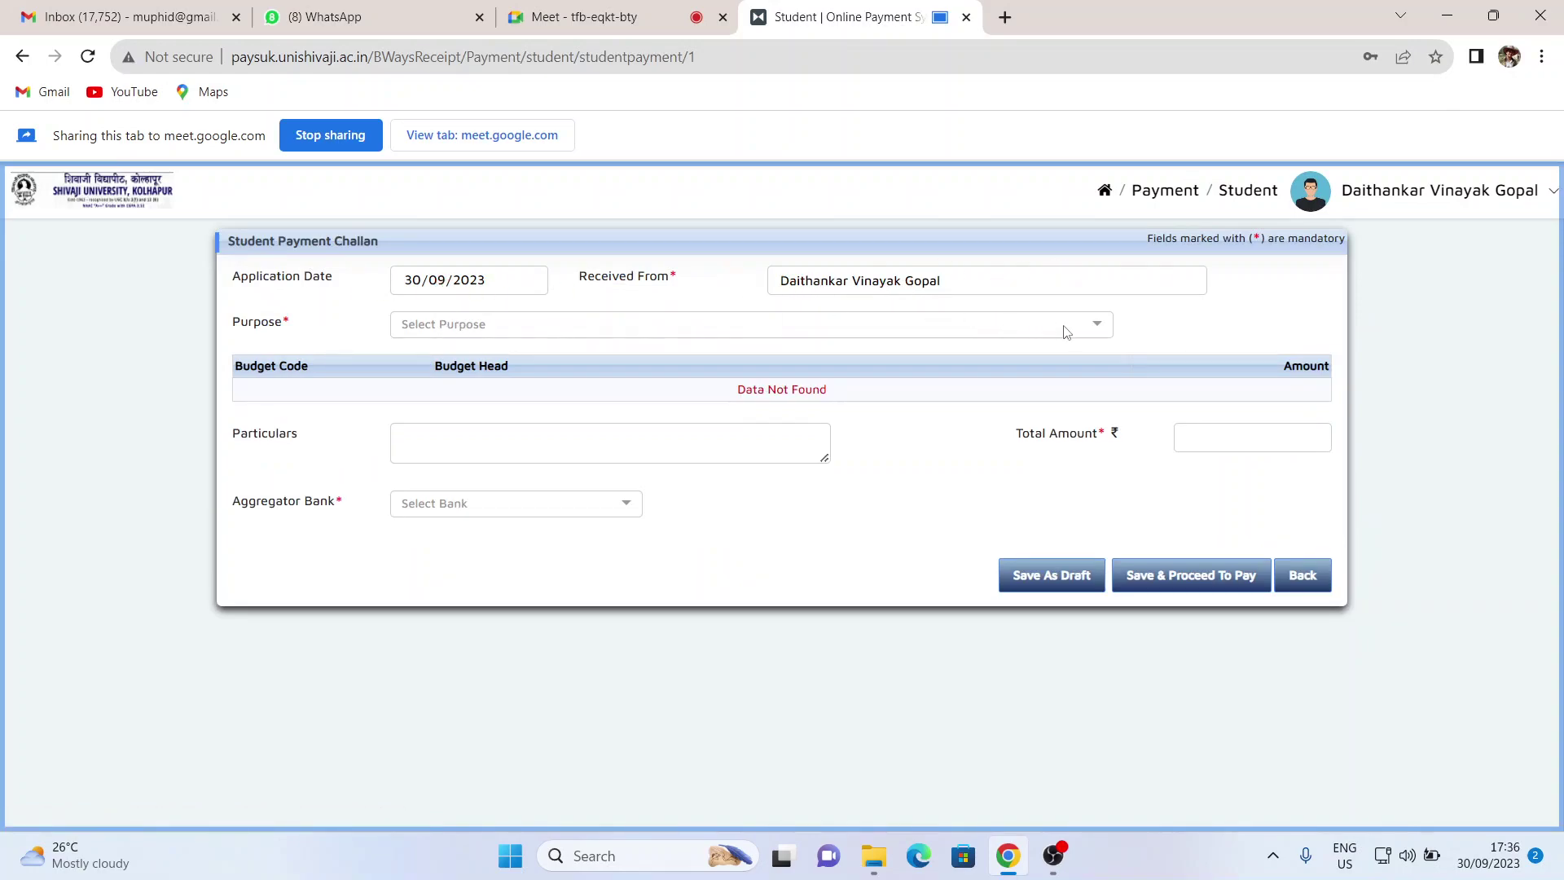
# - Choose Tution Fees as the payment purpose on the new challan
pyautogui.click(1089, 332)
pyautogui.scroll(-5, 740, 419)
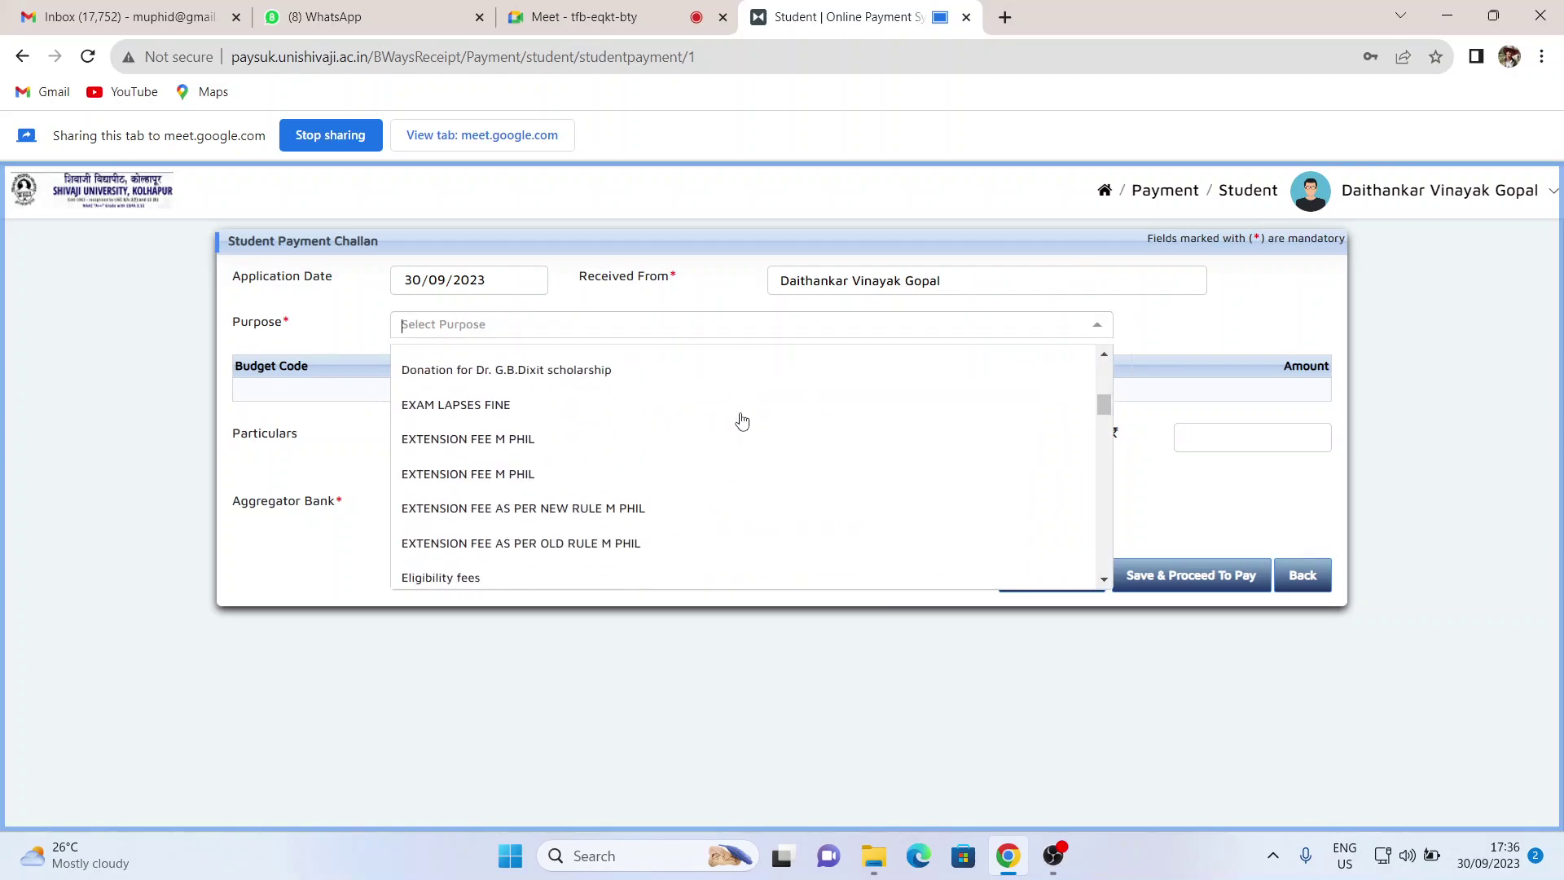
pyautogui.scroll(-5, 742, 419)
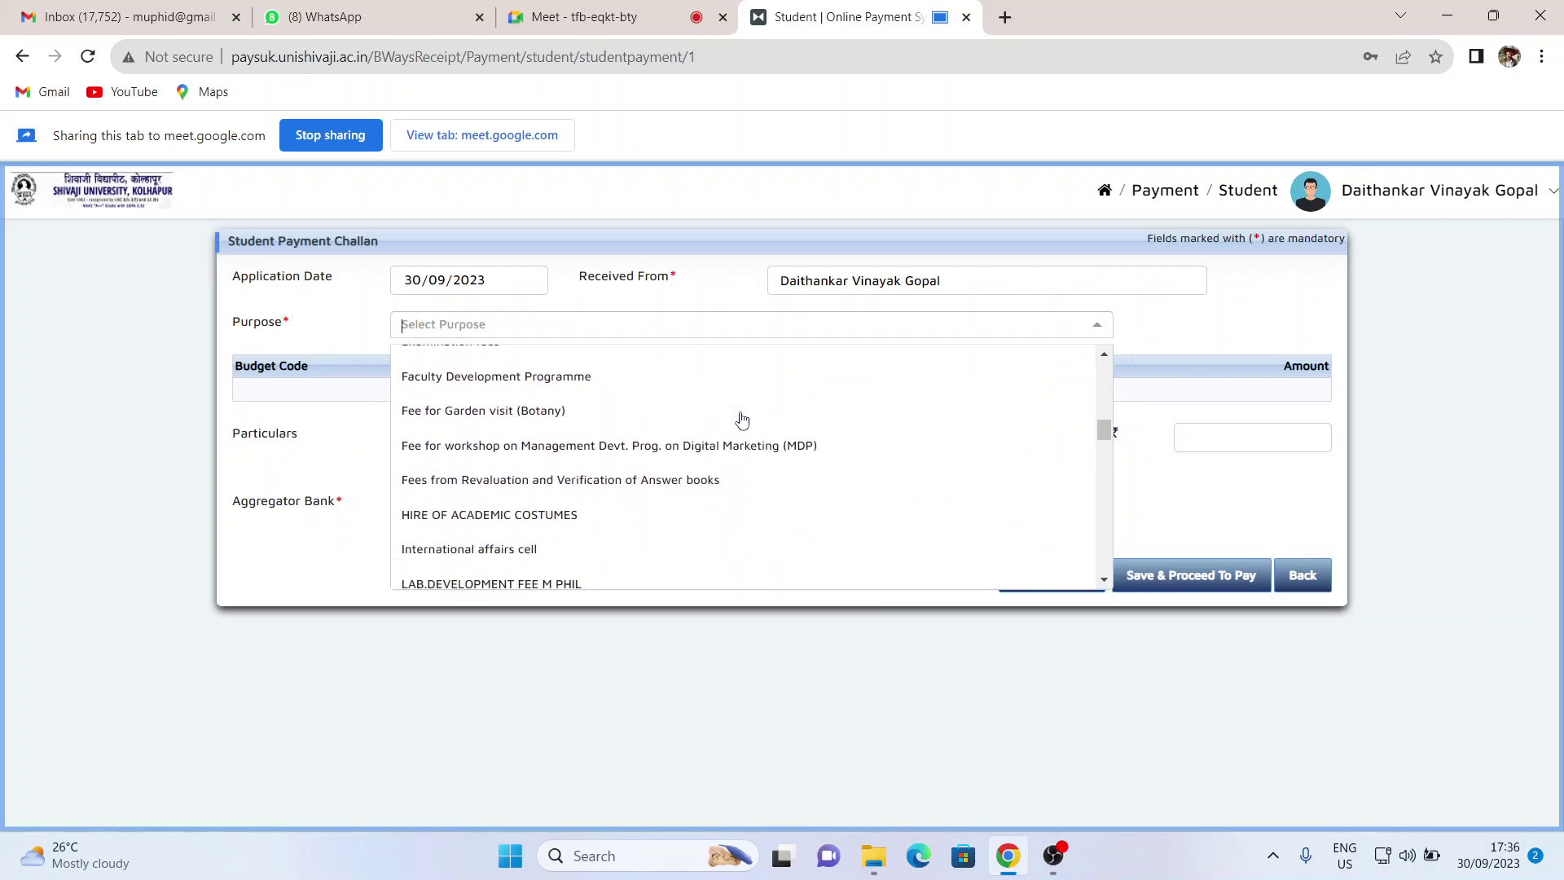
pyautogui.scroll(-4, 742, 420)
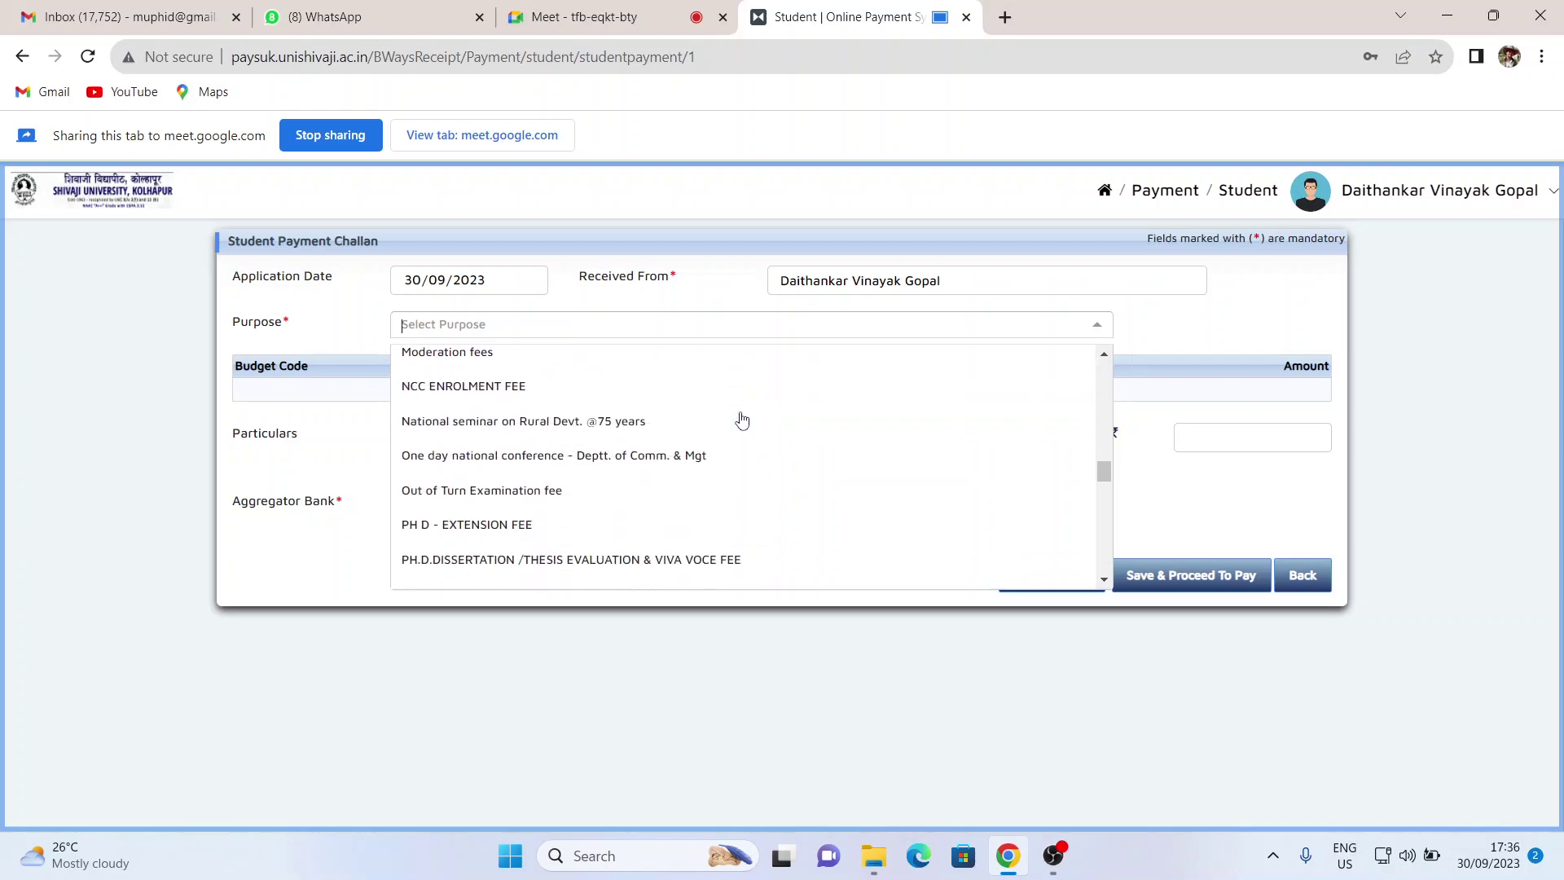
pyautogui.scroll(-5, 741, 421)
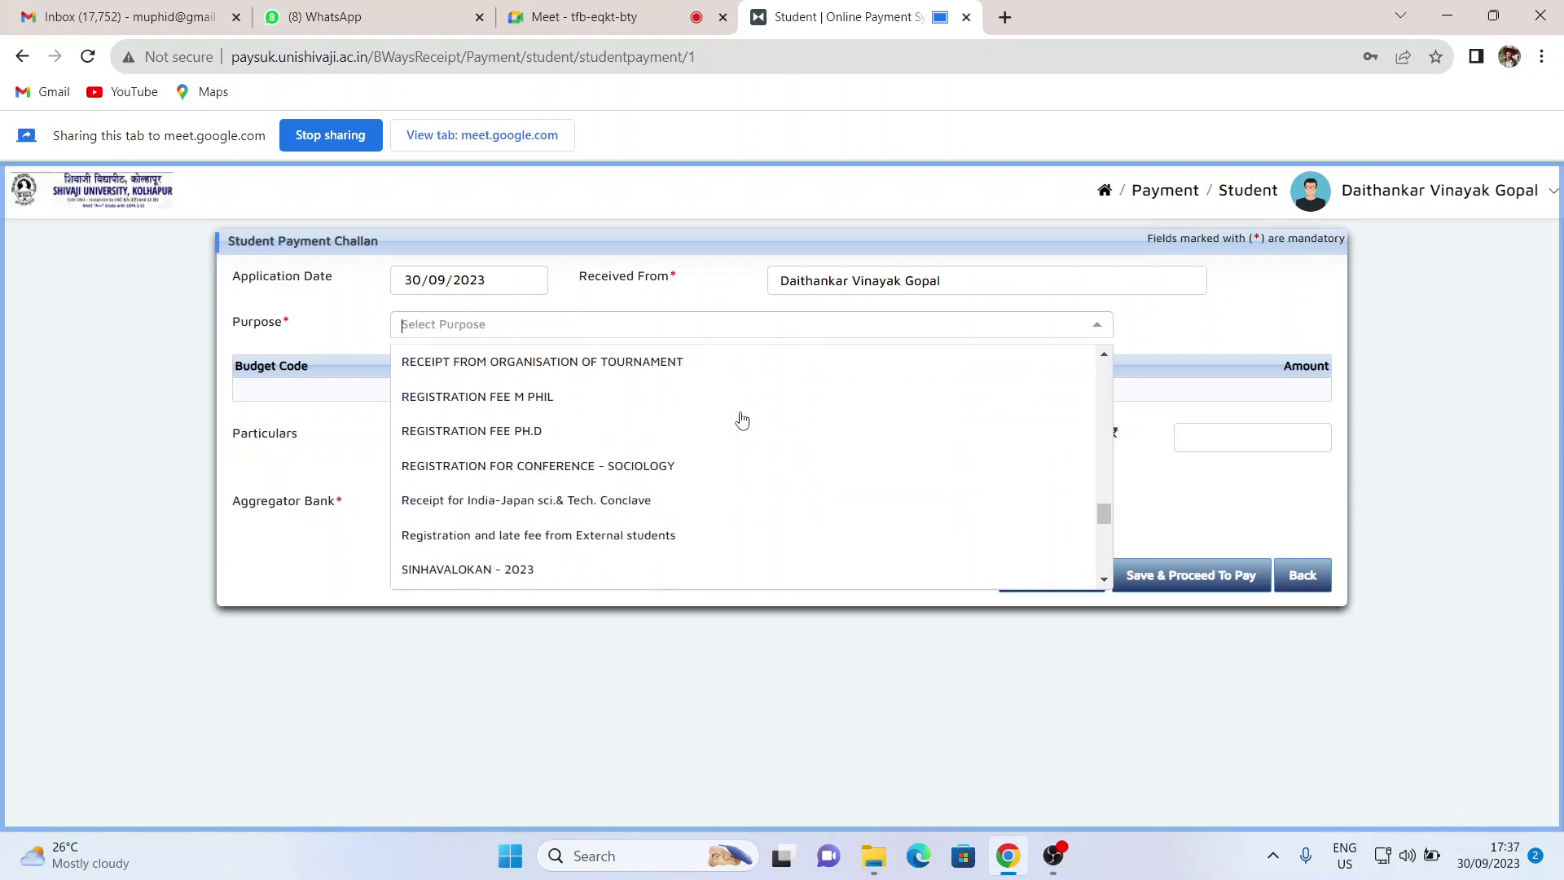
pyautogui.scroll(-3, 741, 421)
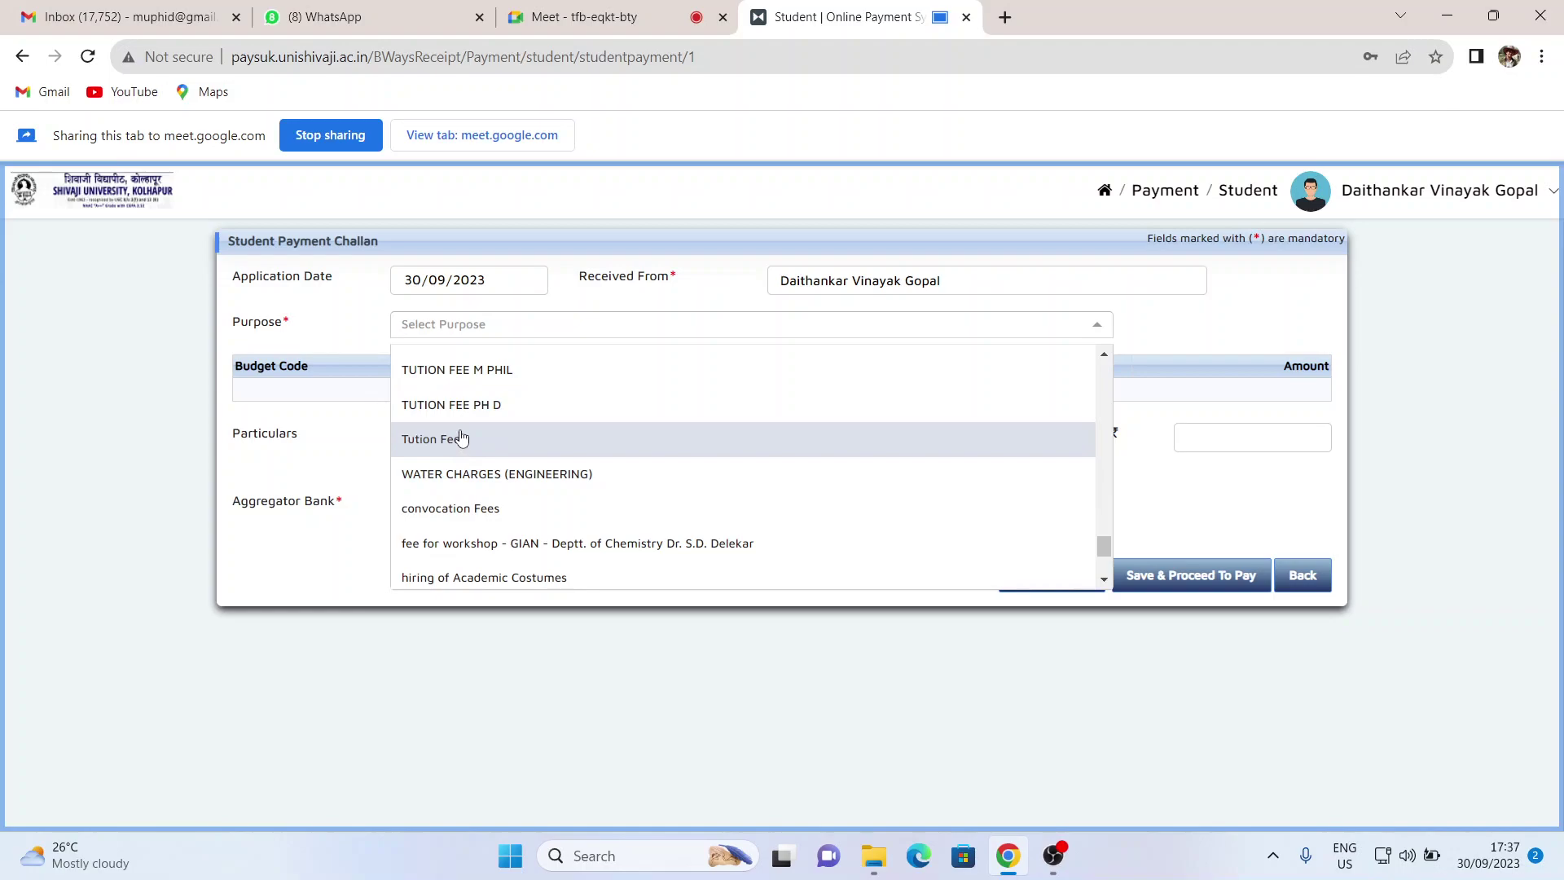
pyautogui.scroll(2, 489, 432)
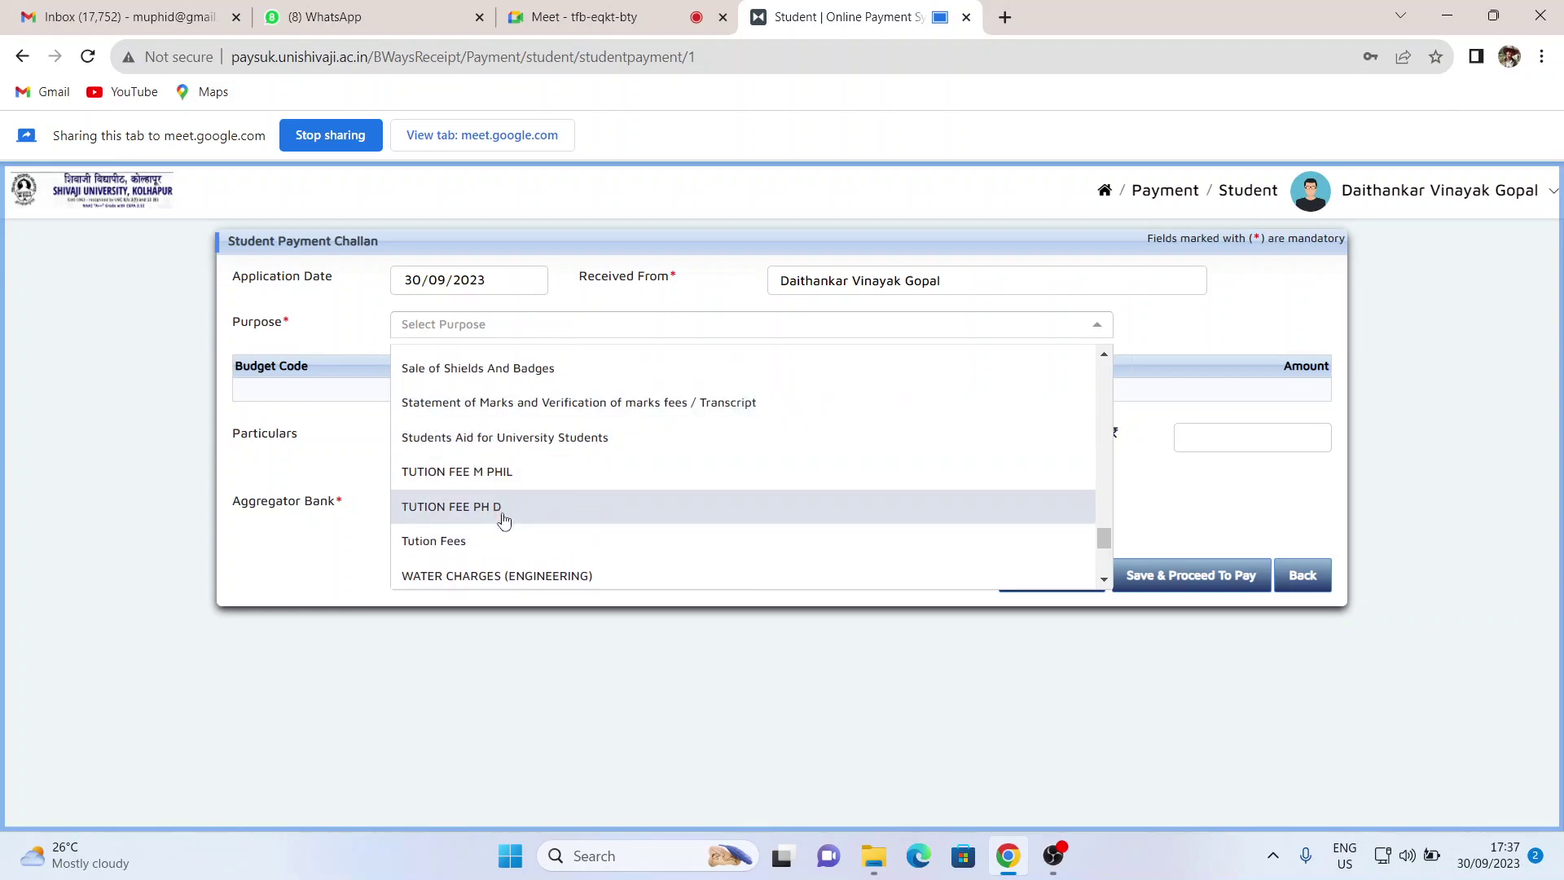
pyautogui.scroll(-3, 480, 505)
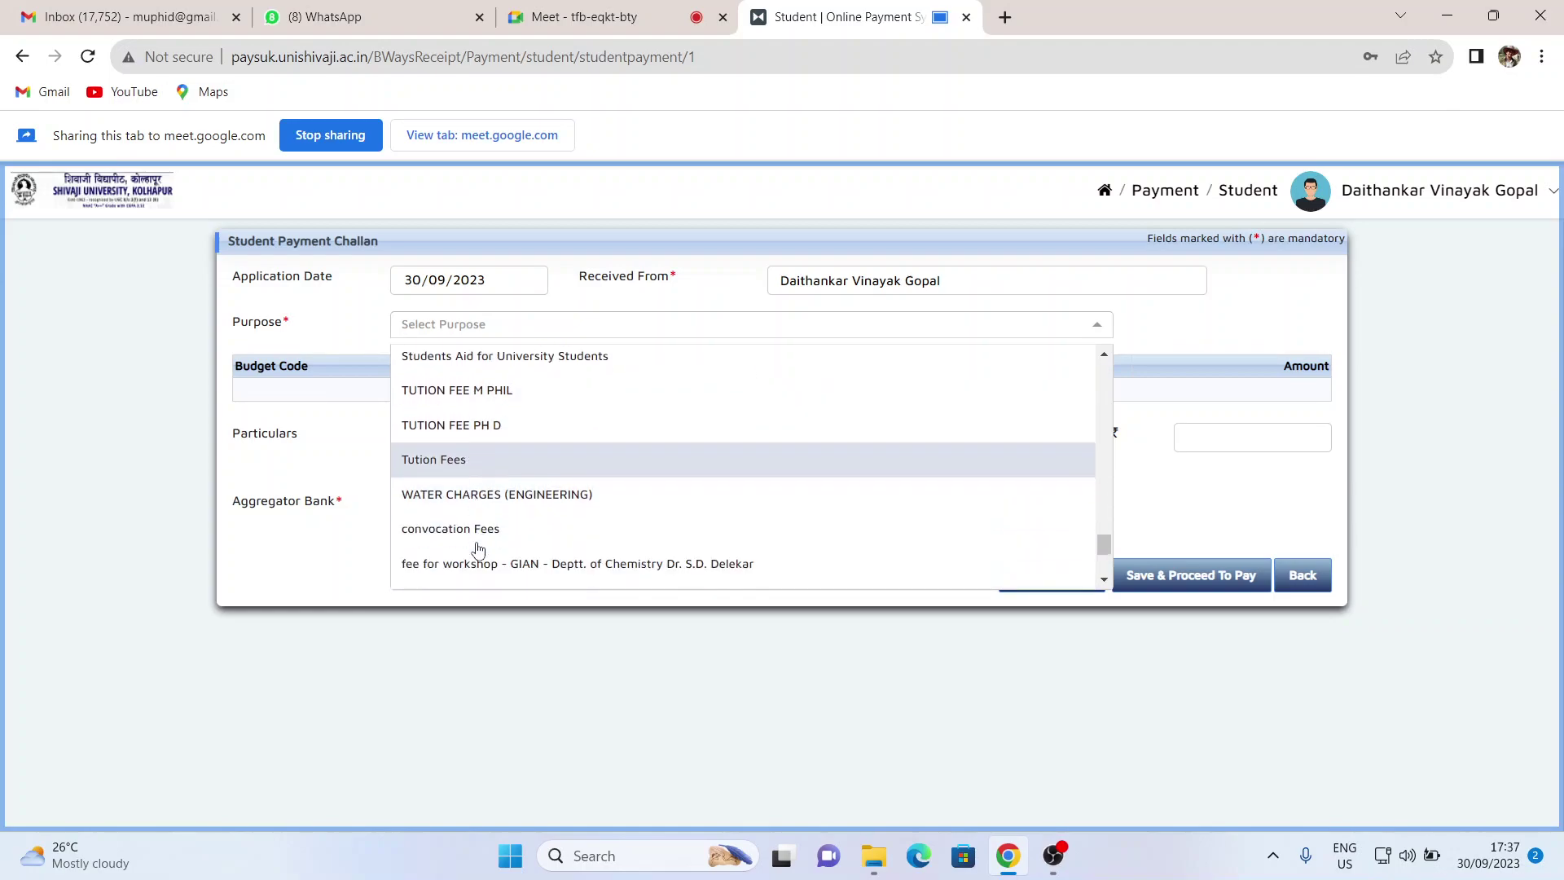
pyautogui.click(482, 456)
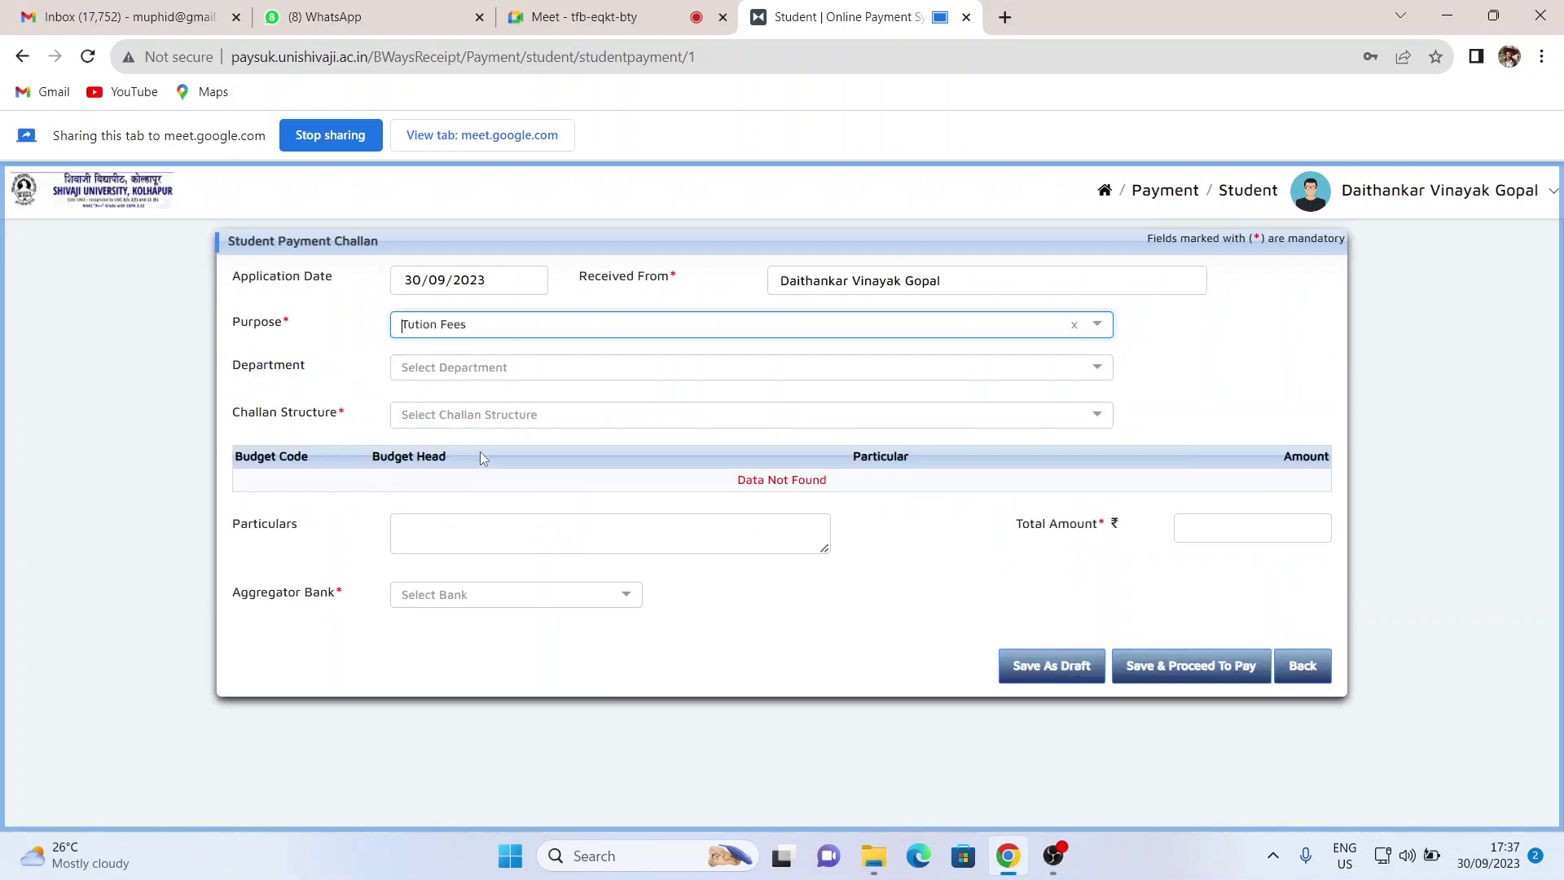
# - Select CENTRE FOR DISTANCE AND ONLINE EDUCATION as the department
pyautogui.click(598, 367)
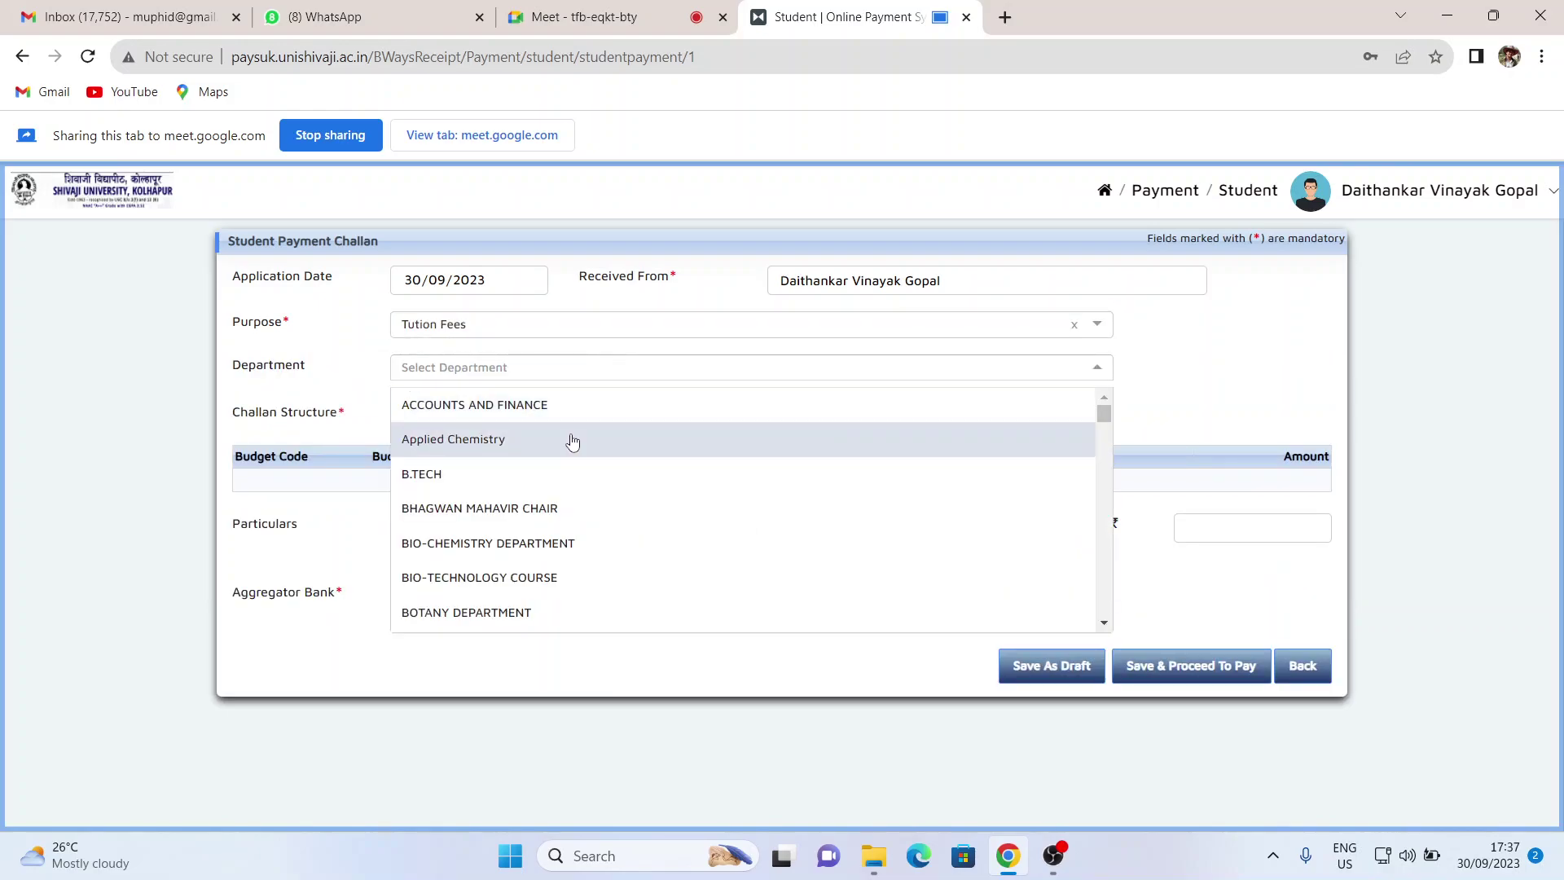
pyautogui.scroll(-2, 569, 437)
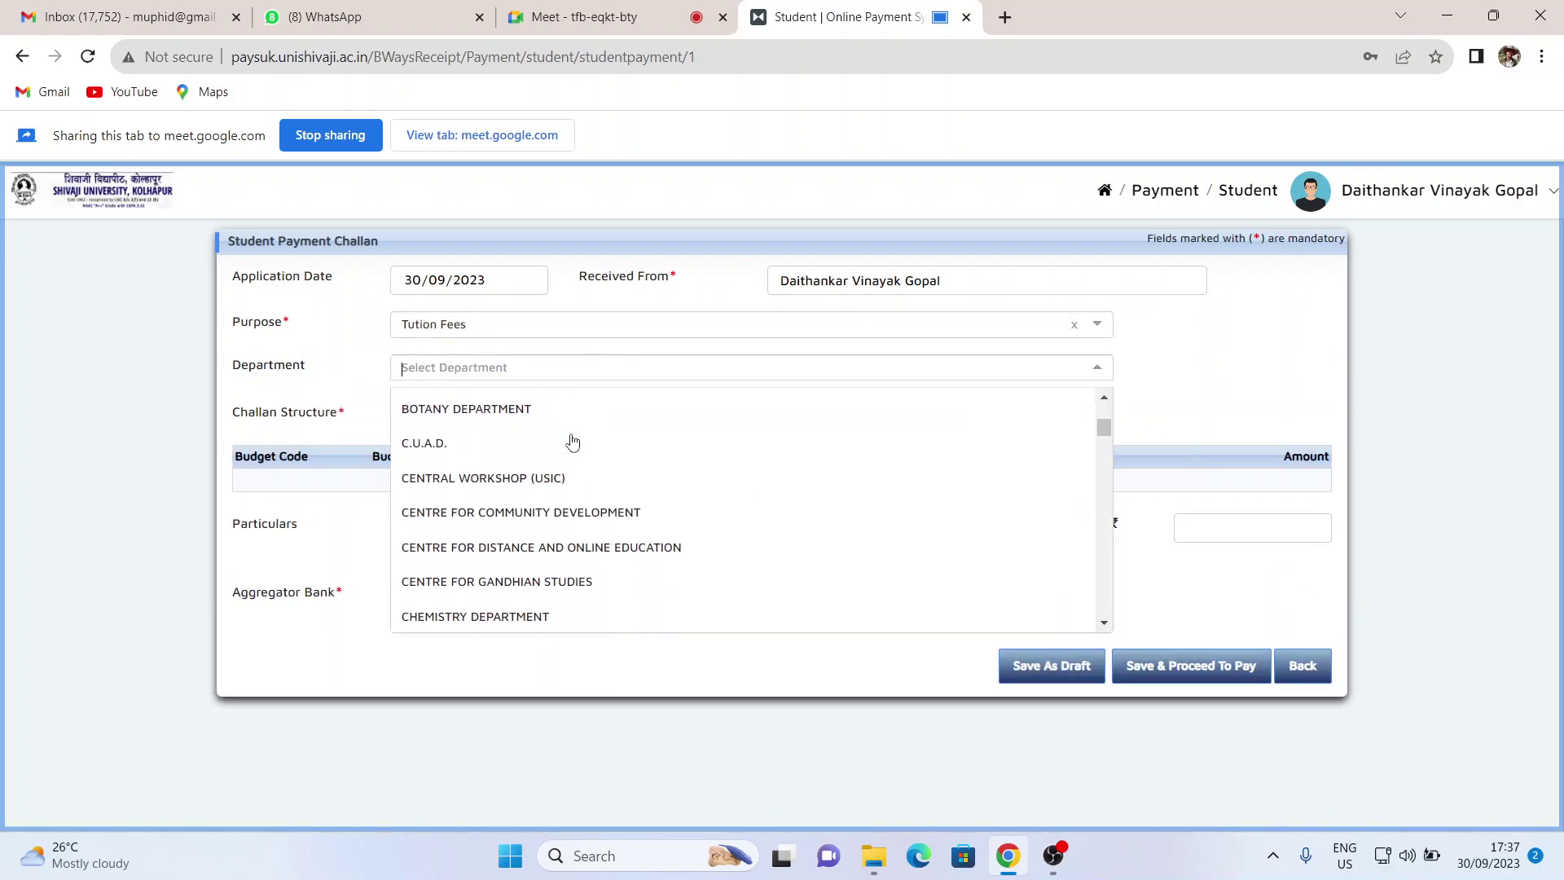
pyautogui.click(661, 553)
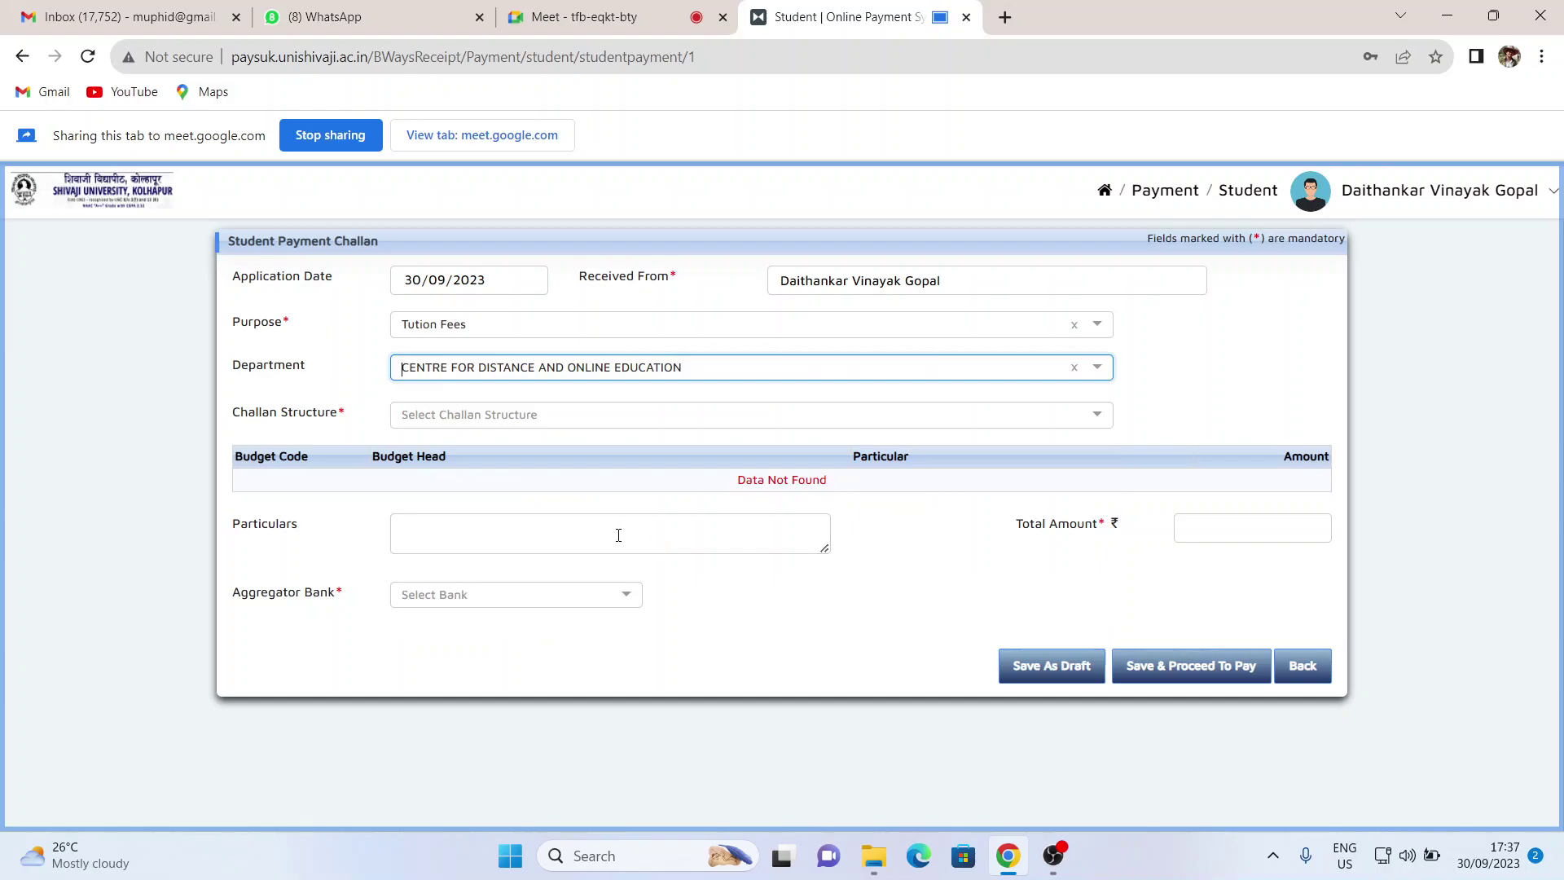
pyautogui.click(474, 417)
# - Select the M.A/M COM SEM- III/IV challan structure and review its 5930.00 fee table
pyautogui.scroll(-5, 471, 509)
pyautogui.scroll(-8, 471, 515)
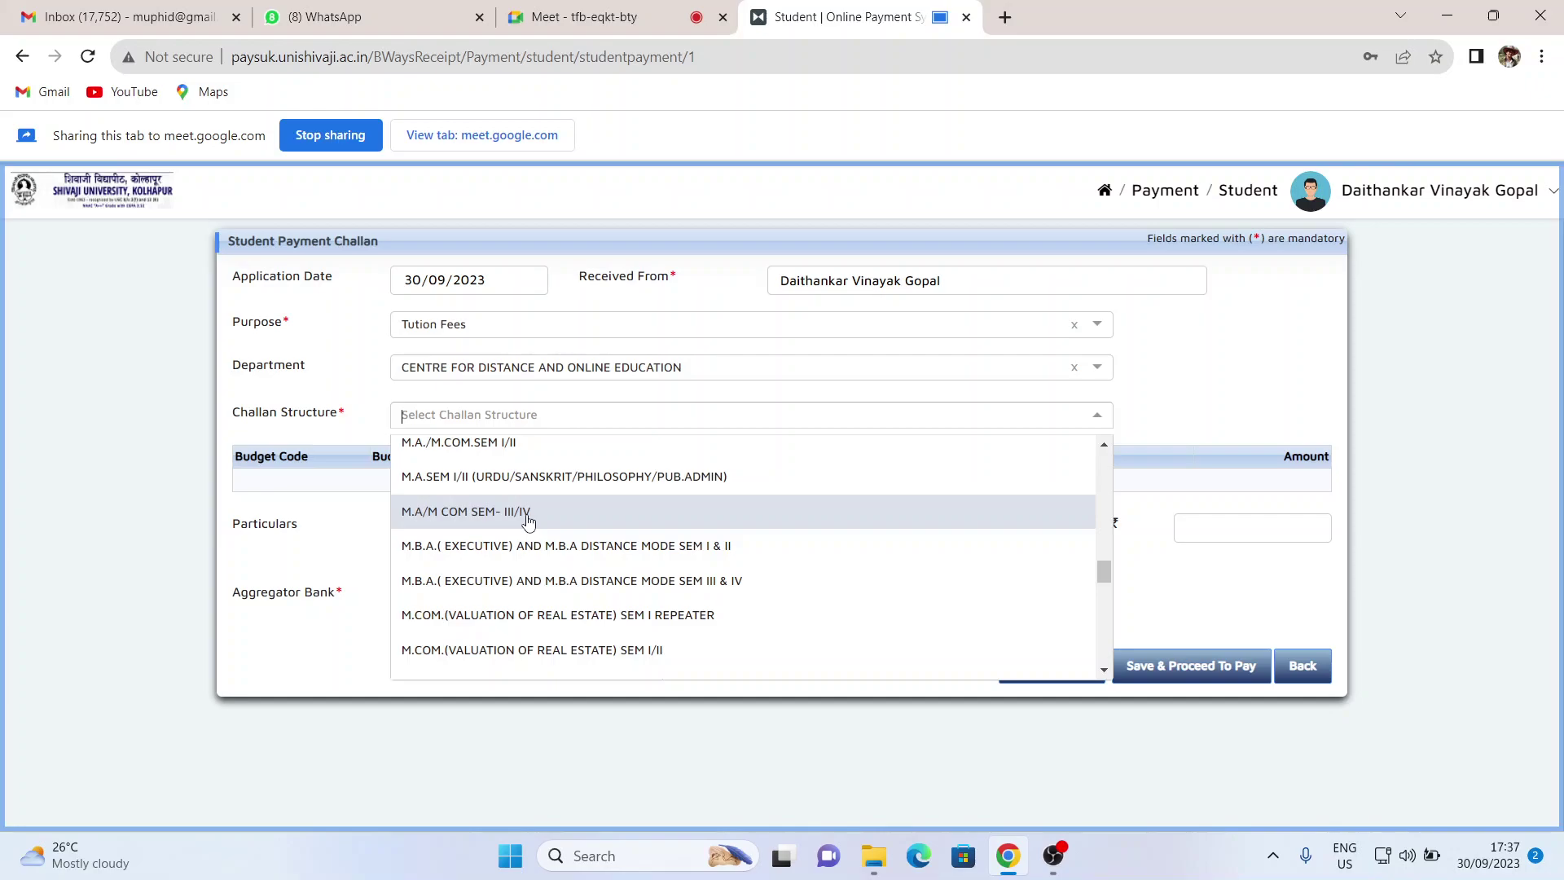
pyautogui.click(528, 514)
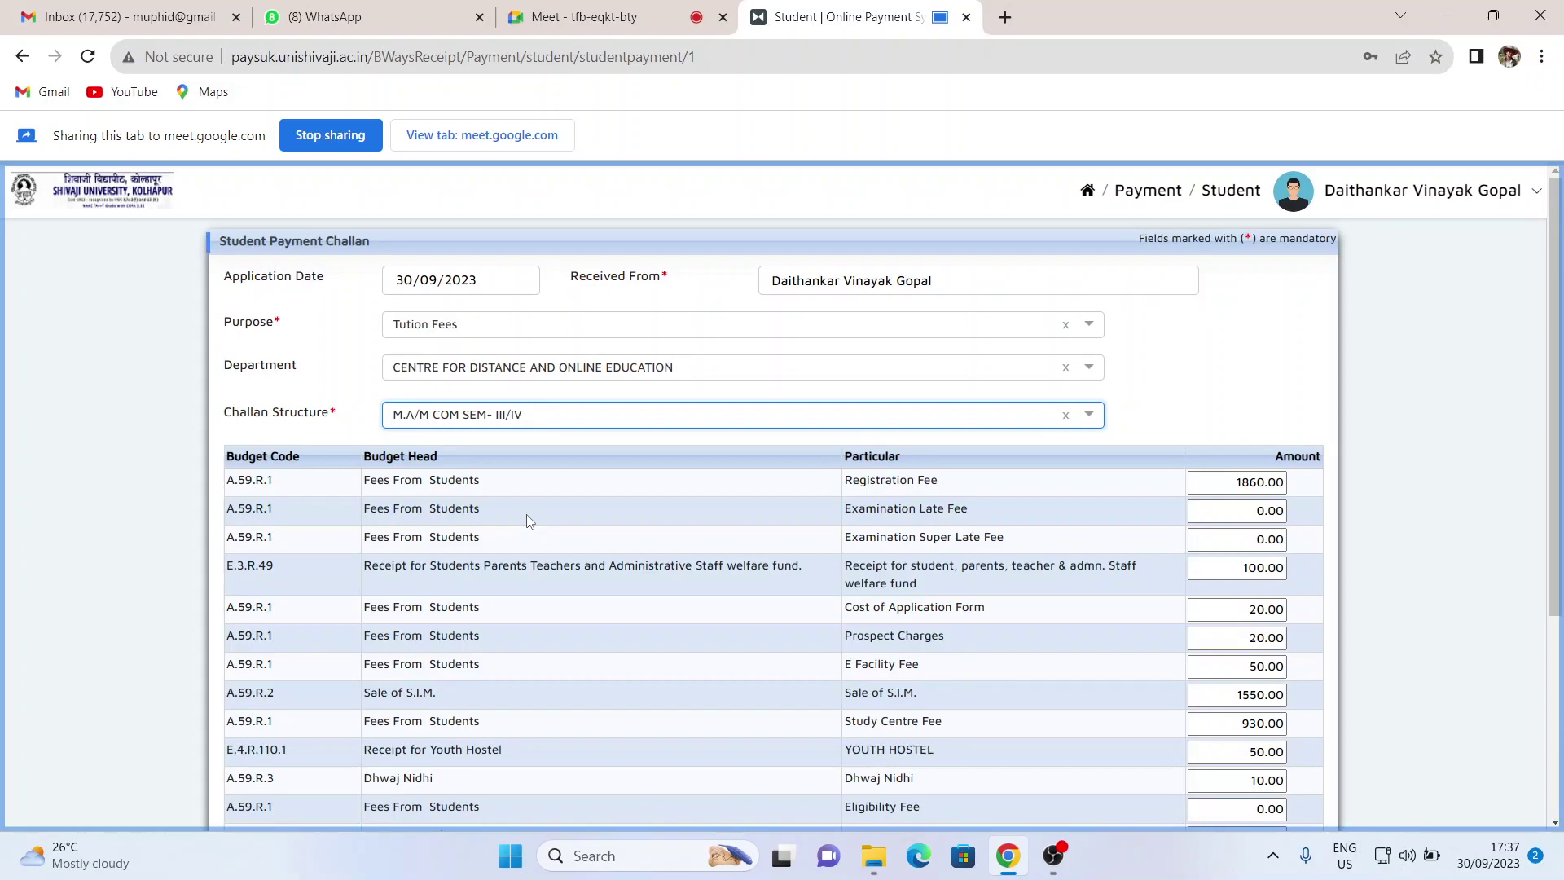
pyautogui.scroll(-2, 814, 530)
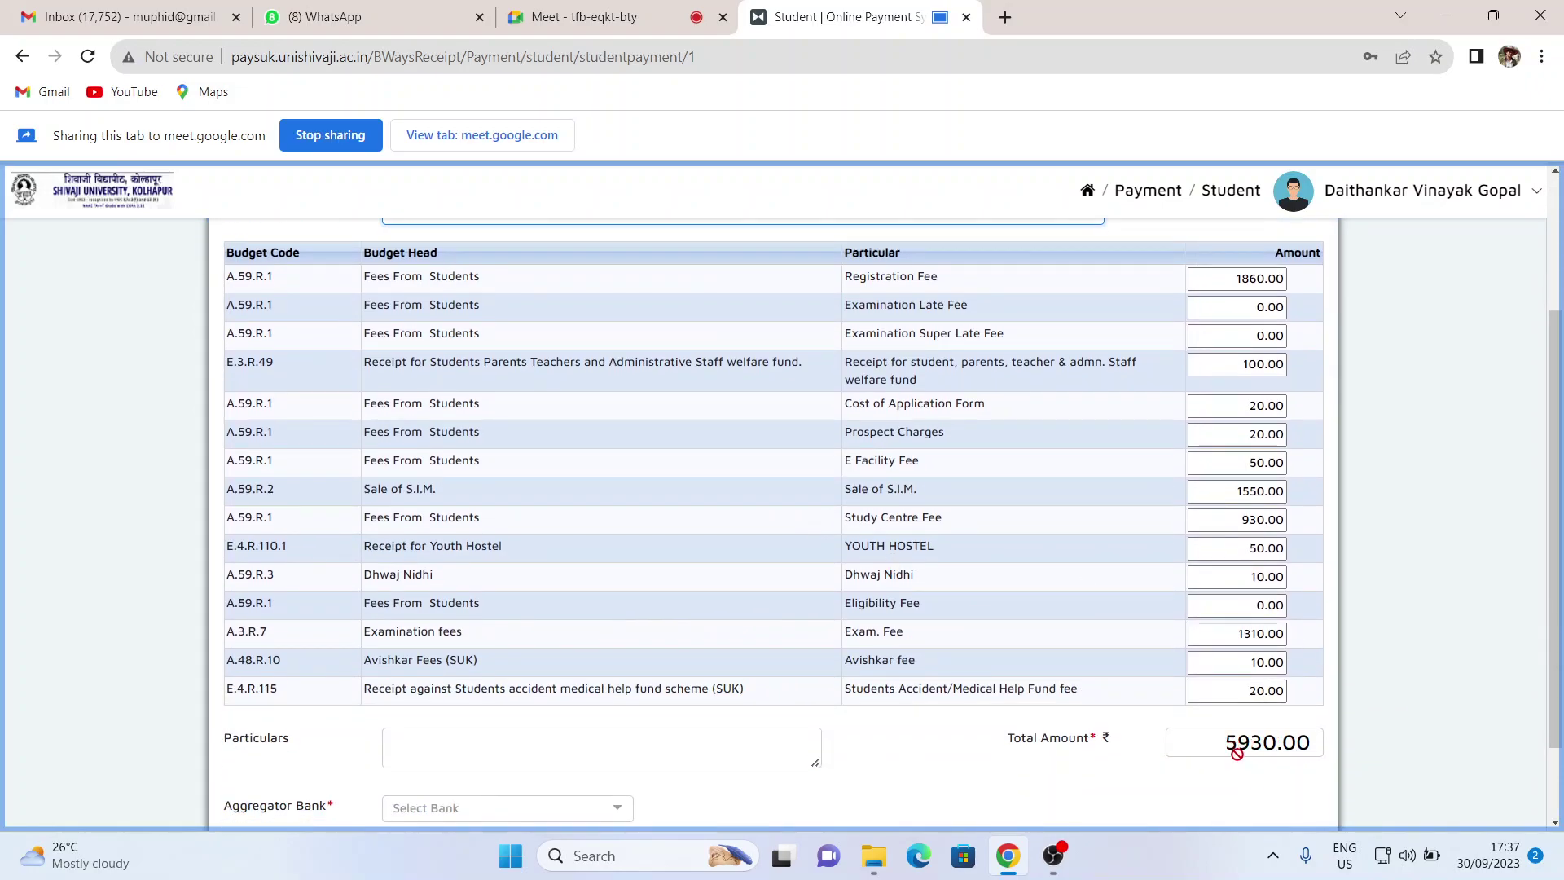
pyautogui.click(1239, 279)
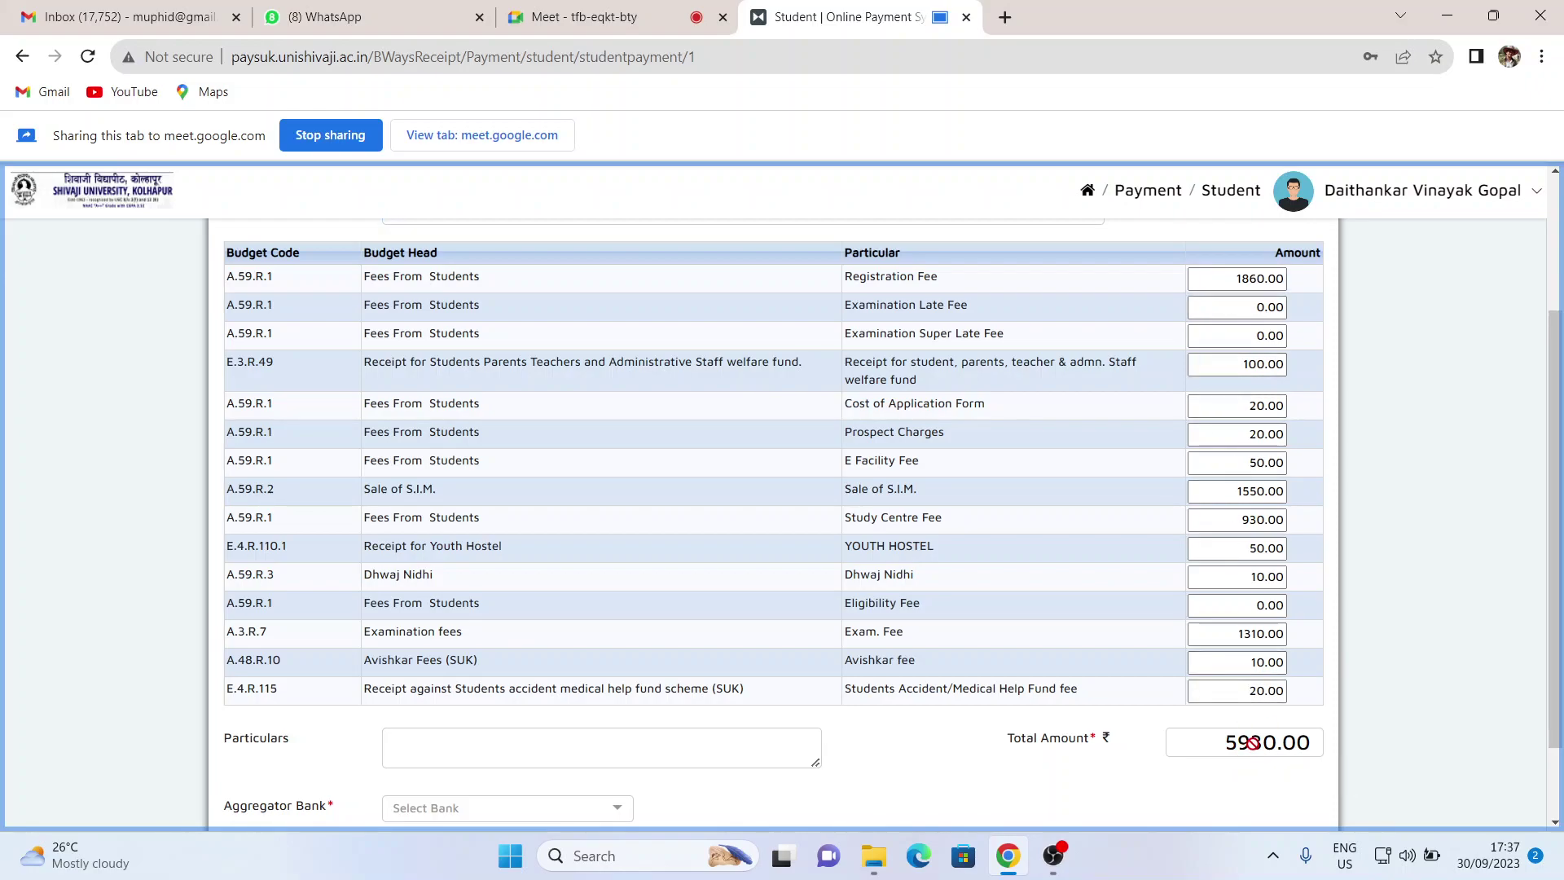
pyautogui.scroll(-1, 653, 695)
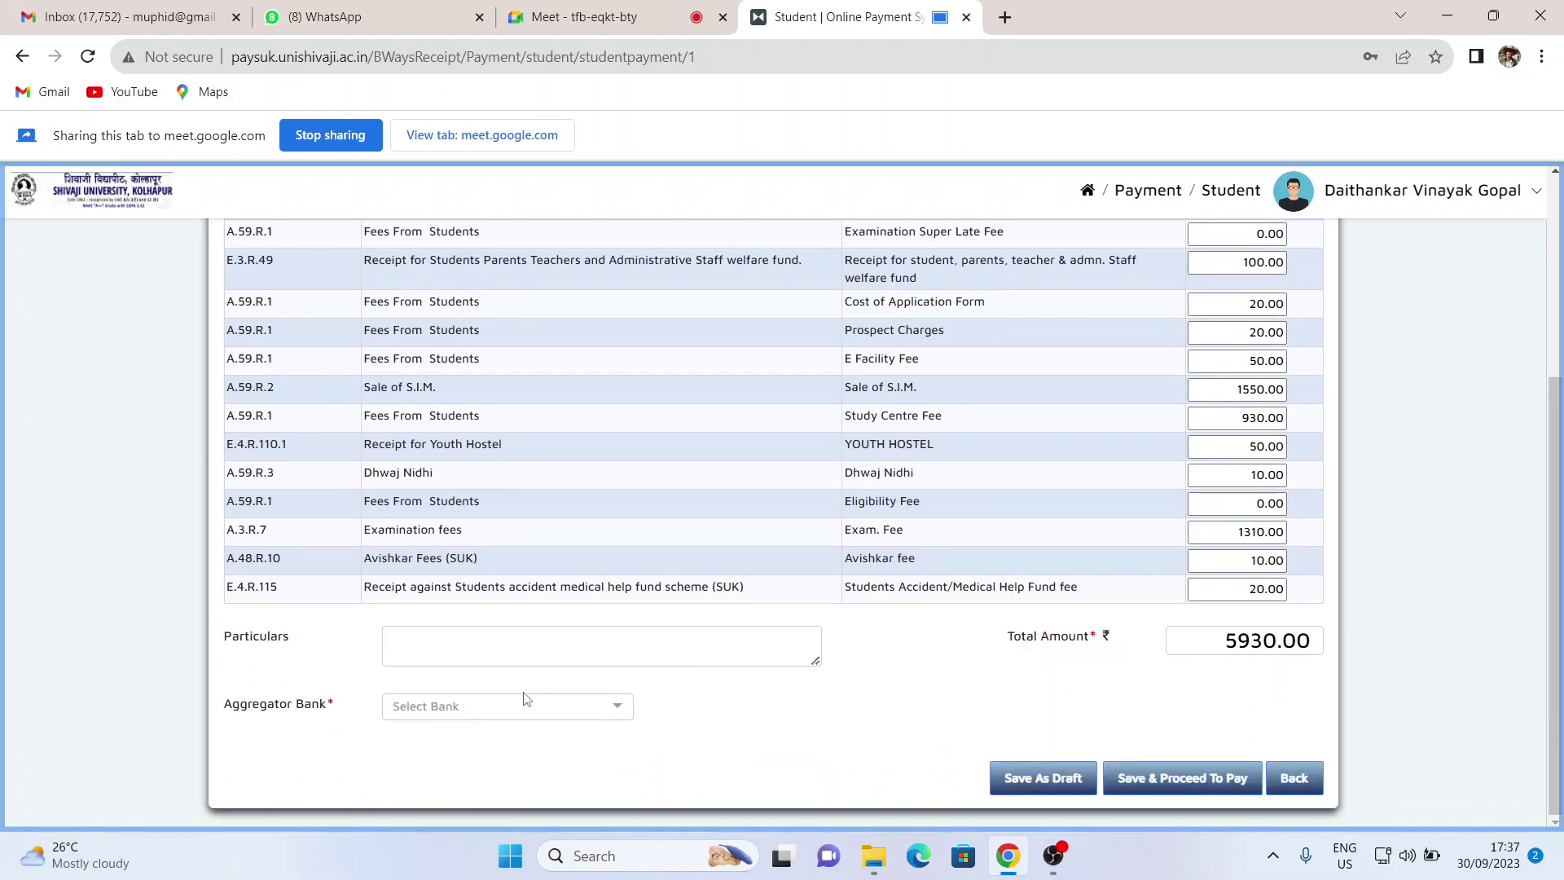
# - Show the aggregator bank list, then switch to the Google Meet tab
pyautogui.click(530, 719)
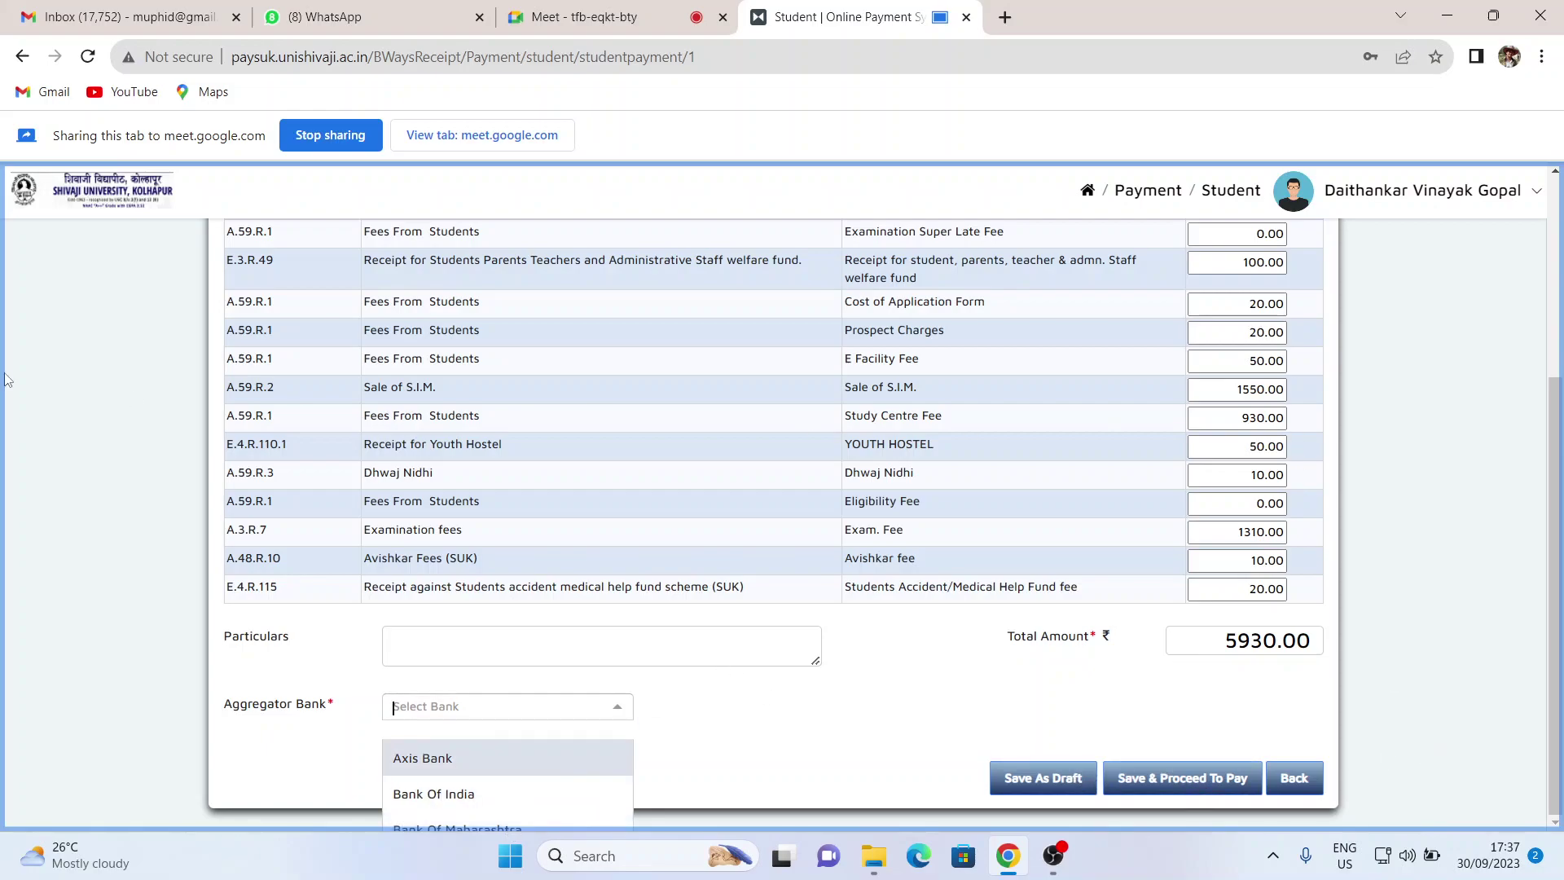
pyautogui.click(583, 16)
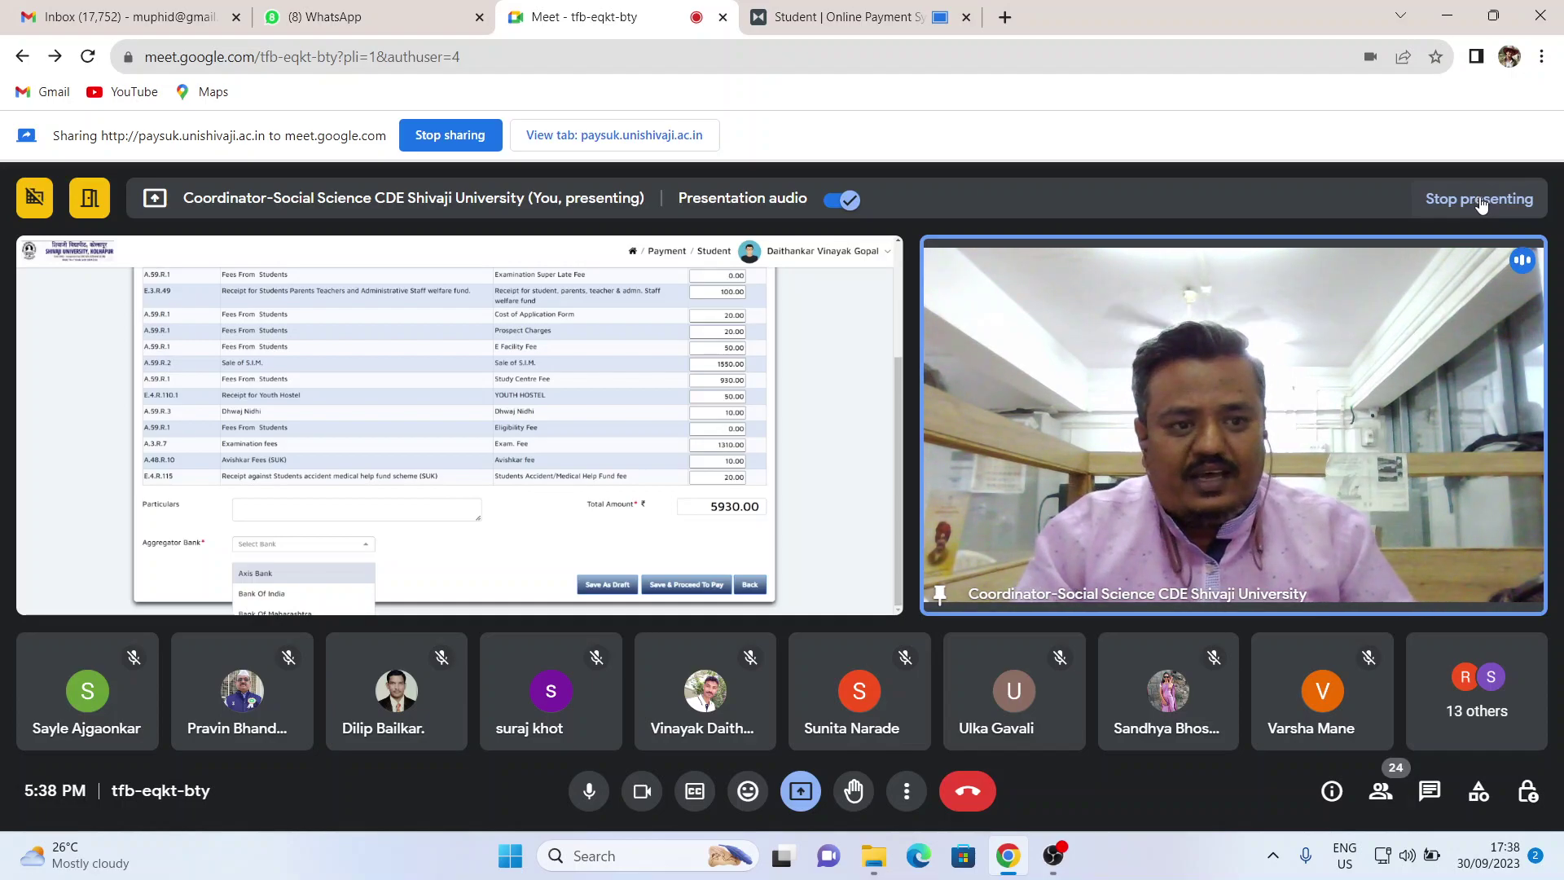
# - Stop presenting the payment page in Meet and head back toward the payment form
pyautogui.click(1481, 204)
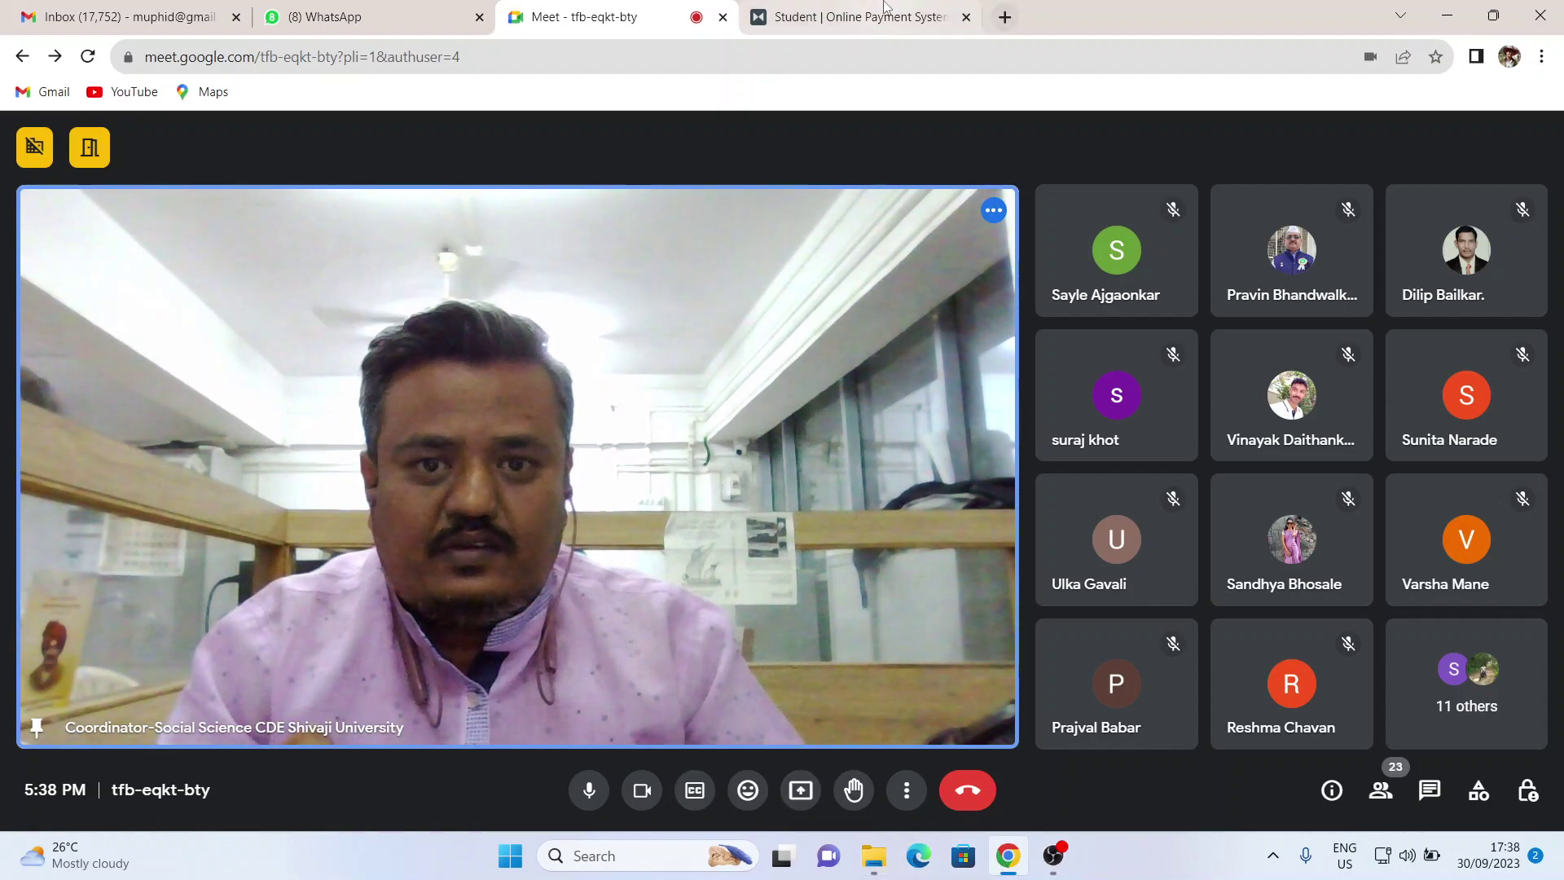
pyautogui.click(918, 19)
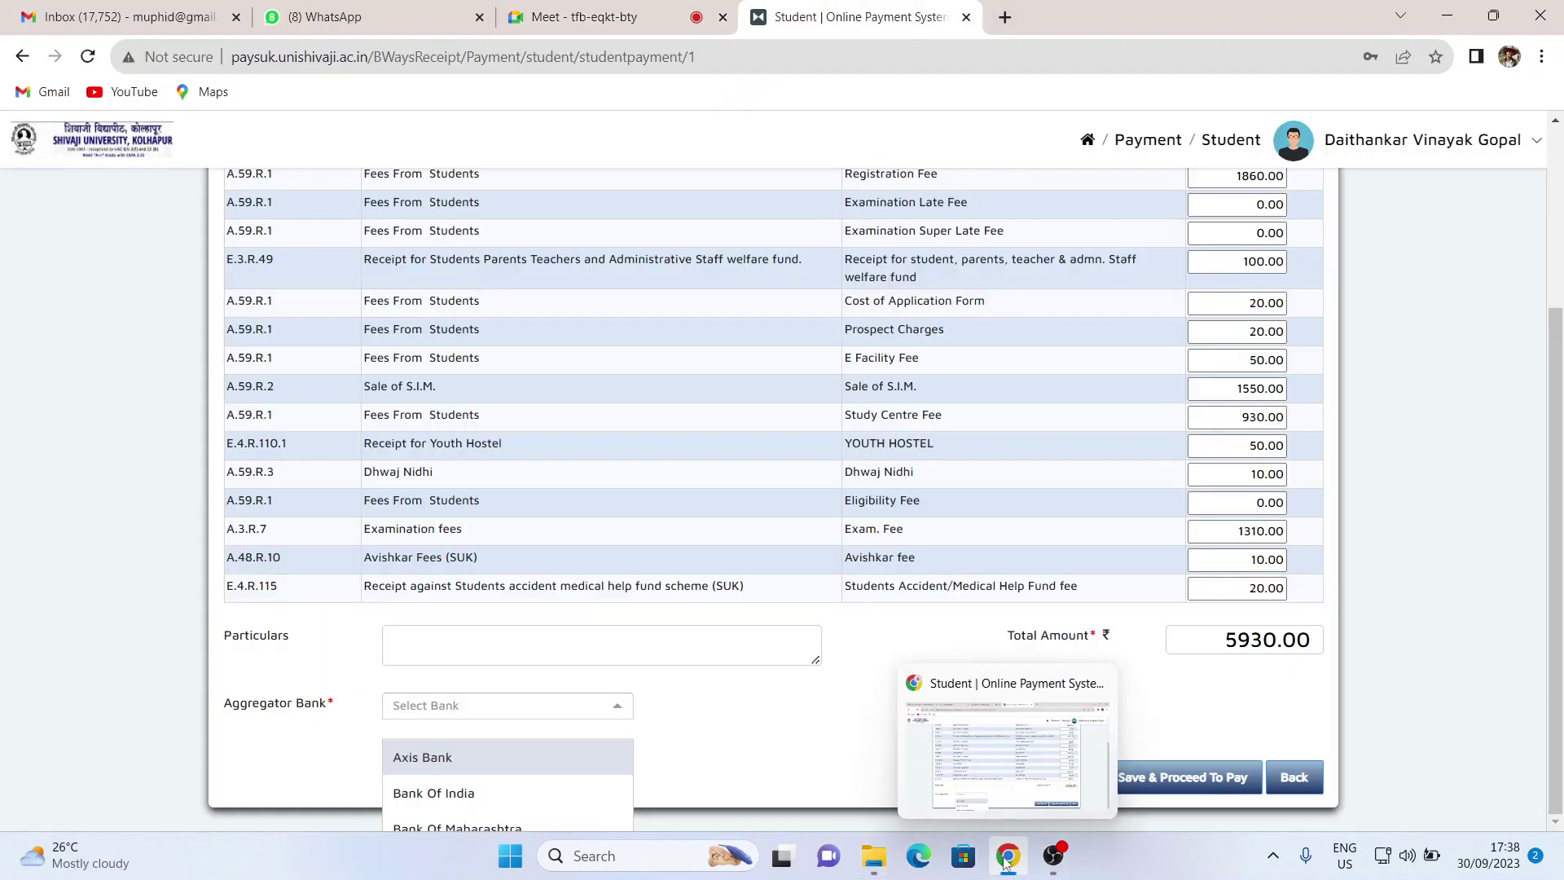
# - Share the Student | Online Payment System tab with the Meet call again
pyautogui.hotkey('alt', 'Tab')
pyautogui.click(1008, 856)
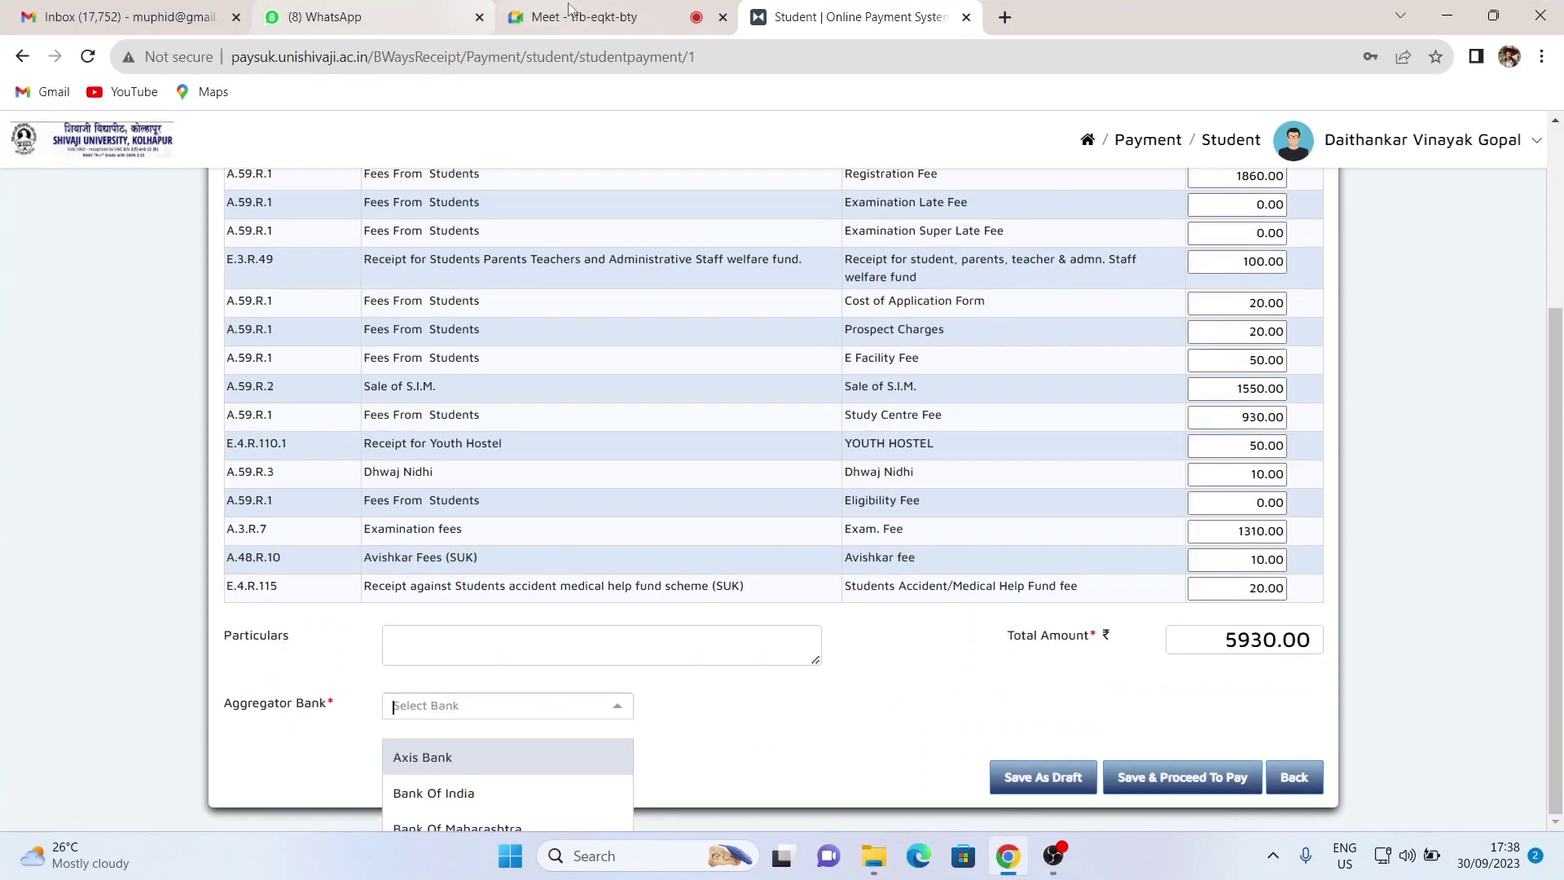
pyautogui.hotkey('ctrl', 'shift', 'Tab')
pyautogui.click(801, 790)
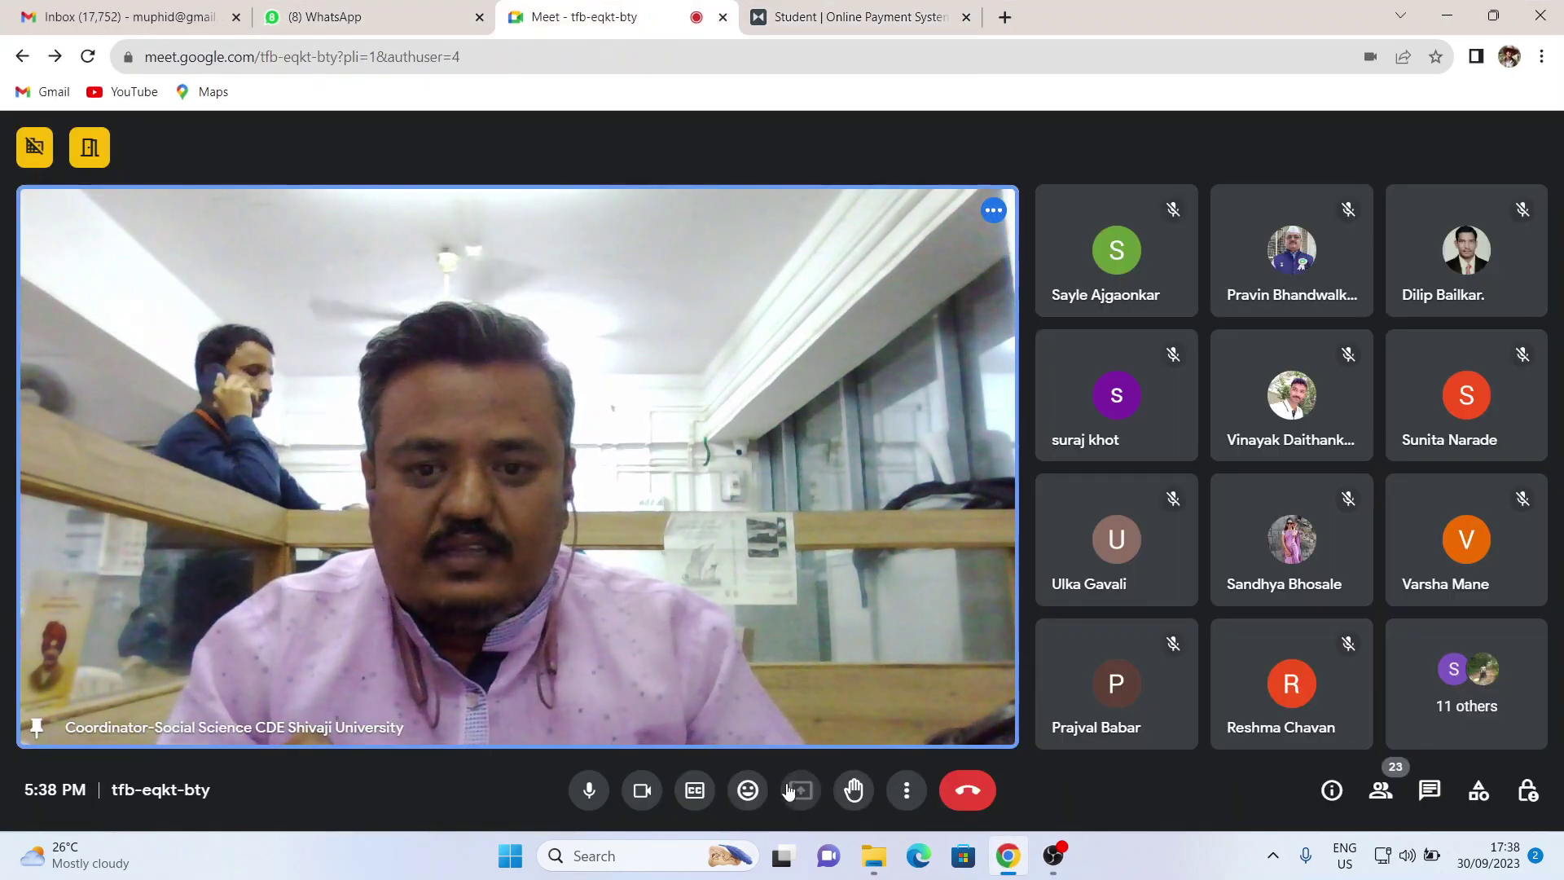
pyautogui.click(697, 218)
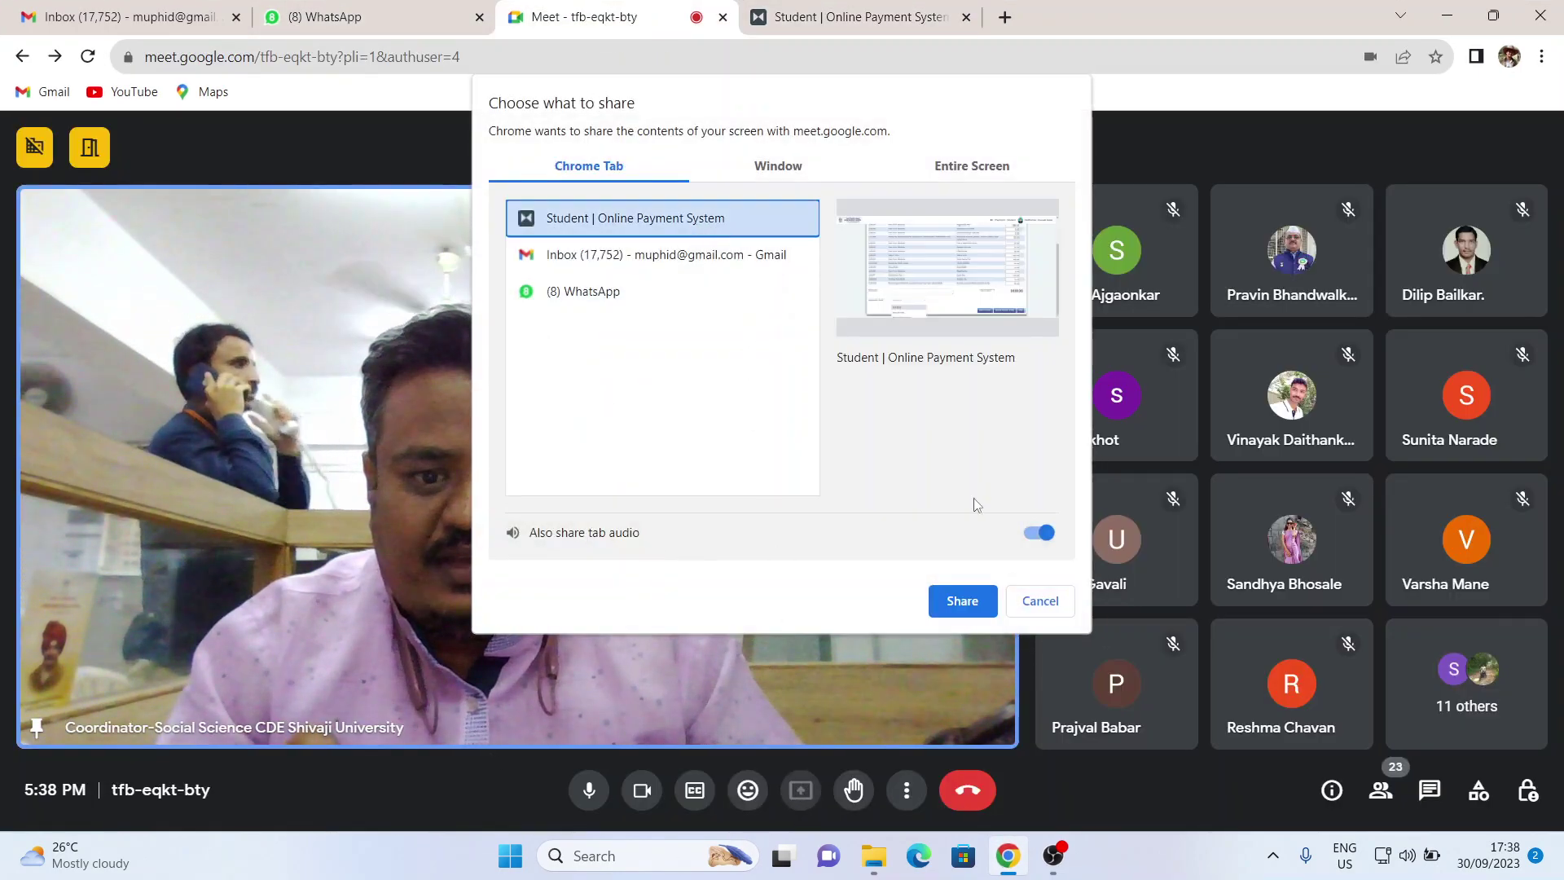
pyautogui.click(962, 600)
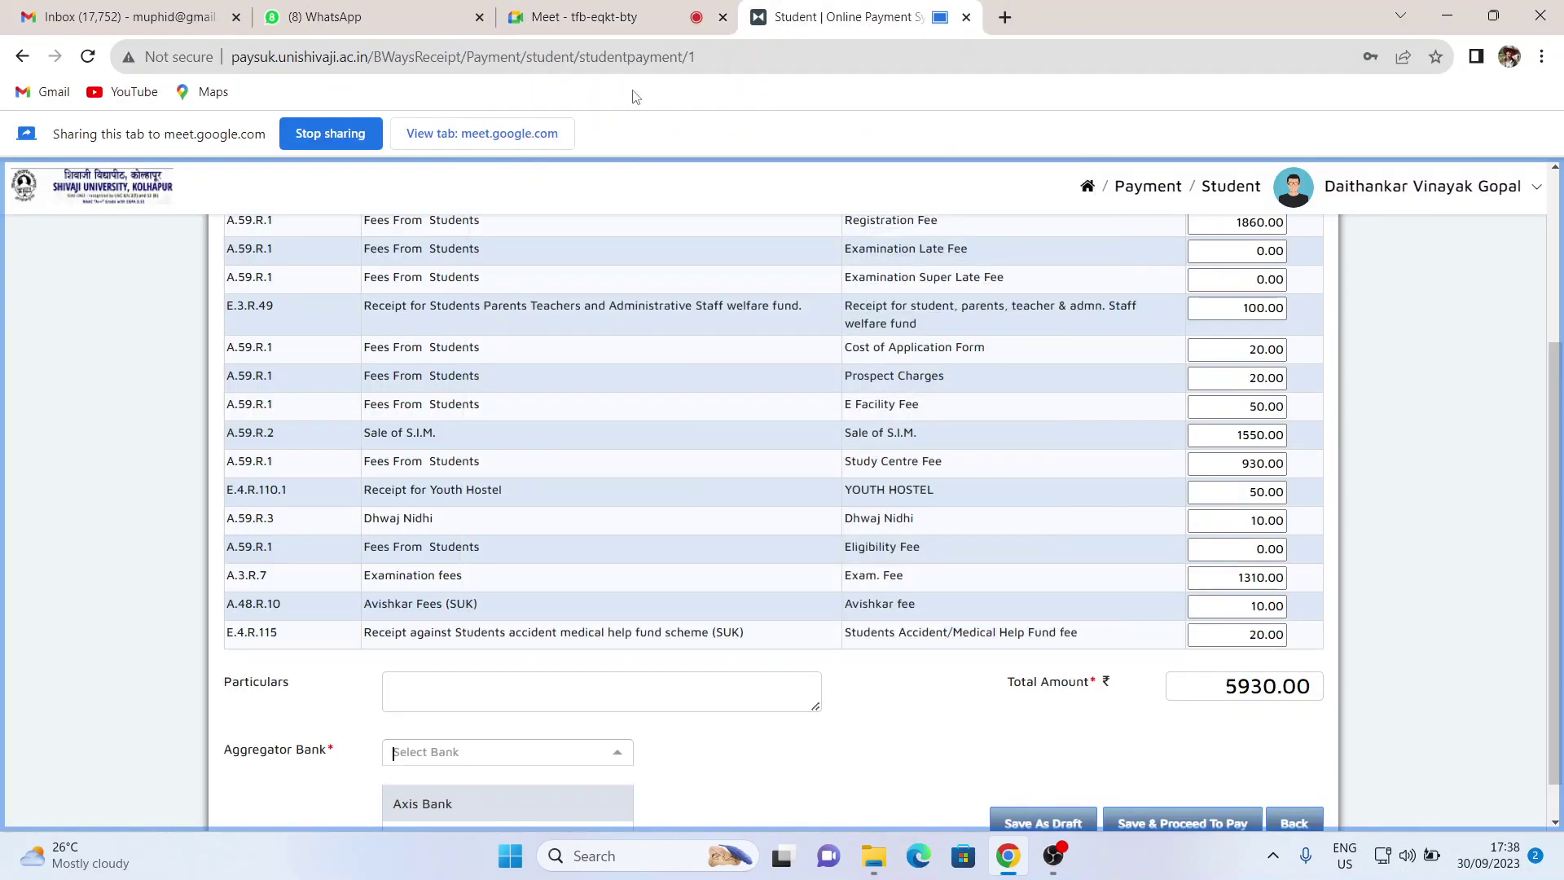
pyautogui.click(13, 59)
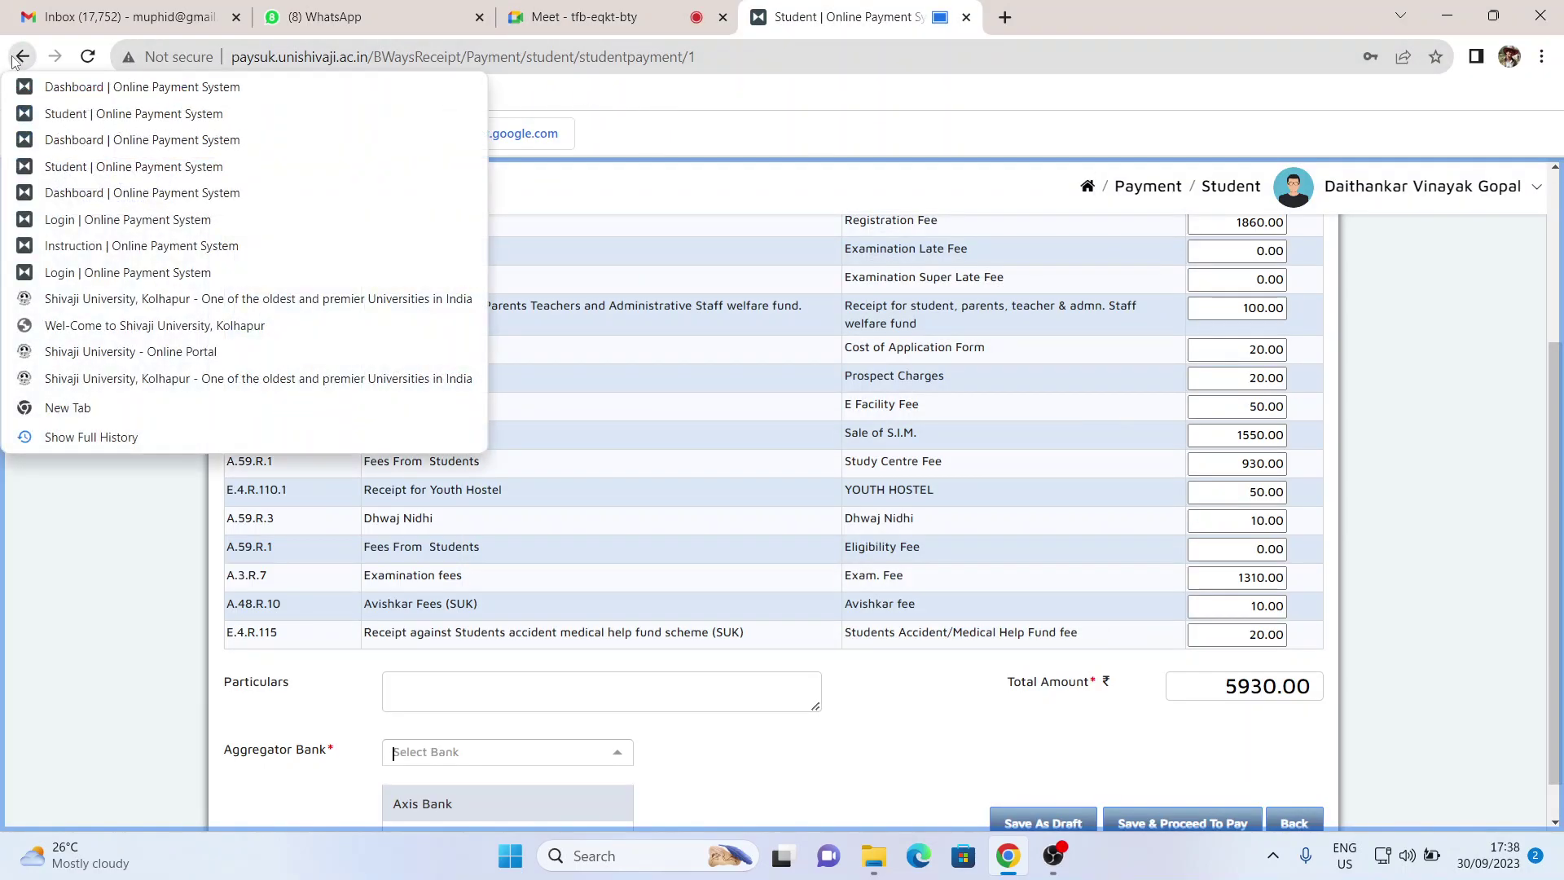
# - Go from the university home page via Web Apps to the Distance Students Examination Form login
pyautogui.click(90, 304)
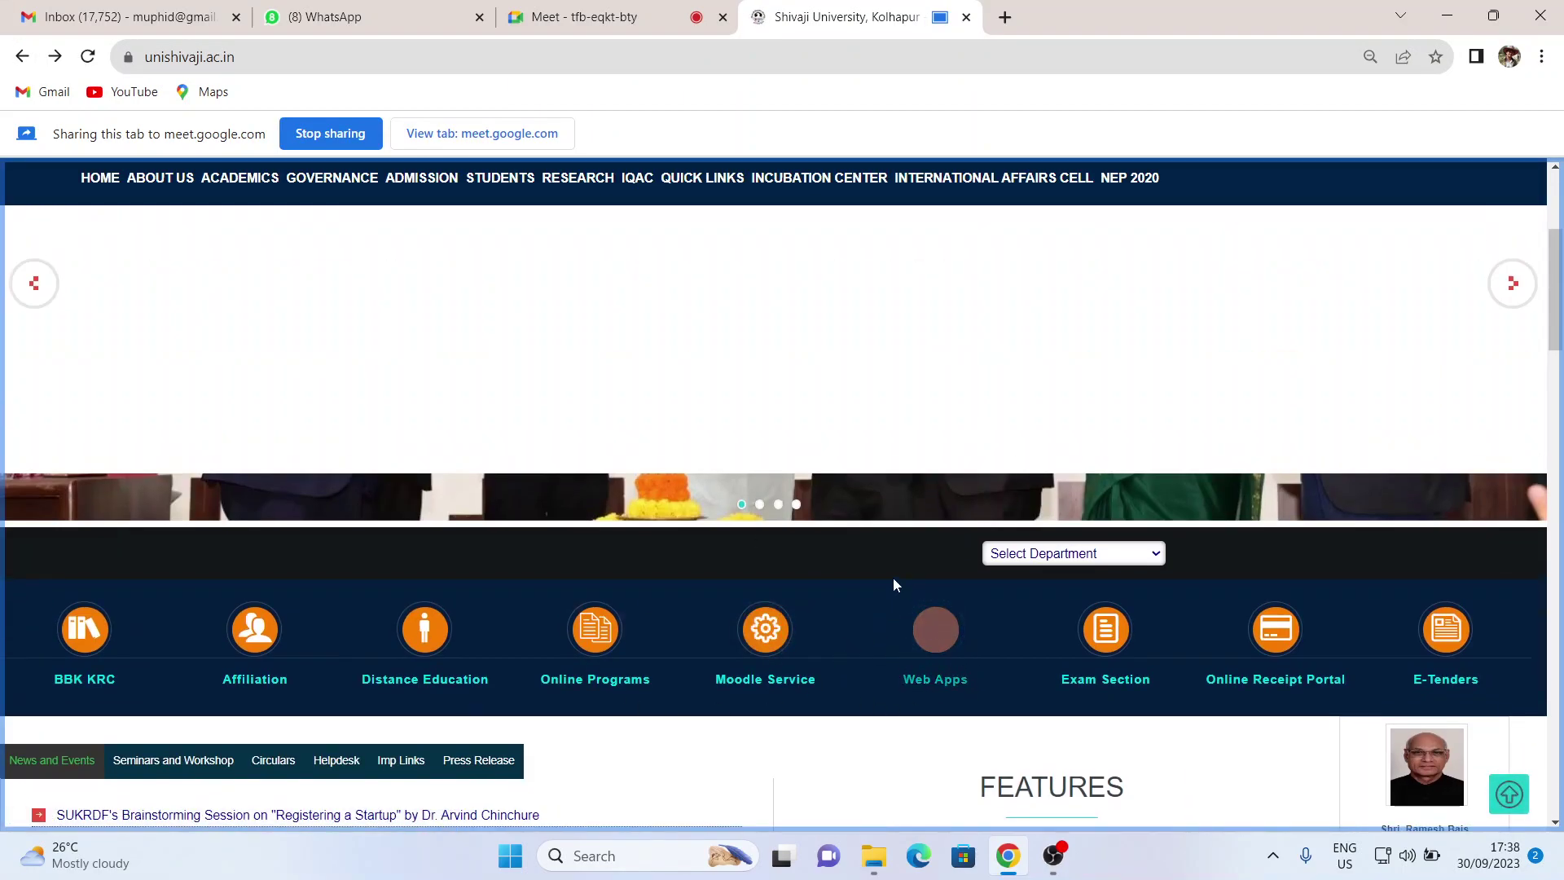
pyautogui.click(937, 686)
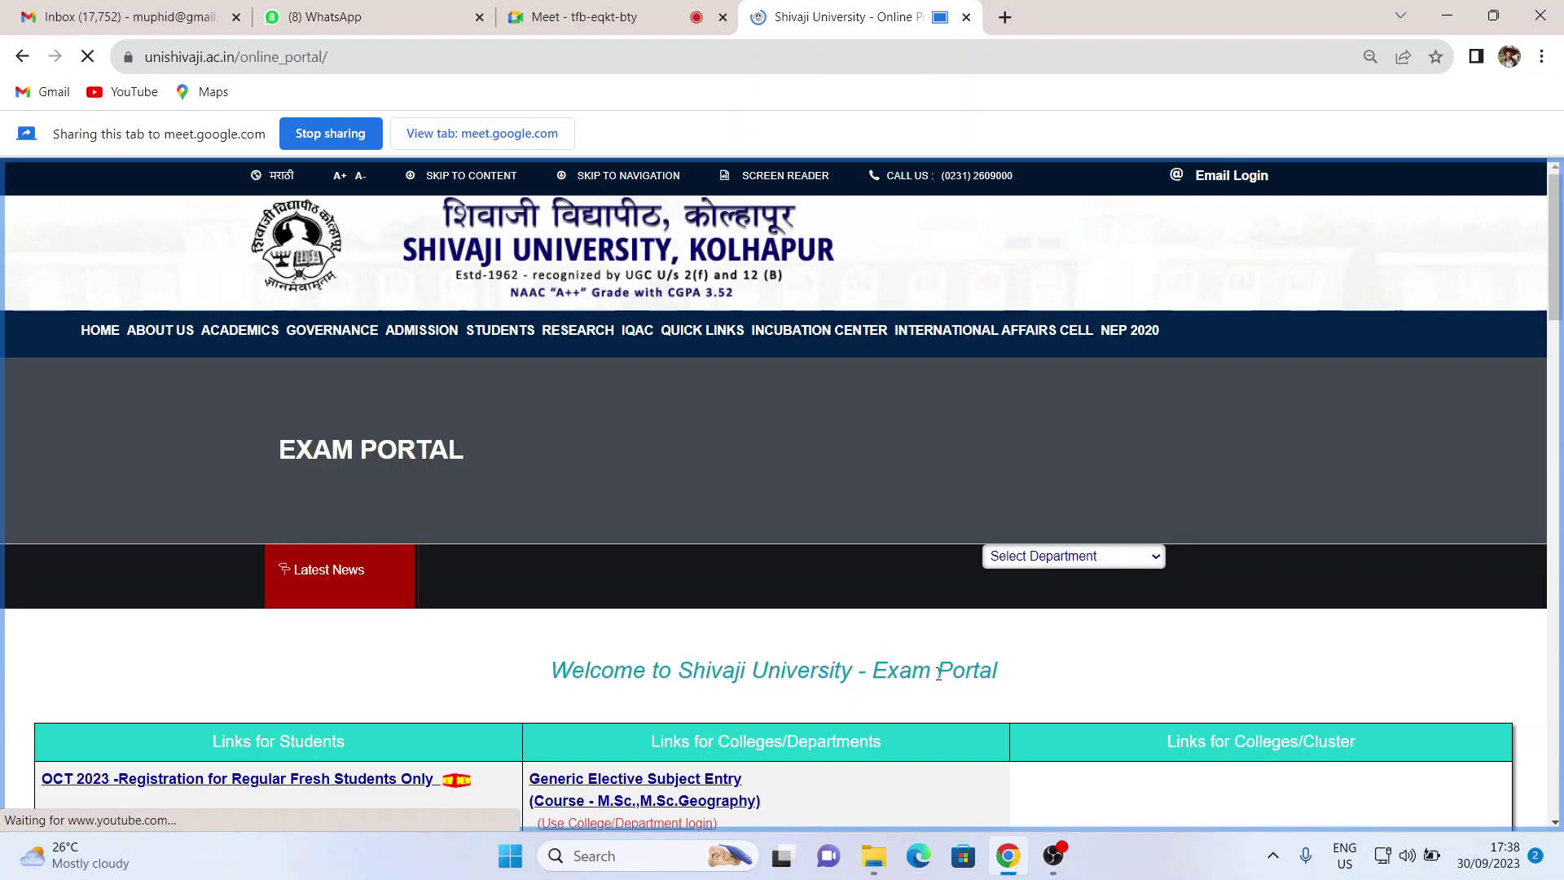
pyautogui.scroll(-8, 597, 462)
pyautogui.scroll(-2, 596, 462)
pyautogui.moveTo(763, 392); pyautogui.dragTo(529, 393)
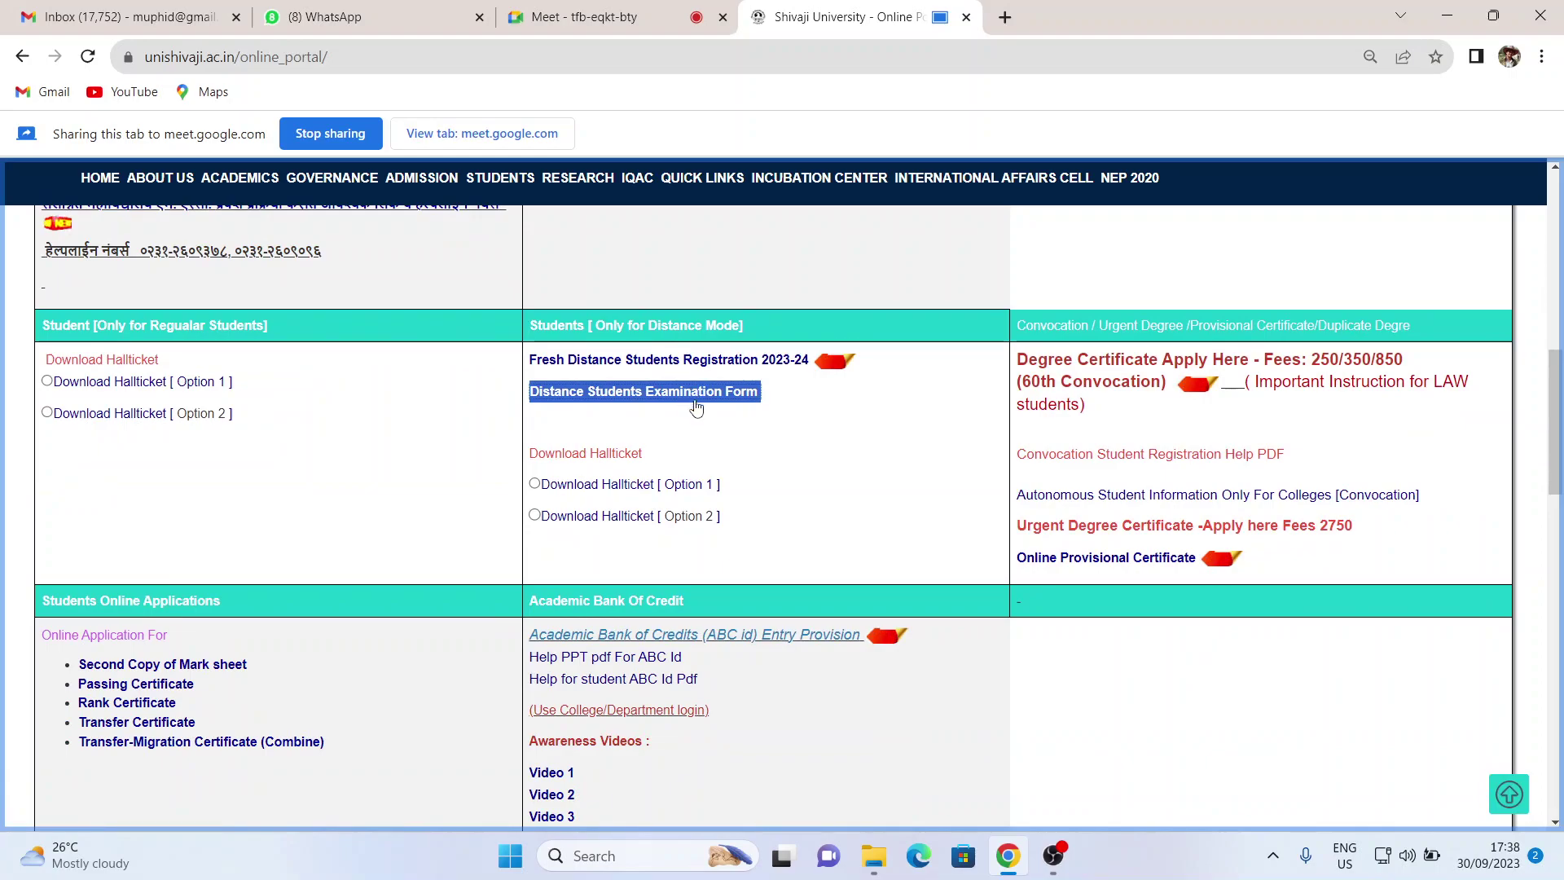
pyautogui.click(643, 392)
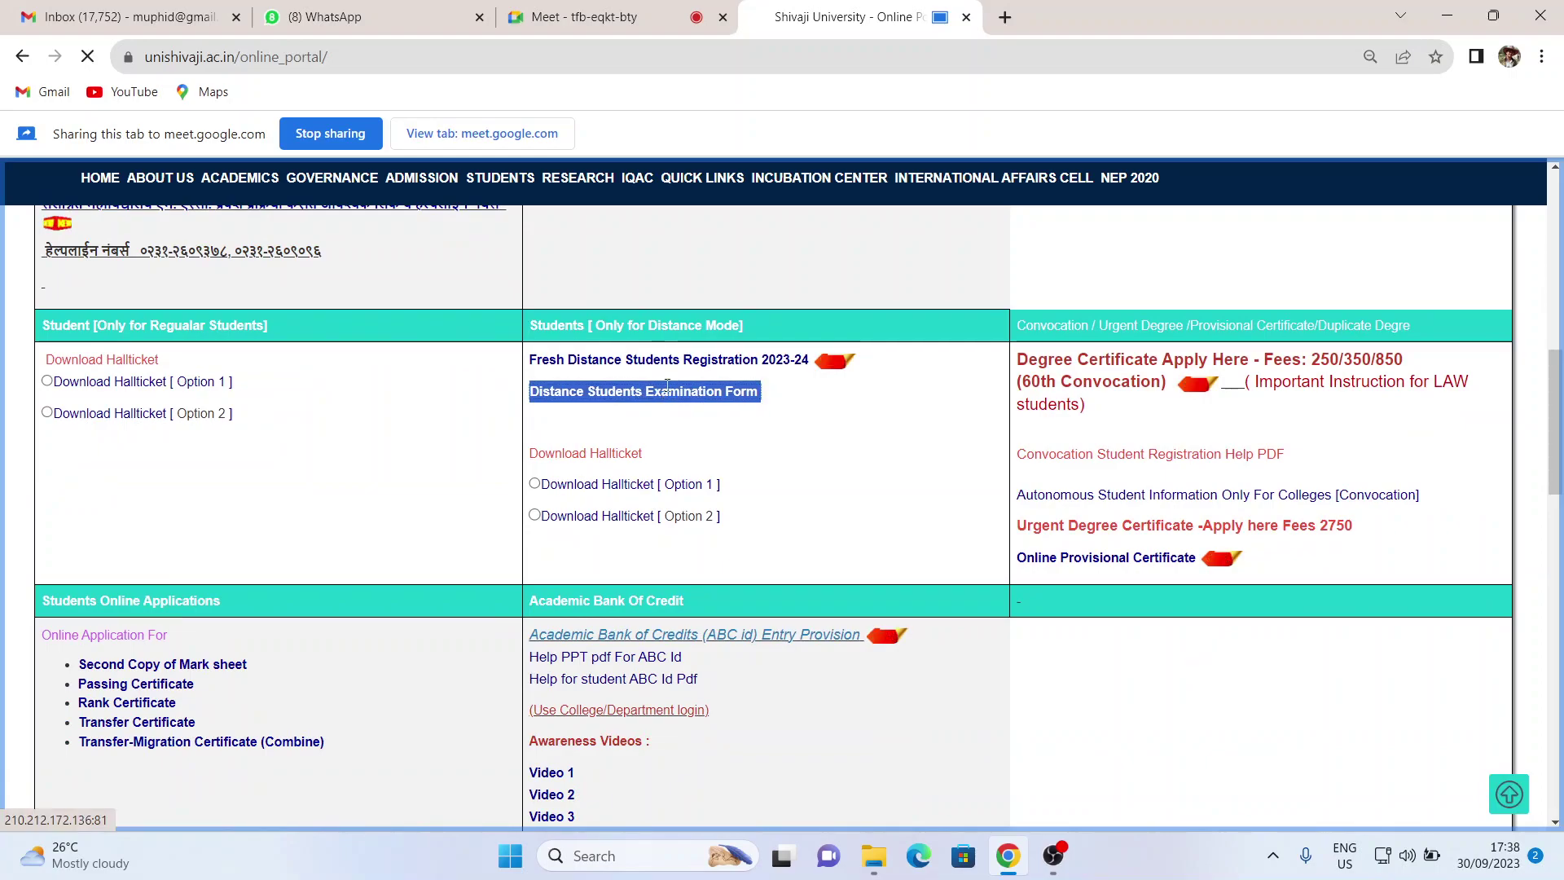
# - Log in to the Exam Portal with the student's PRN and password
pyautogui.click(741, 390)
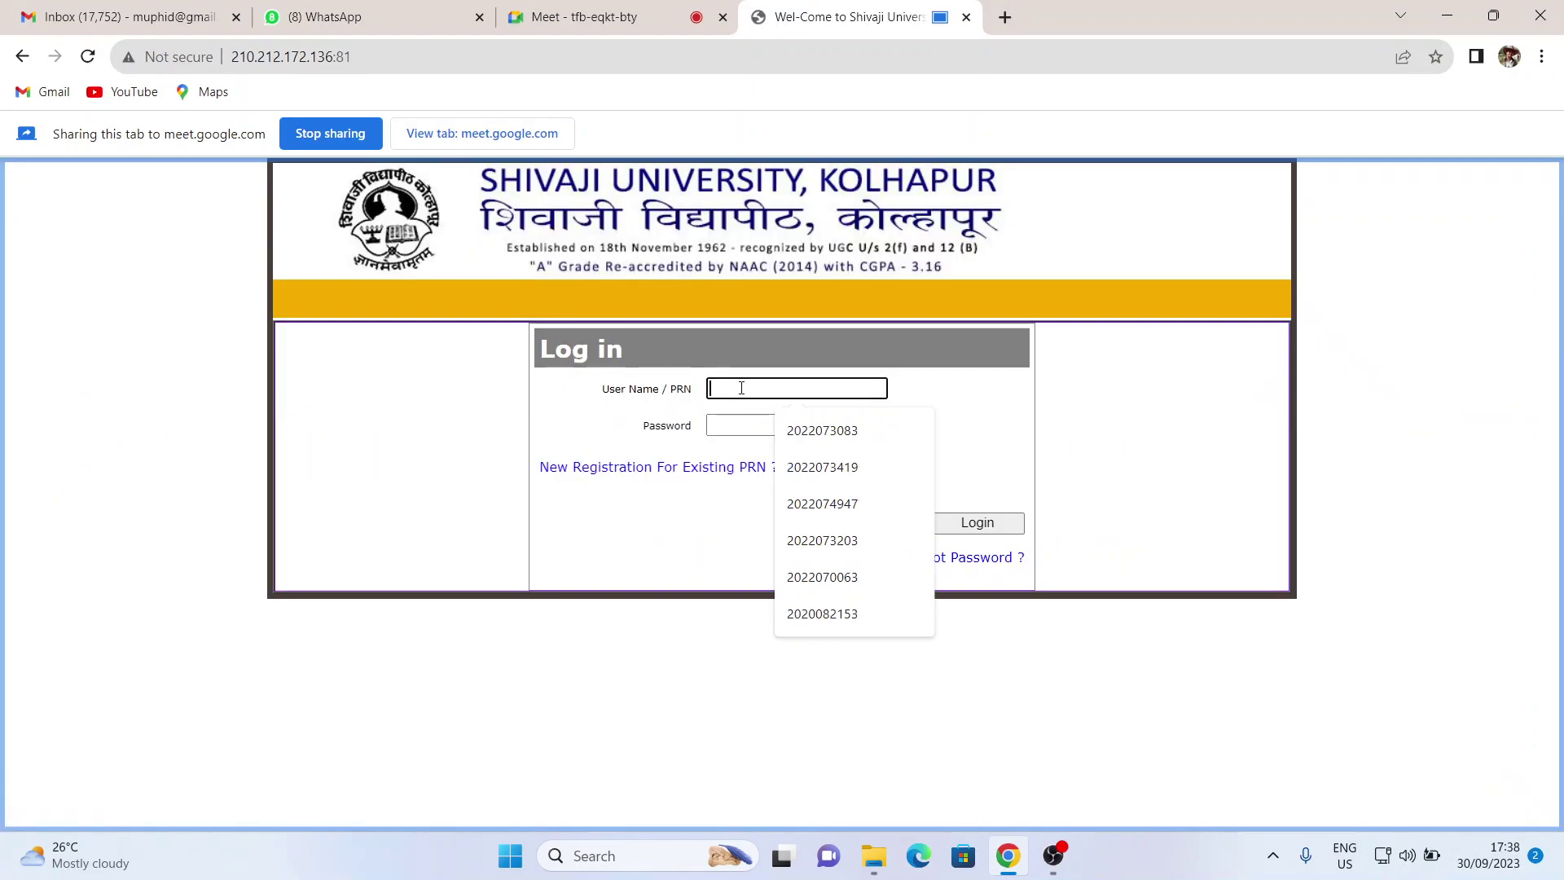
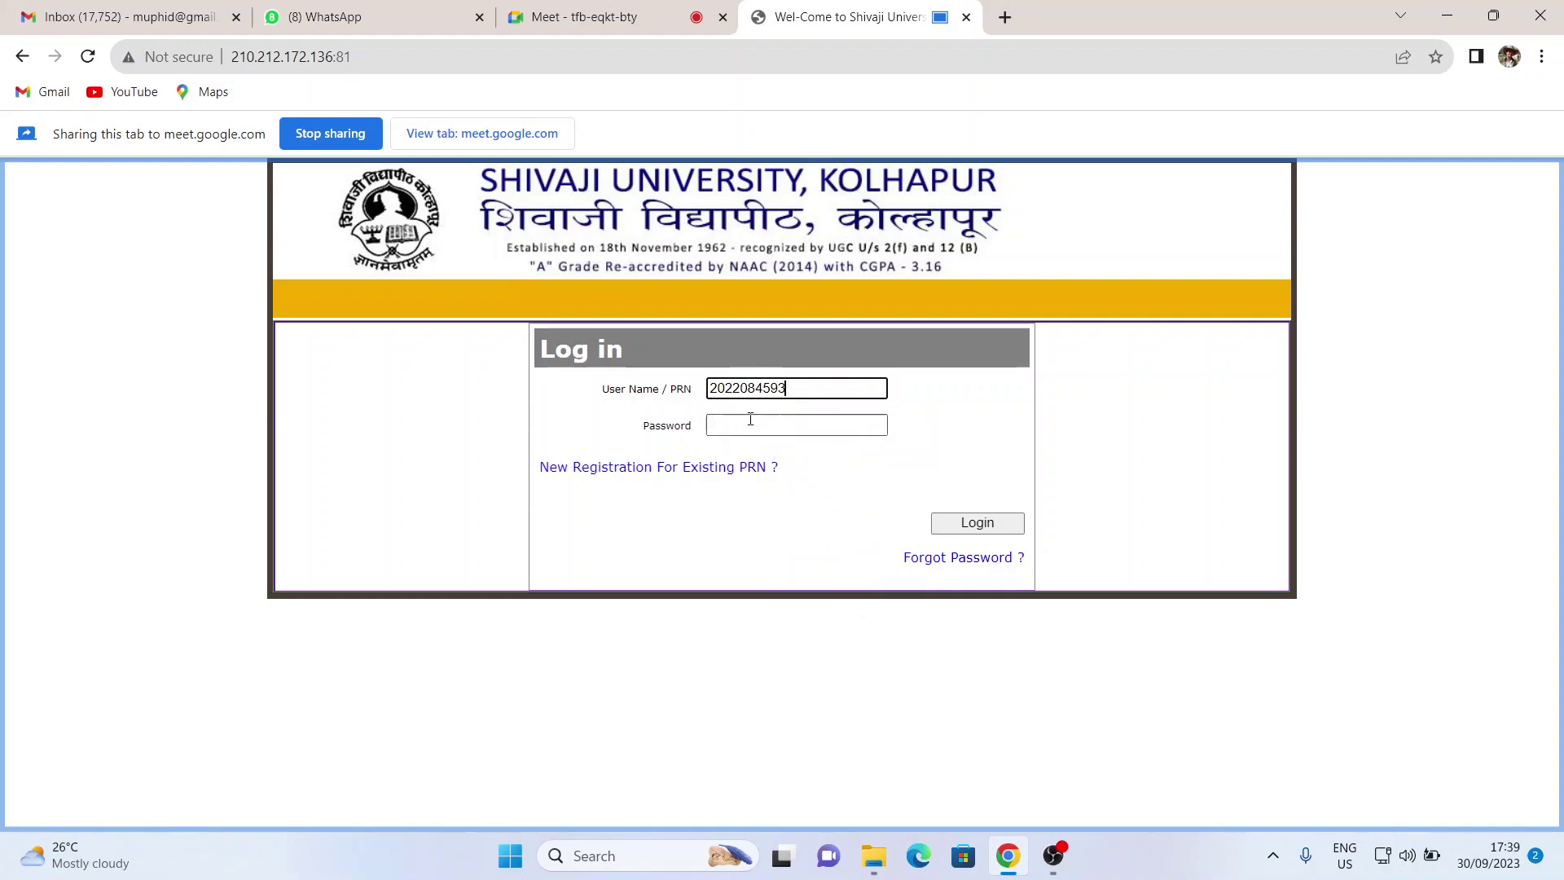
pyautogui.click(794, 422)
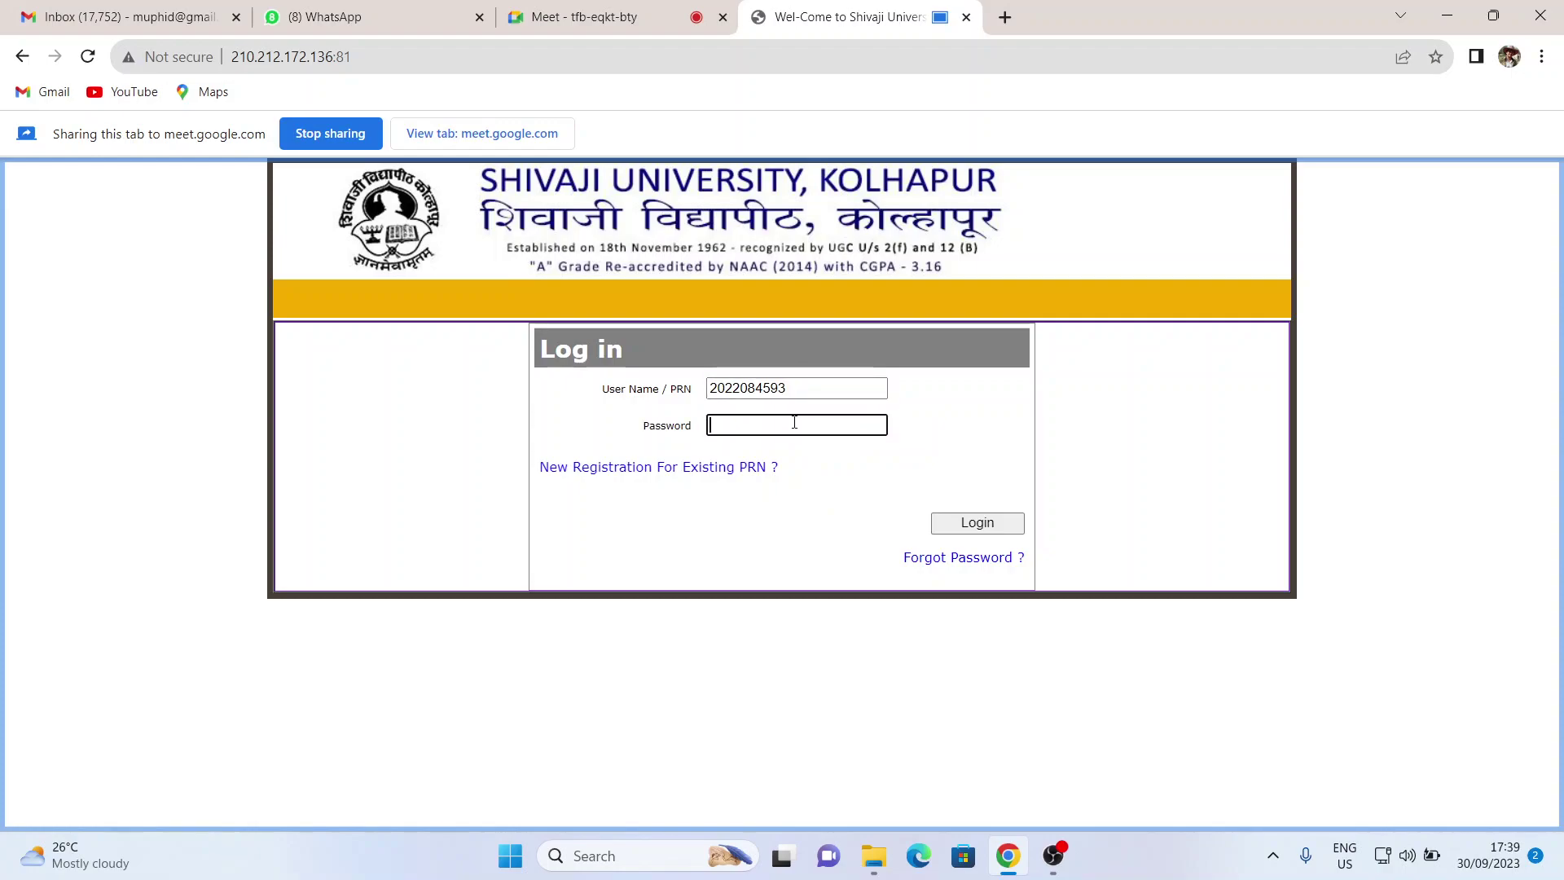
pyautogui.write('••••••')
pyautogui.click(997, 524)
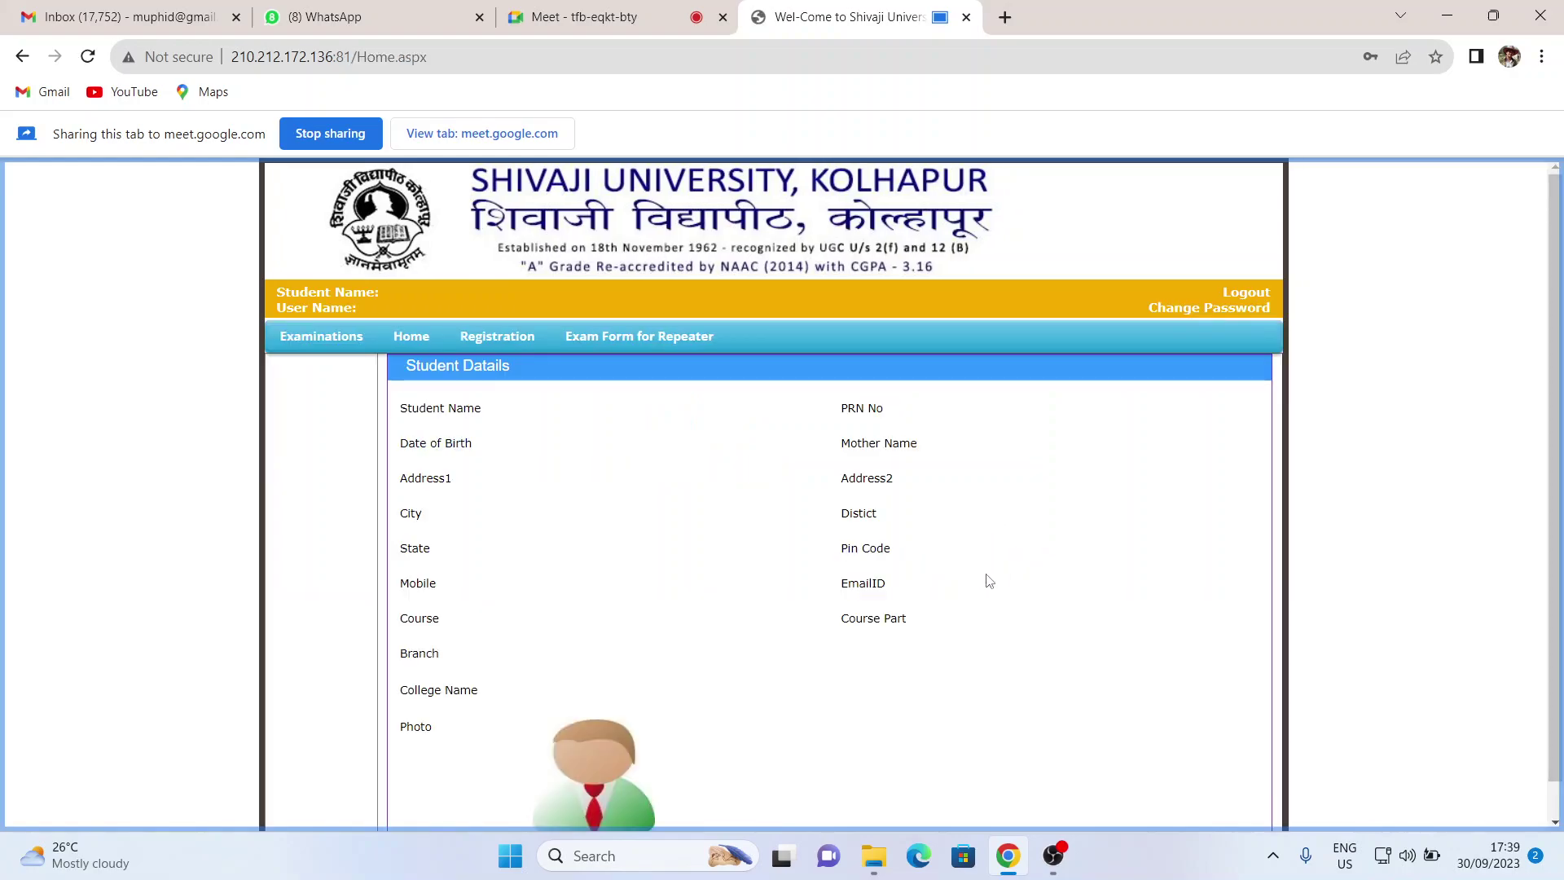
# - Log out, then sign back in with the saved PRN and password to reach Student Details
pyautogui.click(1244, 294)
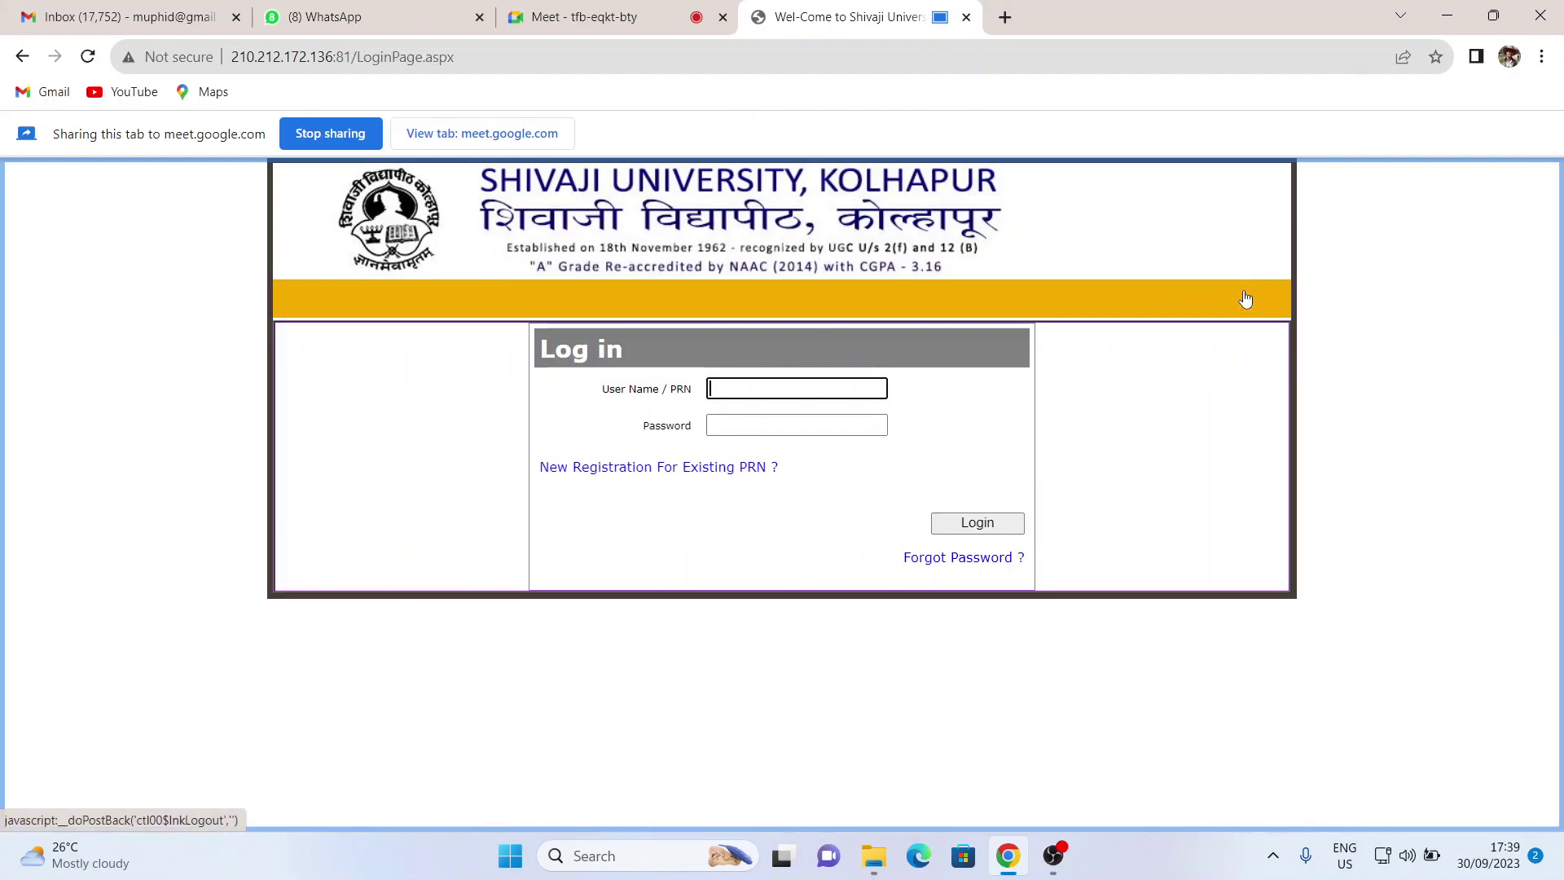
pyautogui.click(763, 393)
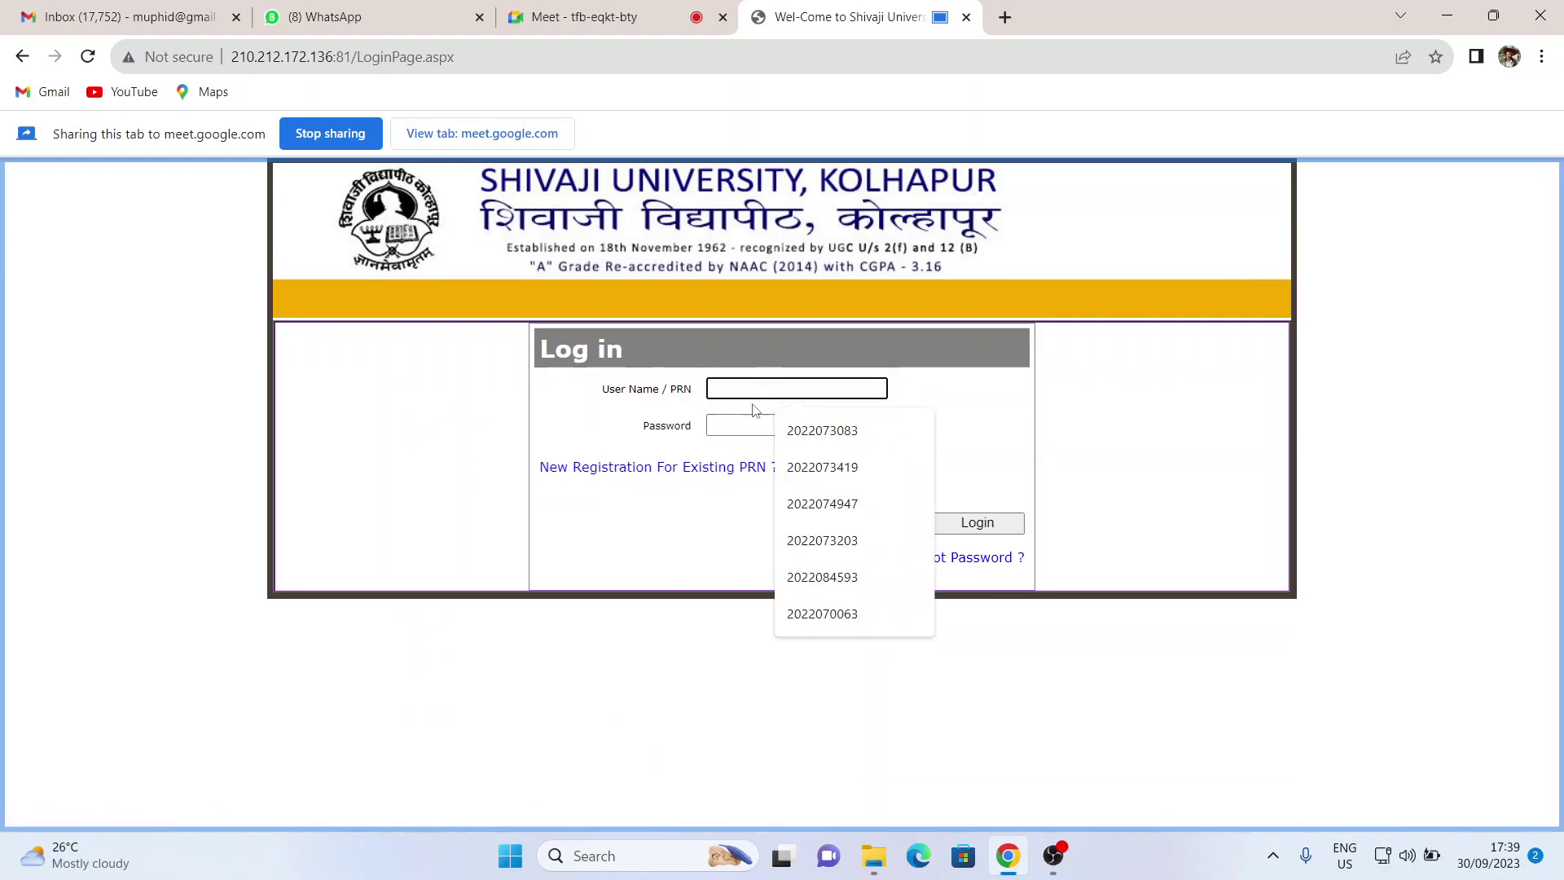
pyautogui.click(831, 576)
pyautogui.click(796, 423)
pyautogui.write('••••••')
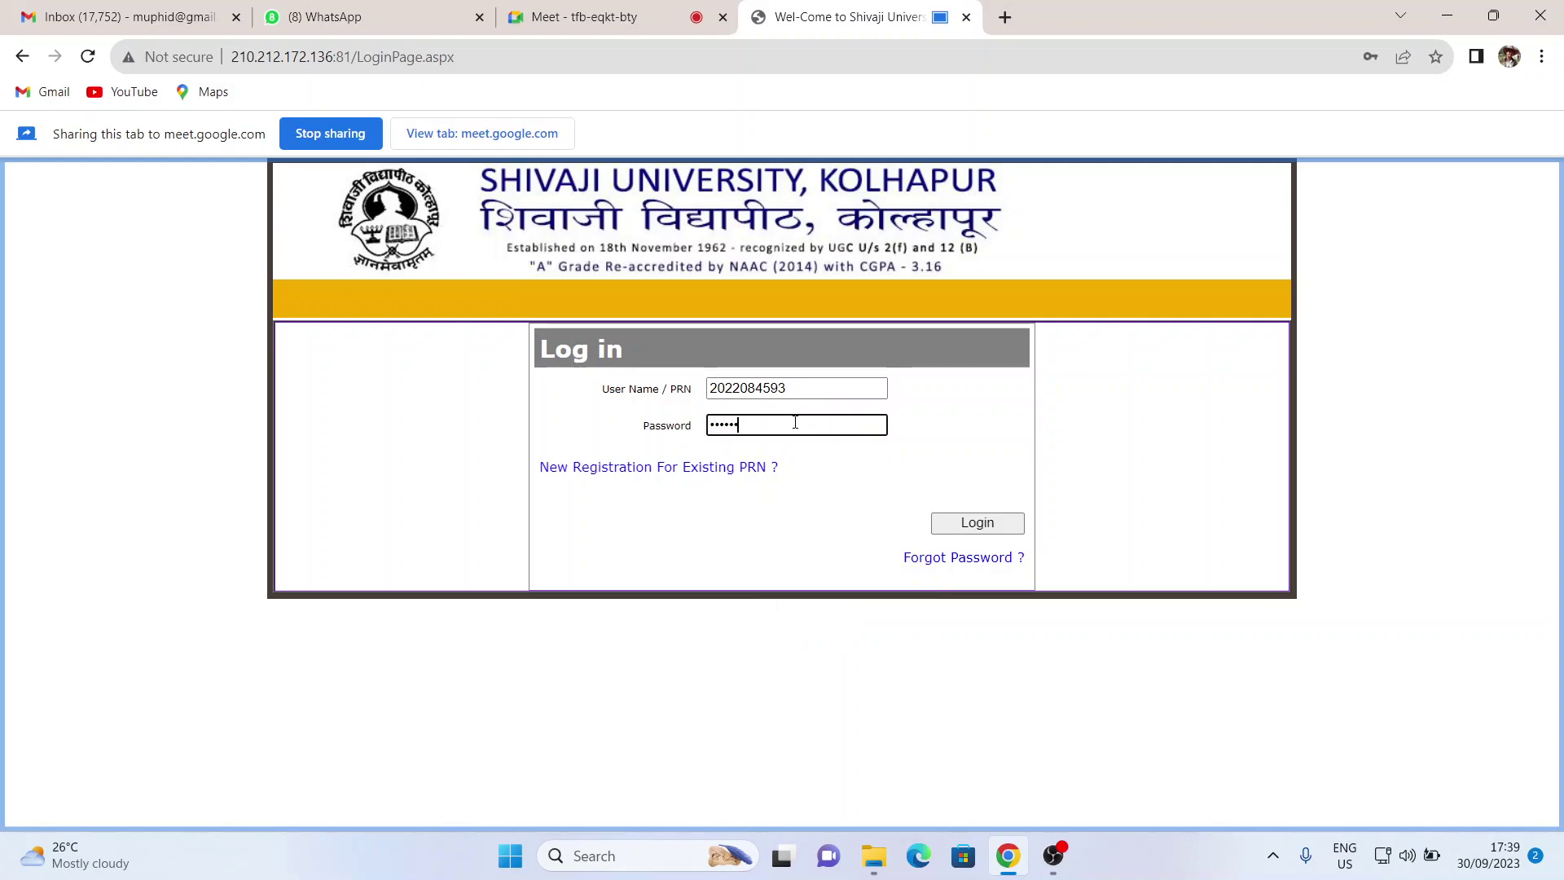
pyautogui.click(978, 525)
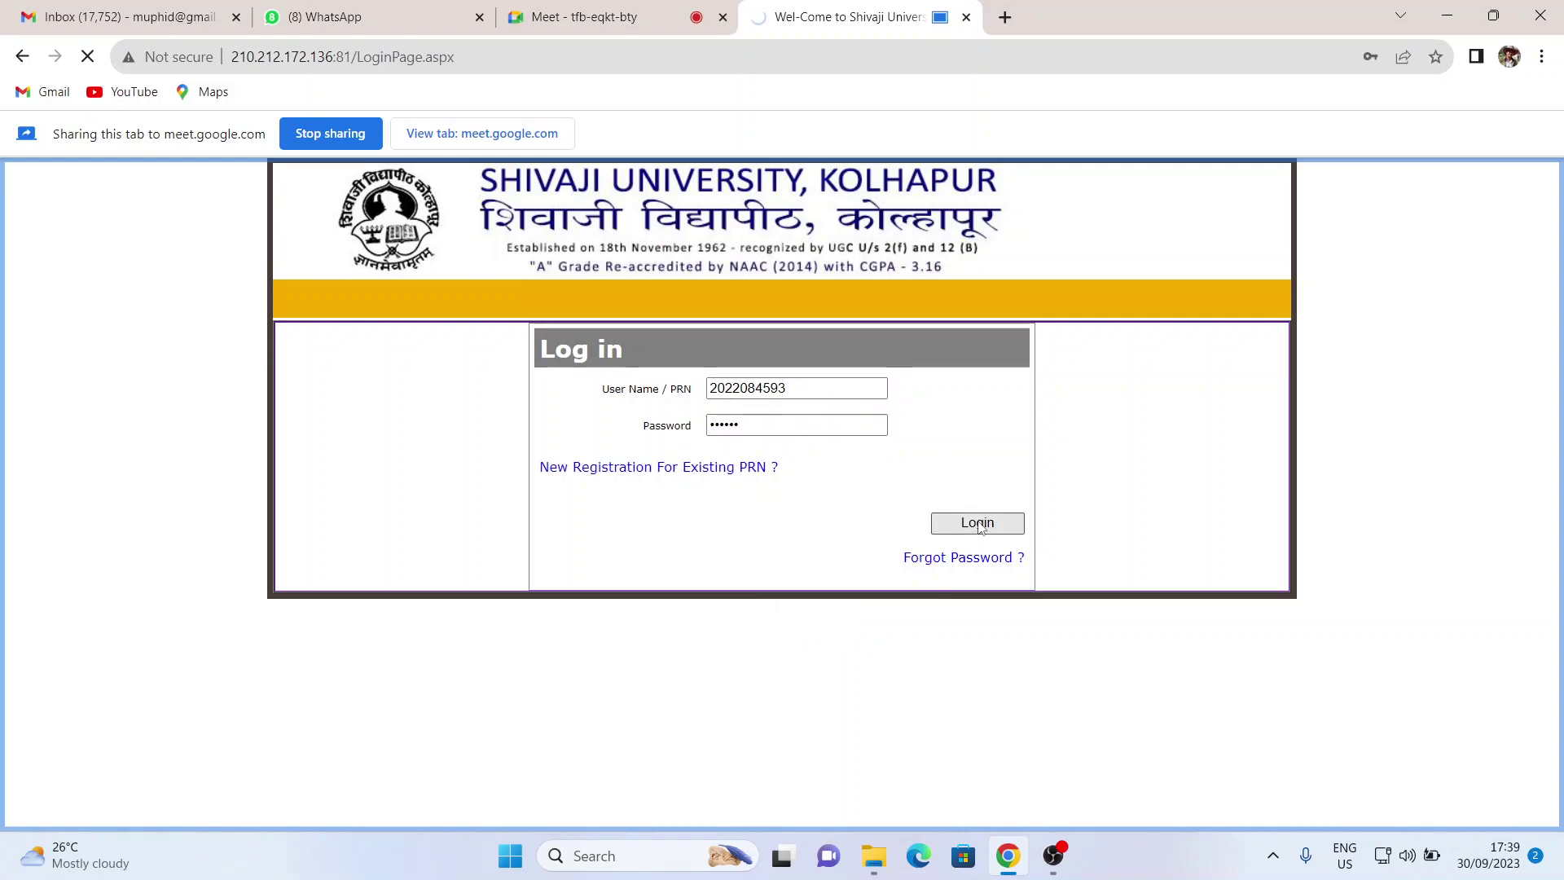
pyautogui.scroll(-1, 972, 530)
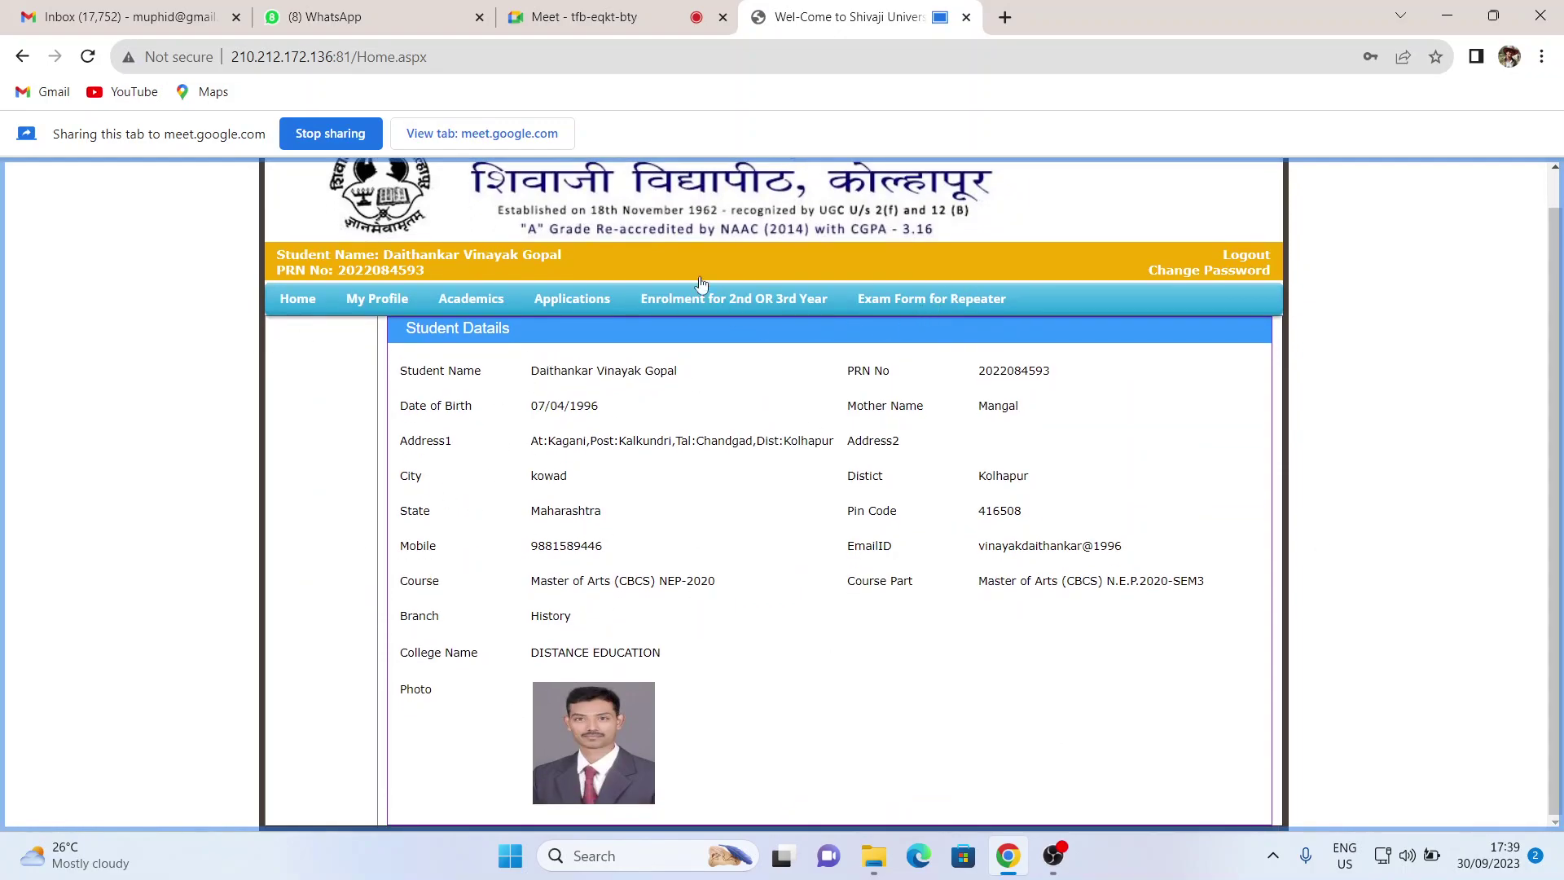
# - Open 'Enrolment for 2nd OR 3rd Year', review the prefilled 75-History form, then return Home
pyautogui.click(780, 312)
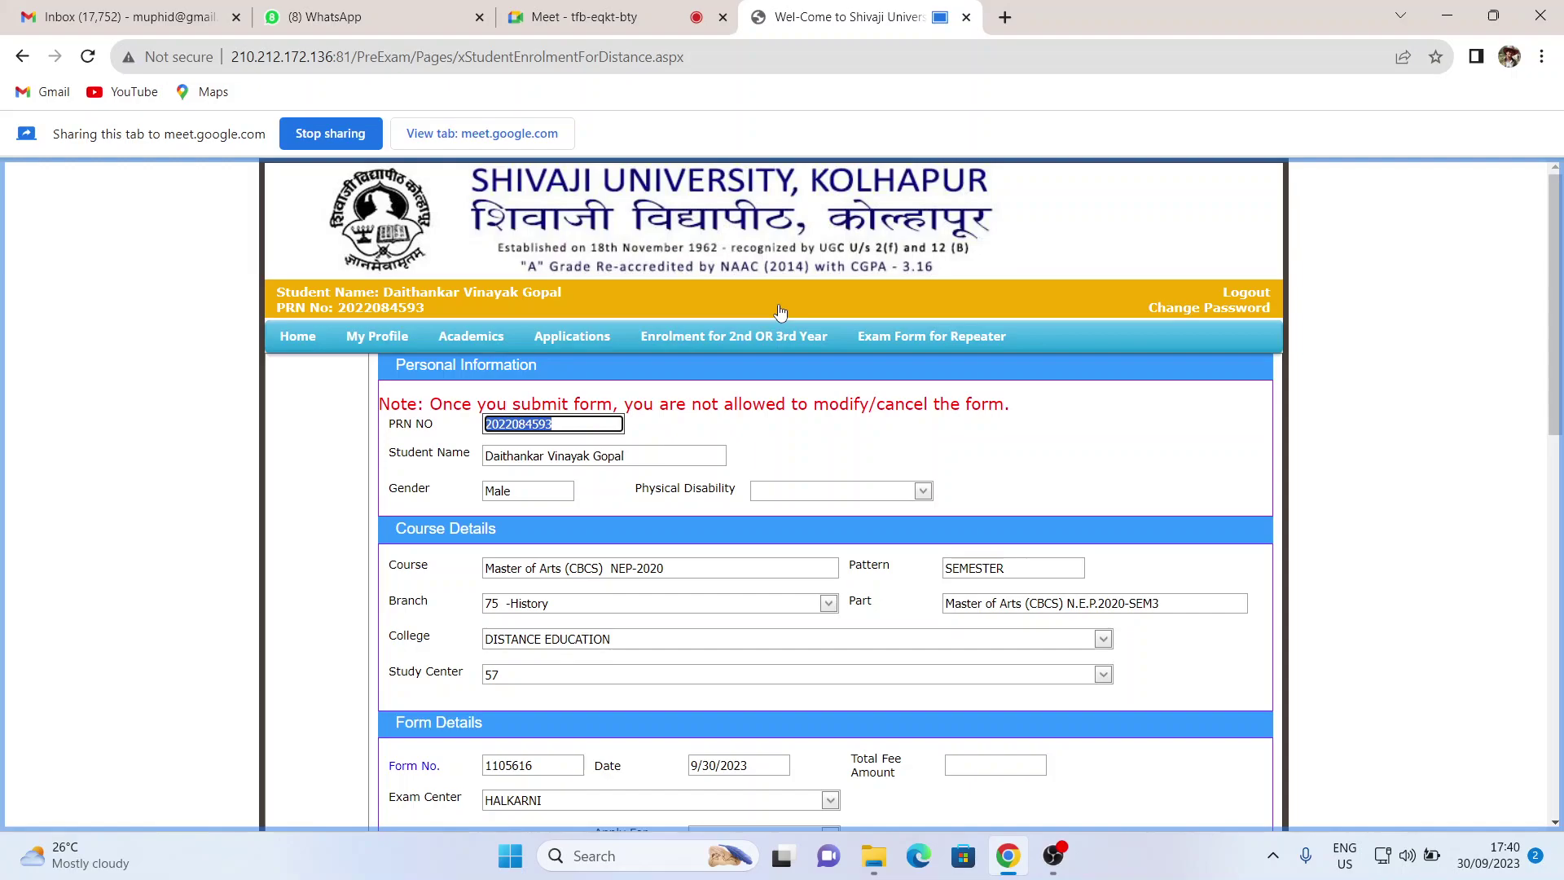
pyautogui.scroll(-3, 807, 356)
pyautogui.scroll(-4, 807, 356)
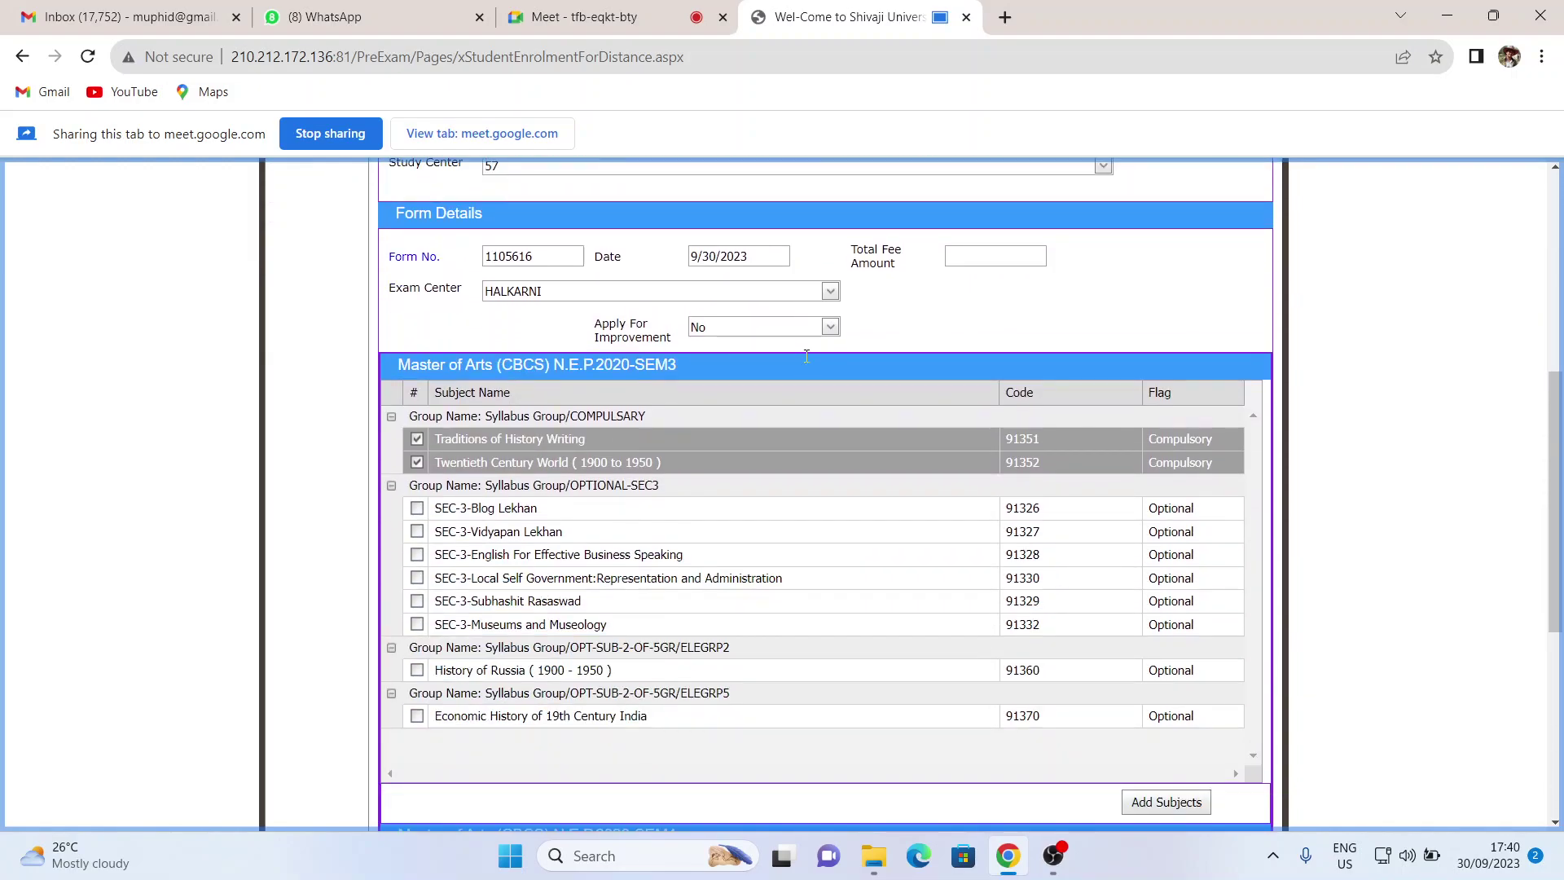
pyautogui.scroll(7, 807, 356)
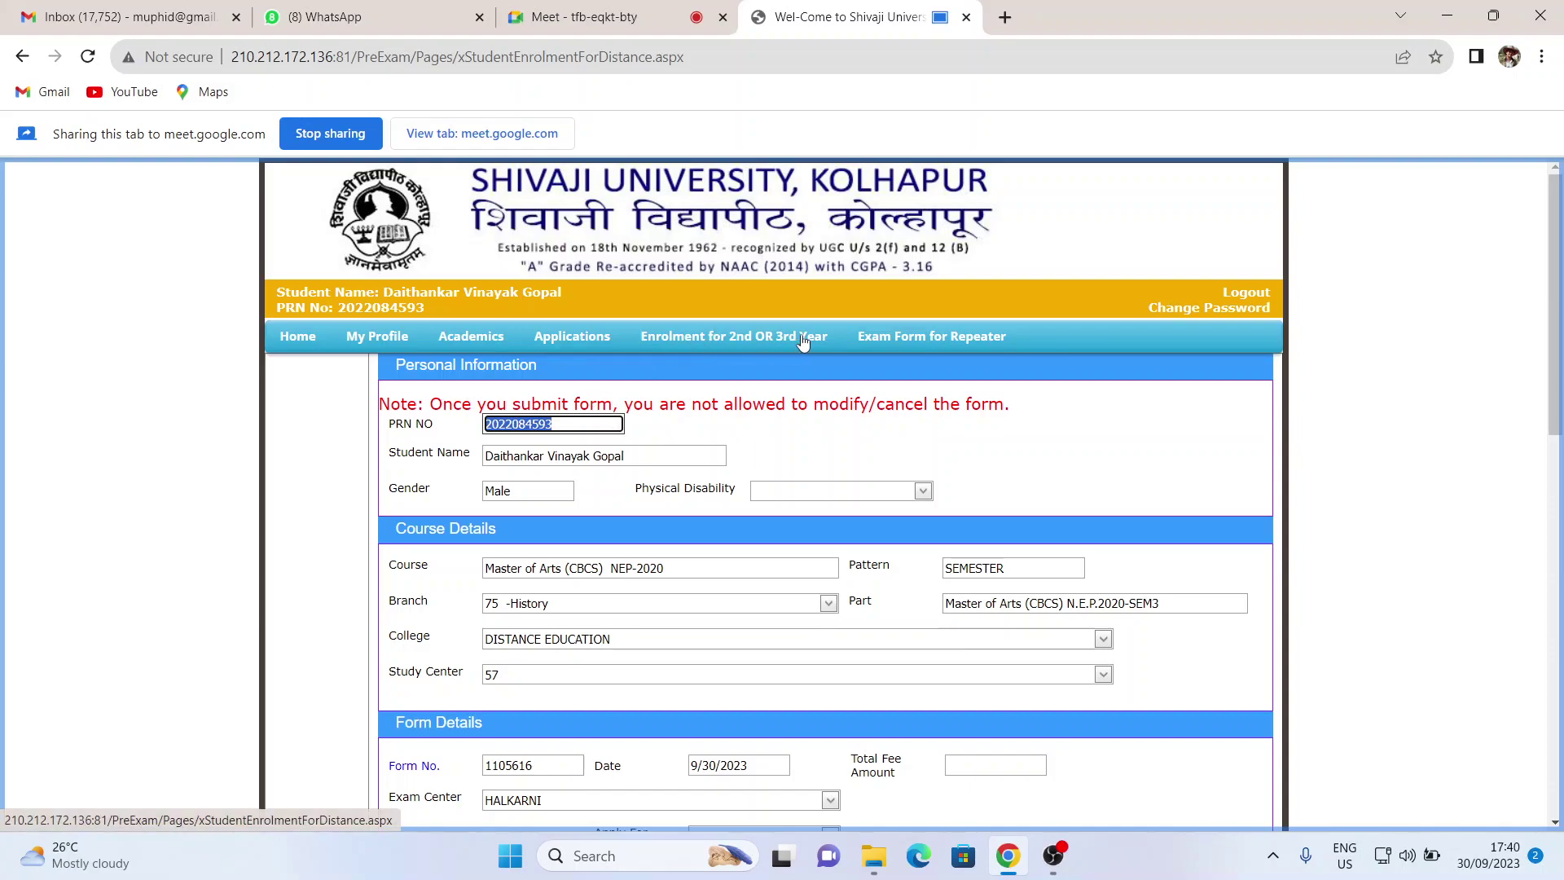
pyautogui.scroll(-10, 824, 458)
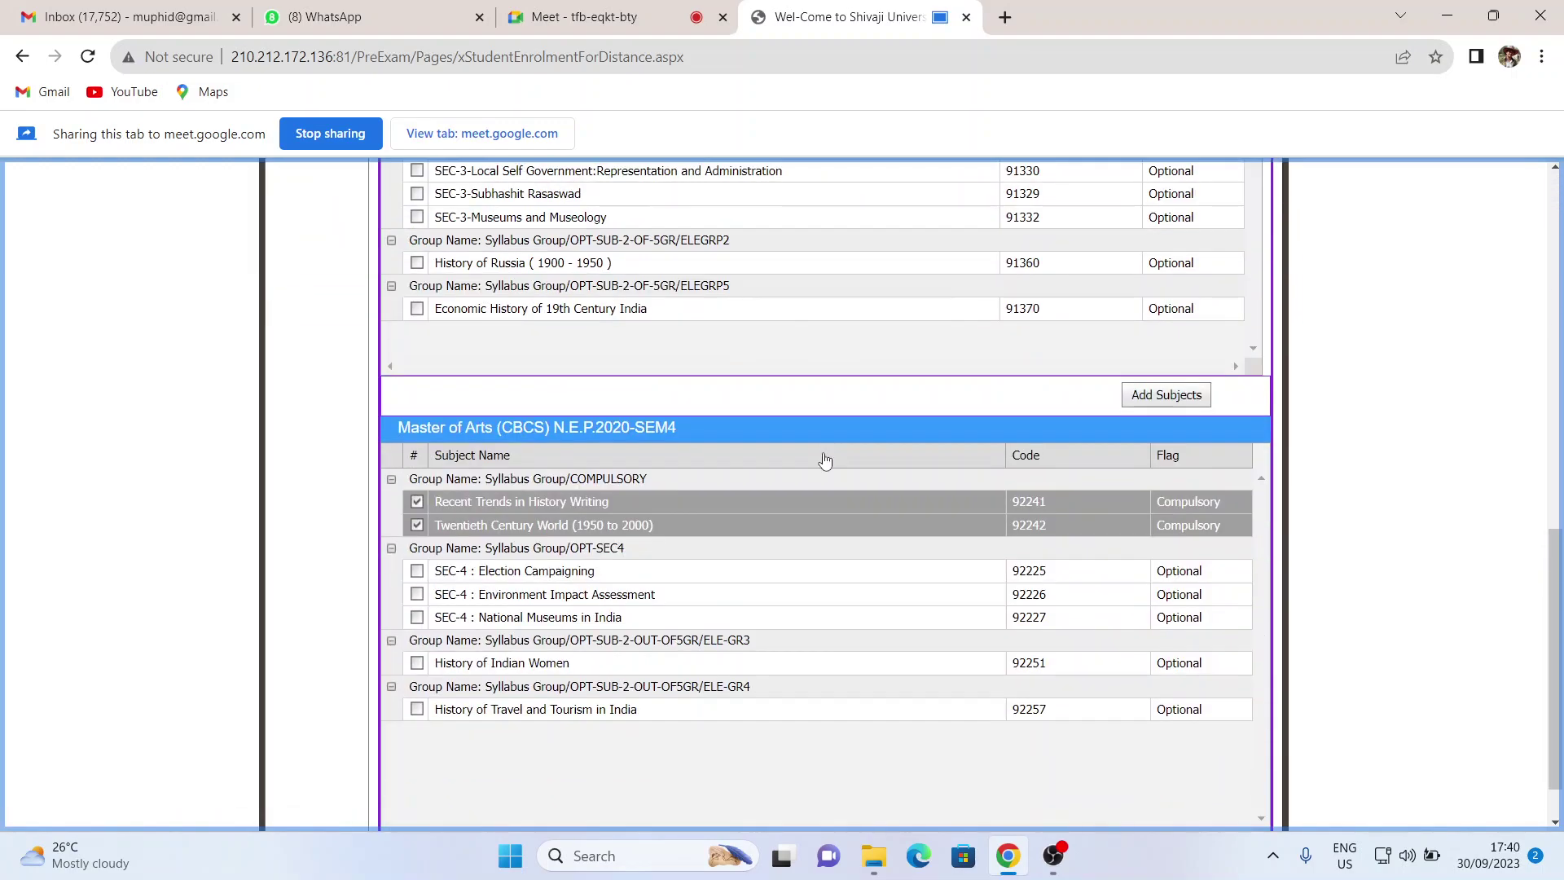
pyautogui.scroll(10, 823, 459)
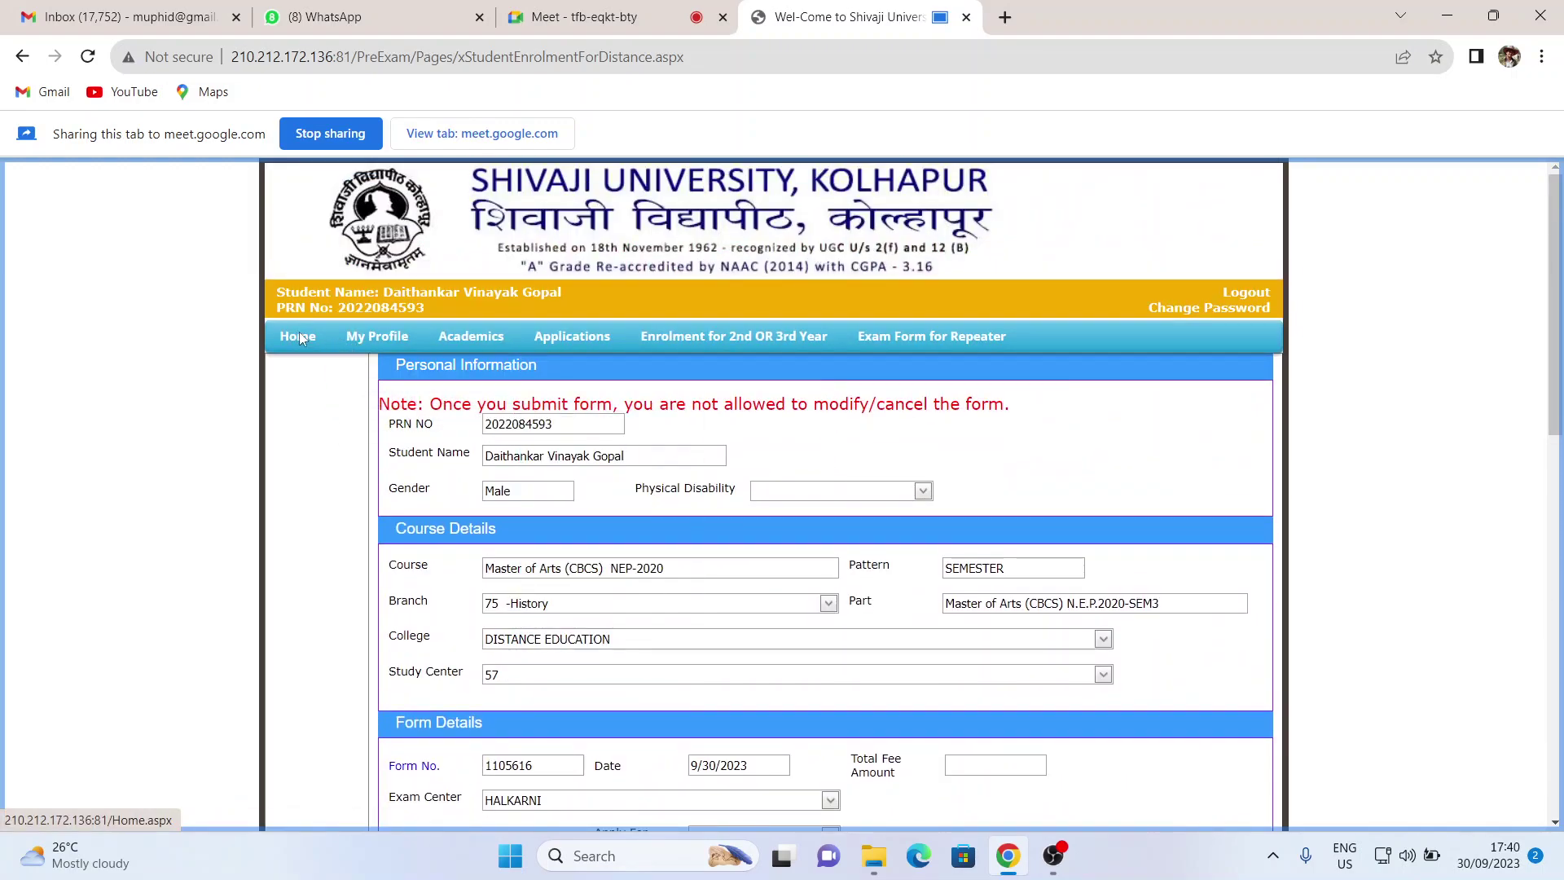
pyautogui.click(302, 341)
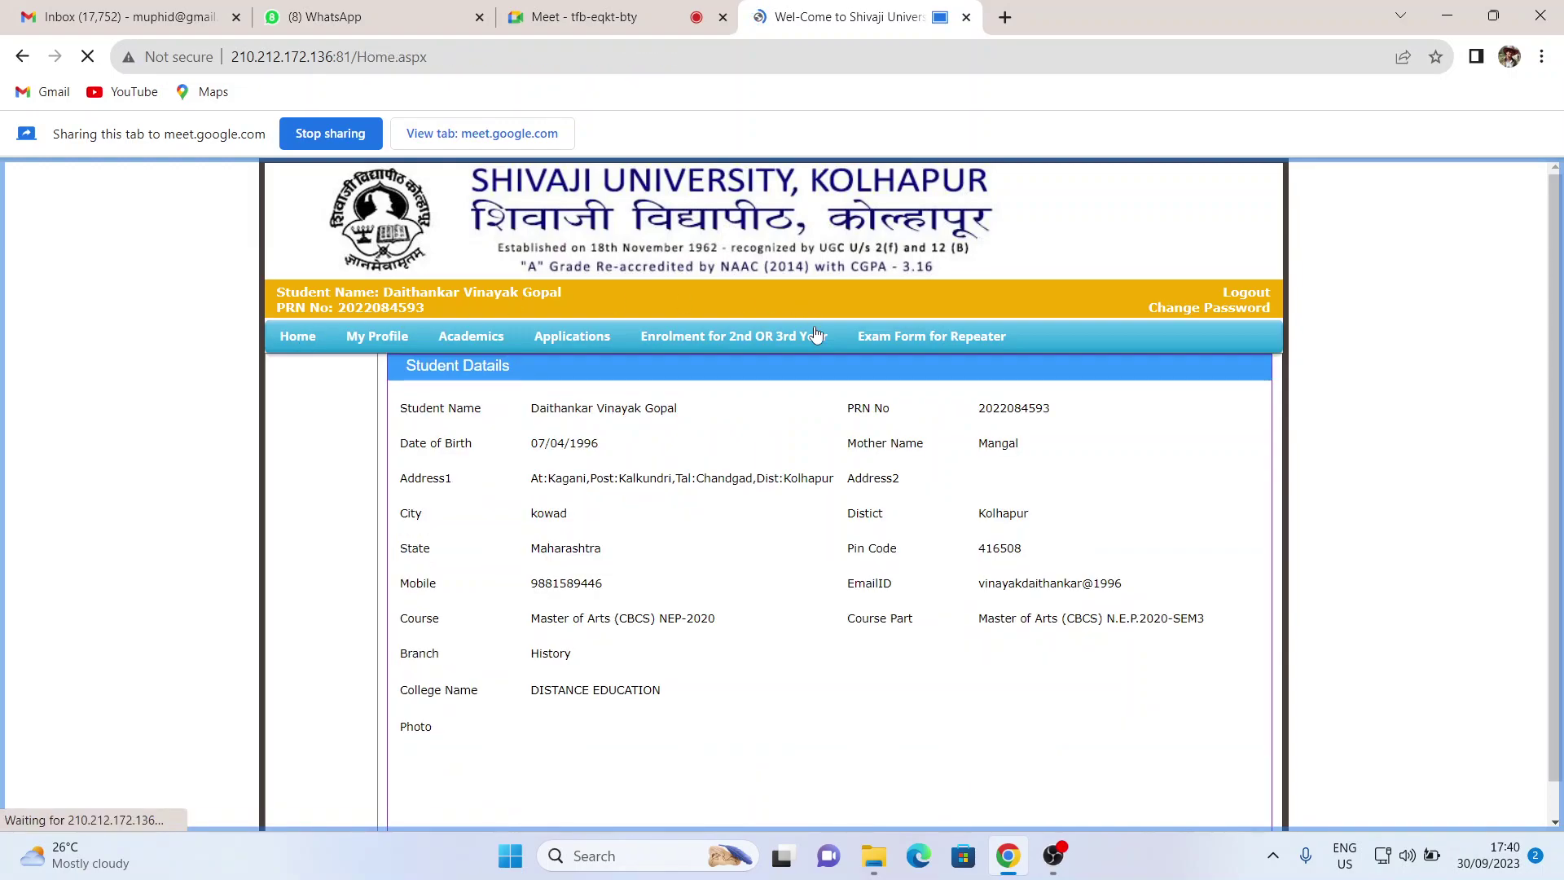
pyautogui.scroll(-1, 756, 343)
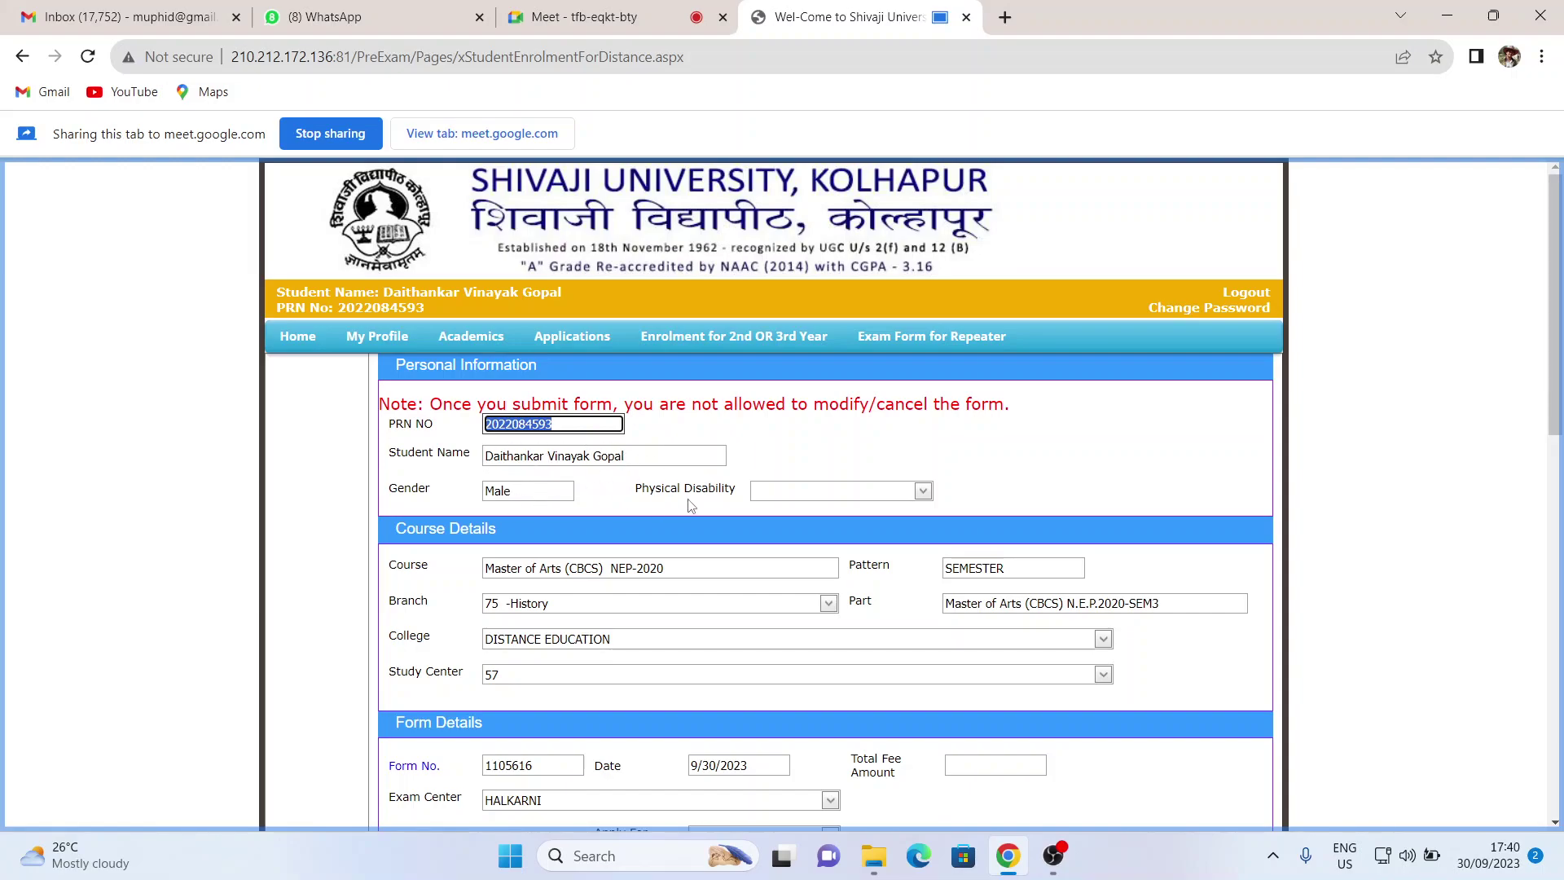
# - Tick SEC-3-Museums and Museology, History of Russia (1900 - 1950) and Economic History of 19th Century India in SEM3
pyautogui.scroll(-3, 778, 509)
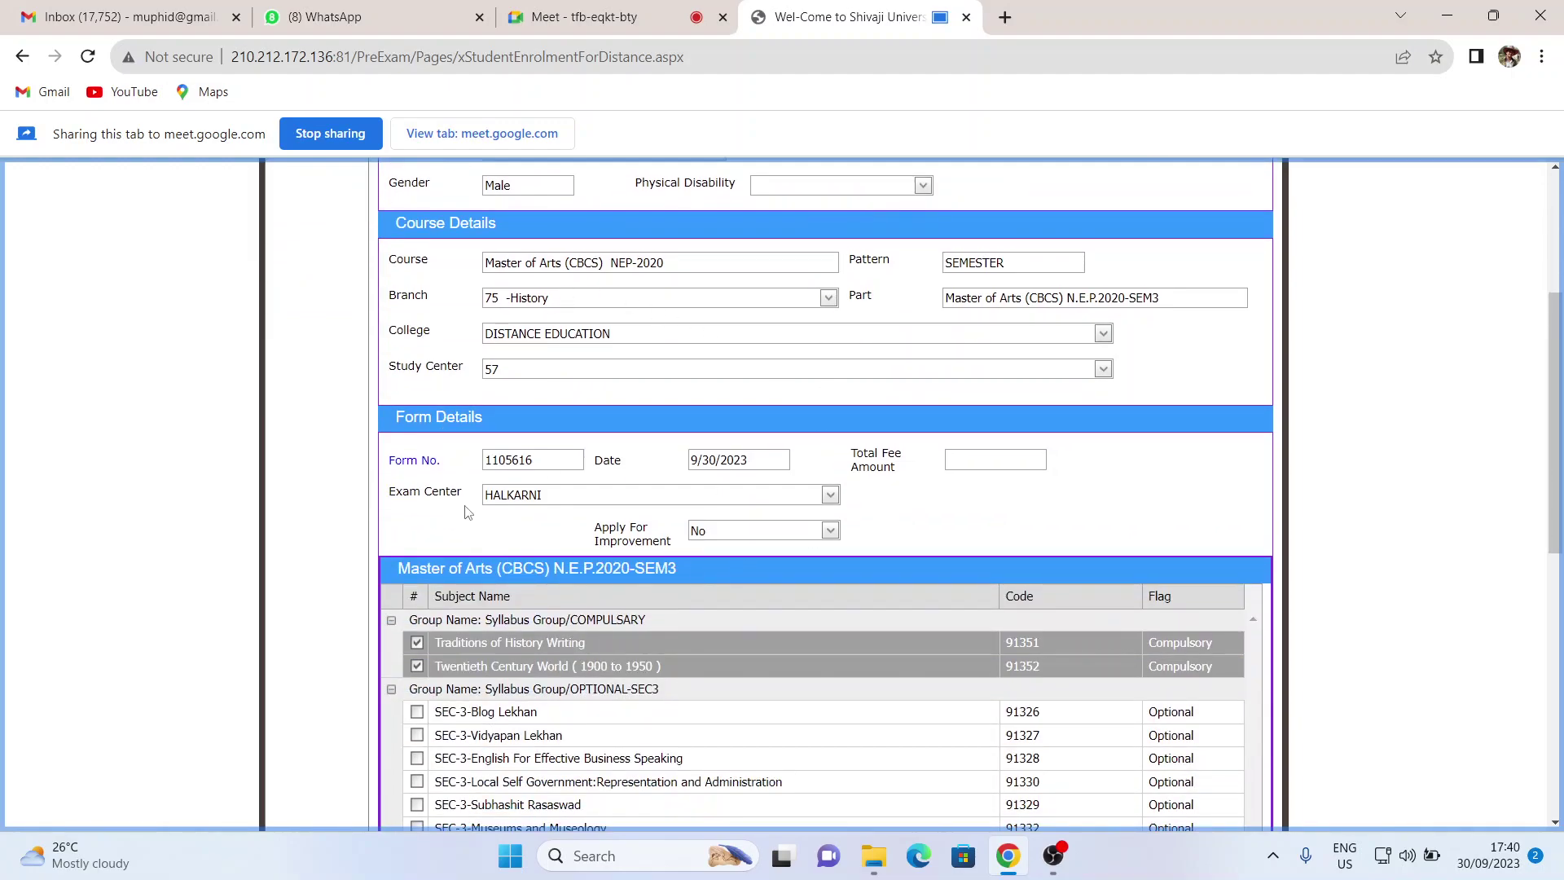
pyautogui.scroll(-1, 672, 522)
pyautogui.scroll(2, 724, 390)
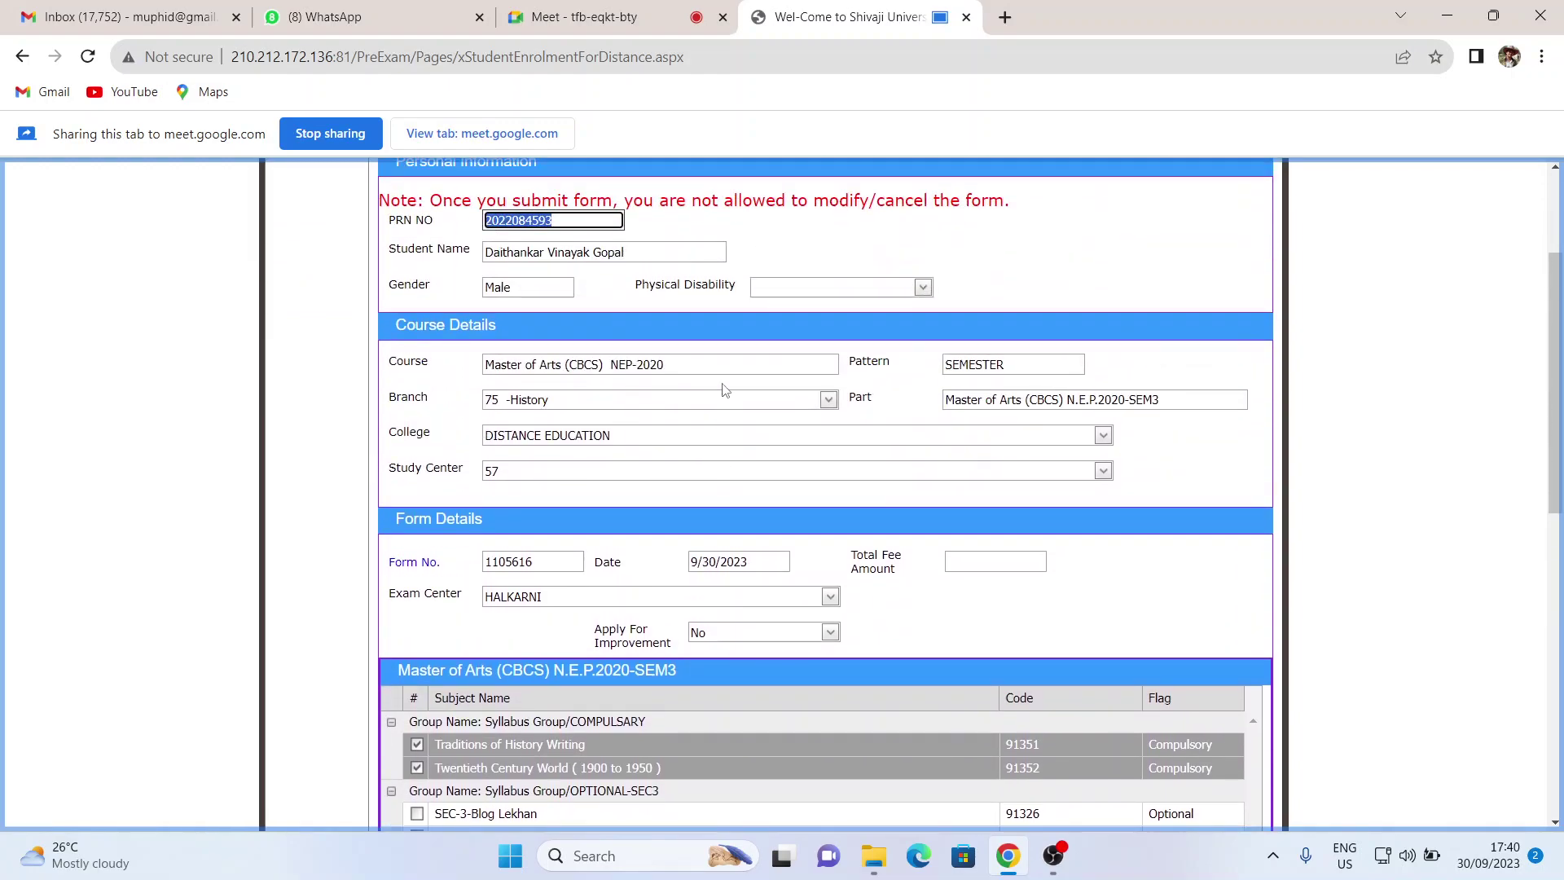
pyautogui.scroll(-4, 725, 391)
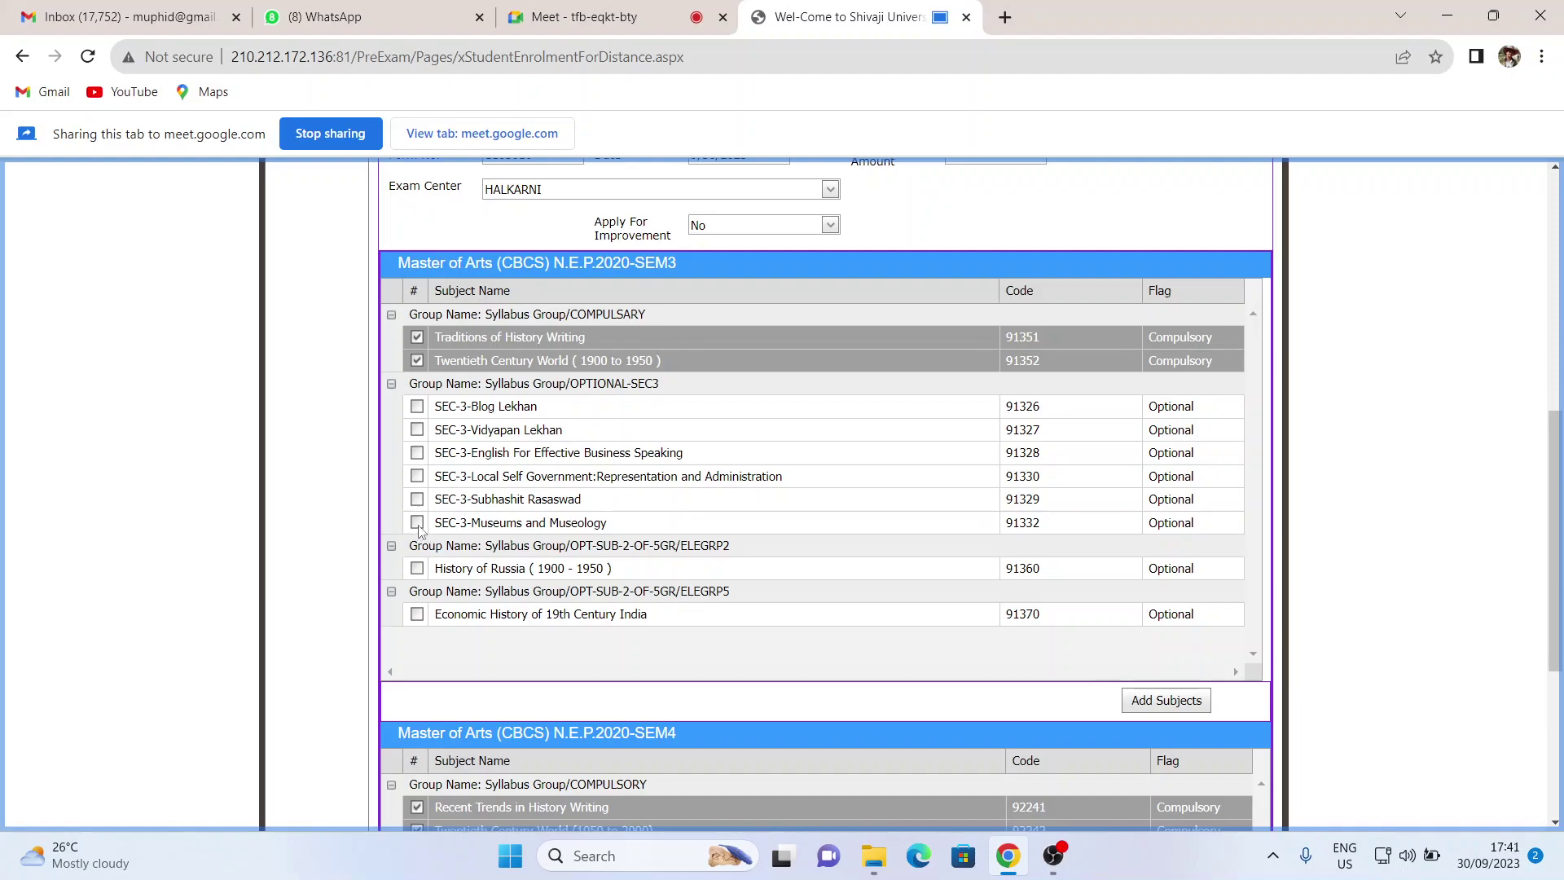
pyautogui.click(417, 523)
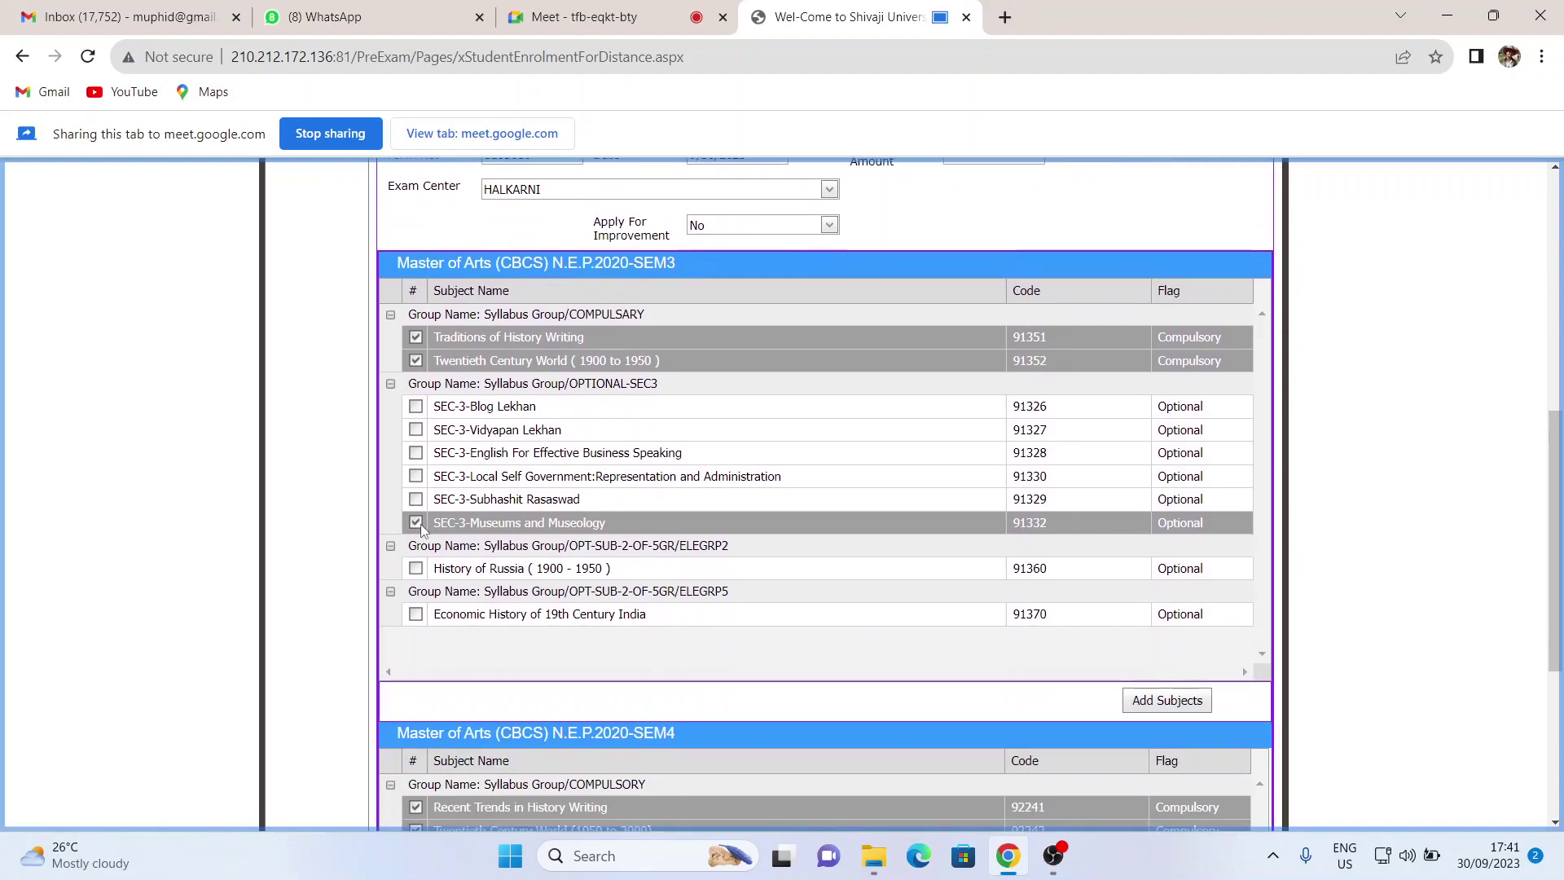
pyautogui.scroll(-1, 666, 544)
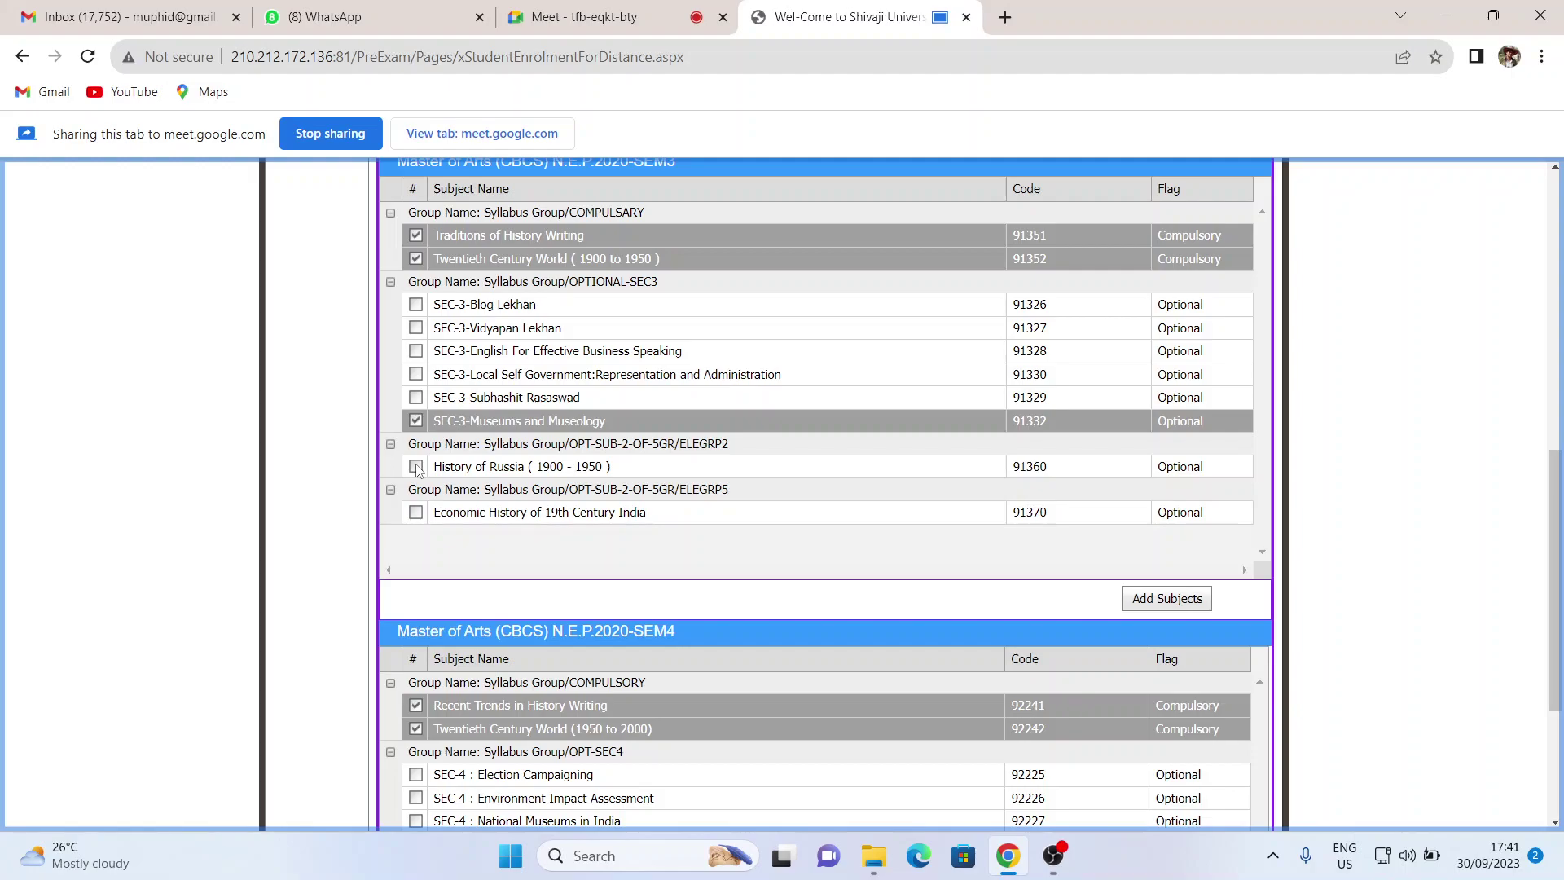
pyautogui.click(417, 468)
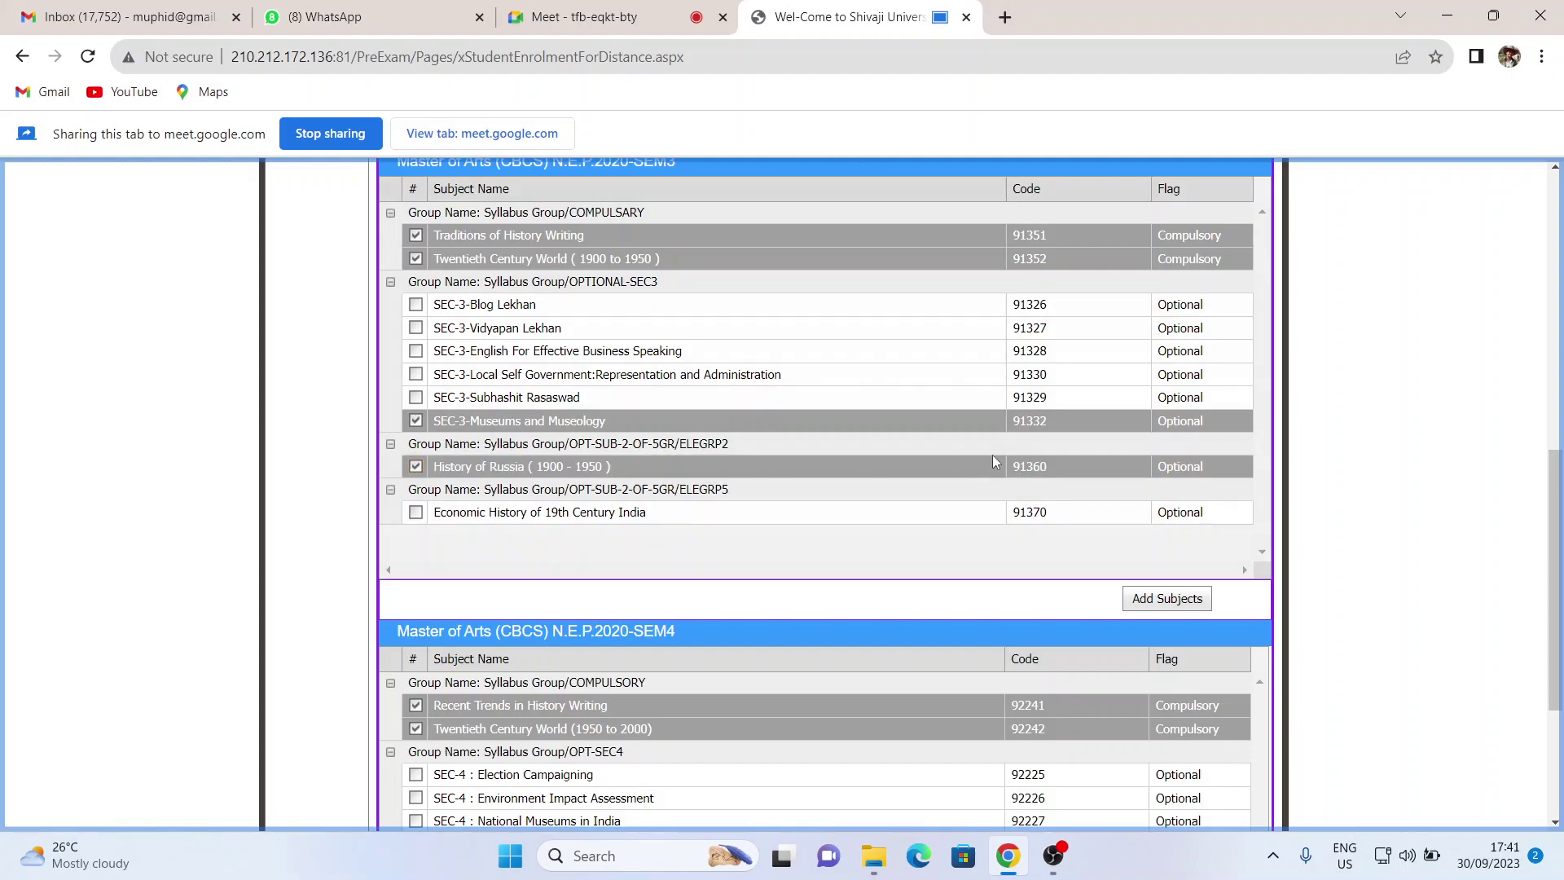
pyautogui.click(416, 513)
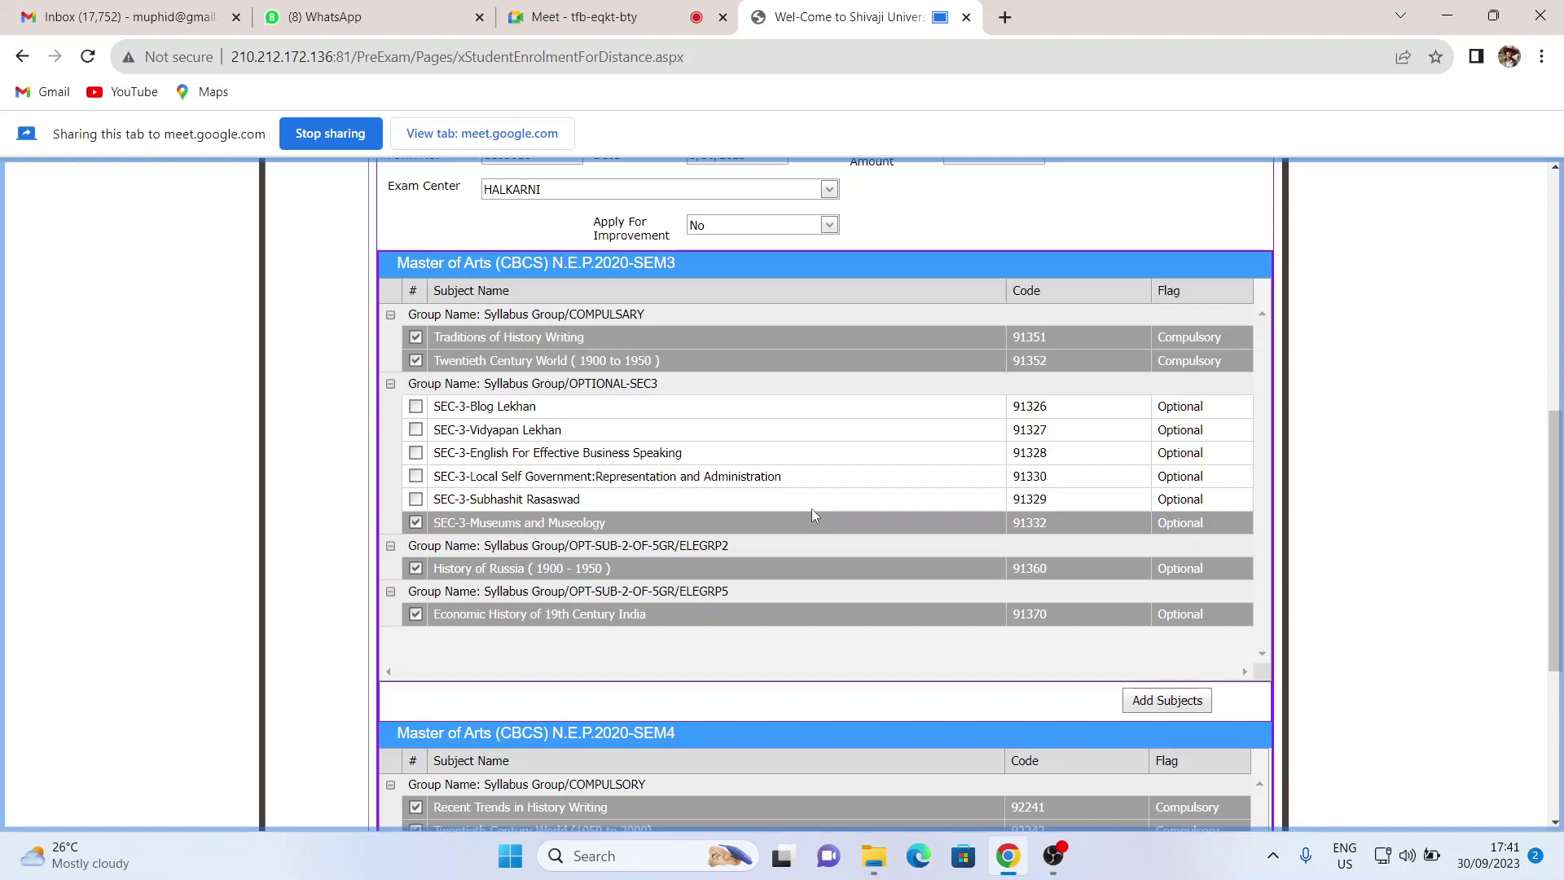
pyautogui.scroll(-2, 824, 525)
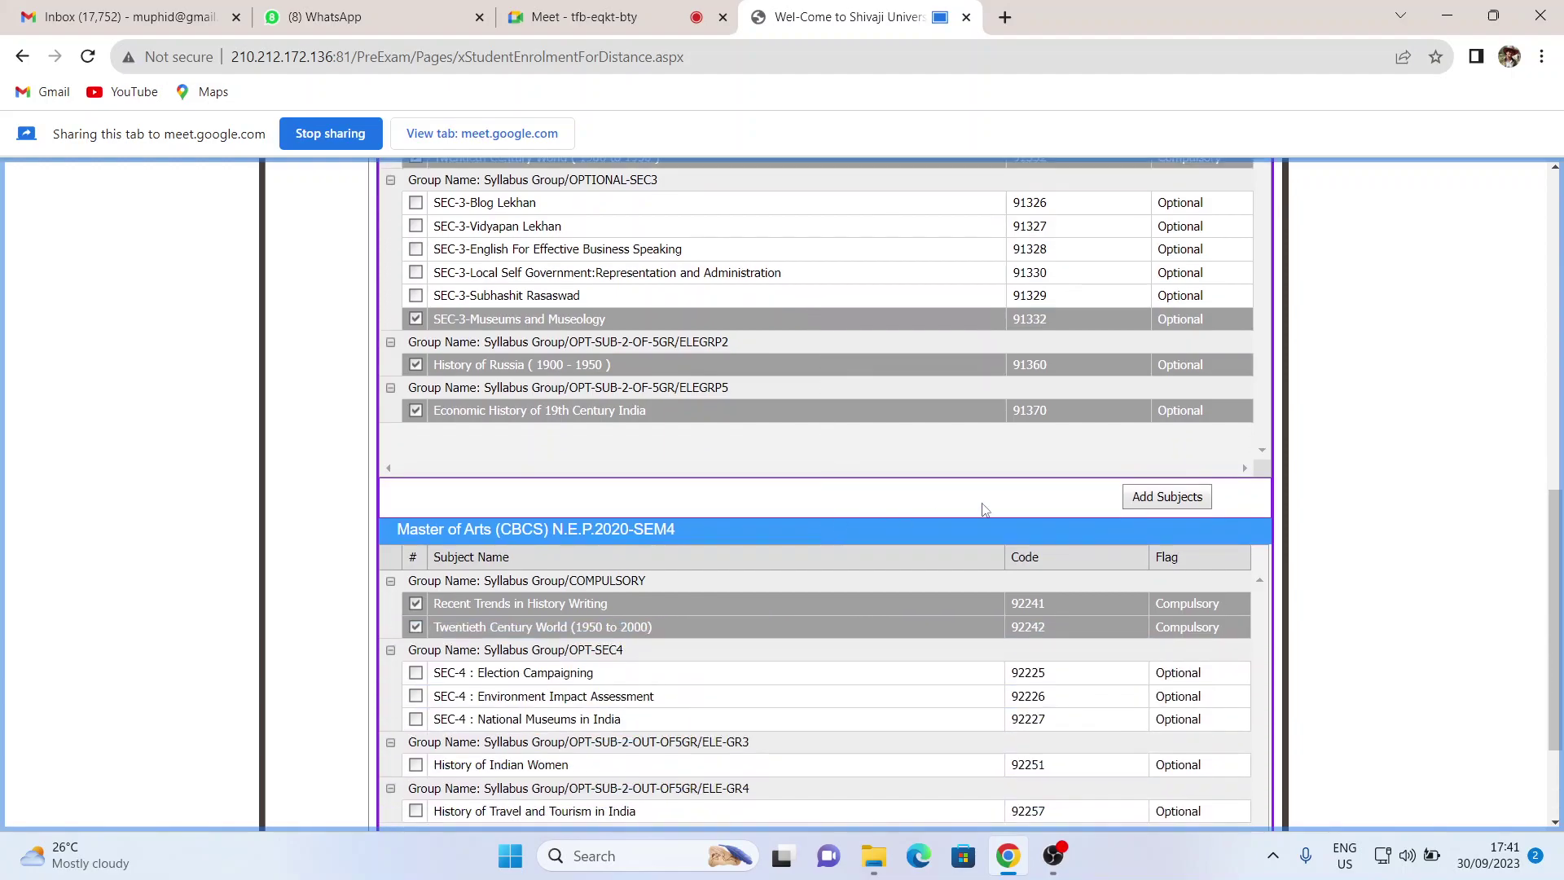
# - Add the SEM3 subjects and dismiss the 'Record saved successfully' alert
pyautogui.click(1179, 498)
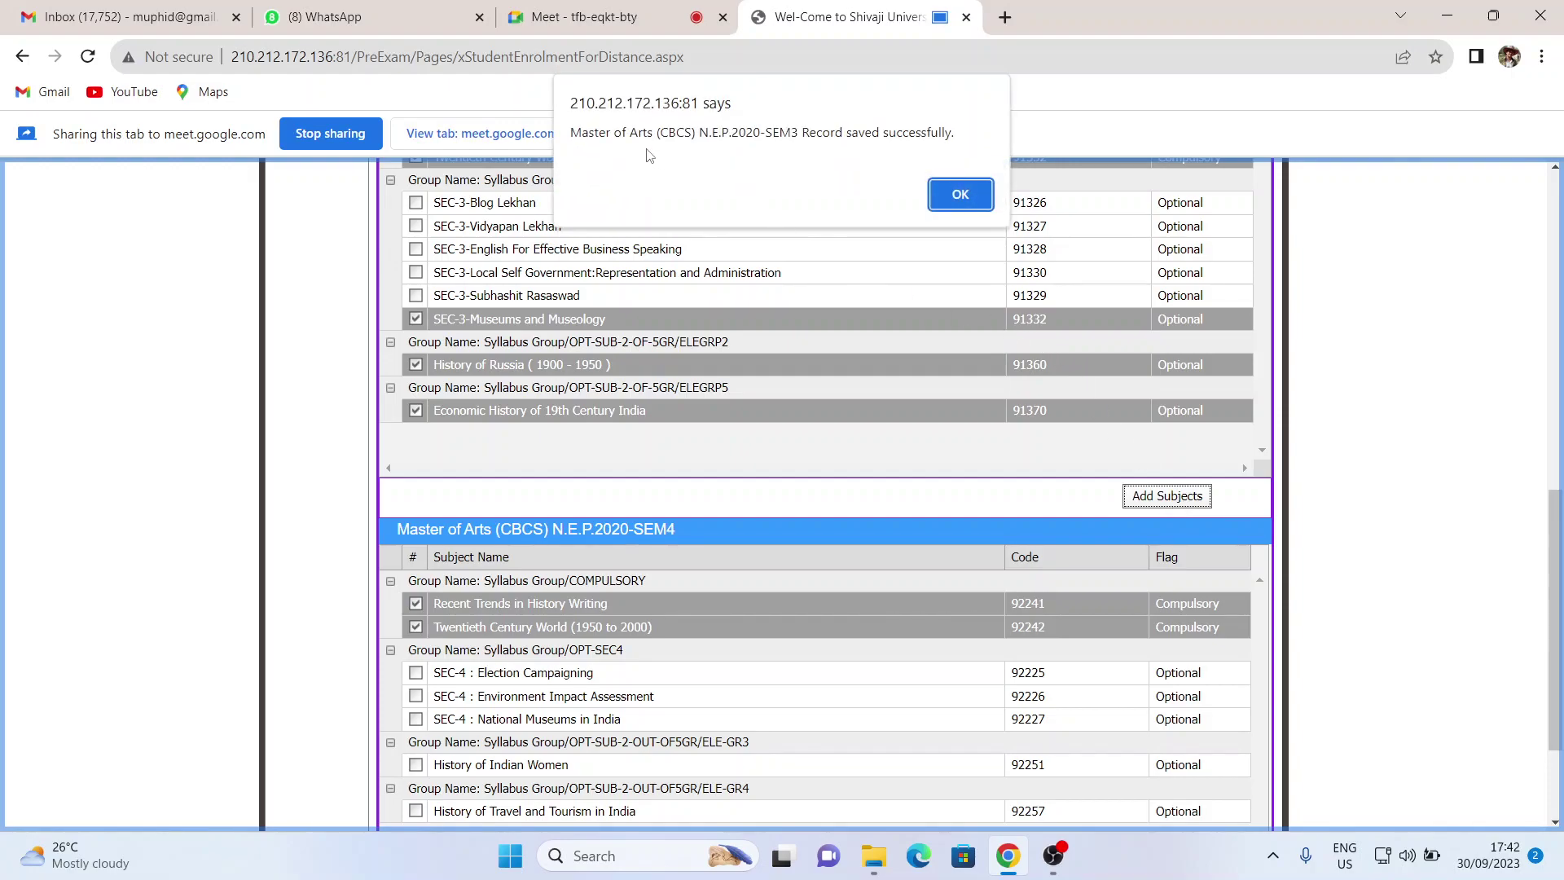
pyautogui.moveTo(573, 132); pyautogui.dragTo(957, 132)
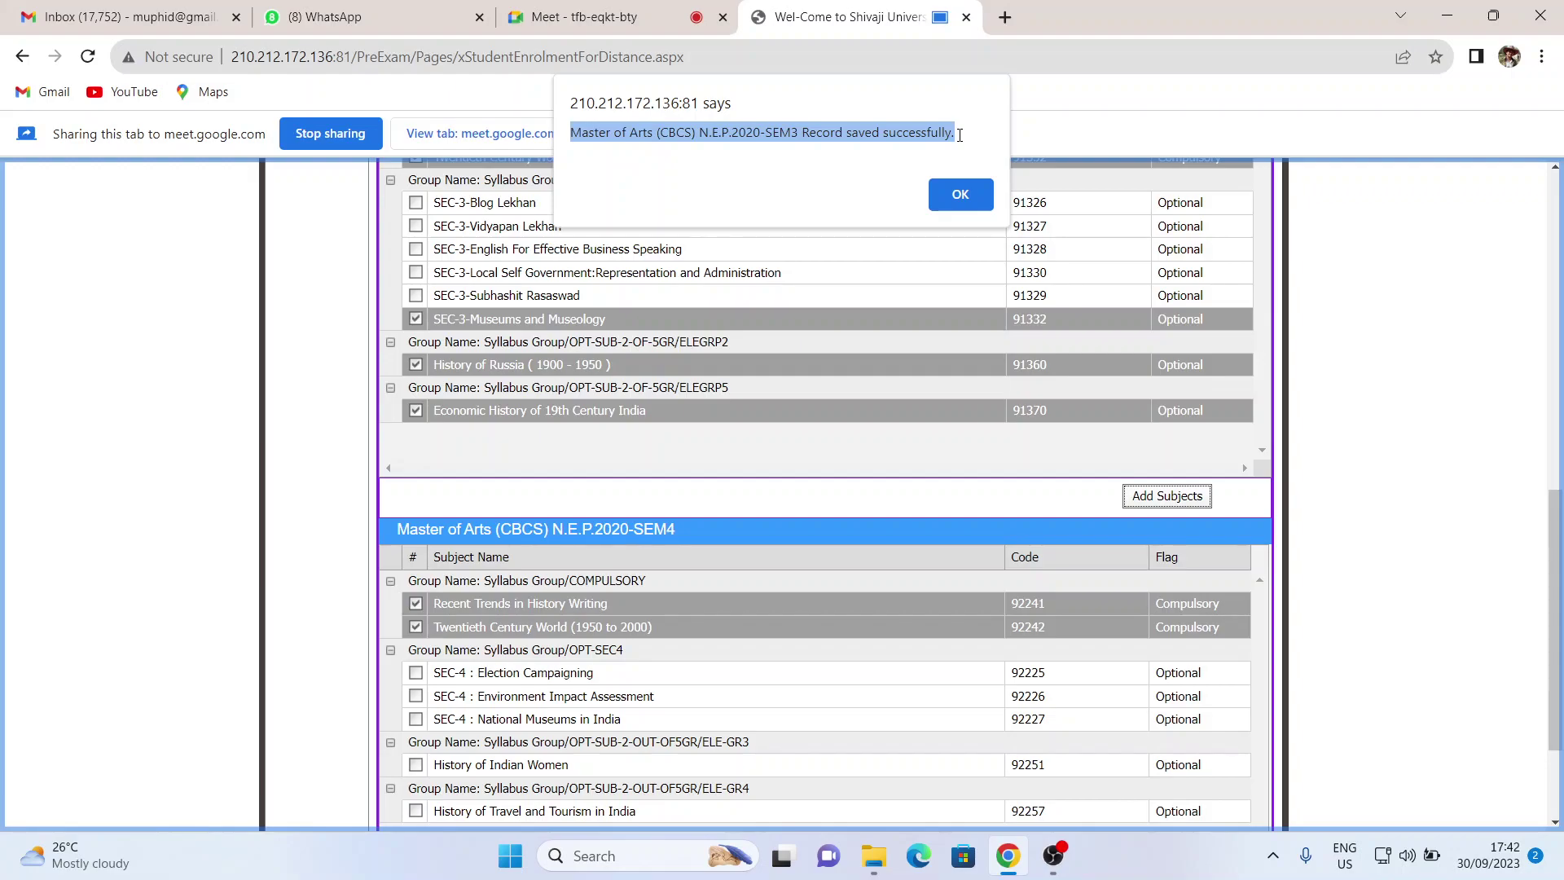
pyautogui.click(966, 195)
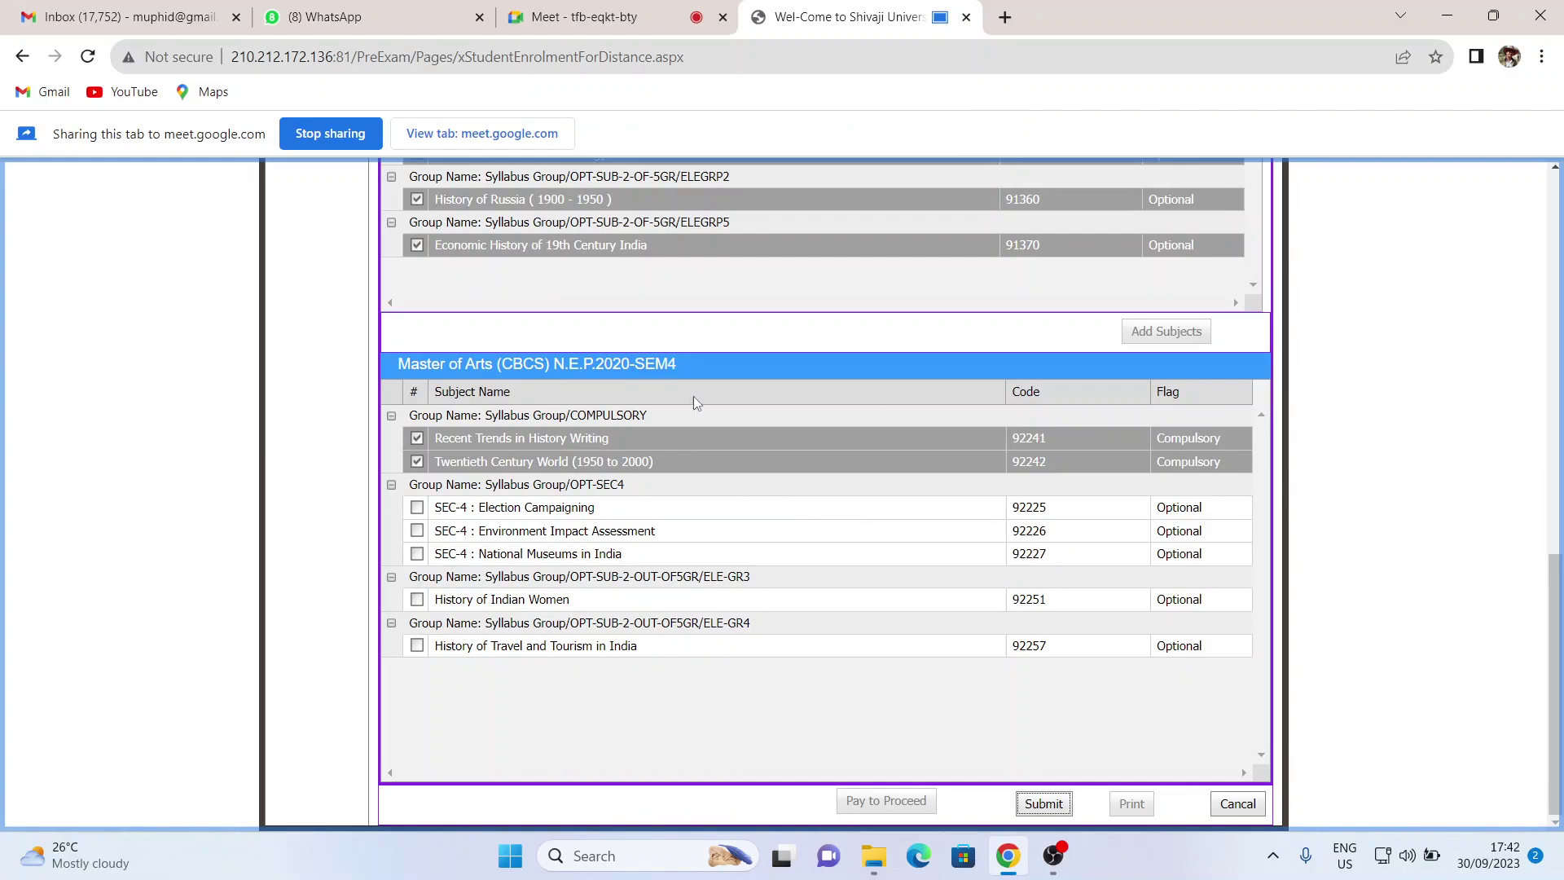
# - Review the enrolment form and highlight the SEM3 heading text
pyautogui.scroll(5, 682, 413)
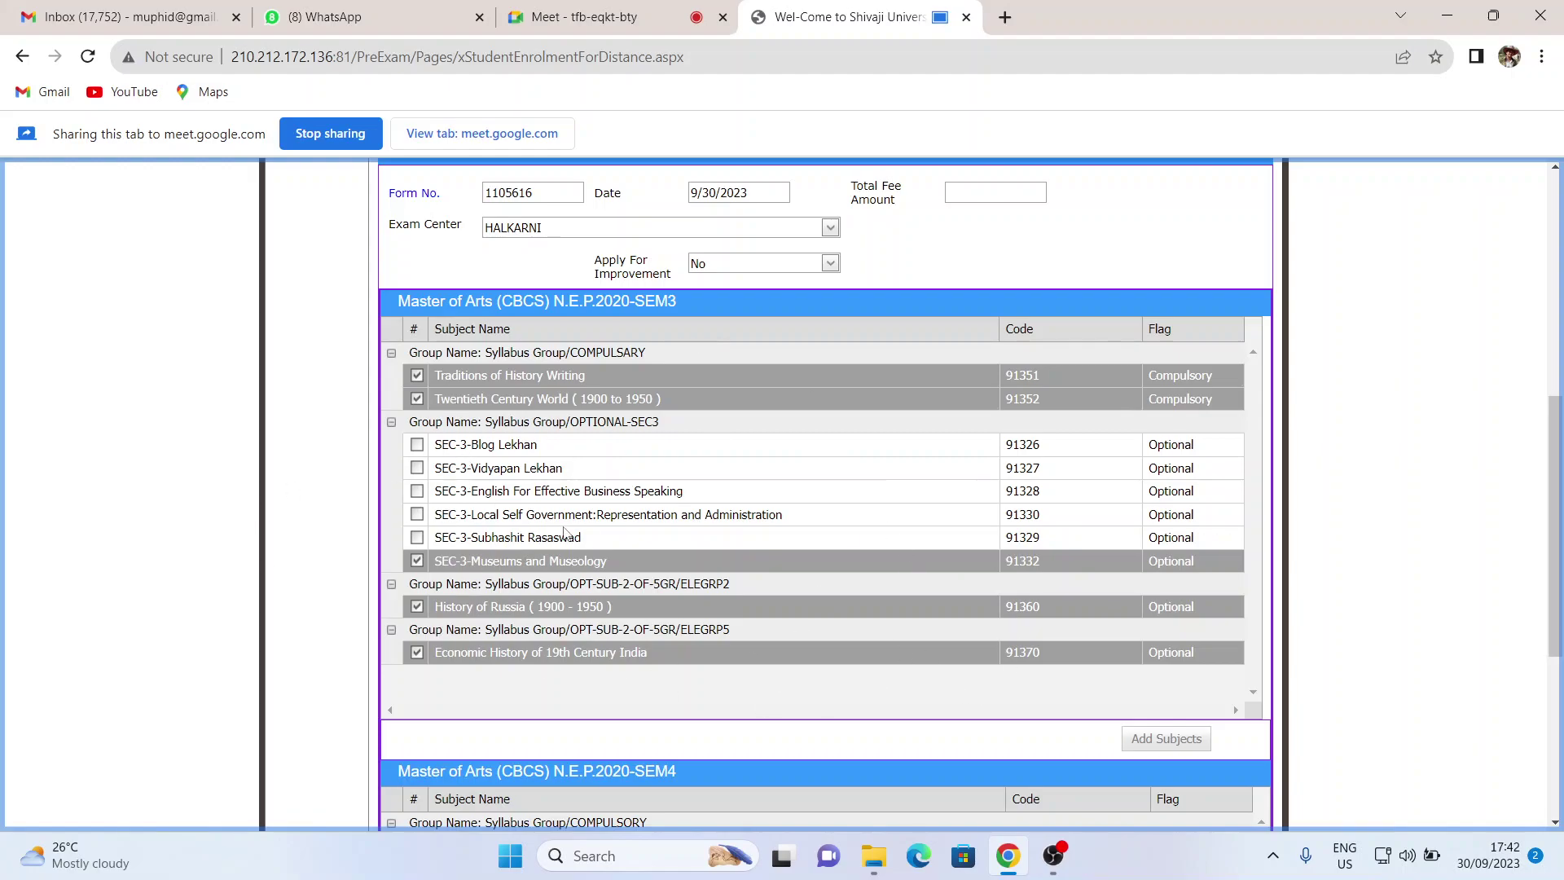
pyautogui.scroll(-3, 567, 530)
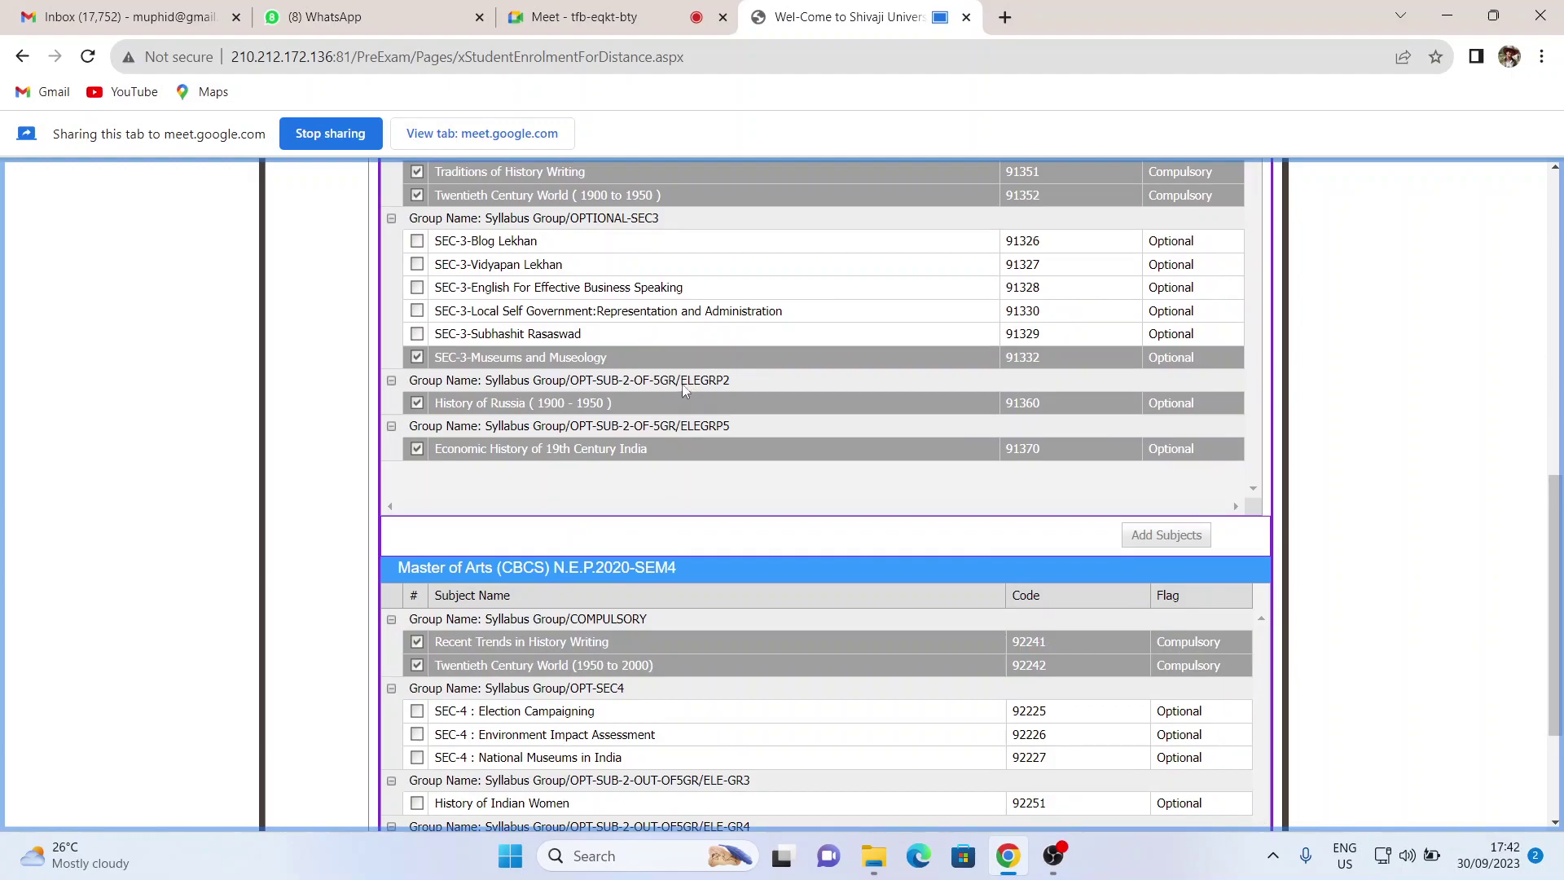
pyautogui.scroll(3, 379, 386)
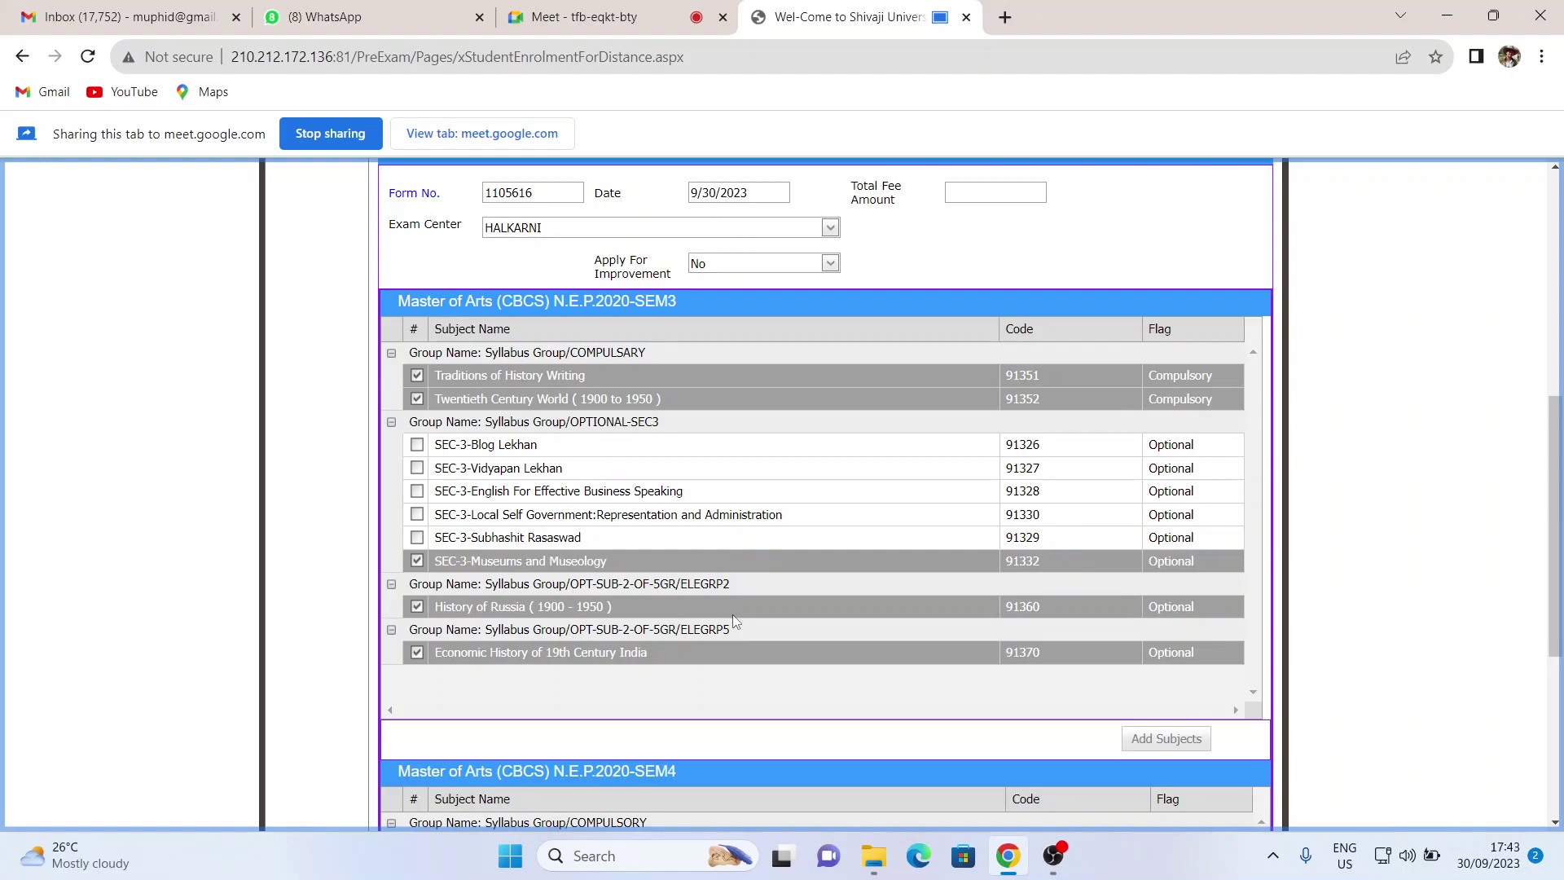
pyautogui.scroll(-3, 652, 327)
pyautogui.scroll(3, 652, 321)
pyautogui.moveTo(682, 300); pyautogui.dragTo(394, 300)
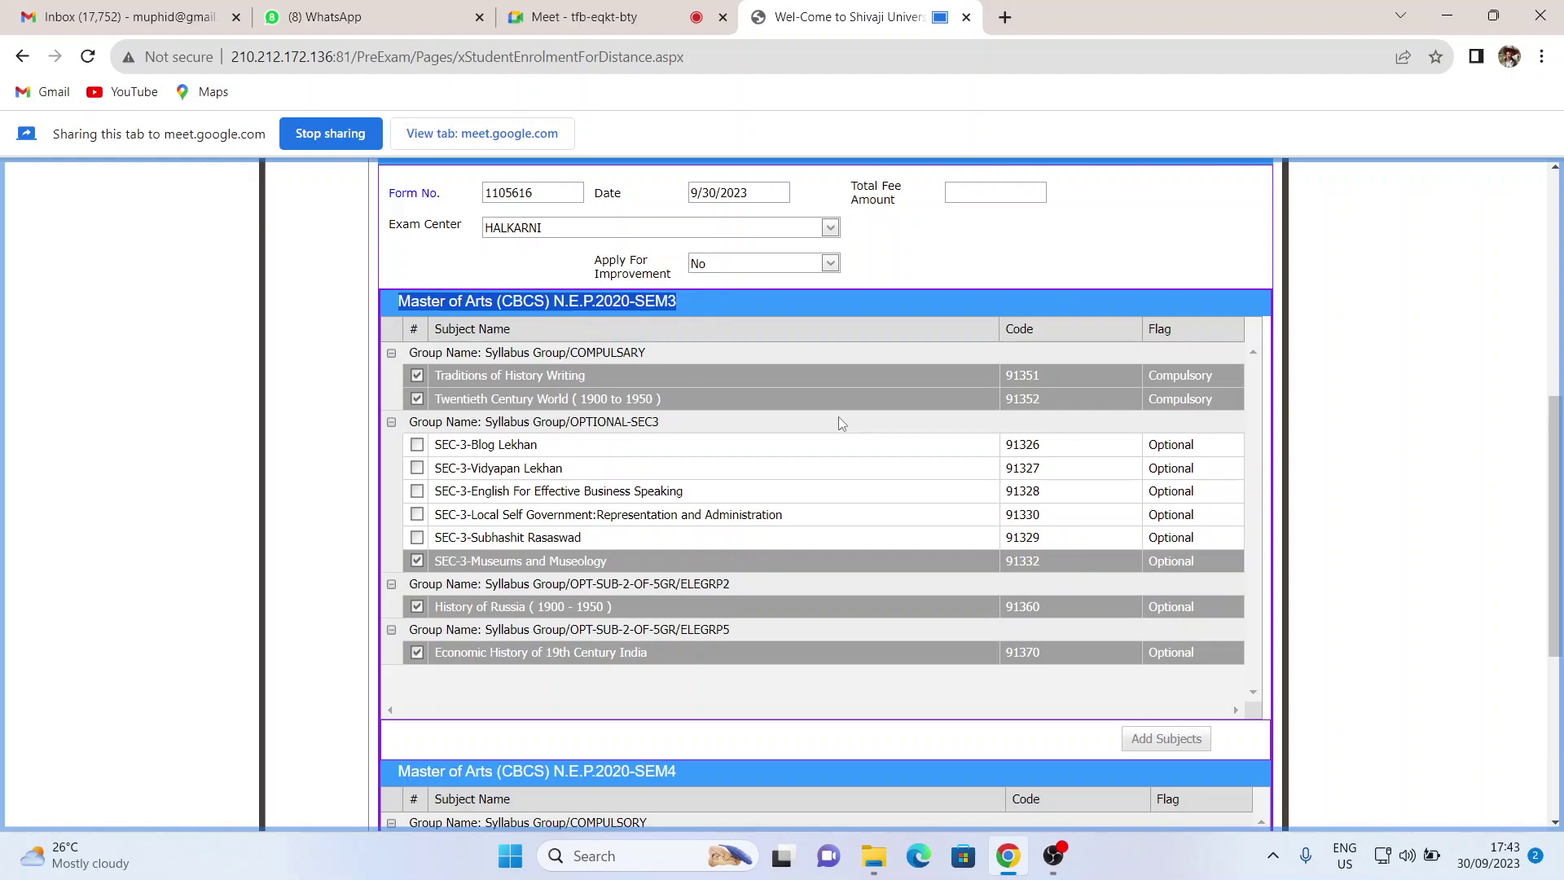
pyautogui.scroll(-5, 842, 422)
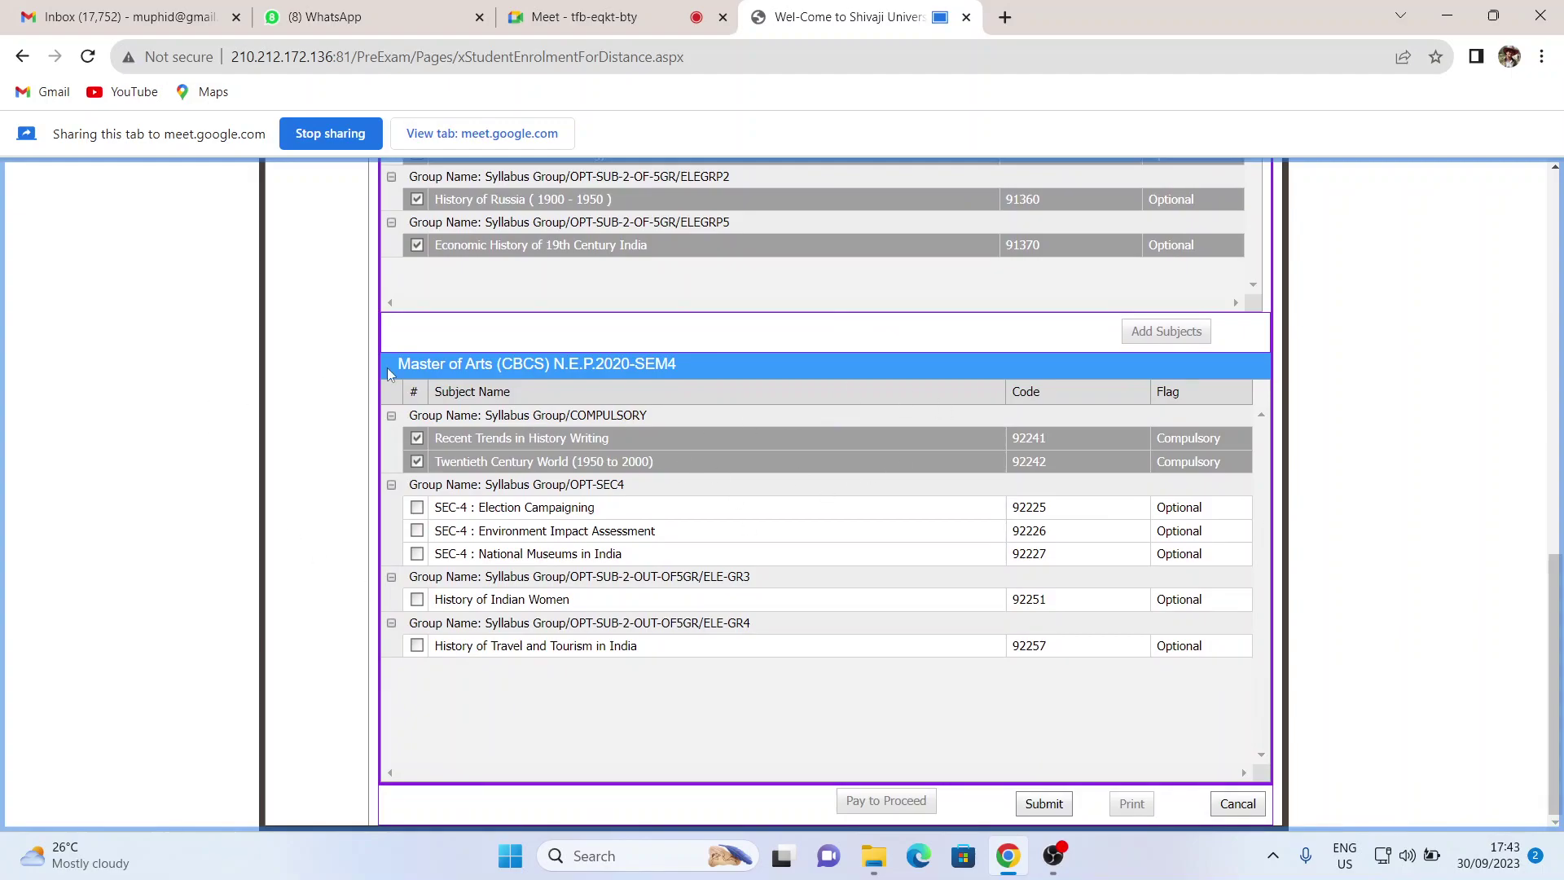
# - Tick National Museums in India, History of Indian Women and Travel and Tourism for SEM4, then submit
pyautogui.moveTo(394, 360); pyautogui.dragTo(681, 360)
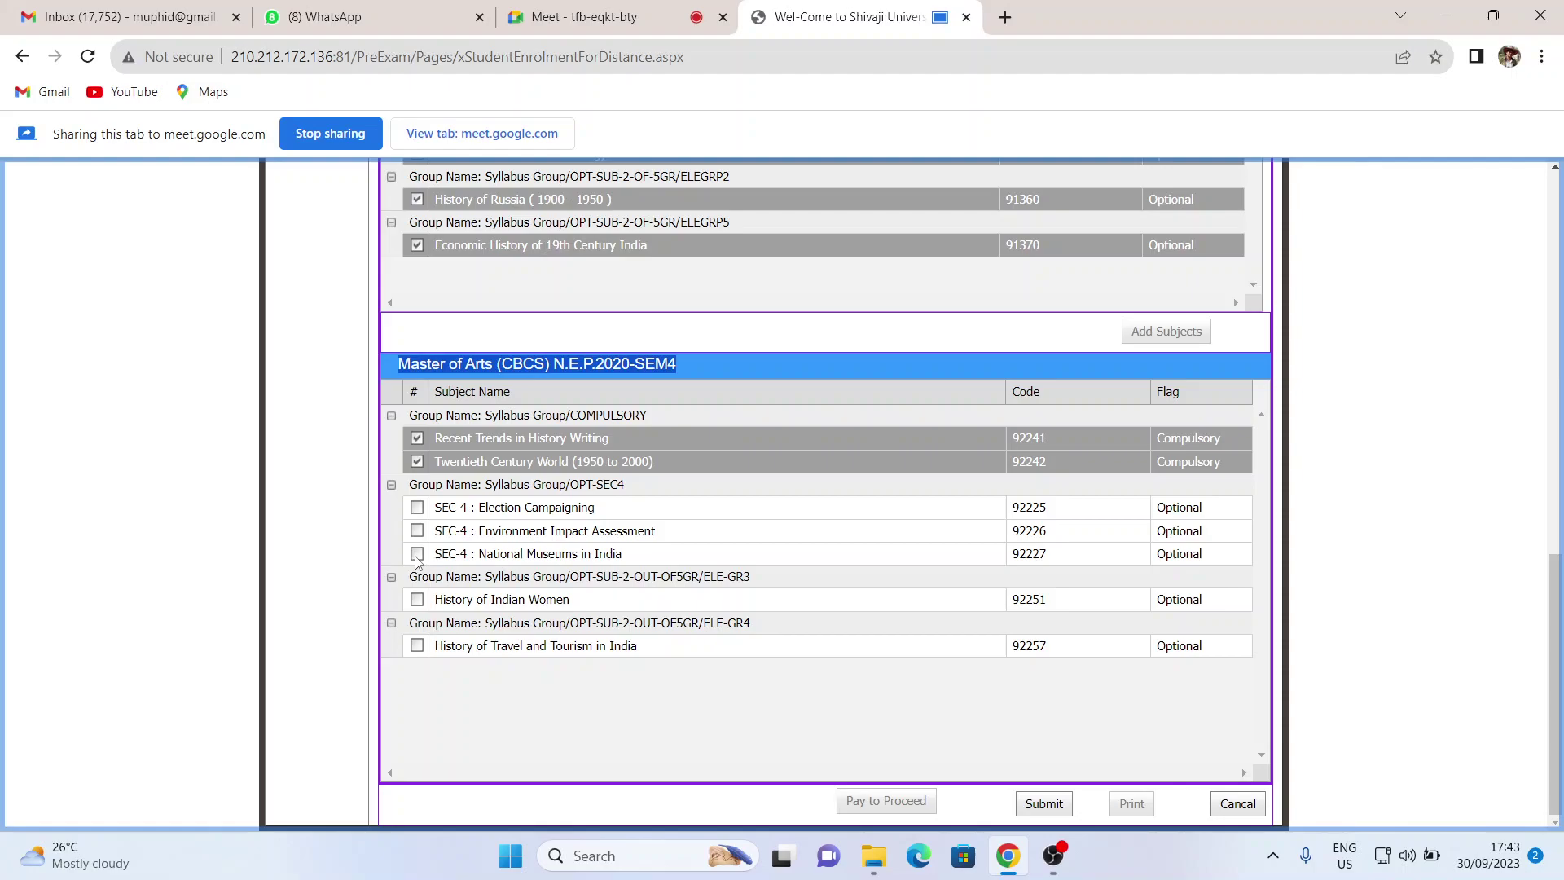
pyautogui.click(416, 554)
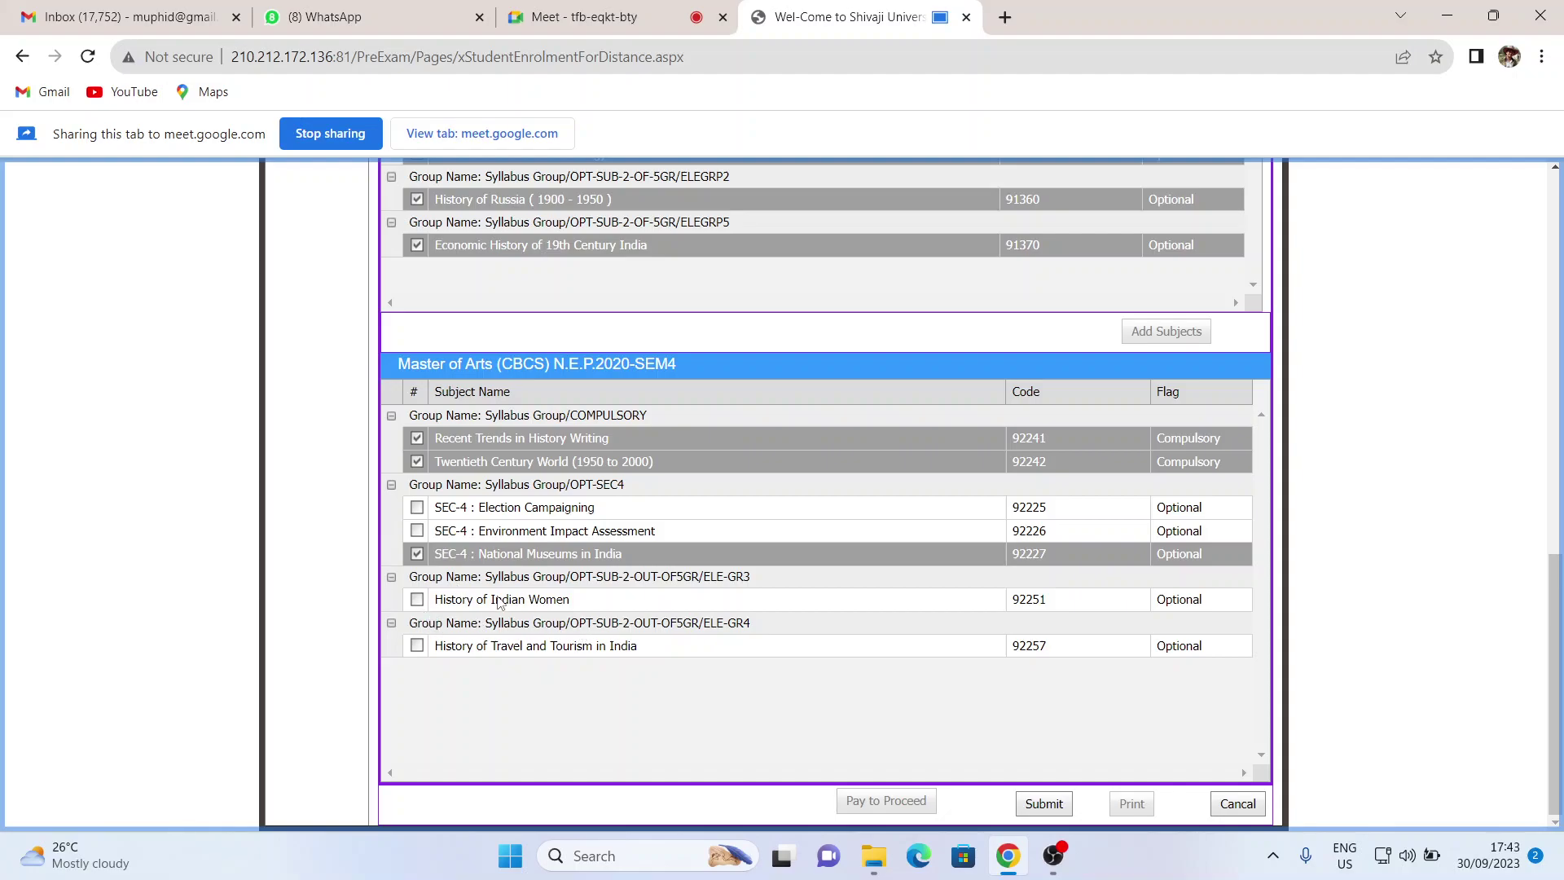
pyautogui.click(417, 601)
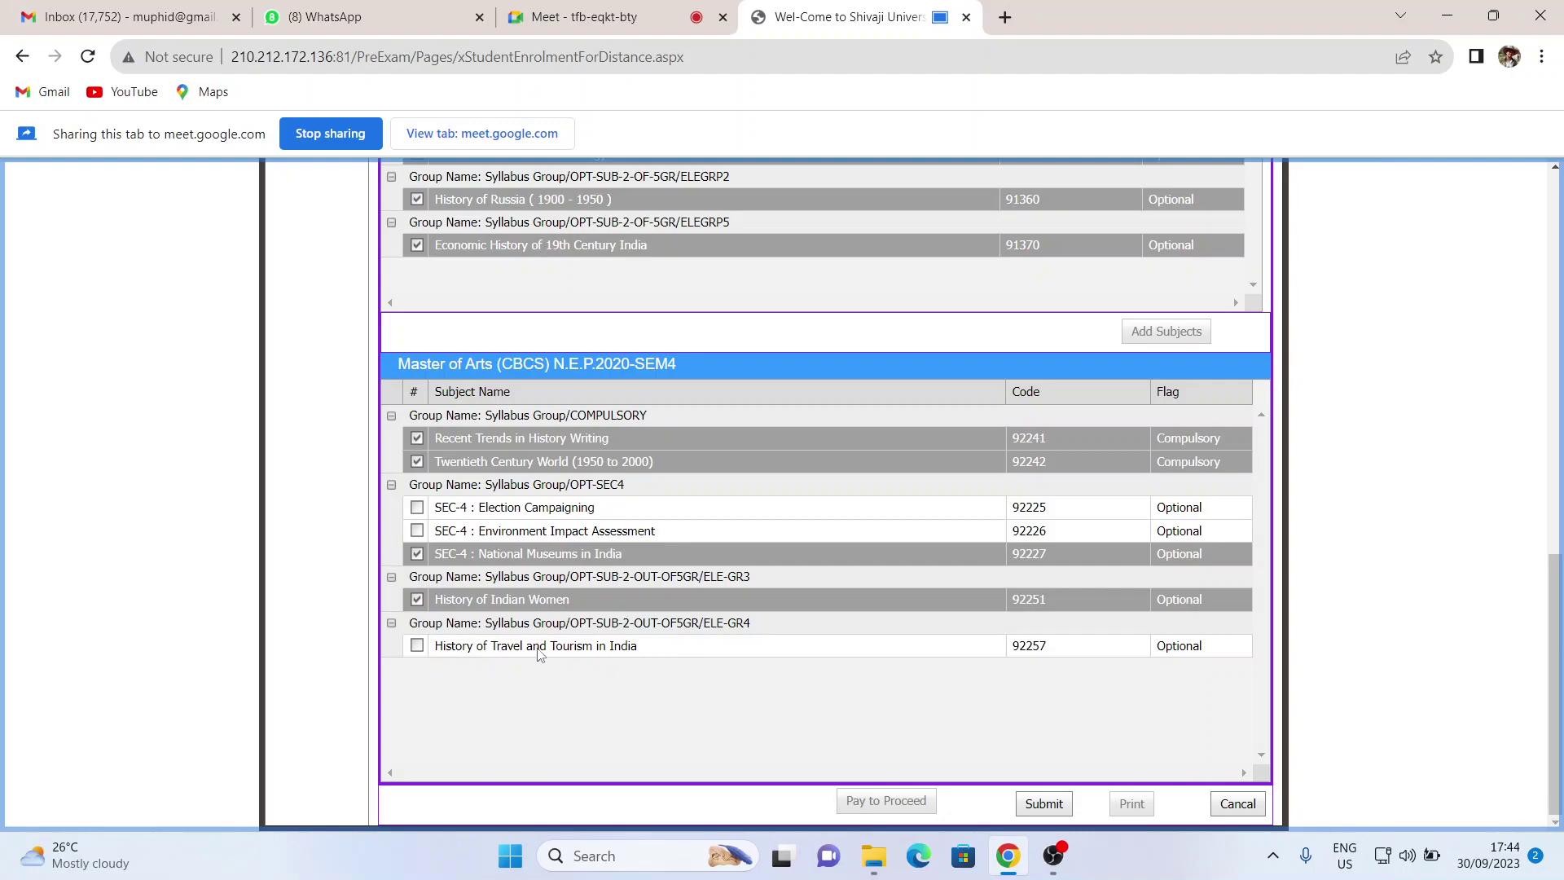
pyautogui.click(418, 645)
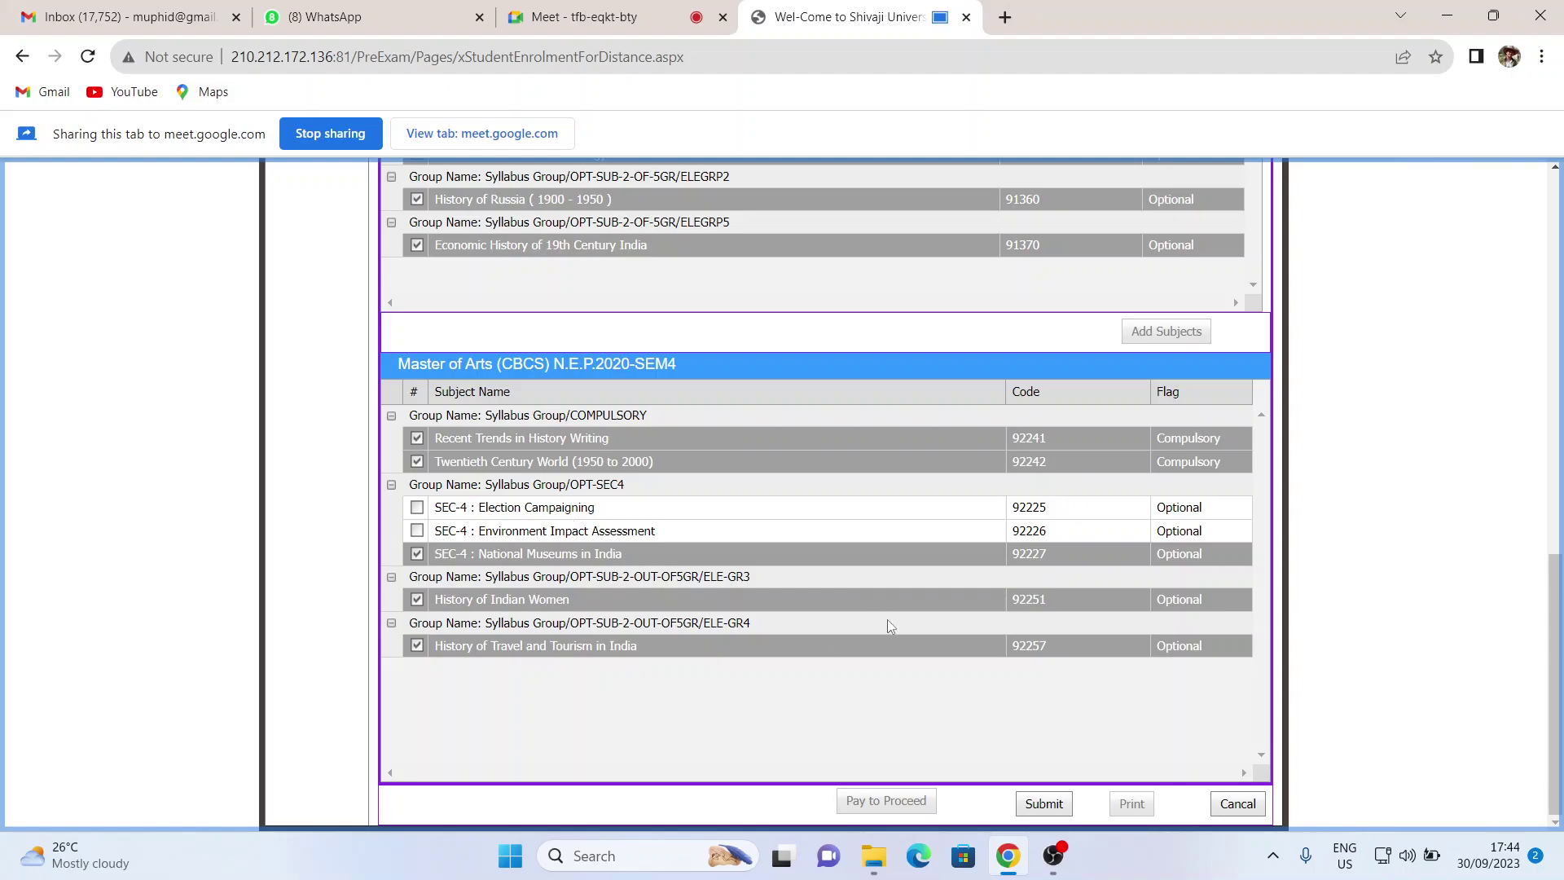
pyautogui.scroll(4, 887, 620)
pyautogui.scroll(-4, 888, 619)
pyautogui.click(1054, 805)
pyautogui.click(1050, 807)
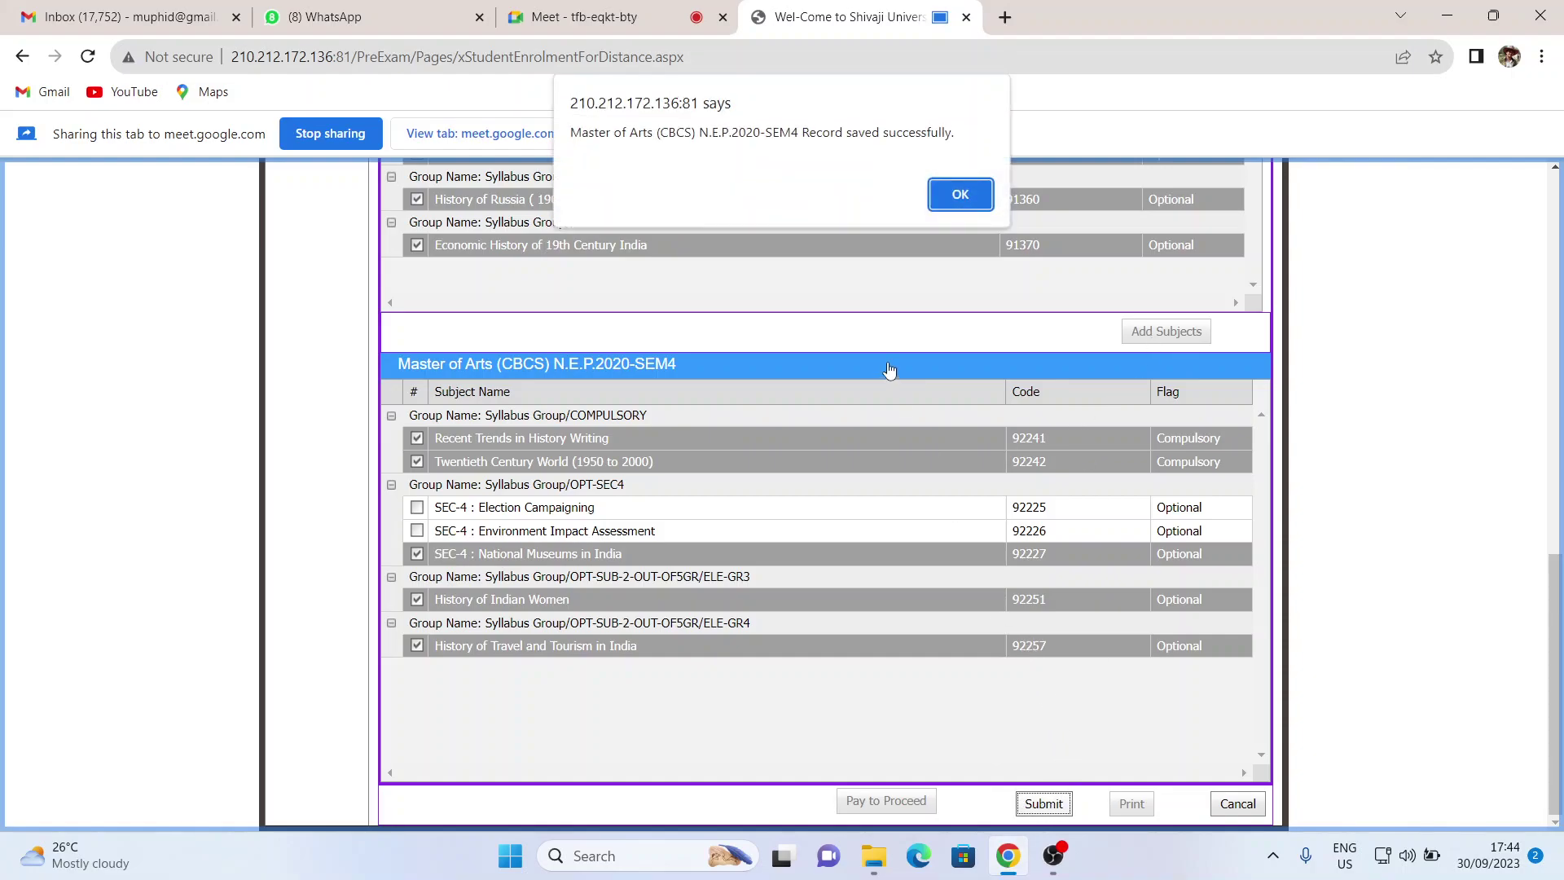
# - Dismiss the SEM4 'Record saved successfully' alert and print the enrolment application report
pyautogui.moveTo(953, 131); pyautogui.dragTo(562, 125)
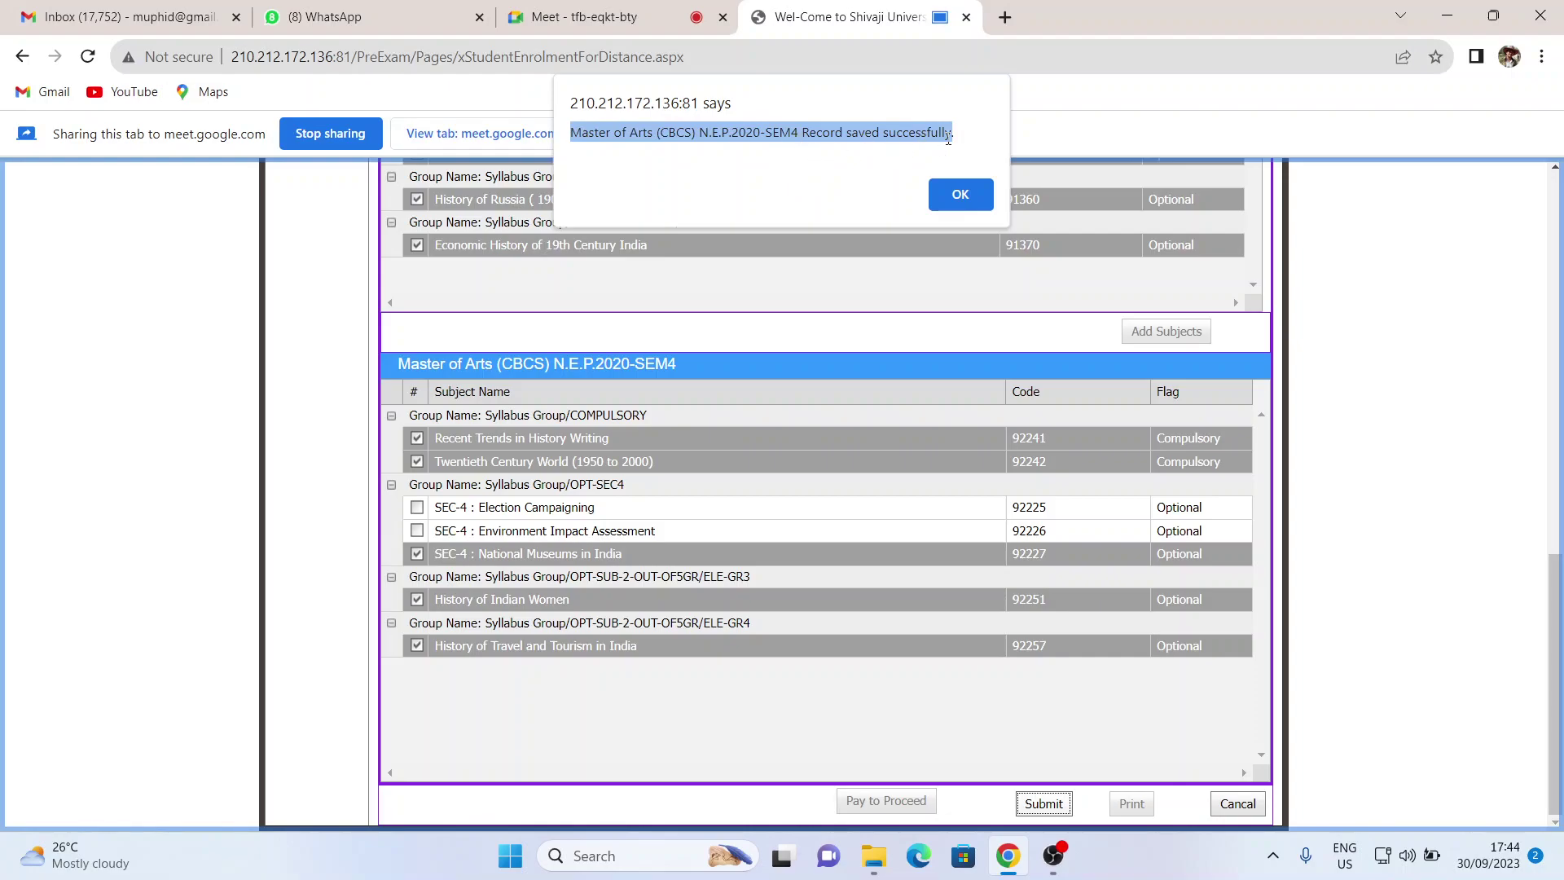
pyautogui.click(970, 210)
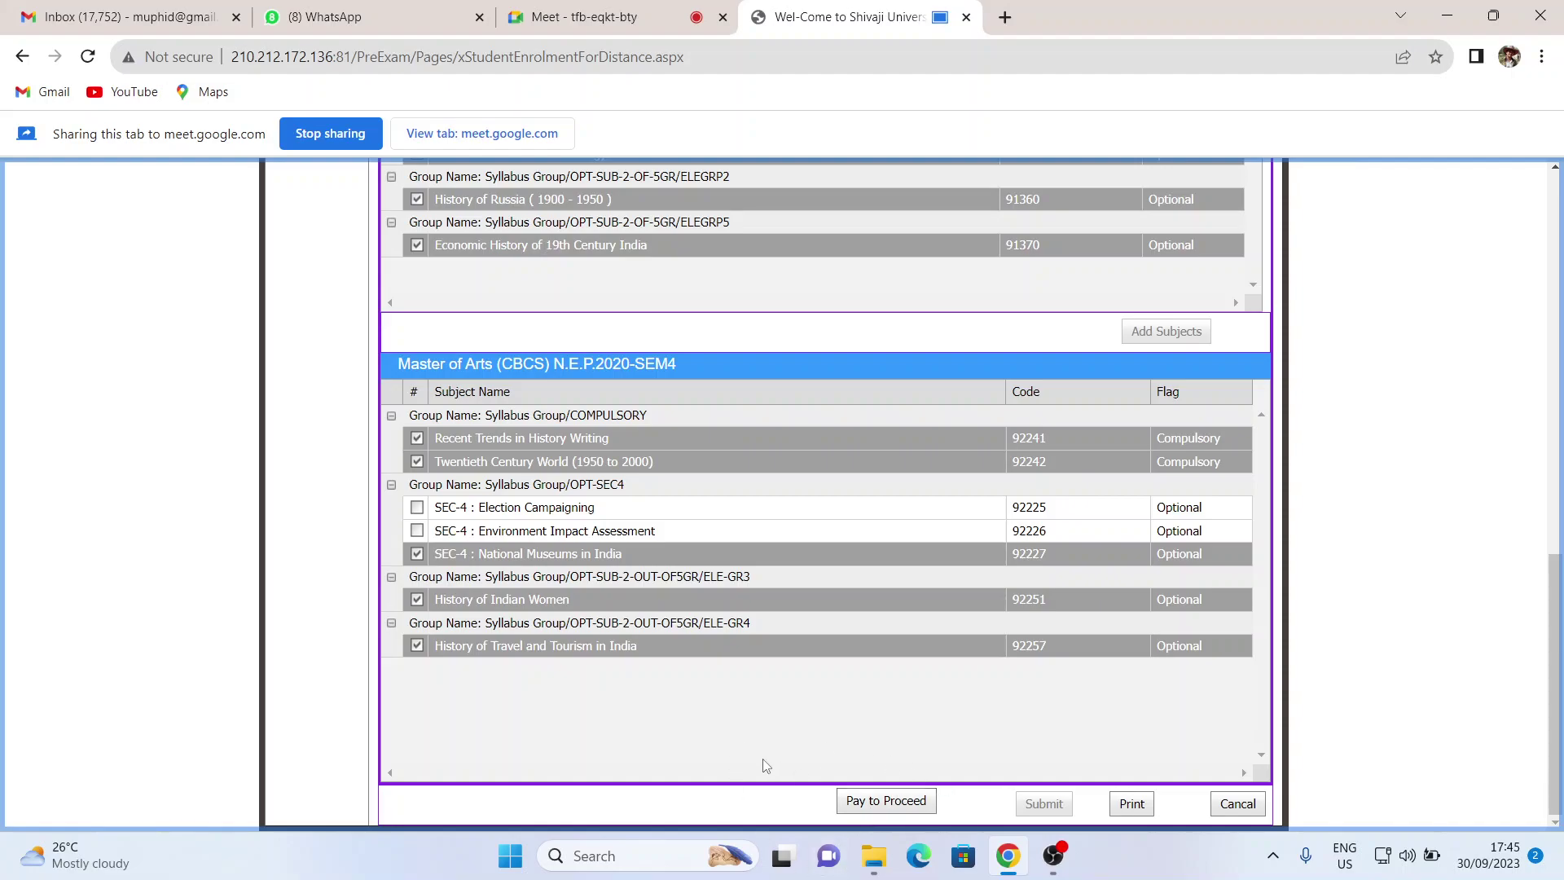
pyautogui.click(1132, 805)
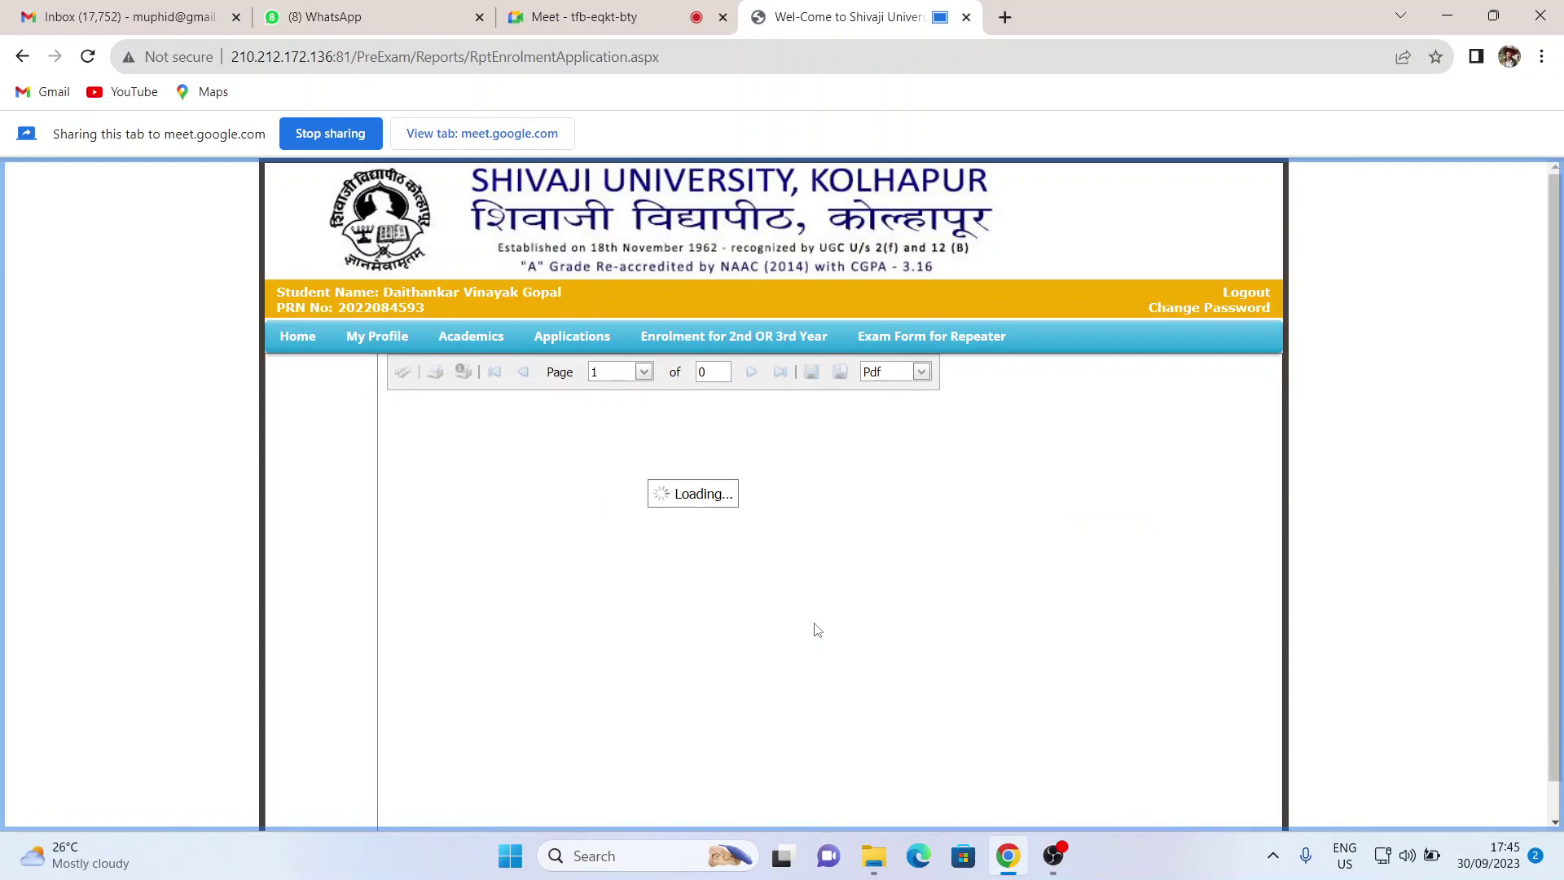
# - Scroll to Subject Details and highlight the P2S3 code of the first subject
pyautogui.scroll(-2, 817, 630)
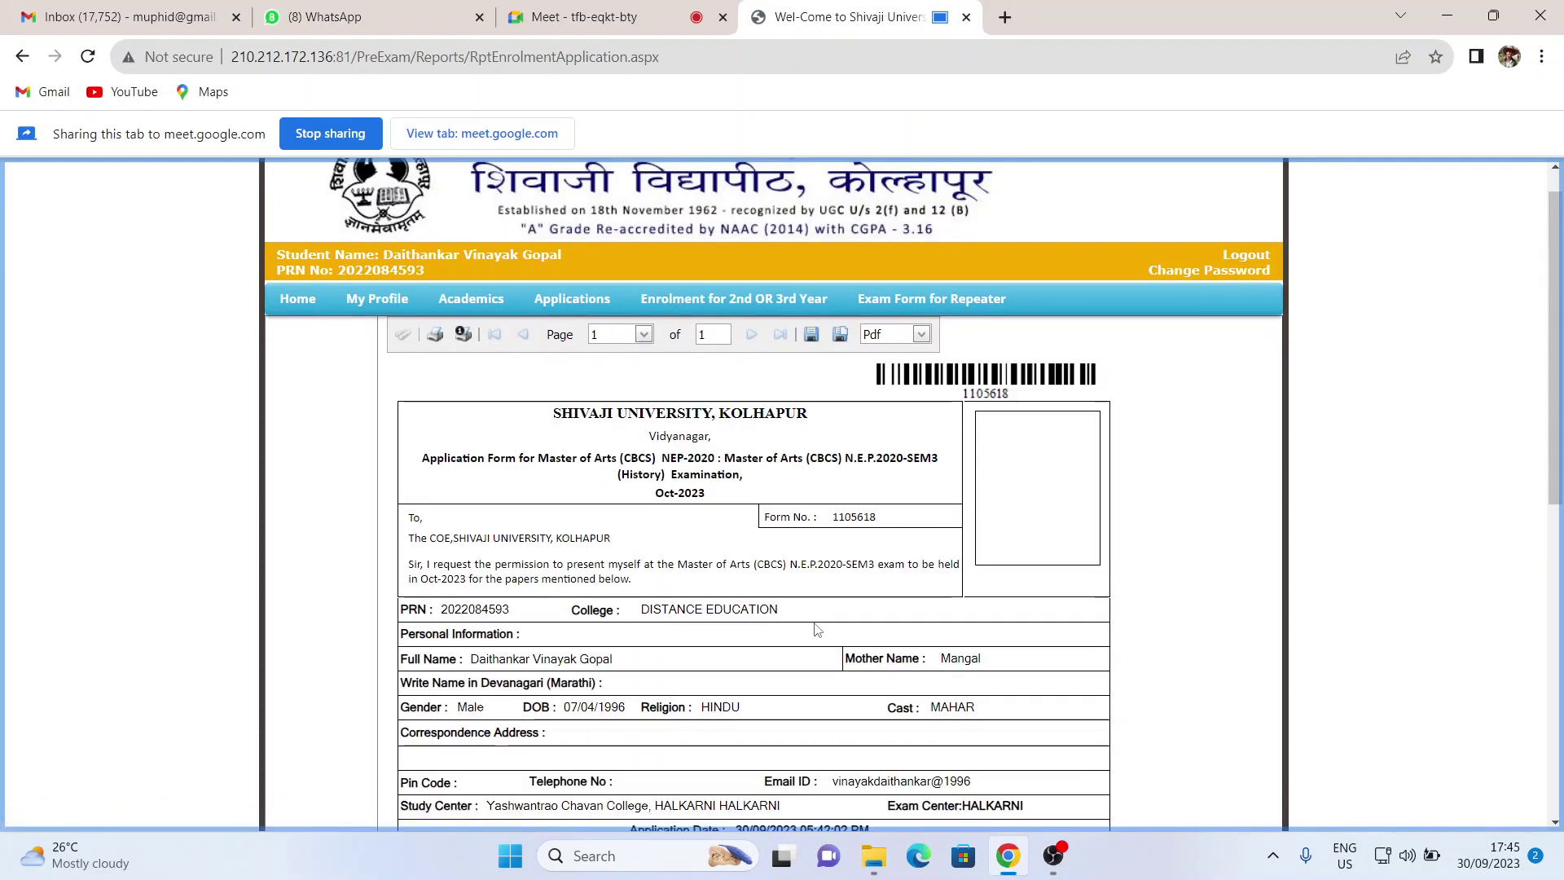
pyautogui.scroll(-5, 817, 630)
pyautogui.scroll(1, 818, 627)
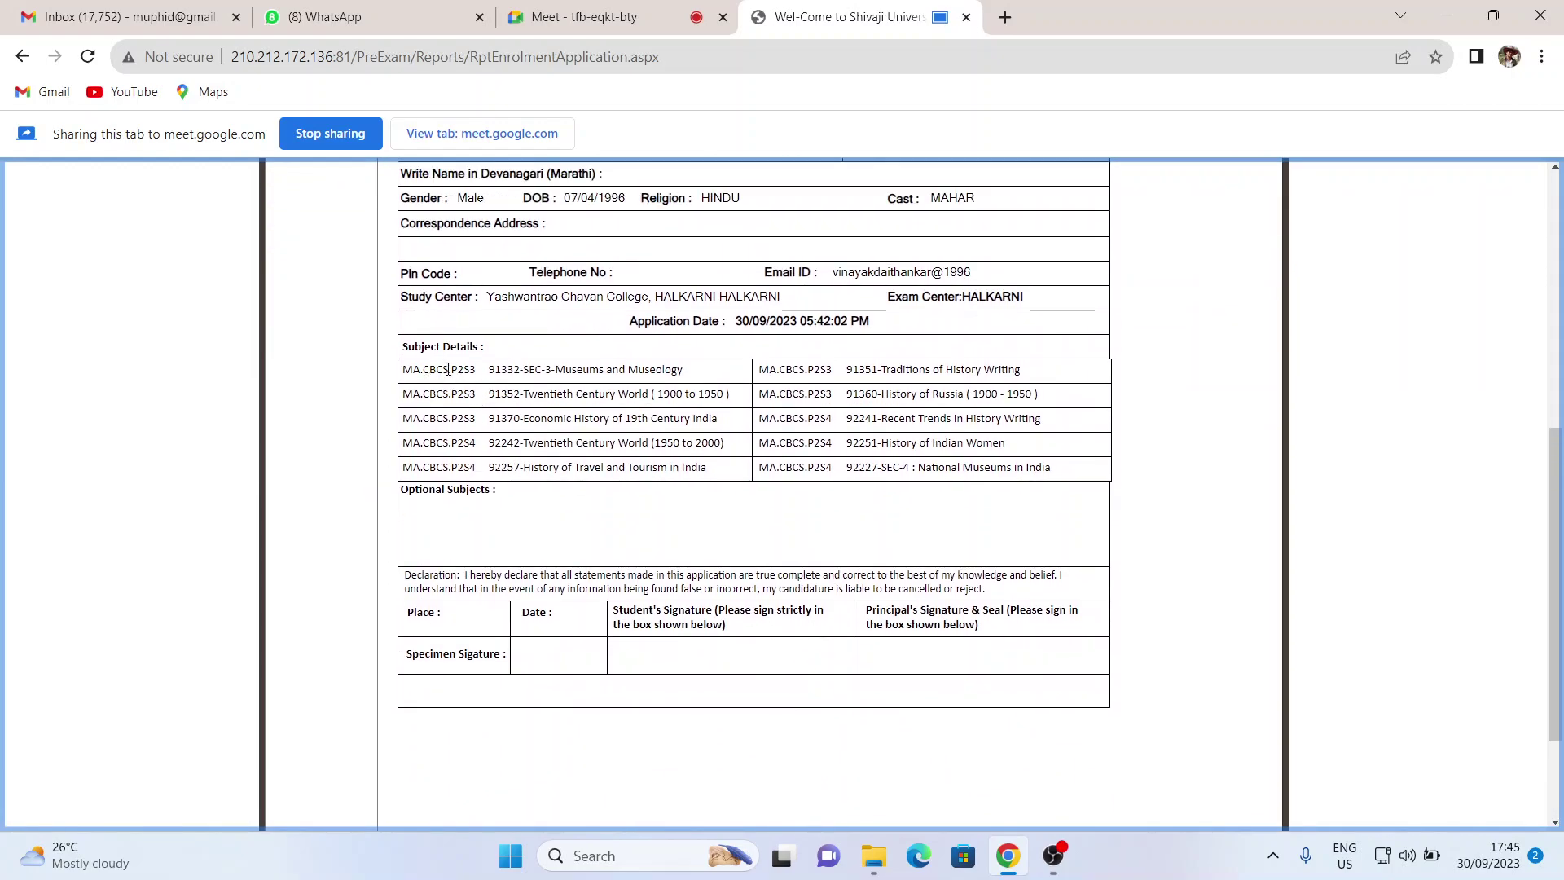
pyautogui.moveTo(451, 369)
pyautogui.mouseDown()
pyautogui.moveTo(477, 370)
pyautogui.moveTo(418, 371)
pyautogui.moveTo(450, 372)
pyautogui.mouseUp()
pyautogui.click(451, 373)
pyautogui.moveTo(452, 372); pyautogui.dragTo(464, 372)
pyautogui.moveTo(476, 372); pyautogui.dragTo(452, 372)
pyautogui.click(583, 389)
# - Highlight the SEM3 P2S3 subject rows, then the SEM4 P2S4 rows, and scroll back up
pyautogui.moveTo(402, 369); pyautogui.dragTo(618, 440)
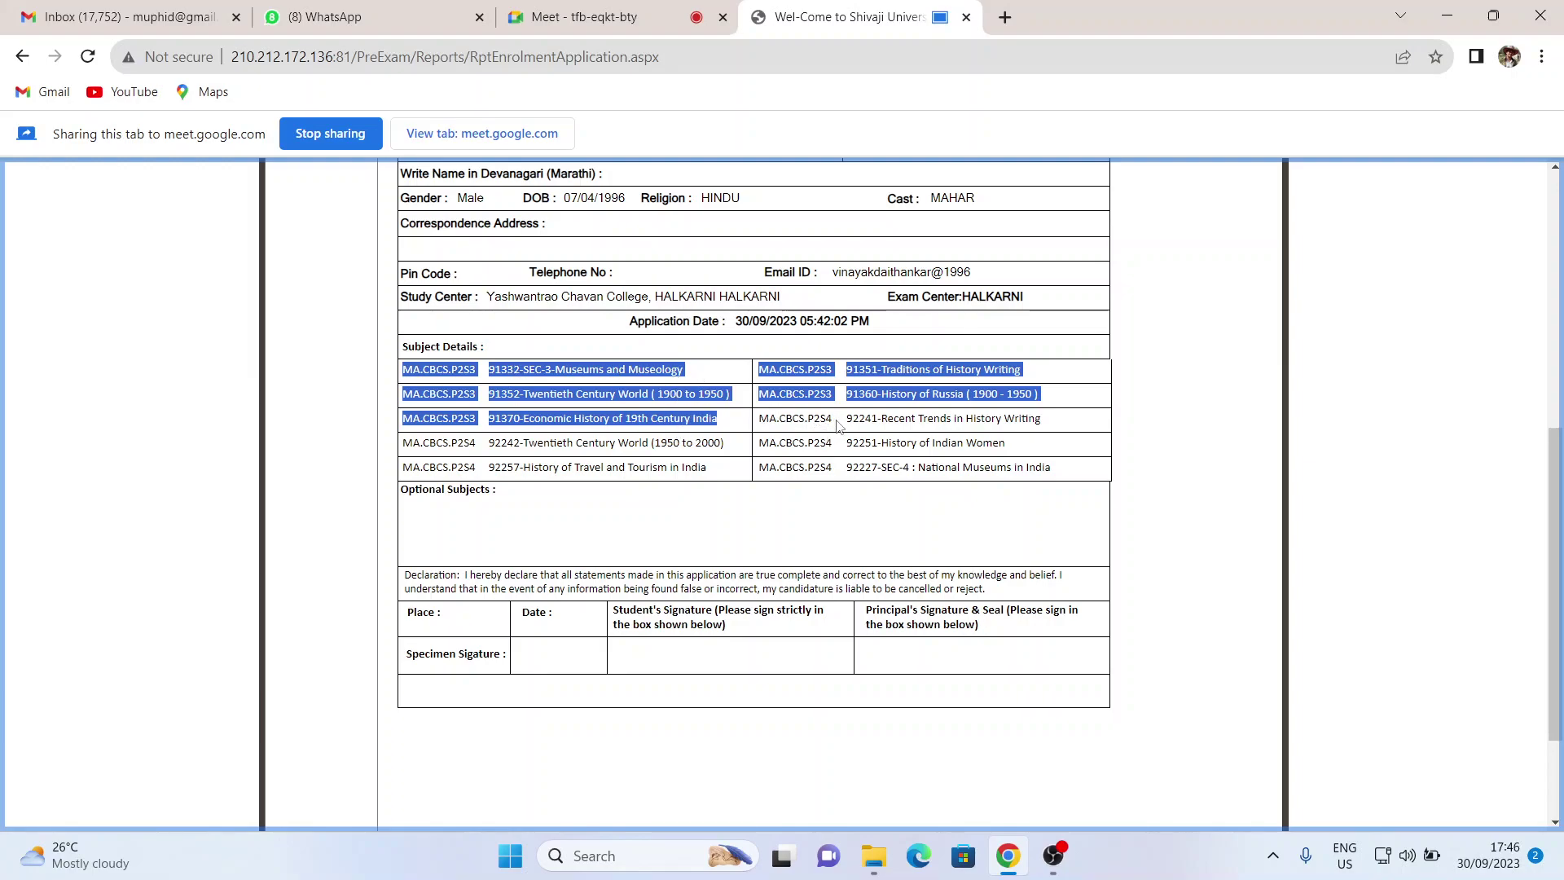
pyautogui.moveTo(758, 418); pyautogui.dragTo(1042, 475)
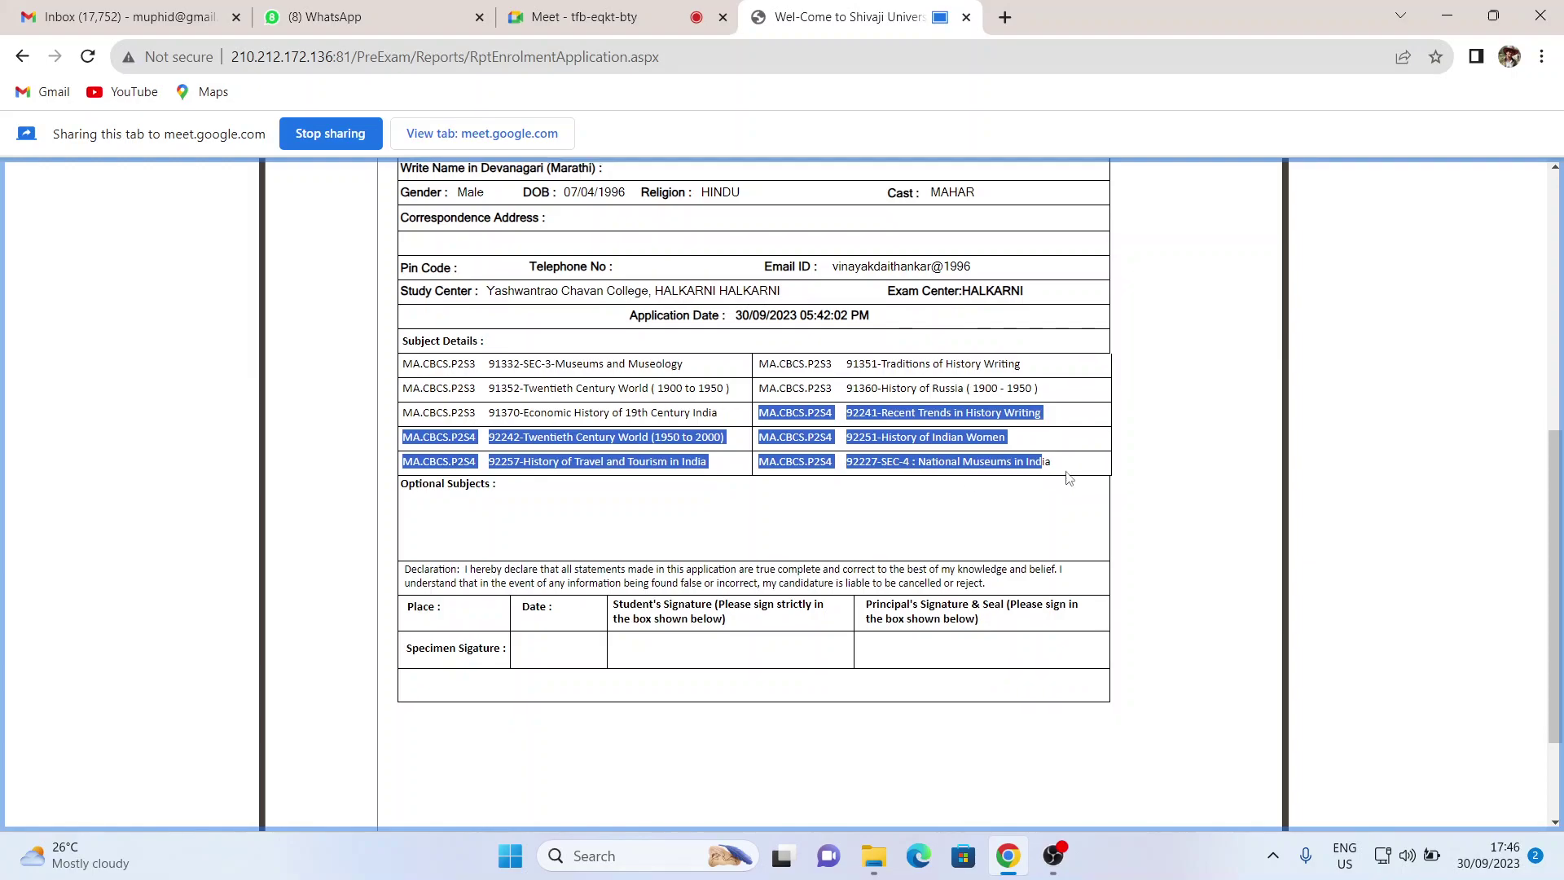
pyautogui.scroll(5, 376, 401)
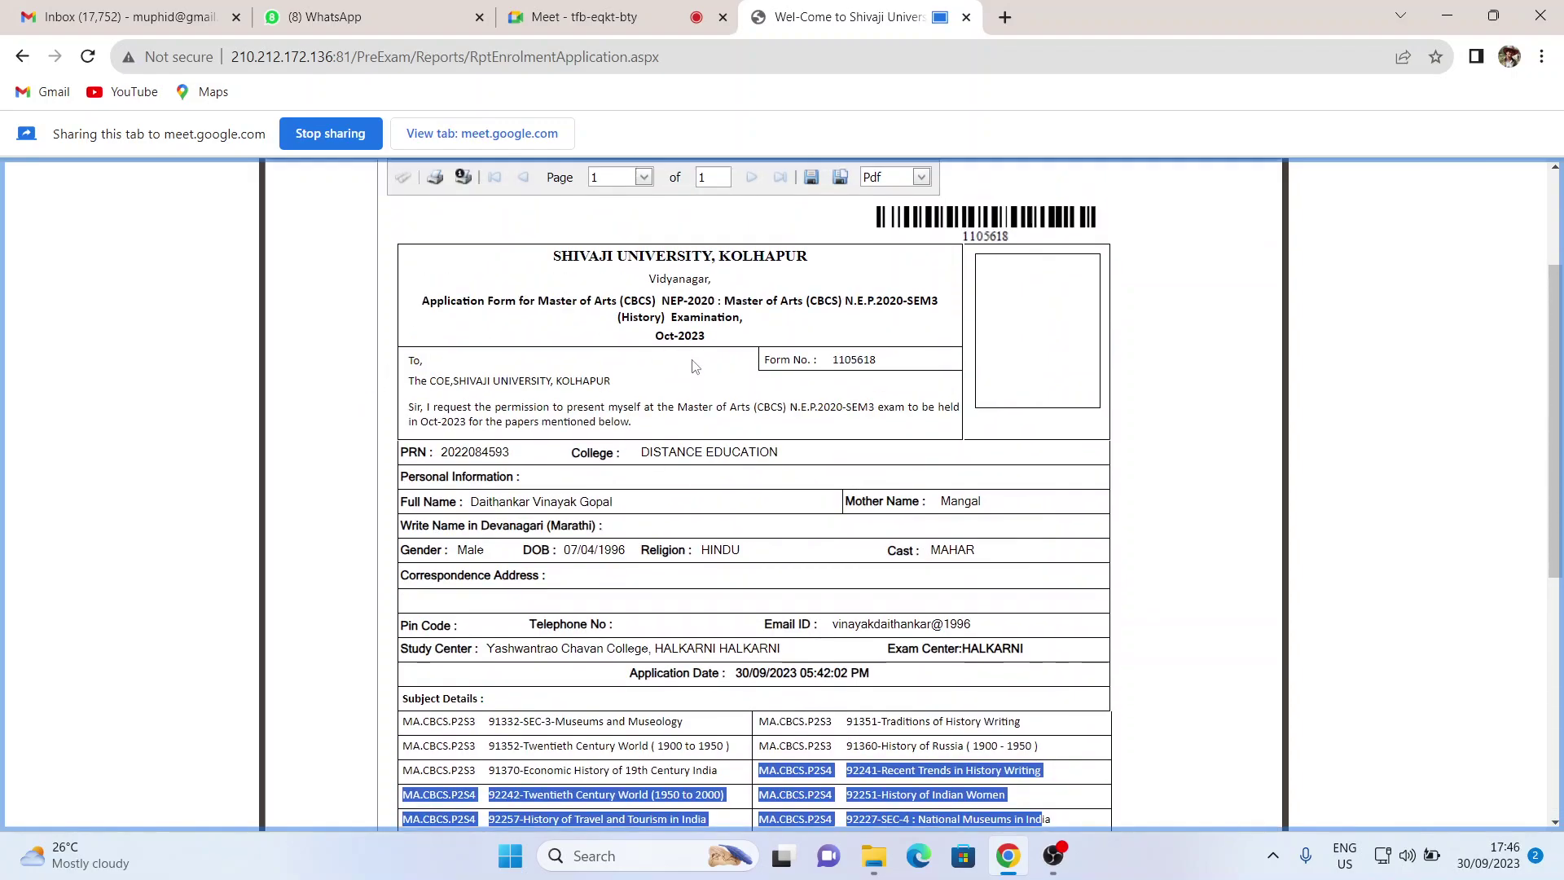
pyautogui.scroll(3, 692, 363)
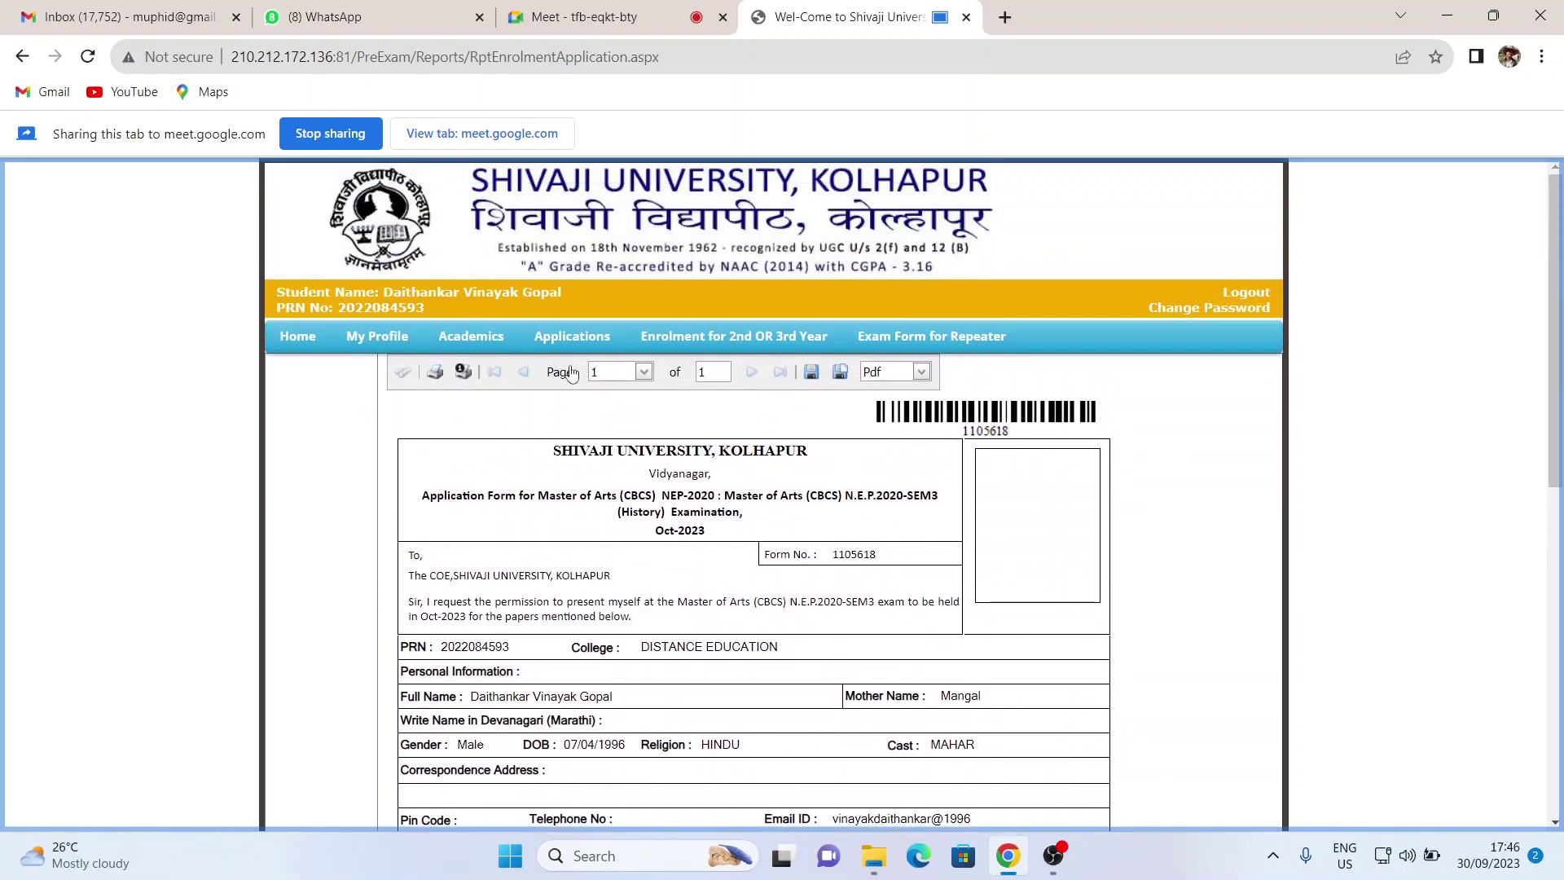
# - Export the enrolment report as a PDF and open it in Chrome's PDF viewer
pyautogui.click(813, 382)
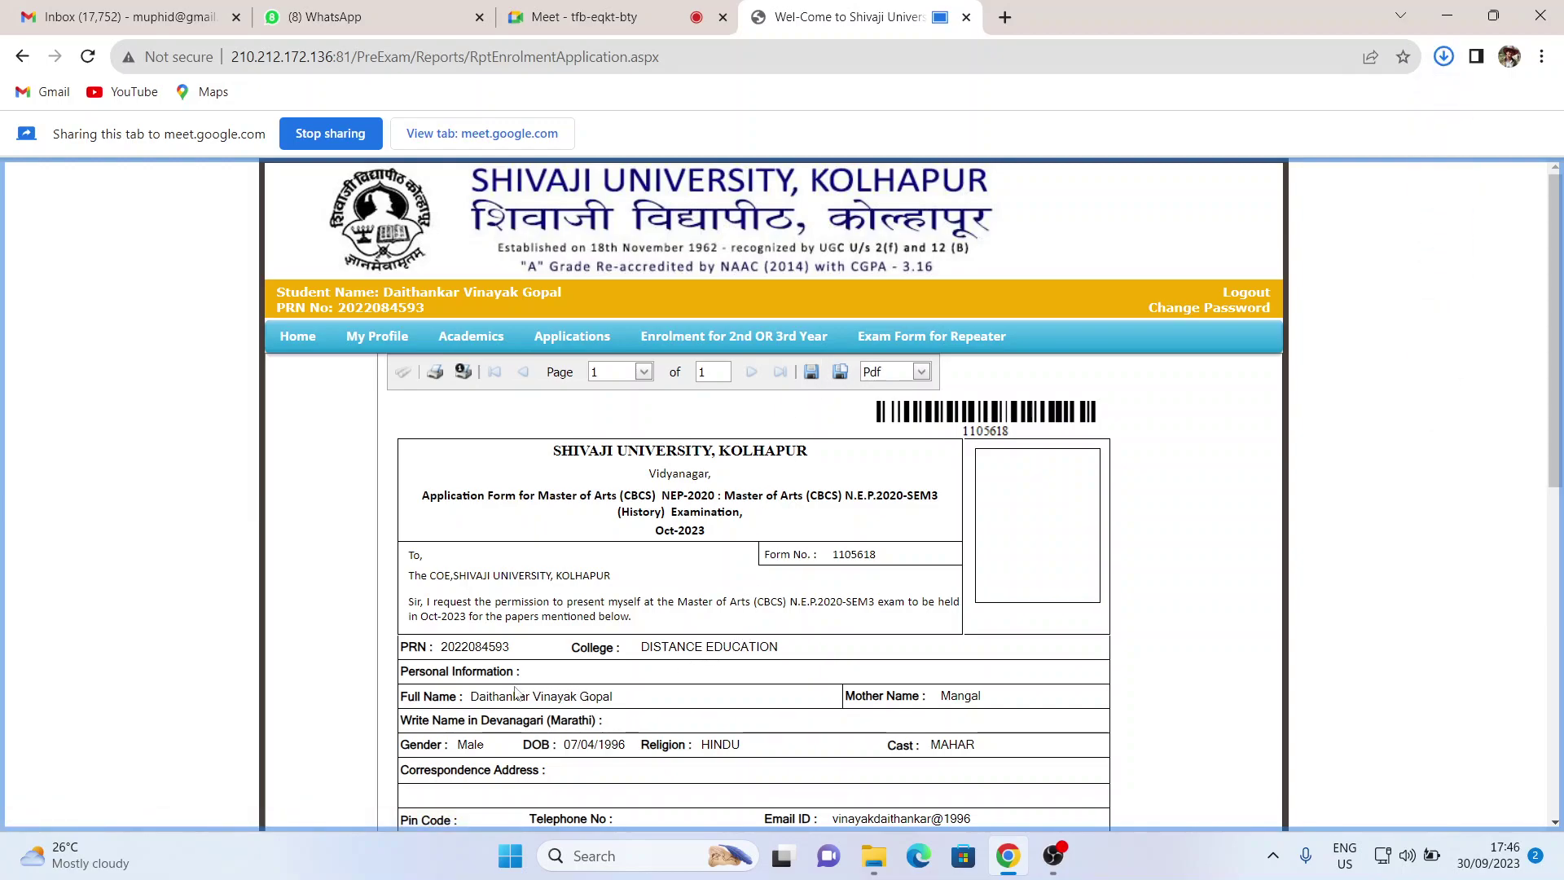
pyautogui.moveTo(470, 696); pyautogui.dragTo(618, 697)
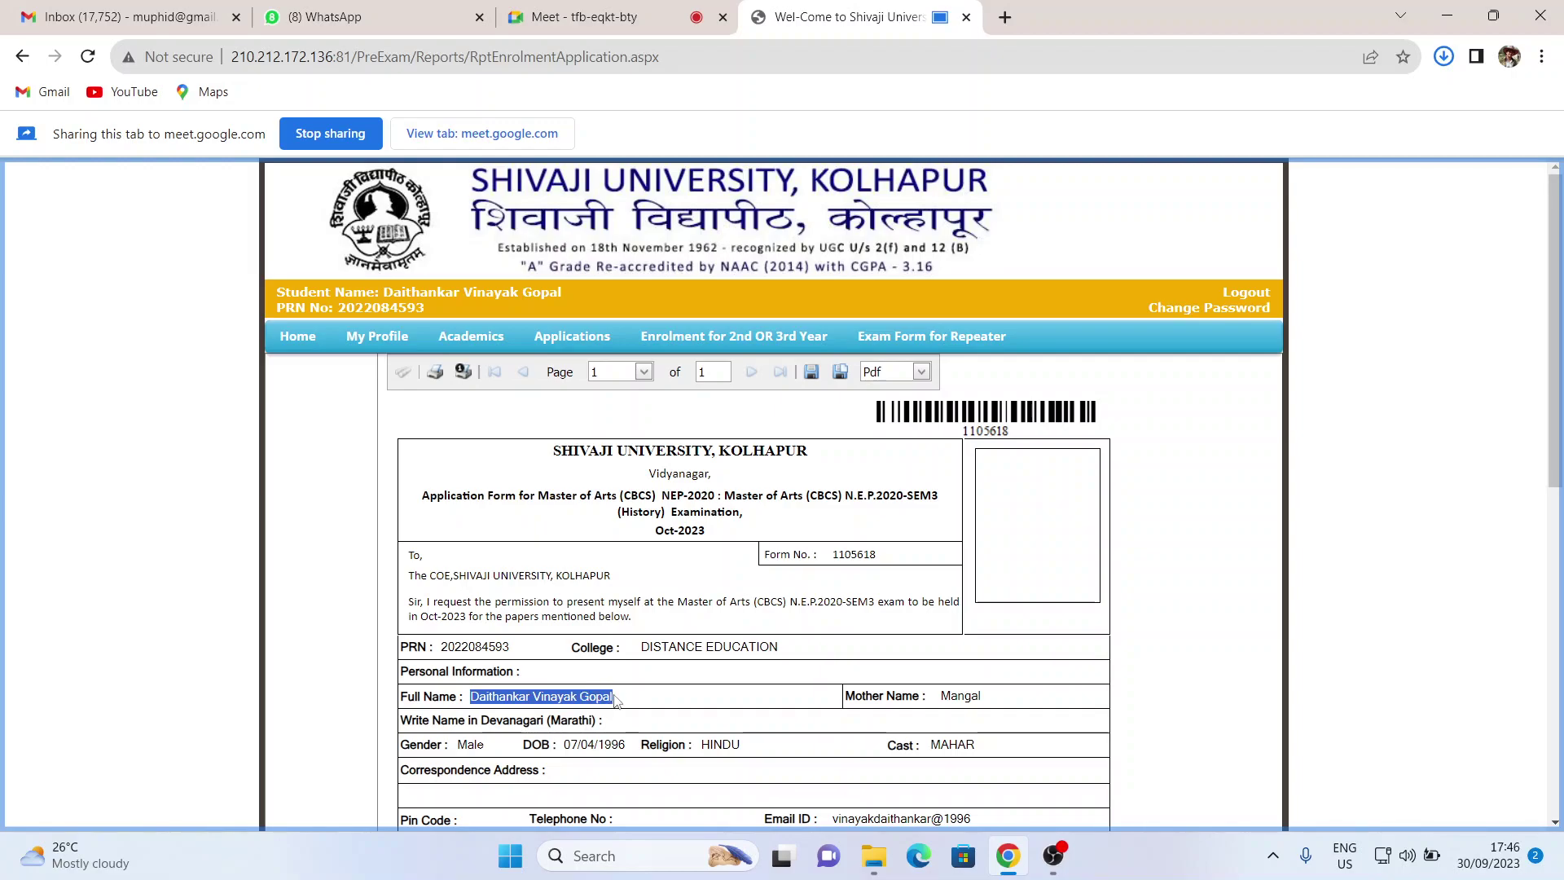
pyautogui.click(1444, 56)
pyautogui.click(1285, 140)
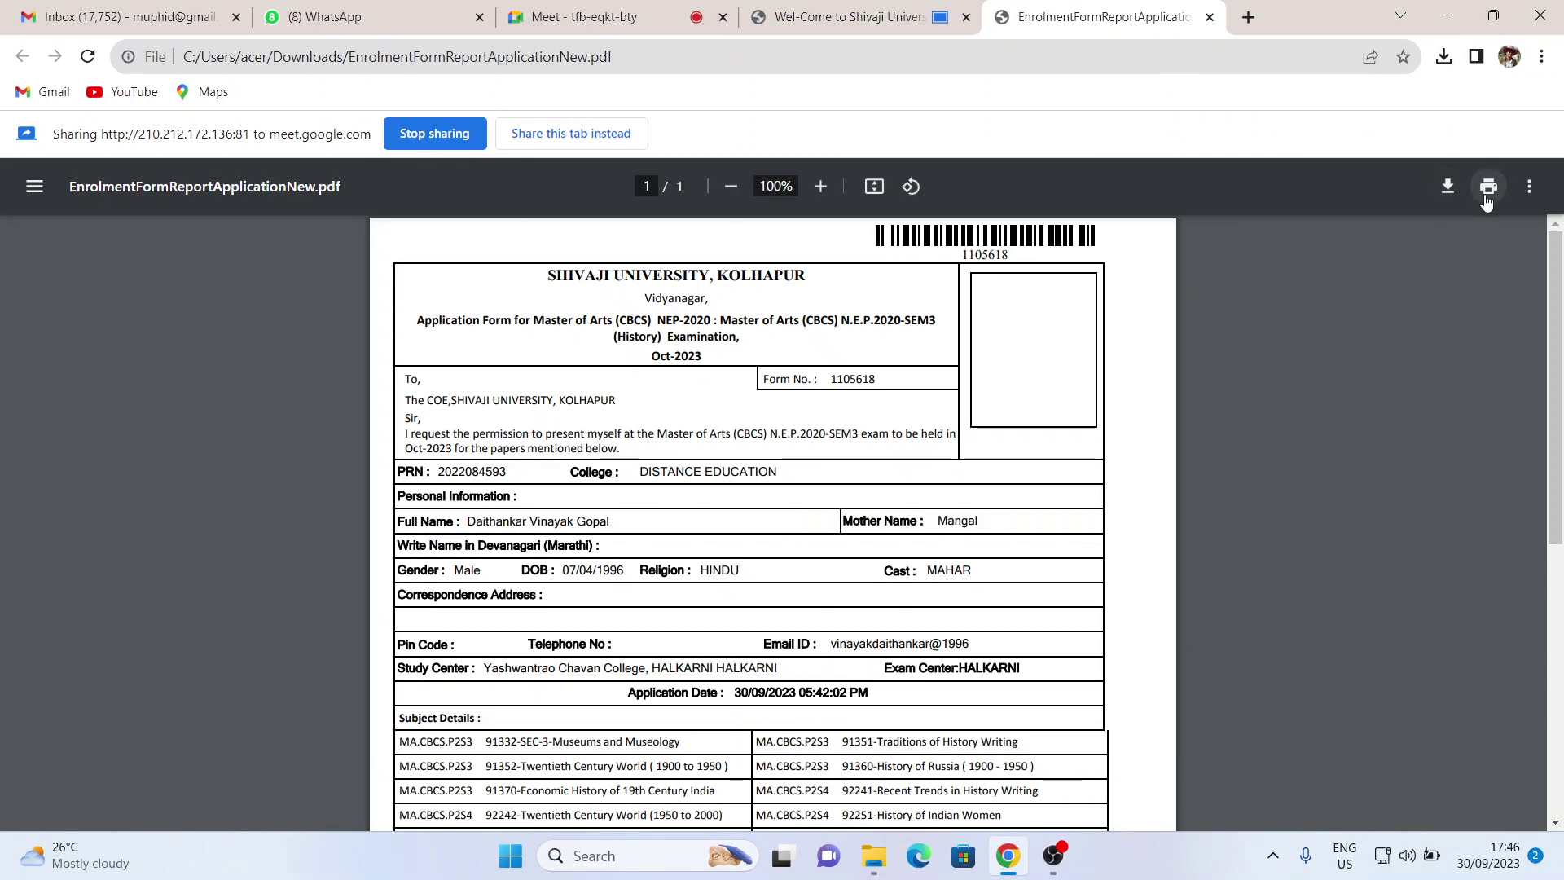
pyautogui.click(1489, 187)
pyautogui.click(1258, 742)
# - Save a copy to Downloads named with the student's full name plus '2nd year form'
pyautogui.click(1436, 191)
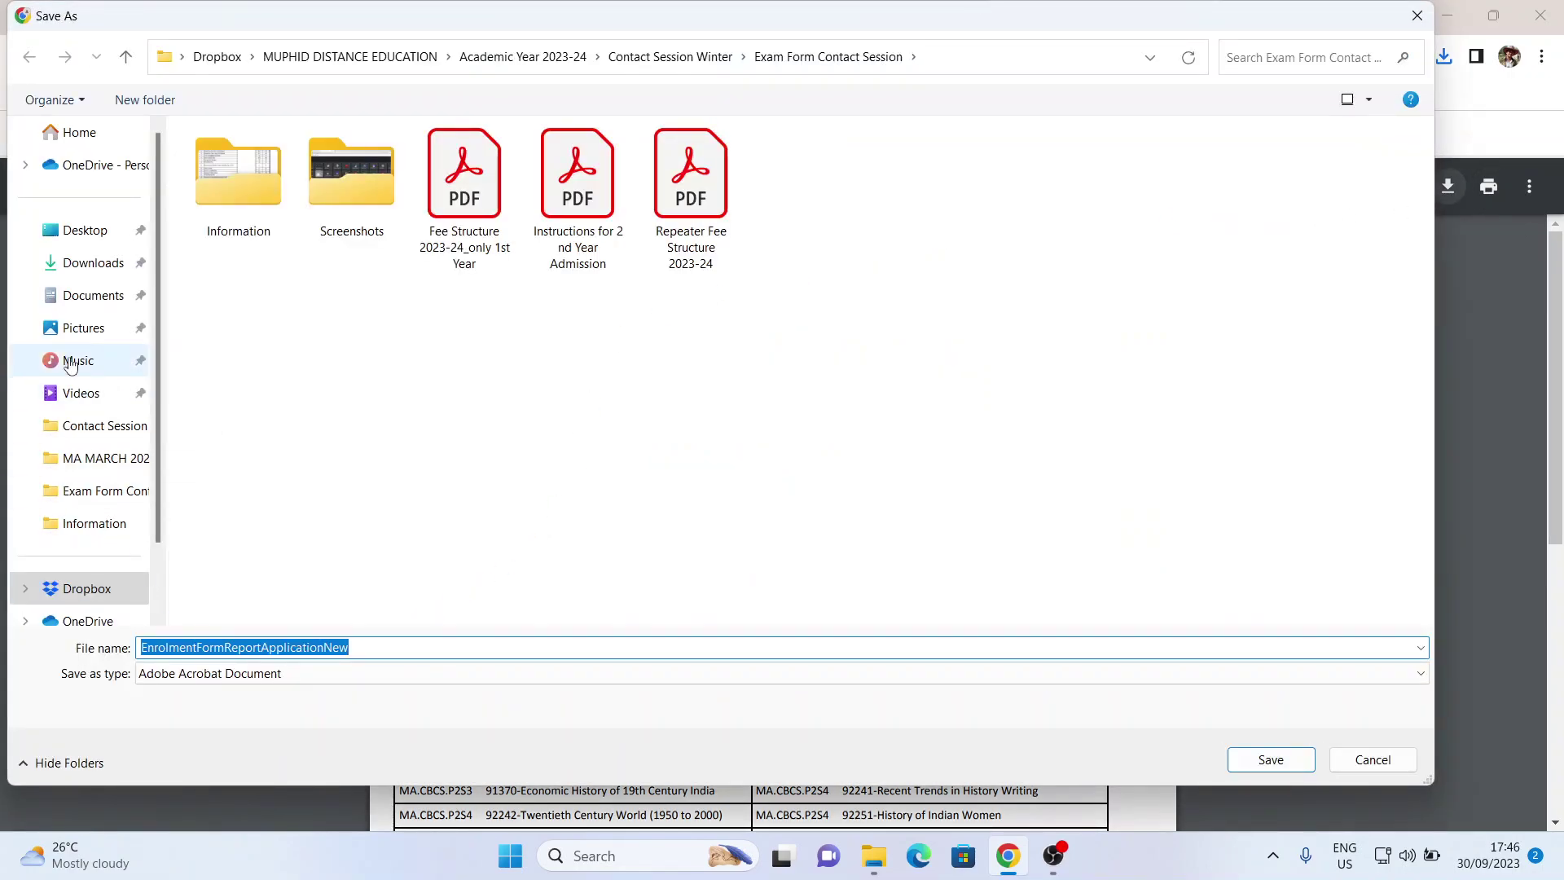
pyautogui.click(85, 267)
pyautogui.doubleClick(361, 650)
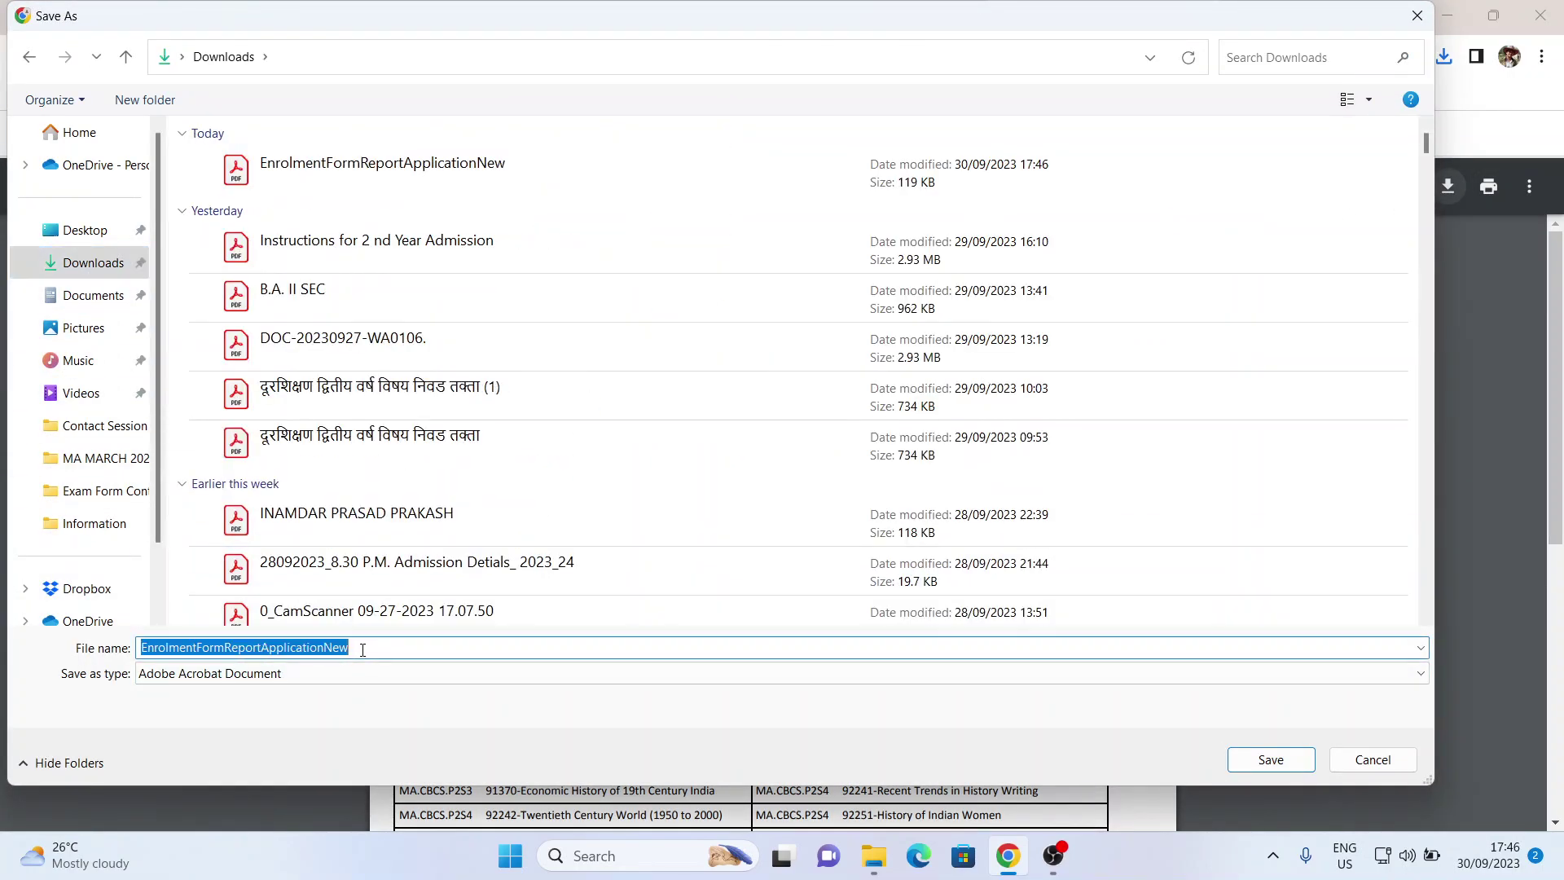
pyautogui.hotkey('ctrl', 'v')
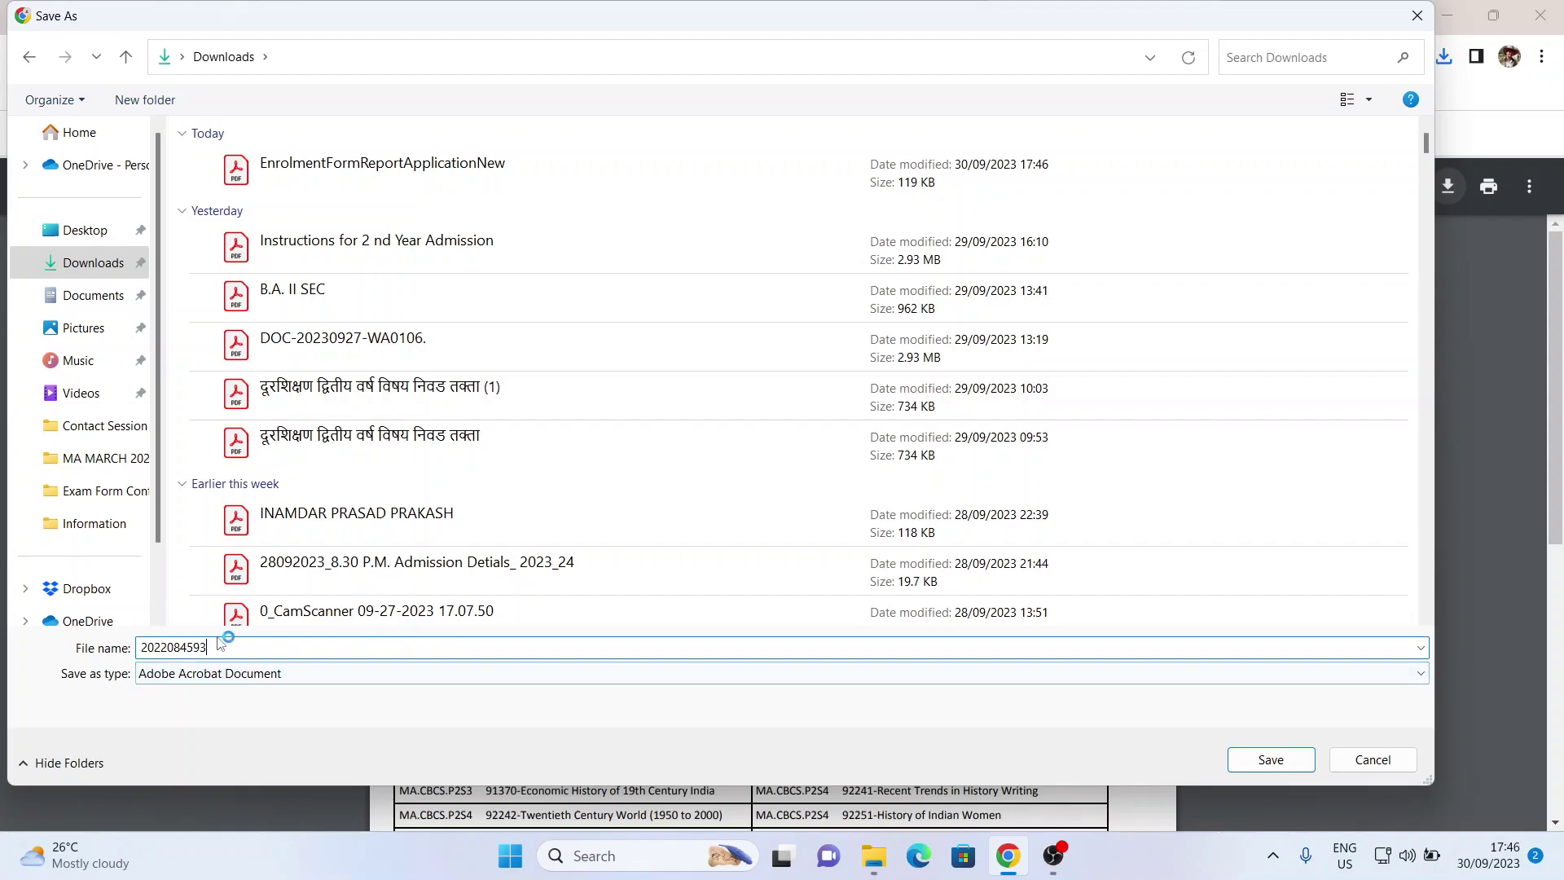
pyautogui.doubleClick(211, 645)
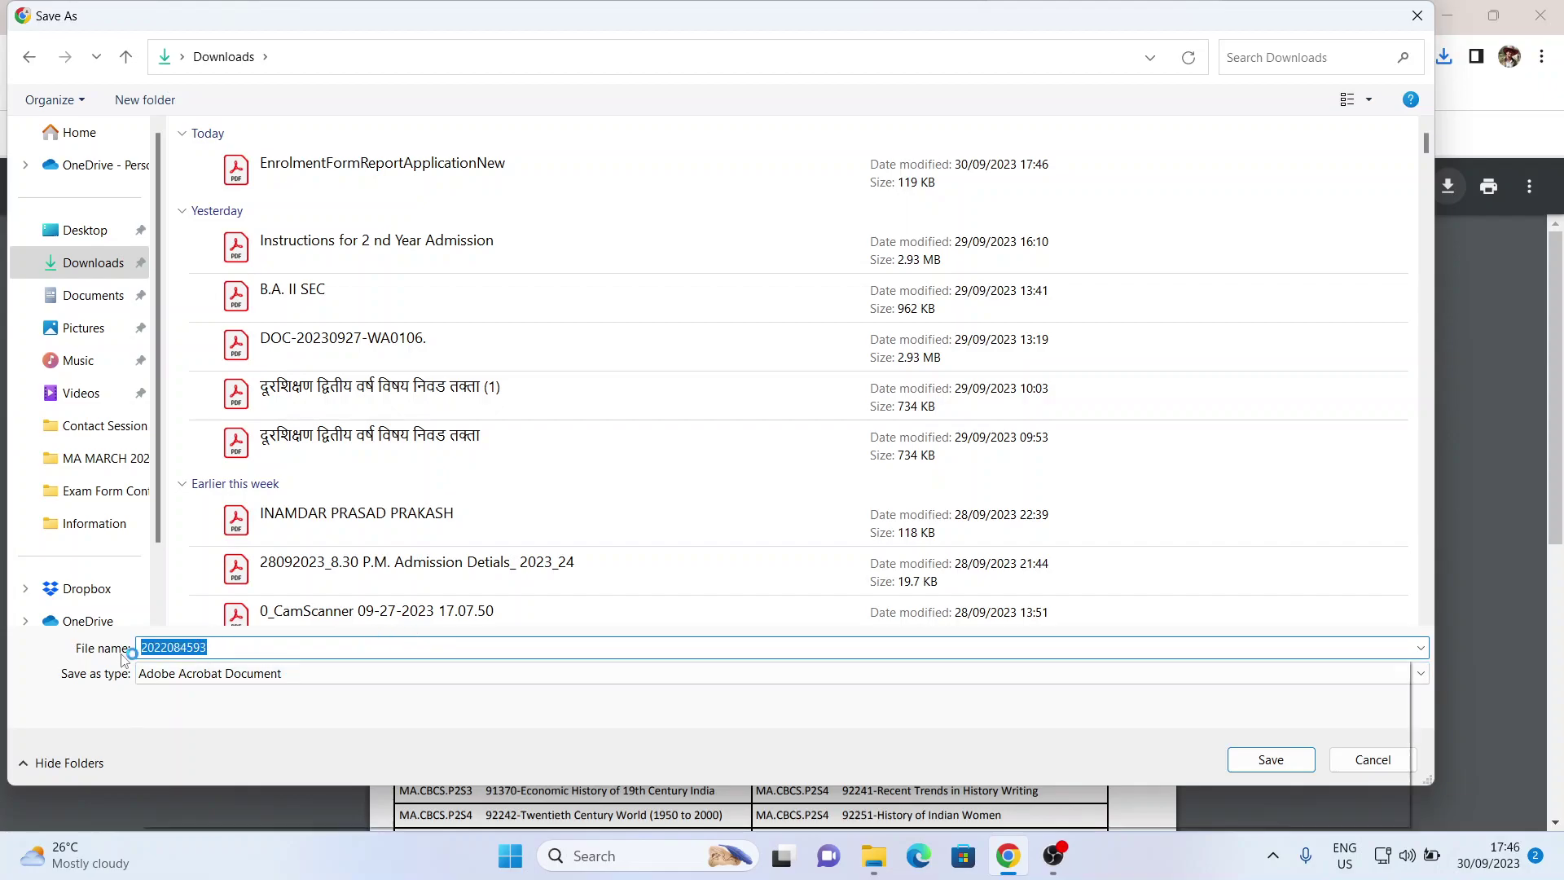
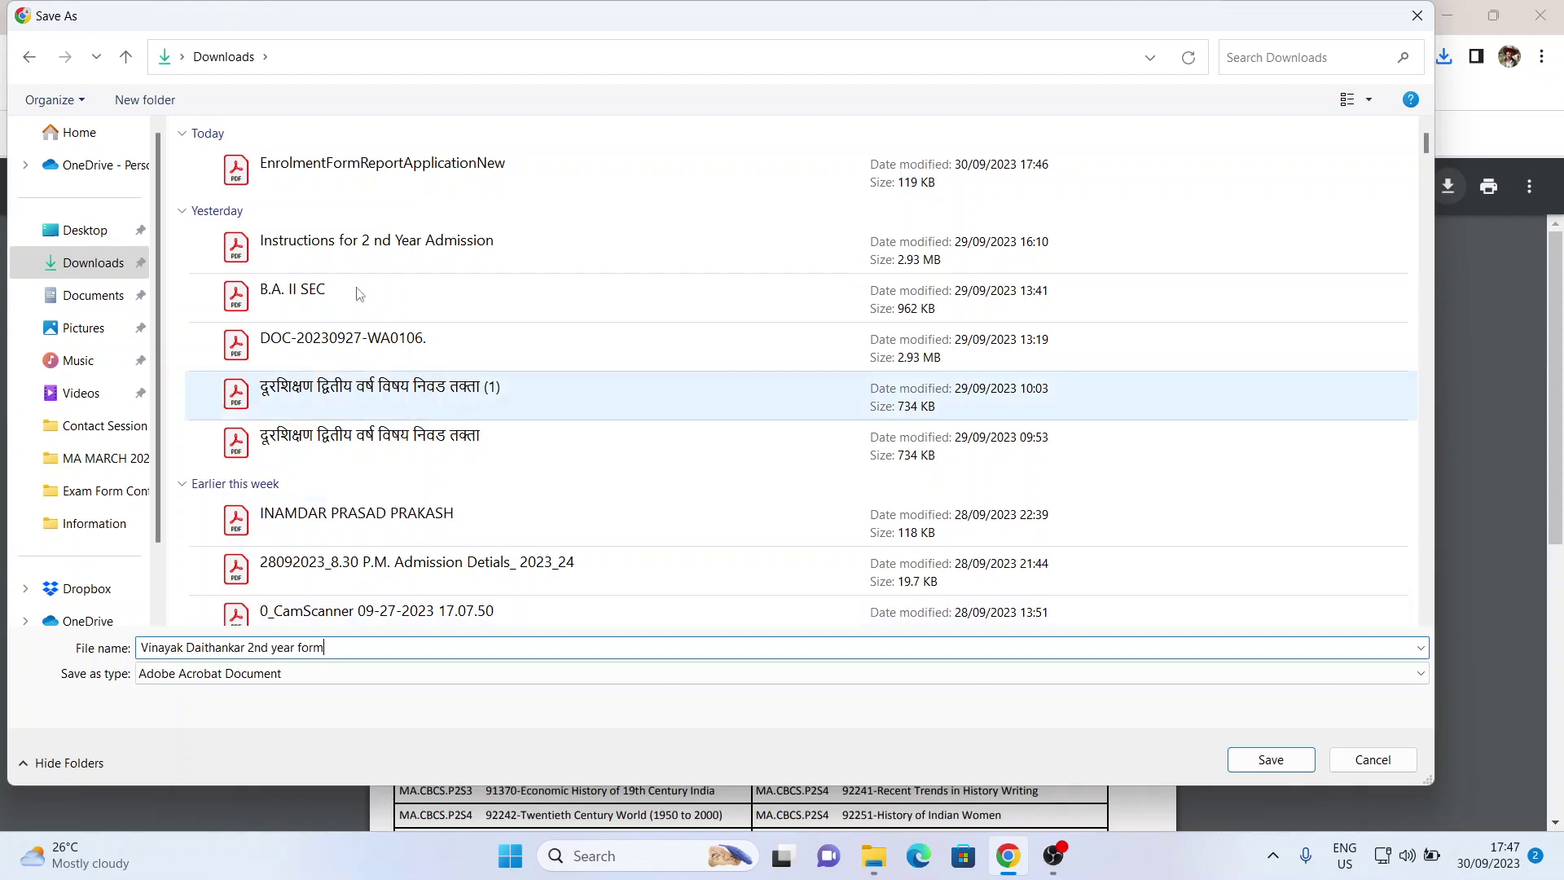
pyautogui.click(1269, 760)
pyautogui.scroll(-5, 887, 584)
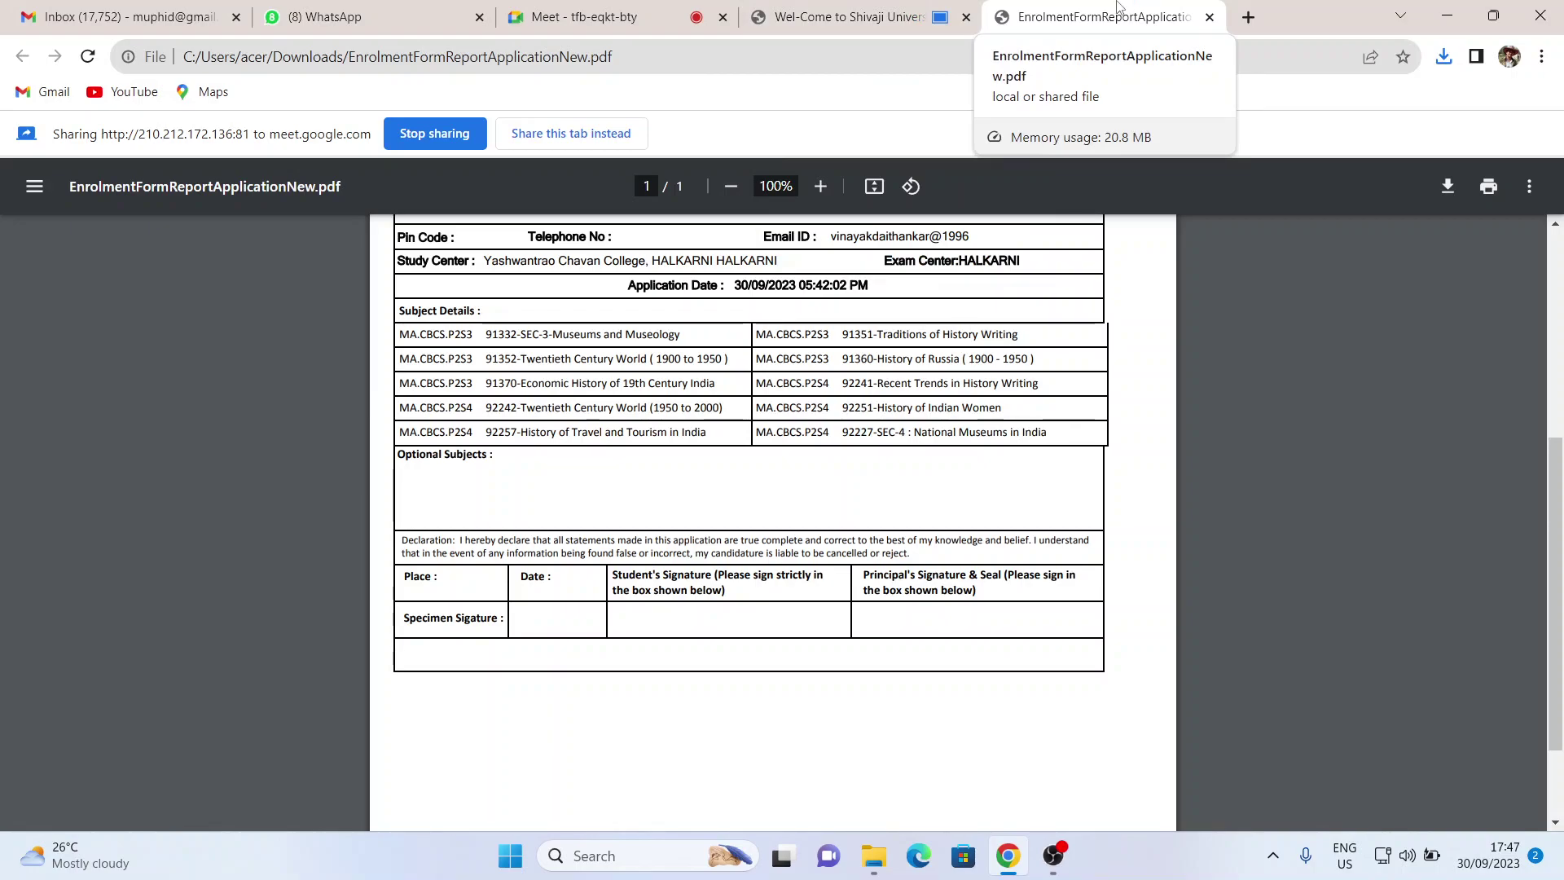
# - Switch between the saved PDF and the portal's enrolment report, scrolling through it
pyautogui.click(880, 17)
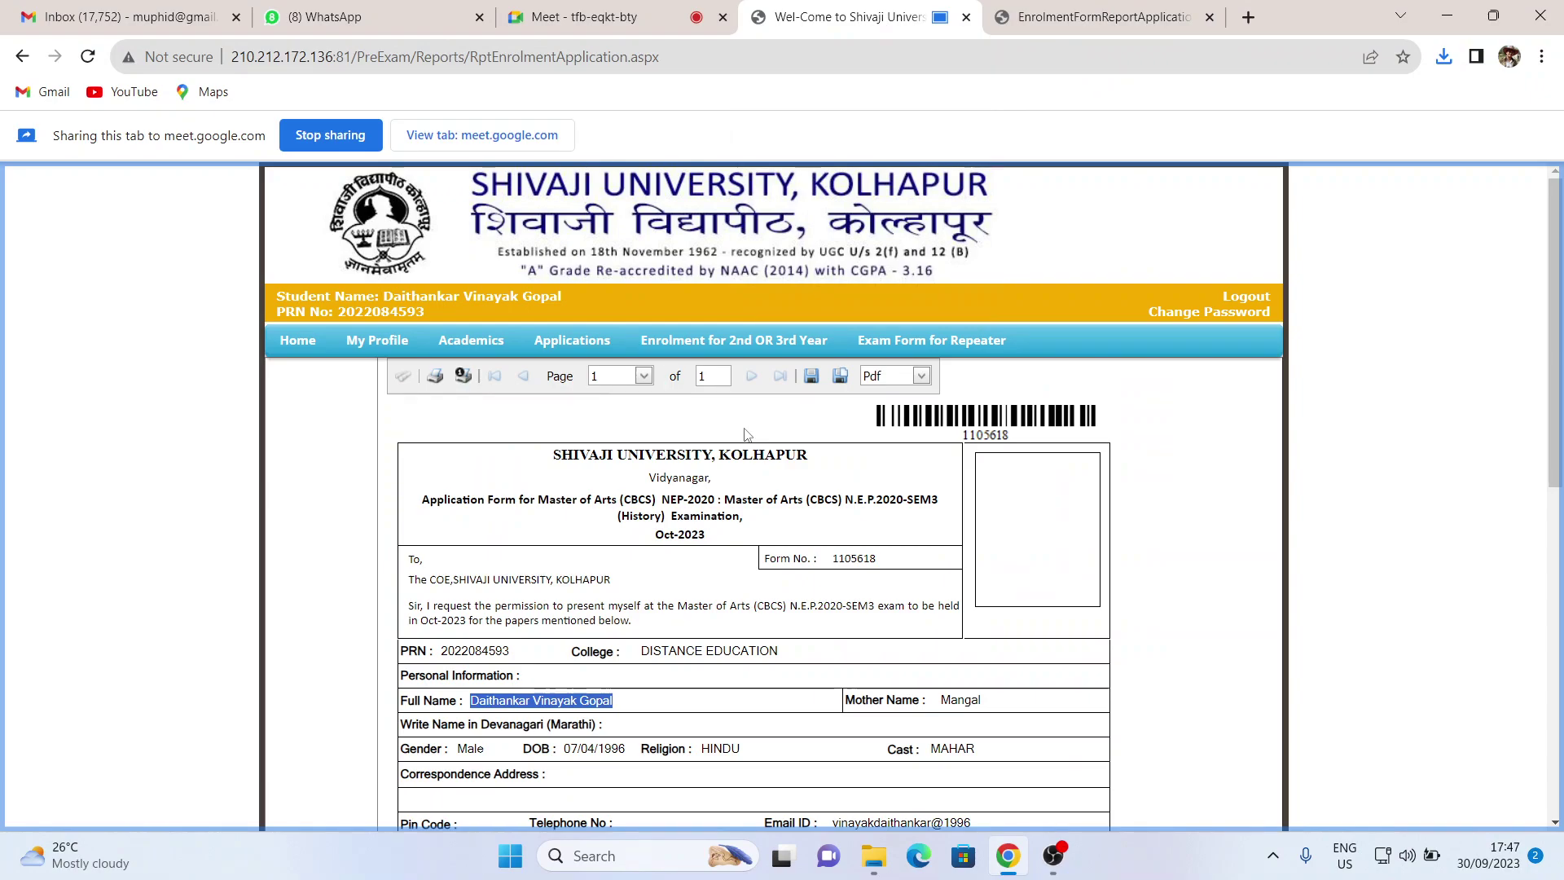
pyautogui.click(1092, 17)
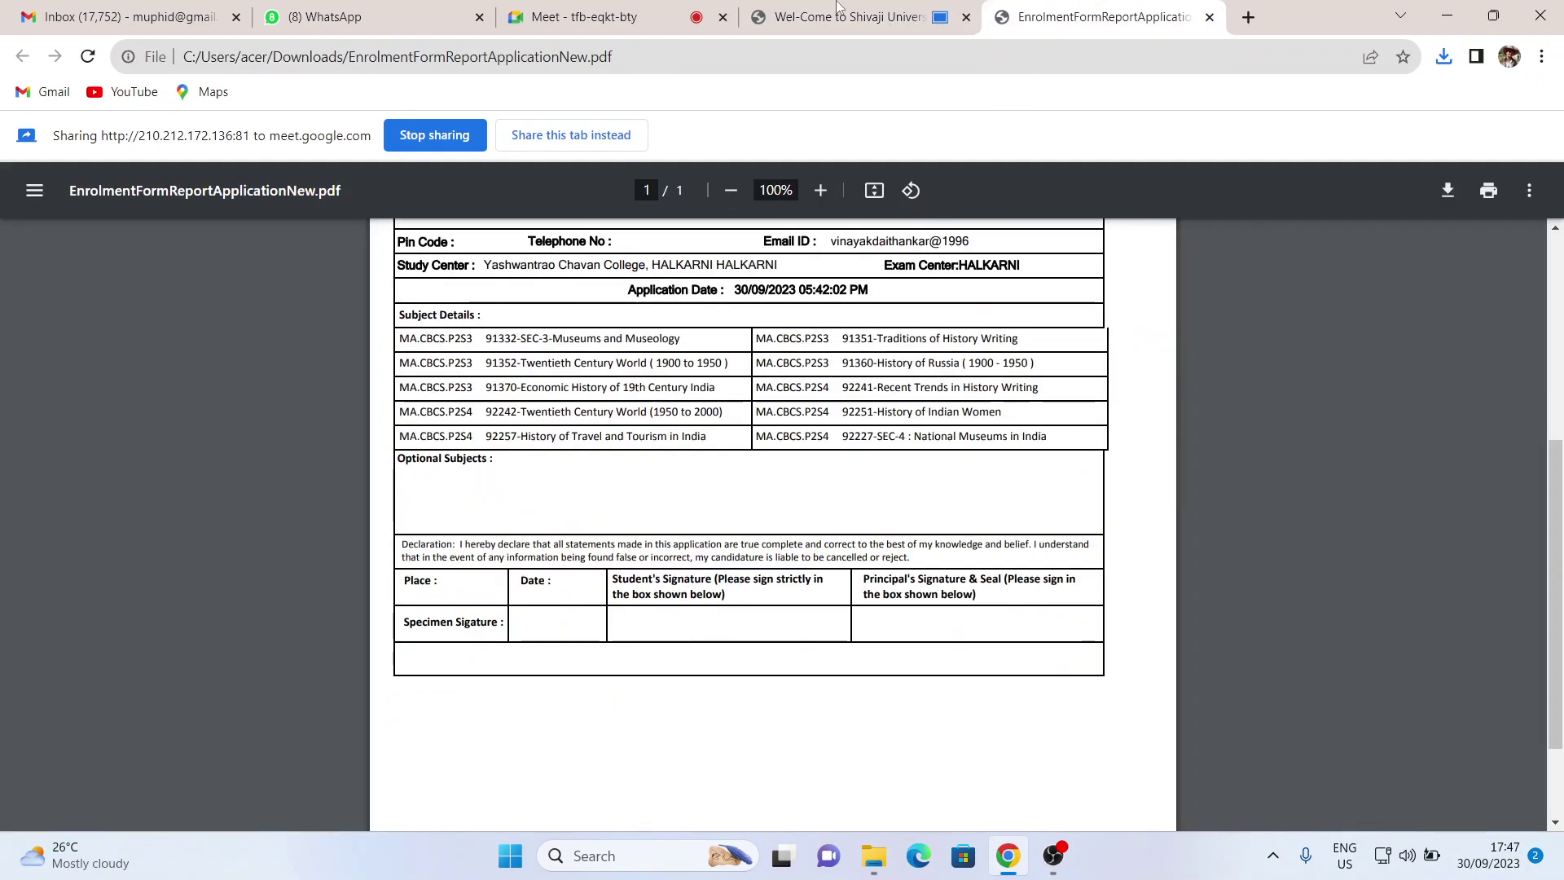
pyautogui.click(805, 8)
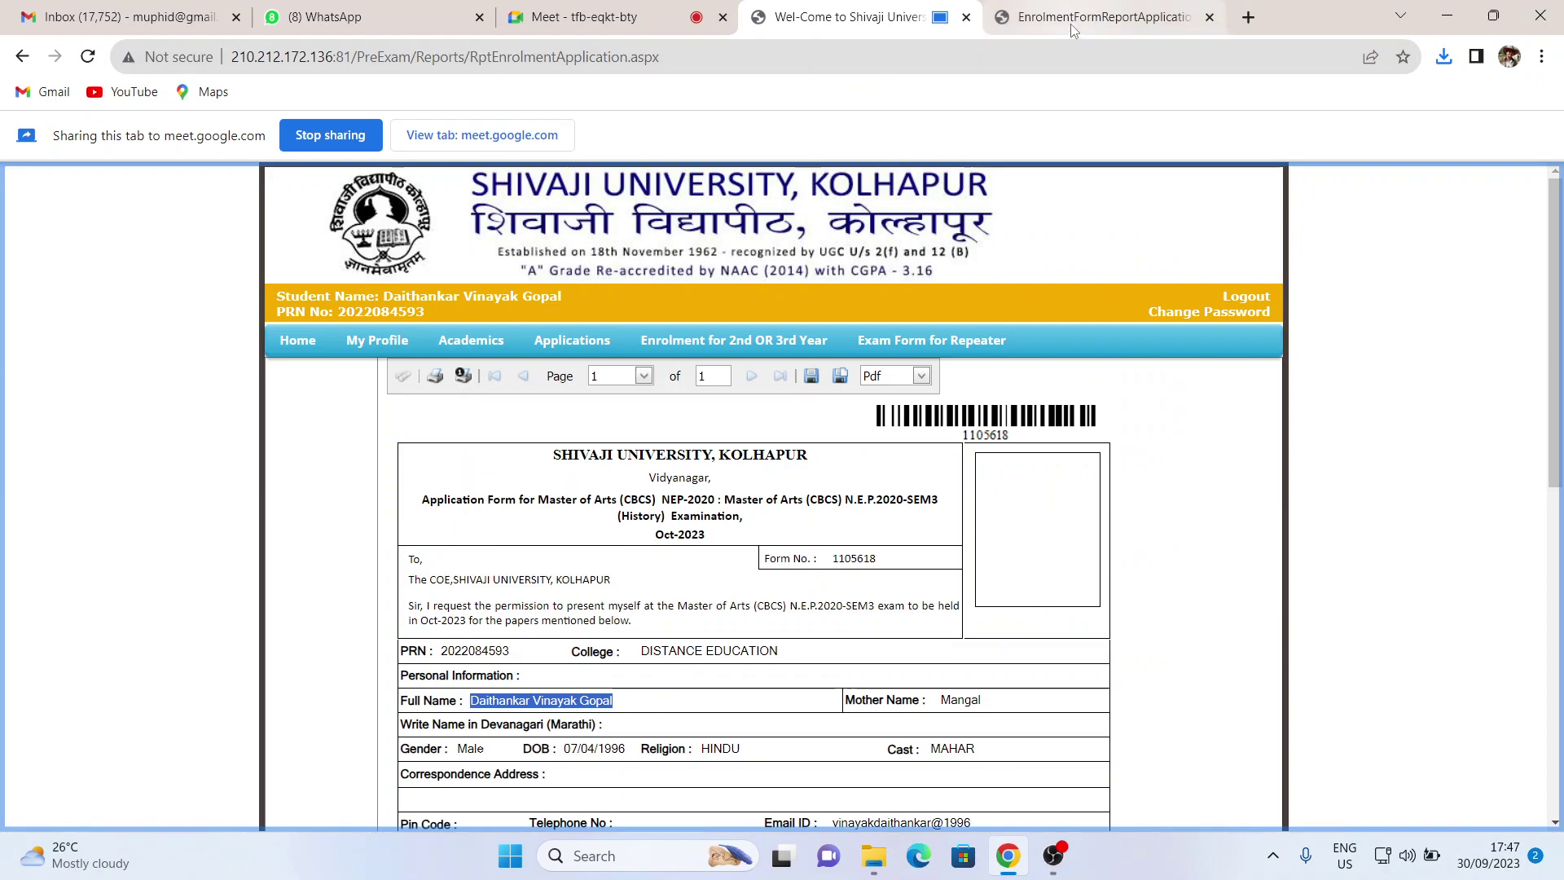
pyautogui.click(1073, 25)
pyautogui.click(850, 24)
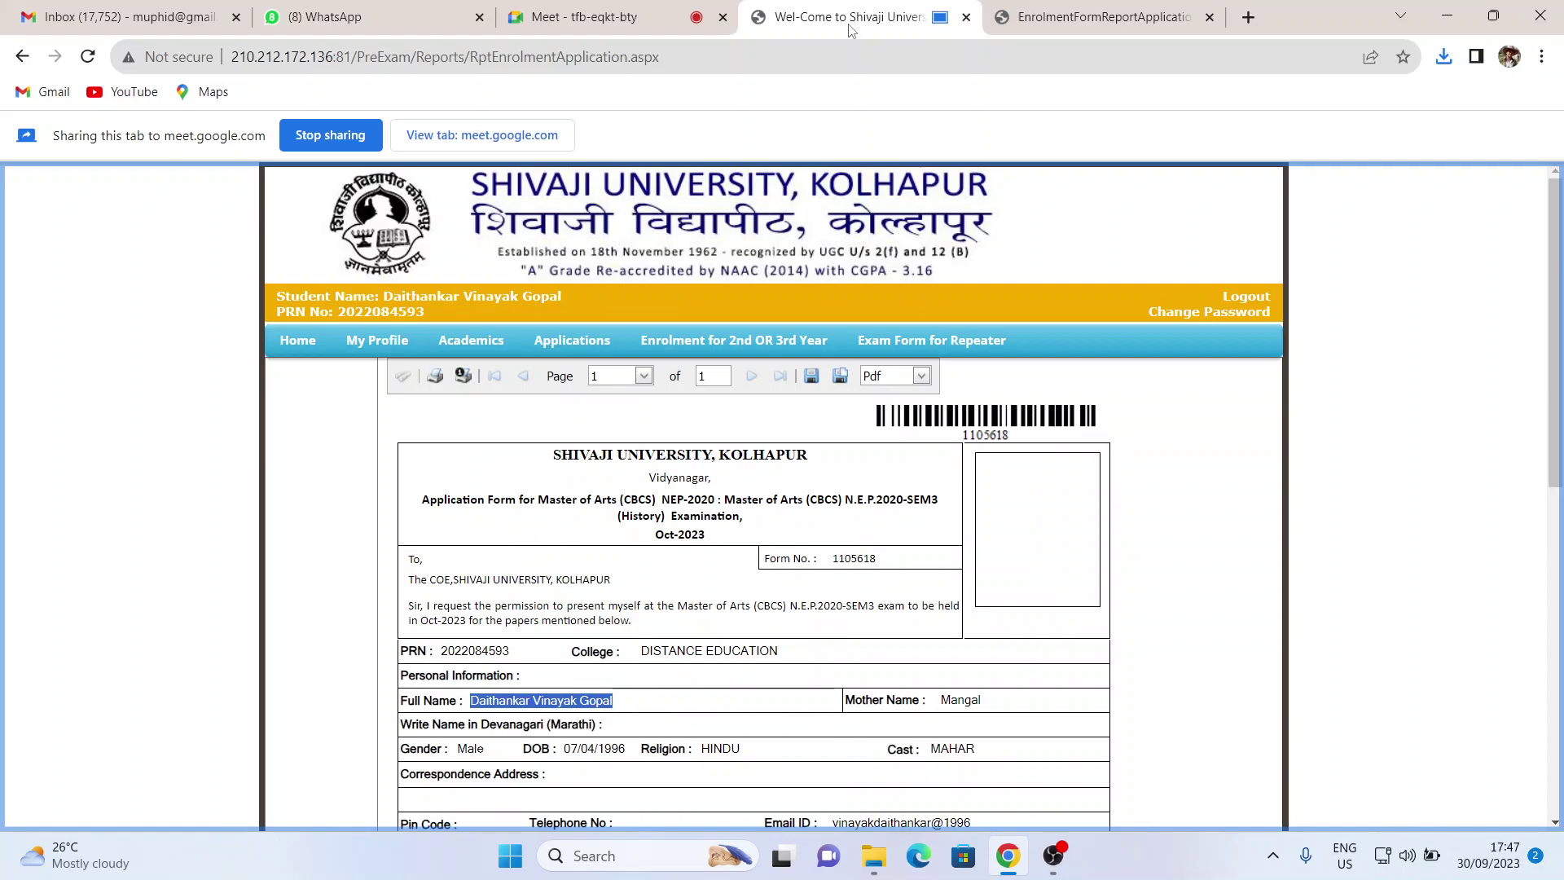
pyautogui.scroll(-9, 786, 457)
pyautogui.scroll(10, 786, 458)
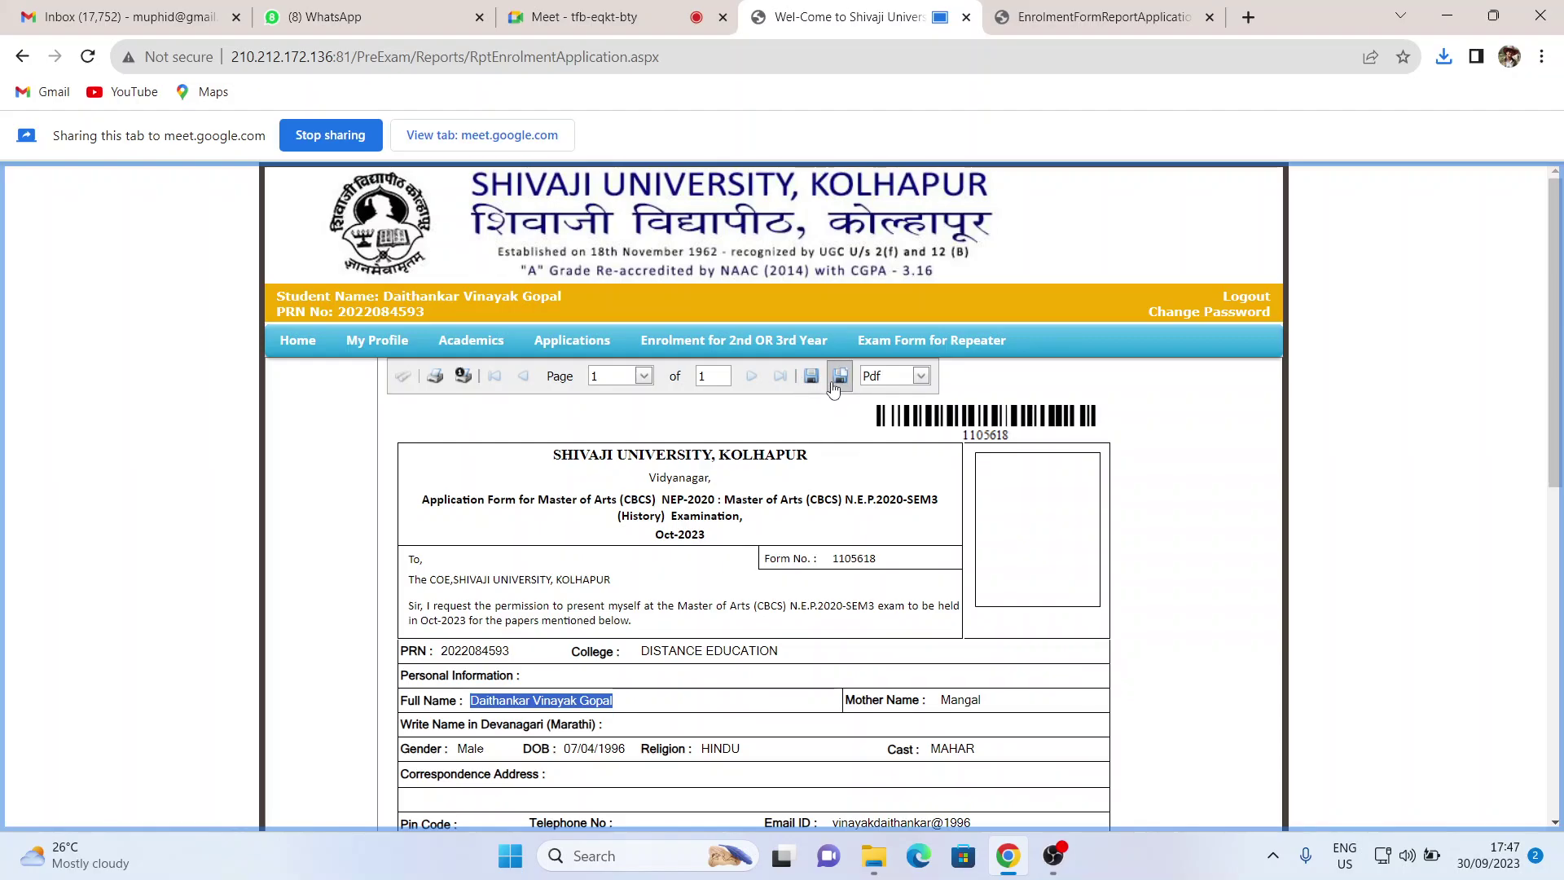
pyautogui.scroll(-6, 720, 499)
pyautogui.scroll(-1, 720, 499)
pyautogui.scroll(1, 719, 490)
# - Dismiss the raised-hand notice in Google Meet and return to the portal report
pyautogui.click(574, 16)
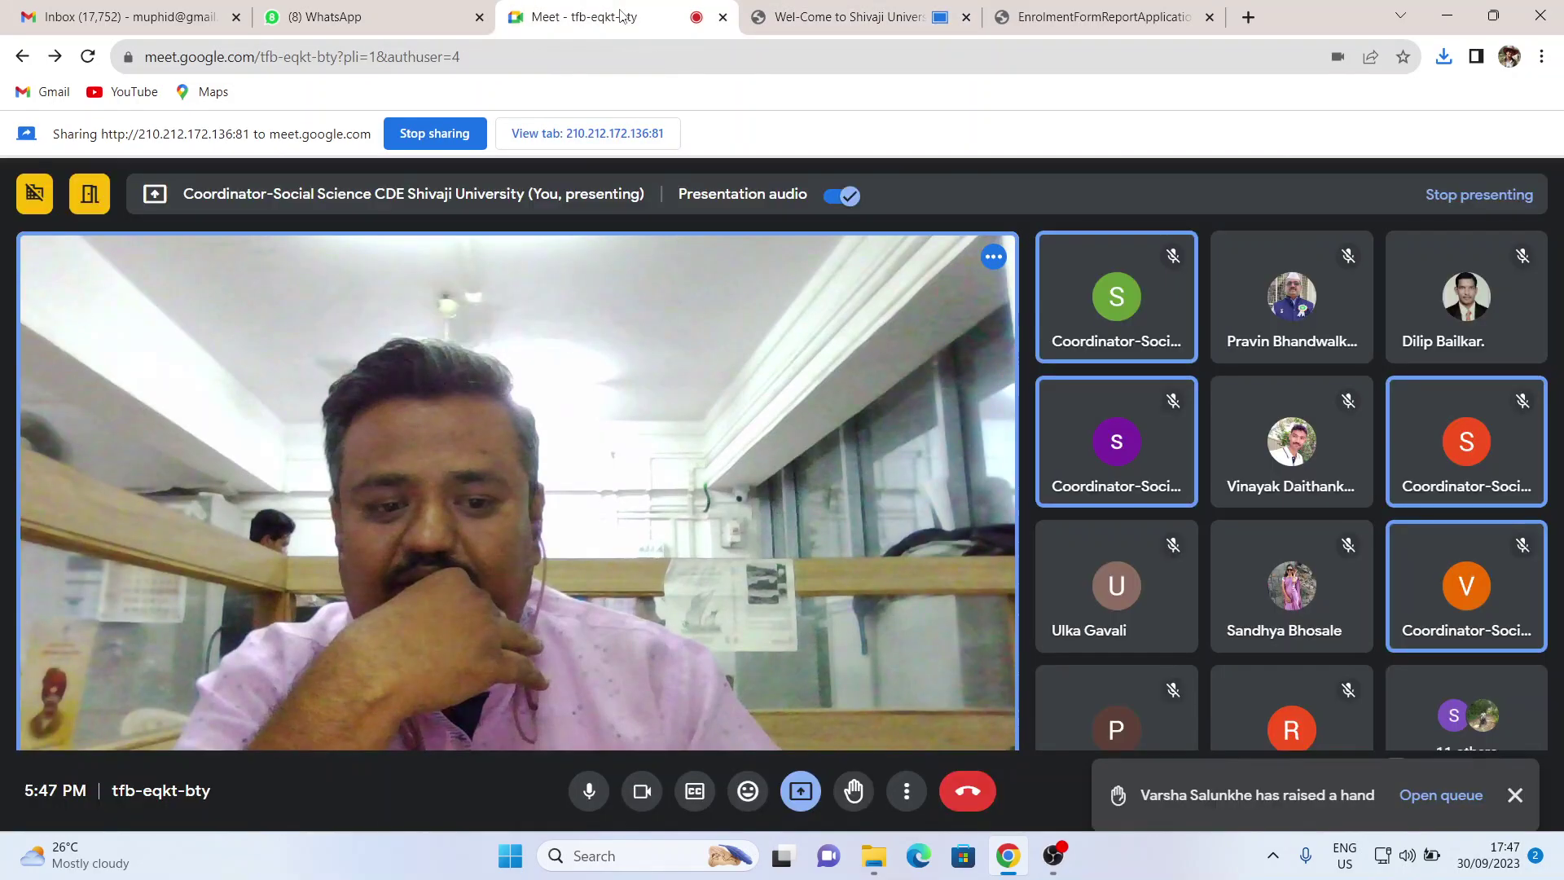
pyautogui.click(1513, 715)
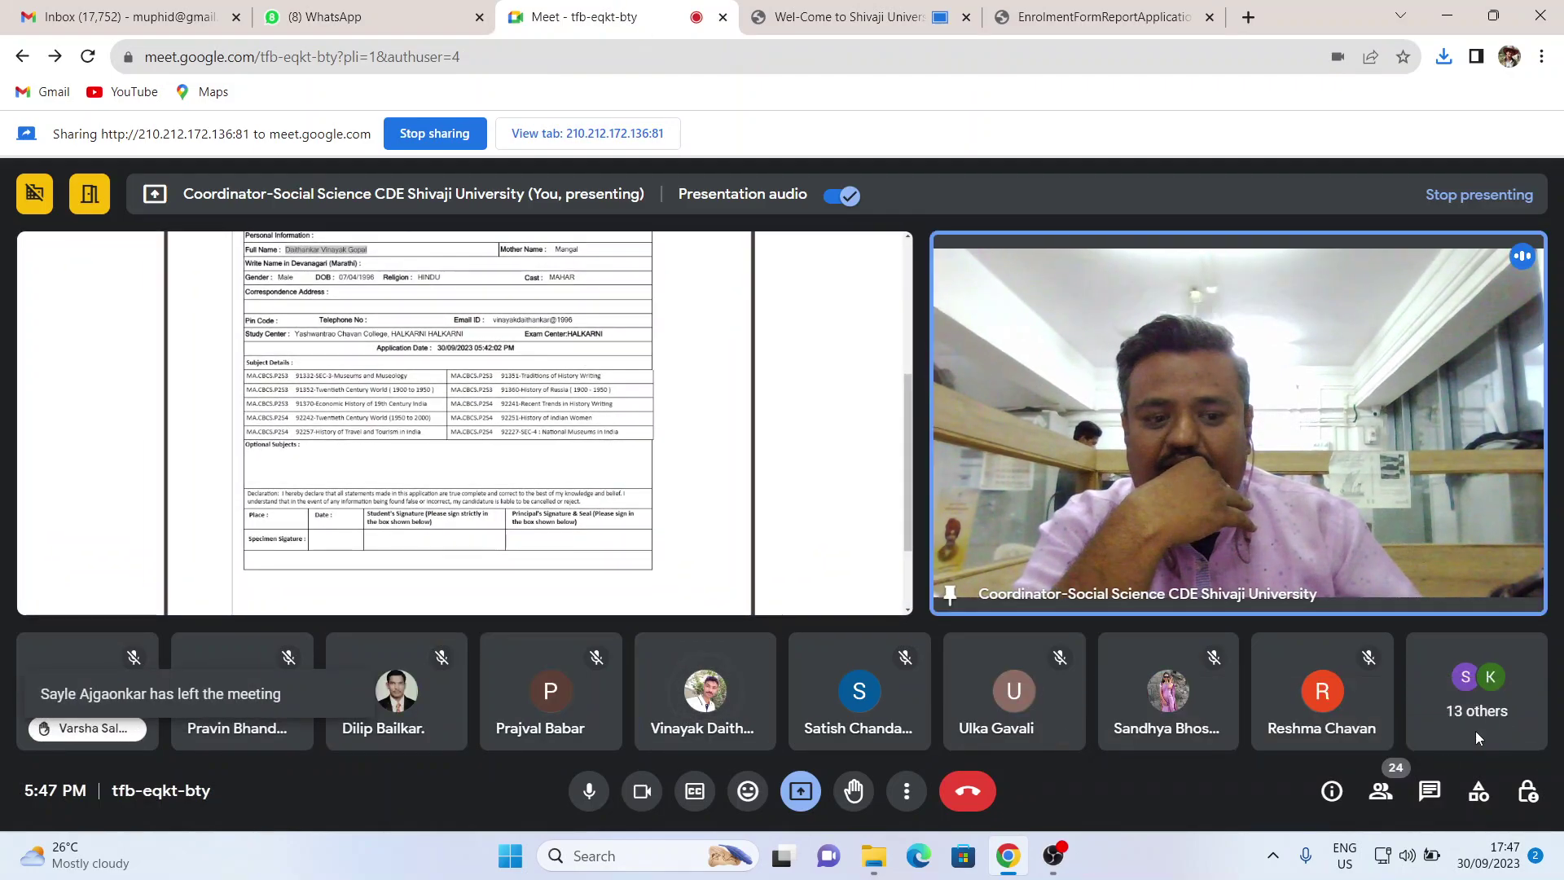
pyautogui.click(866, 25)
pyautogui.scroll(4, 675, 310)
pyautogui.scroll(2, 675, 310)
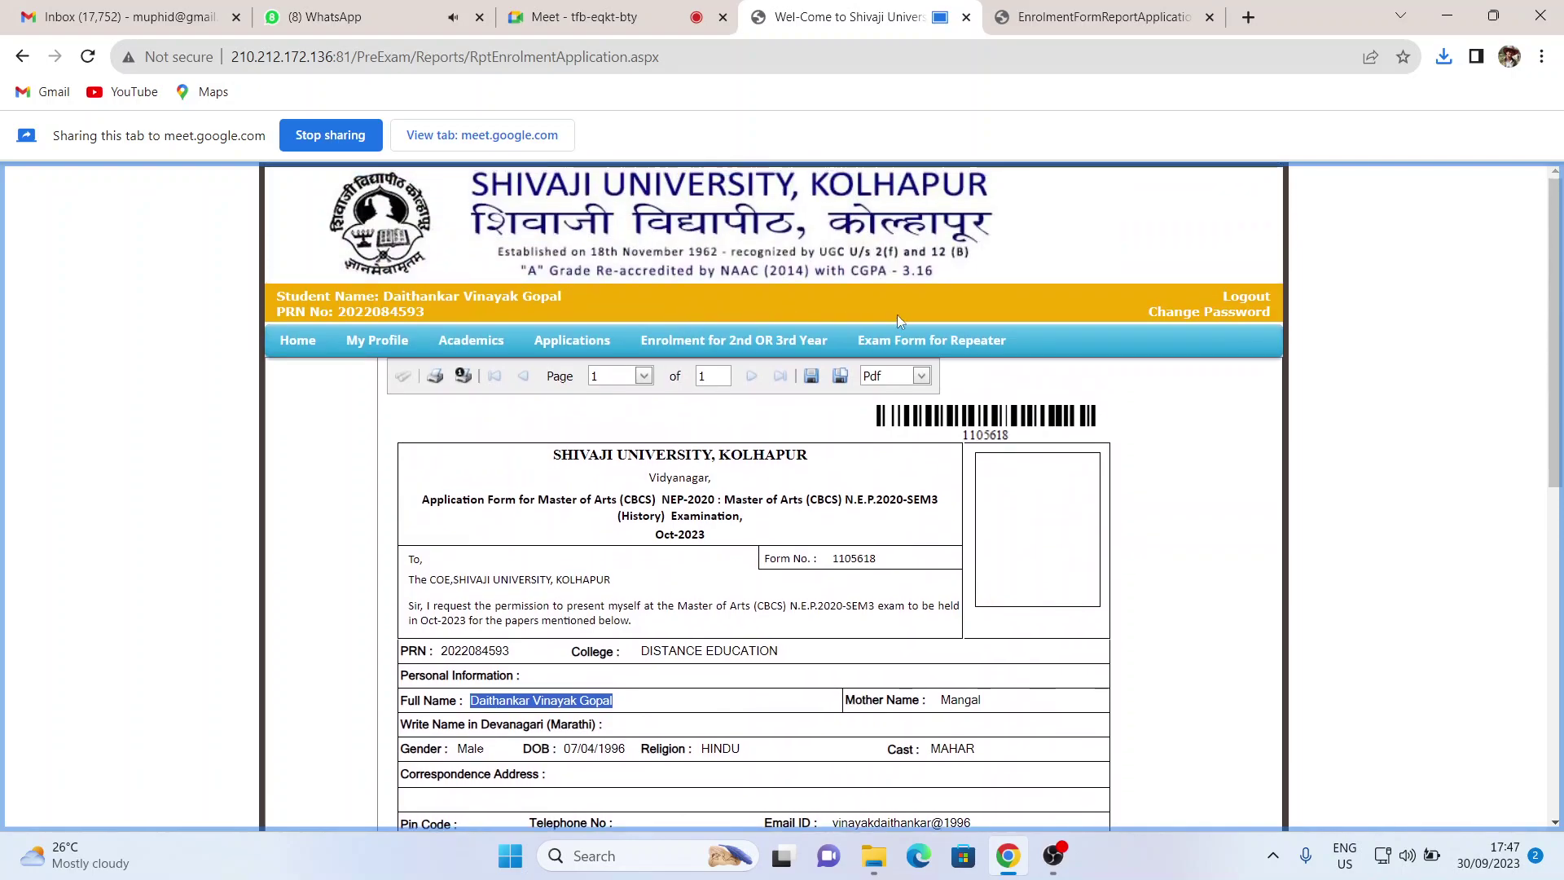
pyautogui.click(813, 379)
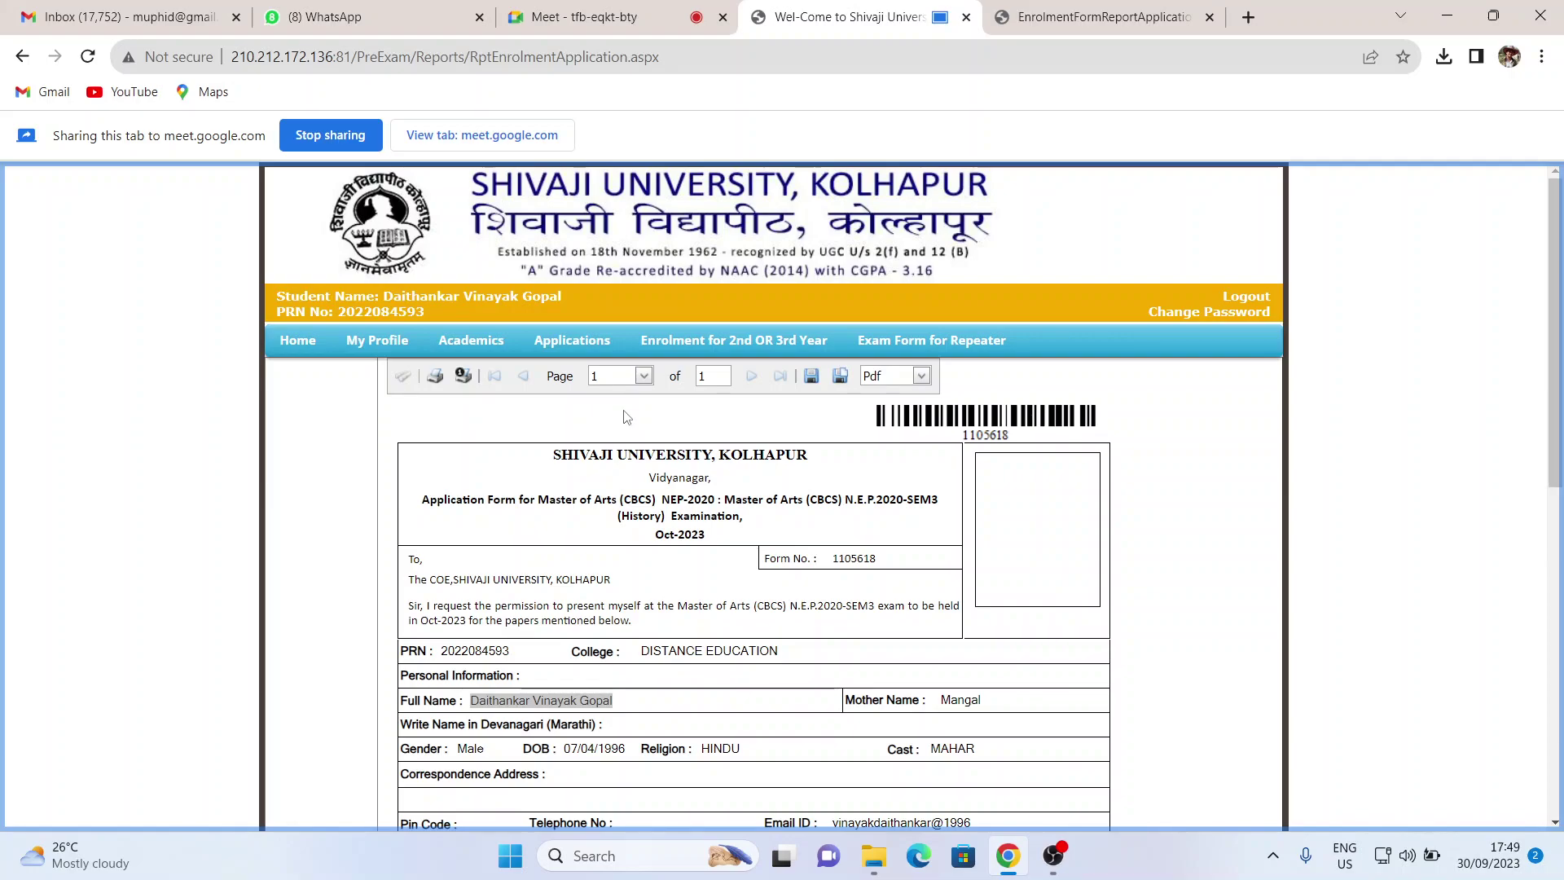
pyautogui.scroll(-3, 681, 492)
pyautogui.scroll(3, 697, 484)
pyautogui.scroll(-6, 652, 343)
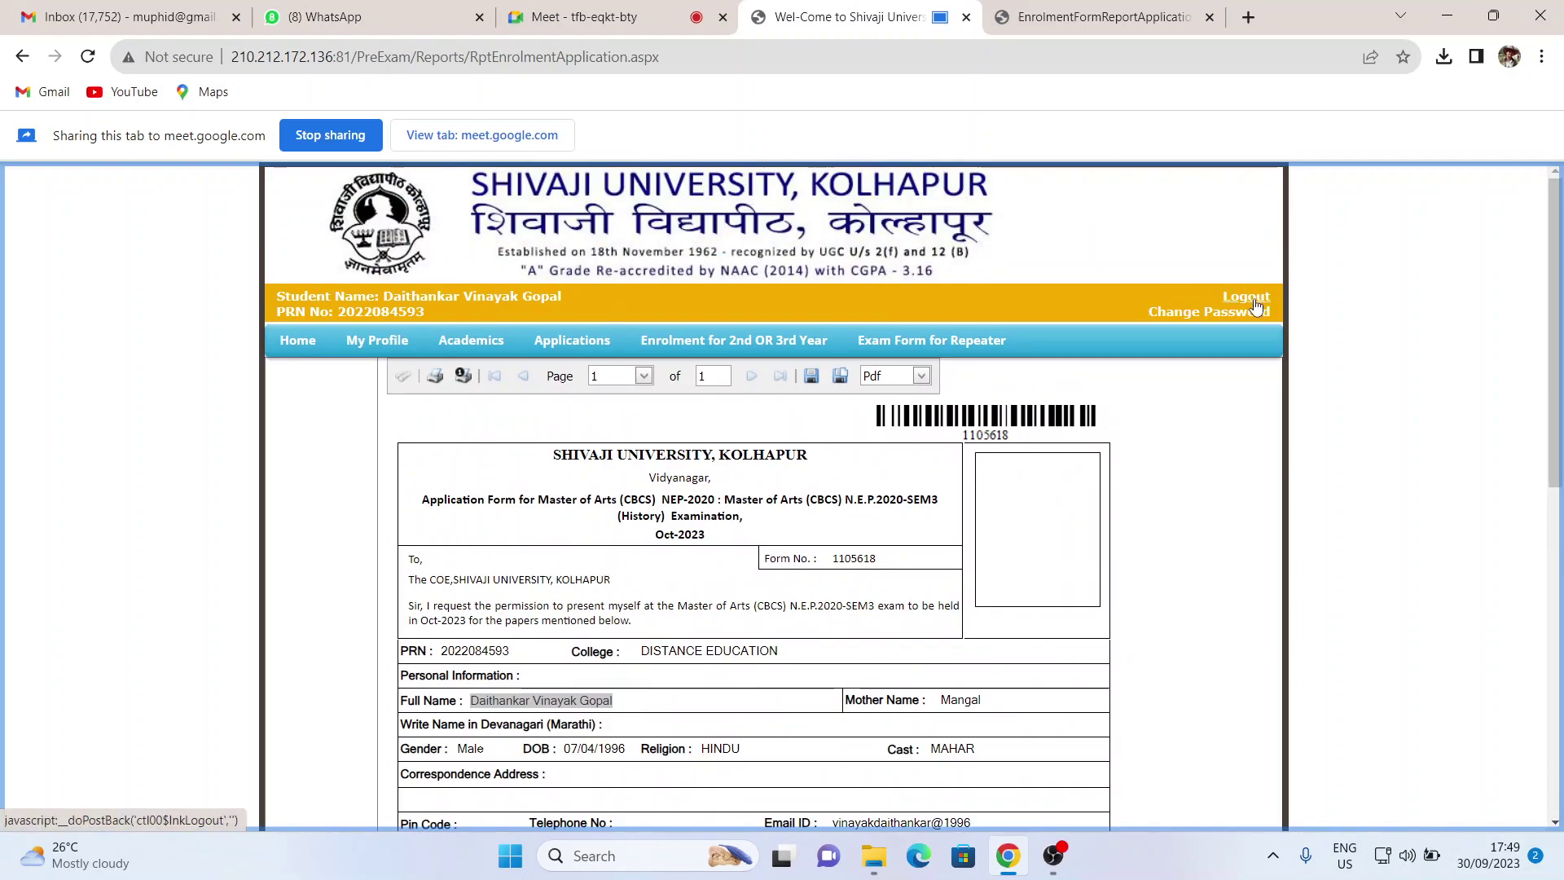
# - Open the repeater exam form and dismiss the raised-hand notice in Meet
pyautogui.click(921, 348)
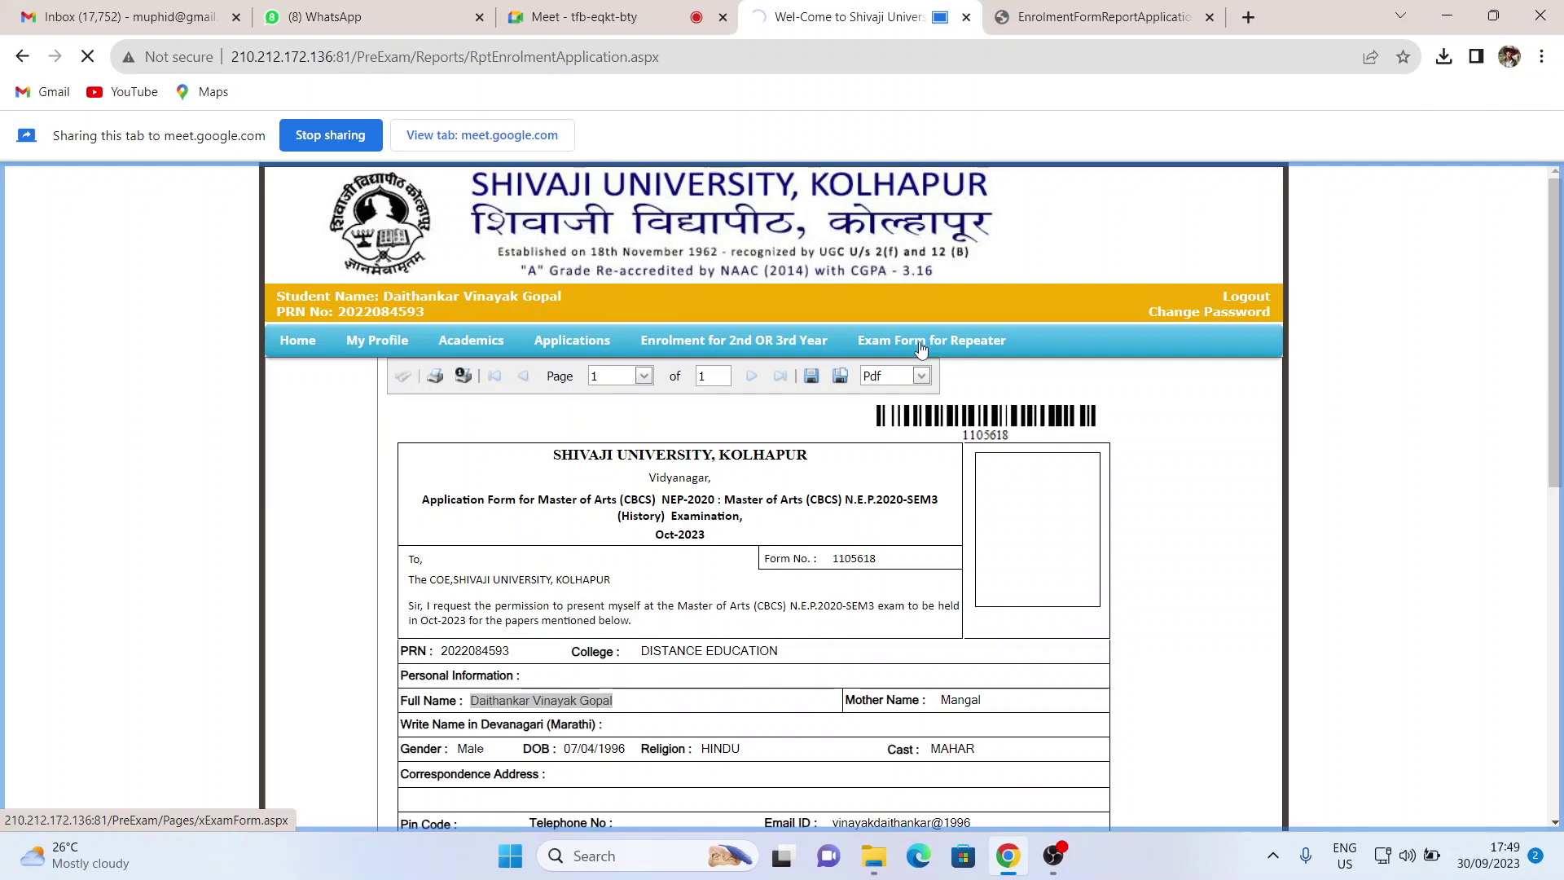
pyautogui.scroll(-6, 921, 346)
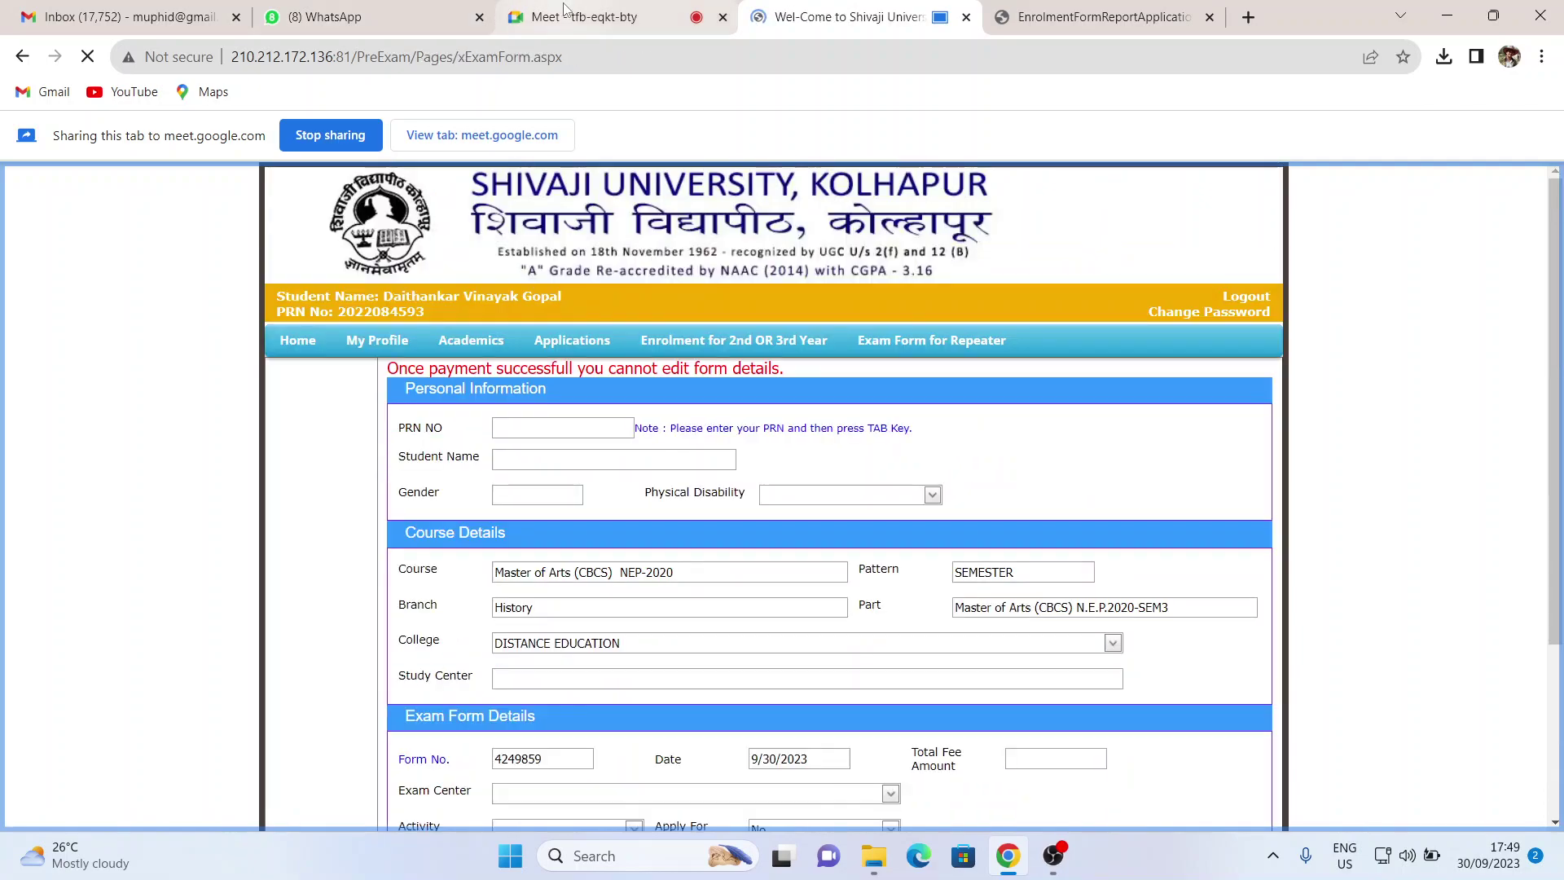
pyautogui.click(564, 15)
pyautogui.click(1515, 714)
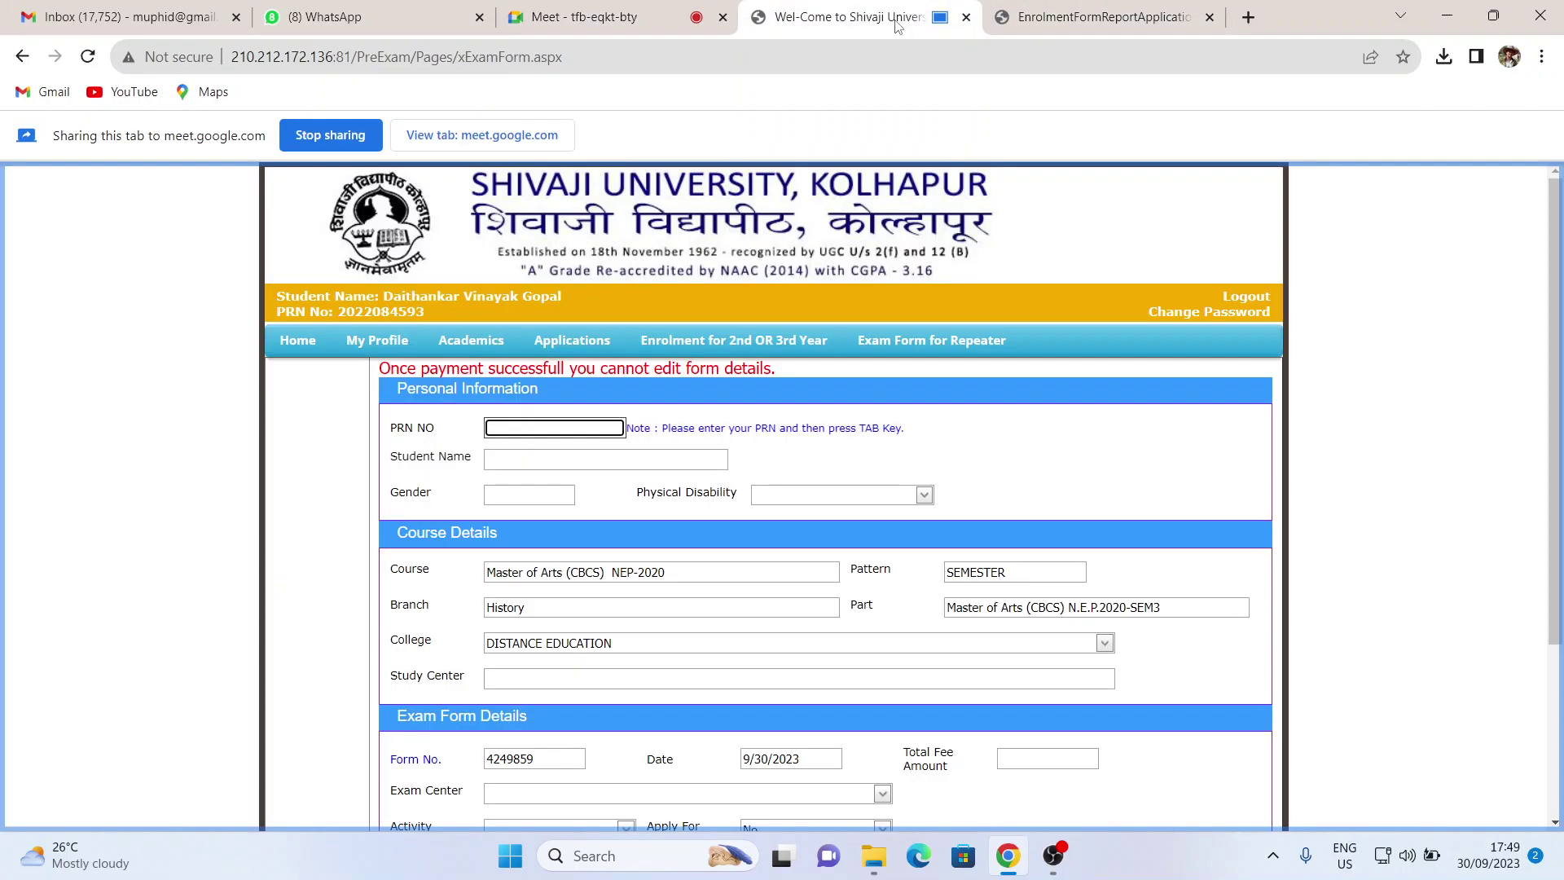
pyautogui.click(848, 17)
# - Paste the student's PRN from the header into PRN NO and fetch their details
pyautogui.moveTo(374, 311); pyautogui.dragTo(426, 312)
pyautogui.hotkey('ctrl', 'c')
pyautogui.click(372, 312)
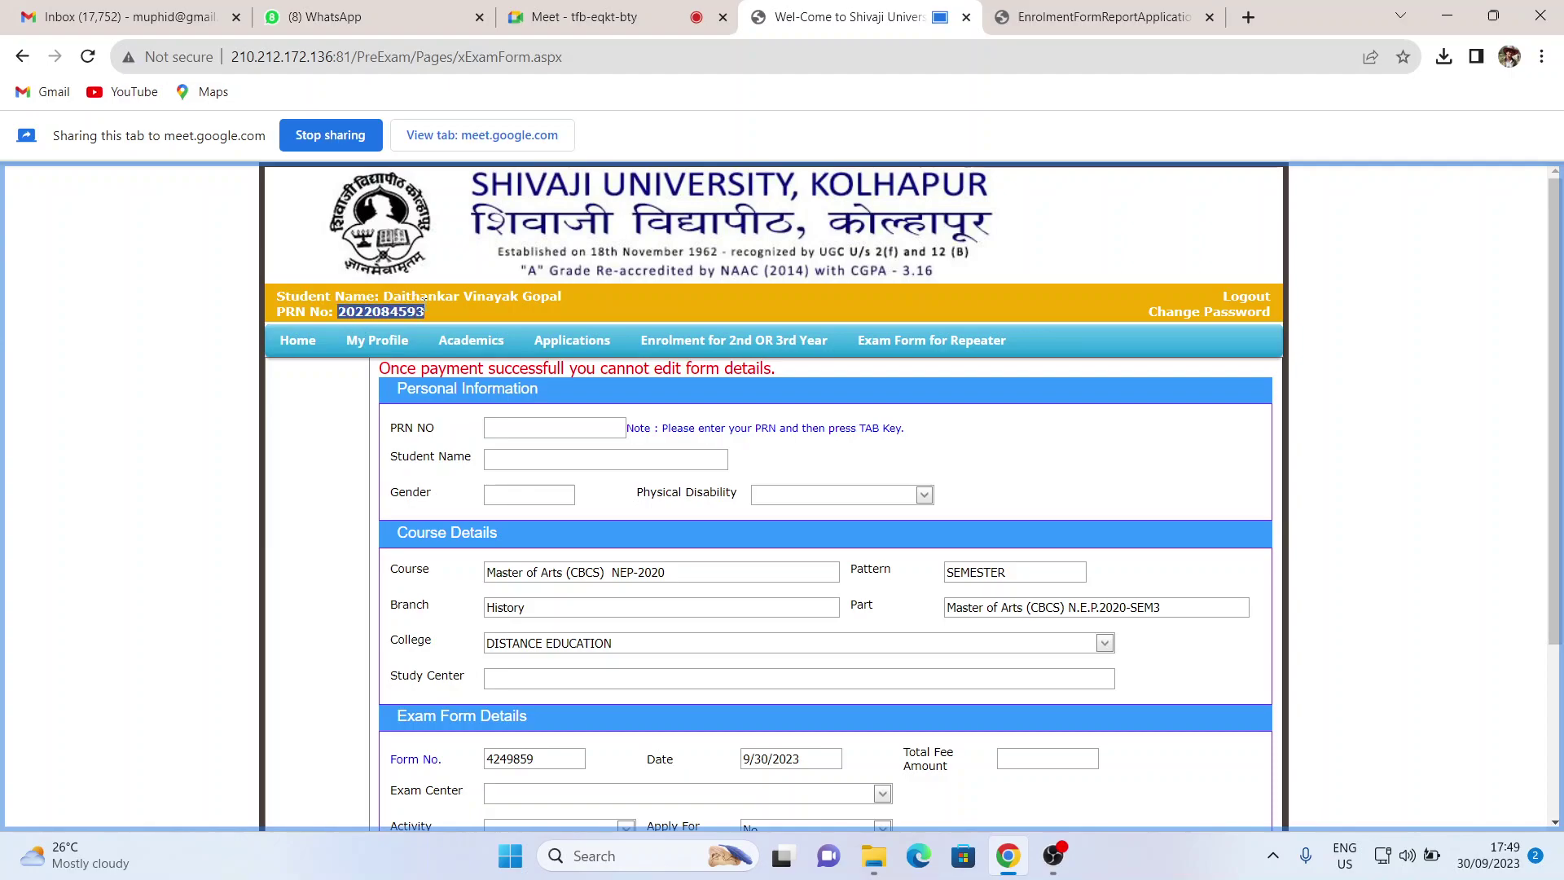
pyautogui.click(499, 426)
pyautogui.hotkey('ctrl', 'v')
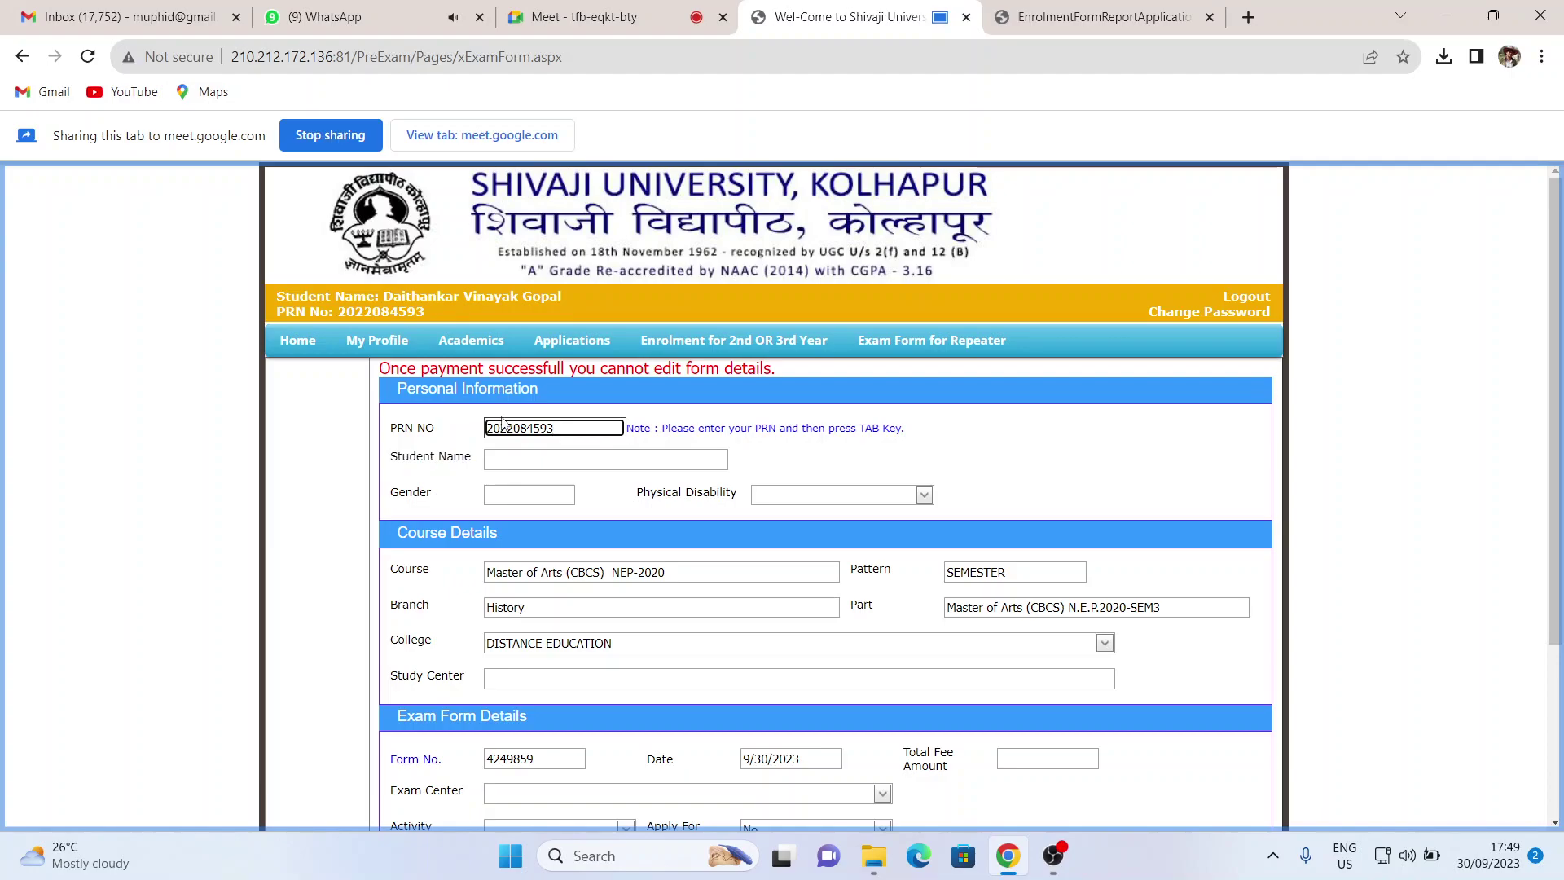
pyautogui.moveTo(912, 432); pyautogui.dragTo(661, 428)
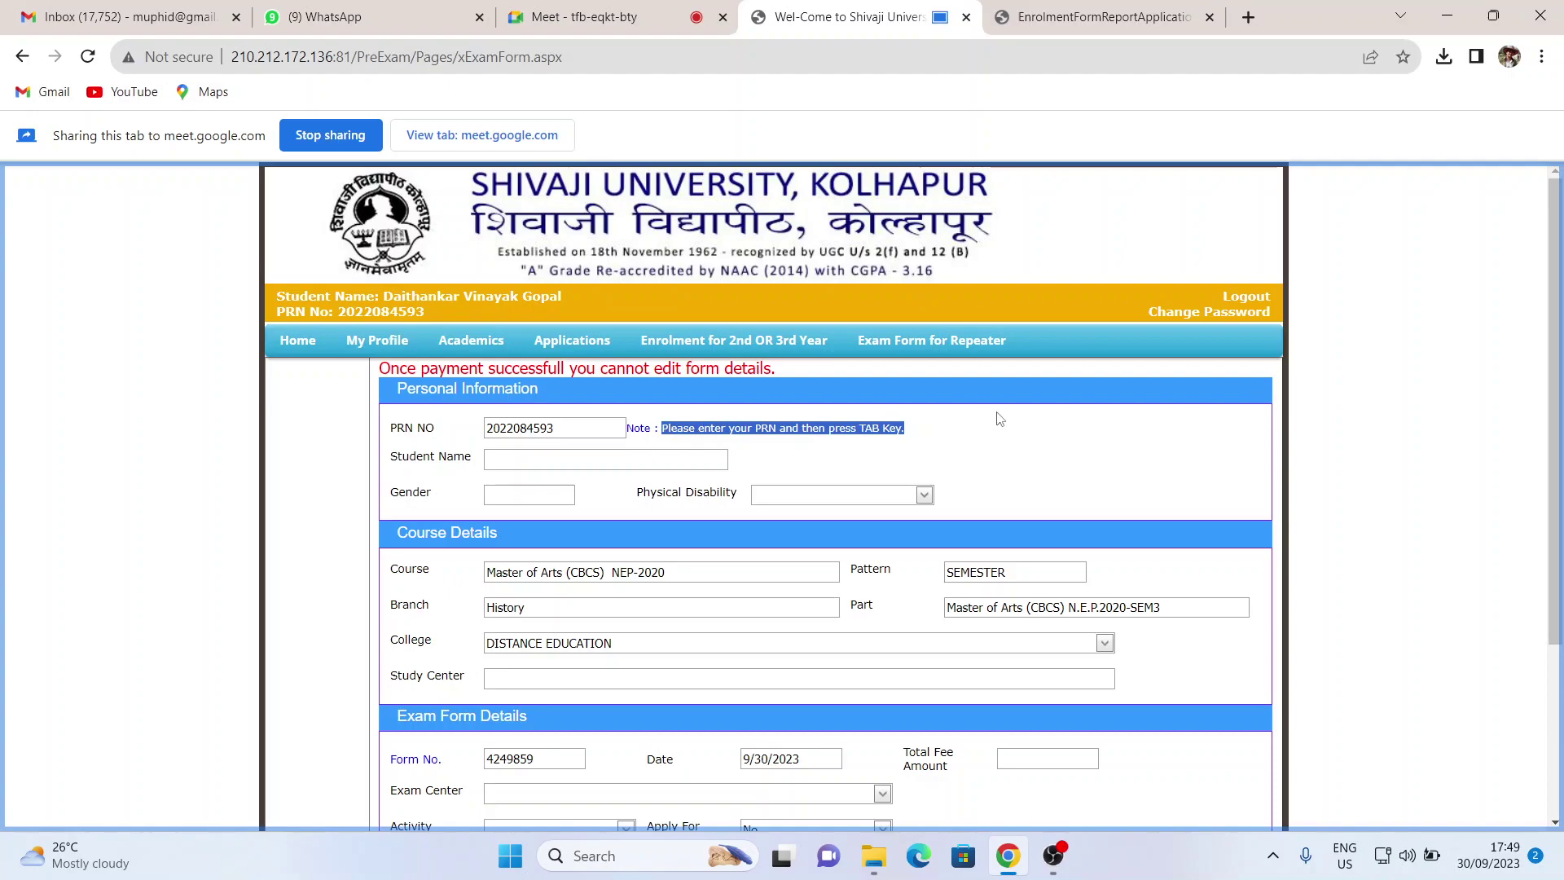
pyautogui.press('Tab')
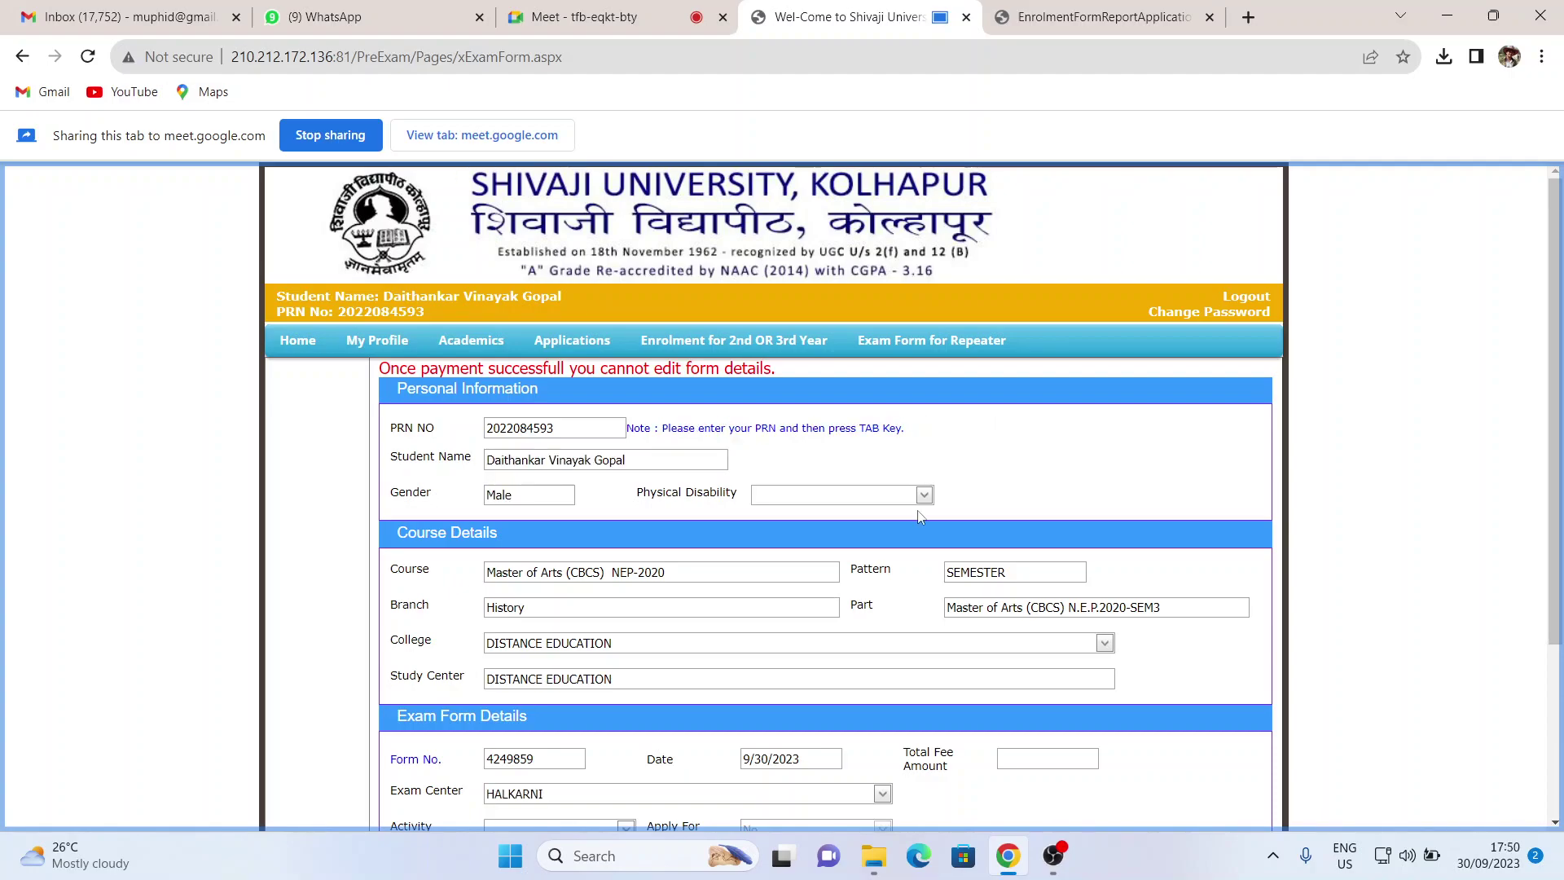
# - Review the SEM3 subject list without changes, then load Enrolment for 2nd OR 3rd Year
pyautogui.scroll(-3, 918, 509)
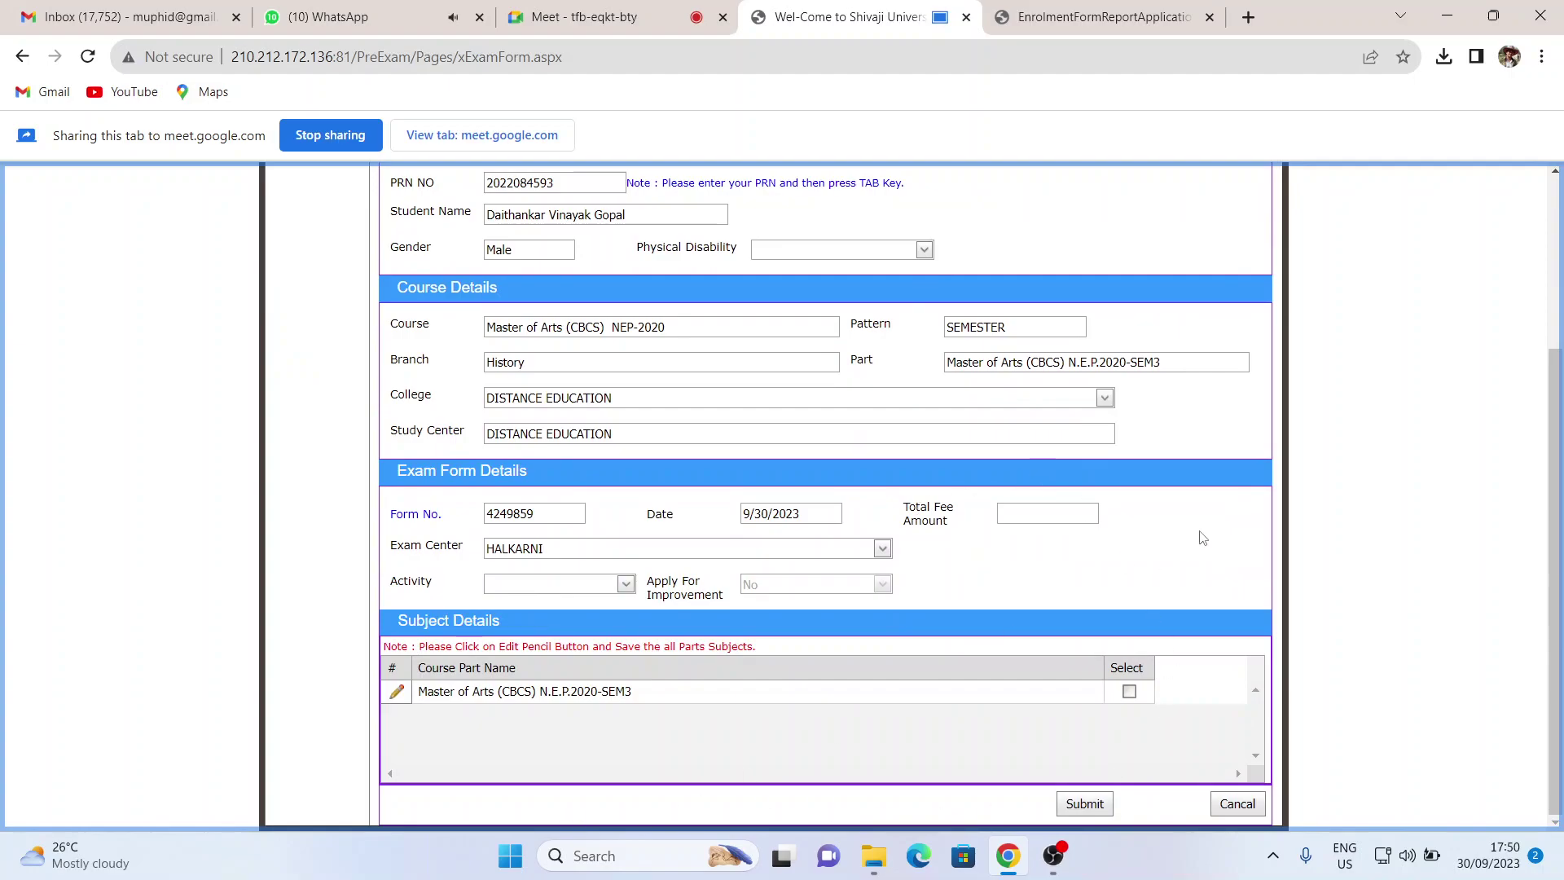
pyautogui.click(398, 693)
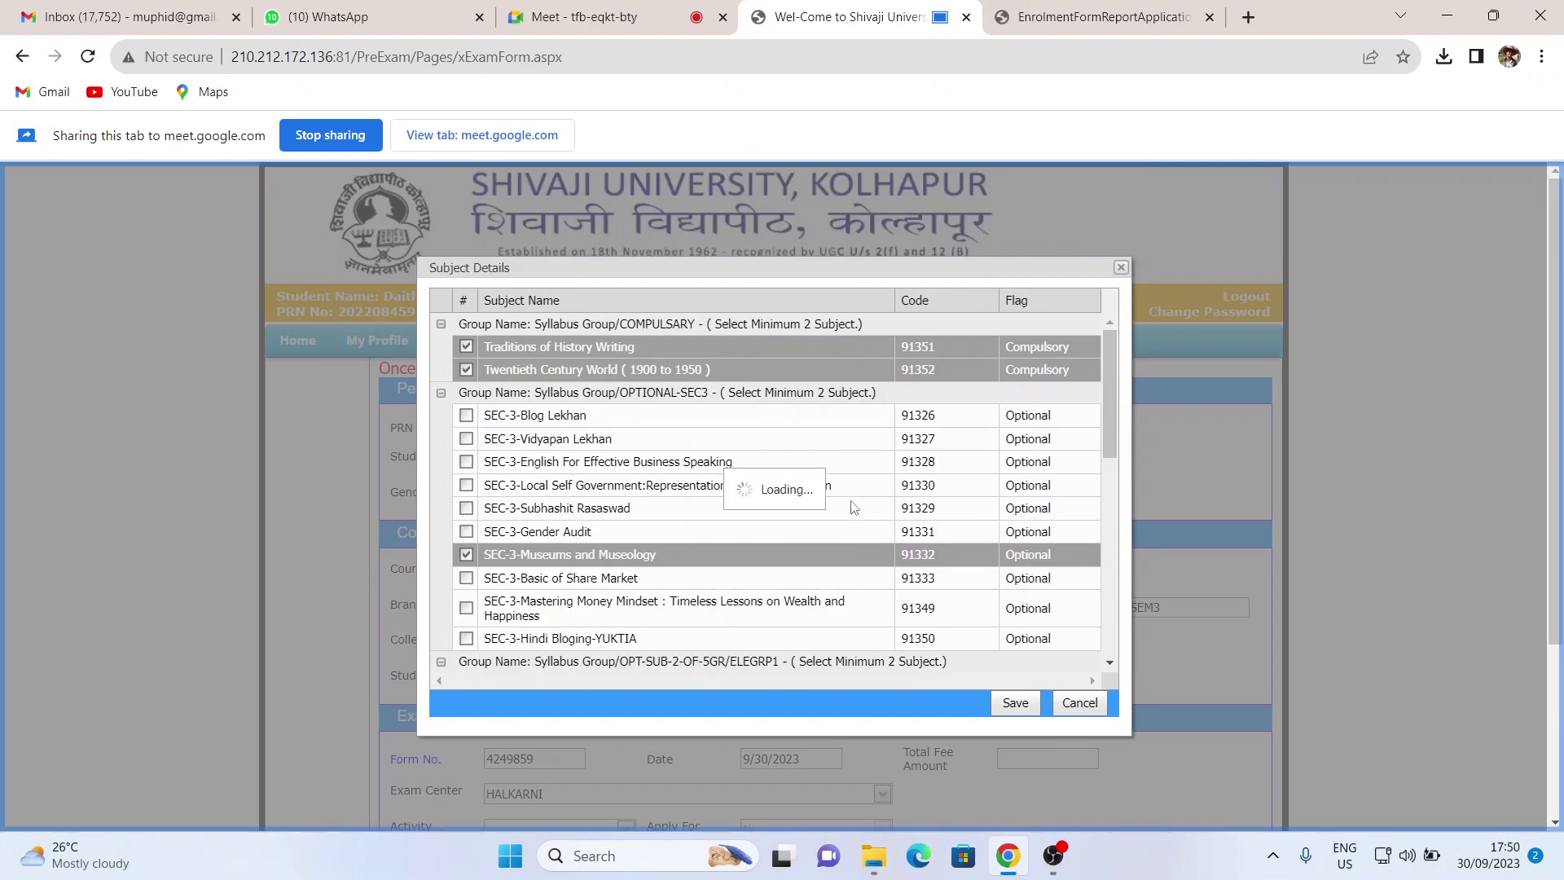
pyautogui.scroll(-10, 874, 487)
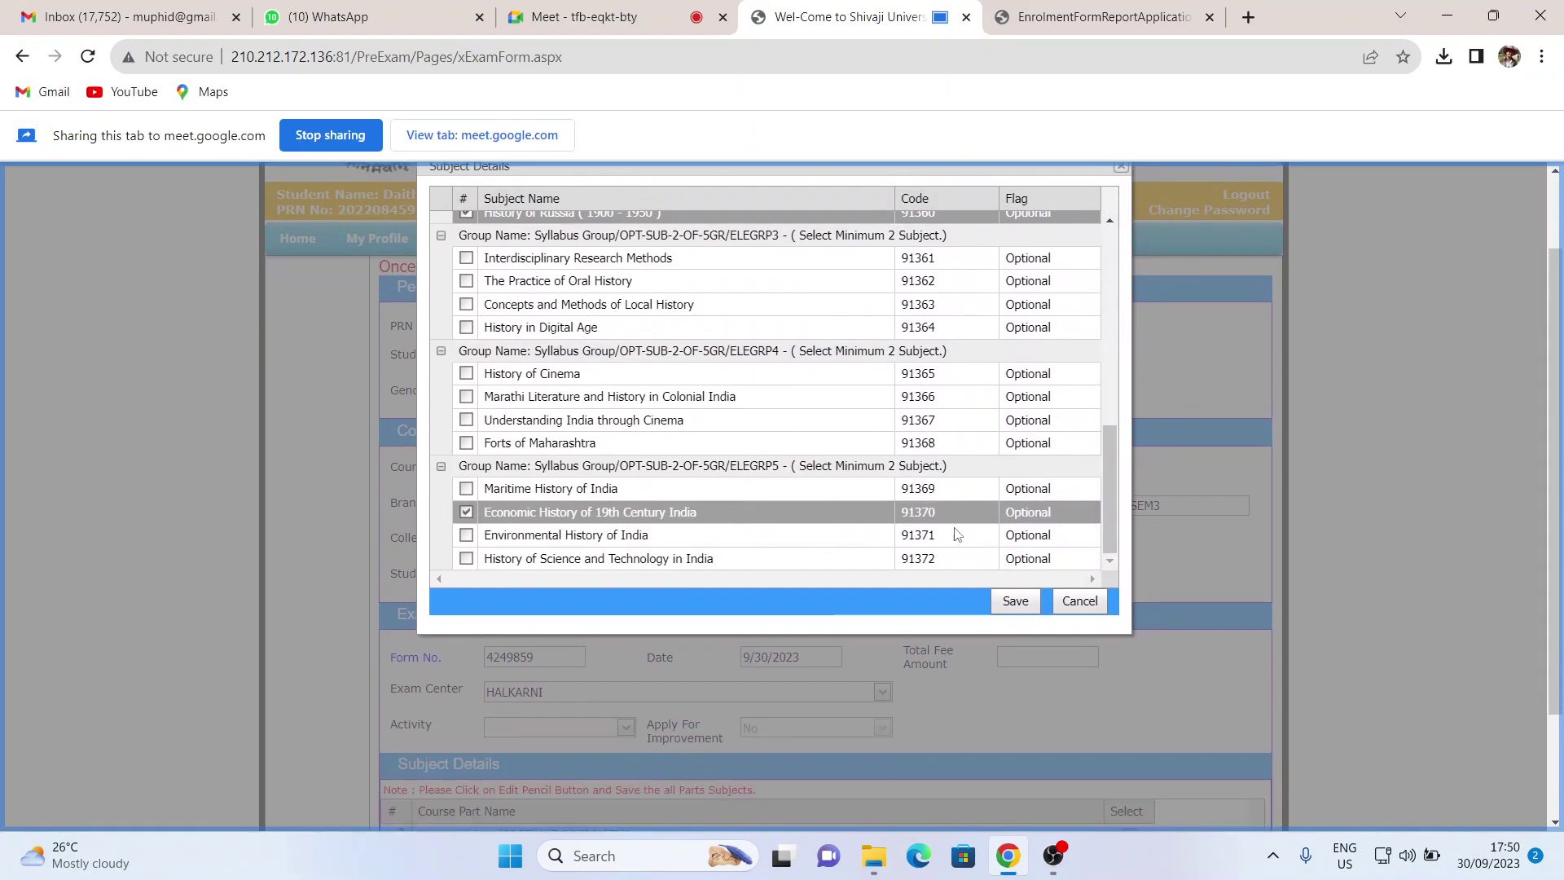
pyautogui.scroll(10, 909, 534)
pyautogui.scroll(2, 1170, 180)
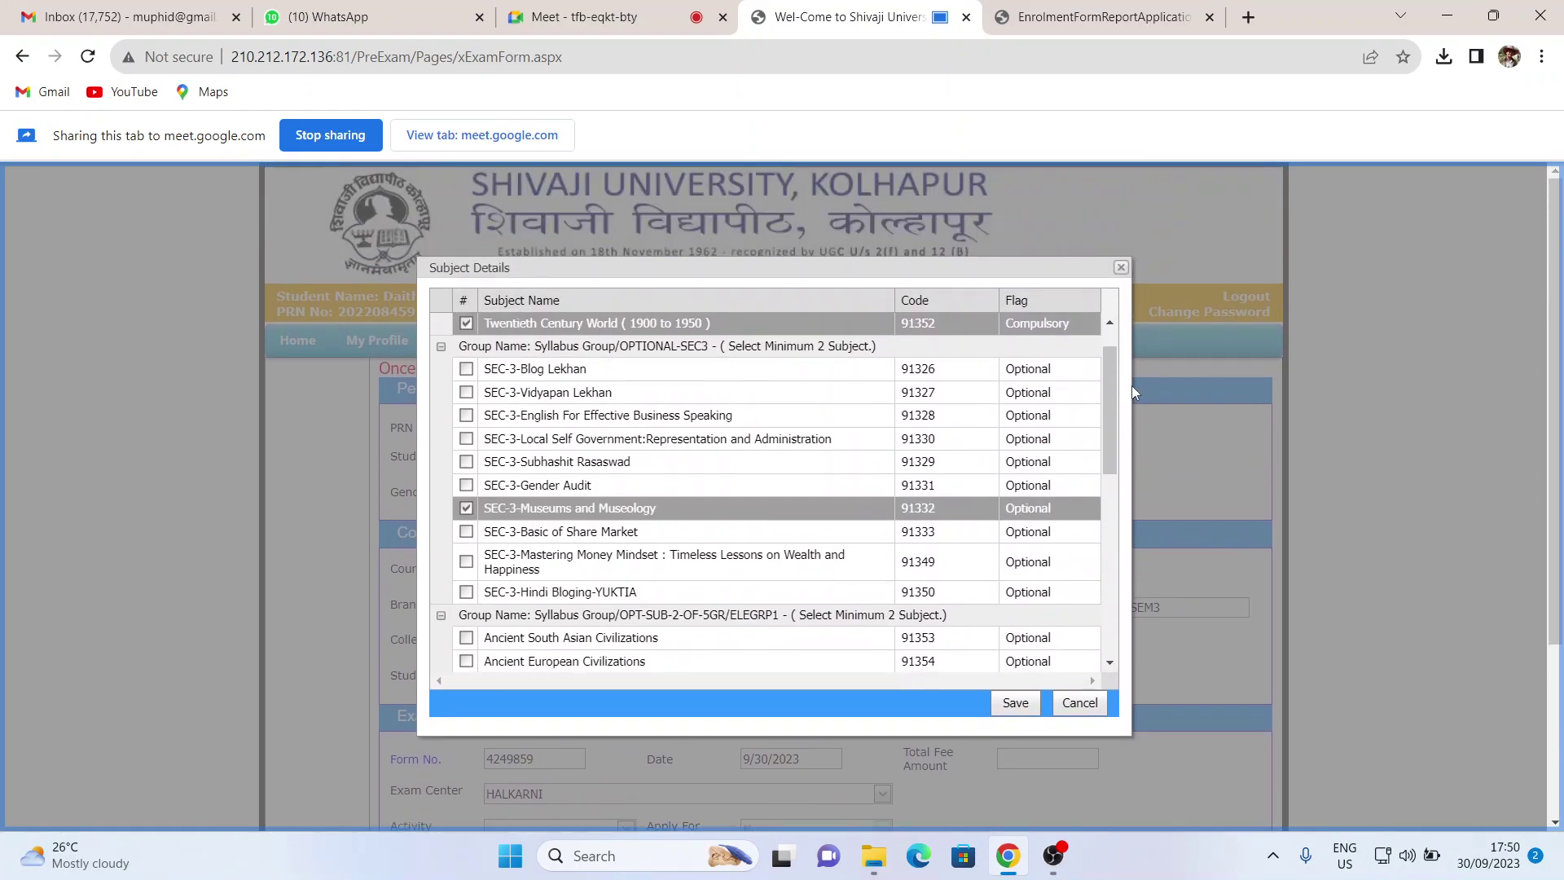
pyautogui.click(1122, 267)
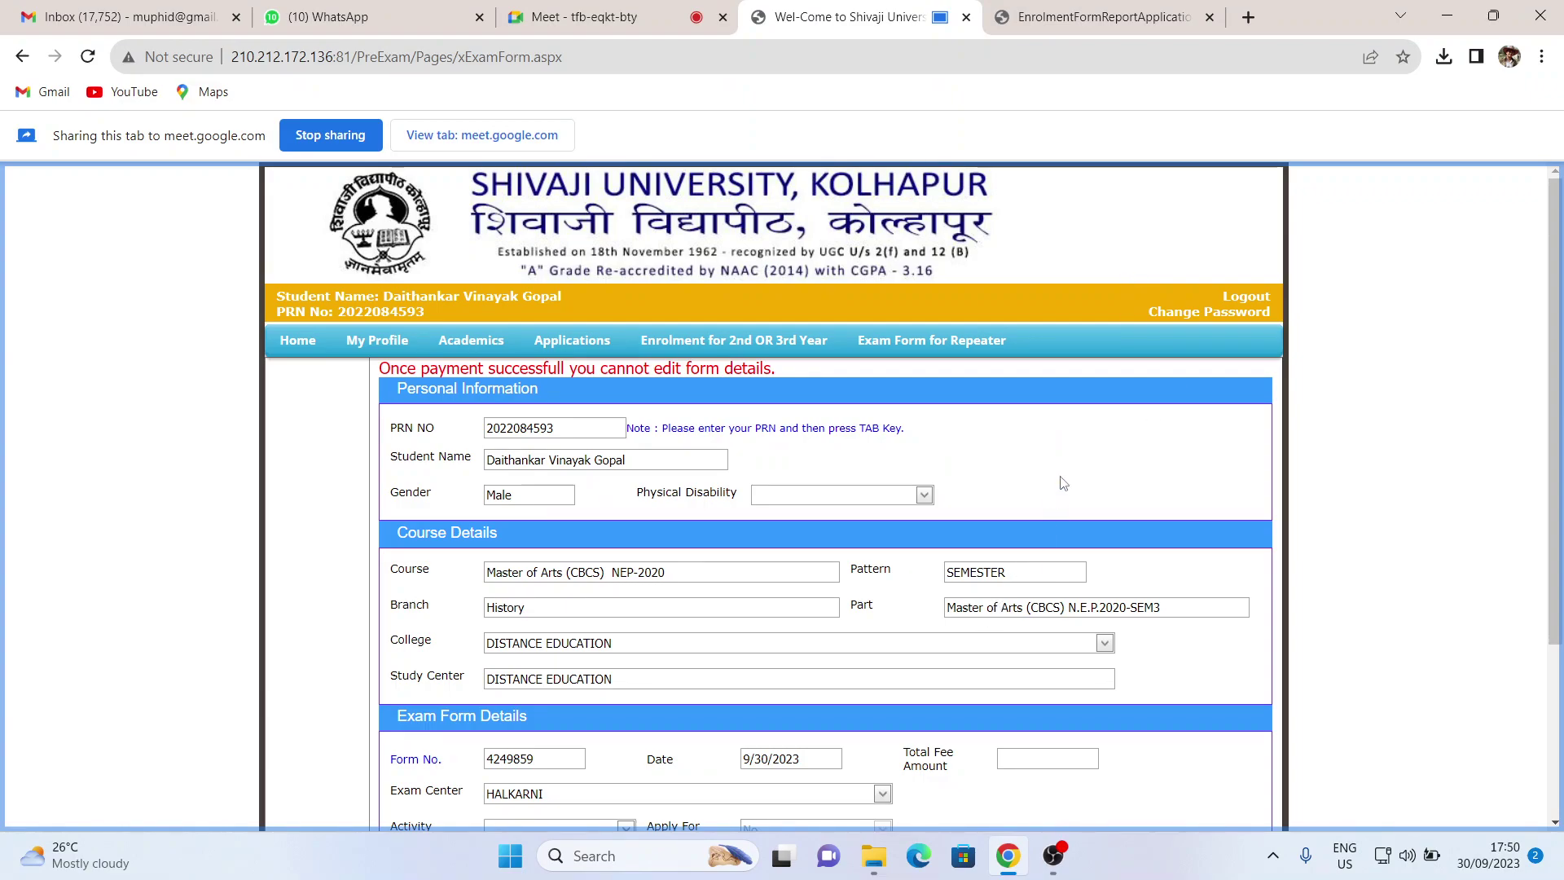
pyautogui.click(739, 340)
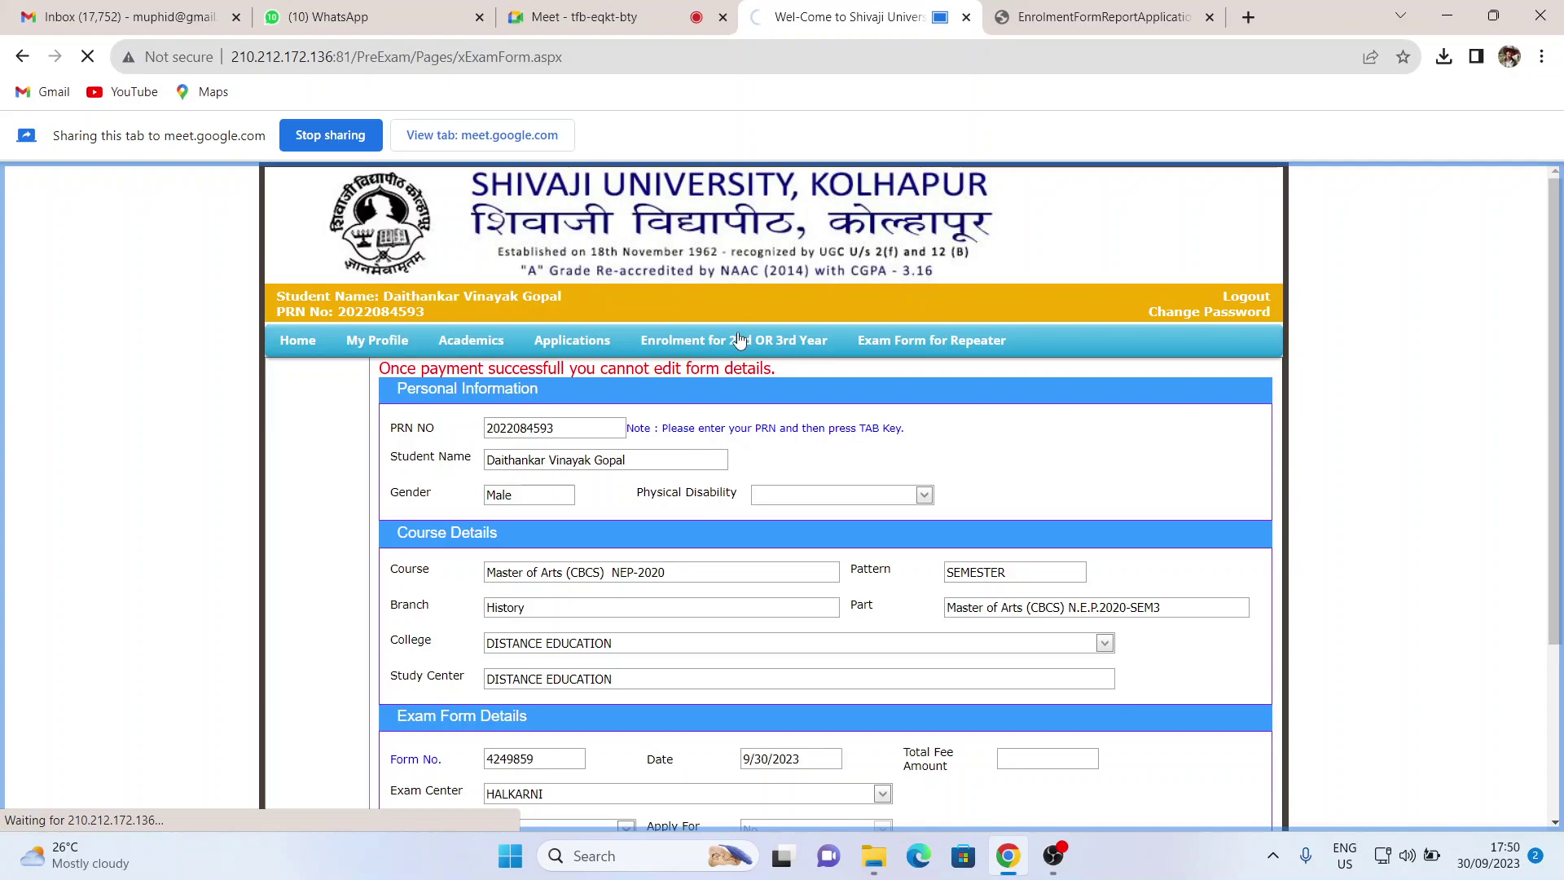
# - Review the SEM4 subjects and 5920 total fee, then cancel out of the enrolment form
pyautogui.click(336, 8)
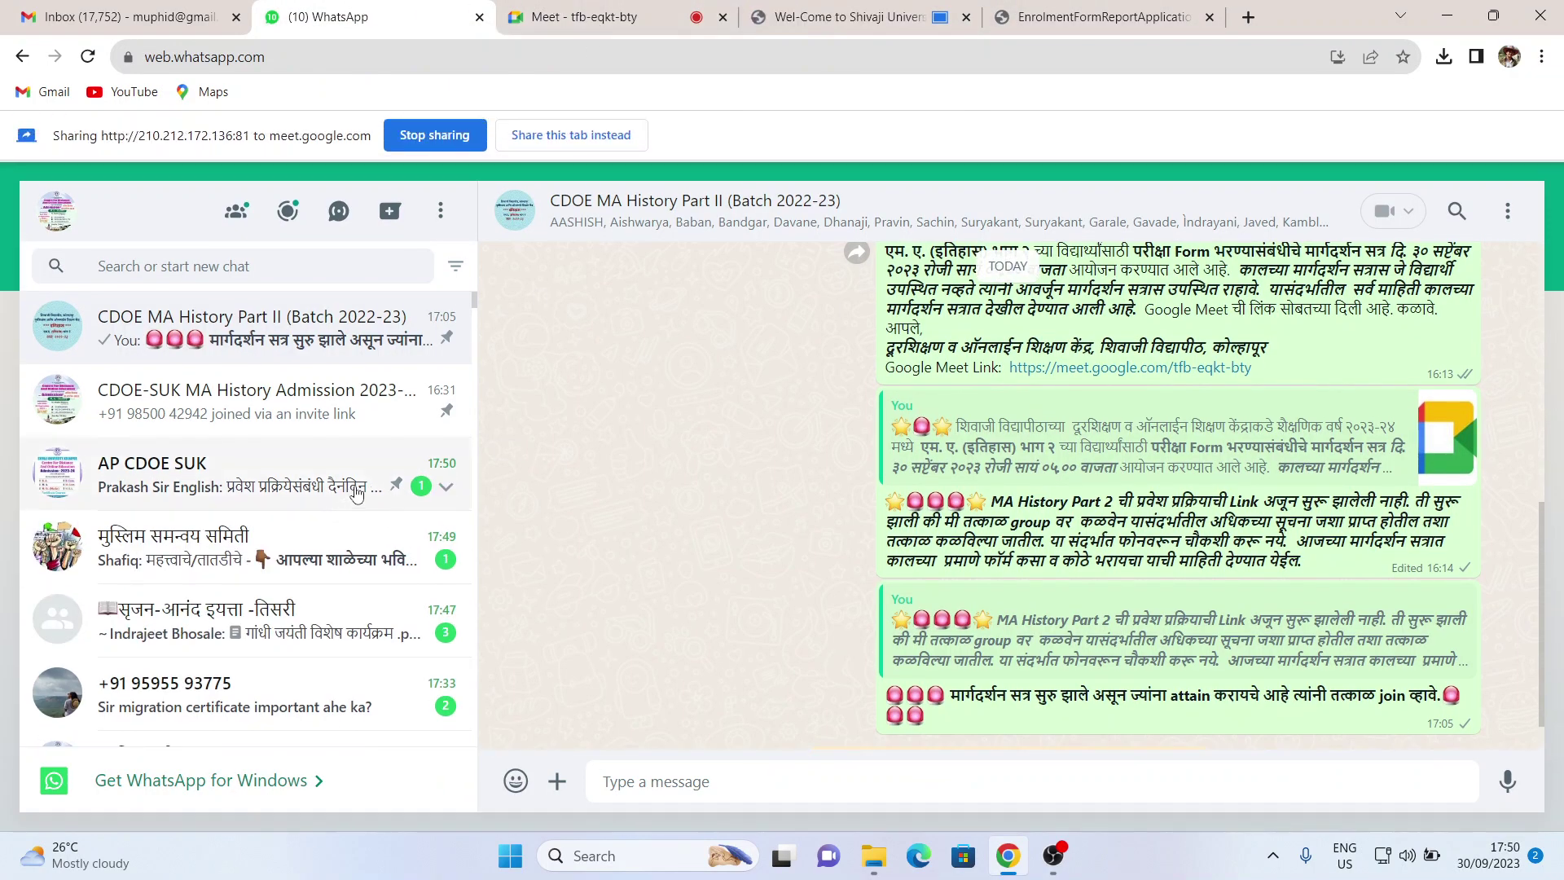
pyautogui.click(694, 8)
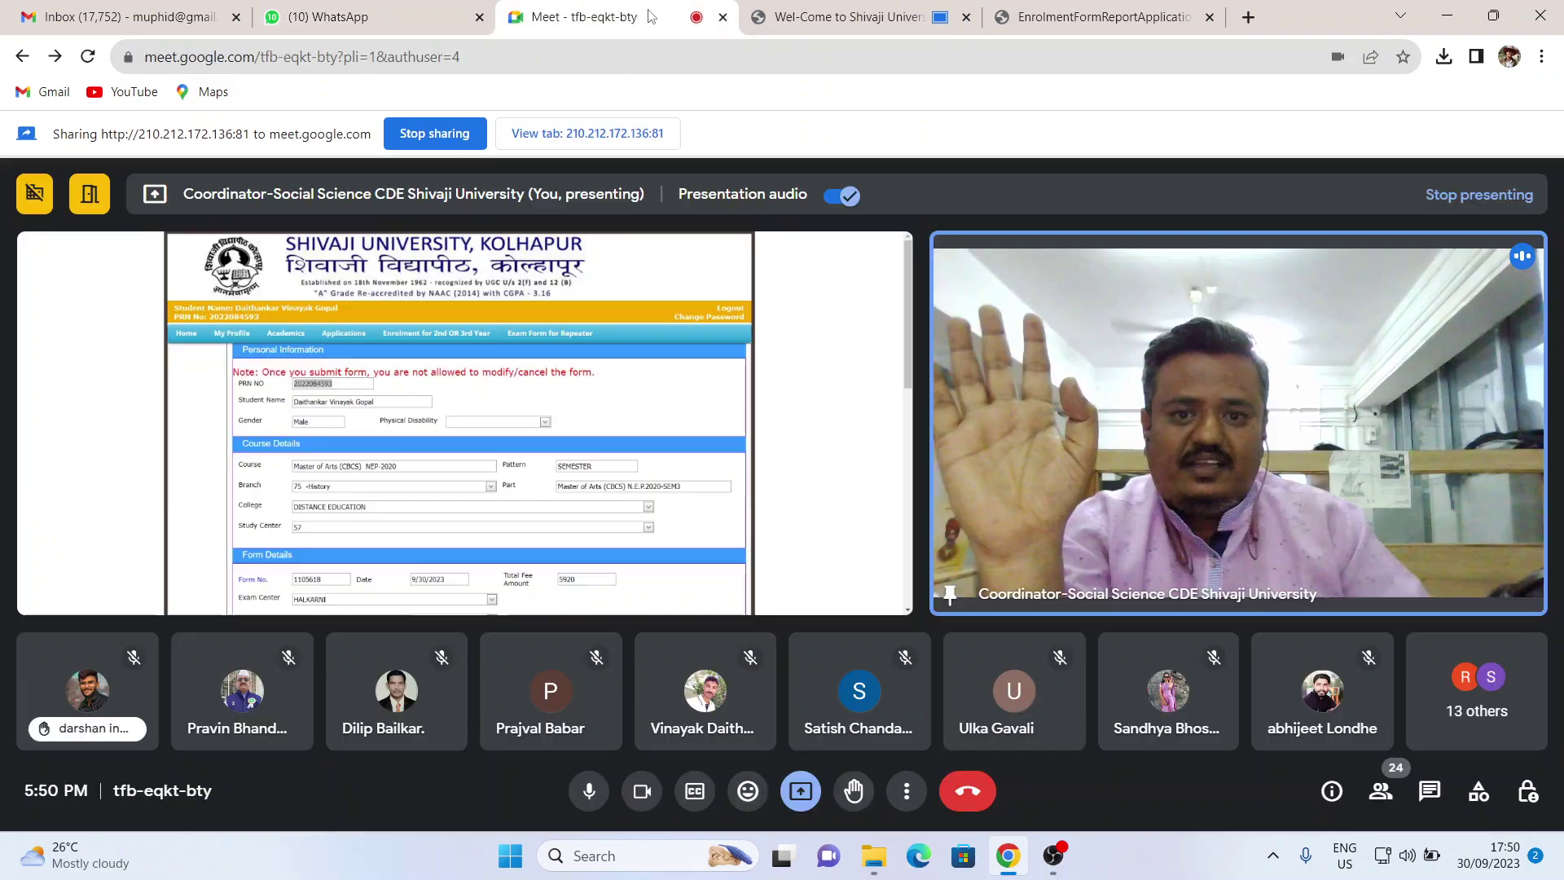
pyautogui.click(831, 12)
pyautogui.scroll(-5, 991, 520)
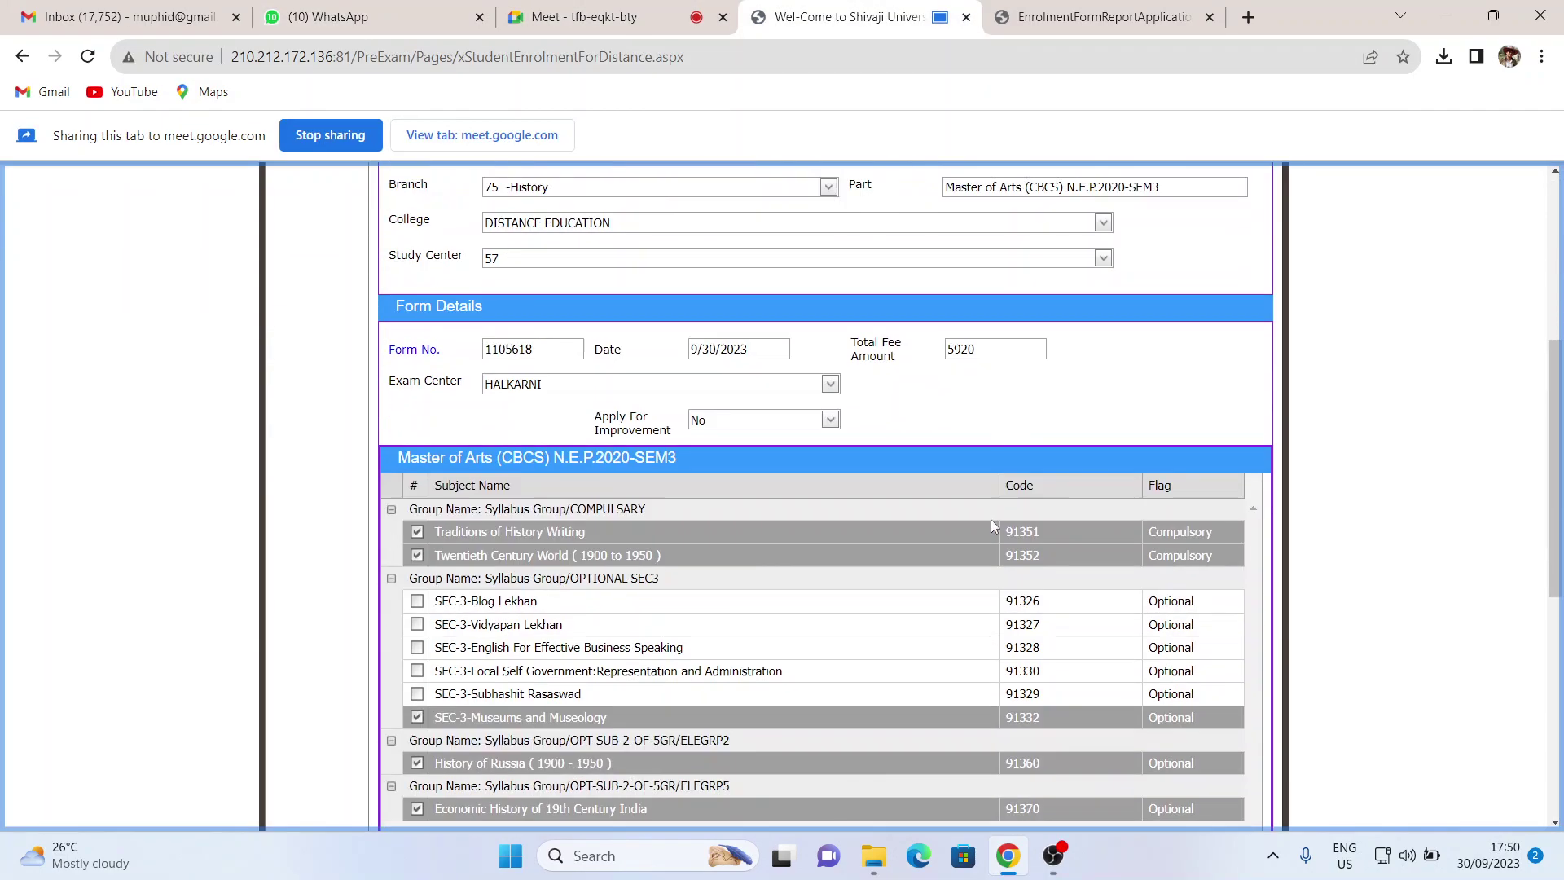
pyautogui.scroll(-5, 994, 526)
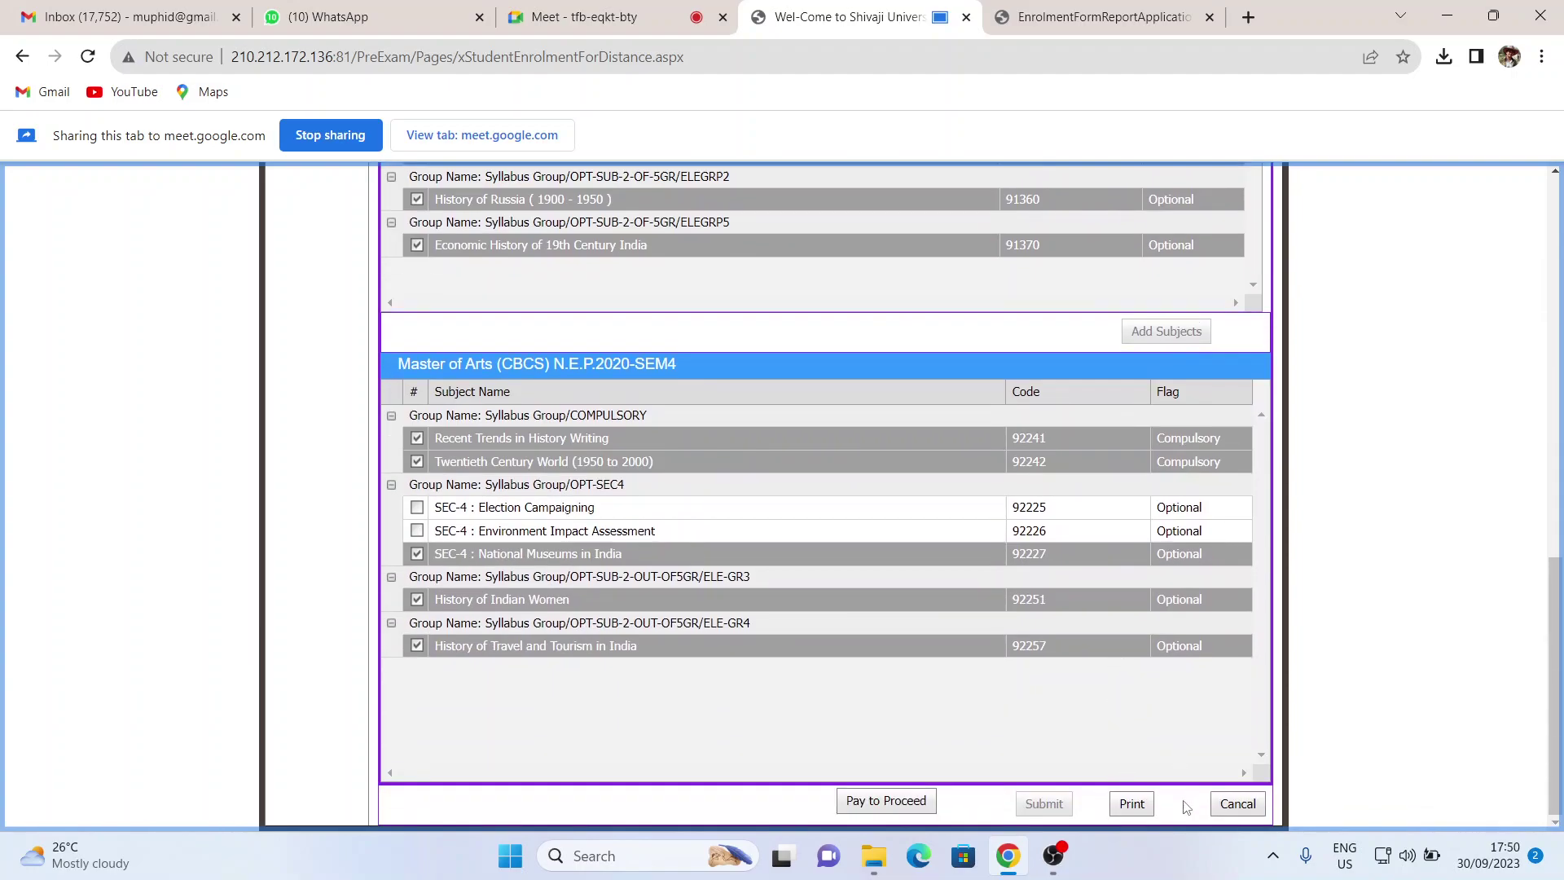
pyautogui.click(1237, 805)
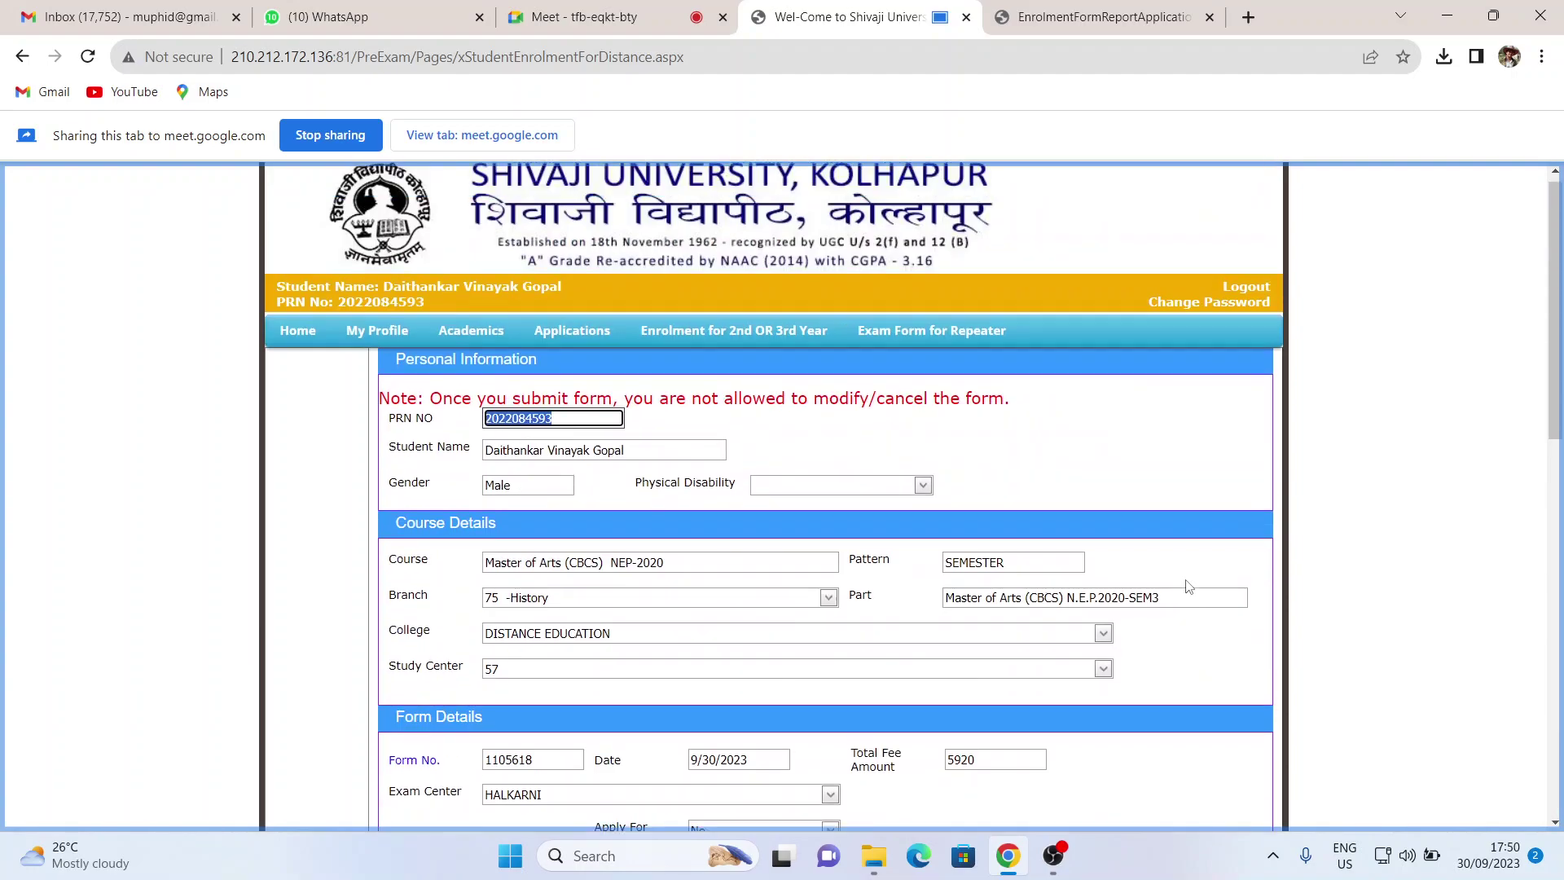
pyautogui.click(683, 11)
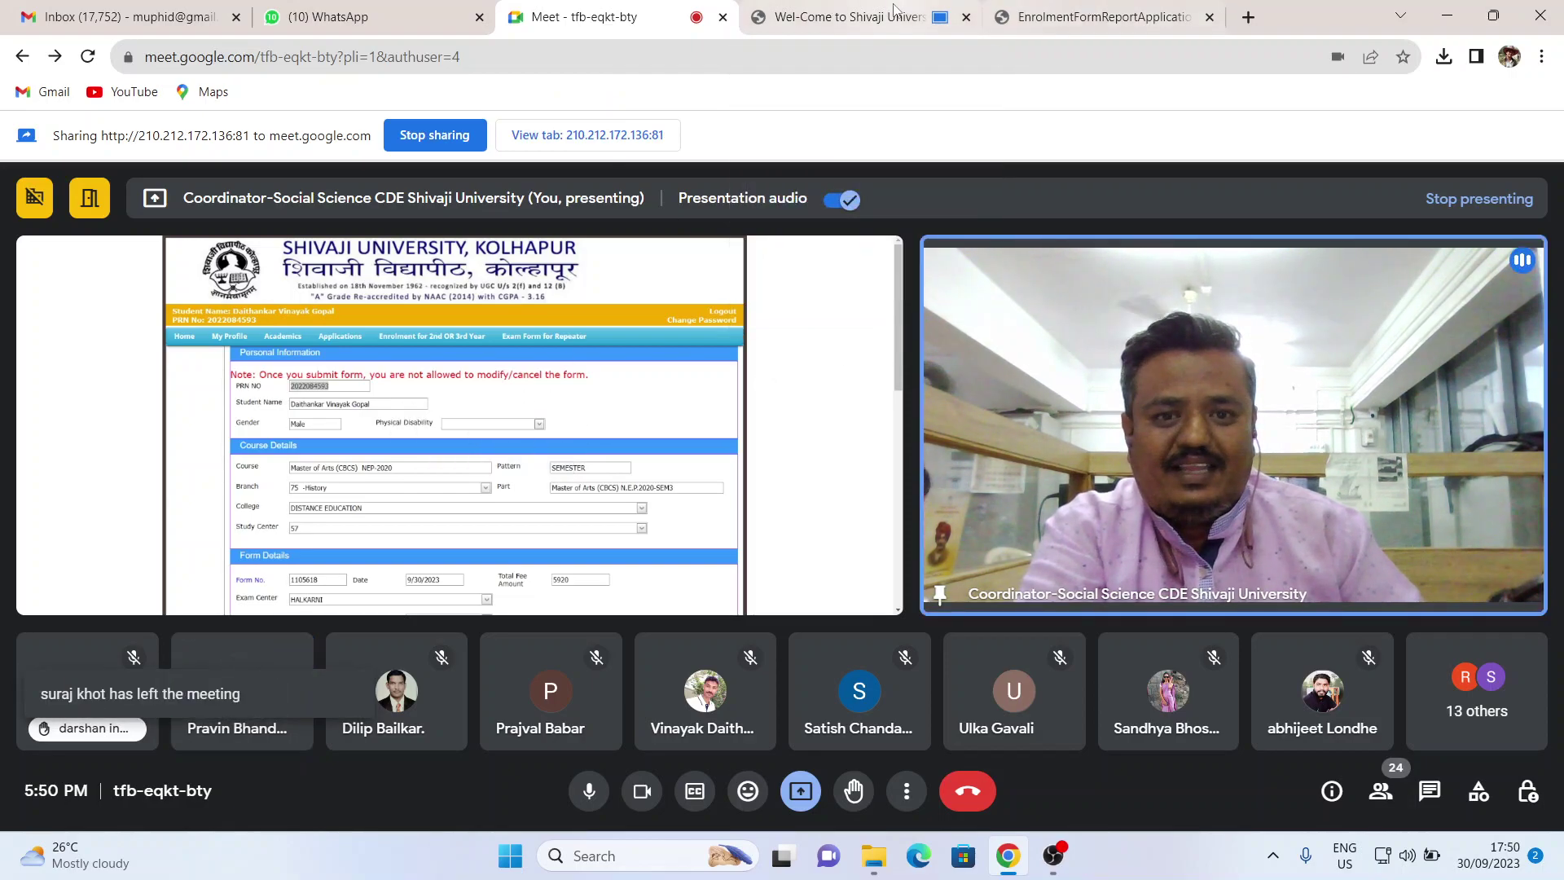
# - Show the enrolment form's SEM3 subject table with Museums and Museology, History of Russia, Economic History
pyautogui.click(847, 16)
pyautogui.scroll(-8, 708, 405)
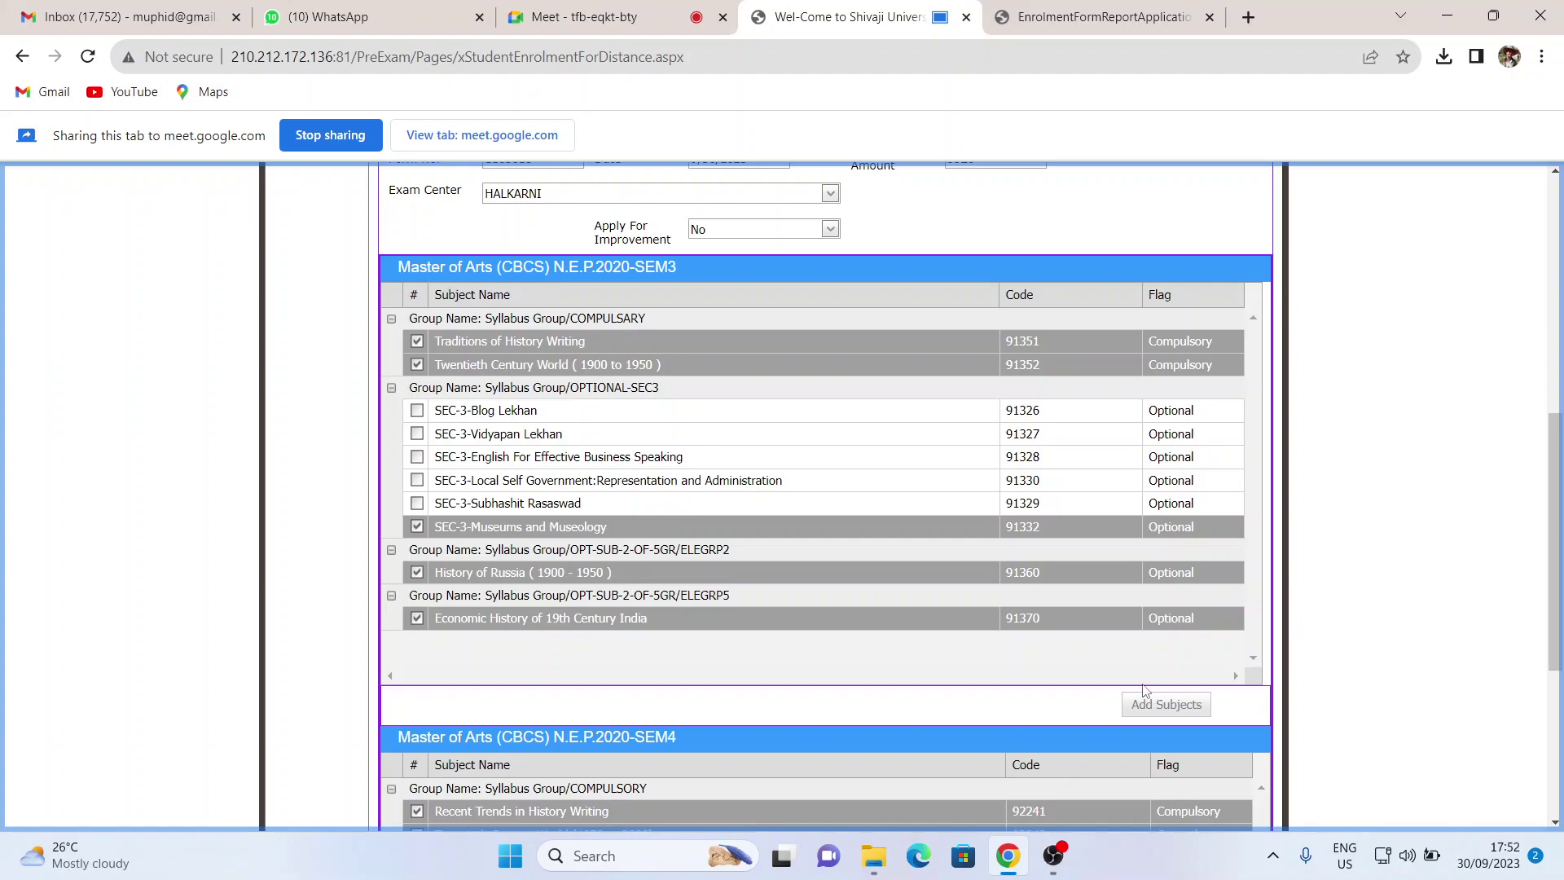
pyautogui.scroll(-3, 1143, 689)
pyautogui.scroll(4, 1143, 689)
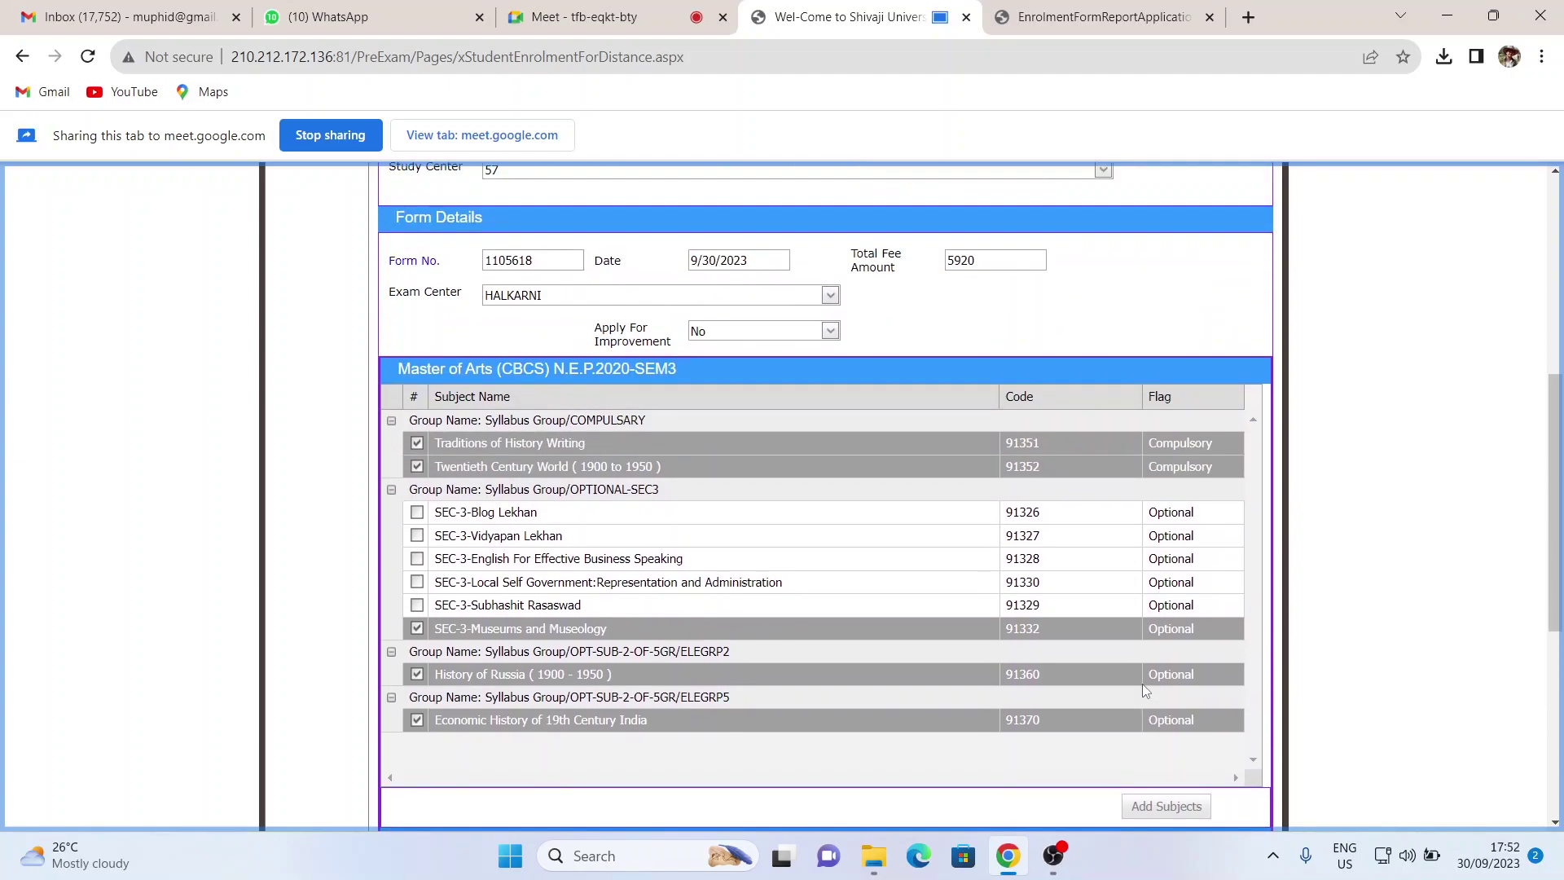
pyautogui.scroll(-3, 1143, 689)
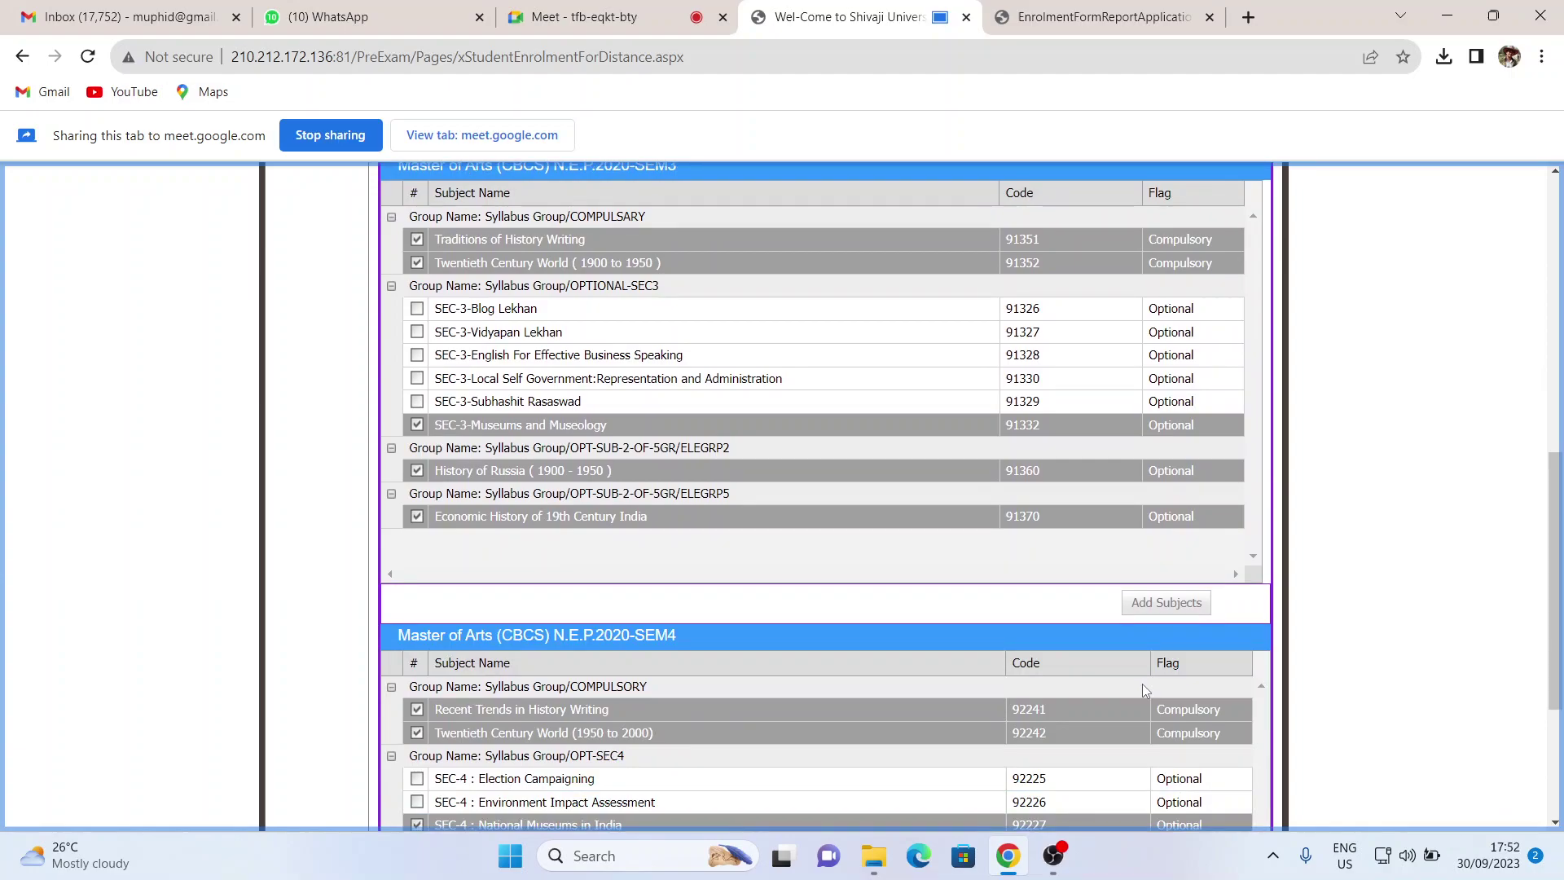
pyautogui.scroll(2, 1142, 683)
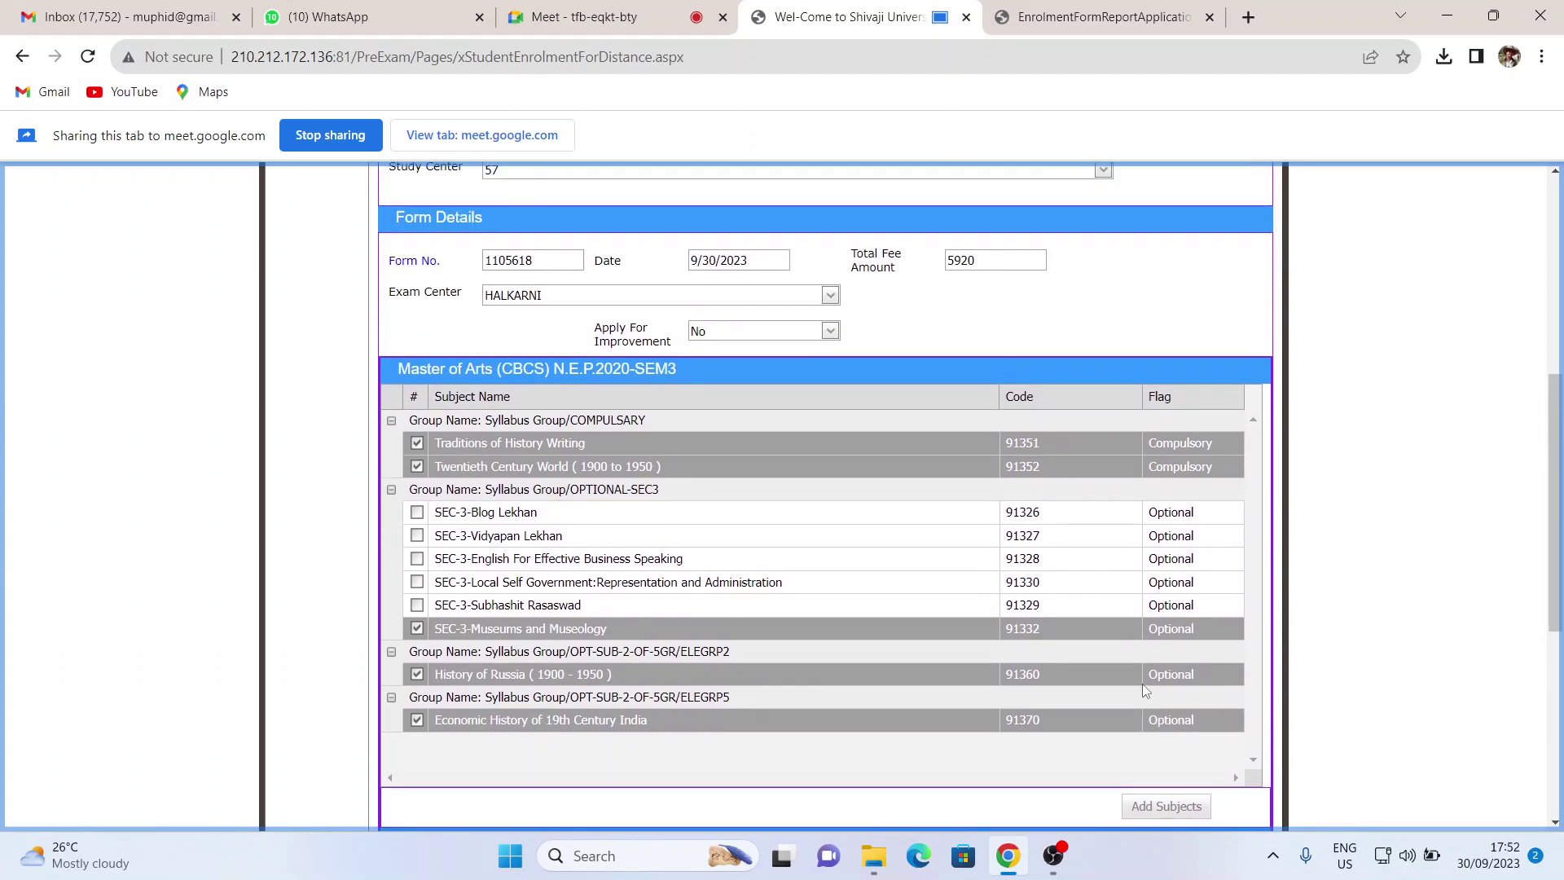
pyautogui.scroll(1, 951, 476)
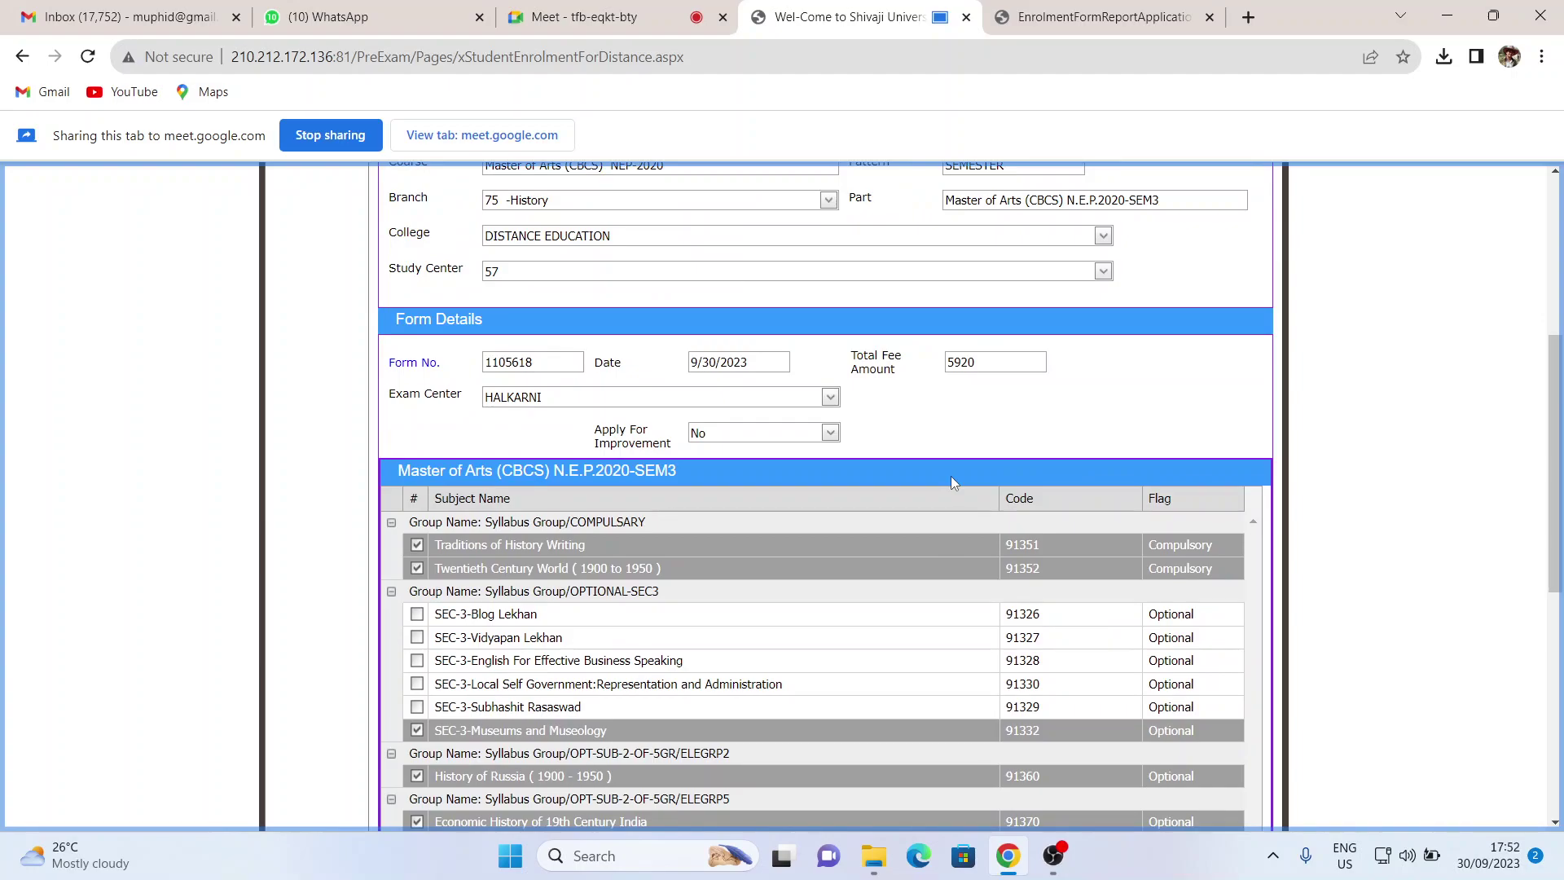
pyautogui.scroll(-5, 953, 482)
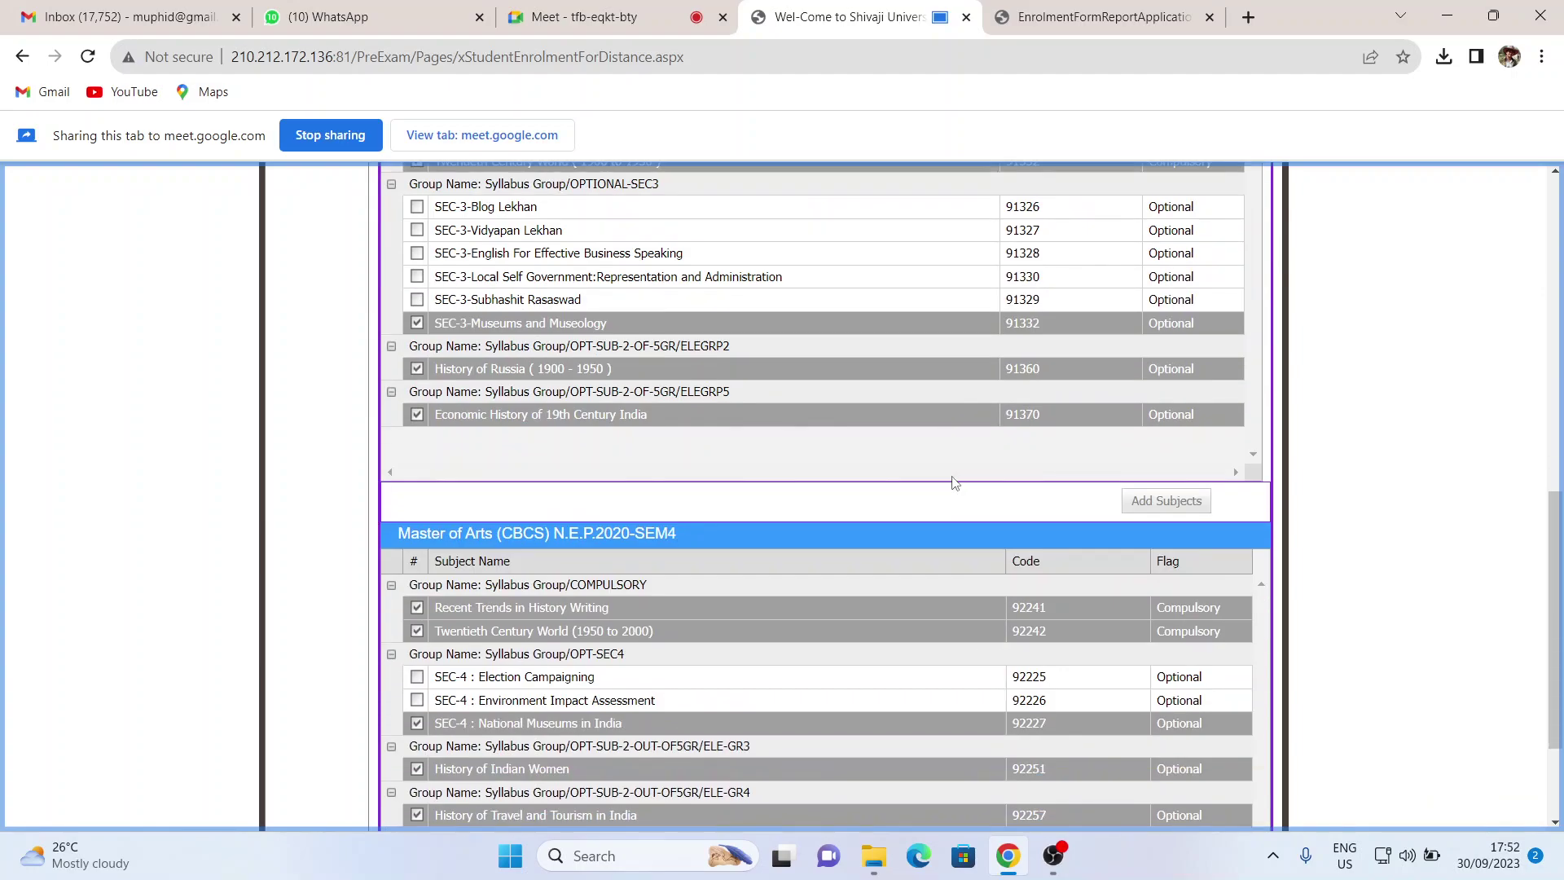
pyautogui.scroll(-2, 953, 482)
pyautogui.moveTo(700, 371); pyautogui.dragTo(416, 382)
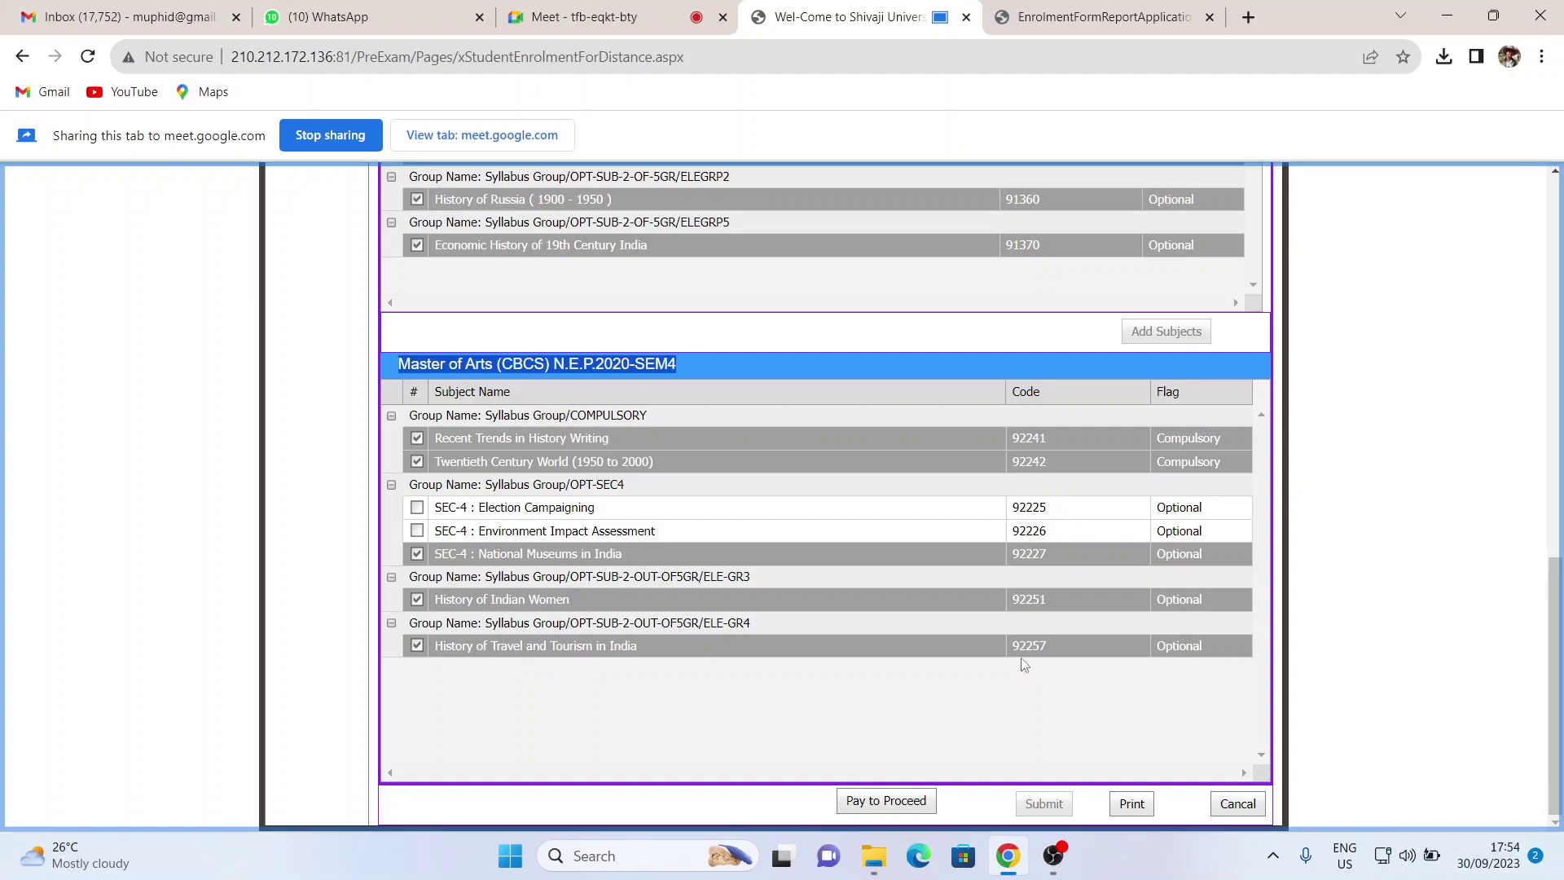
# - Scroll to the top of the enrolment form and log out of the student account
pyautogui.scroll(15, 1024, 664)
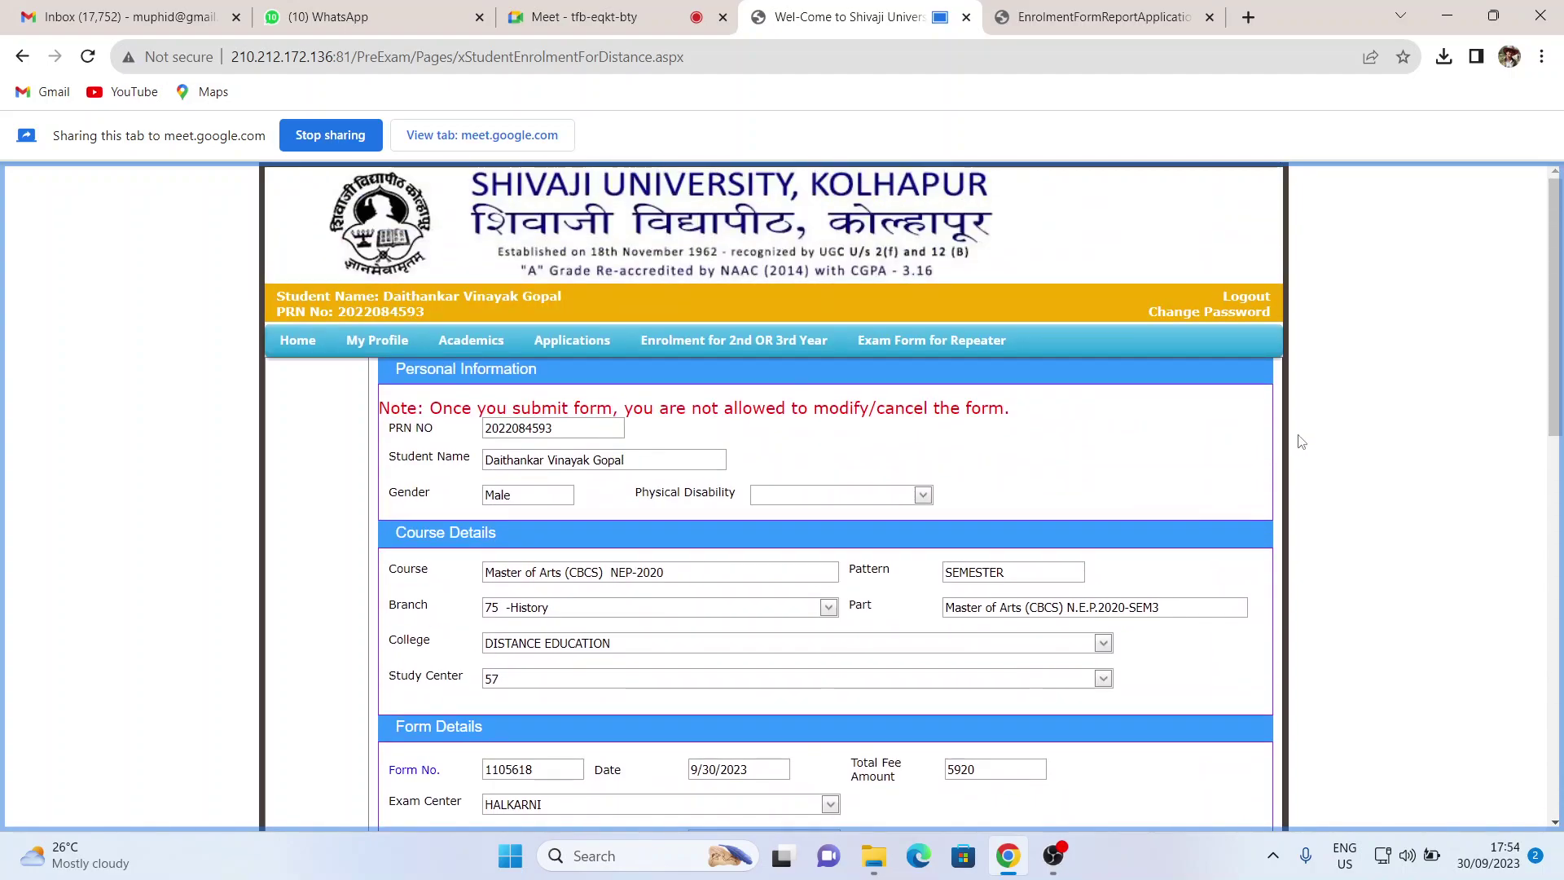
pyautogui.click(1262, 301)
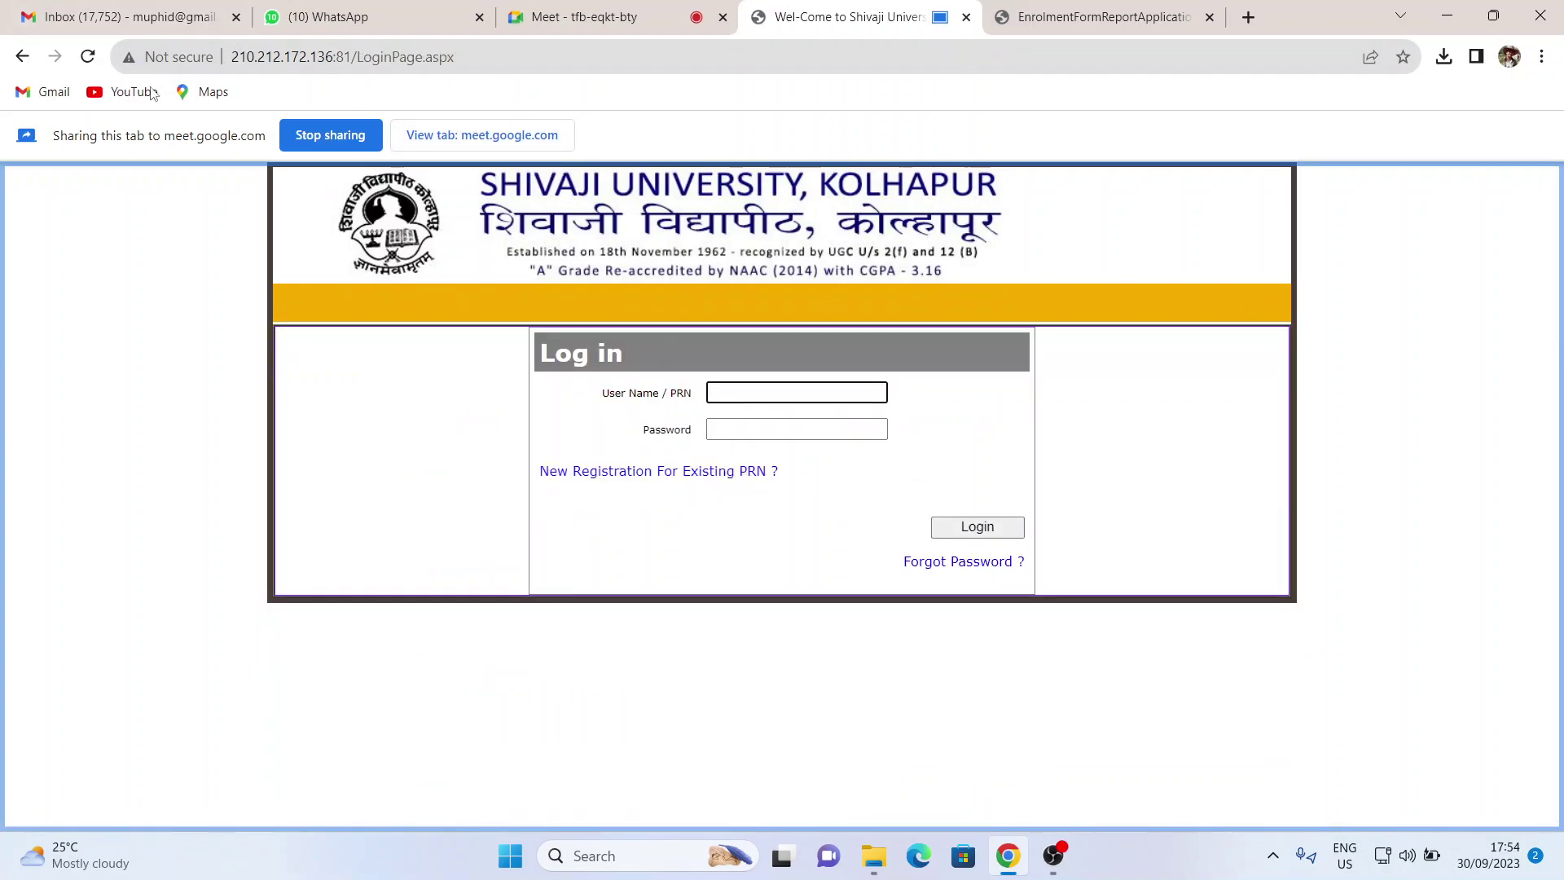
# - Go to unishivaji.ac.in, the Shivaji University home page
pyautogui.click(322, 54)
pyautogui.write('unishi')
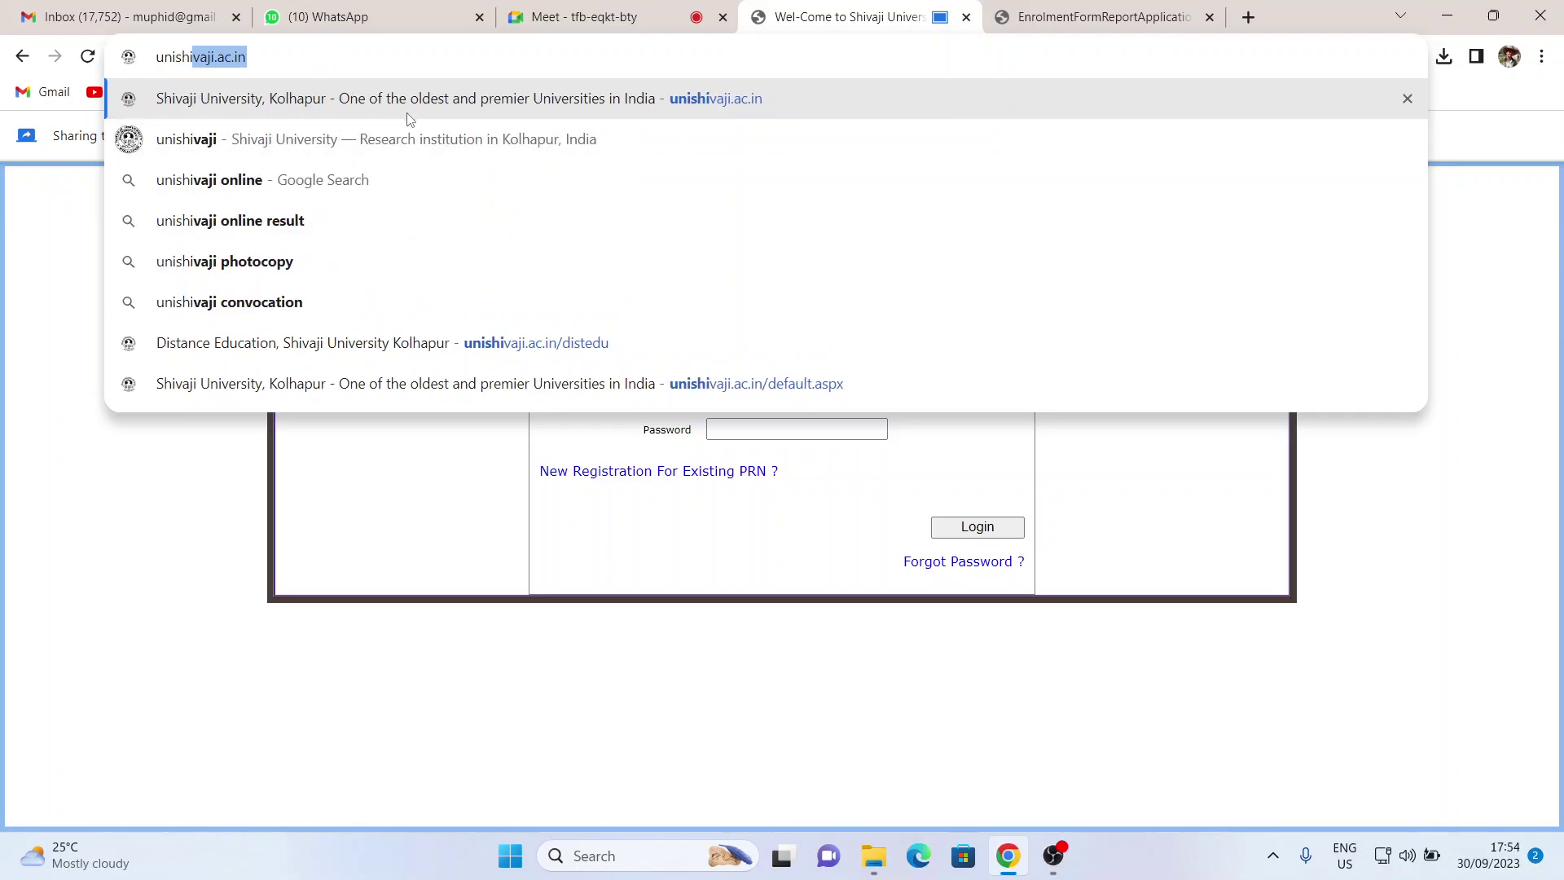
pyautogui.click(415, 99)
# - Open the Online Receipt Portal from the university home page
pyautogui.moveTo(807, 407)
pyautogui.scroll(-6, 531, 372)
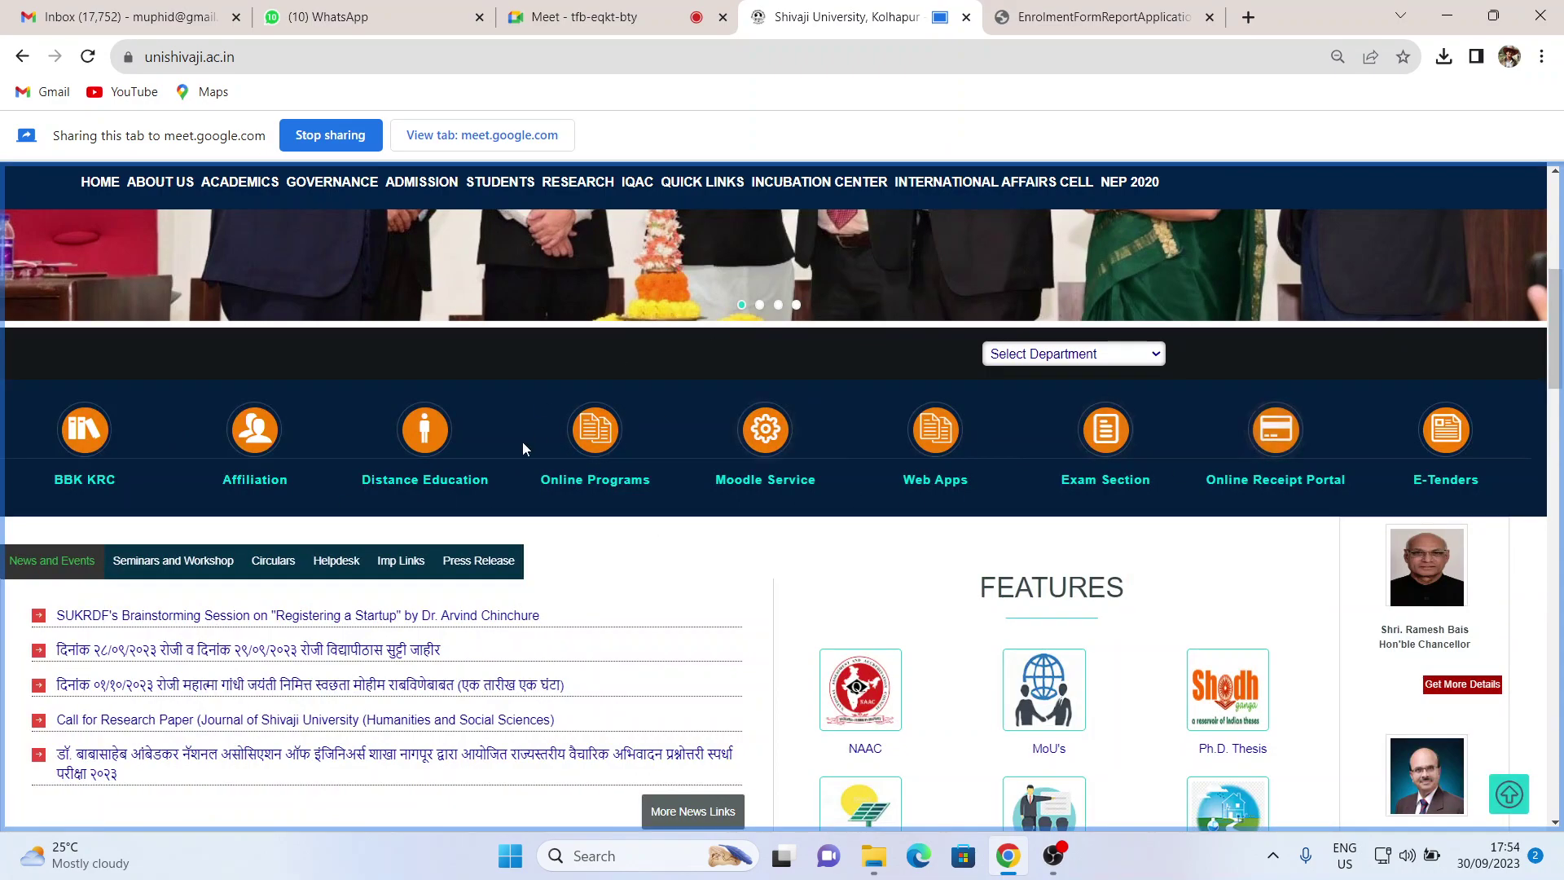
pyautogui.click(1181, 467)
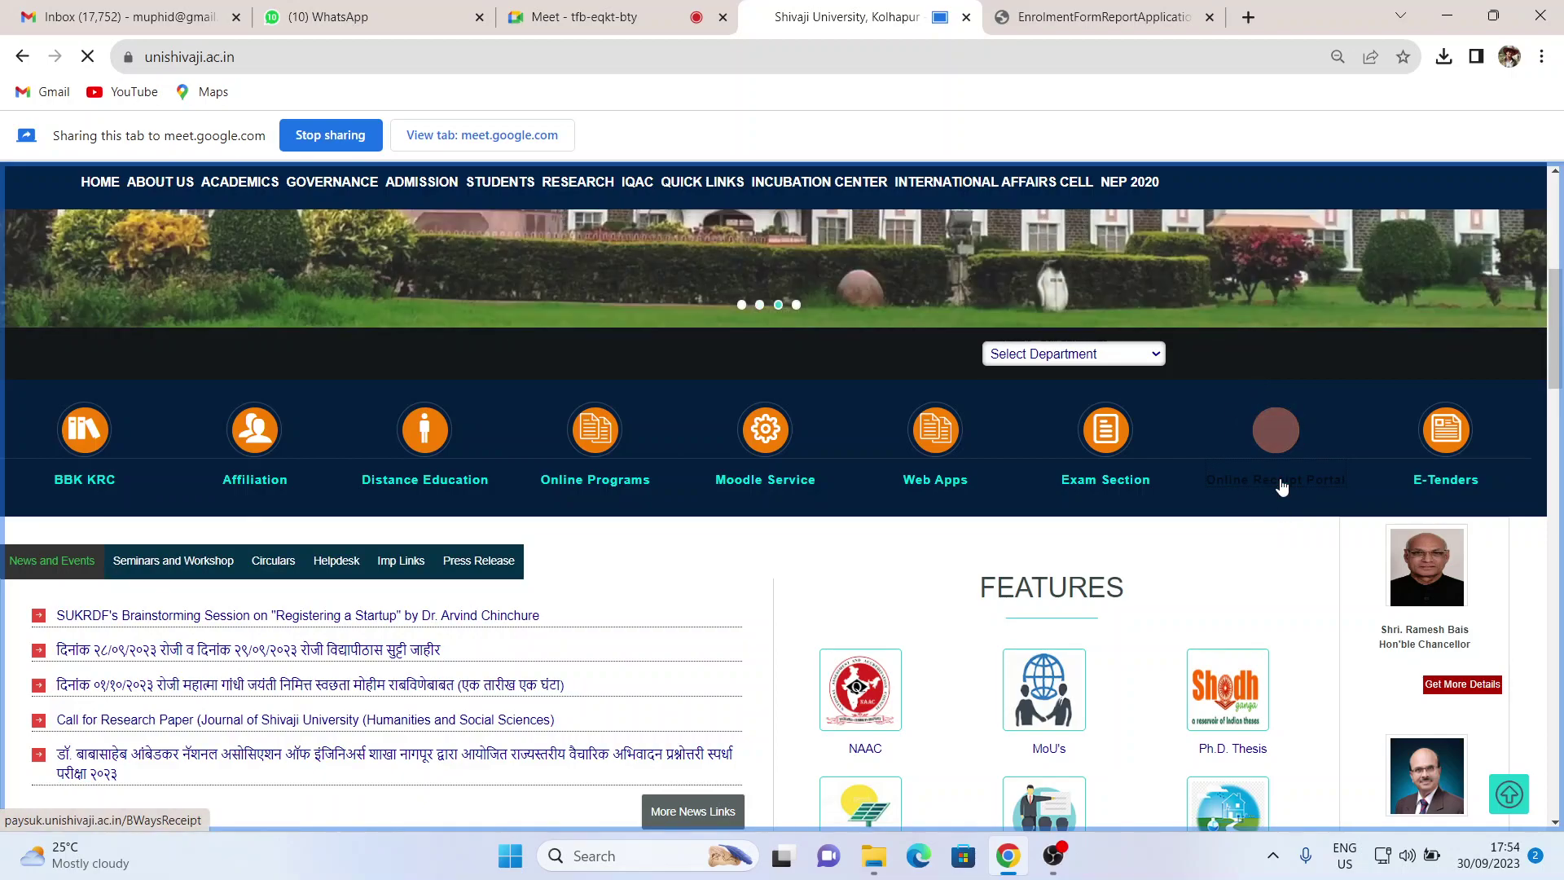
pyautogui.click(1281, 484)
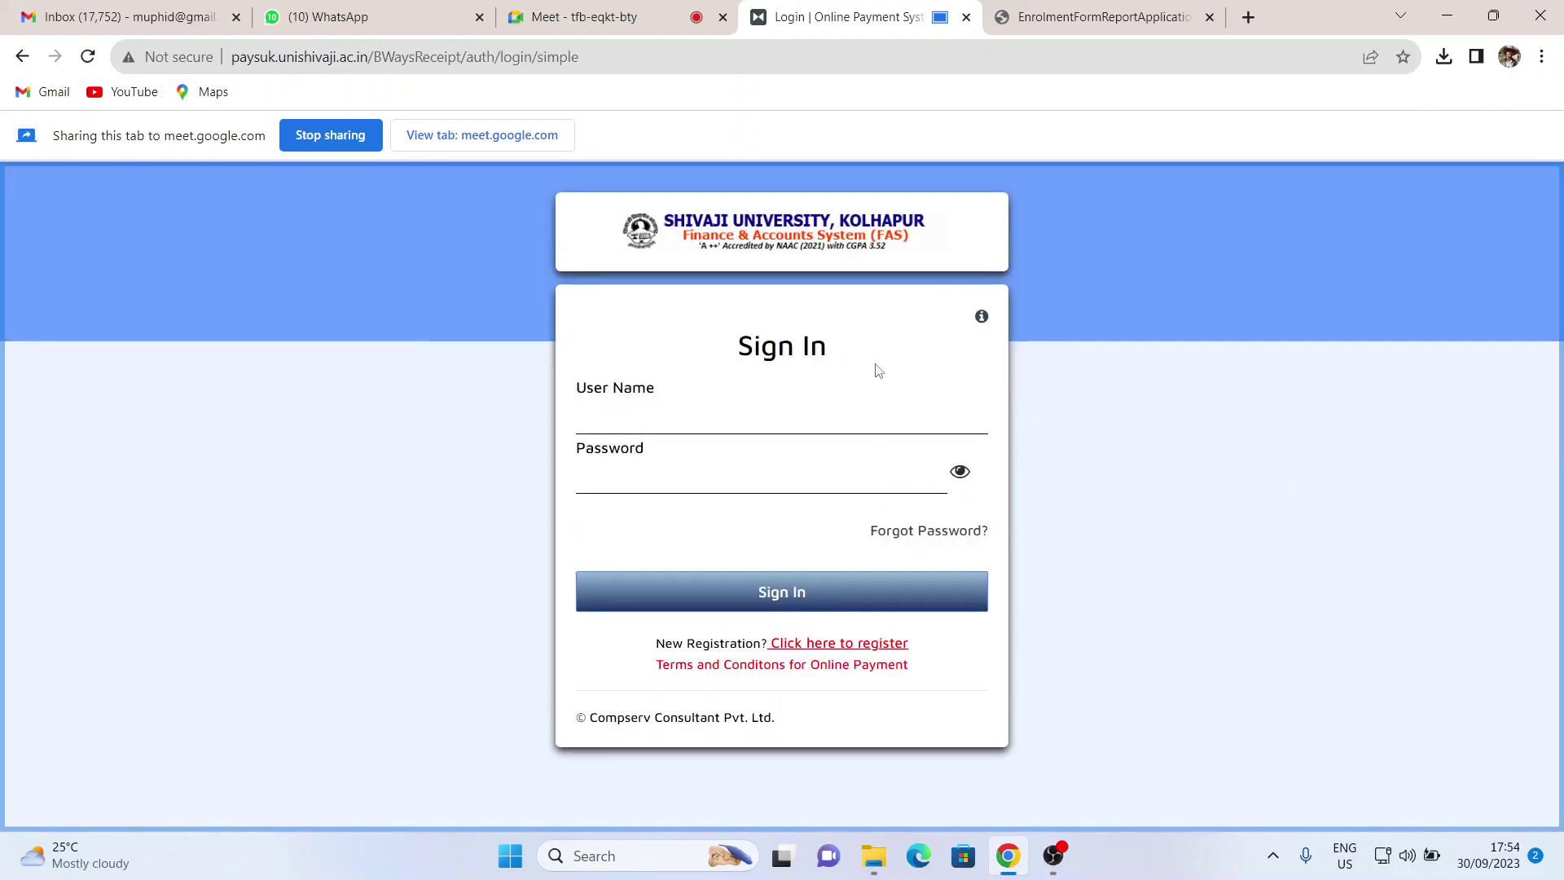
# - Fill the User Name with the student's saved PRN from autocomplete
pyautogui.click(652, 418)
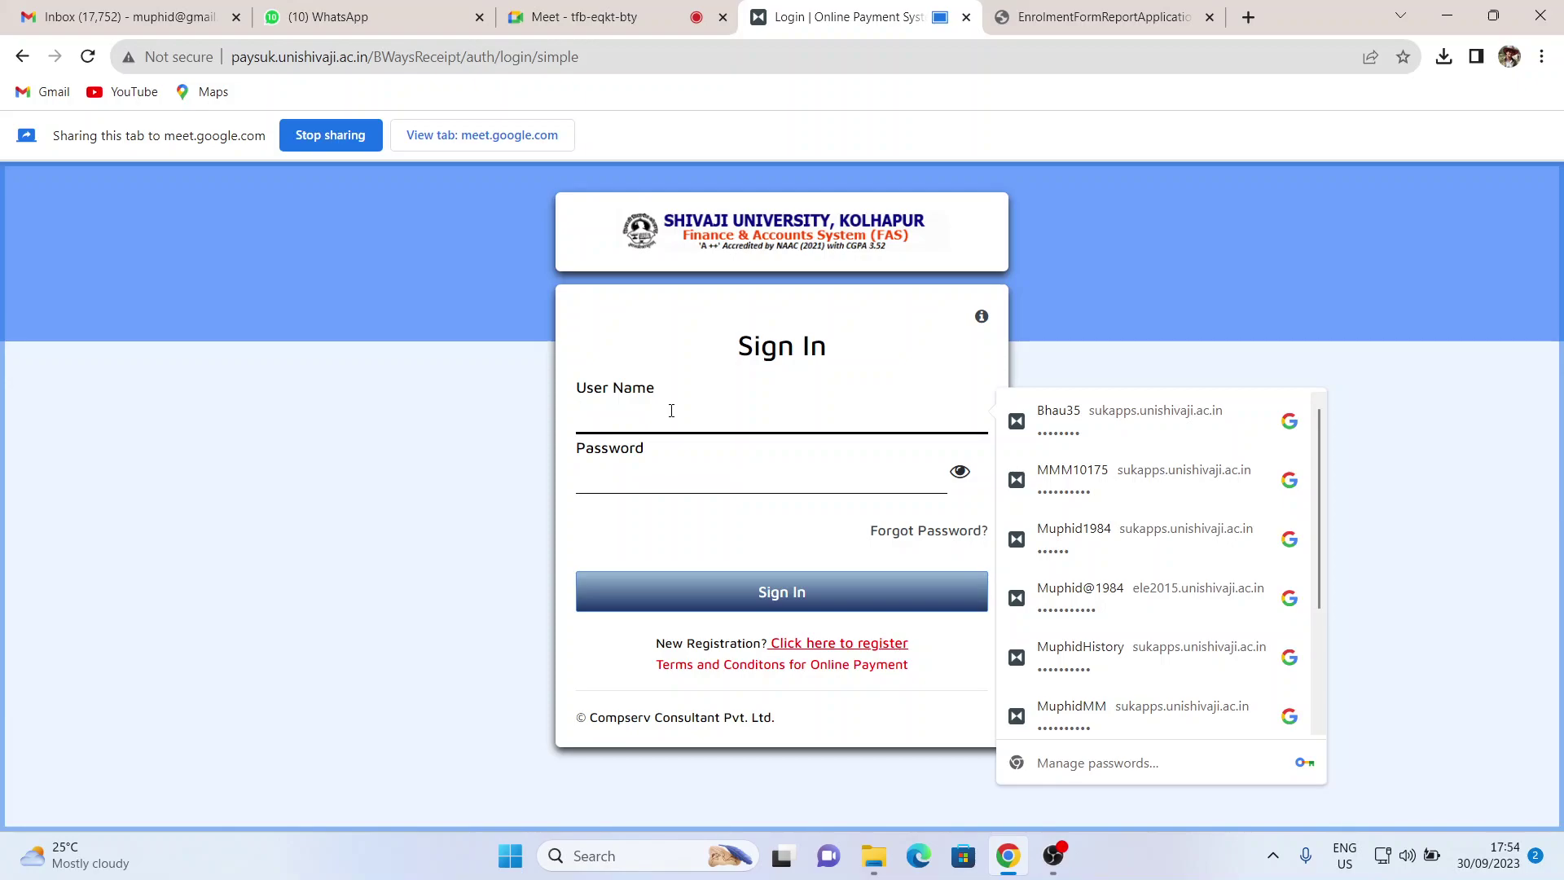
pyautogui.write('2')
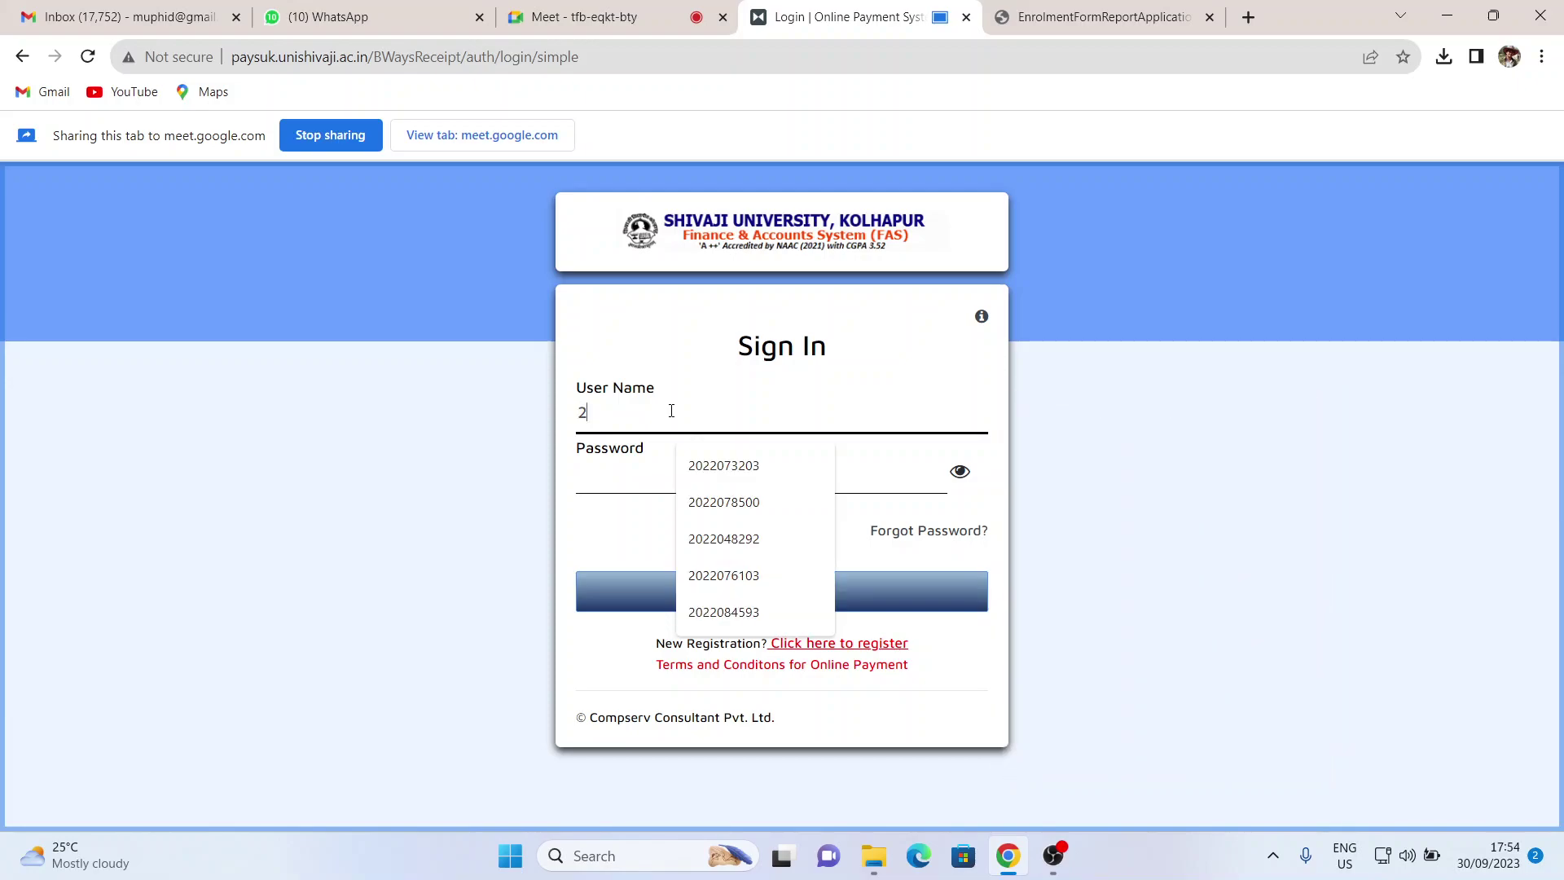
pyautogui.write('02208')
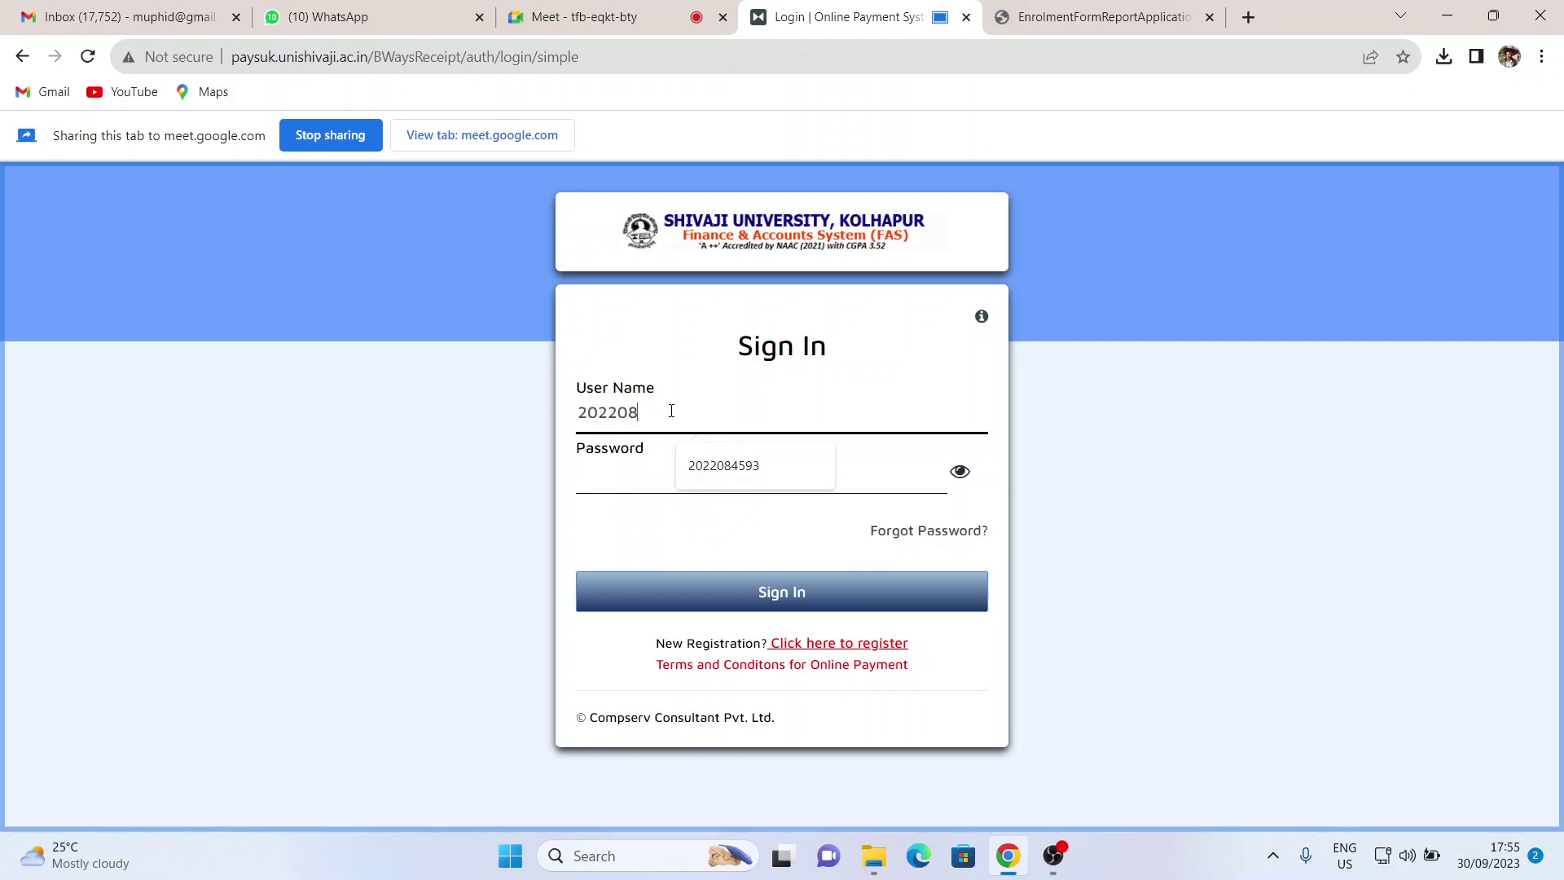
pyautogui.click(709, 463)
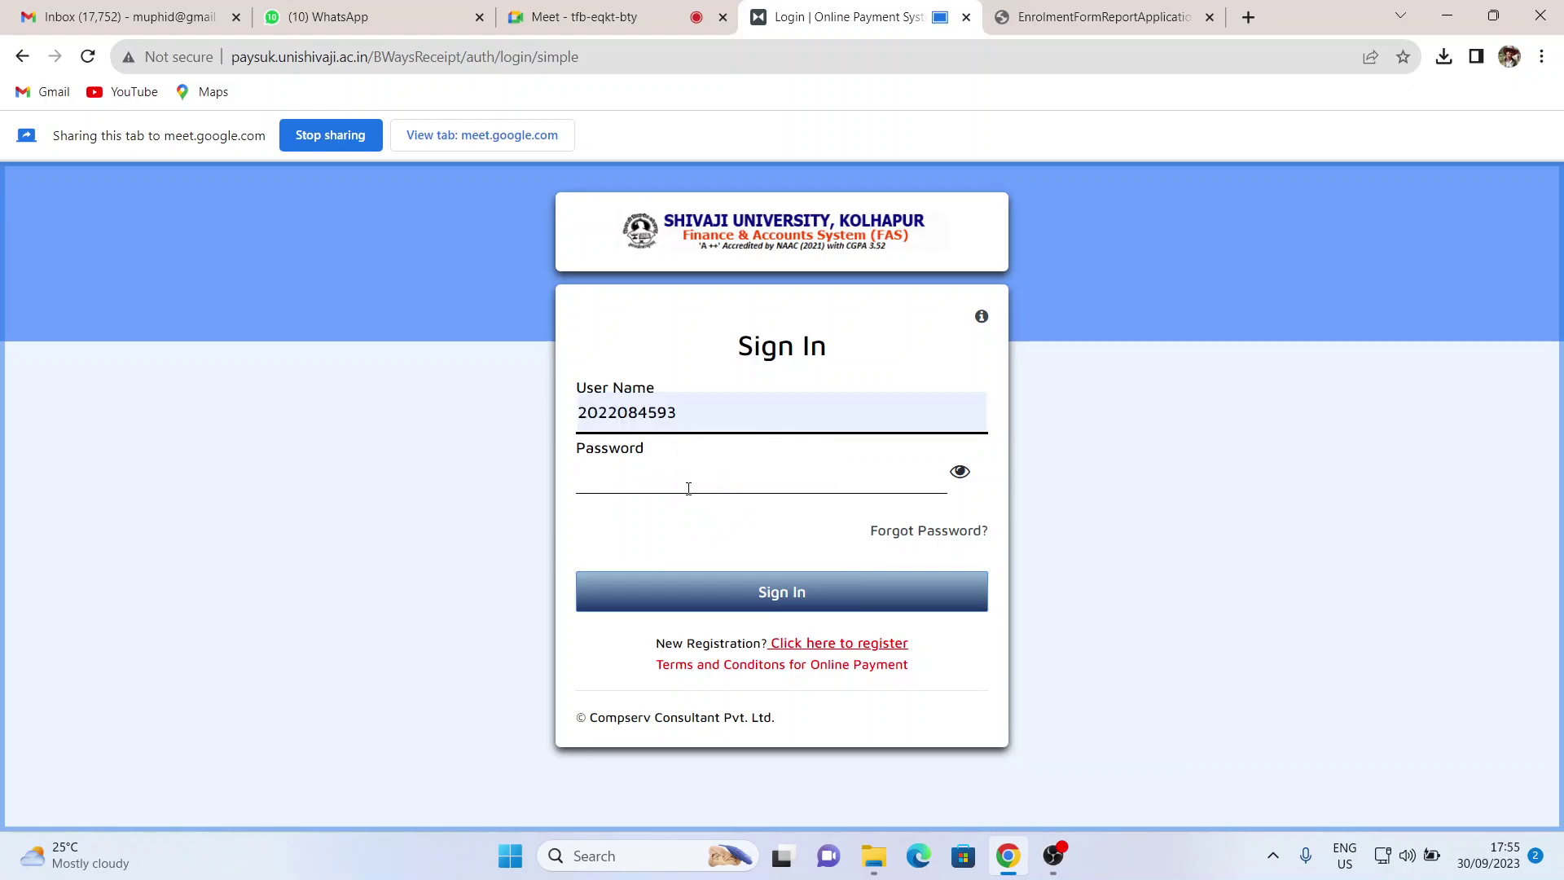
pyautogui.moveTo(686, 419); pyautogui.dragTo(525, 427)
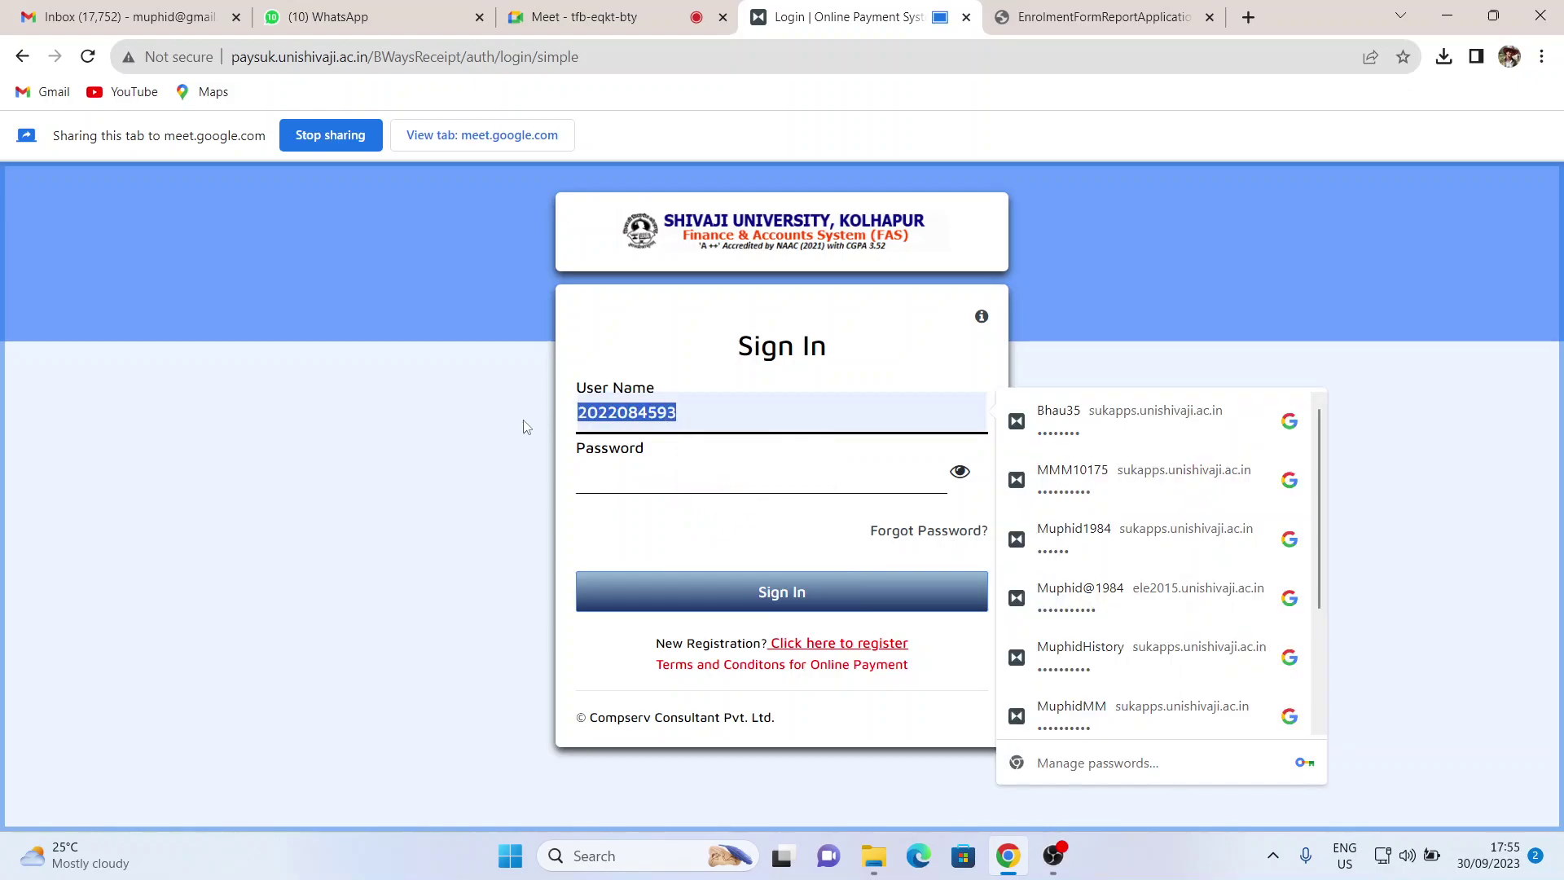
# - Paste the account password, check it with the eye toggle, and sign in
pyautogui.click(611, 479)
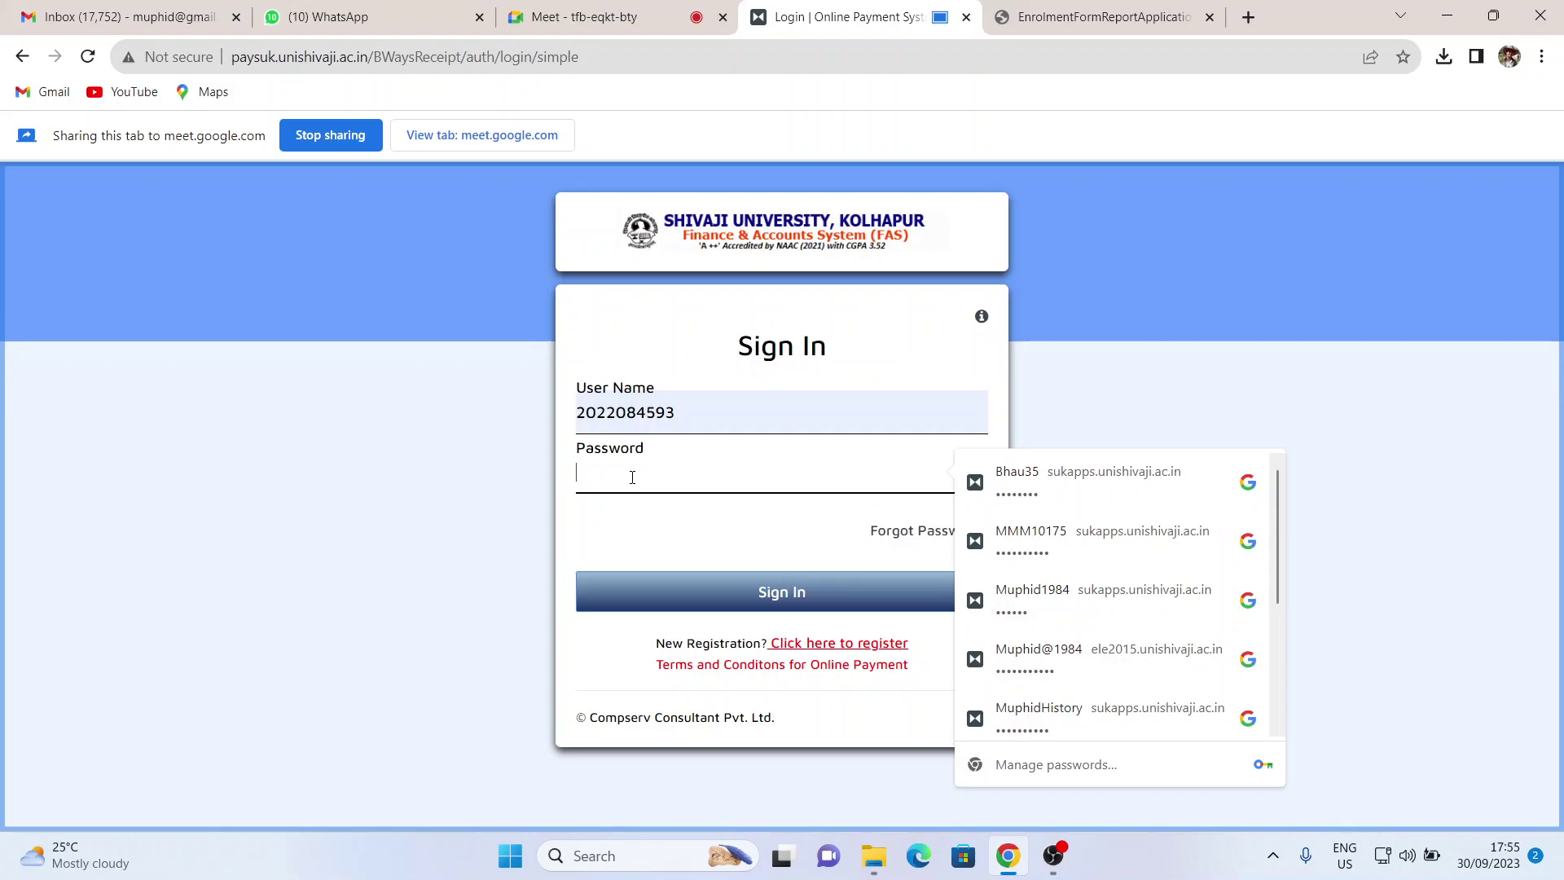
pyautogui.hotkey('ctrl', 'v')
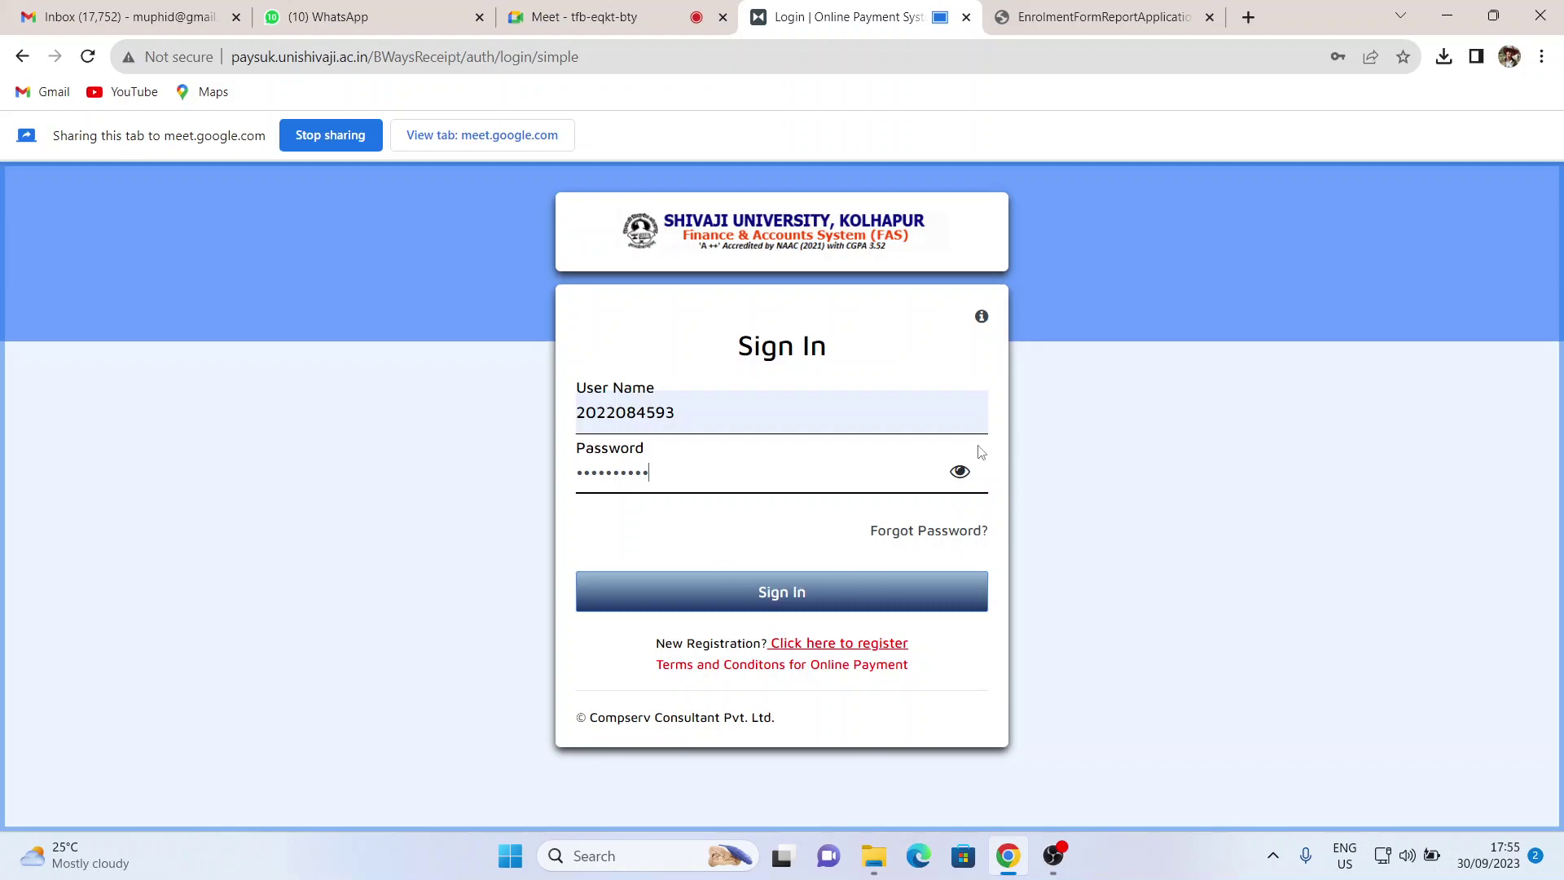
pyautogui.click(960, 472)
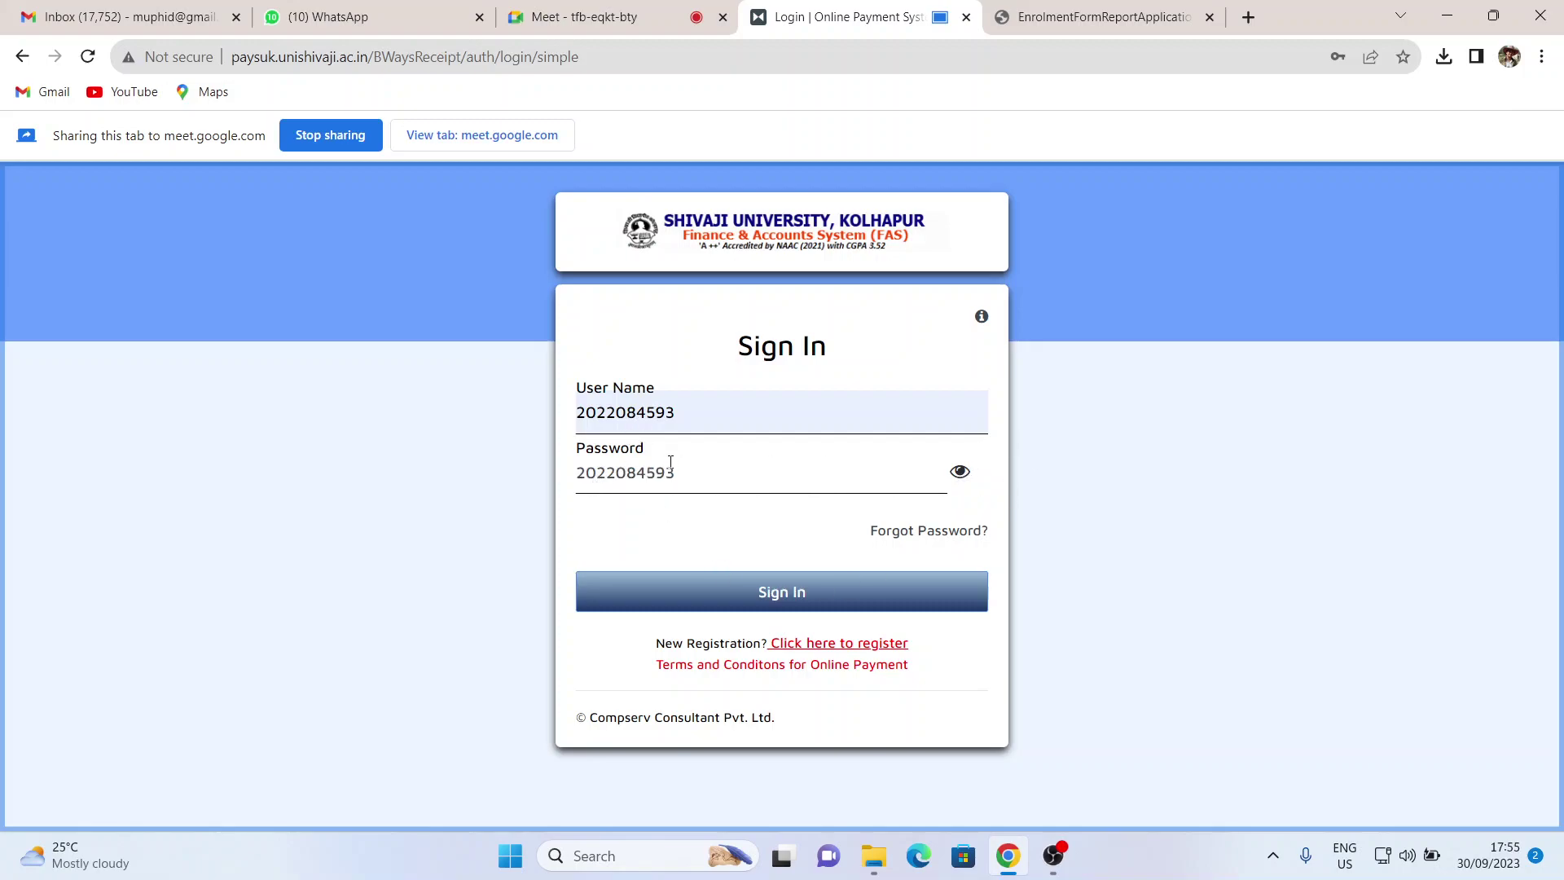
pyautogui.click(954, 481)
pyautogui.click(794, 594)
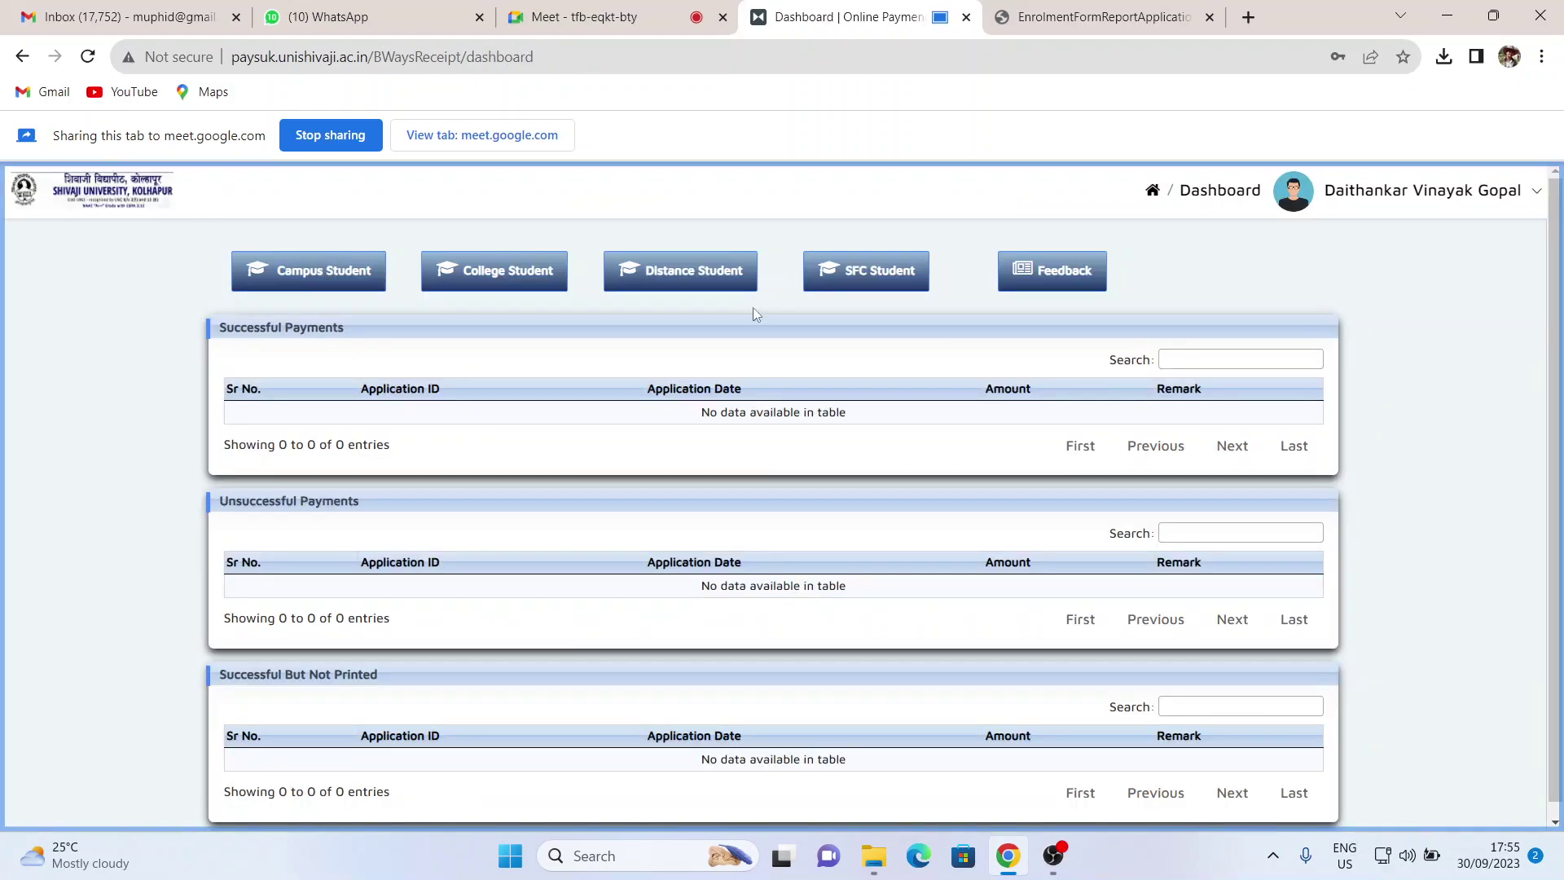
# - Open the Campus Student payment challan, going back to the dashboard once and reopening it
pyautogui.scroll(-1, 689, 666)
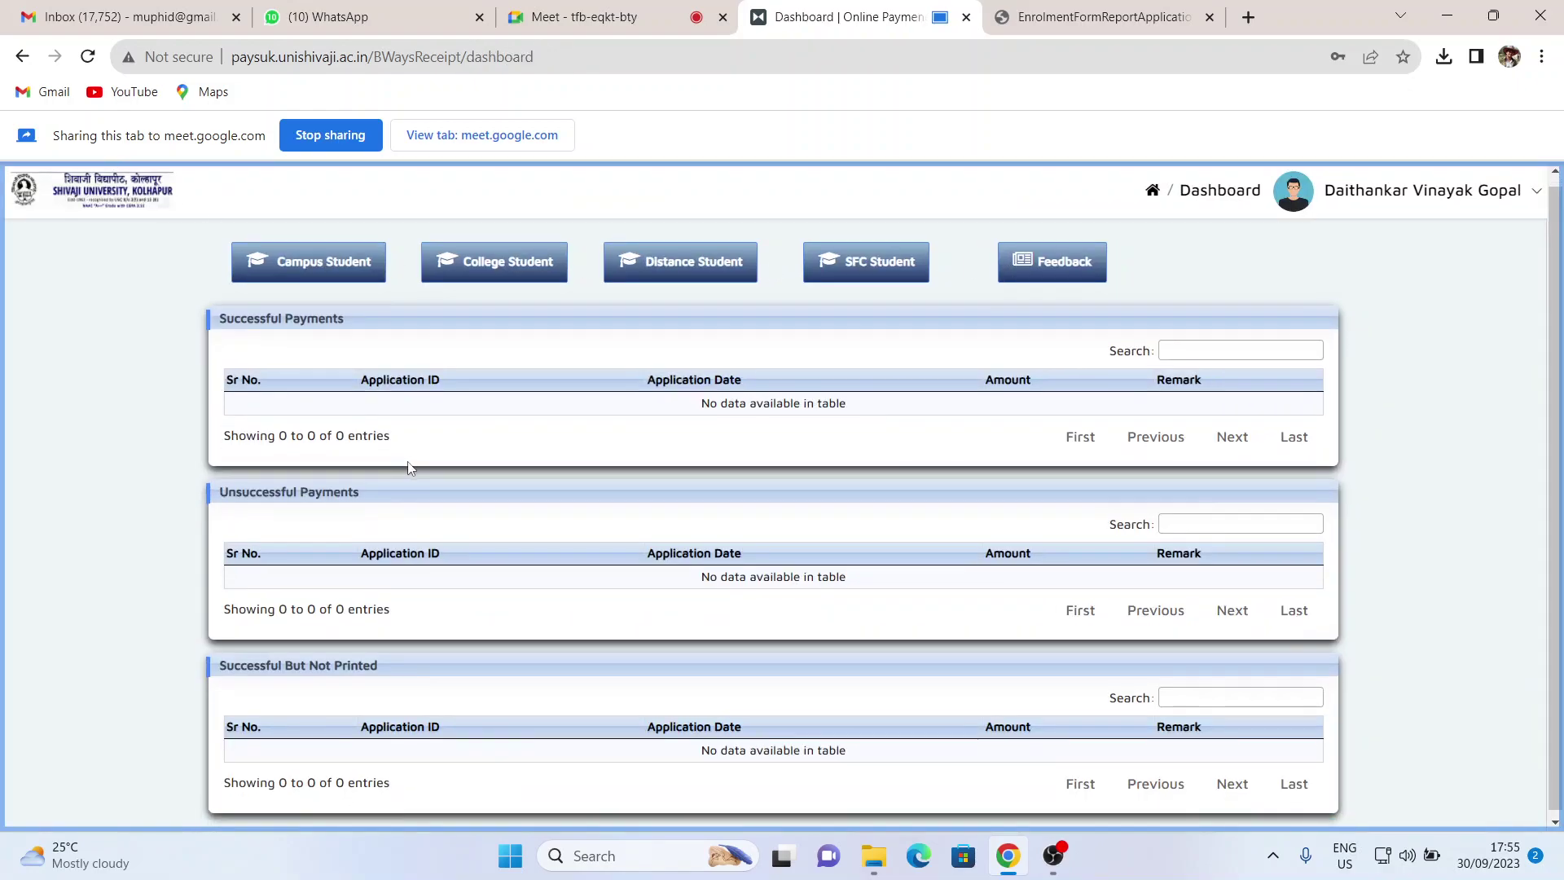
pyautogui.scroll(1, 689, 667)
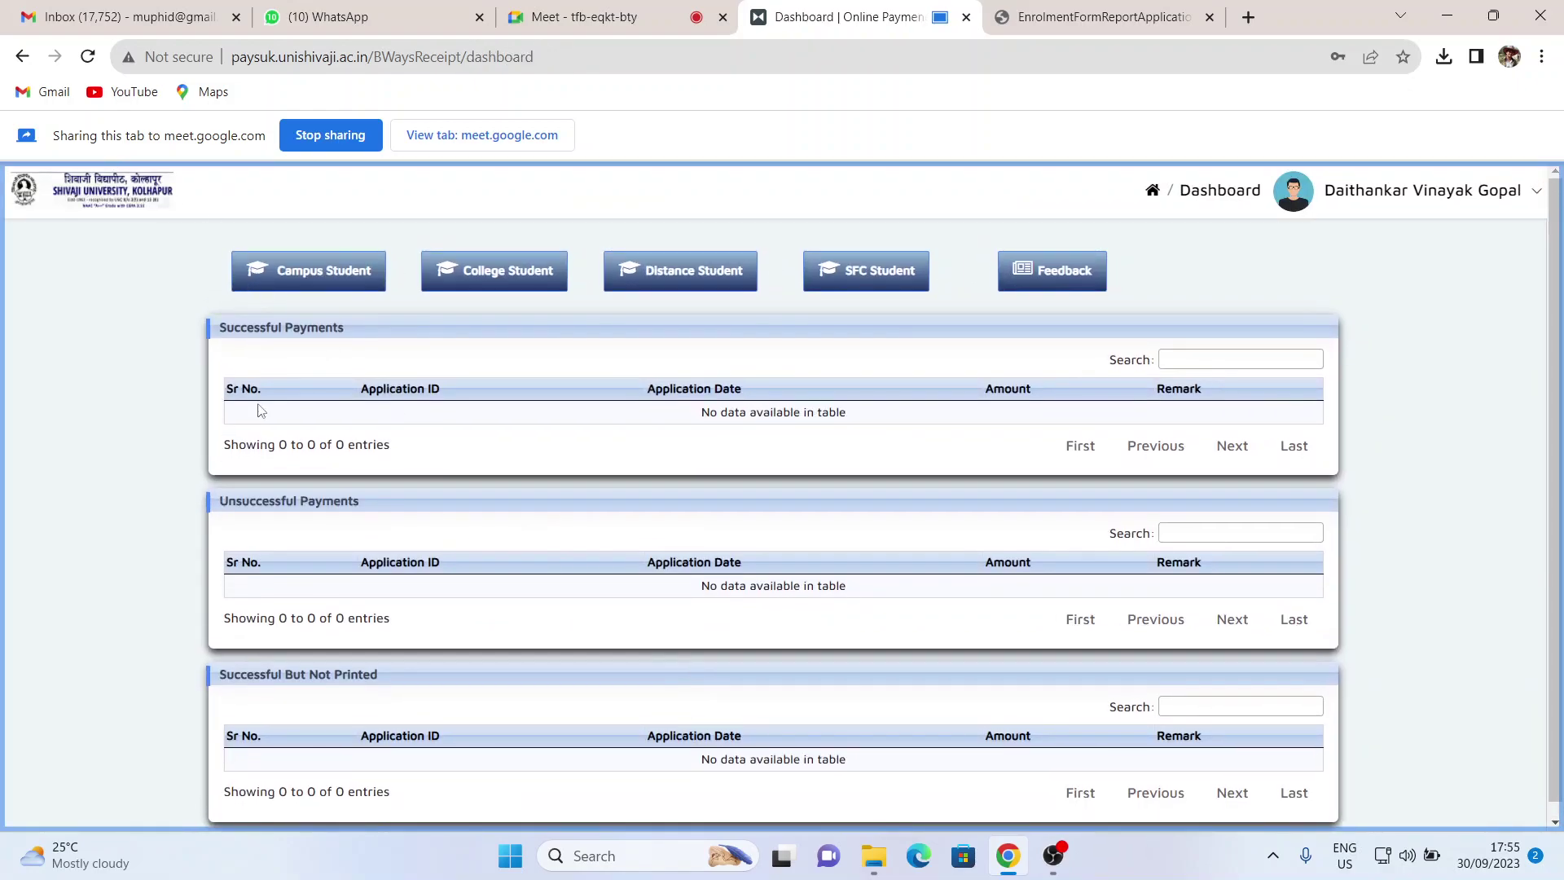
pyautogui.click(309, 279)
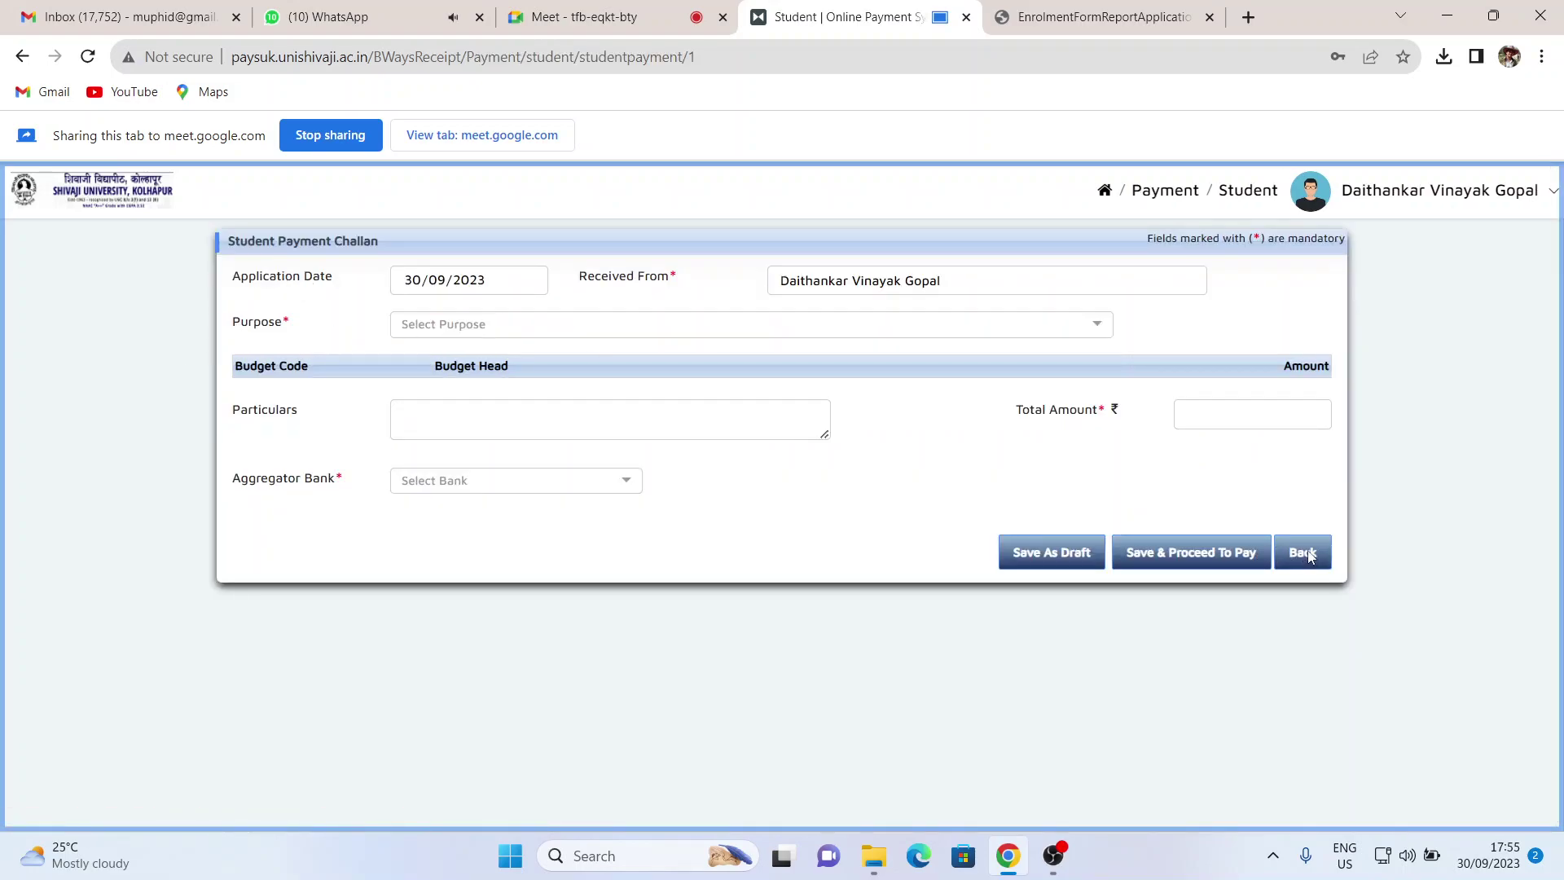
pyautogui.click(1307, 554)
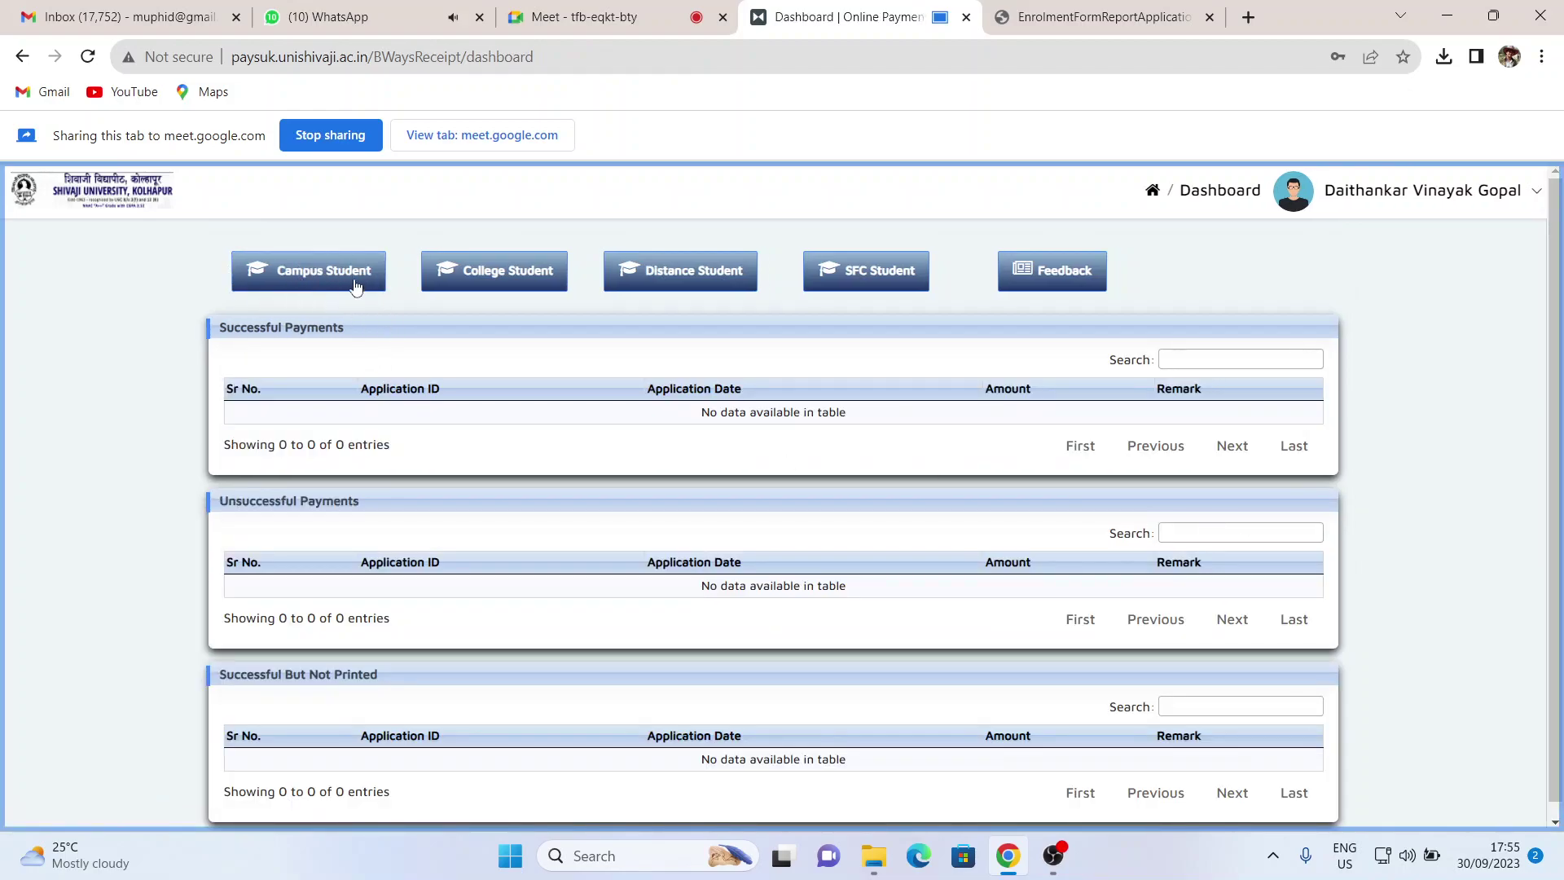
pyautogui.click(318, 278)
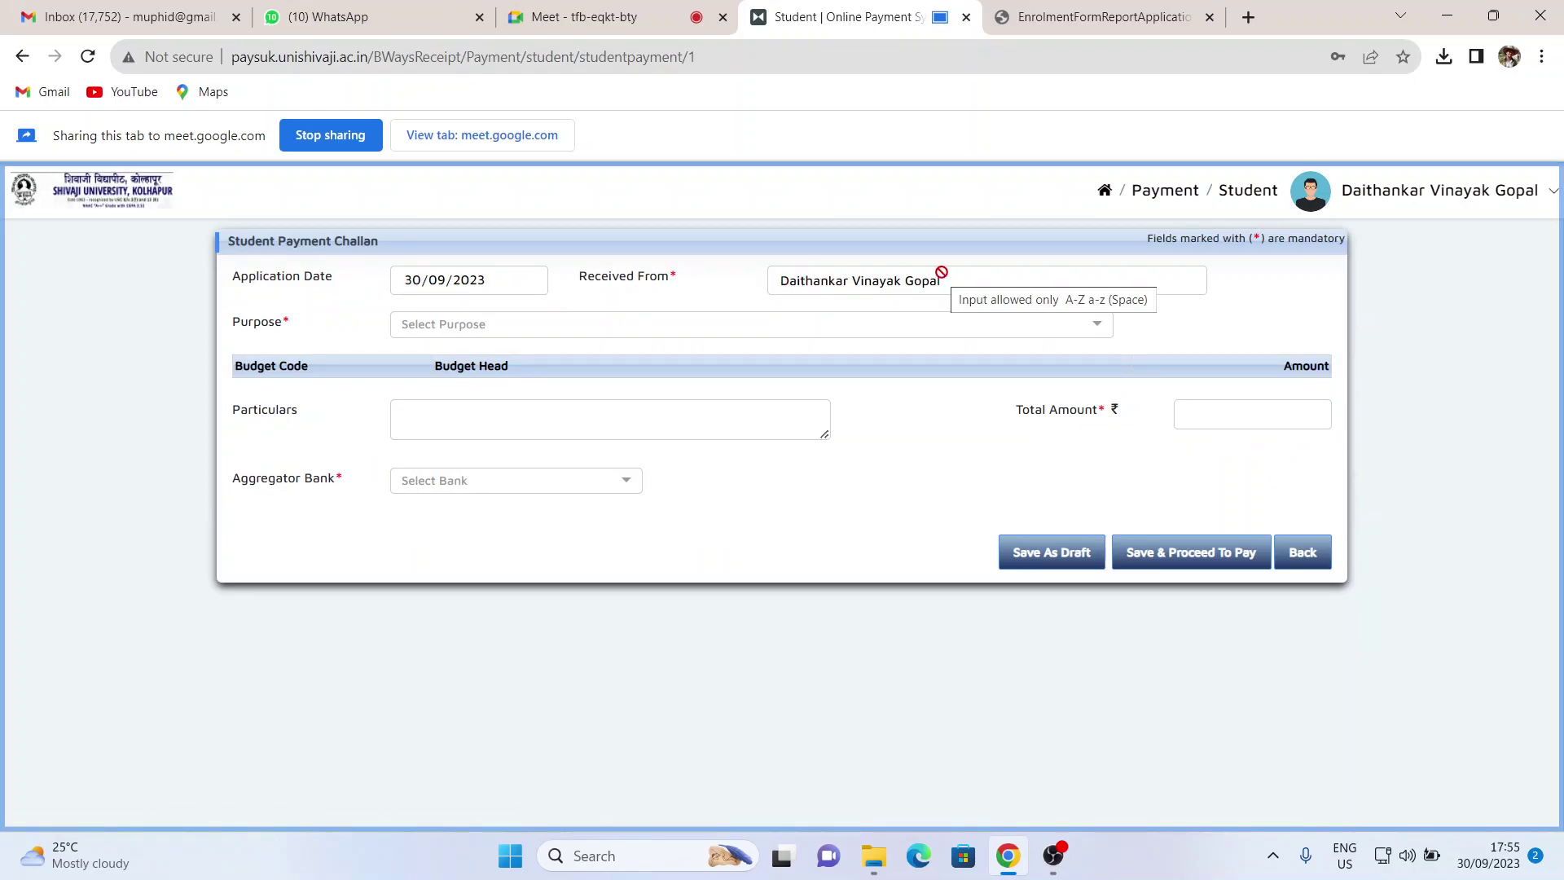
# - Choose Tution Fees from the challan's Purpose dropdown list
pyautogui.click(503, 333)
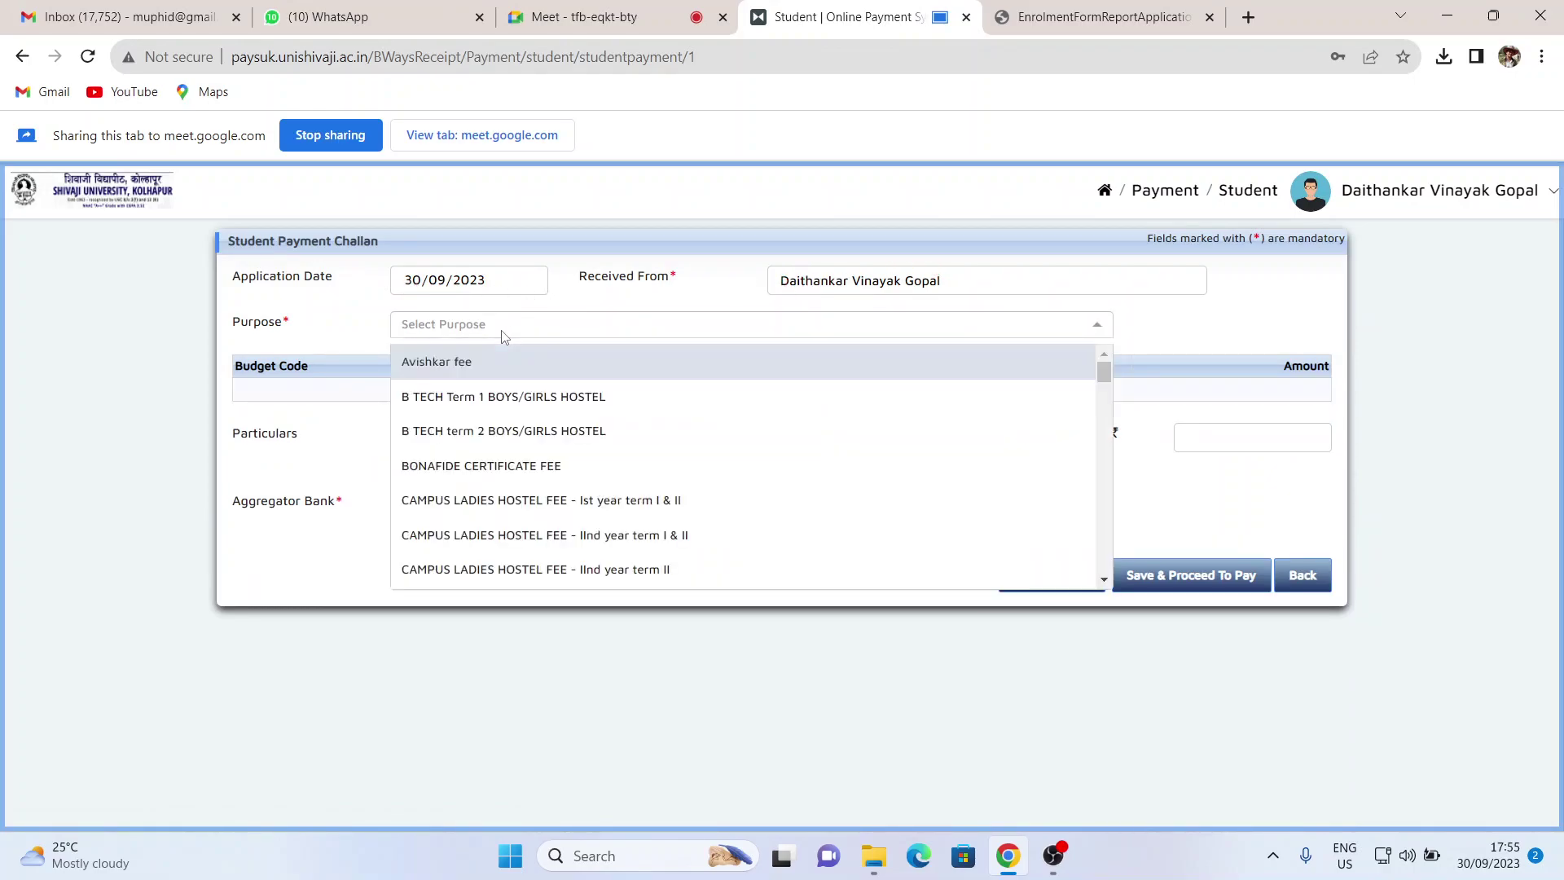
pyautogui.scroll(-4, 591, 436)
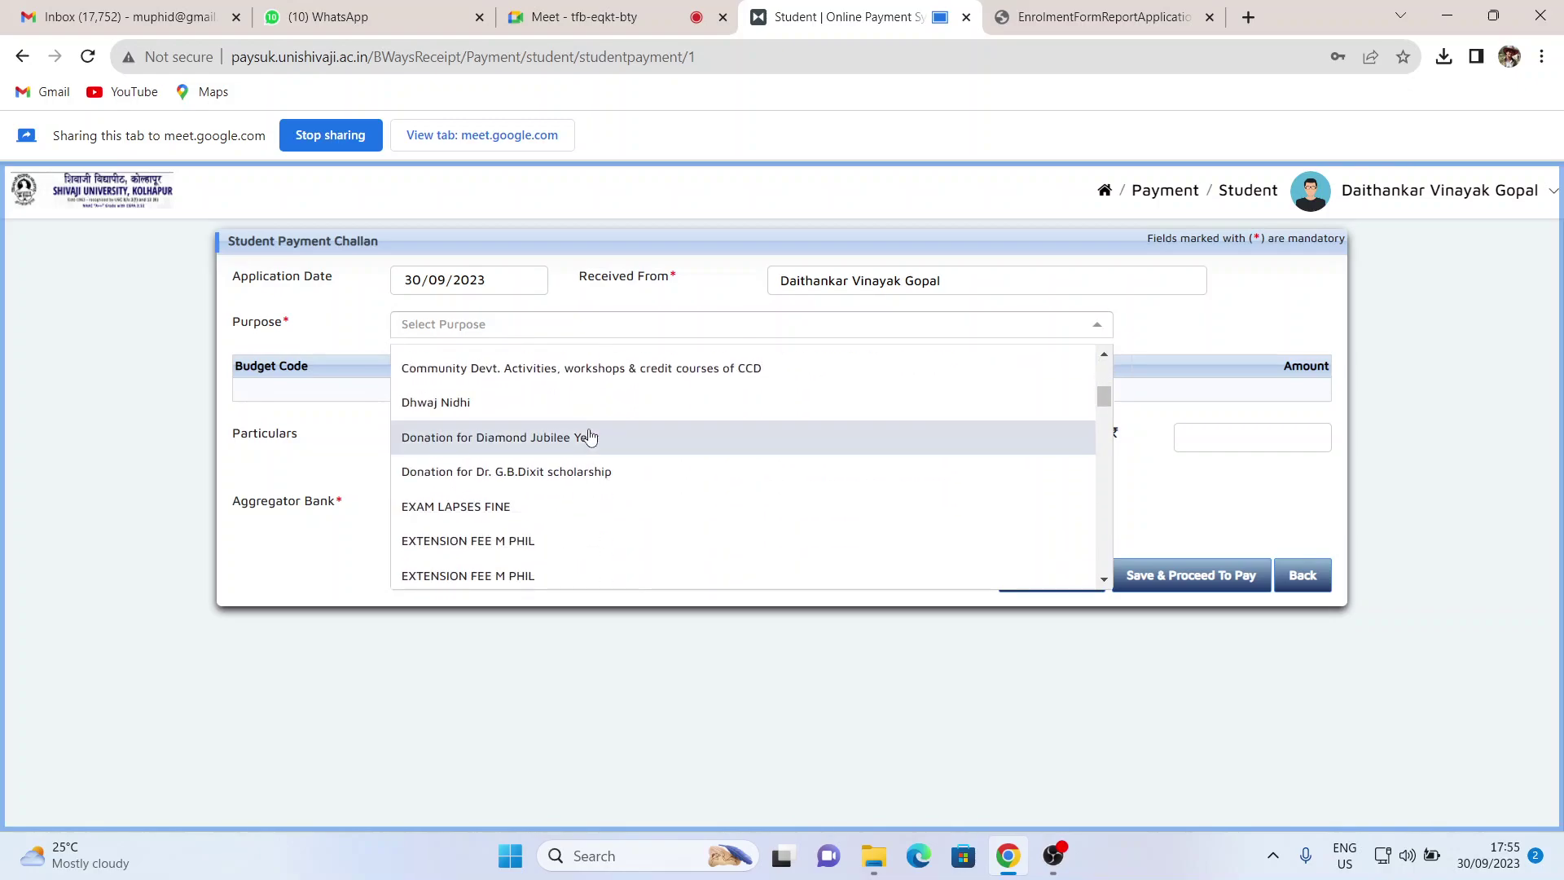
pyautogui.scroll(-2, 591, 436)
pyautogui.scroll(-3, 591, 436)
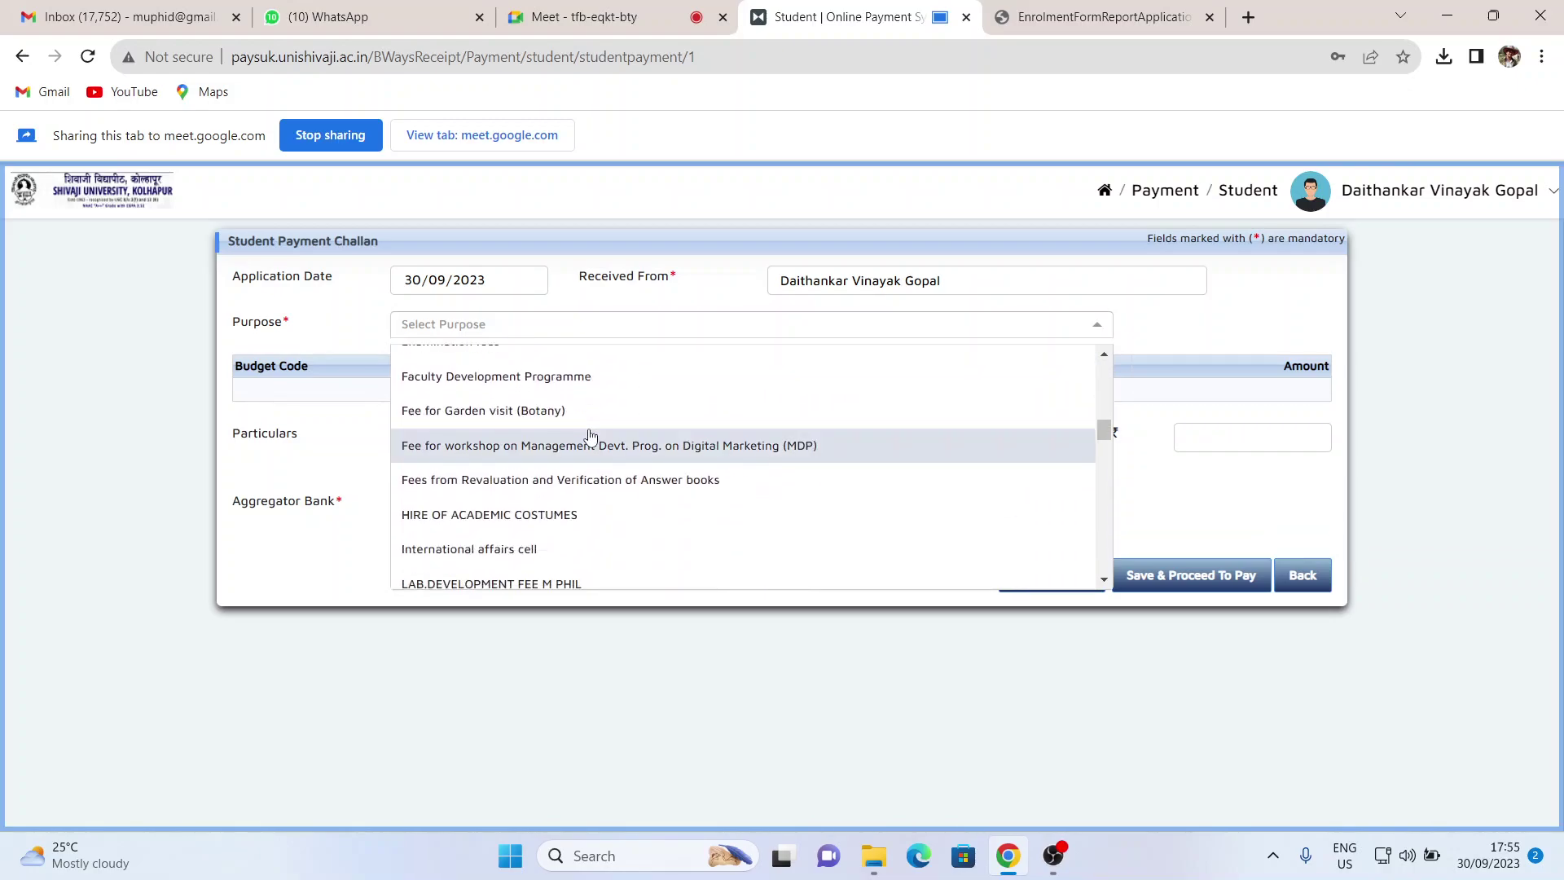
pyautogui.scroll(-2, 590, 436)
pyautogui.scroll(-2, 591, 436)
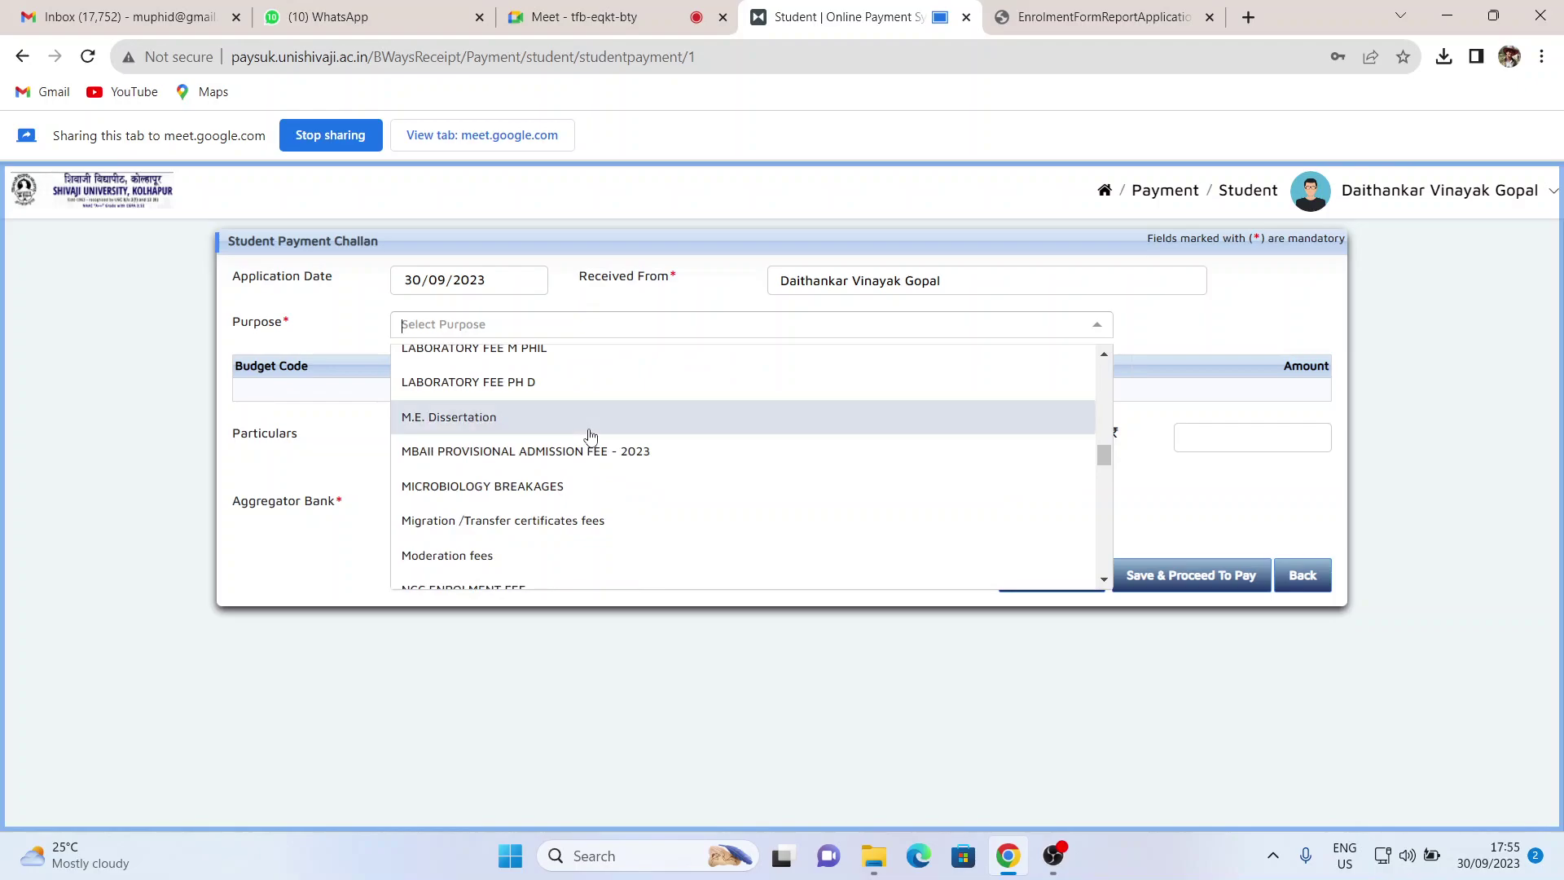
pyautogui.scroll(-3, 591, 436)
pyautogui.scroll(-7, 590, 436)
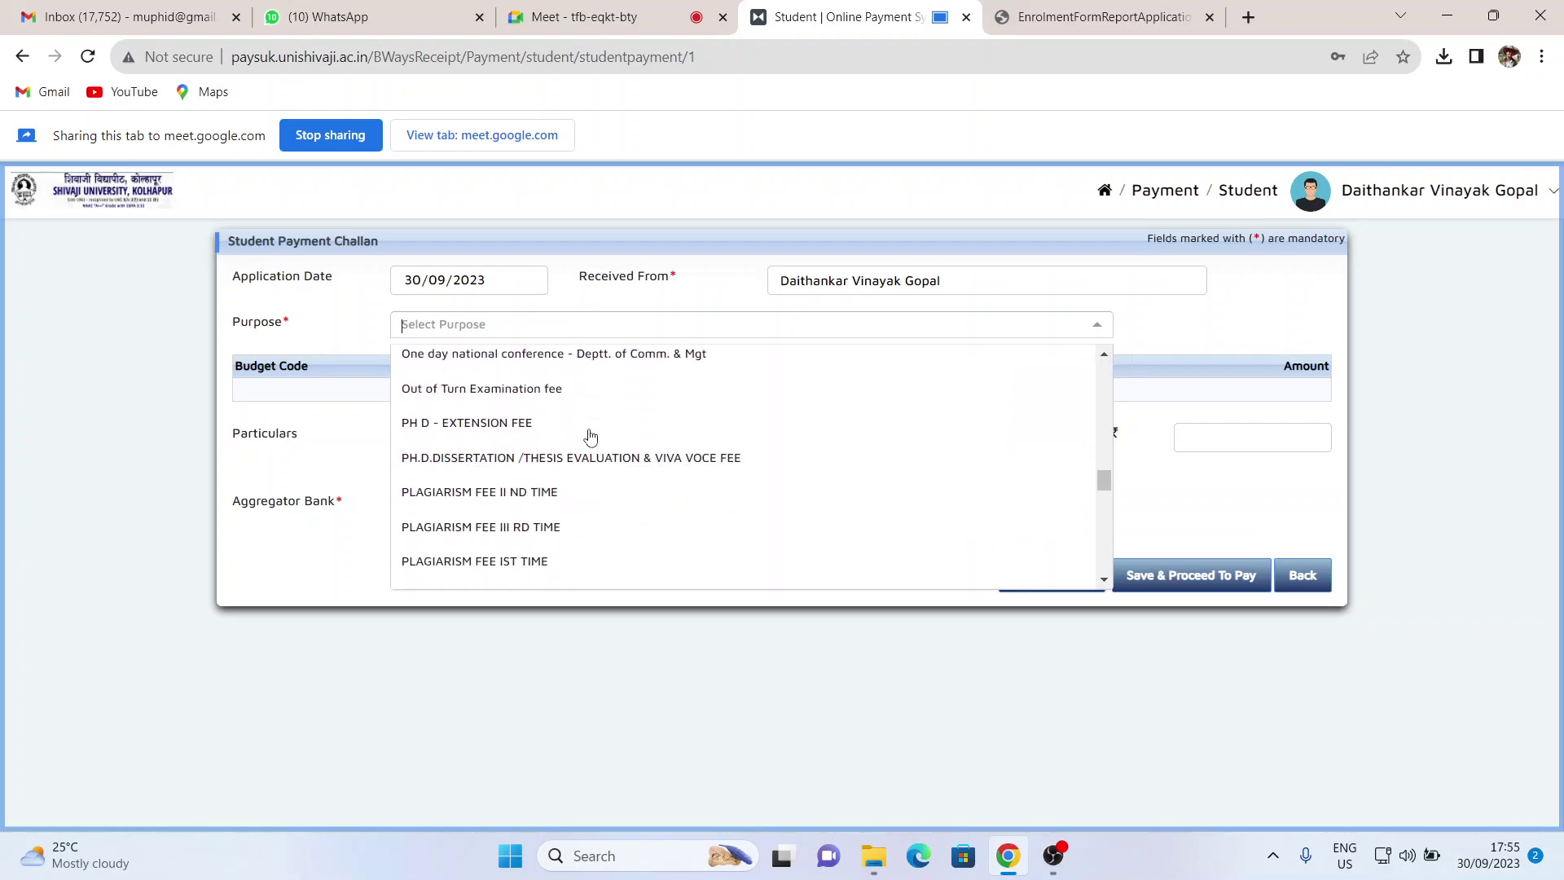
pyautogui.scroll(-4, 591, 436)
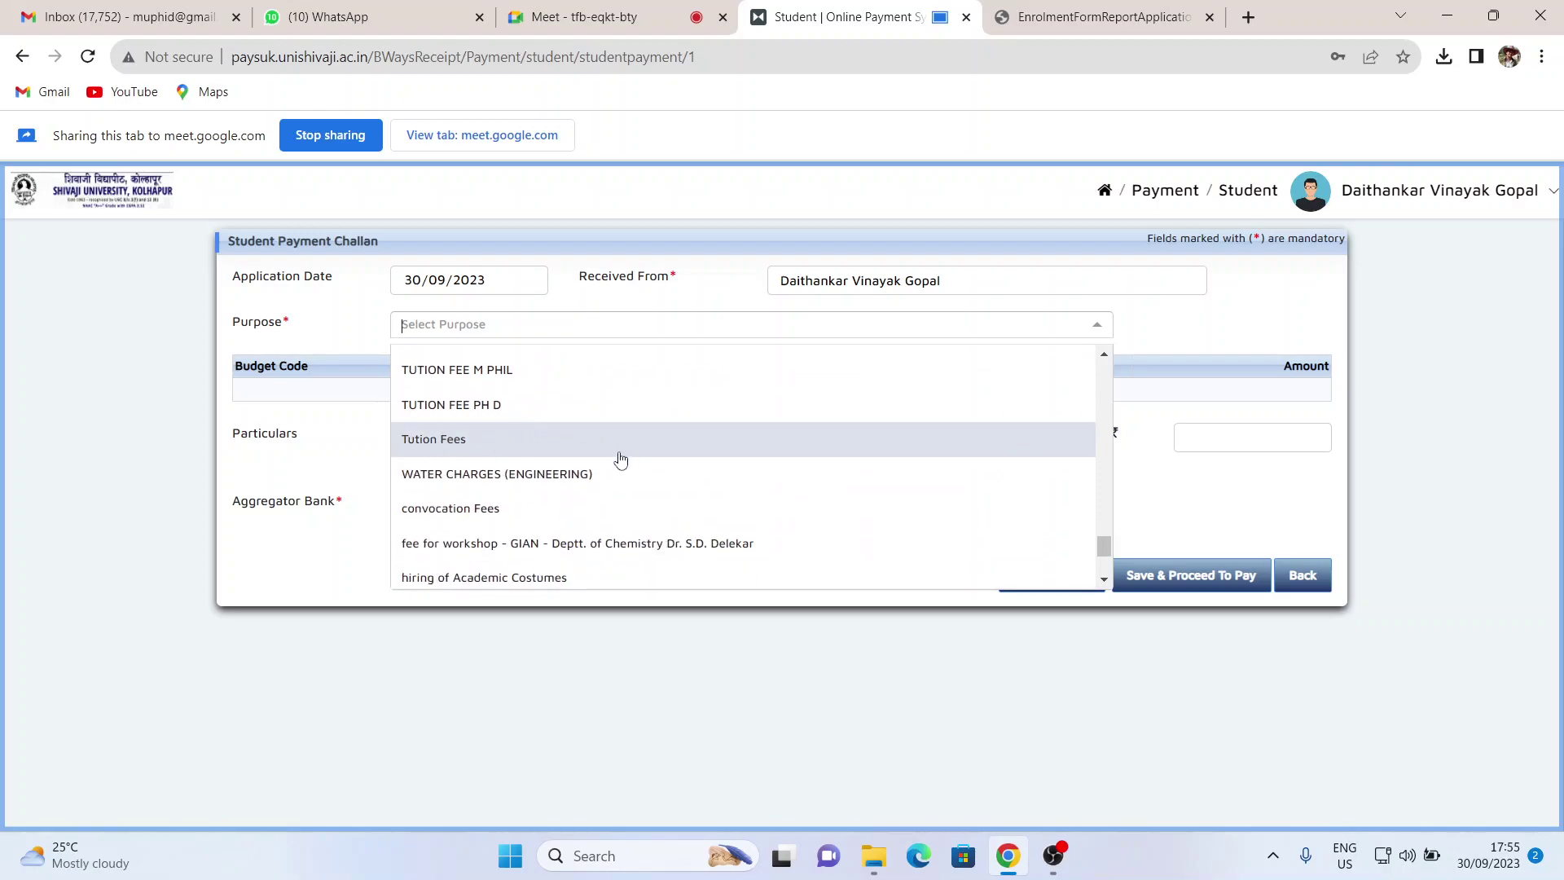
pyautogui.click(437, 453)
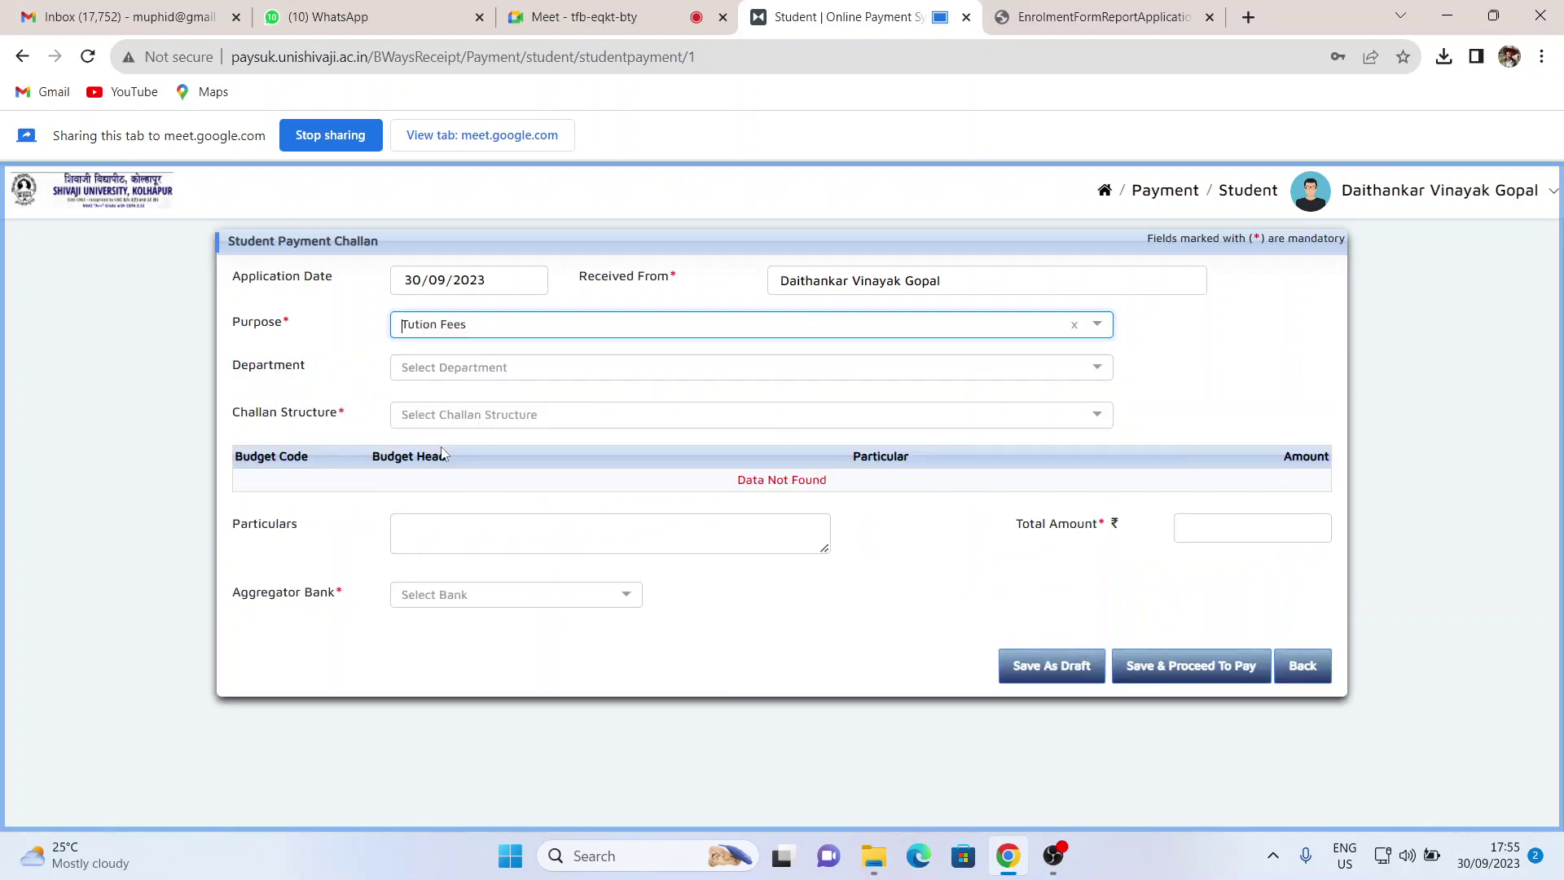
# - Set the Department to CENTRE FOR DISTANCE AND ONLINE EDUCATION
pyautogui.click(435, 368)
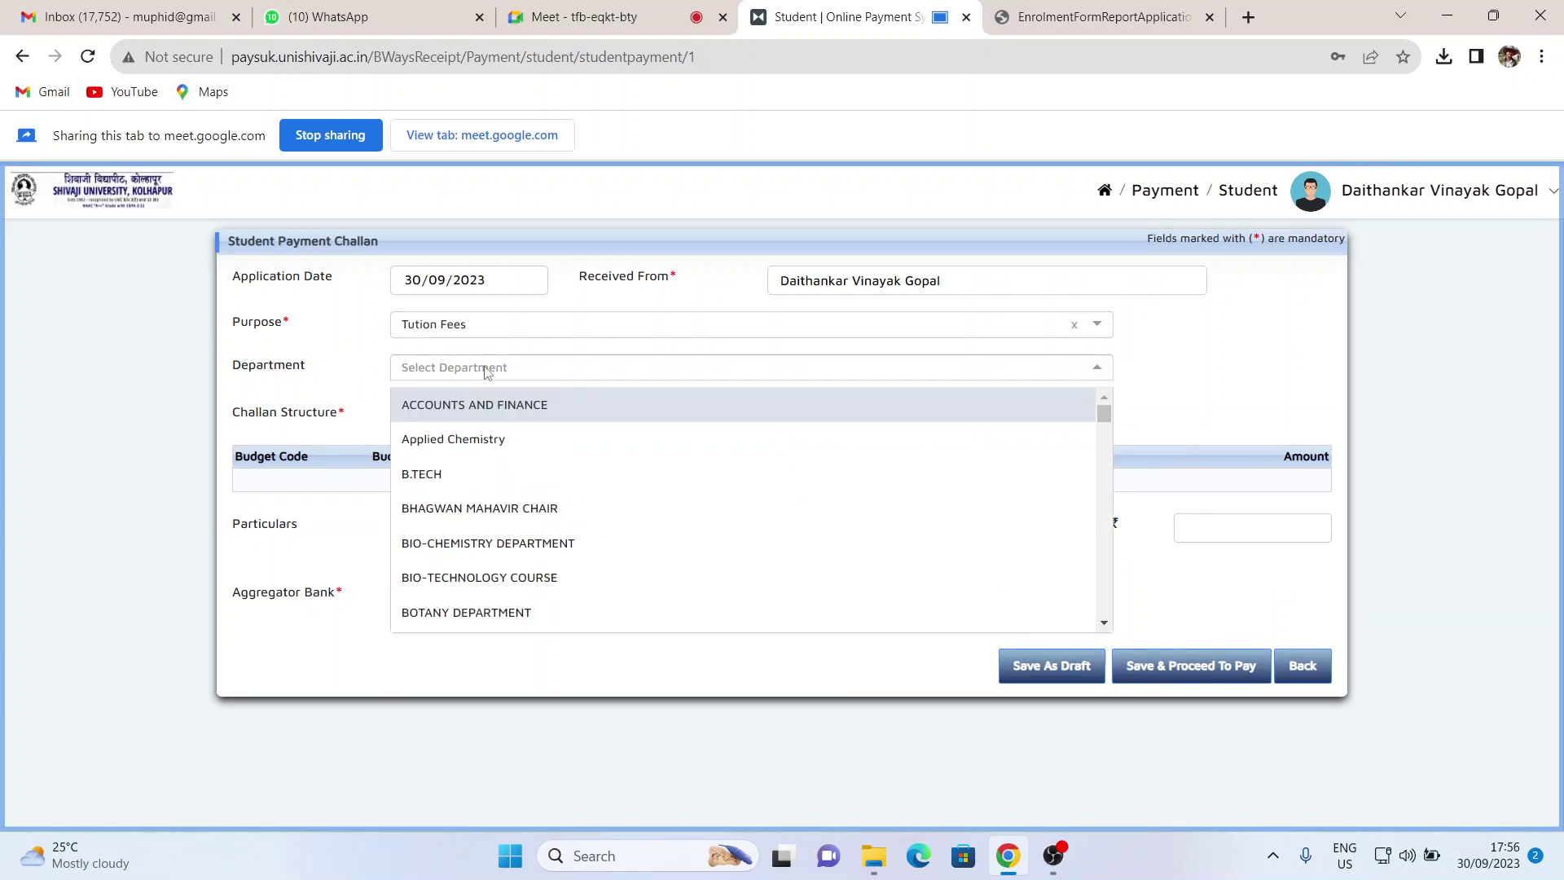
pyautogui.scroll(-3, 478, 496)
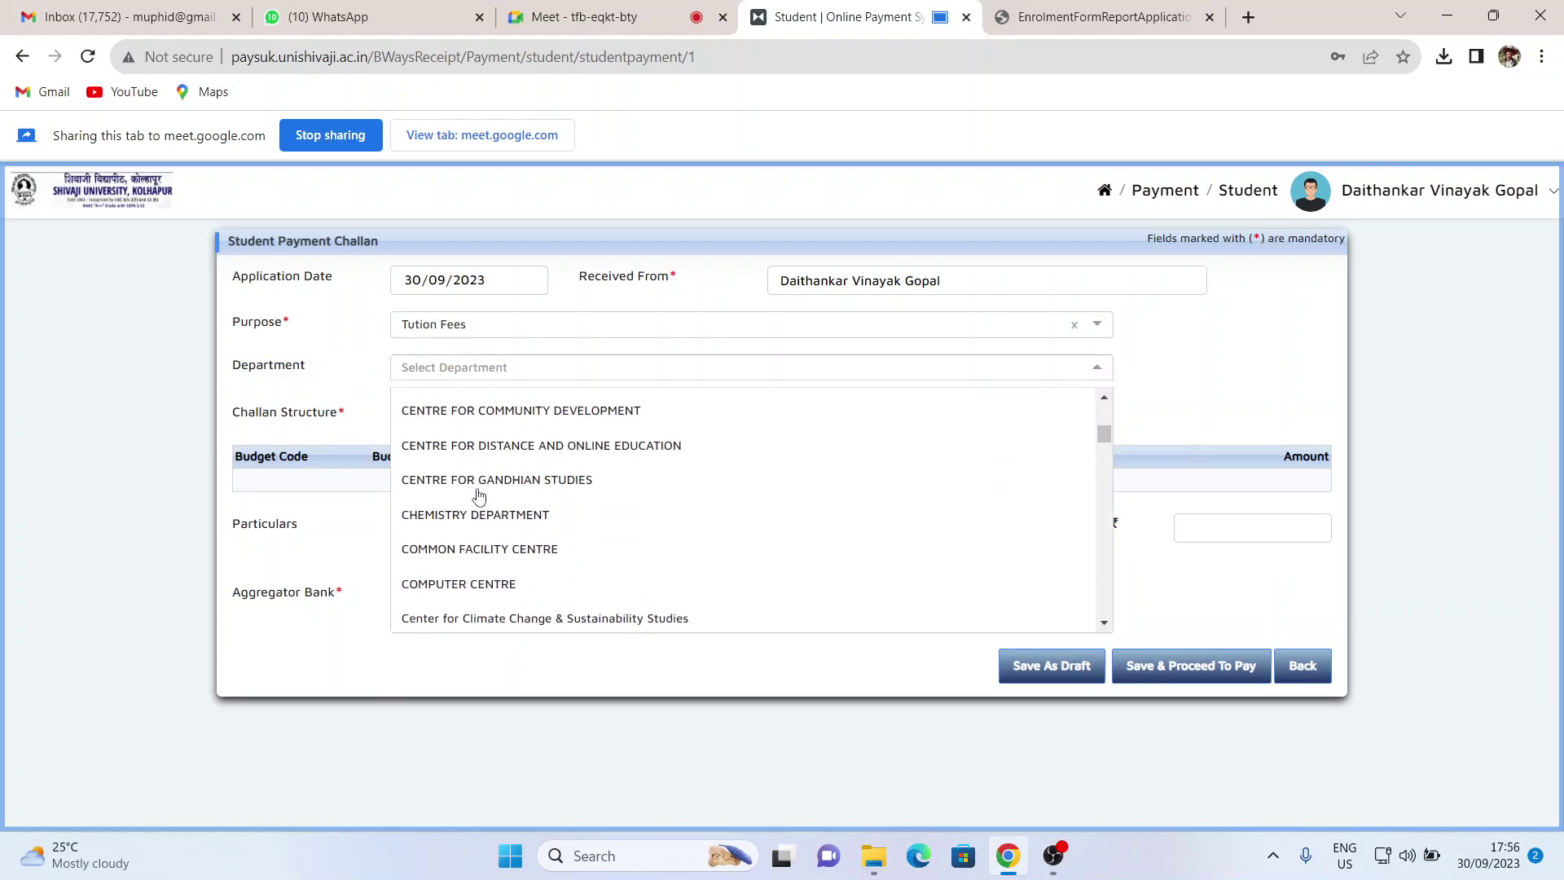
pyautogui.click(559, 447)
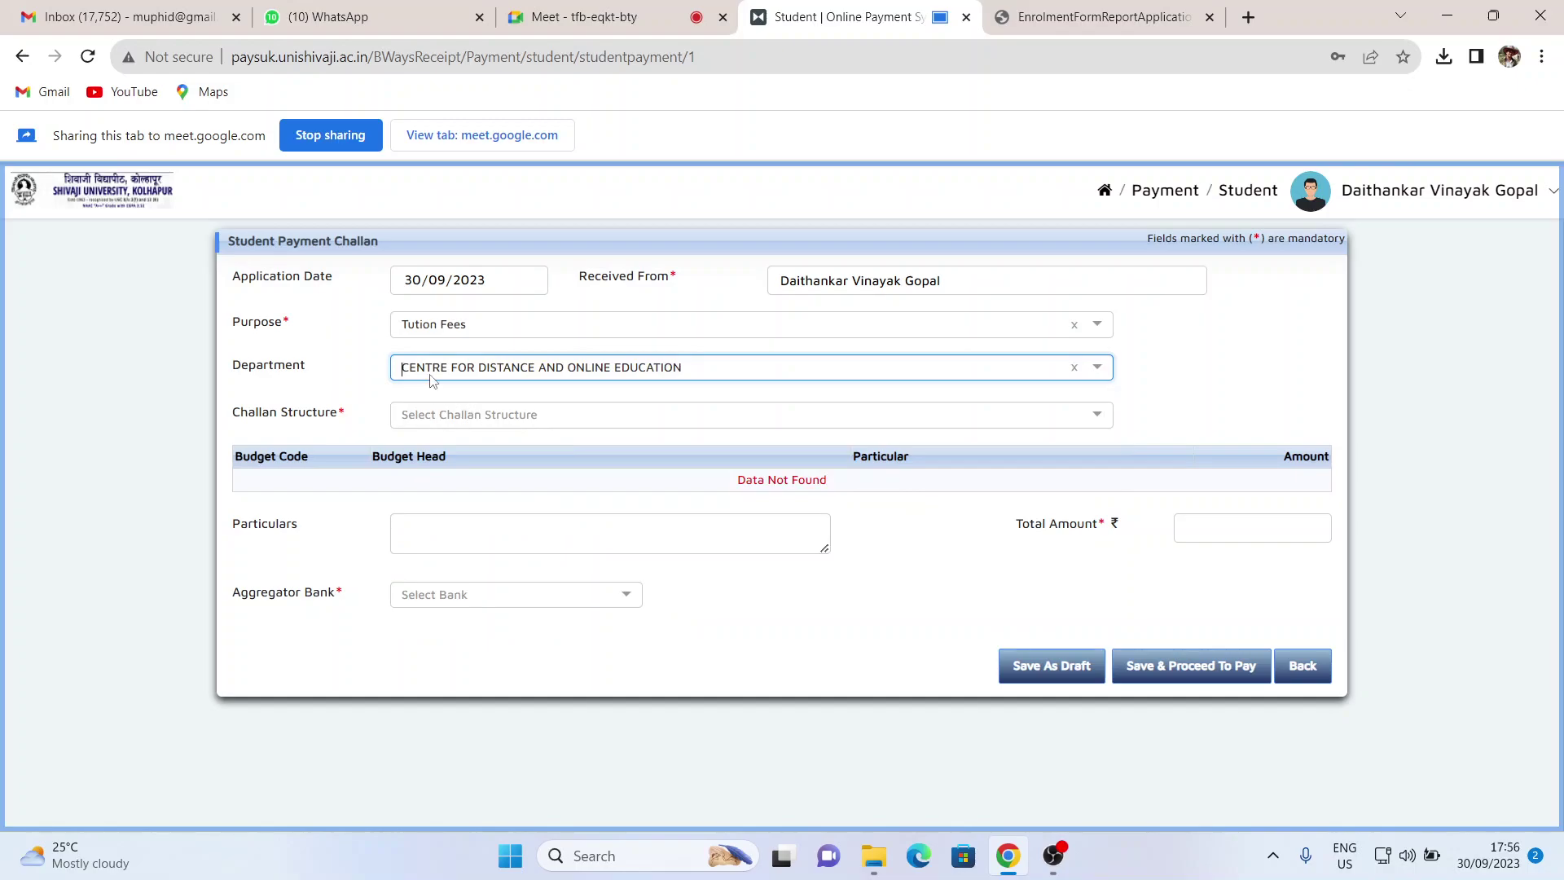
# - Open the Challan Structure list and scroll down to the M.A./M.COM entries
pyautogui.click(434, 416)
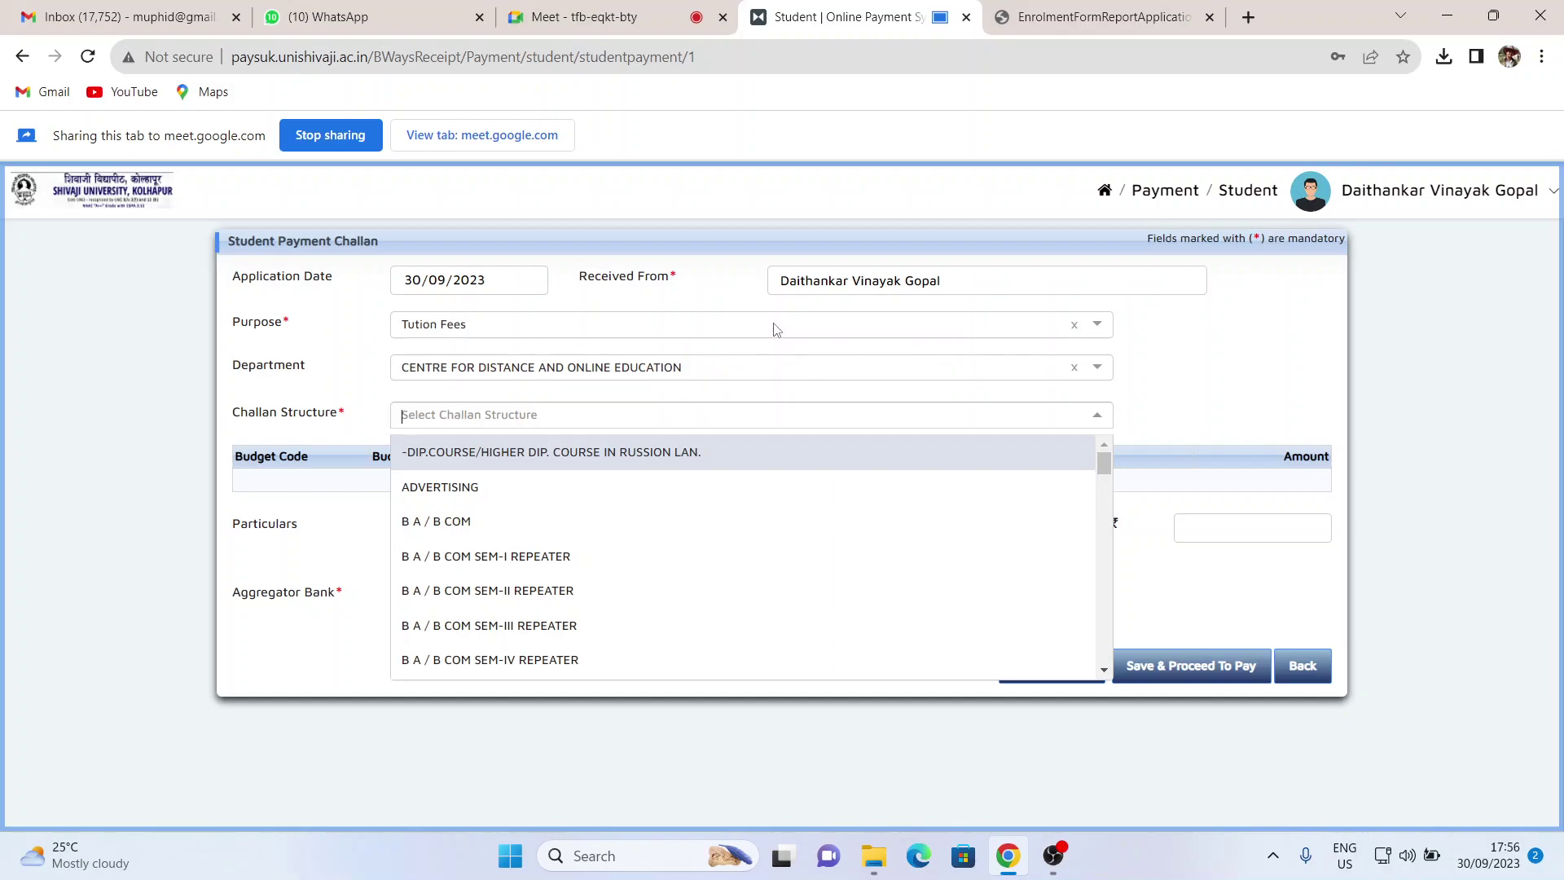
pyautogui.click(1272, 361)
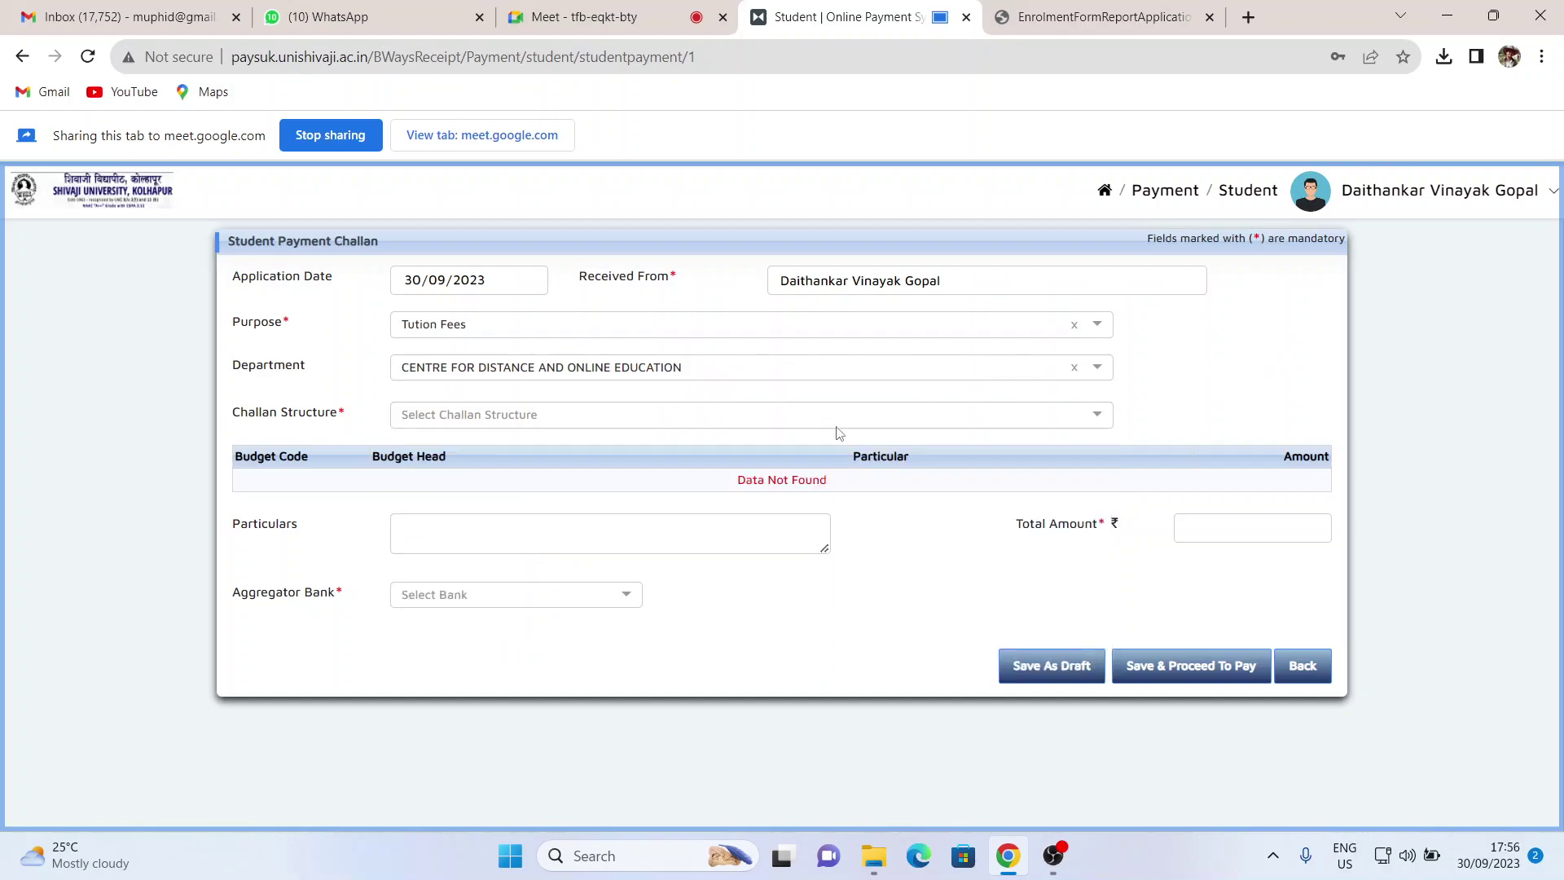
pyautogui.click(899, 422)
pyautogui.scroll(-4, 584, 548)
pyautogui.scroll(-5, 583, 549)
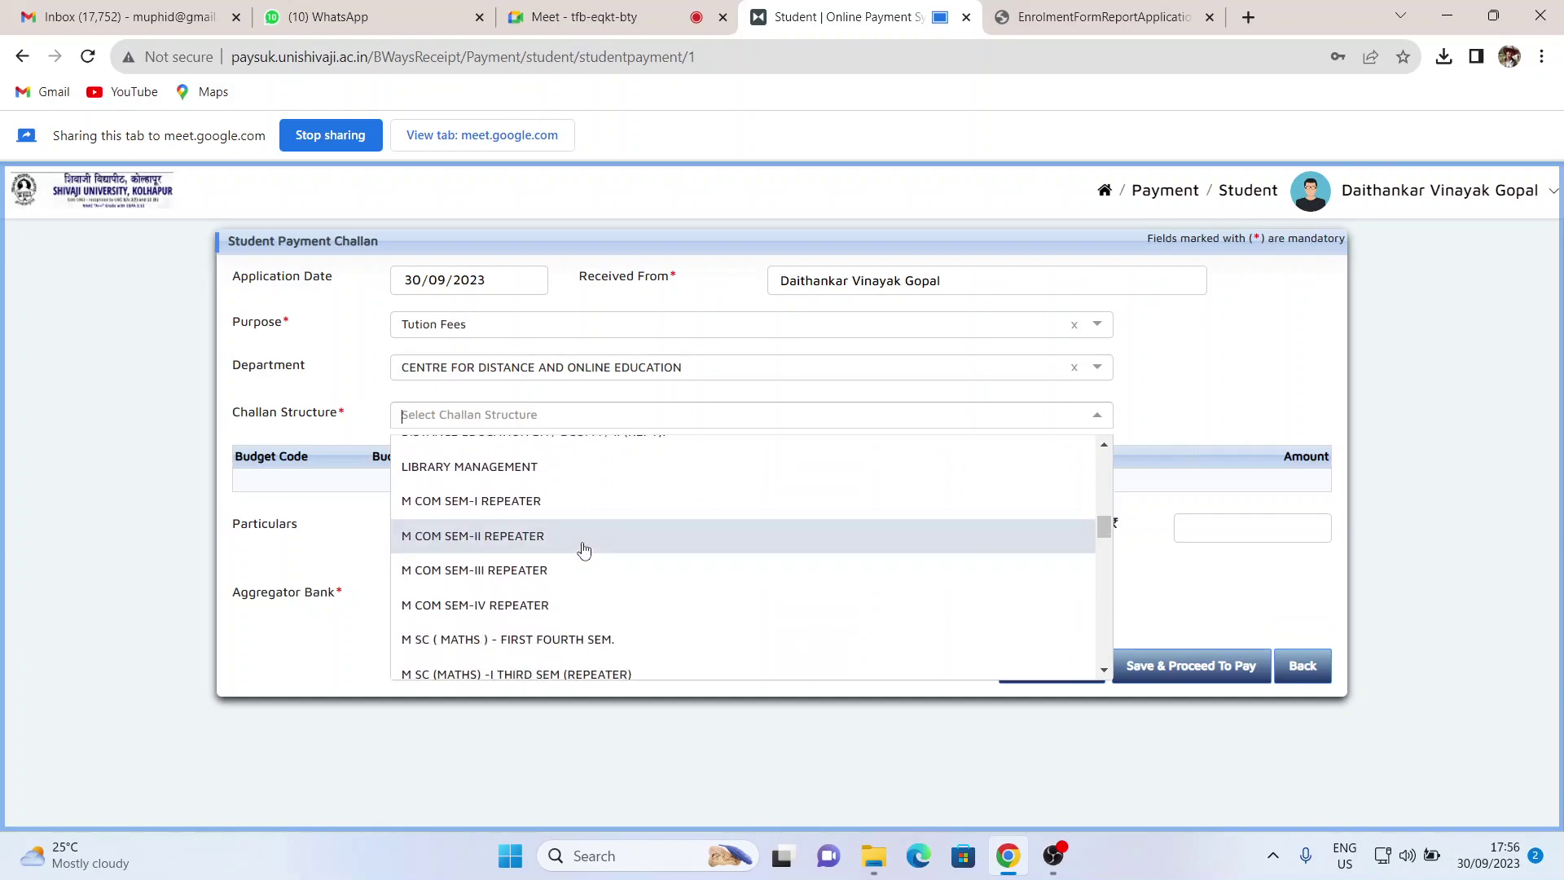
pyautogui.scroll(-4, 584, 550)
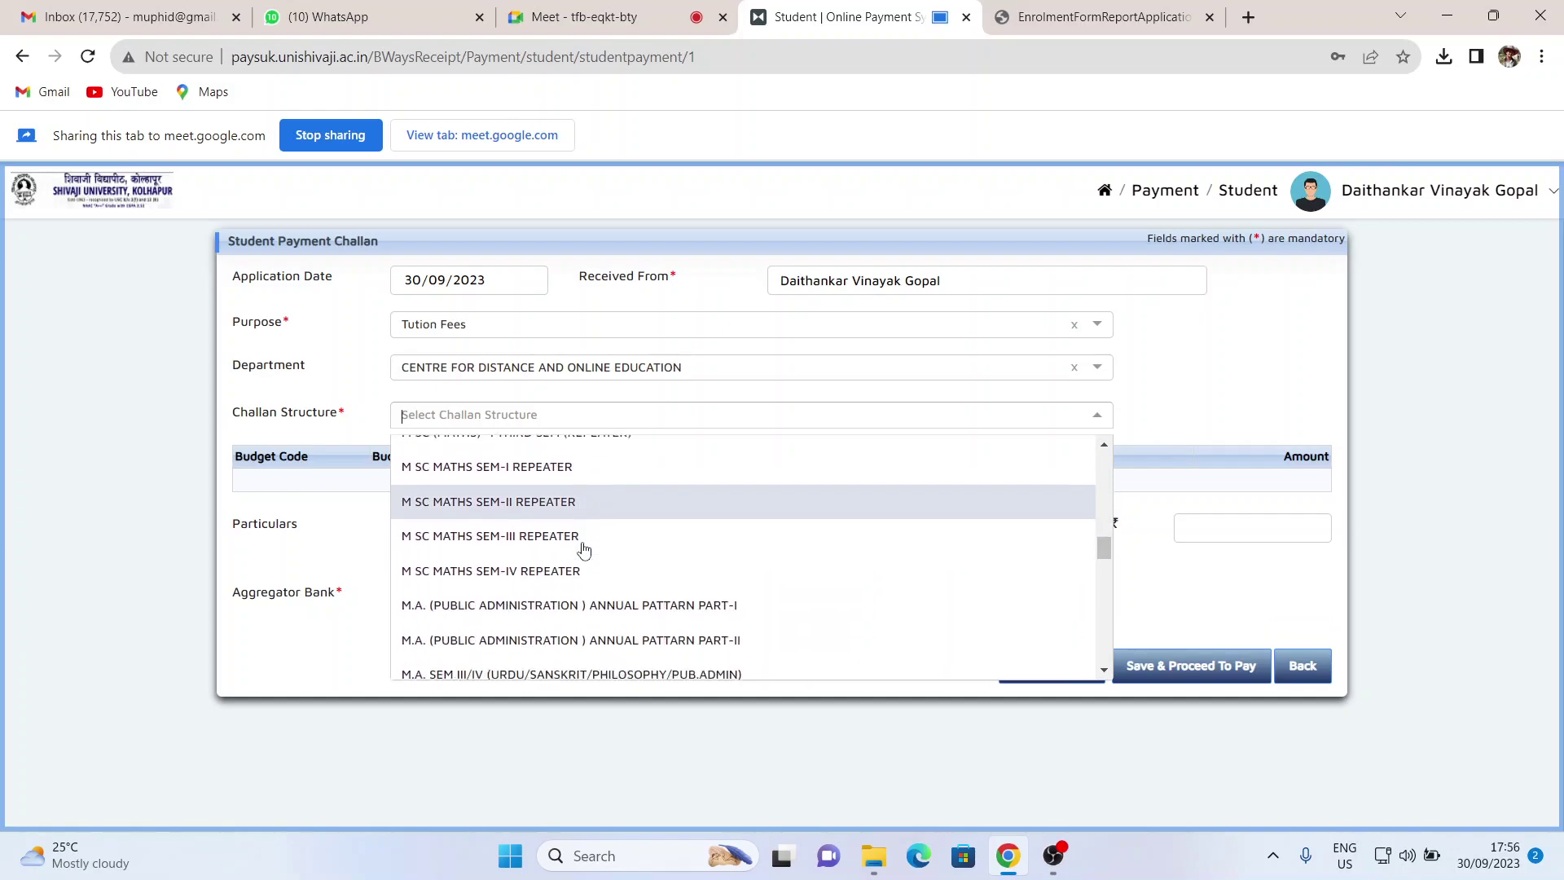
pyautogui.scroll(-5, 583, 550)
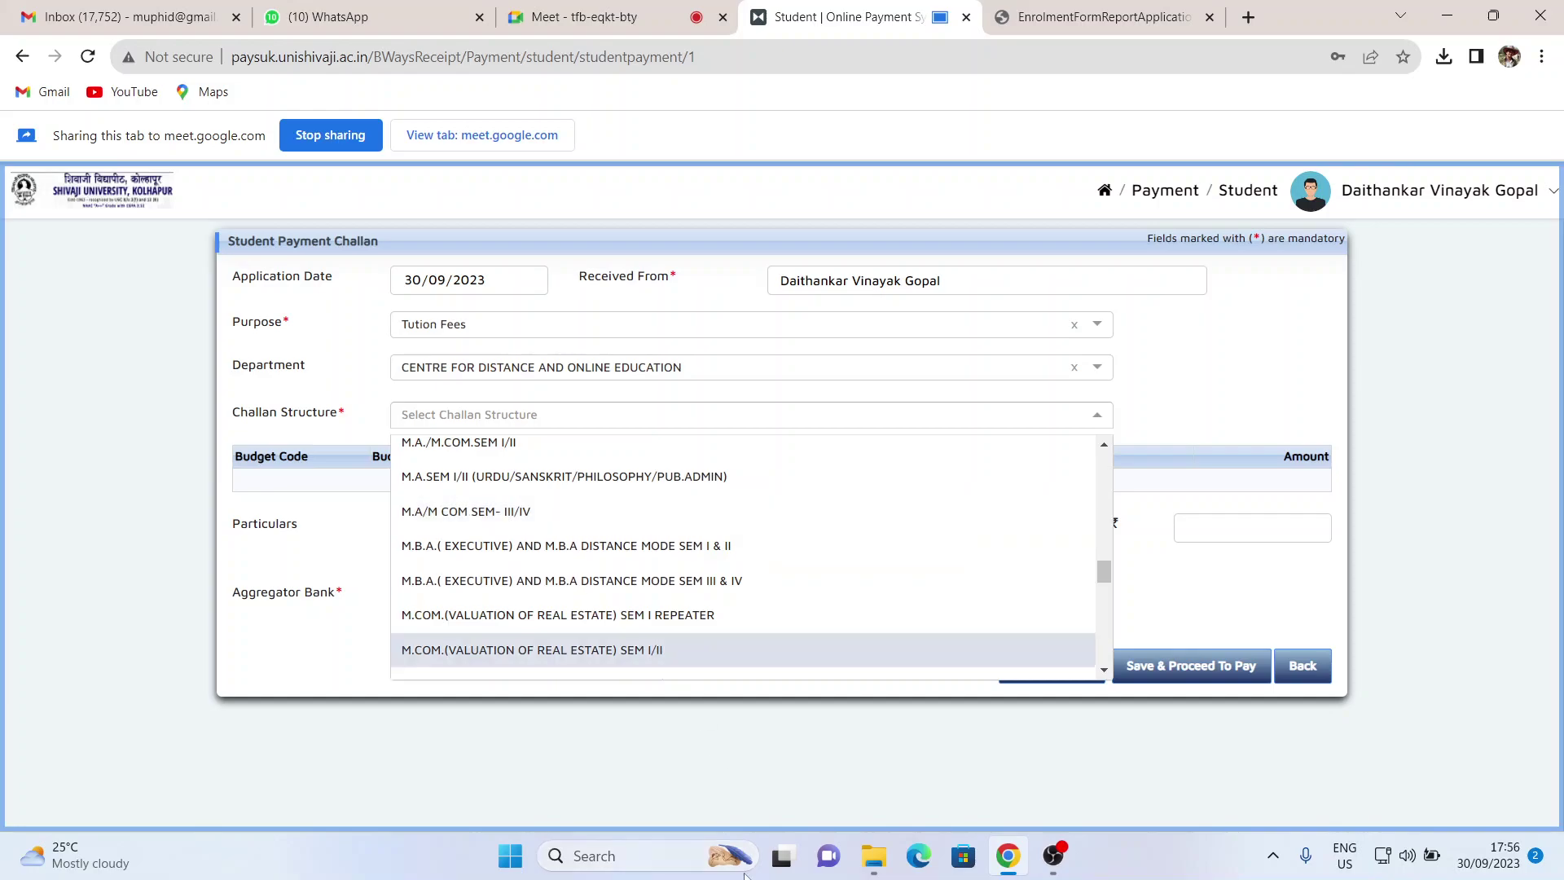
# - Launch Snipping Tool and capture the whole screen showing the challan form
pyautogui.click(655, 862)
pyautogui.write('snip')
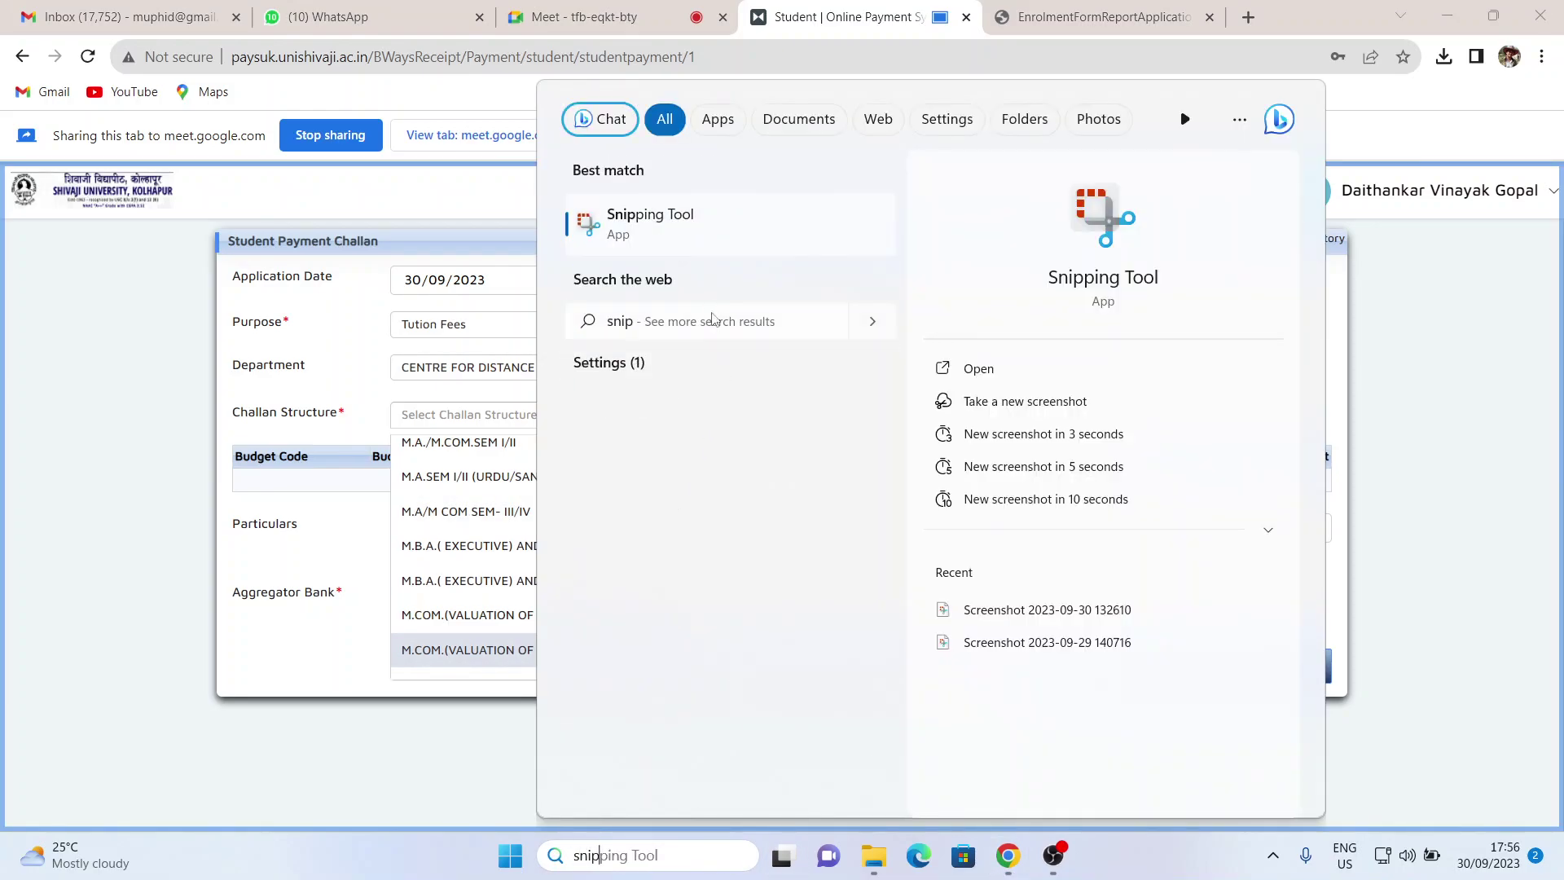
pyautogui.click(644, 229)
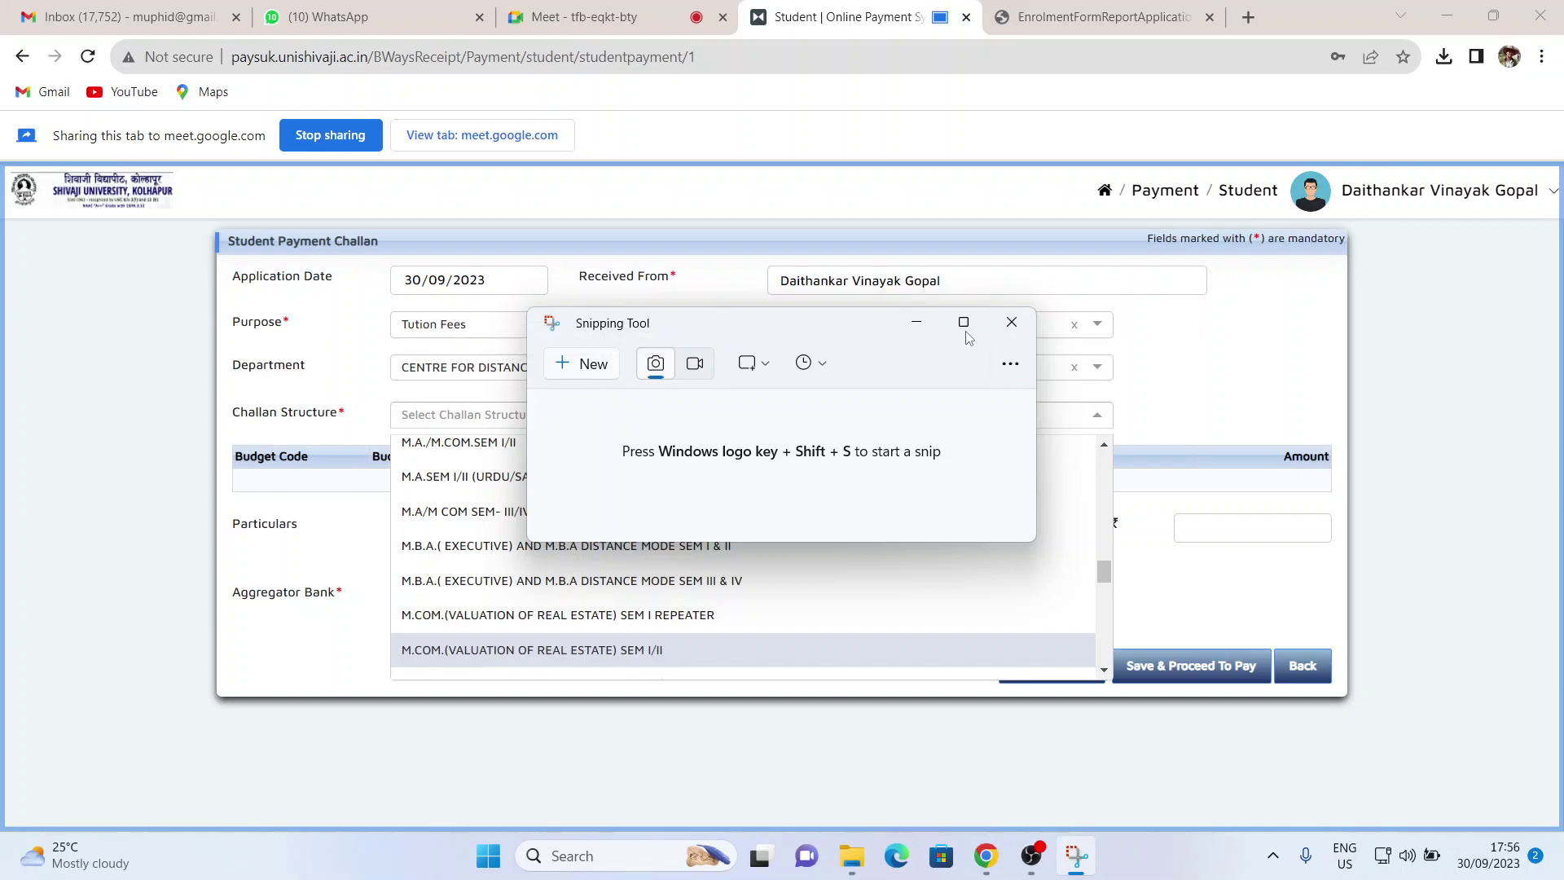
pyautogui.click(599, 363)
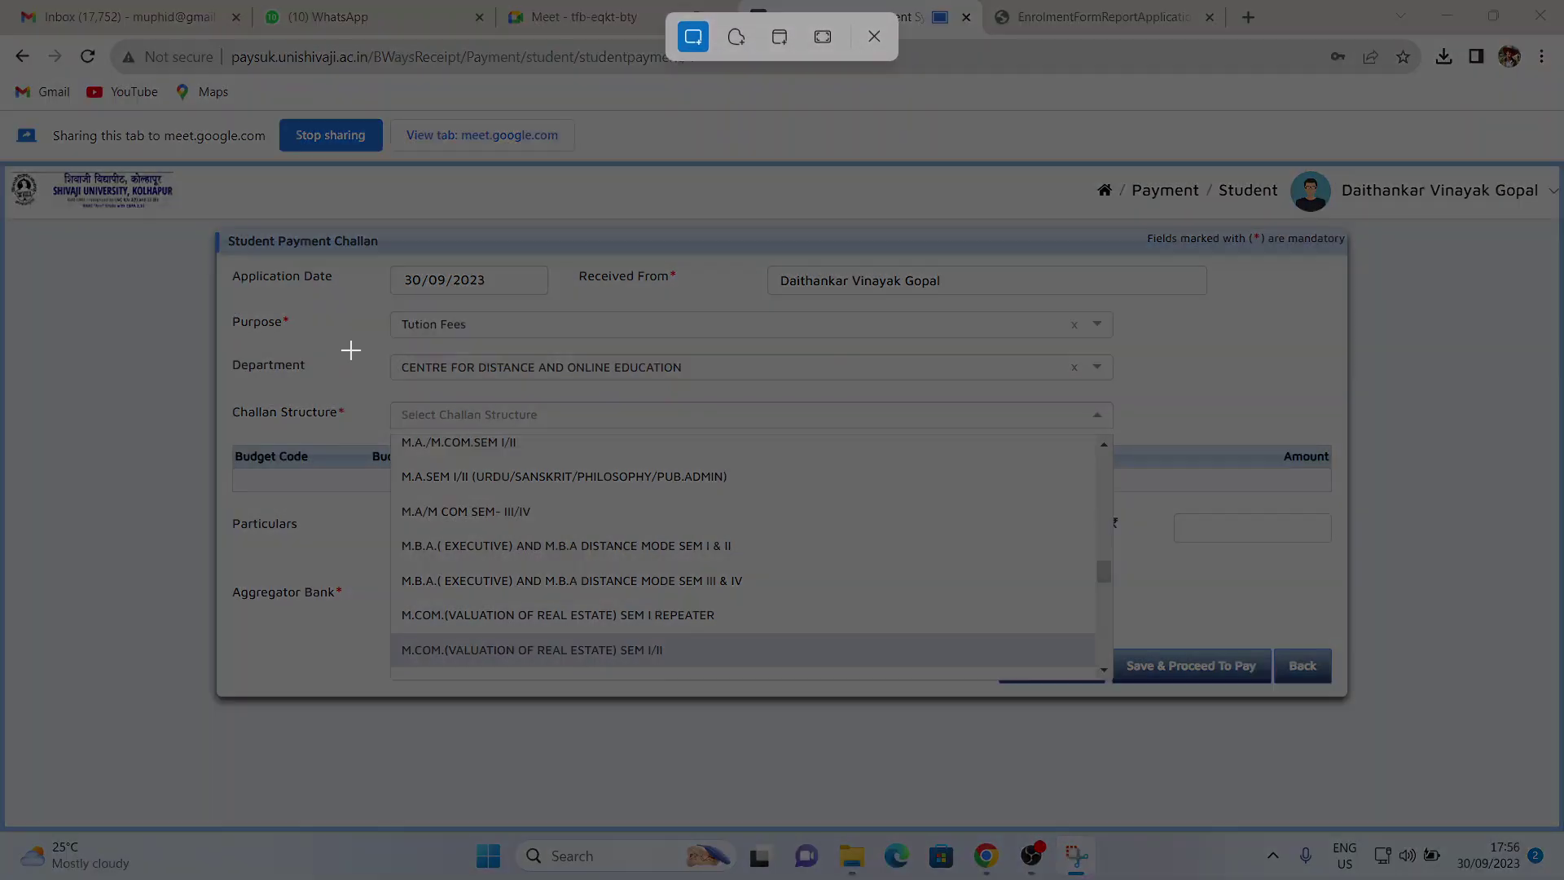
pyautogui.moveTo(7, 34); pyautogui.dragTo(1560, 871)
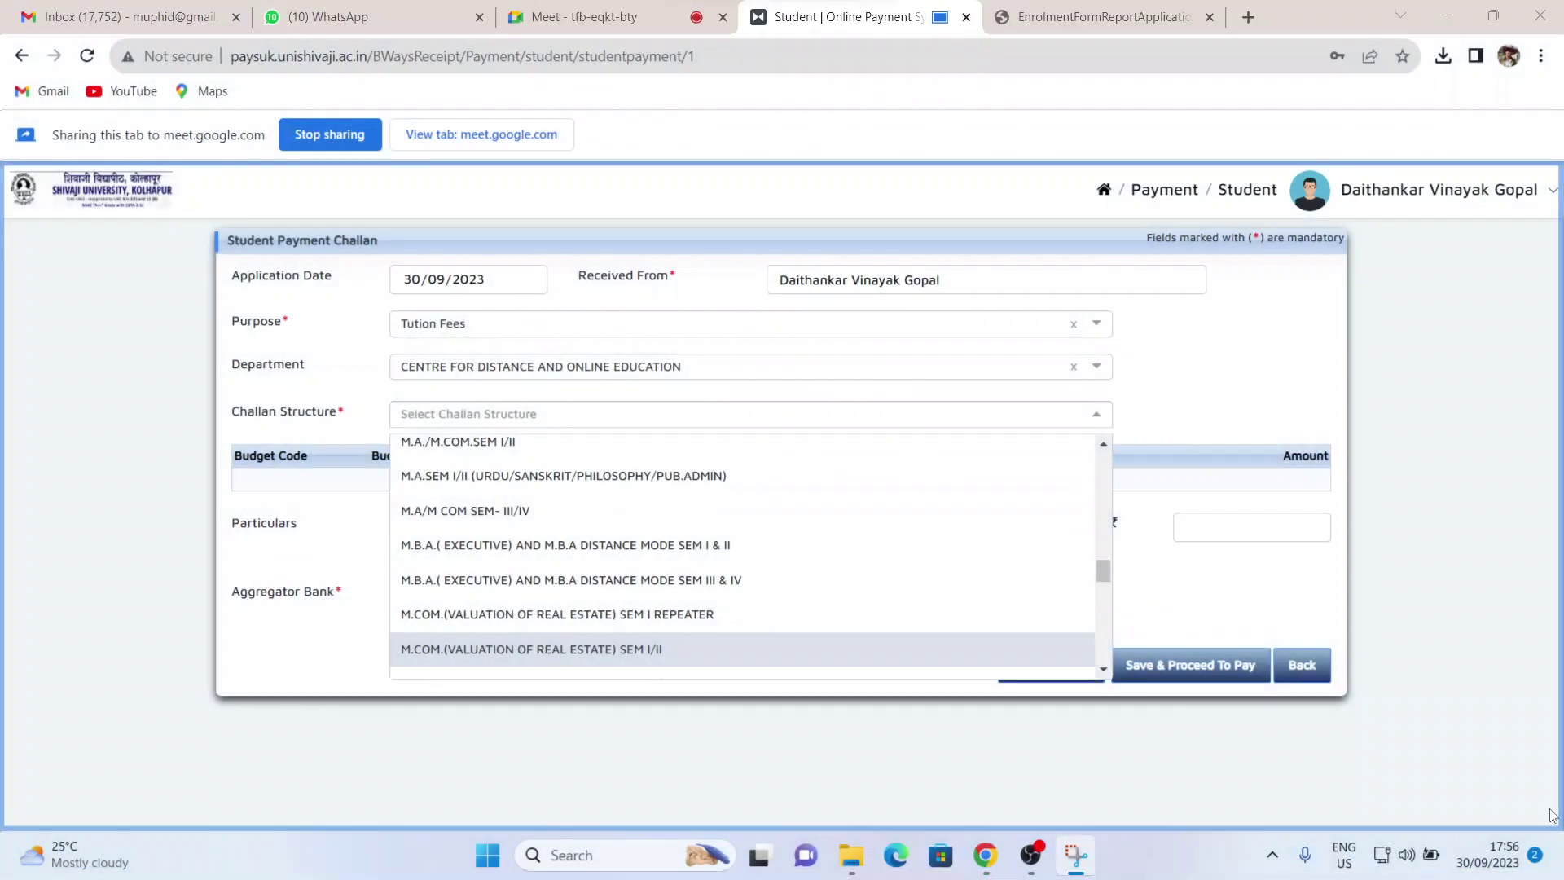
# - Save the screenshot into Downloads and close Snipping Tool
pyautogui.click(1089, 860)
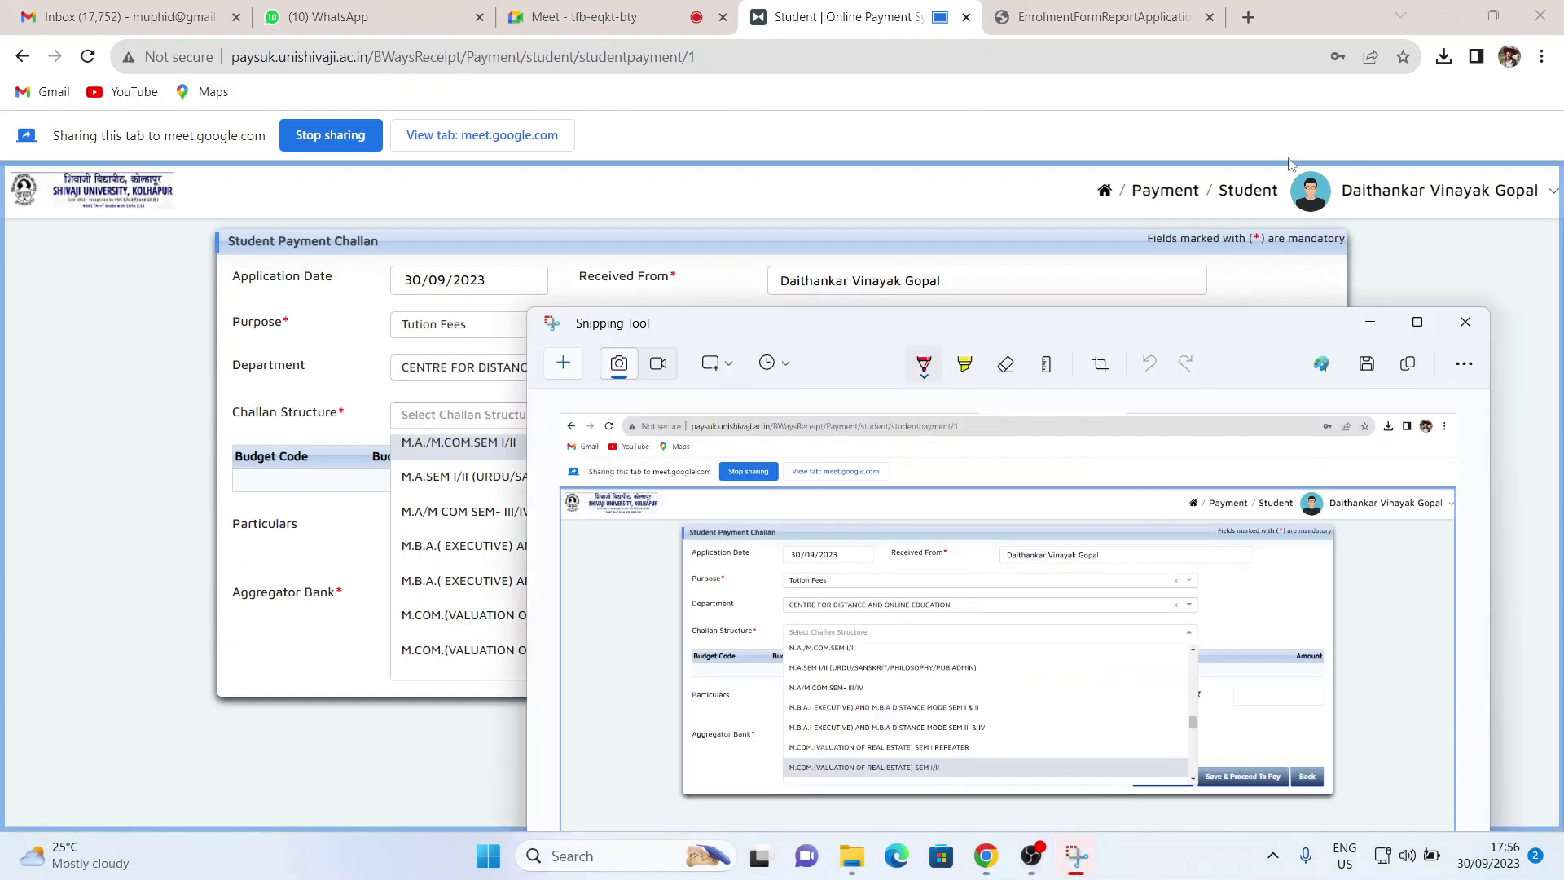
pyautogui.click(1370, 365)
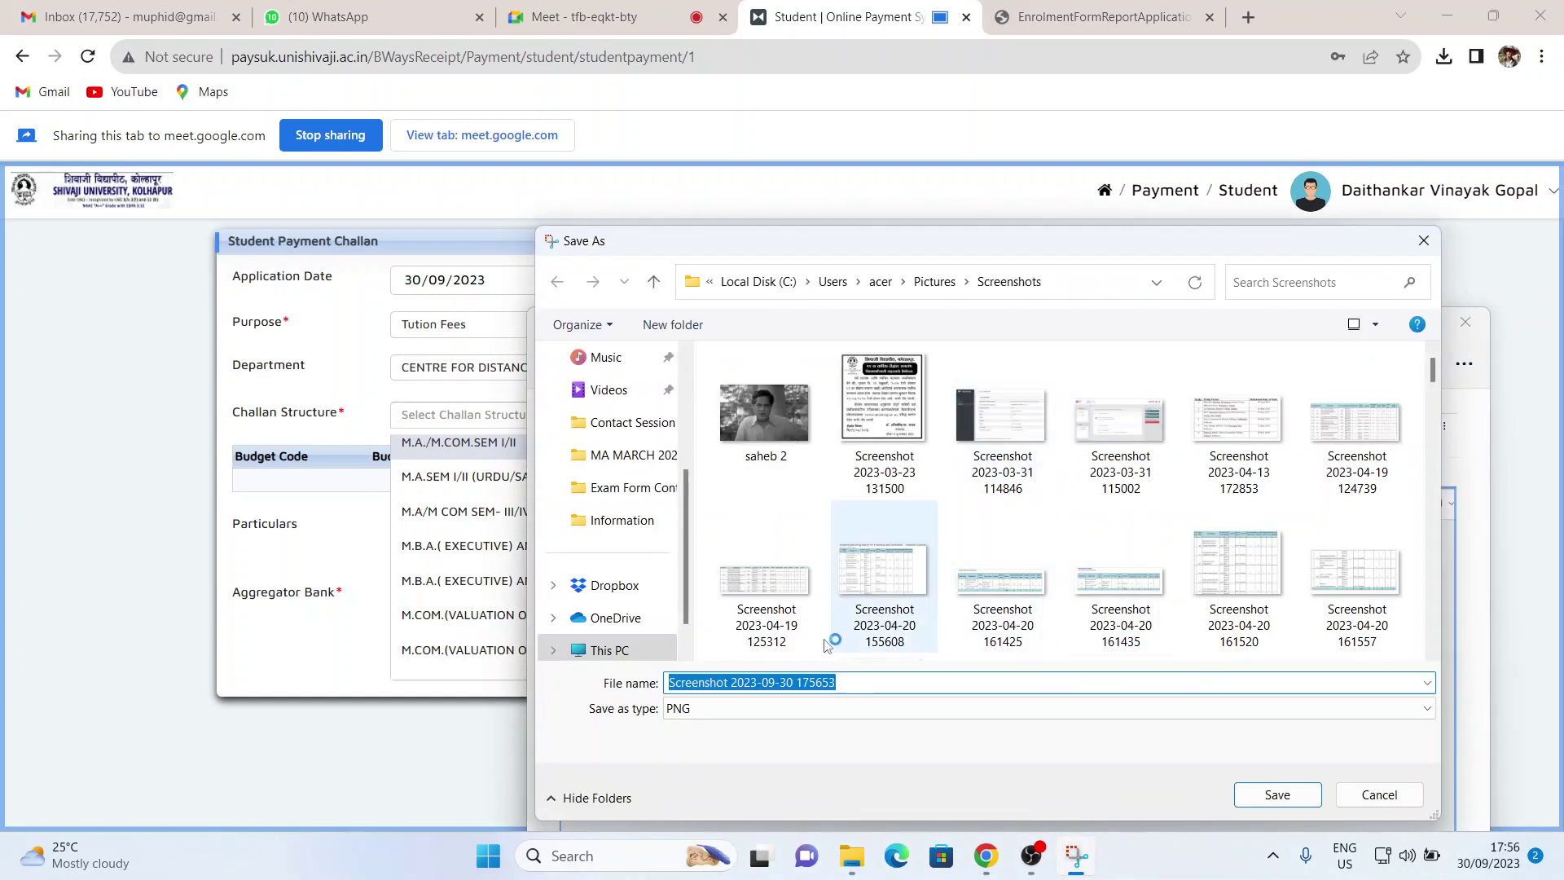
pyautogui.scroll(-1, 634, 529)
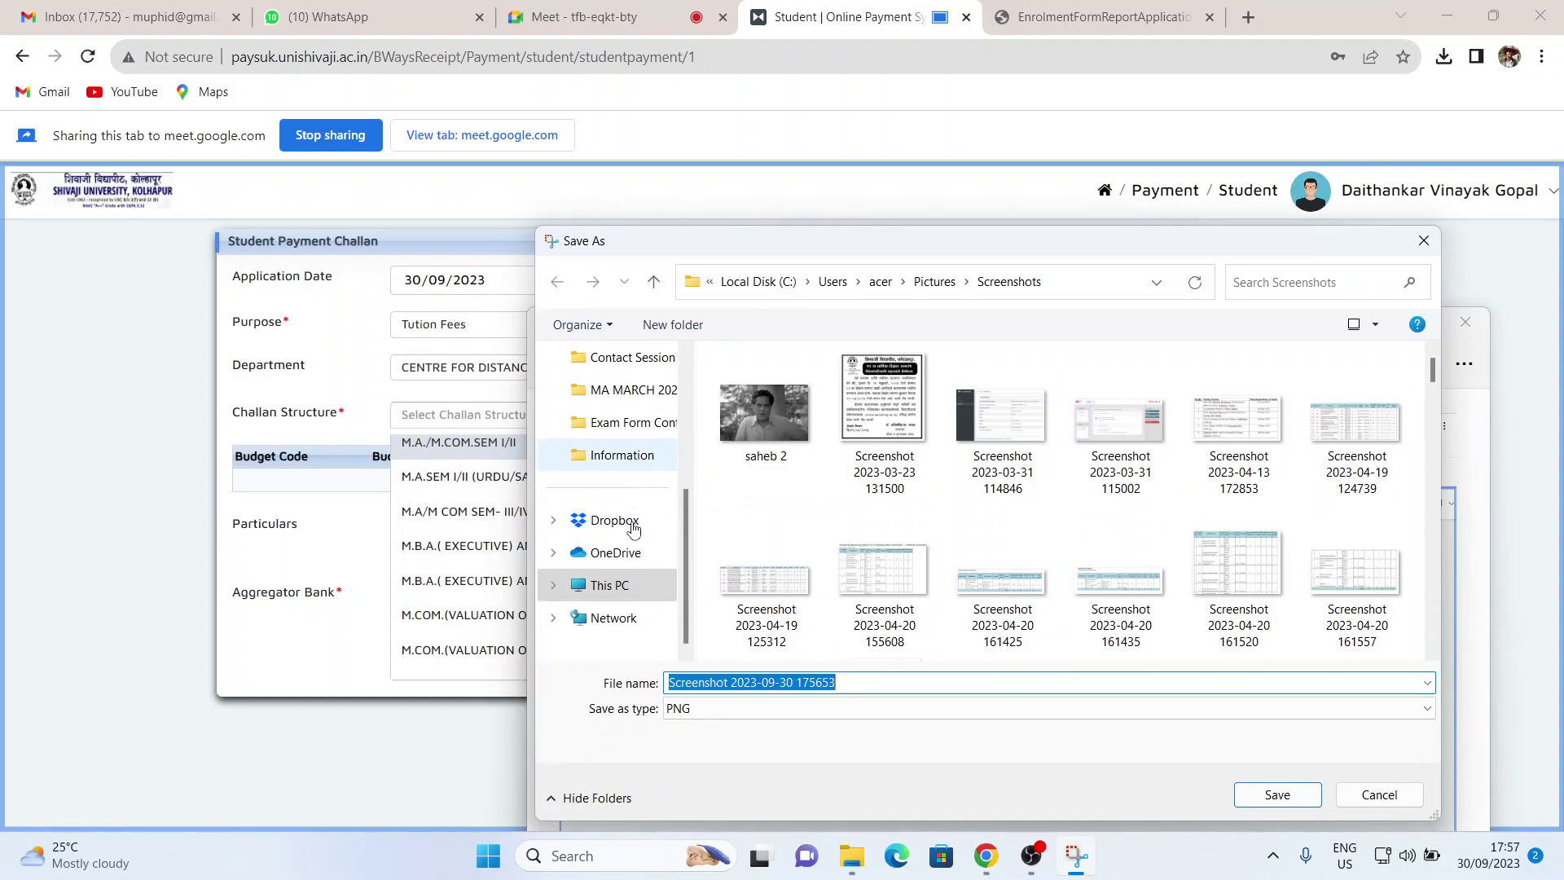
pyautogui.scroll(5, 635, 522)
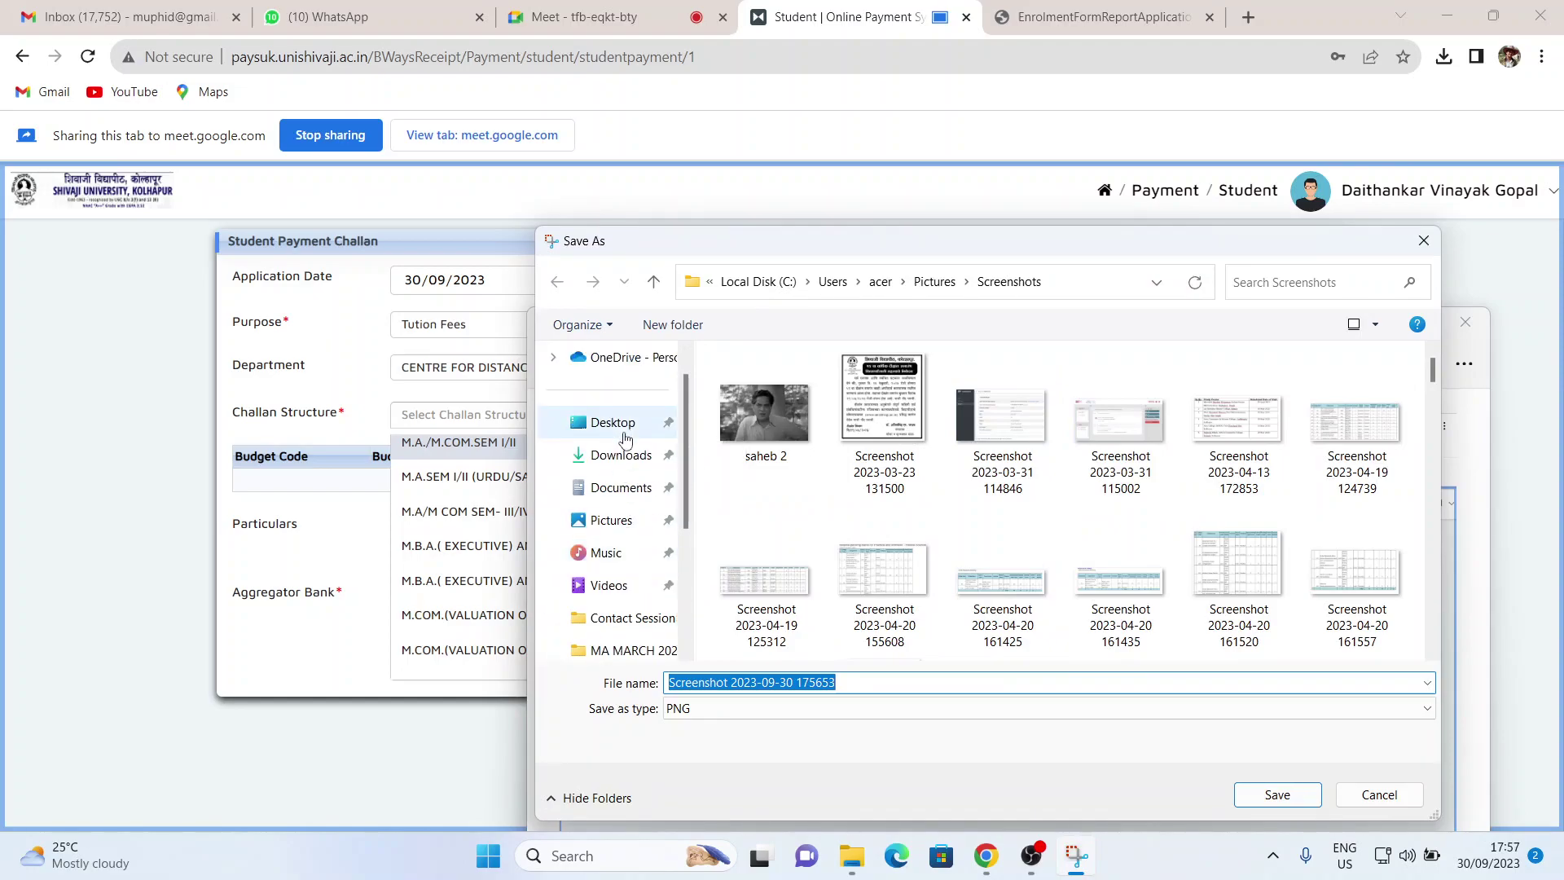
pyautogui.click(618, 455)
pyautogui.click(1277, 794)
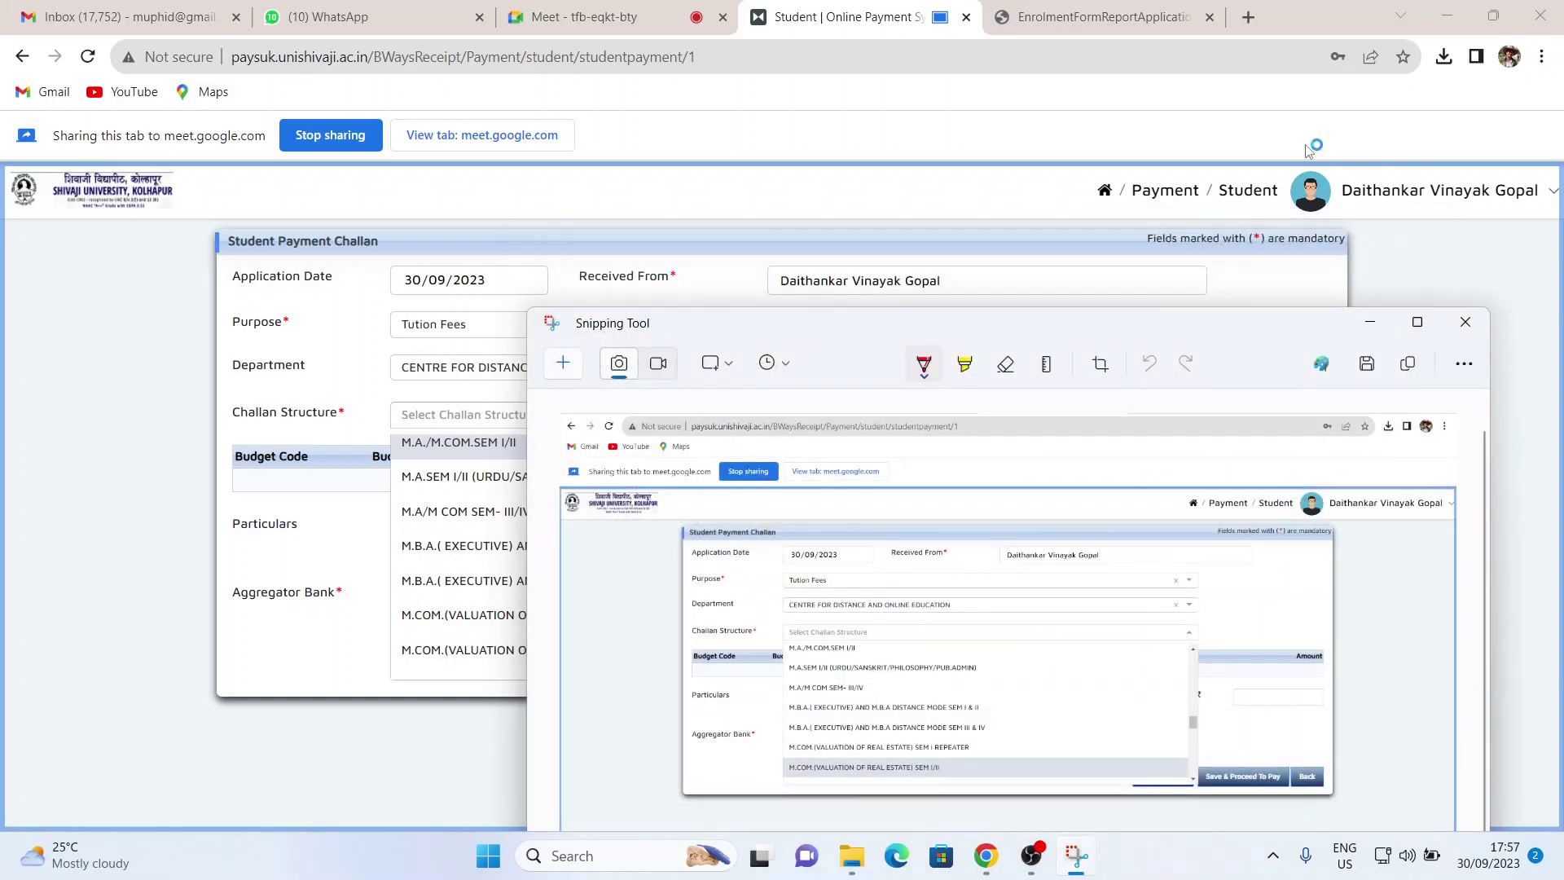
pyautogui.click(1466, 322)
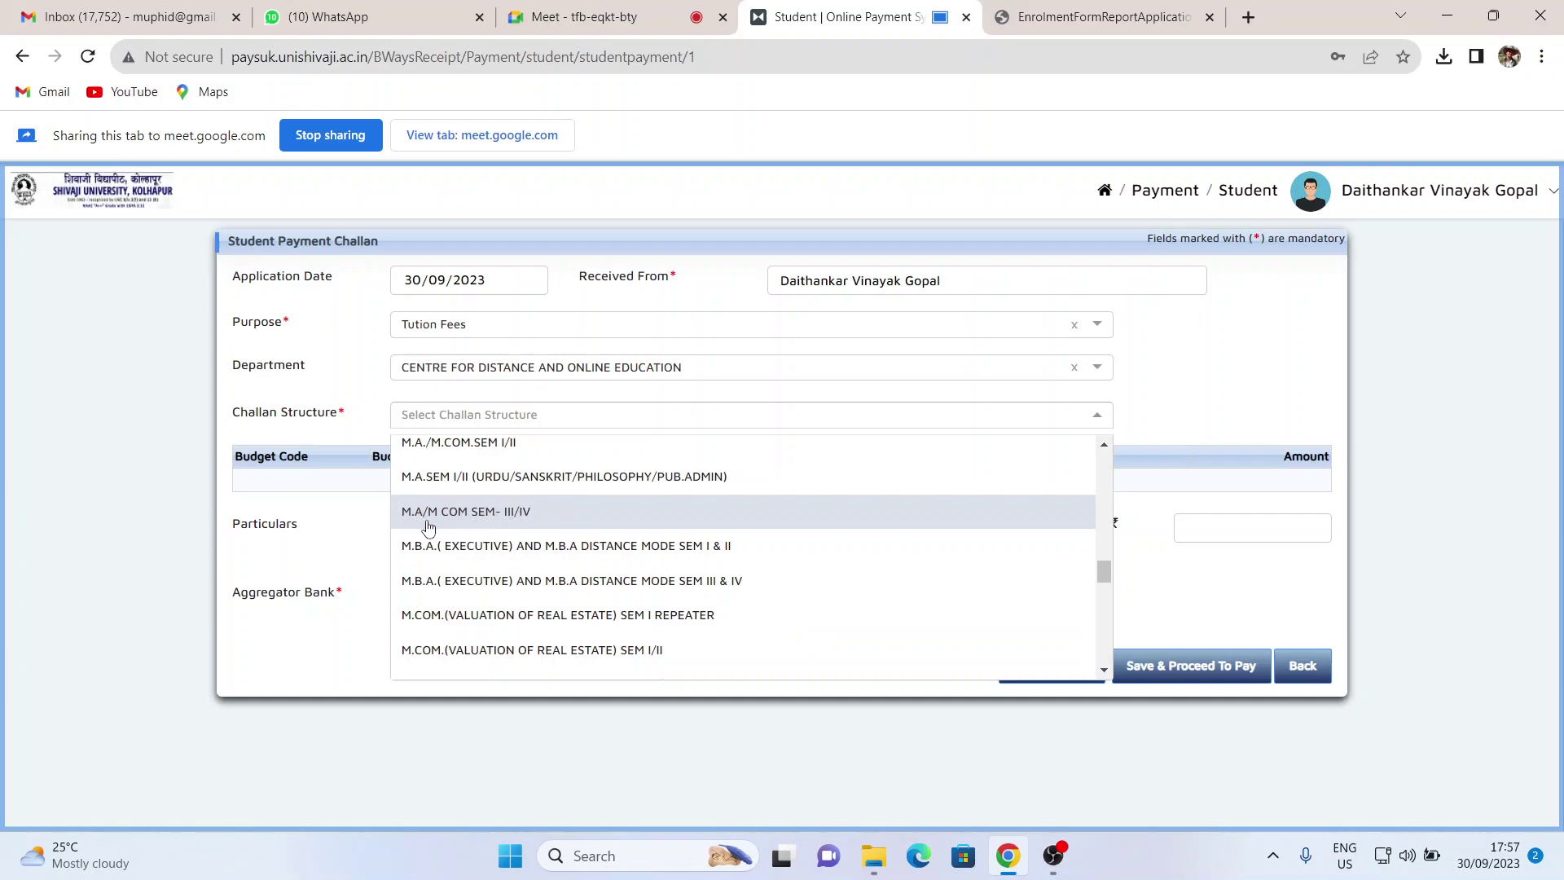
# - Select M.A/M COM SEM- III/IV and review the fee rows totalling ₹5930.00
pyautogui.click(486, 511)
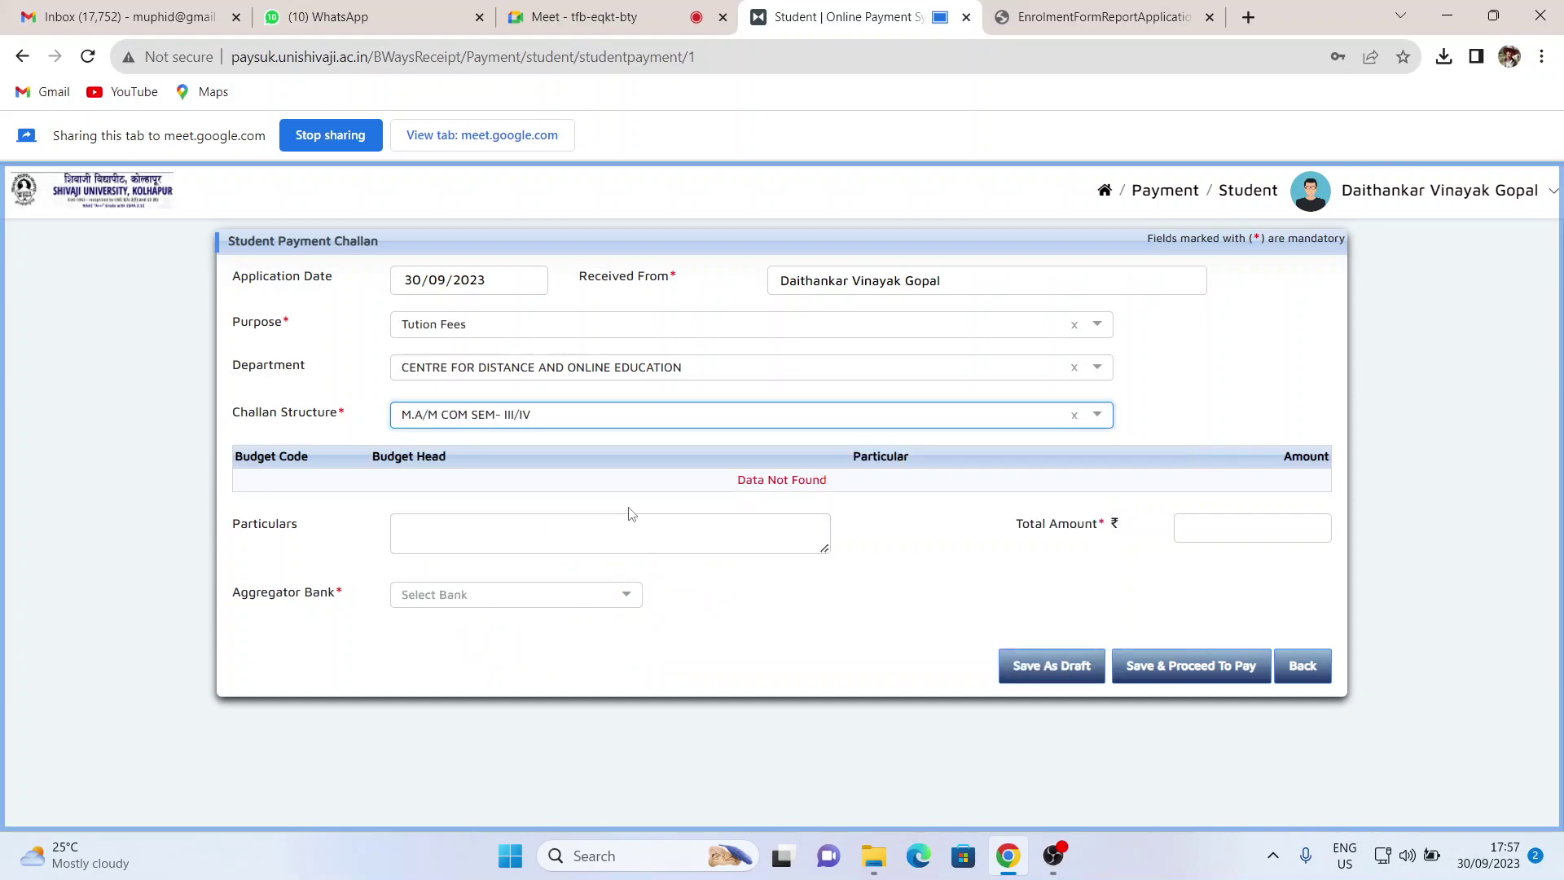
pyautogui.scroll(-5, 628, 509)
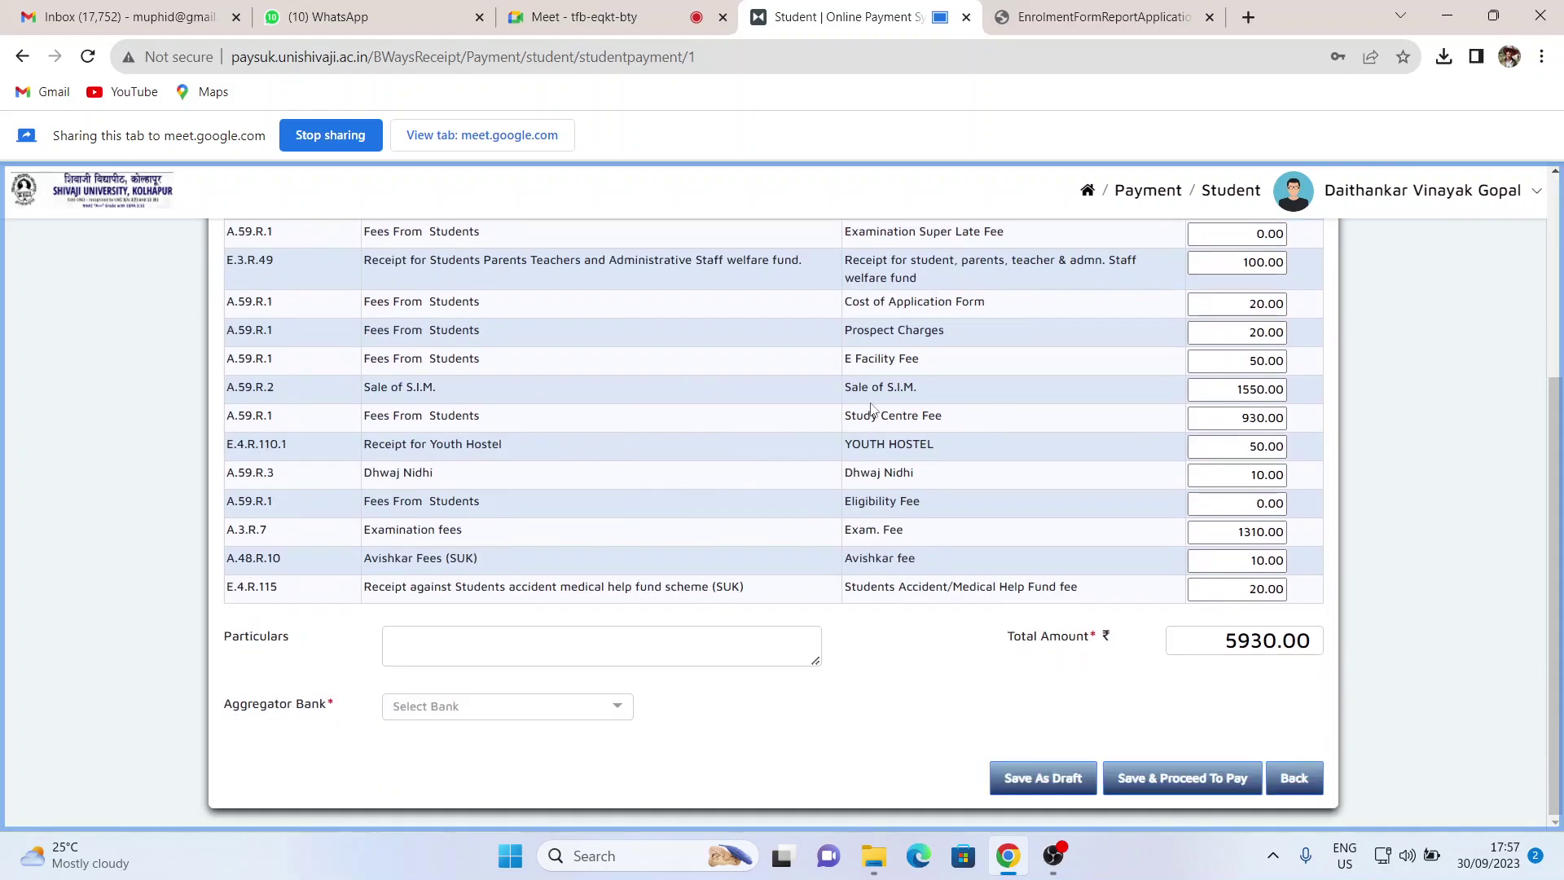
pyautogui.scroll(1, 871, 408)
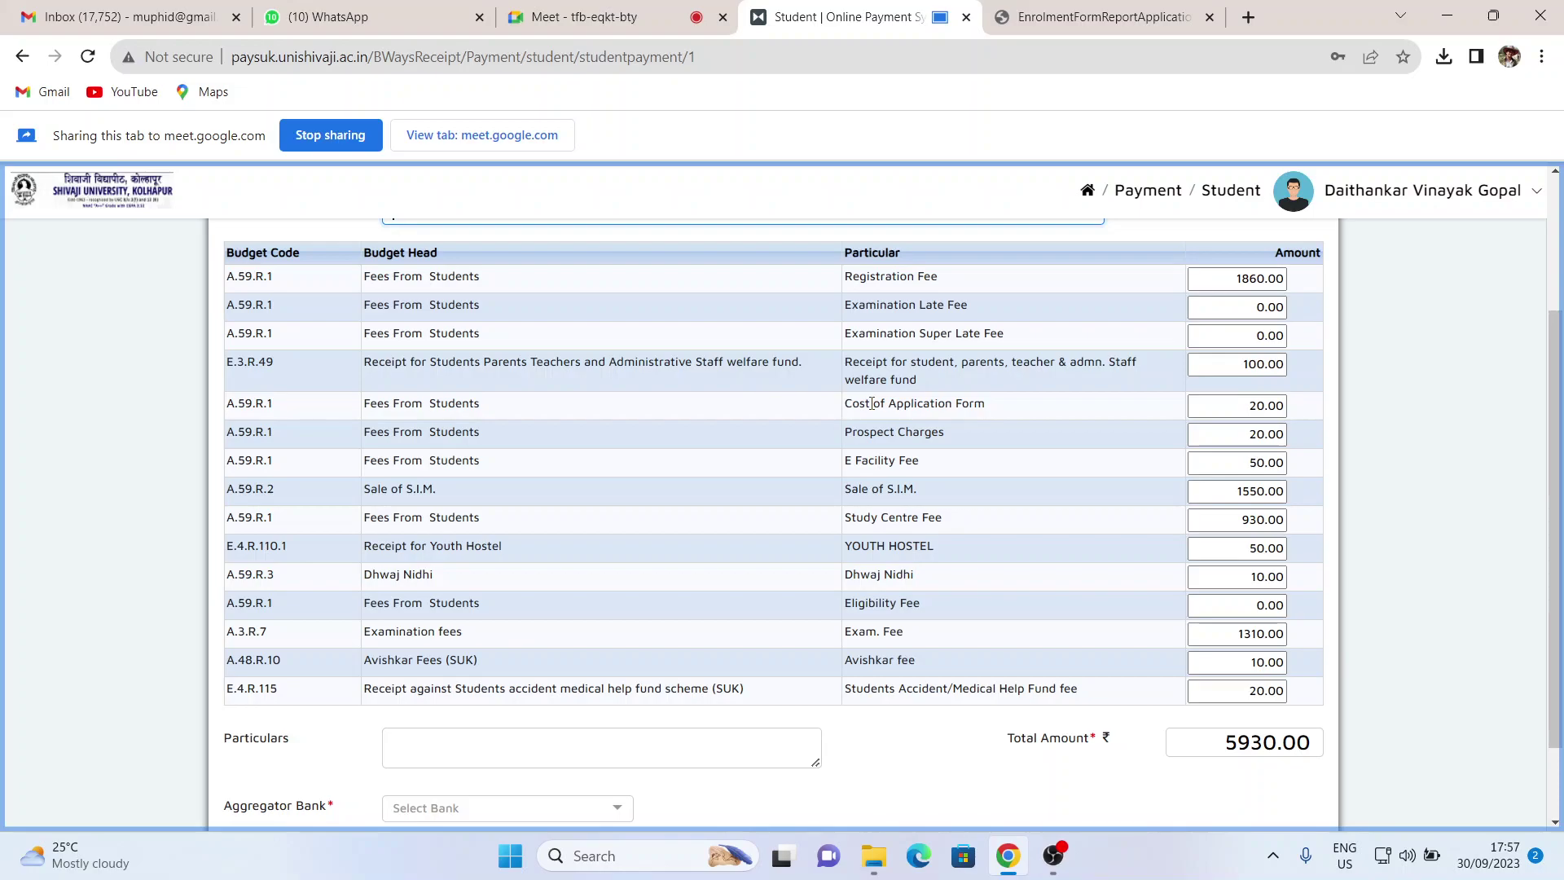
pyautogui.scroll(-1, 872, 403)
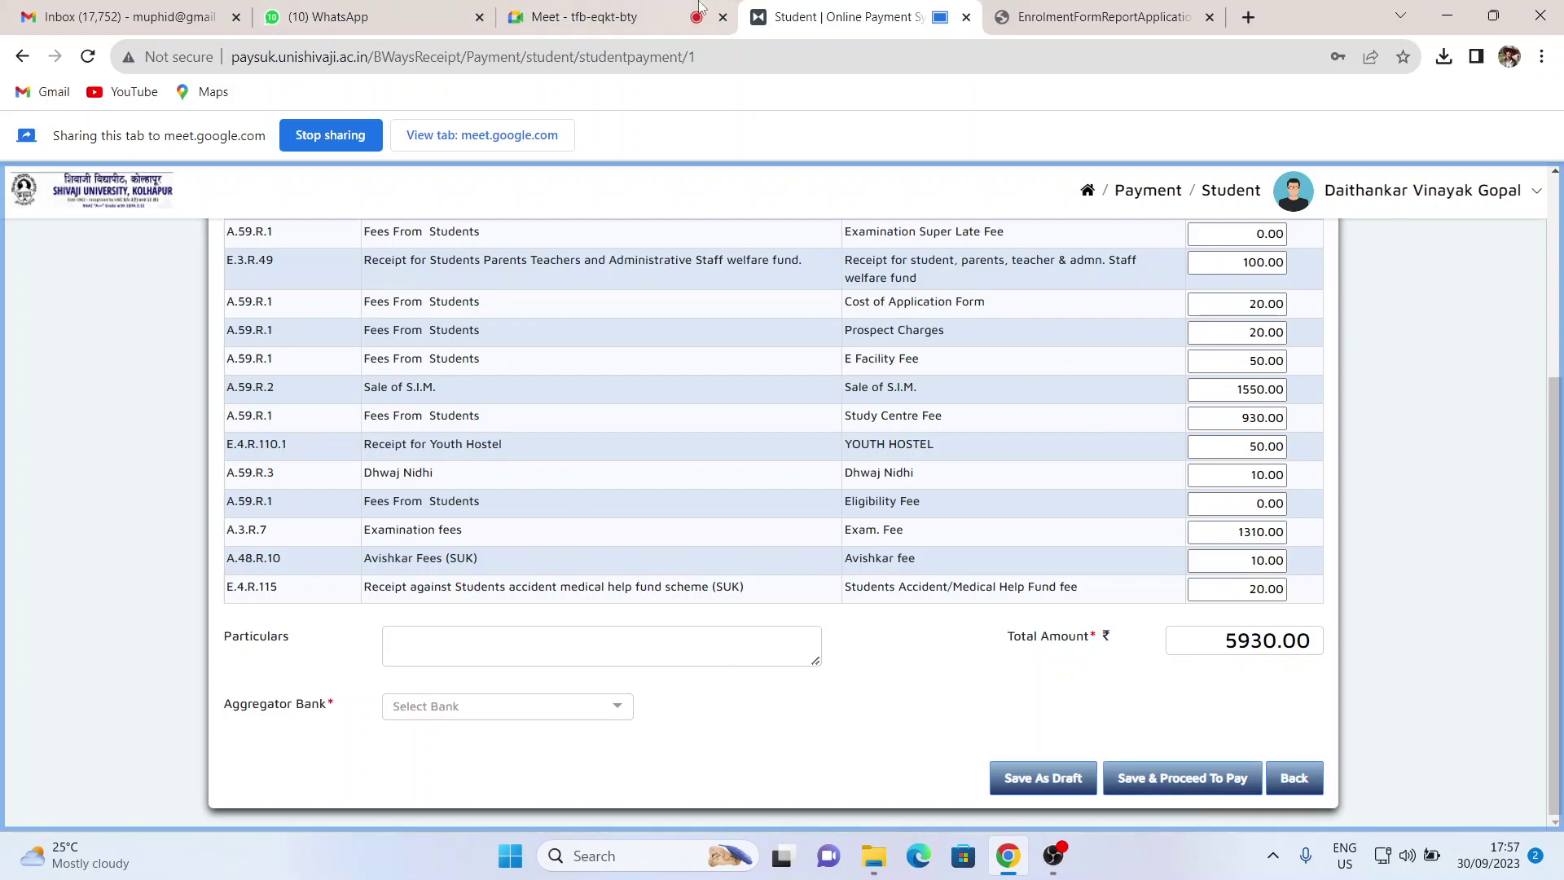
# - In the Meet call, turn the camera off, keep the mic on, then return to the payment tab
pyautogui.click(627, 29)
pyautogui.click(589, 791)
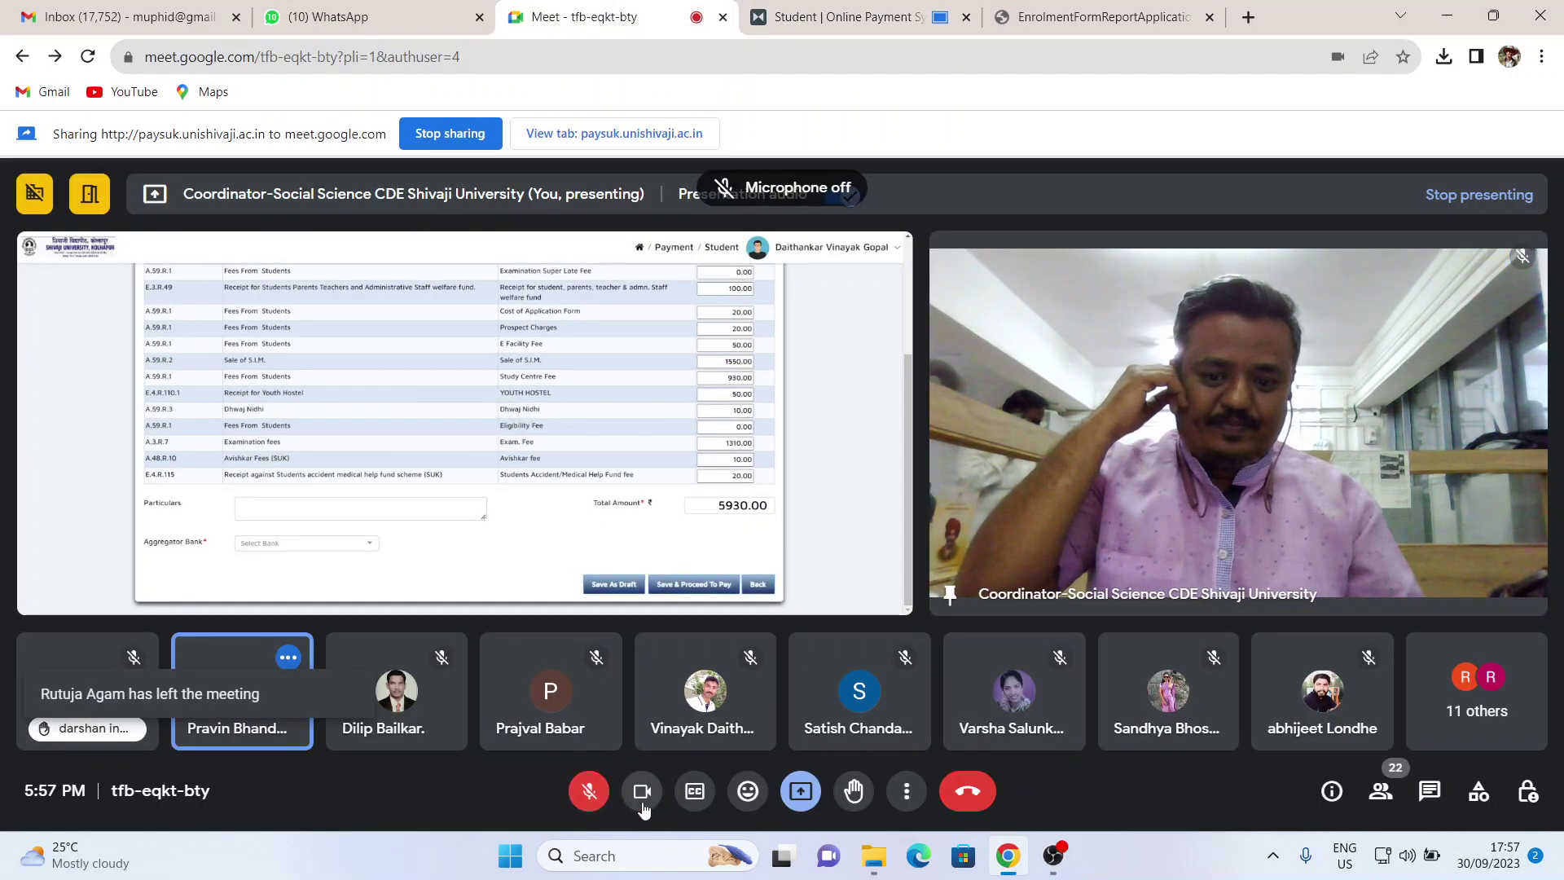
pyautogui.click(643, 795)
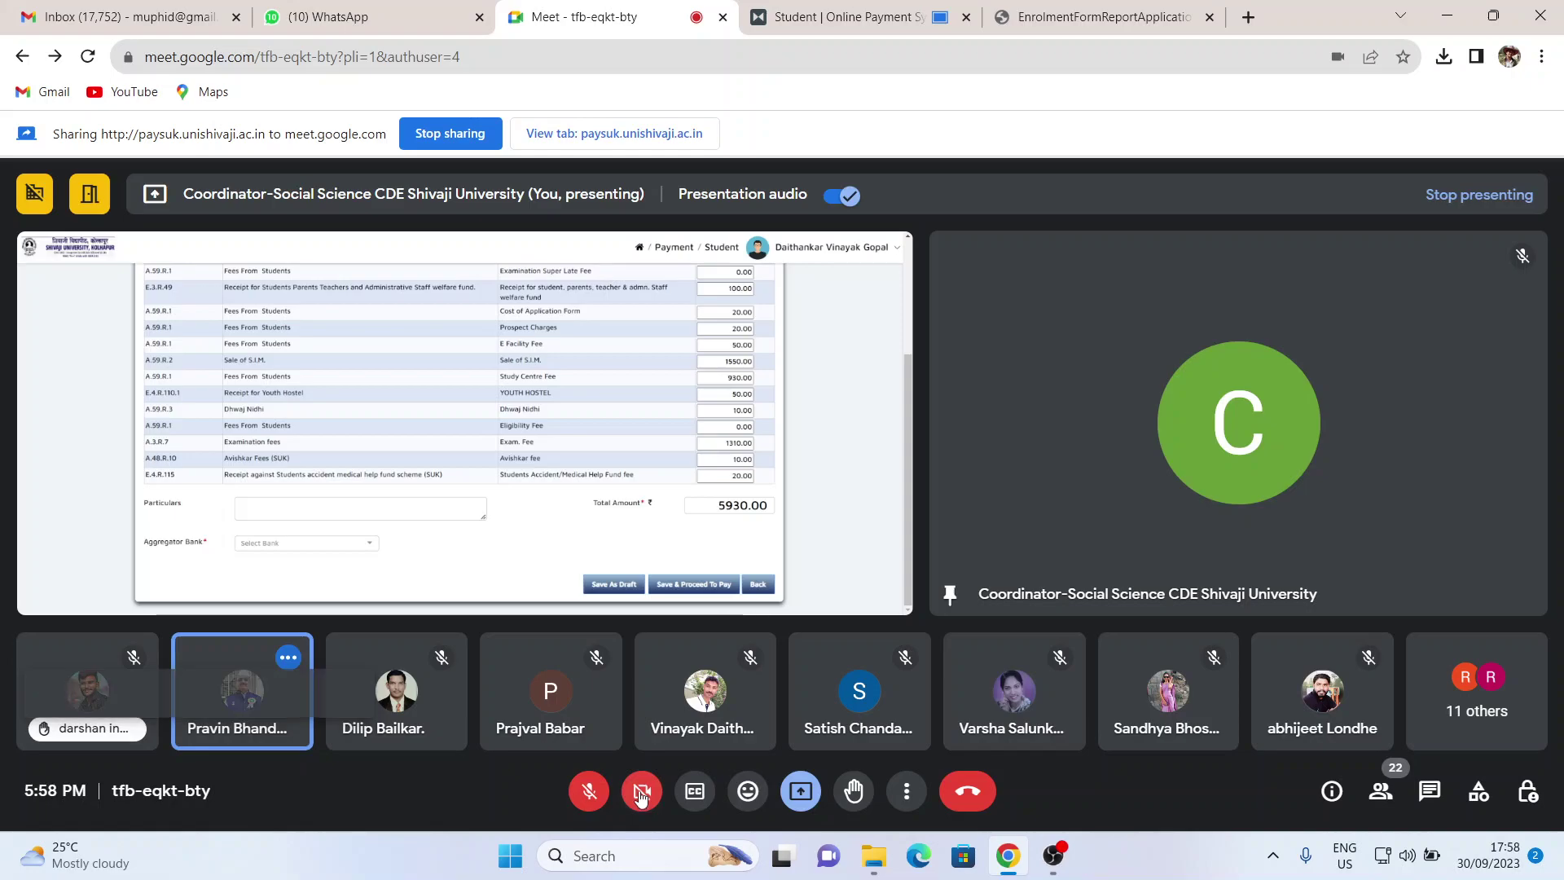
pyautogui.click(590, 793)
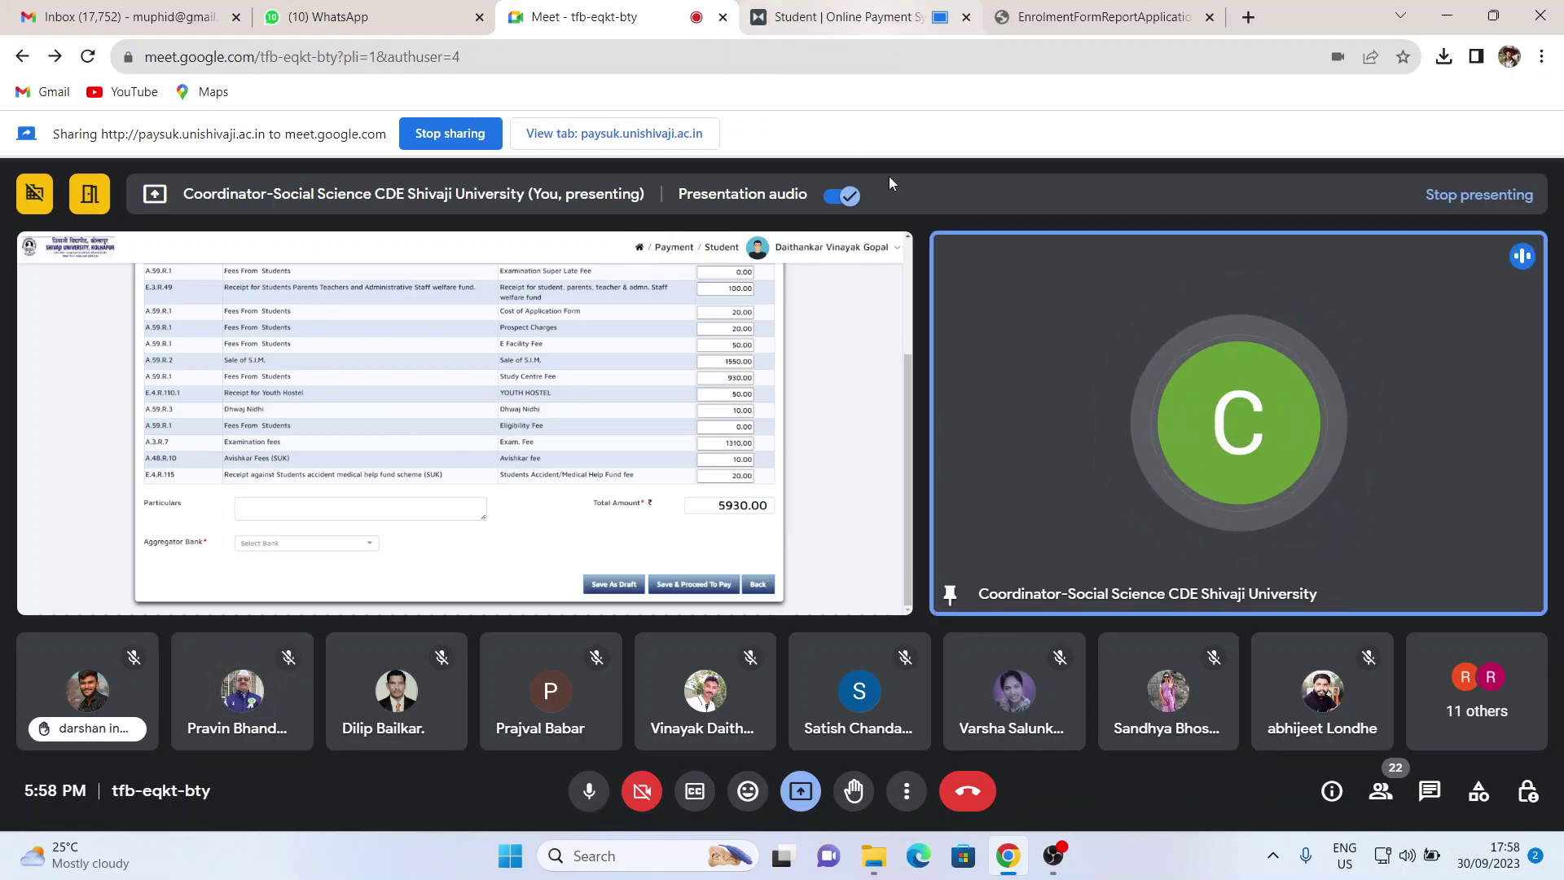
pyautogui.click(815, 8)
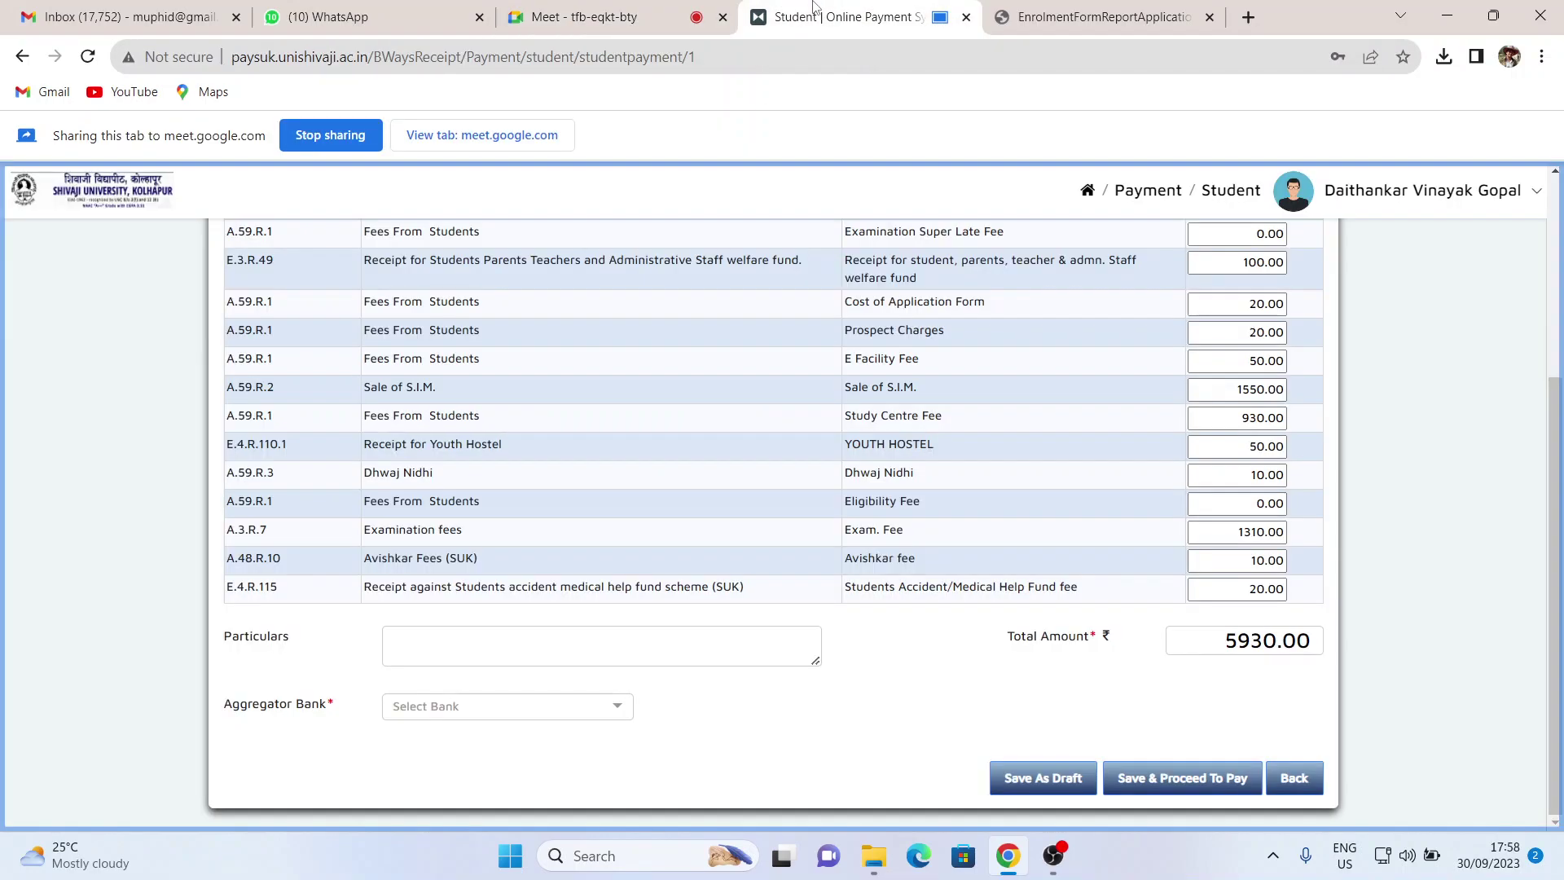
# - Check the Select Bank aggregator options, then switch to the EnrolmentFormReportApplicationNew.pdf tab
pyautogui.click(667, 17)
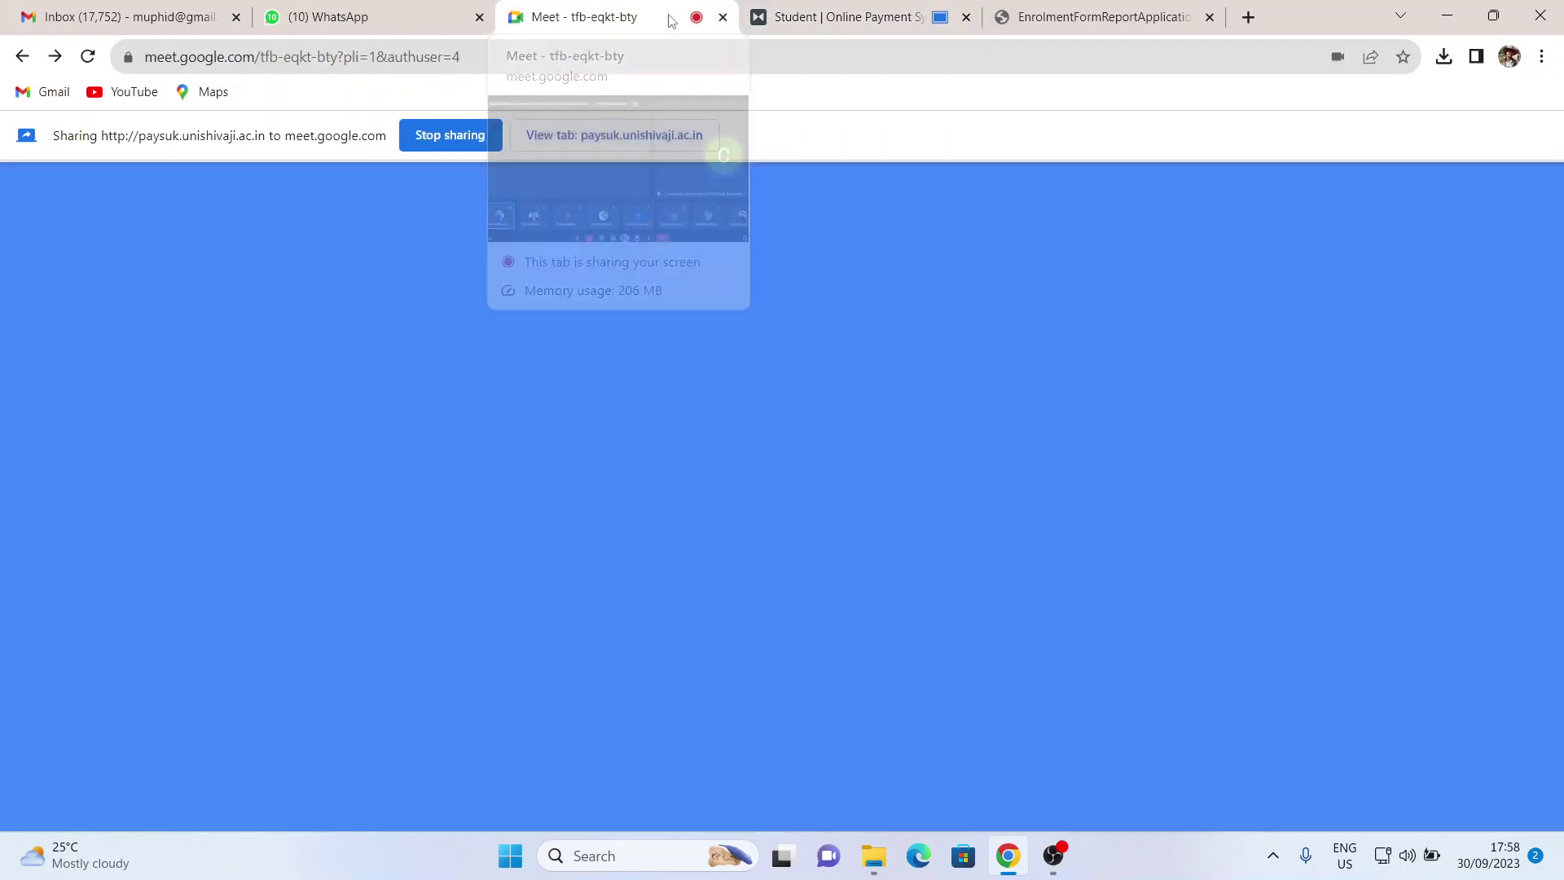
pyautogui.click(815, 16)
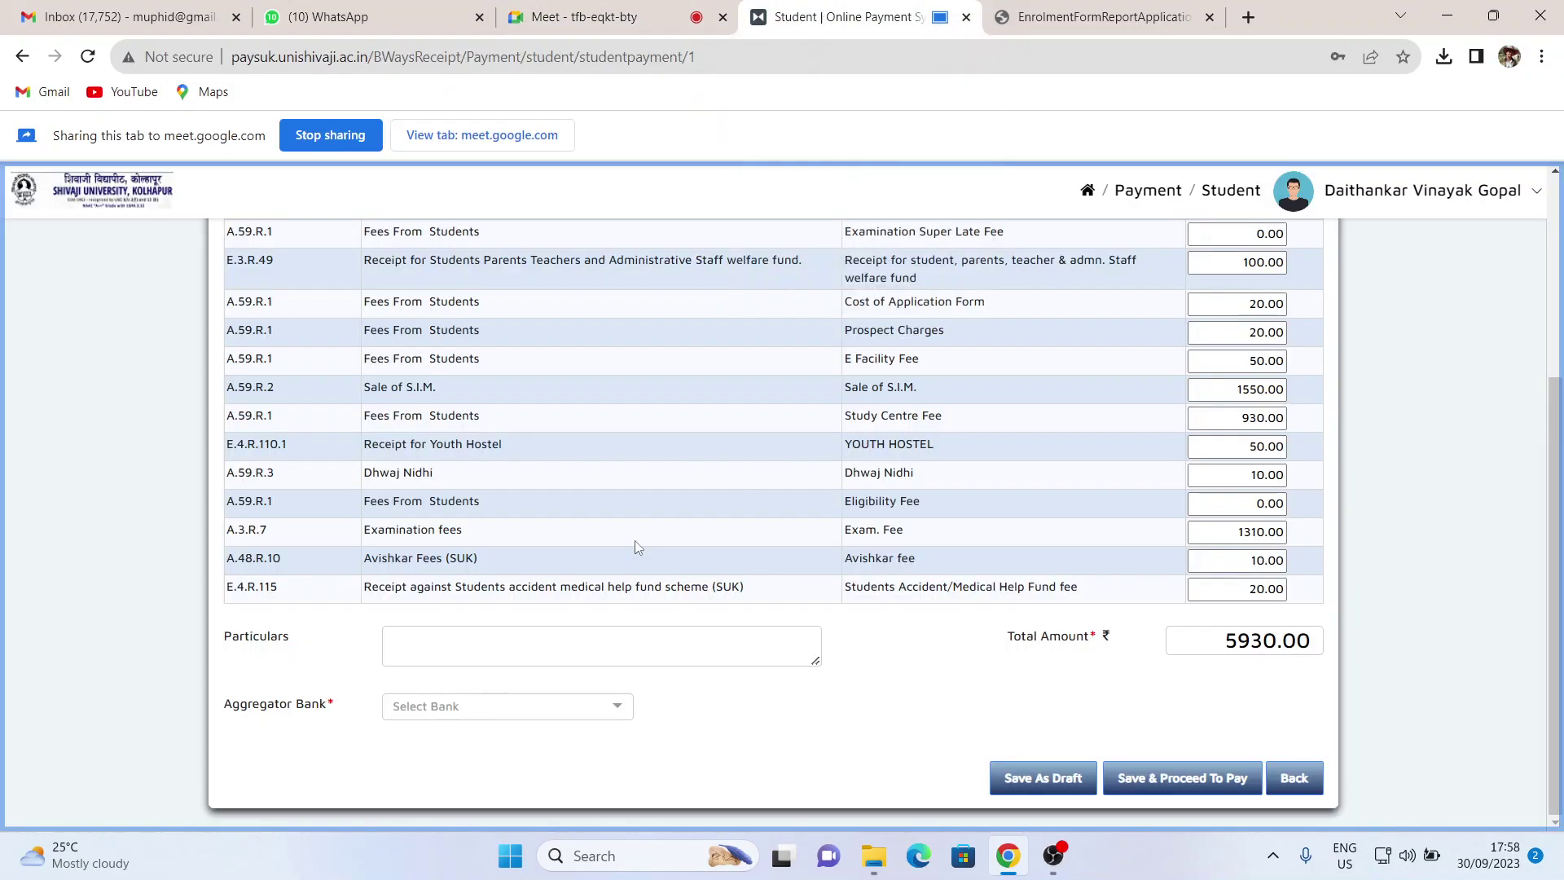
pyautogui.click(618, 715)
pyautogui.click(618, 713)
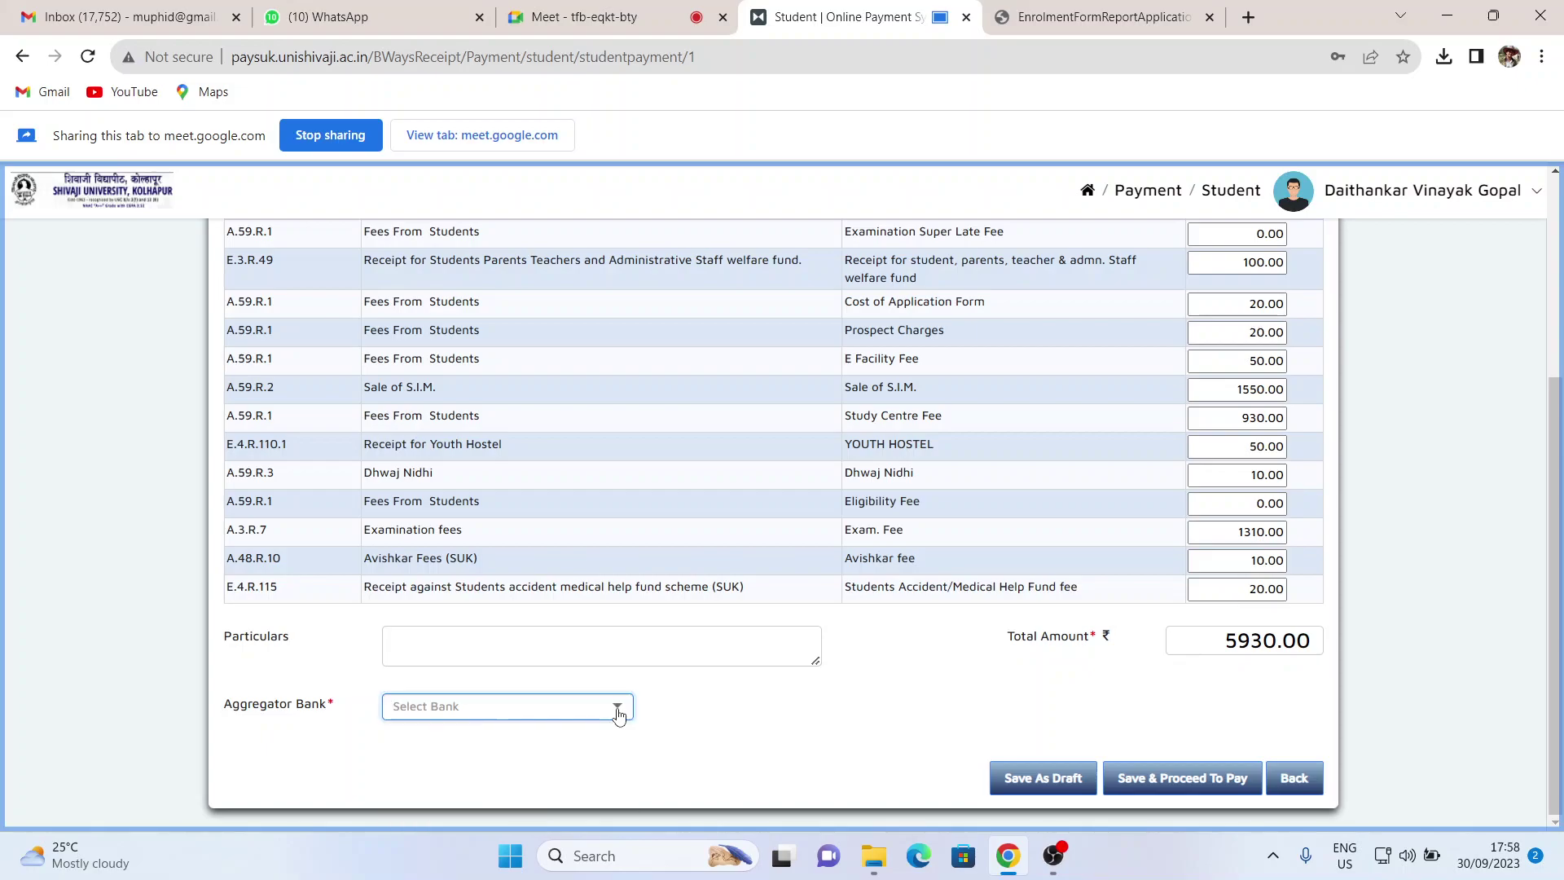
pyautogui.click(1091, 16)
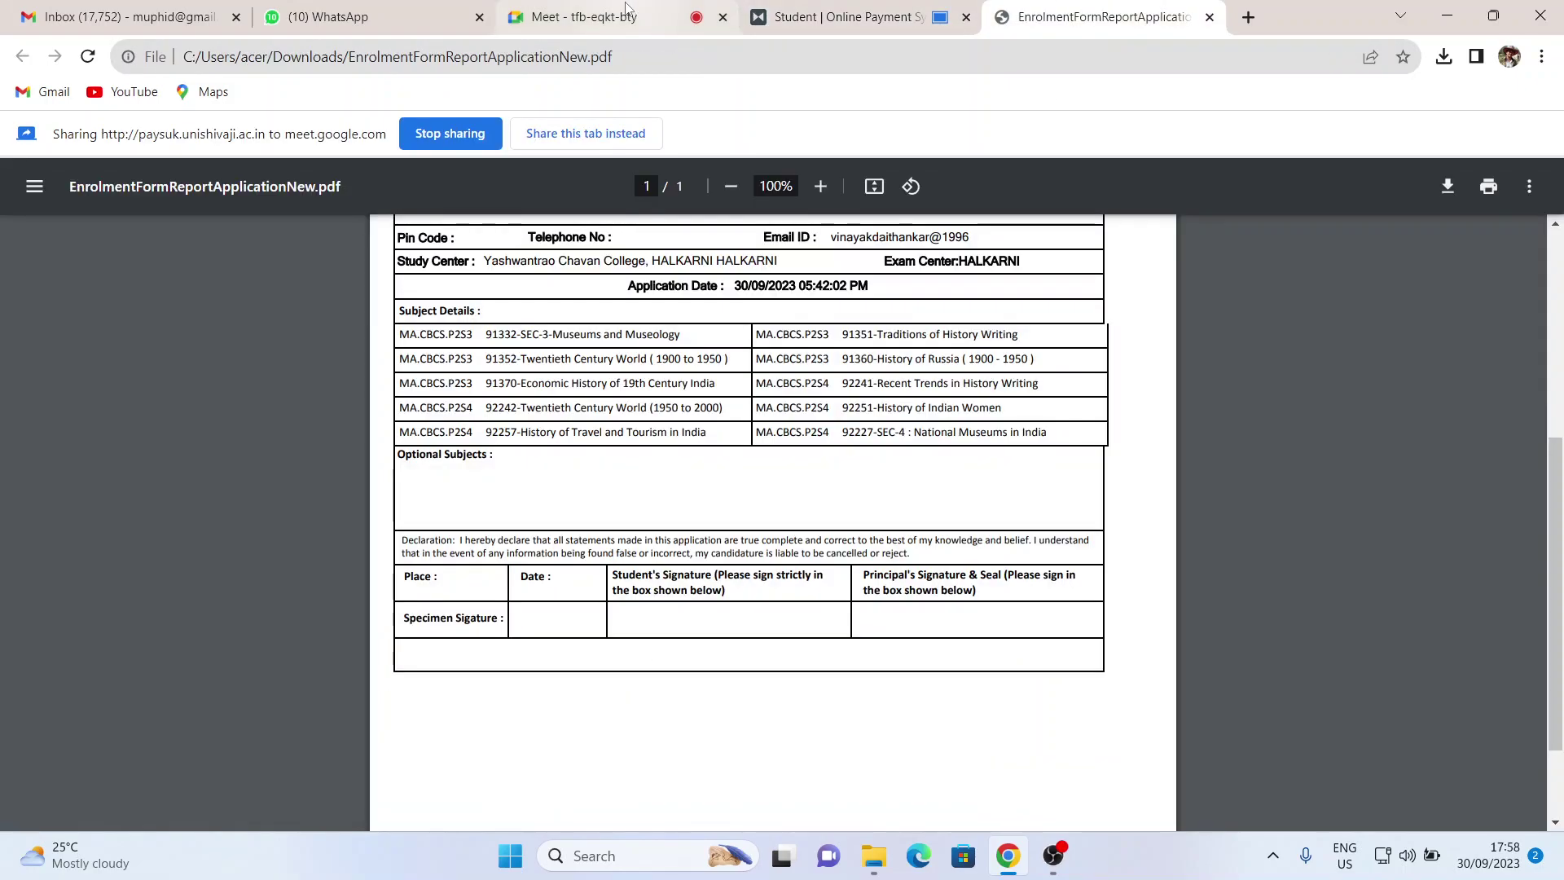
# - Leave the enrolment form PDF and switch to the Google Meet tab
pyautogui.click(586, 17)
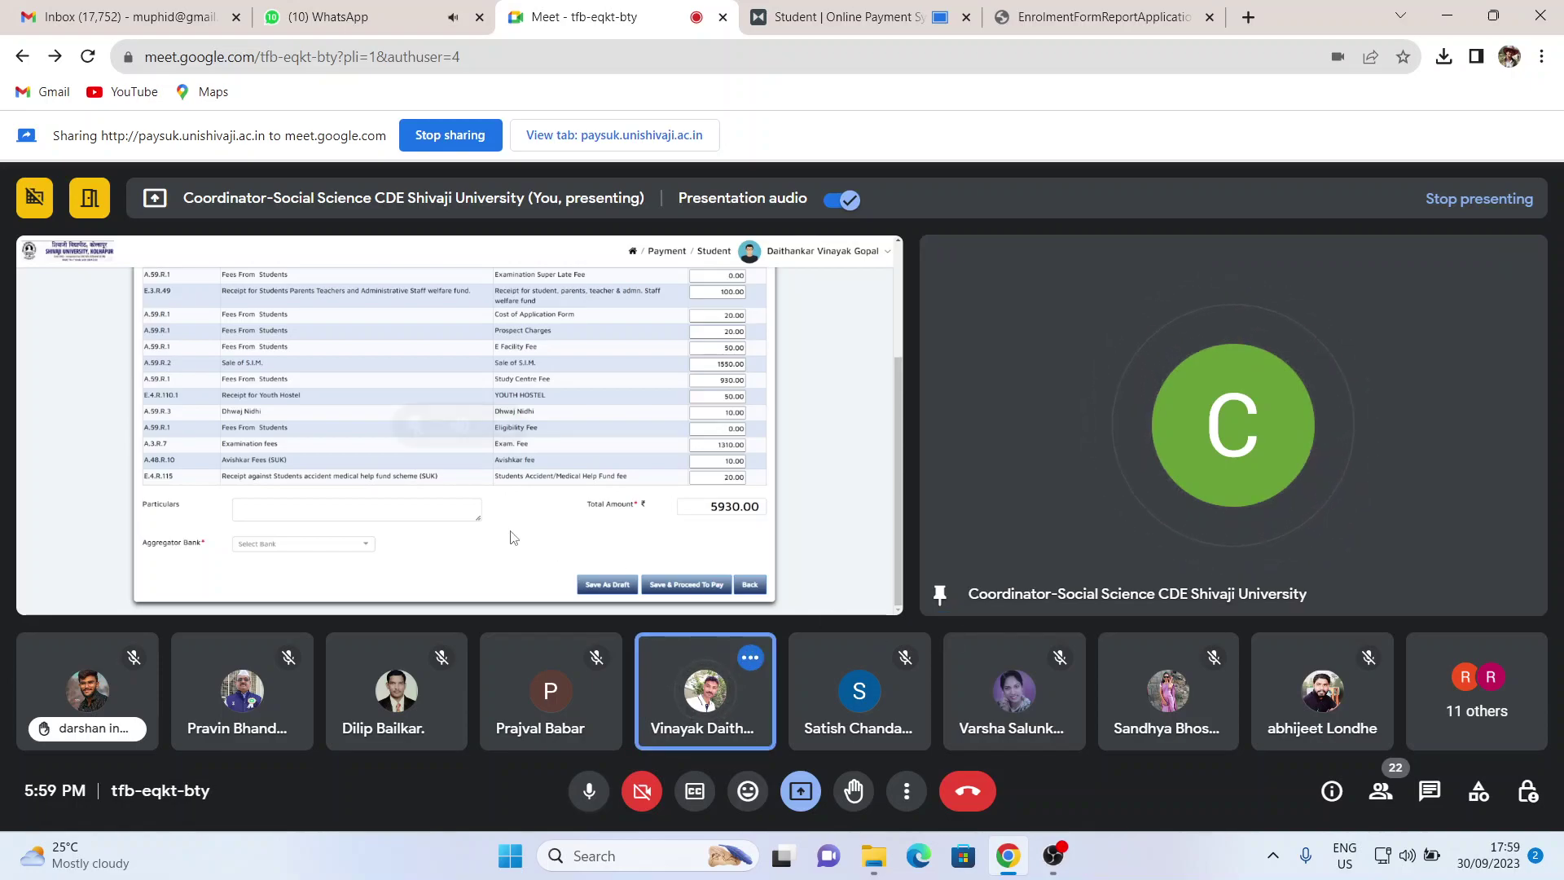
# - Return to the shared paysuk.unishivaji.ac.in payment tab from the Meet sharing bar
pyautogui.moveTo(541, 455)
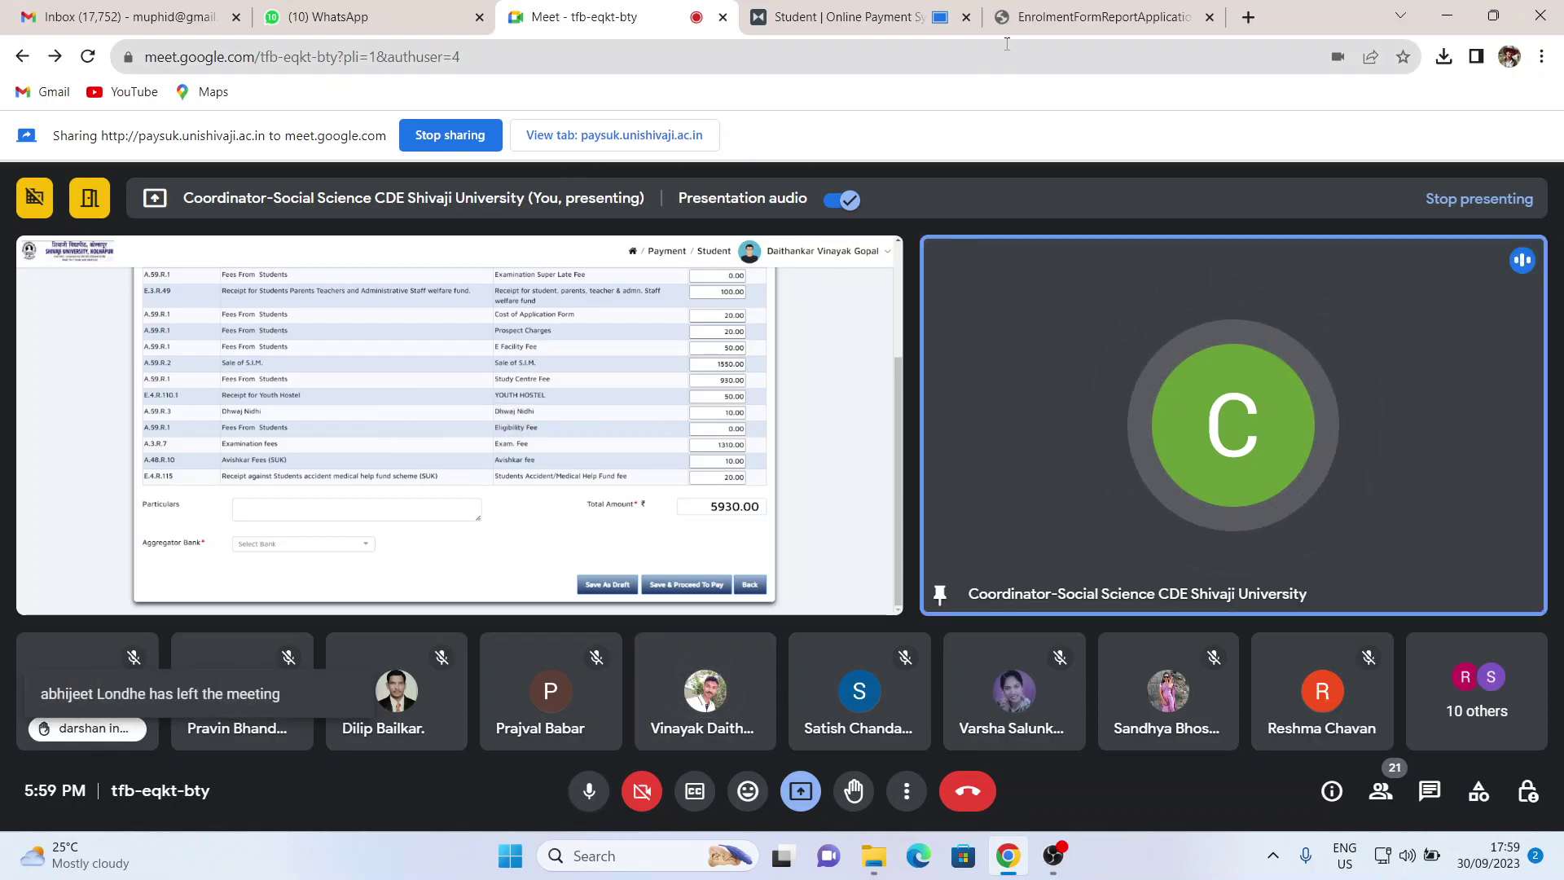
pyautogui.click(673, 134)
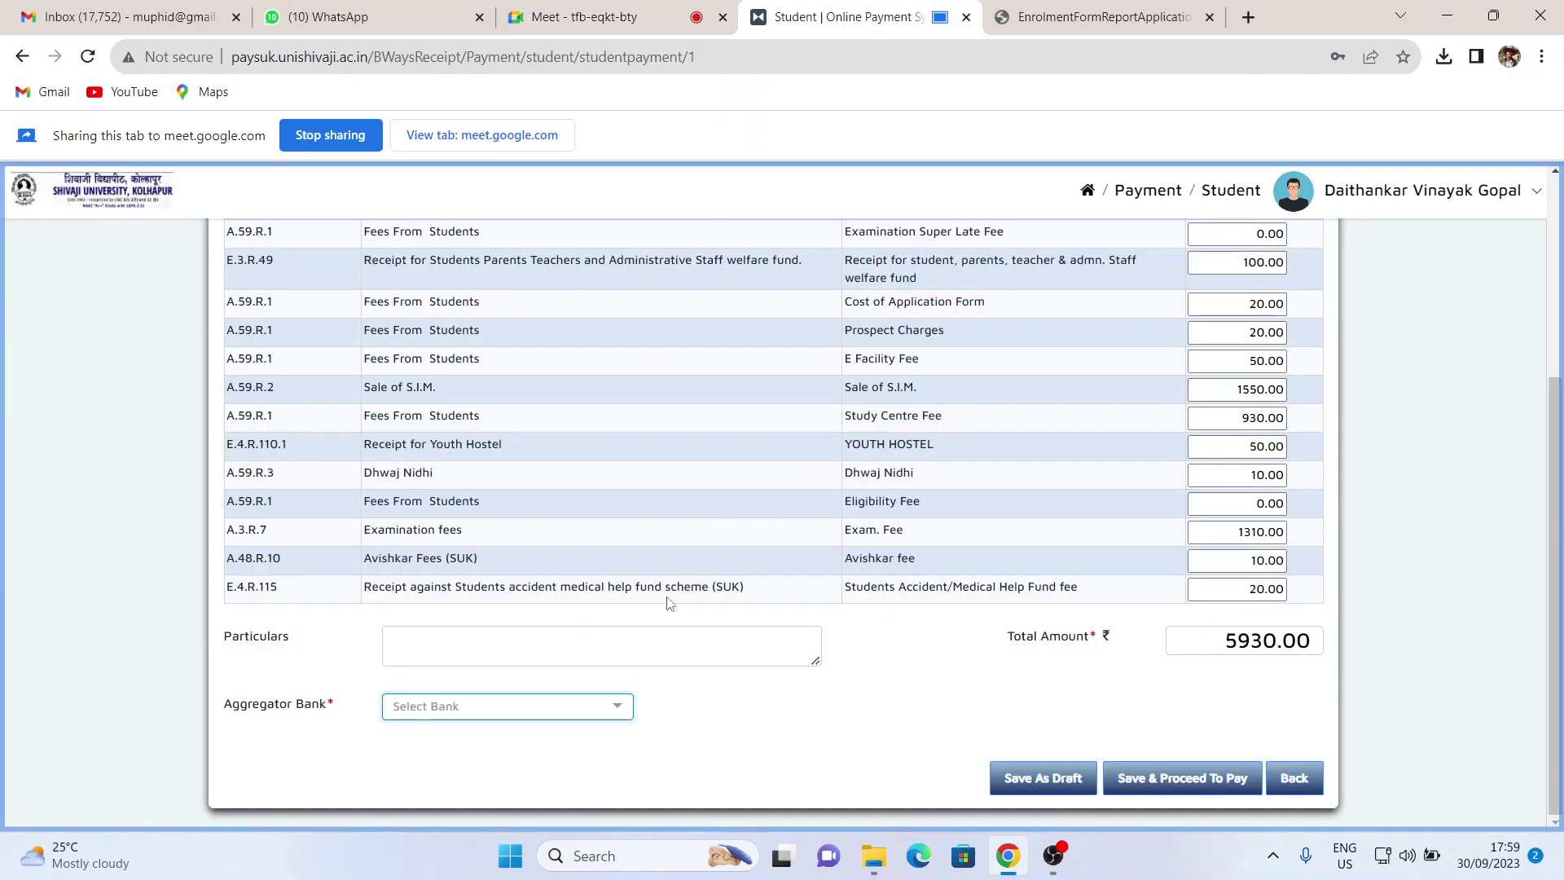
# - Keep Tution Fees, pick Centre for Distance and Online Education and challan structure M.A/M COM SEM- III/IV
pyautogui.scroll(4, 864, 471)
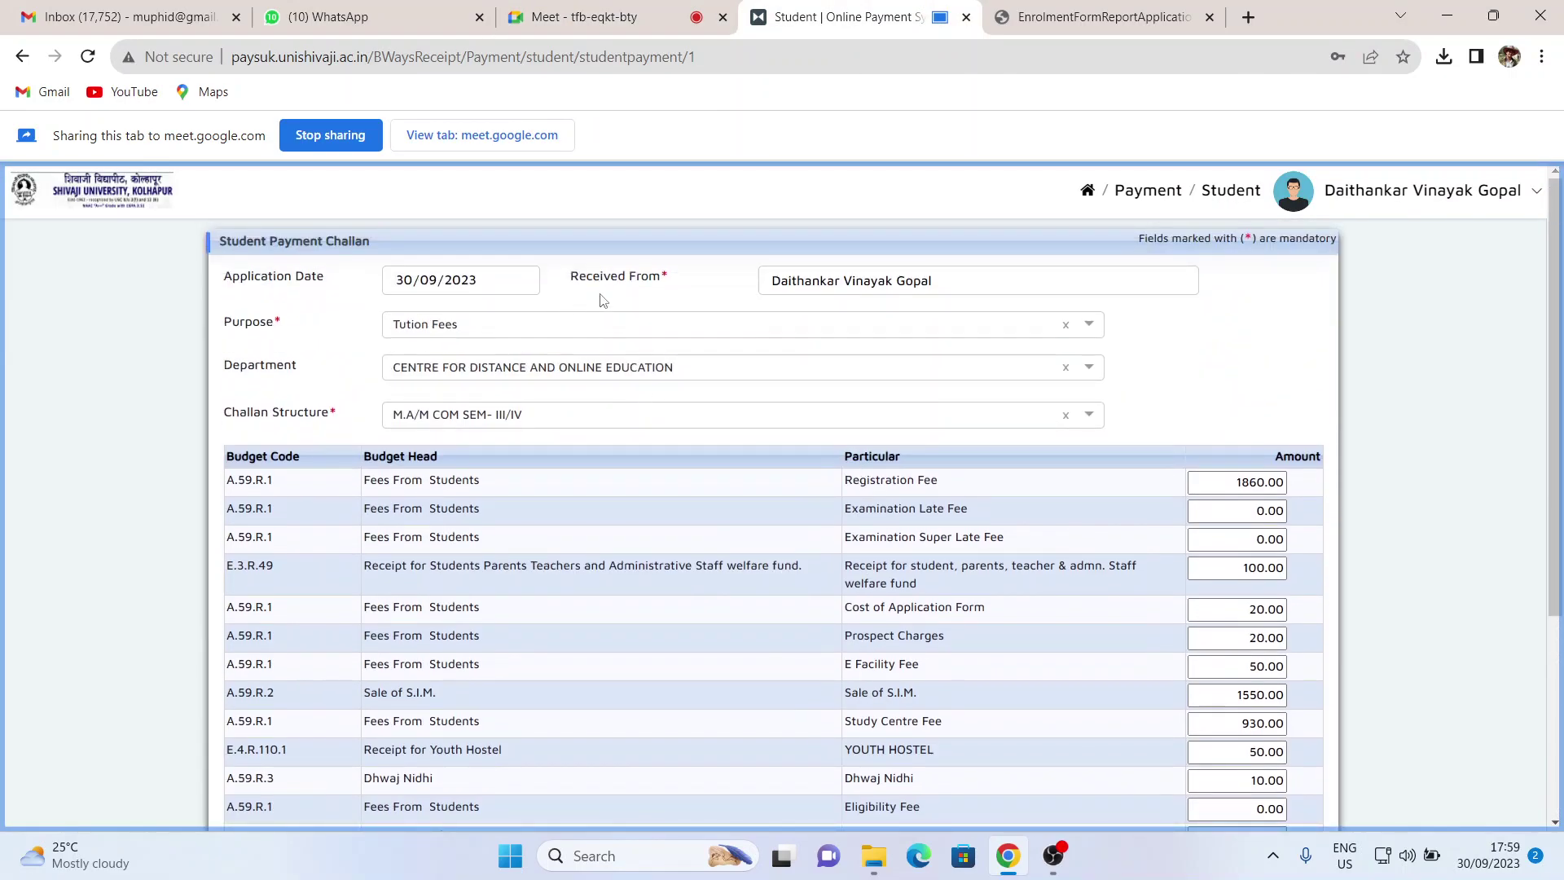
pyautogui.click(825, 324)
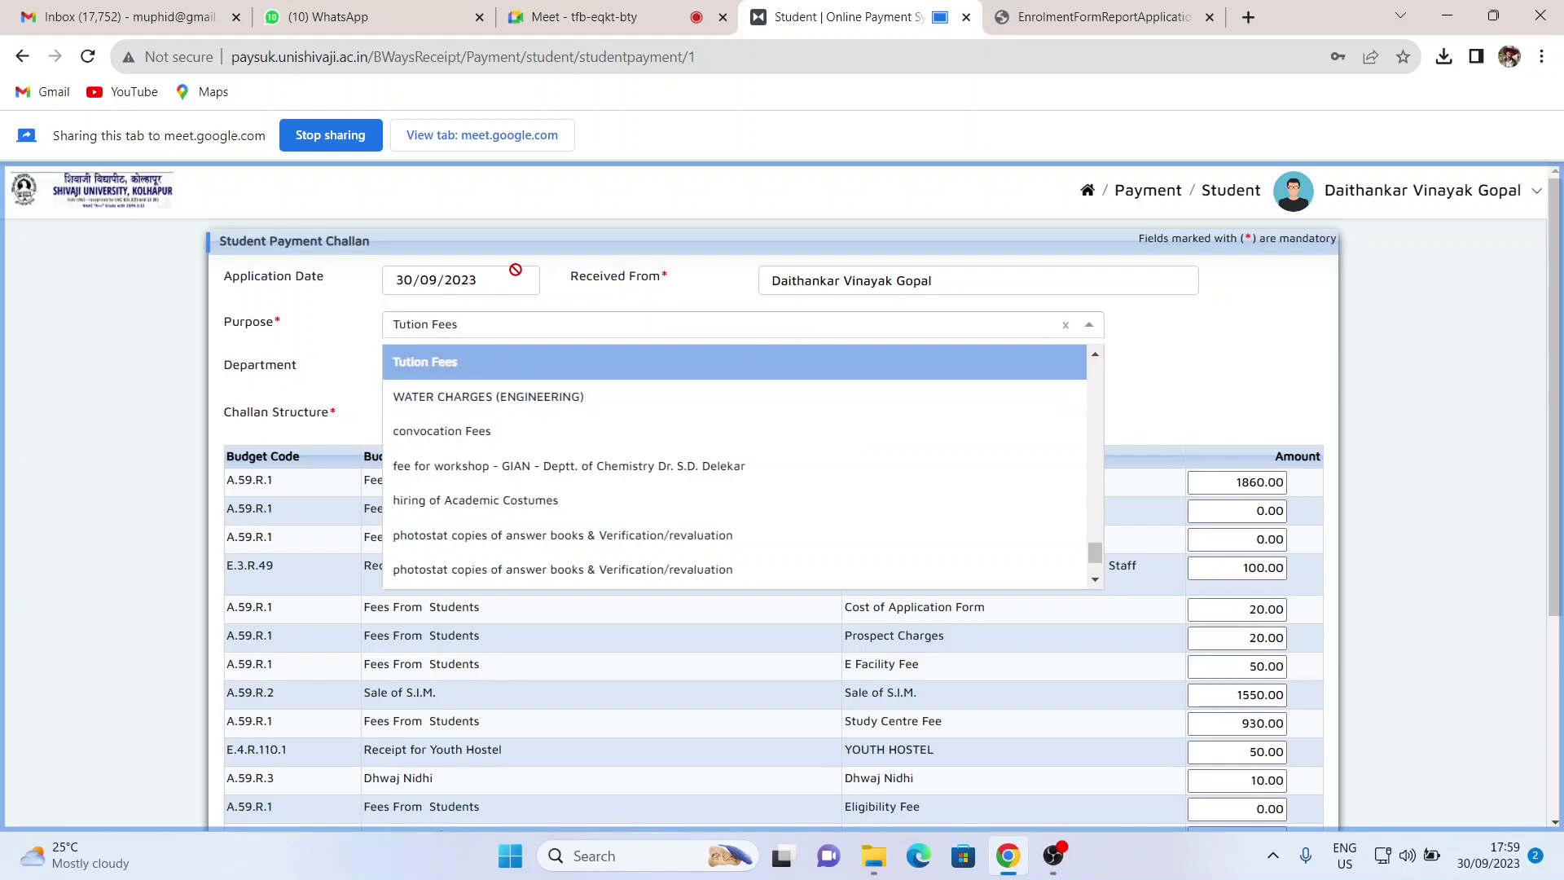
pyautogui.click(489, 372)
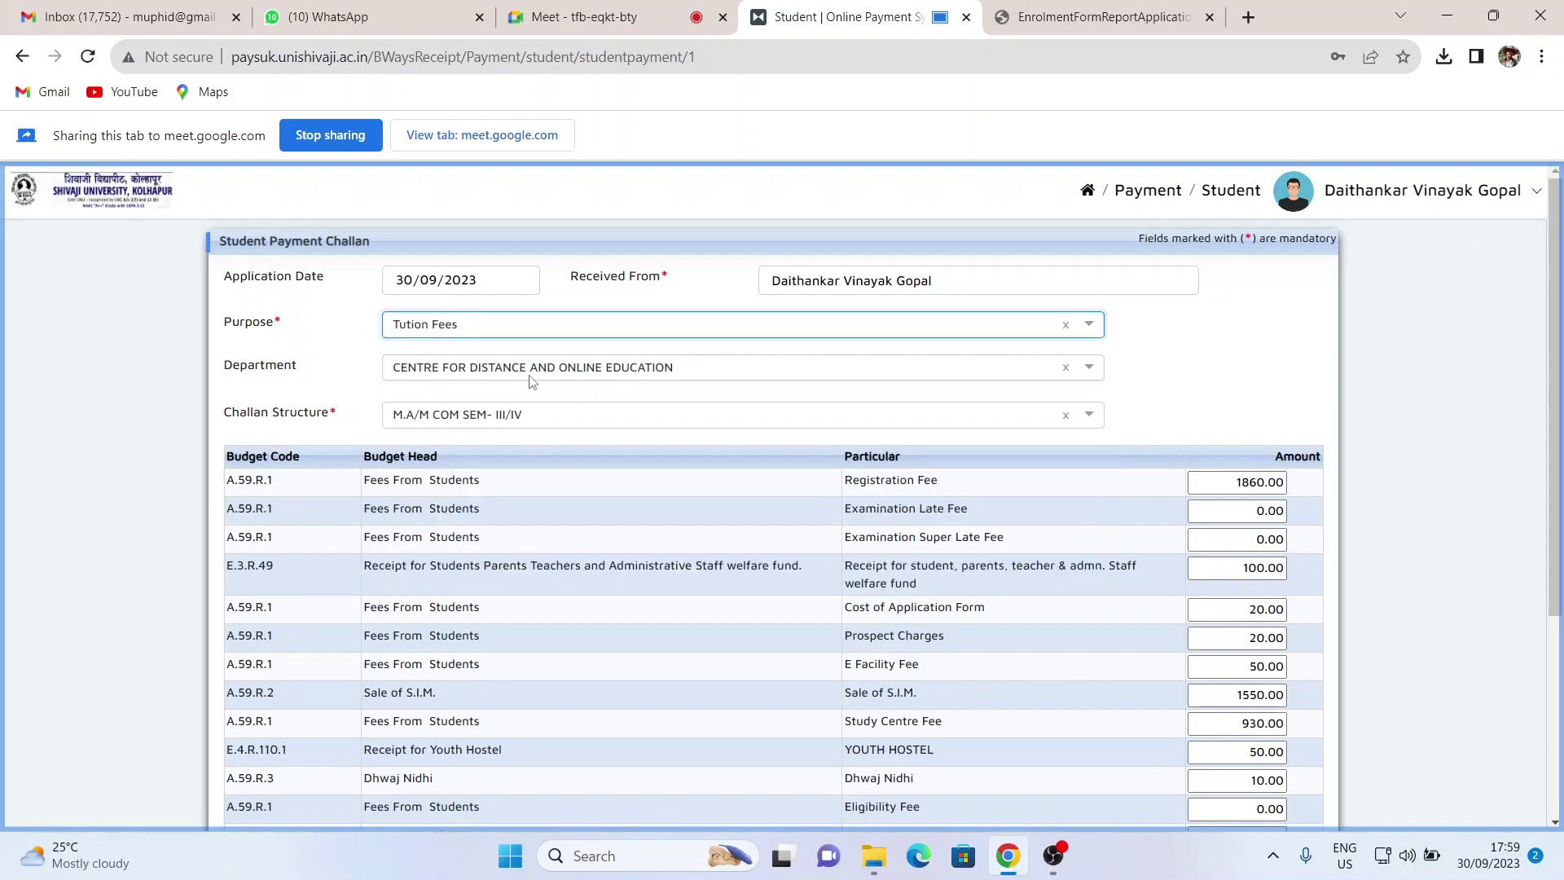
pyautogui.click(583, 371)
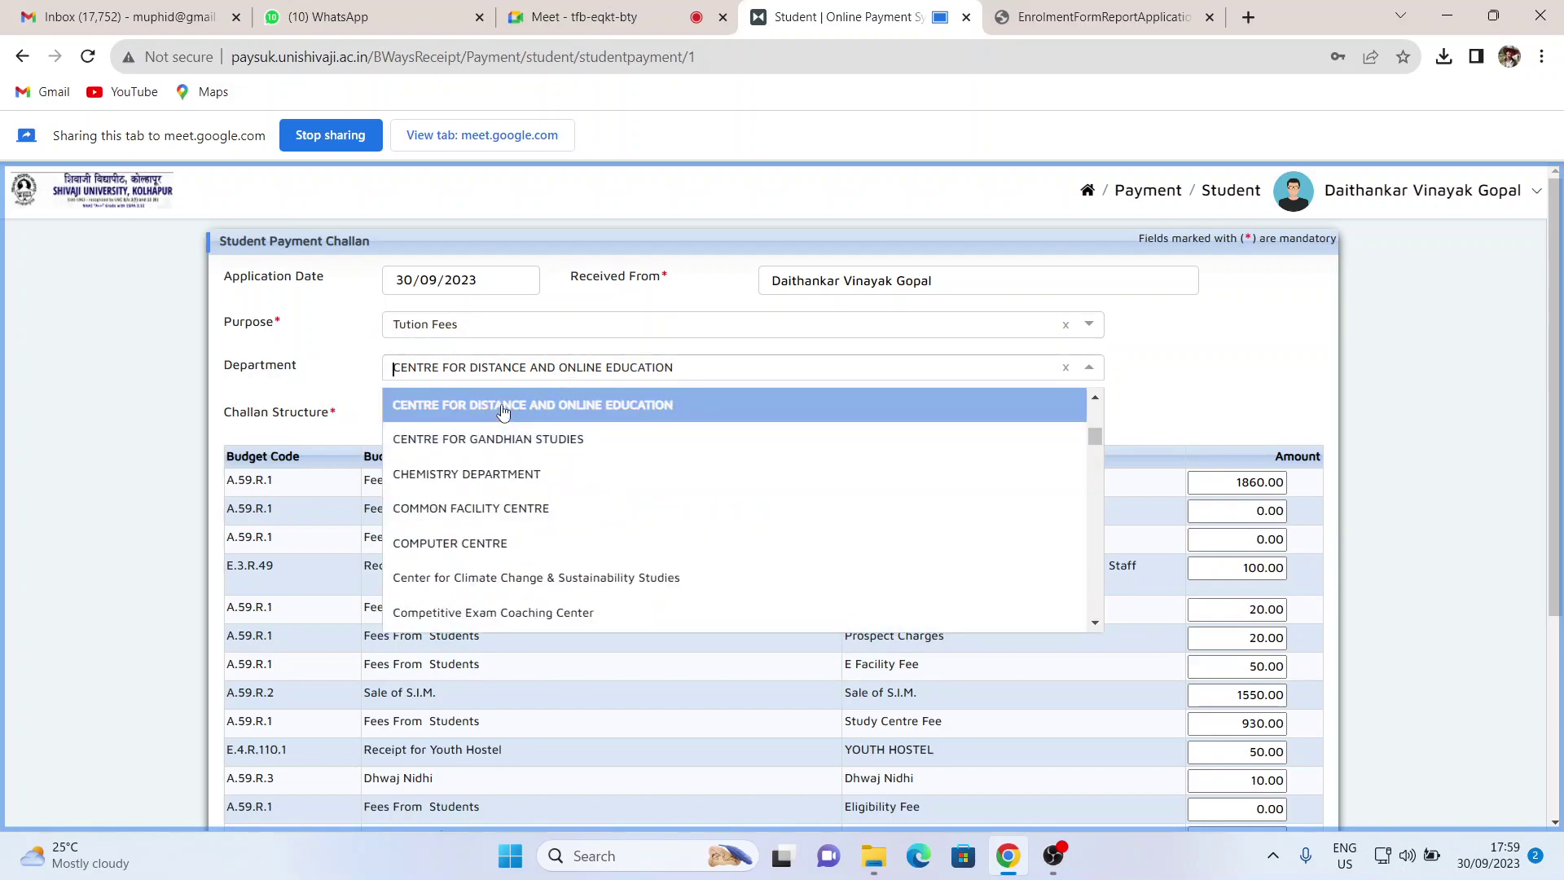
pyautogui.click(502, 409)
pyautogui.click(663, 427)
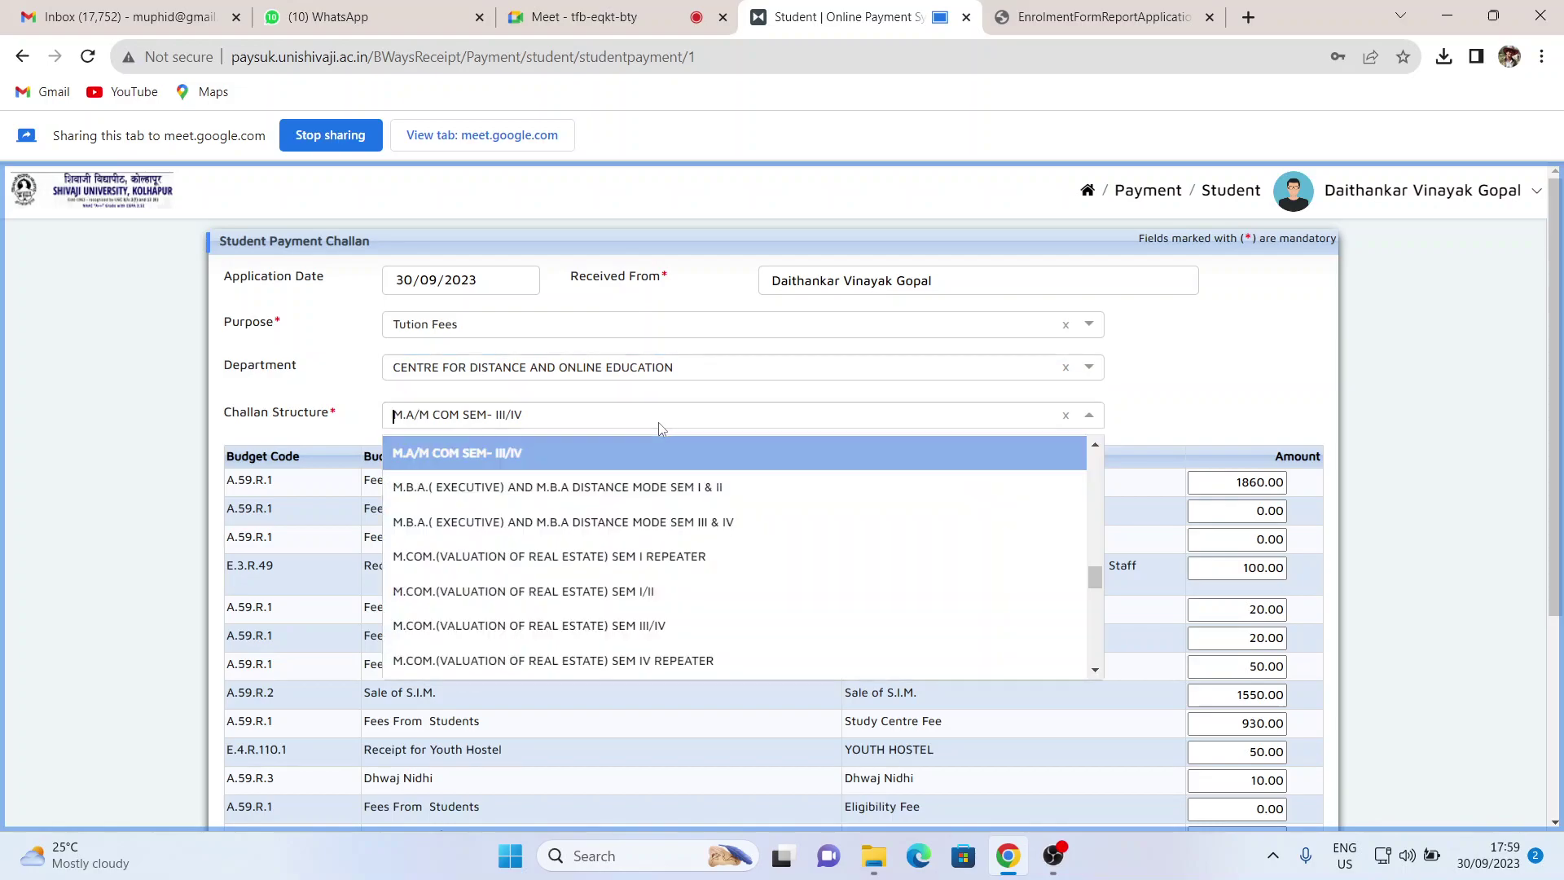
pyautogui.click(495, 465)
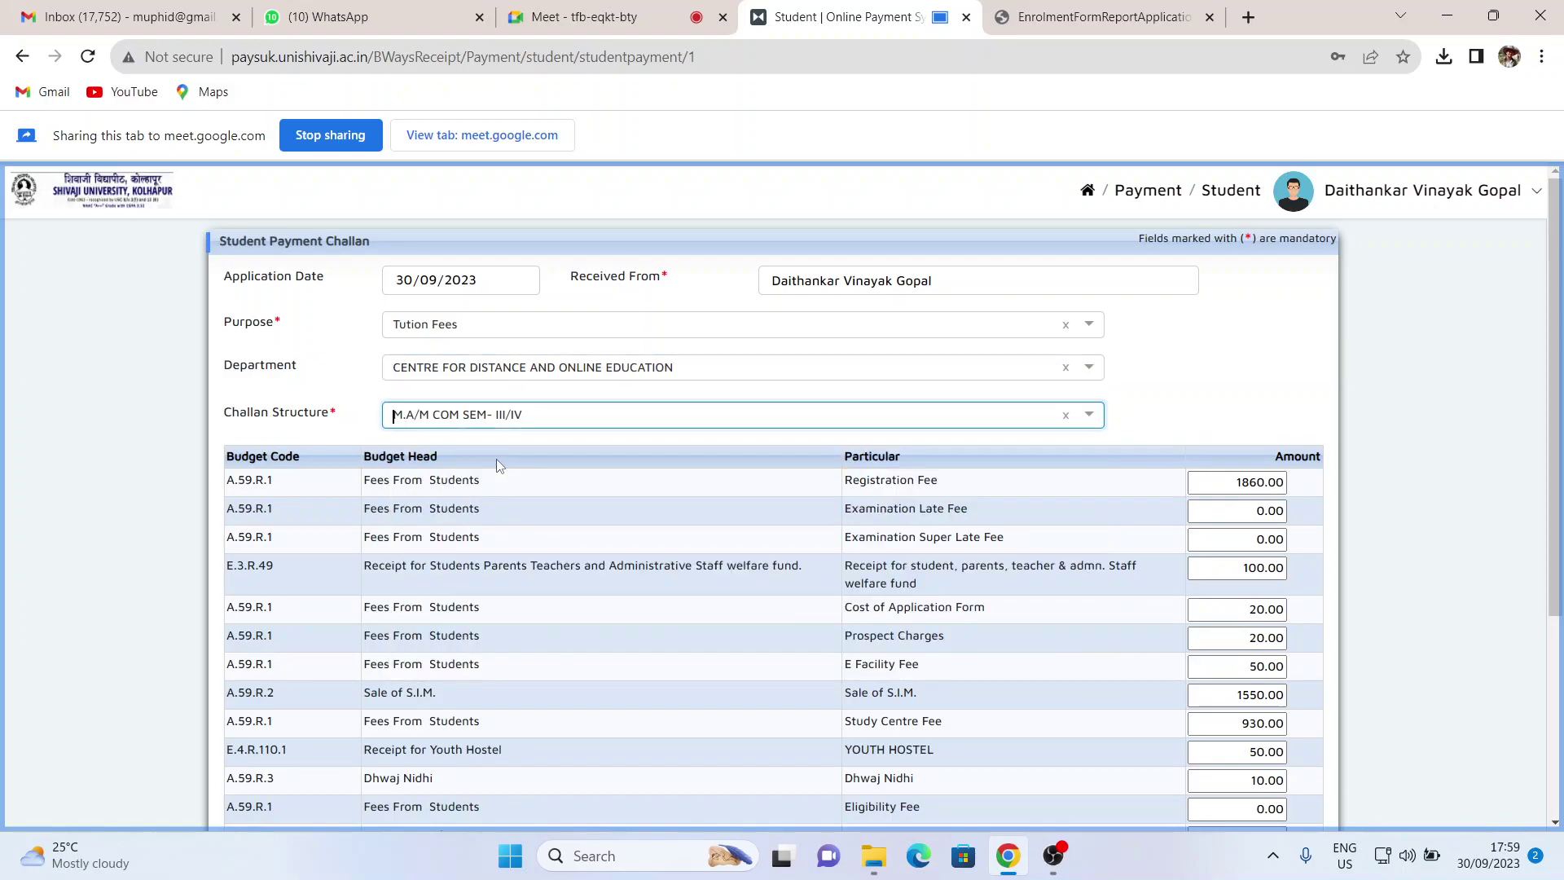
# - Select Axis Bank as aggregator bank and save the challan to proceed to pay
pyautogui.scroll(-2, 478, 481)
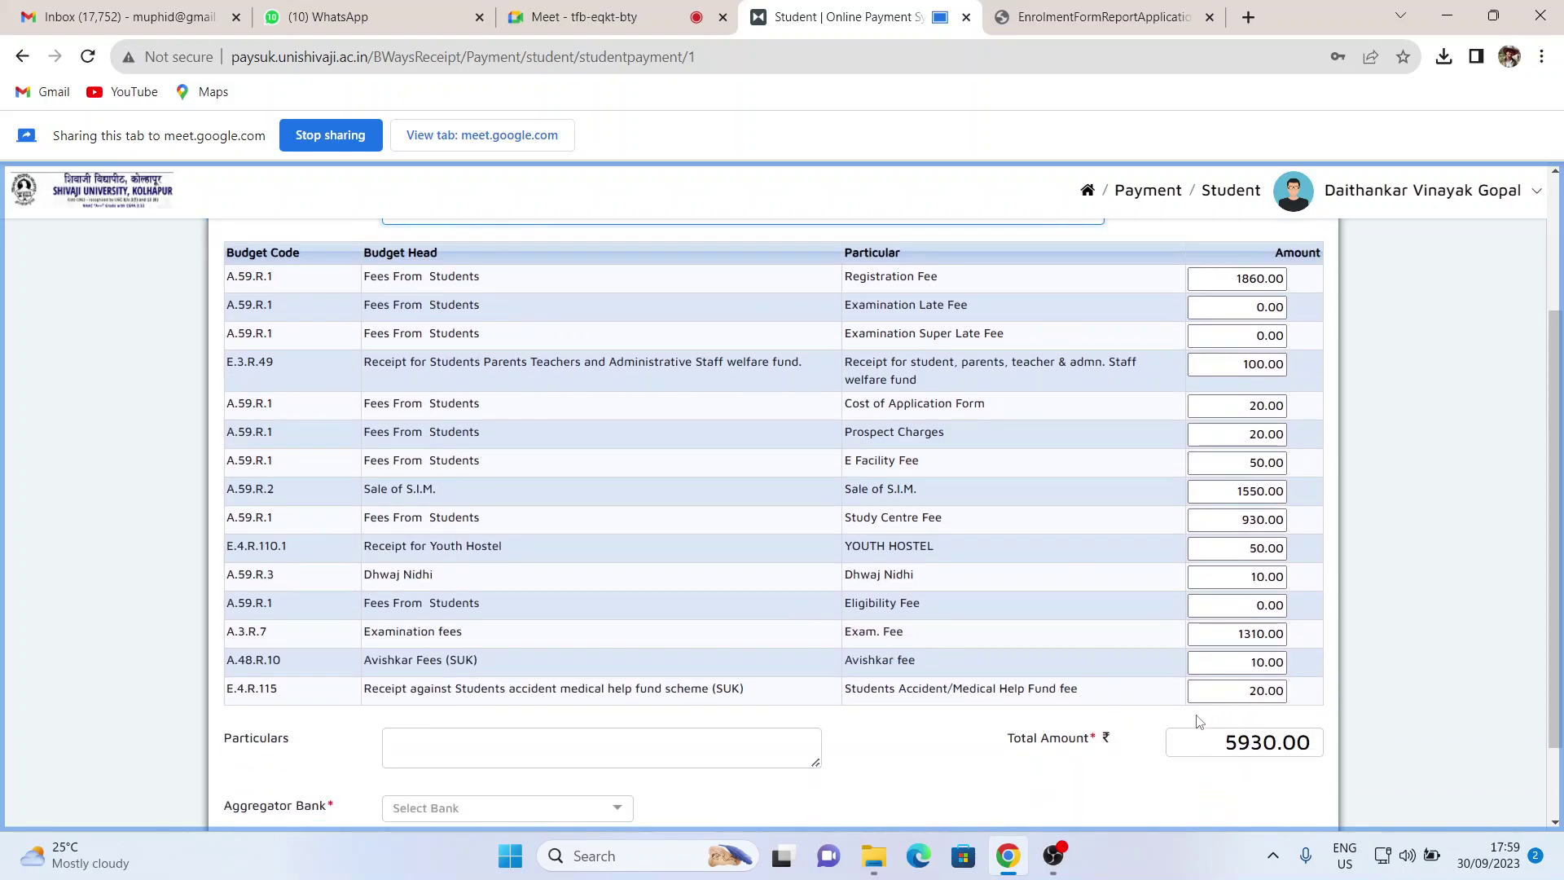
pyautogui.scroll(-1, 1201, 721)
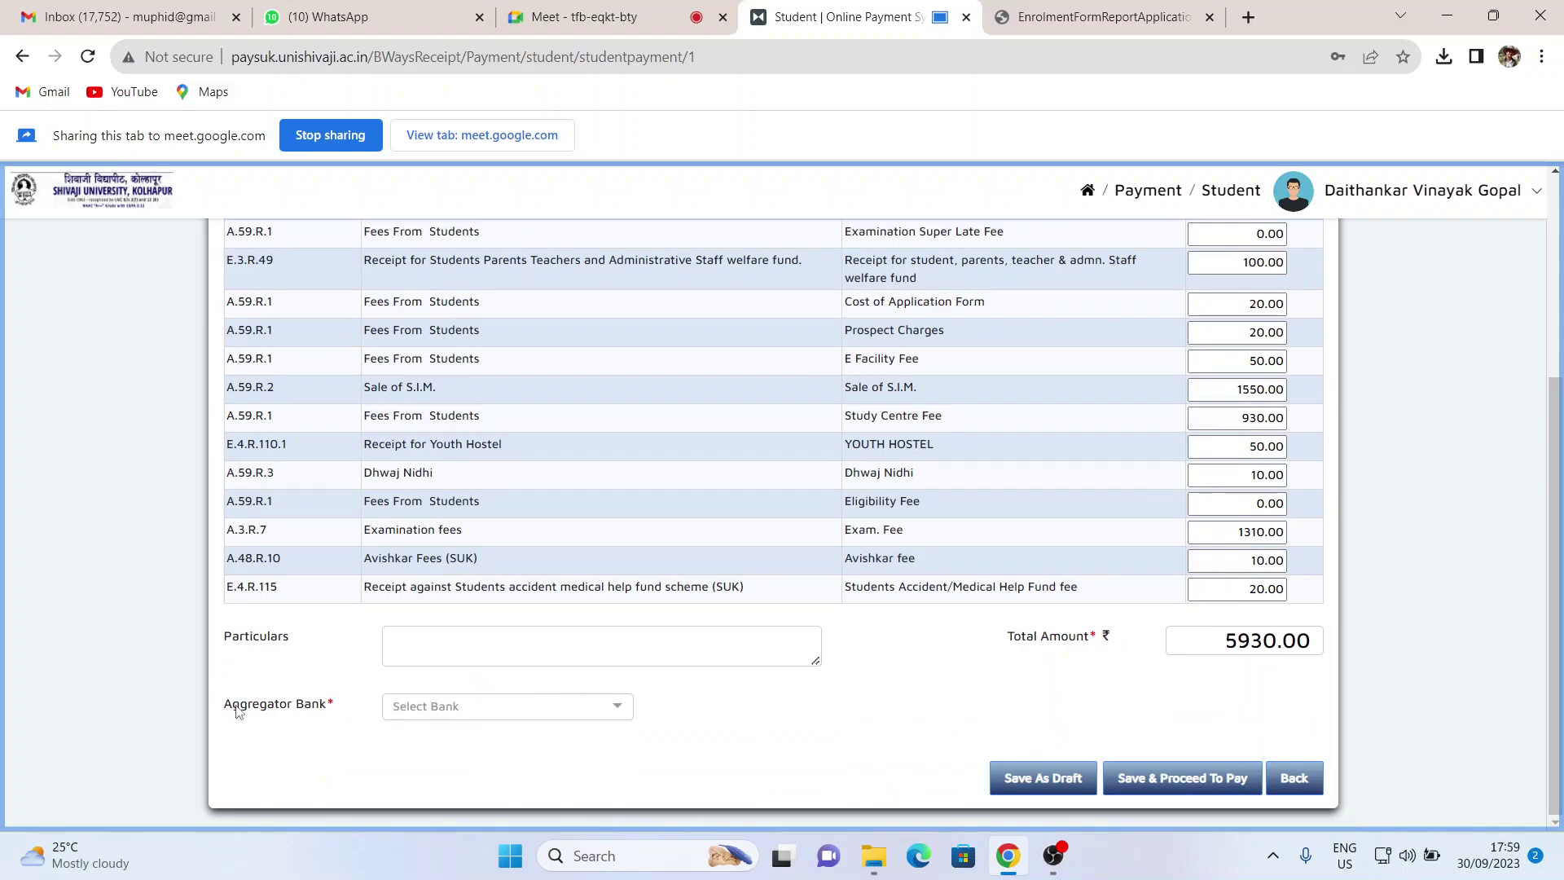
pyautogui.moveTo(238, 709); pyautogui.dragTo(235, 706)
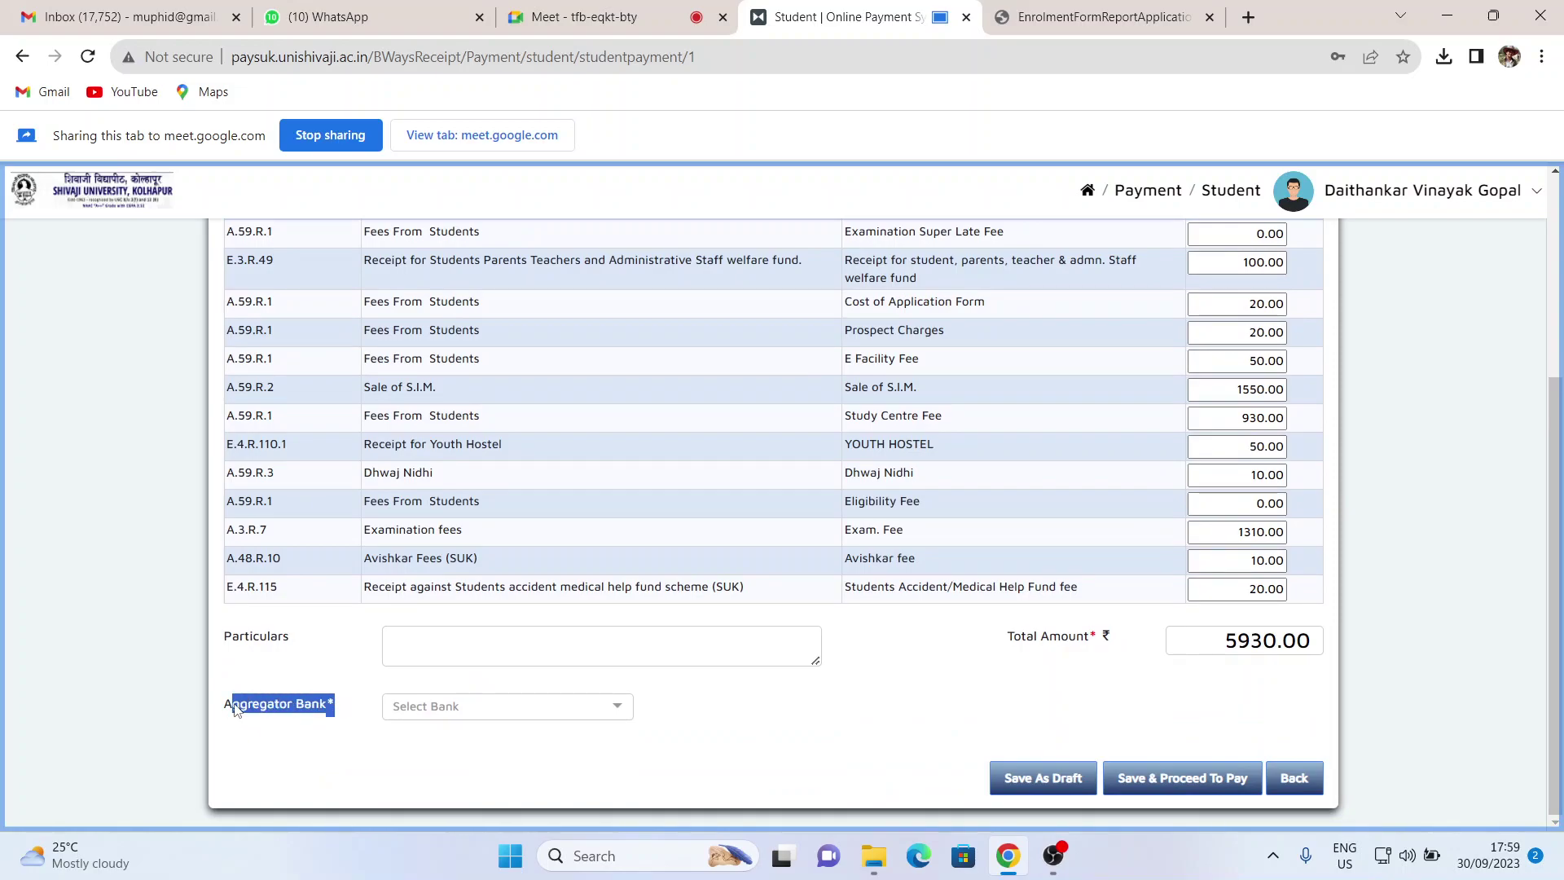
pyautogui.click(609, 709)
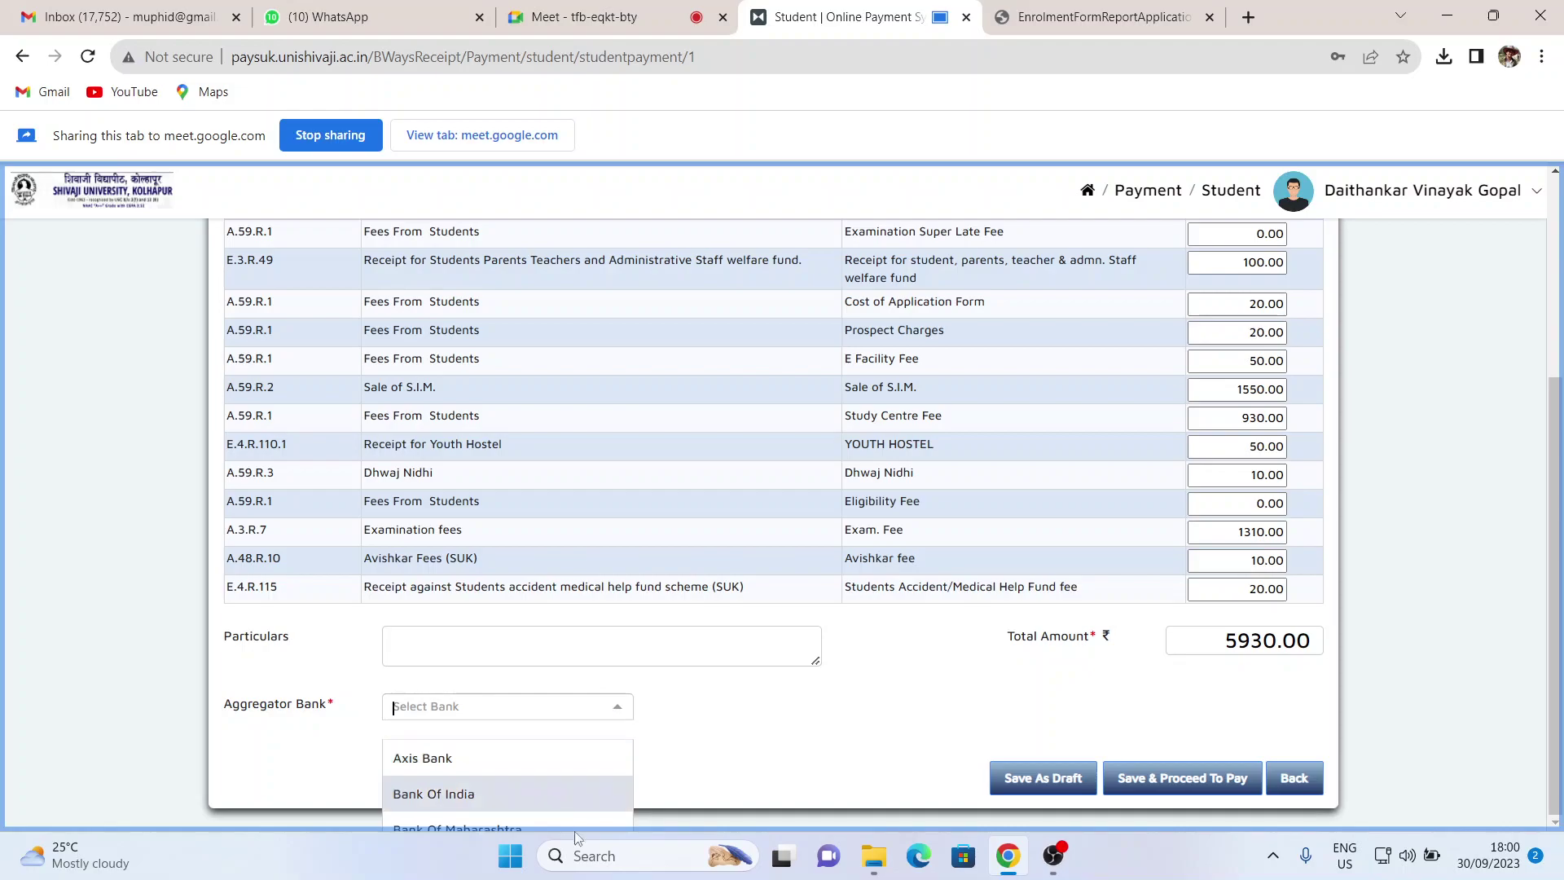
pyautogui.click(440, 762)
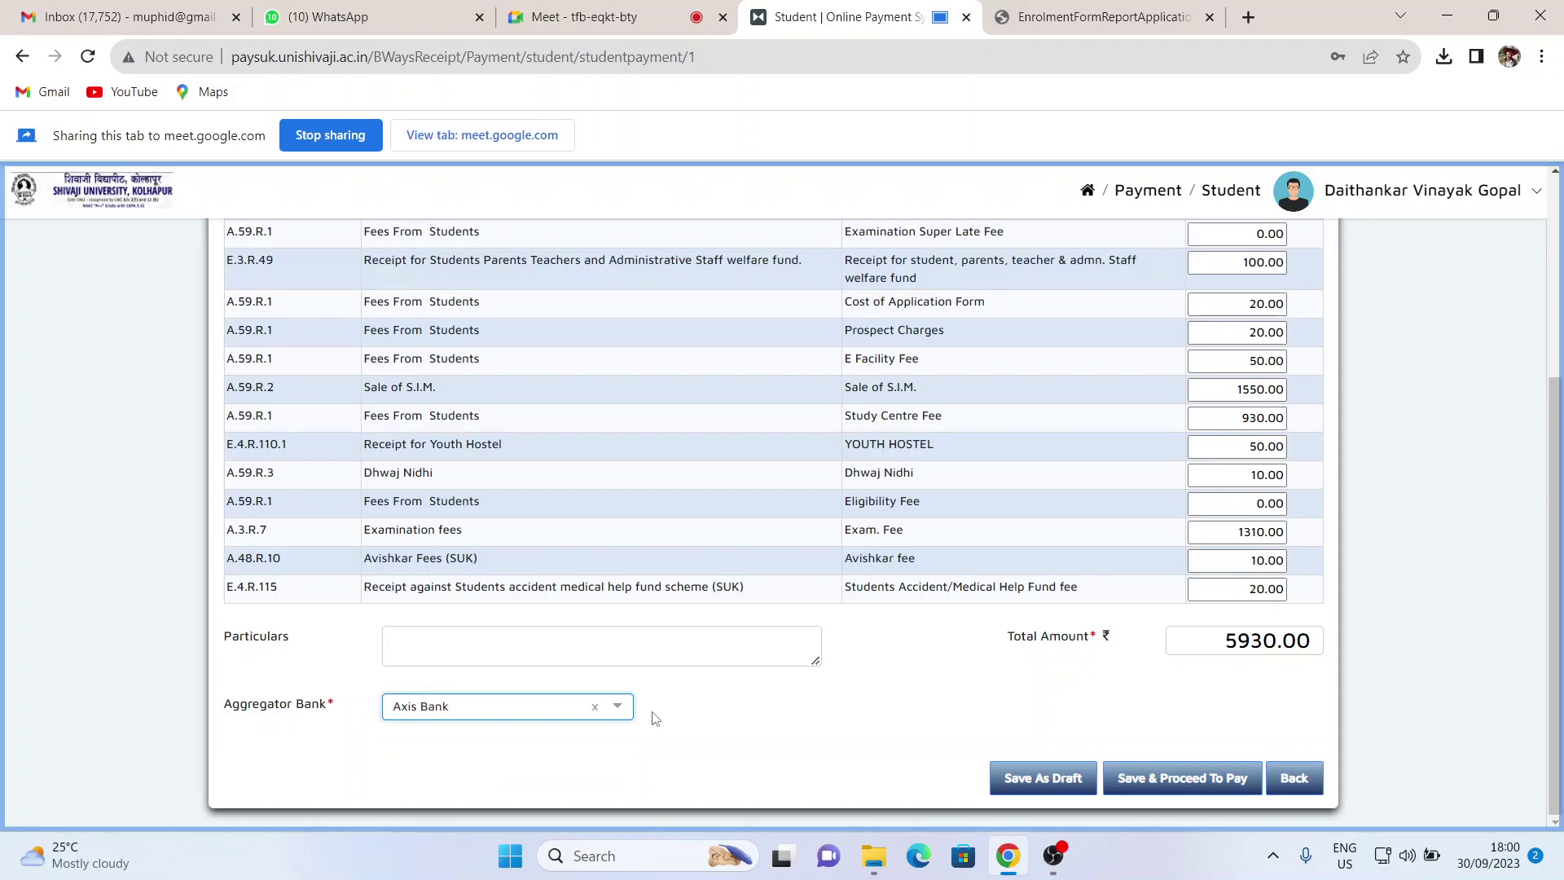
pyautogui.click(1183, 780)
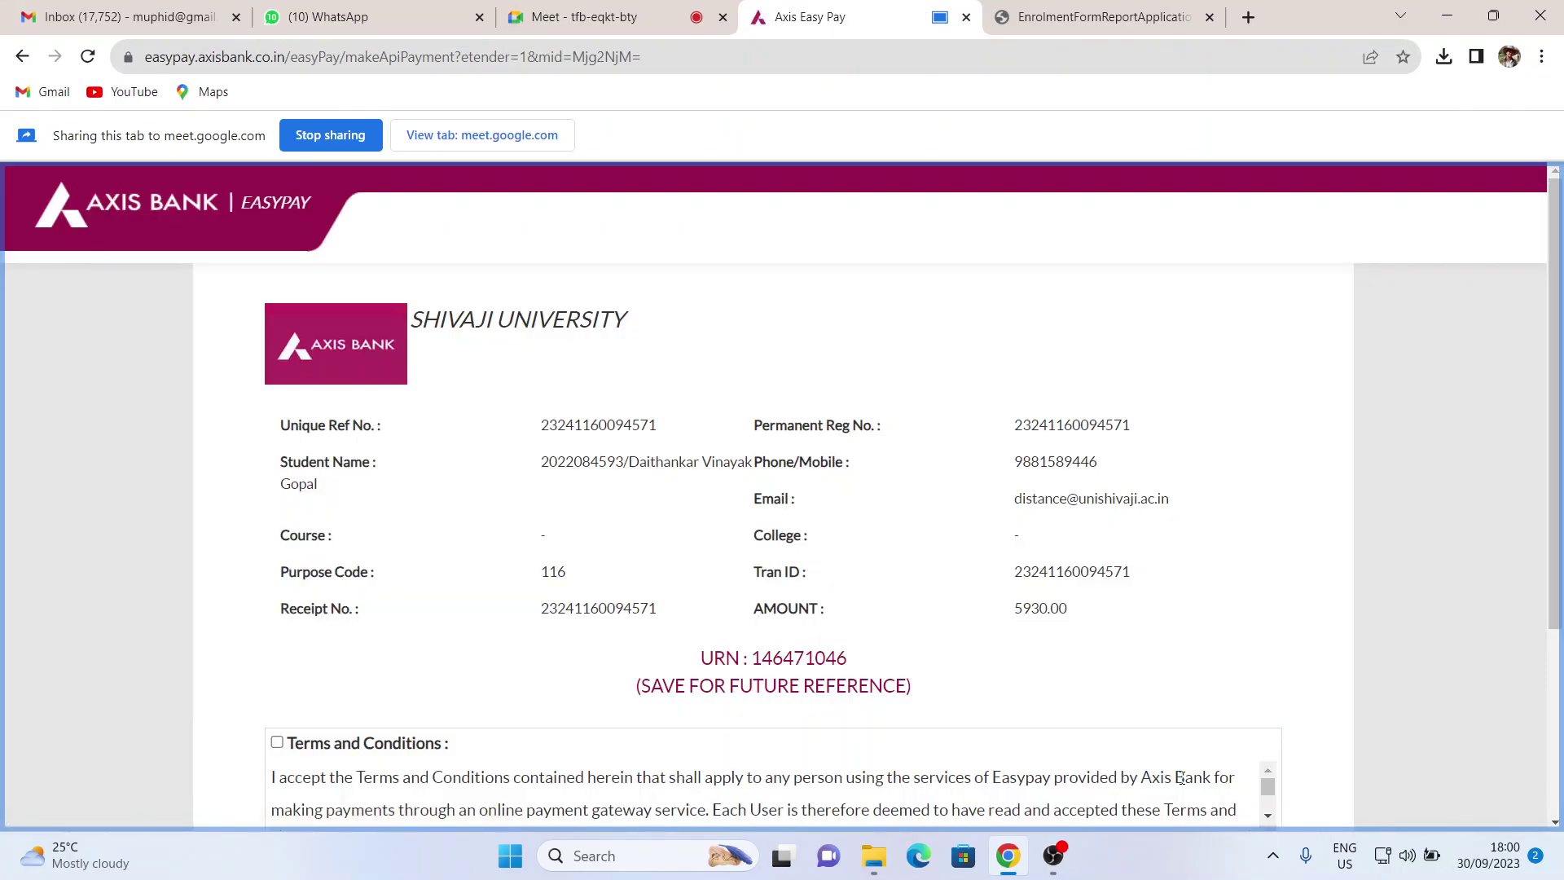
# - Highlight the student's registration number and name in the EasyPay payment details
pyautogui.scroll(-3, 623, 517)
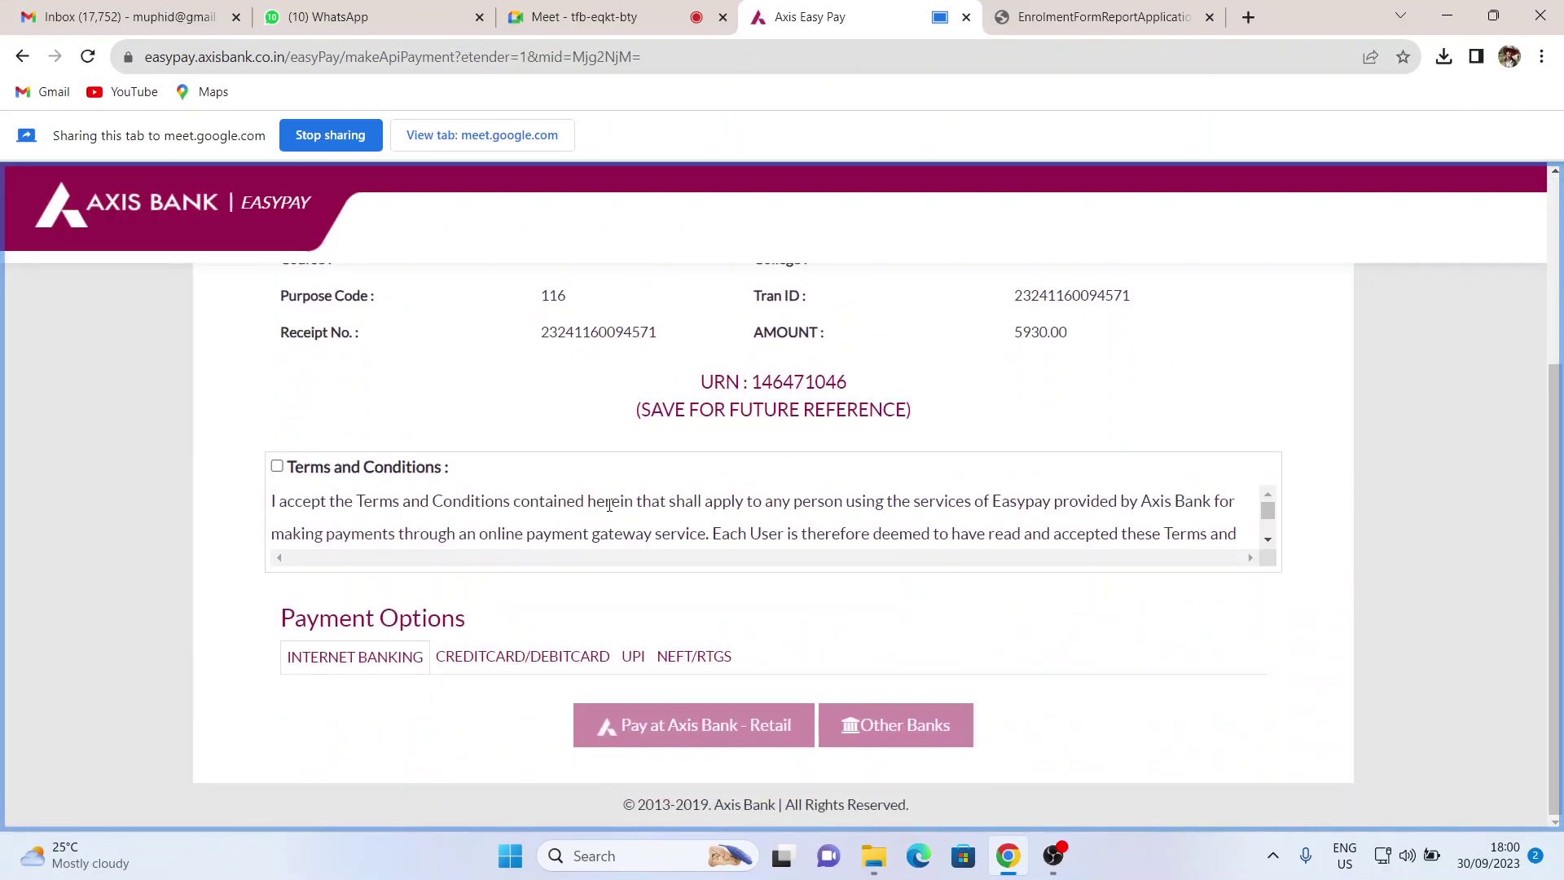
pyautogui.scroll(3, 535, 484)
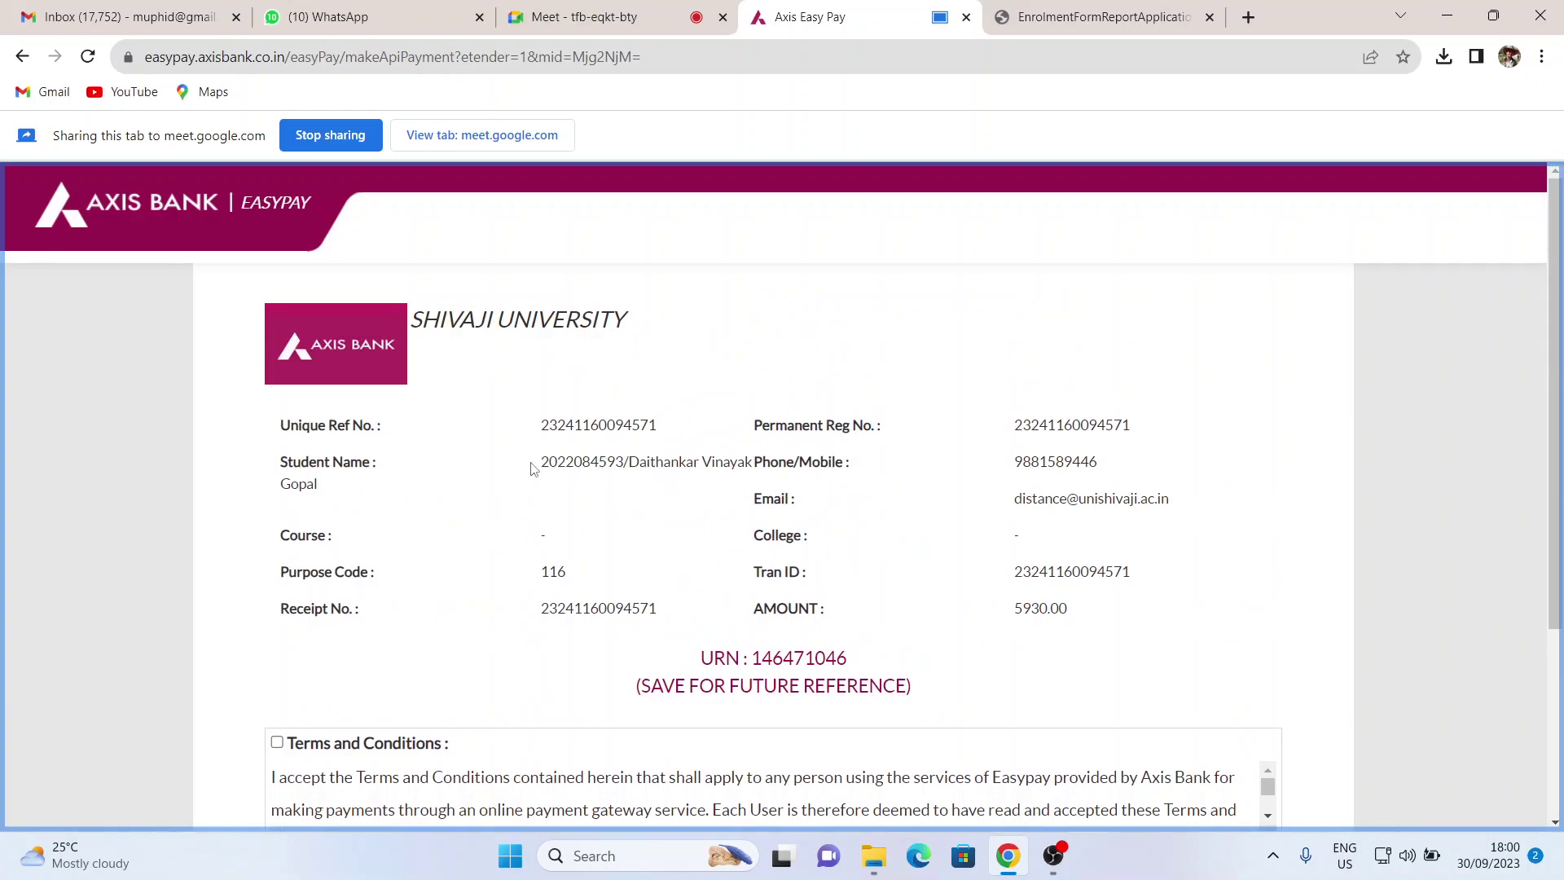
pyautogui.moveTo(548, 462); pyautogui.dragTo(753, 460)
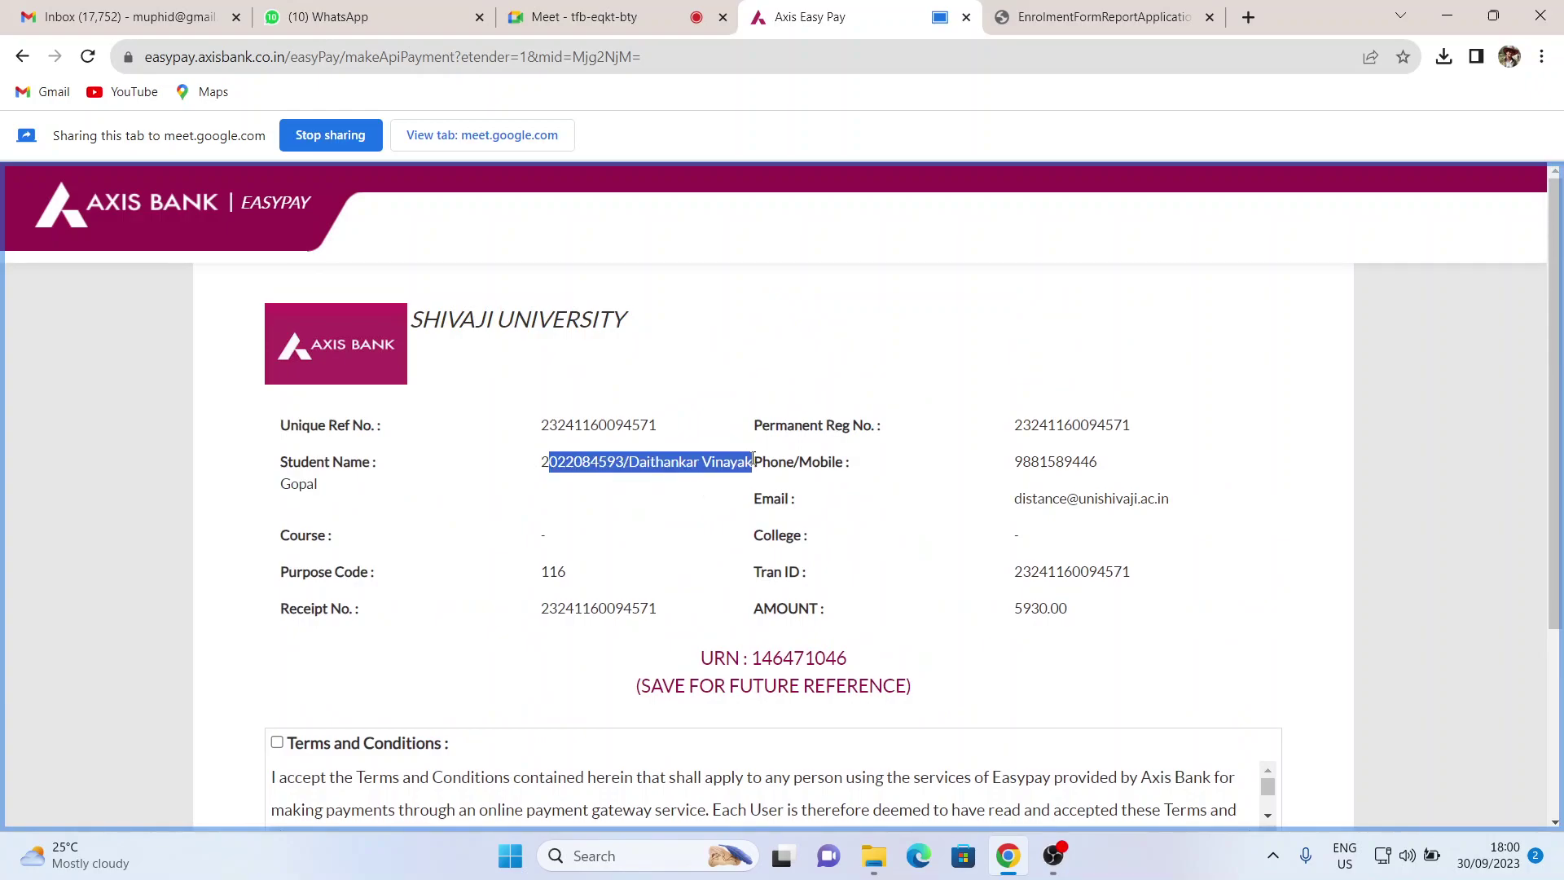
pyautogui.click(541, 462)
pyautogui.moveTo(541, 462); pyautogui.dragTo(709, 487)
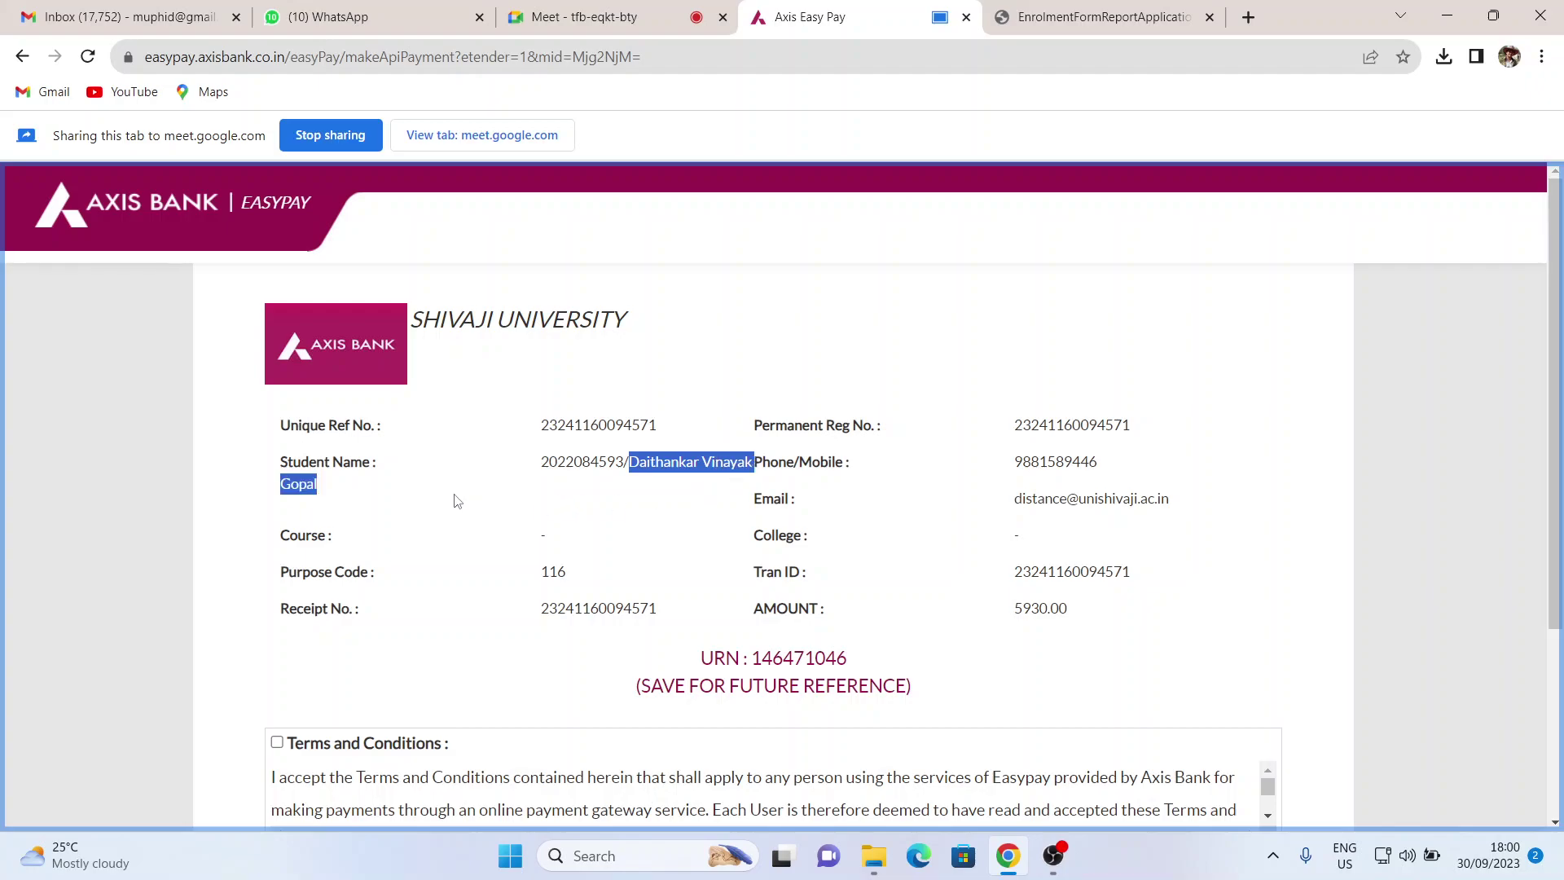
# - Accept the Terms and Conditions for the 5930.00 payment
pyautogui.scroll(-1, 927, 518)
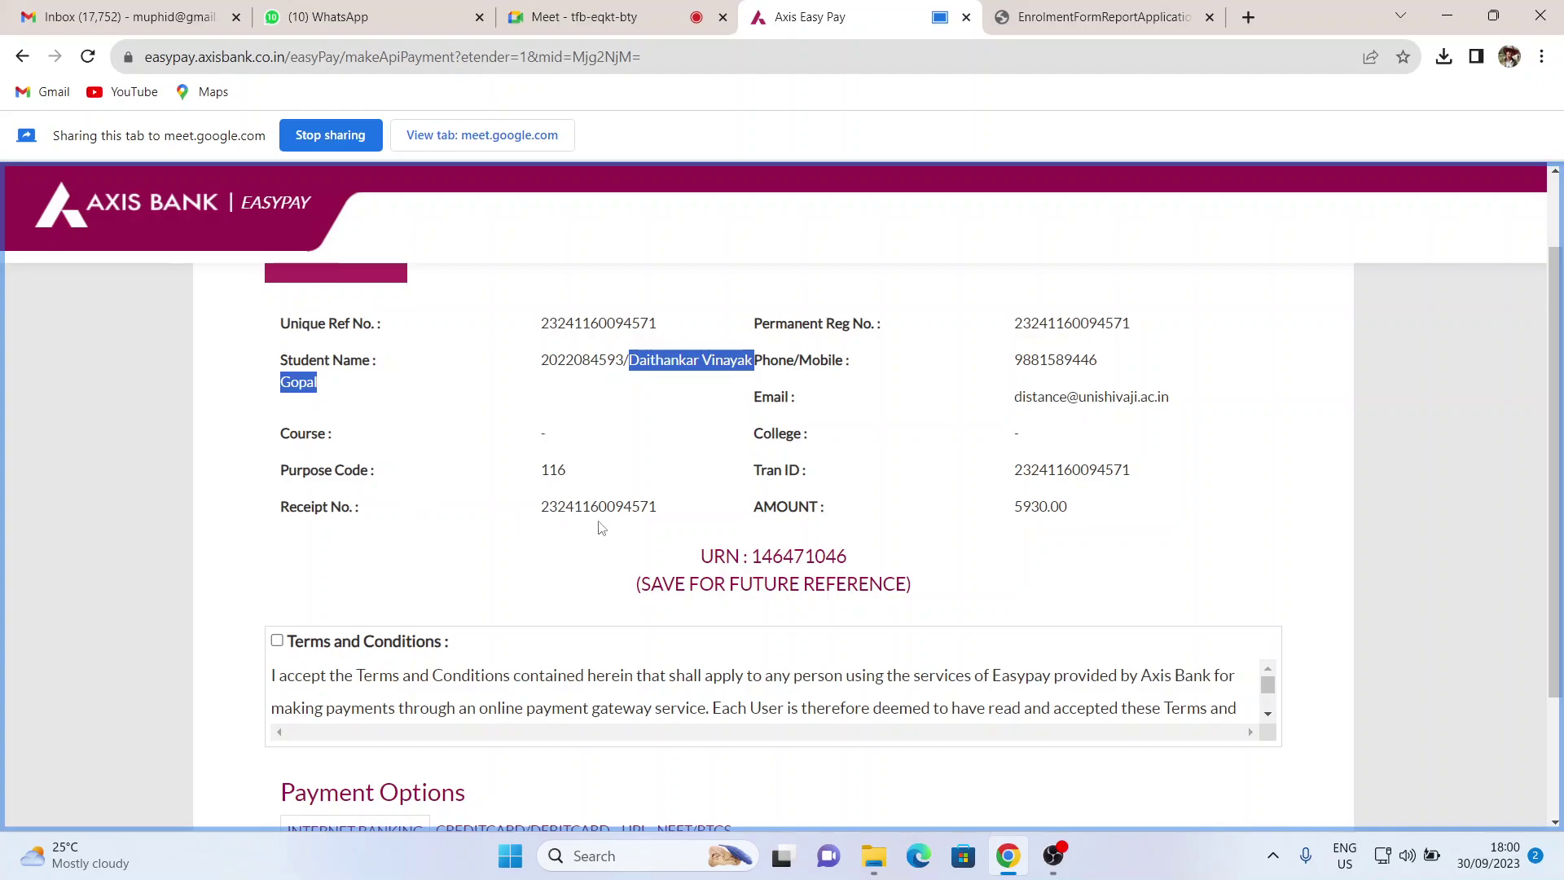
pyautogui.click(279, 642)
pyautogui.scroll(-3, 460, 609)
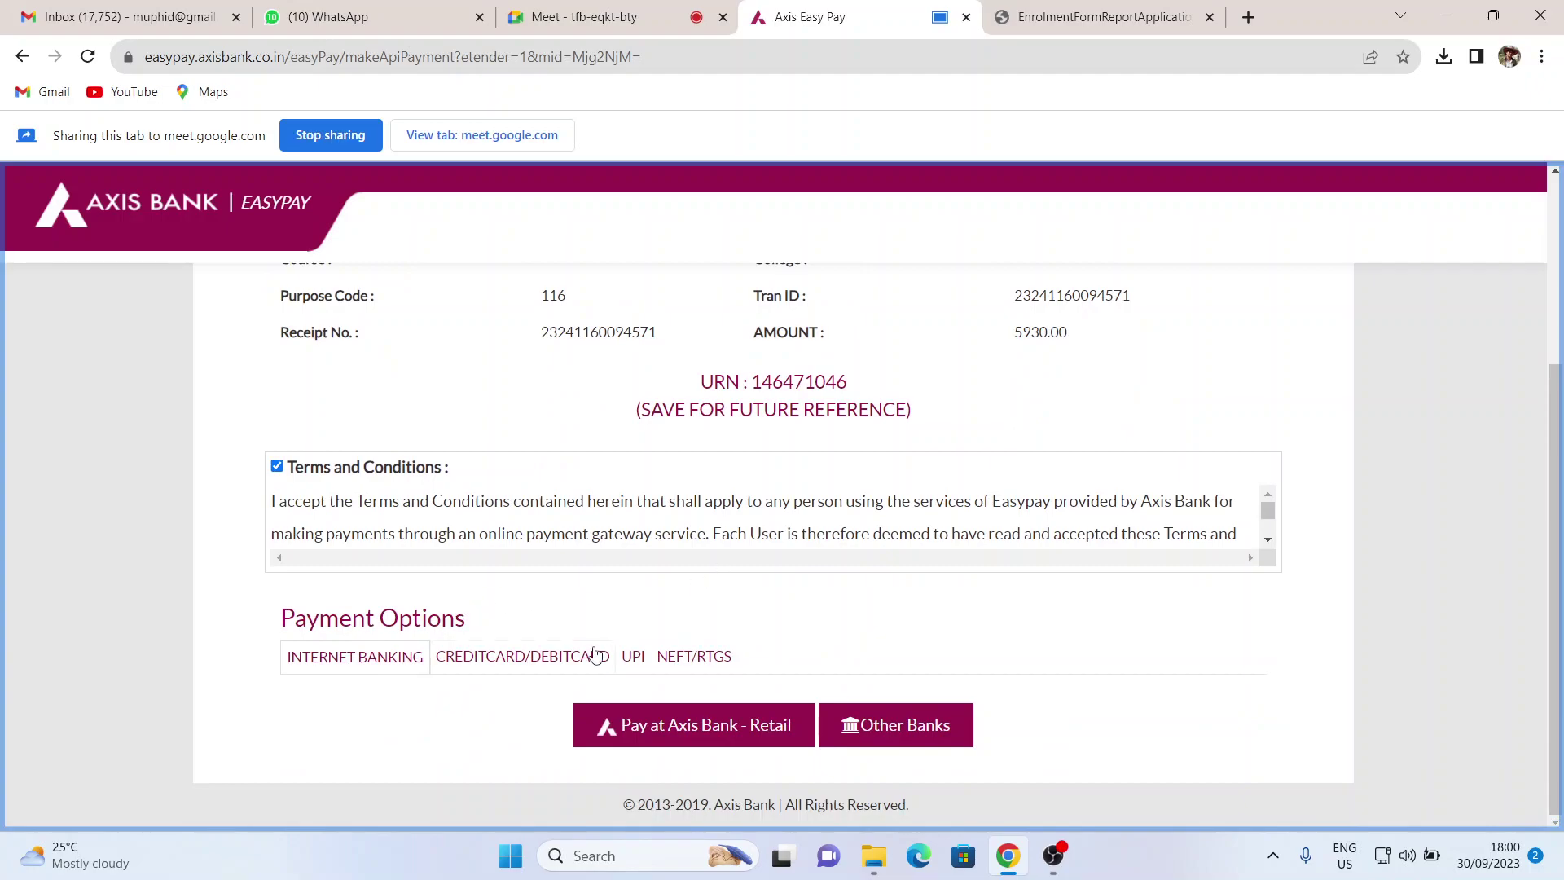
# - Choose UPI under Payment Options and focus the Enter UPI ID field
pyautogui.click(632, 657)
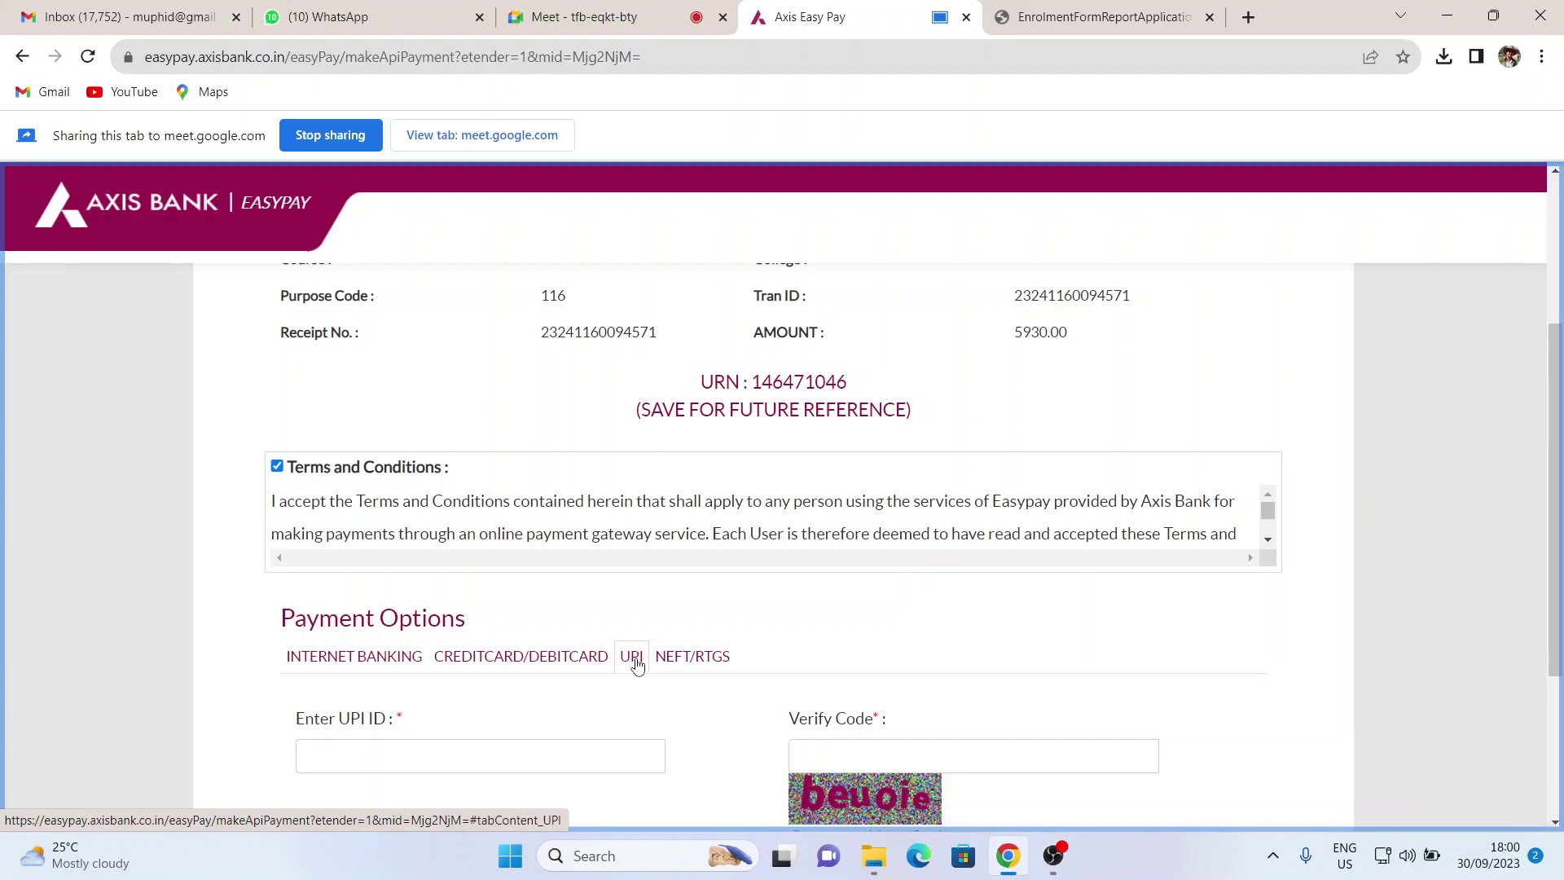
pyautogui.click(535, 742)
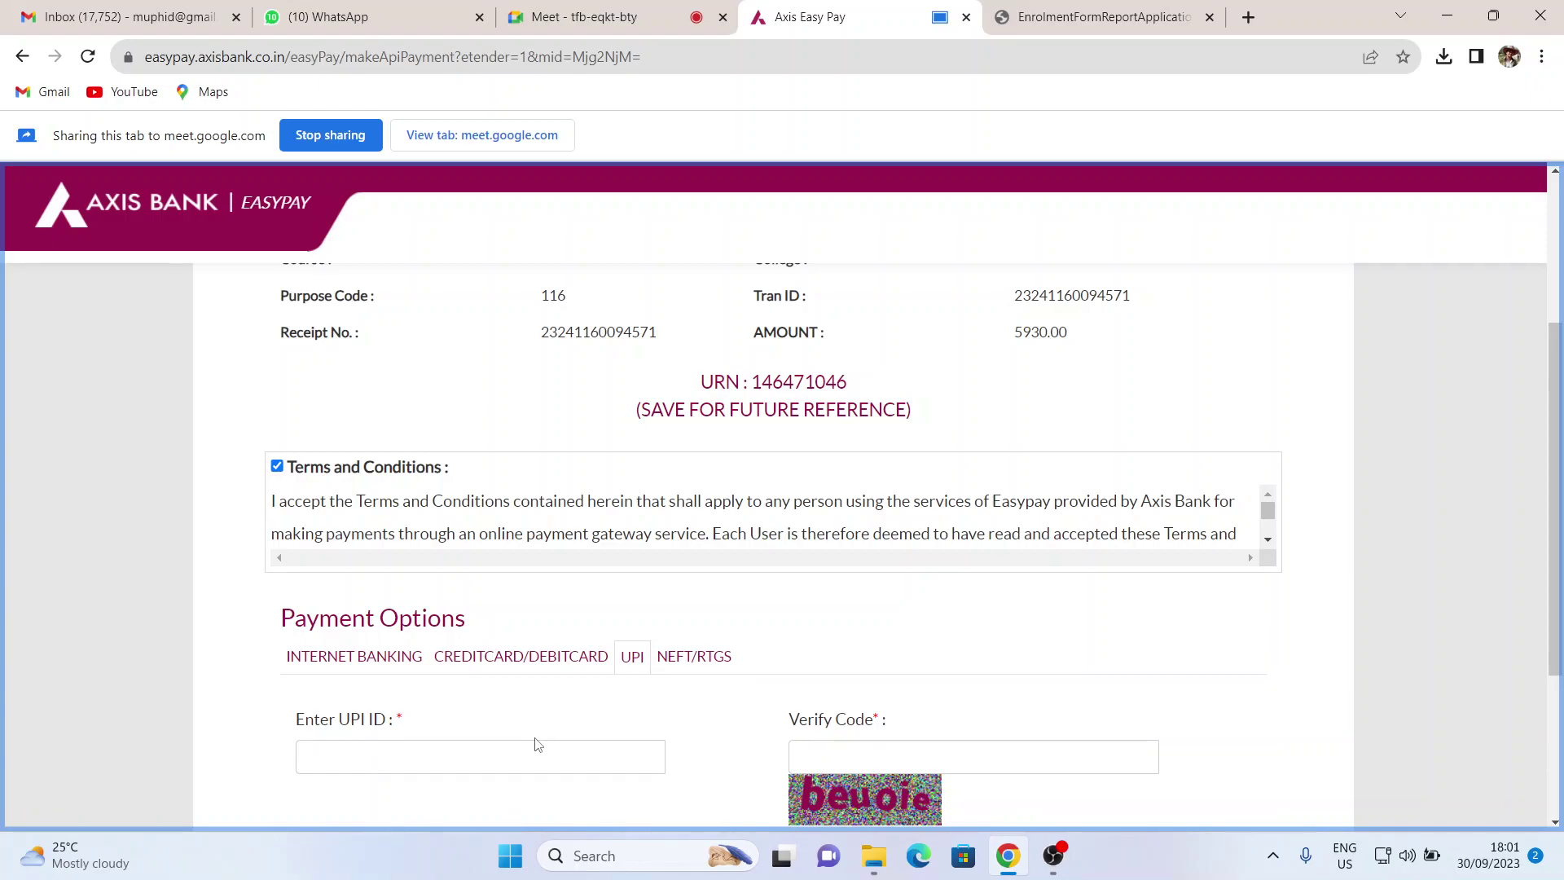
pyautogui.scroll(-3, 538, 744)
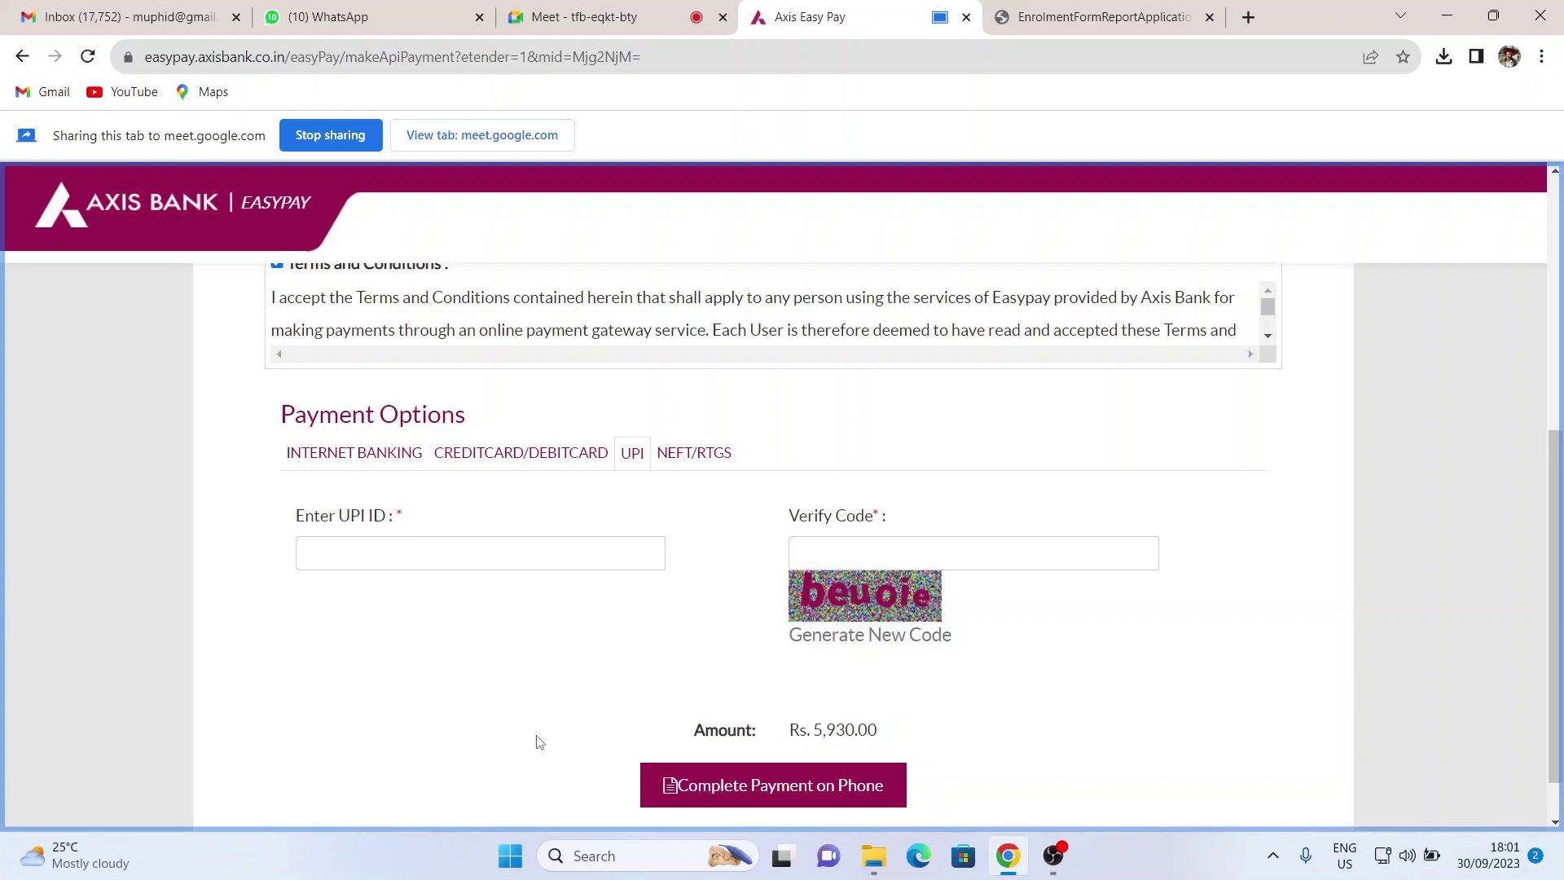
pyautogui.scroll(6, 538, 741)
pyautogui.scroll(-4, 502, 434)
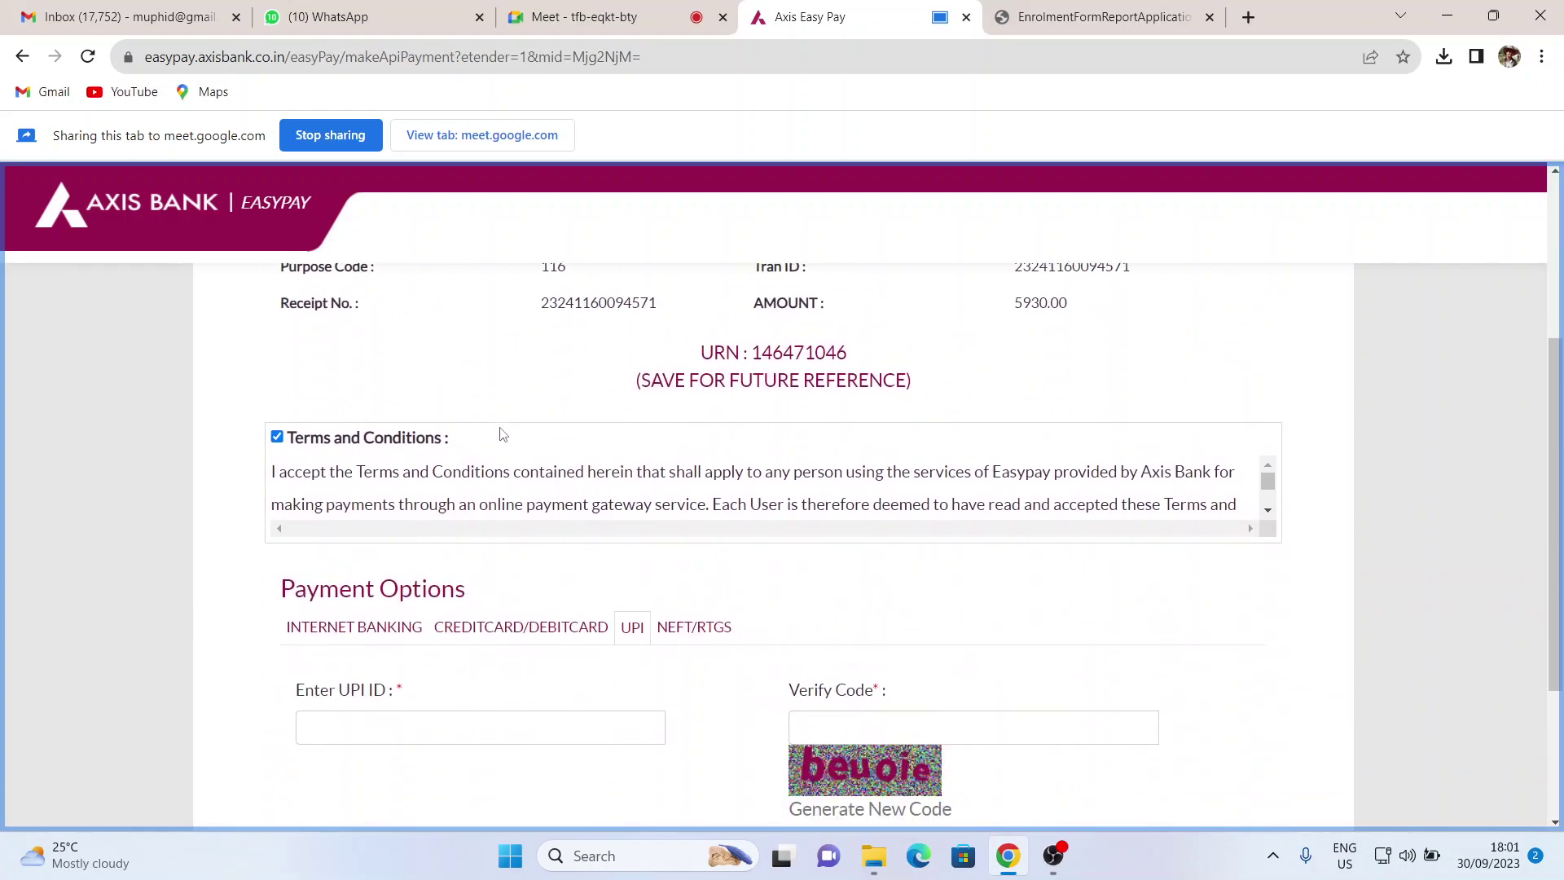
pyautogui.scroll(-3, 503, 435)
# - Highlight the payable Rs. 5,930.00, then reselect UPI and focus the UPI ID field
pyautogui.moveTo(792, 670); pyautogui.dragTo(885, 678)
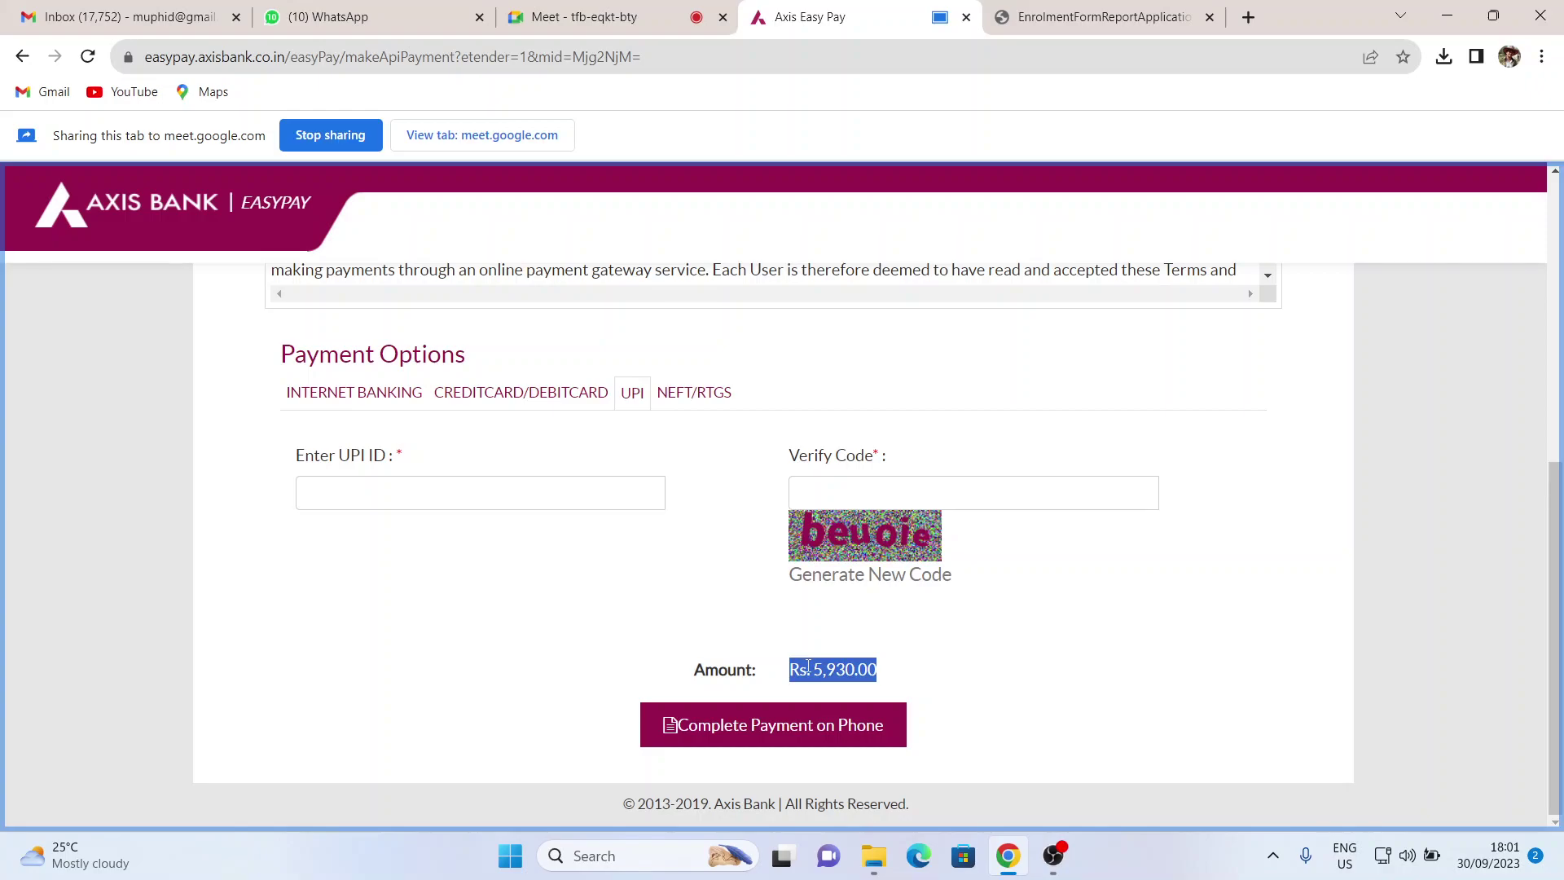
pyautogui.scroll(2, 665, 635)
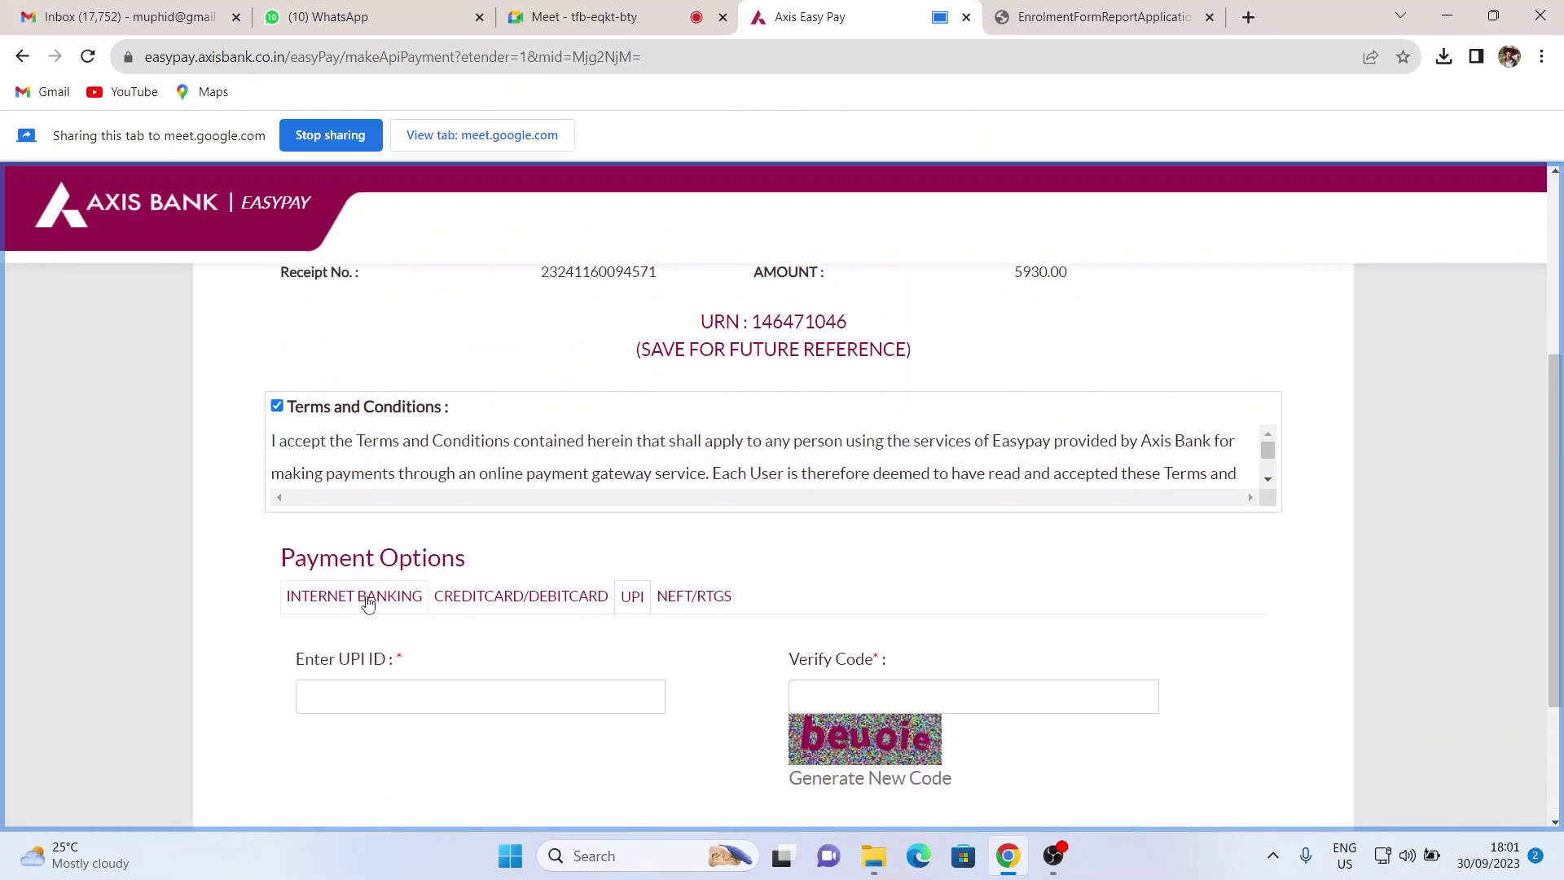
pyautogui.click(628, 599)
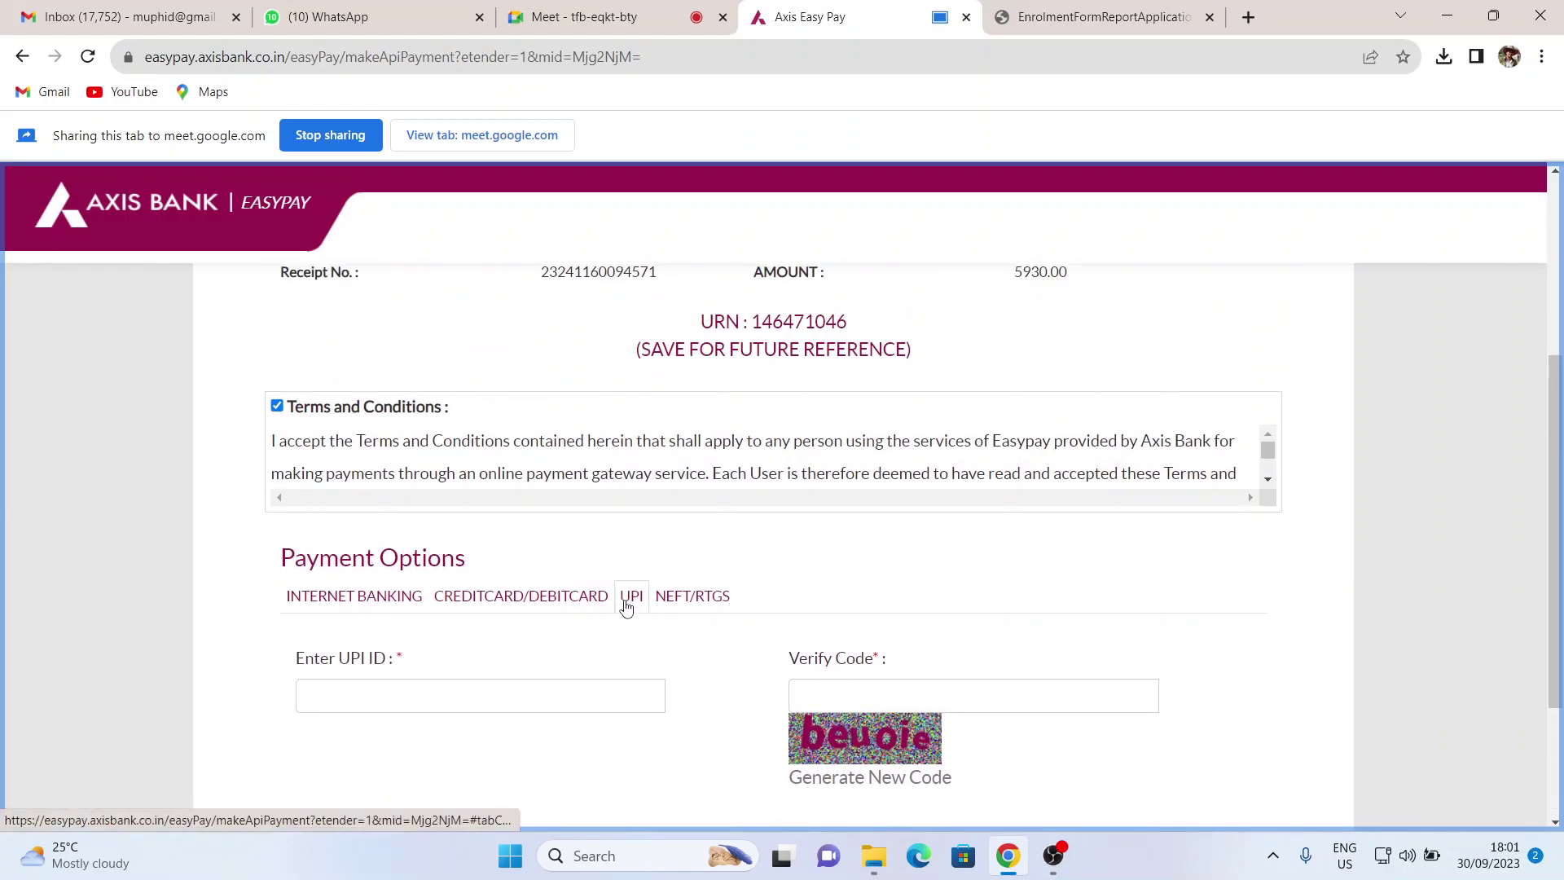
pyautogui.click(458, 697)
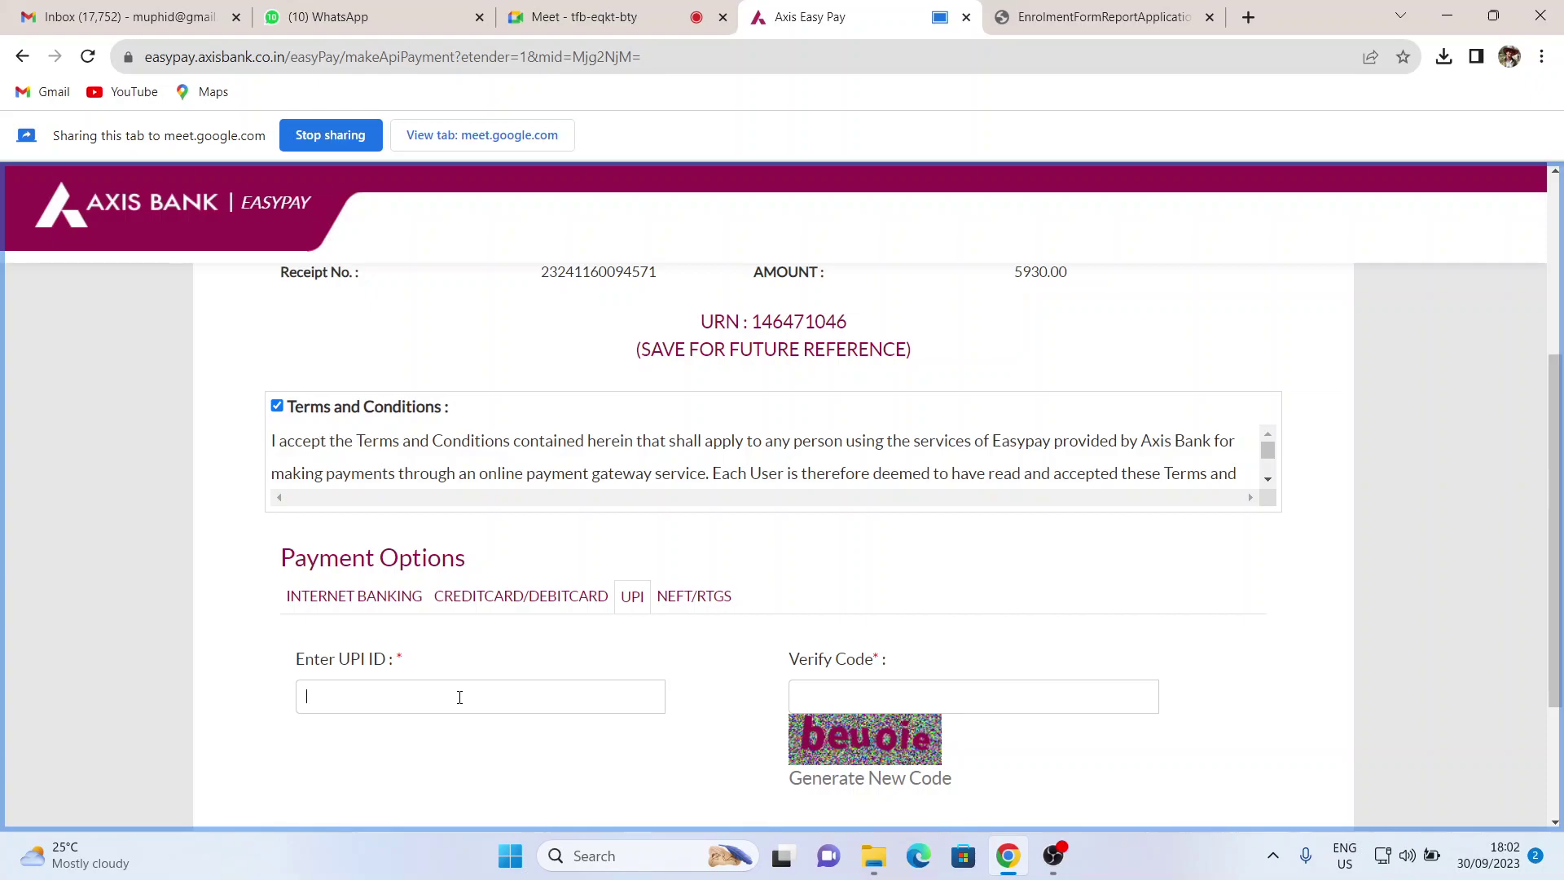
# - Focus the UPI ID and Verify Code fields, then switch to the Google Meet call
pyautogui.click(459, 697)
pyautogui.scroll(-3, 475, 681)
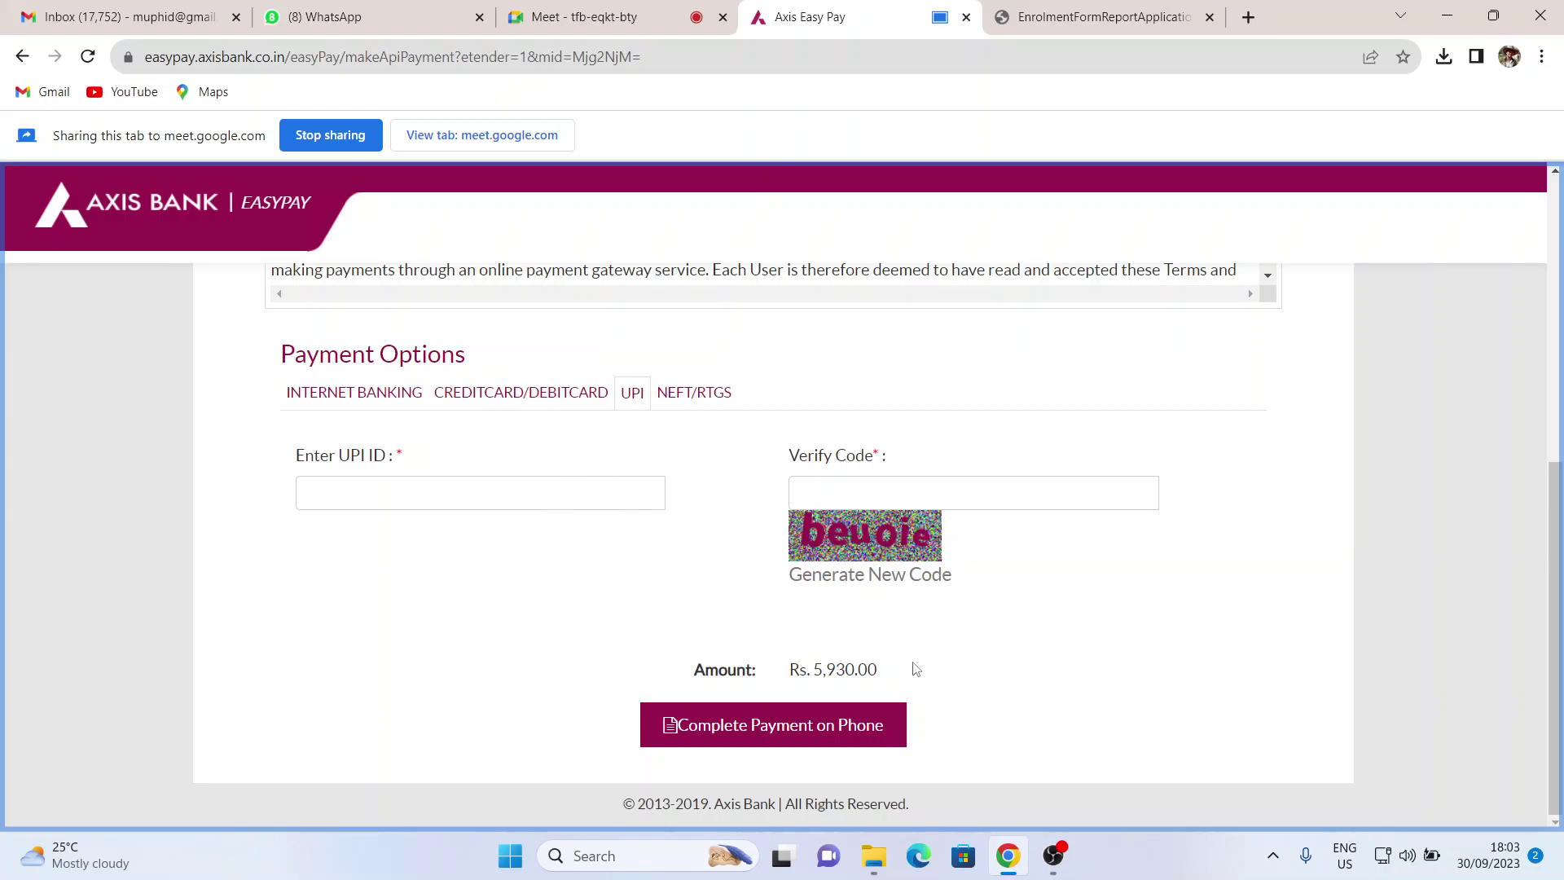
pyautogui.scroll(4, 908, 660)
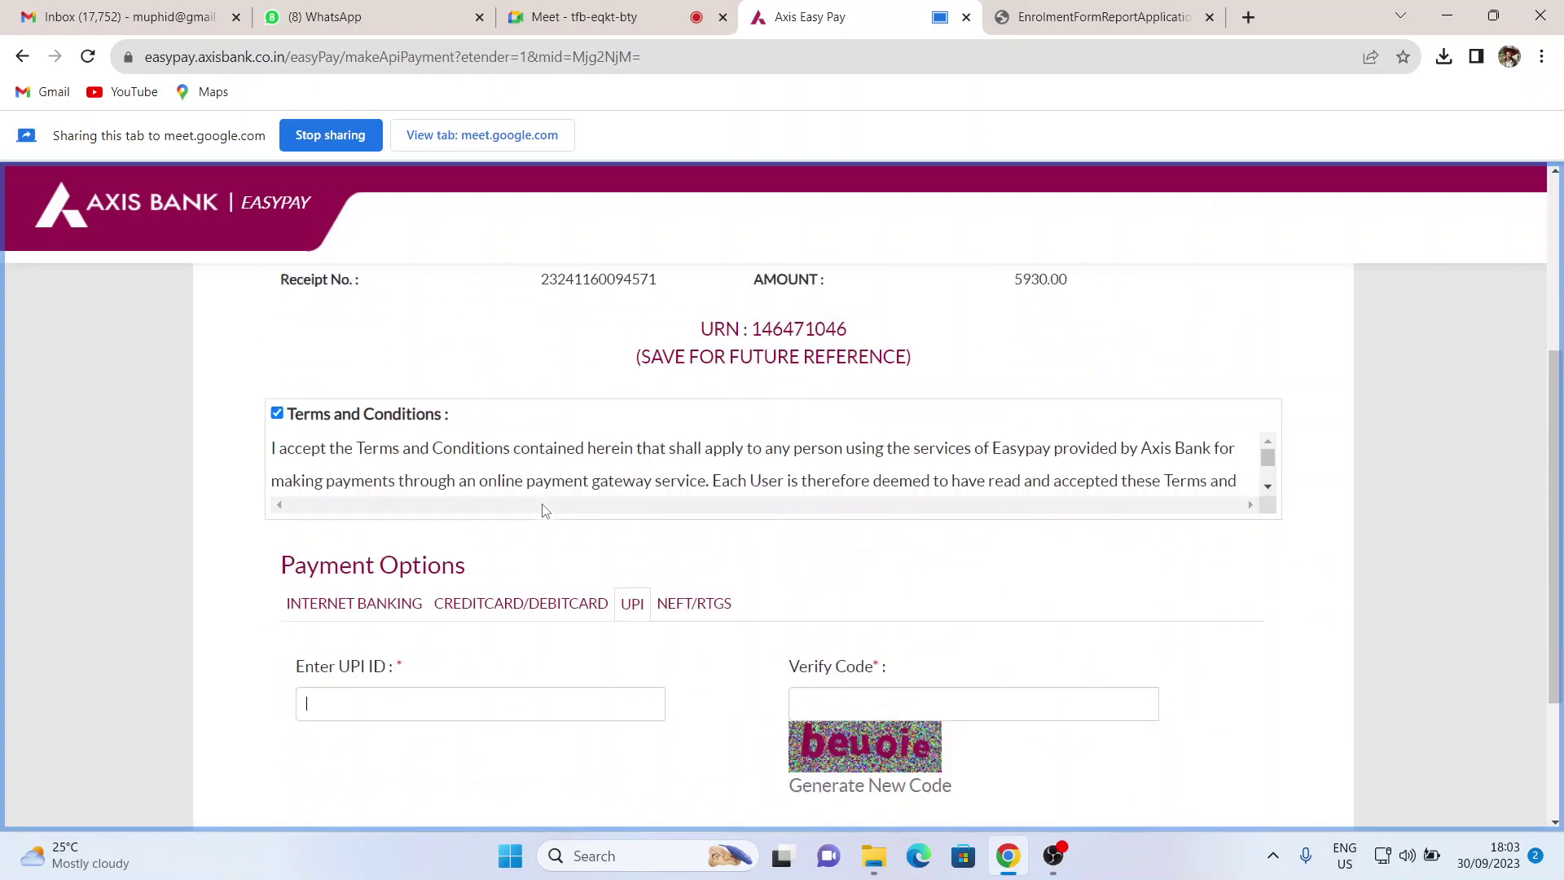
pyautogui.scroll(-4, 546, 510)
pyautogui.click(839, 489)
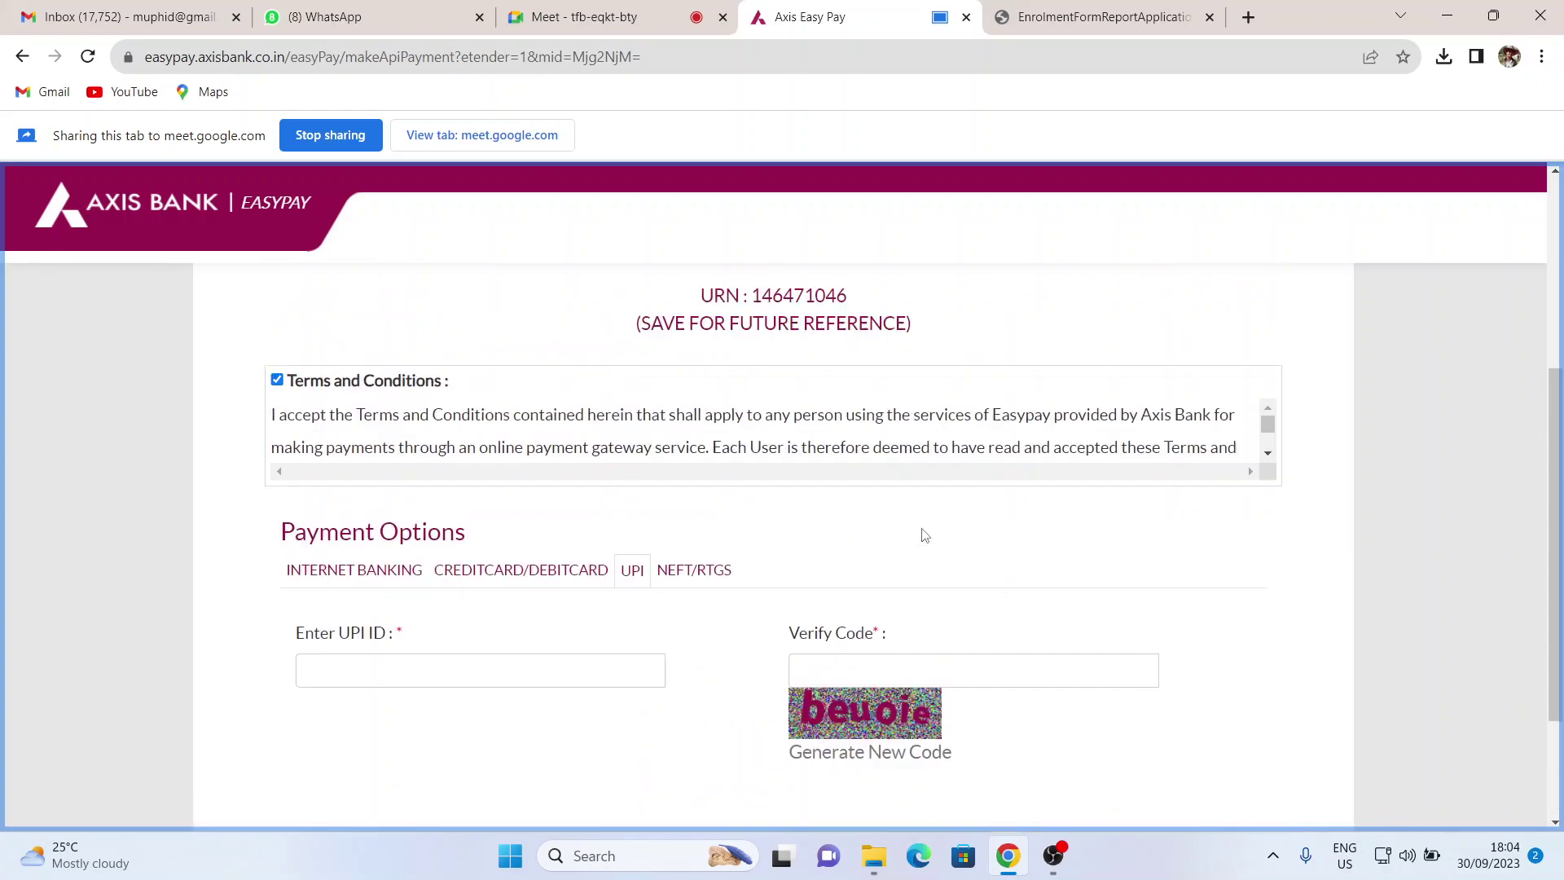
pyautogui.scroll(7, 926, 535)
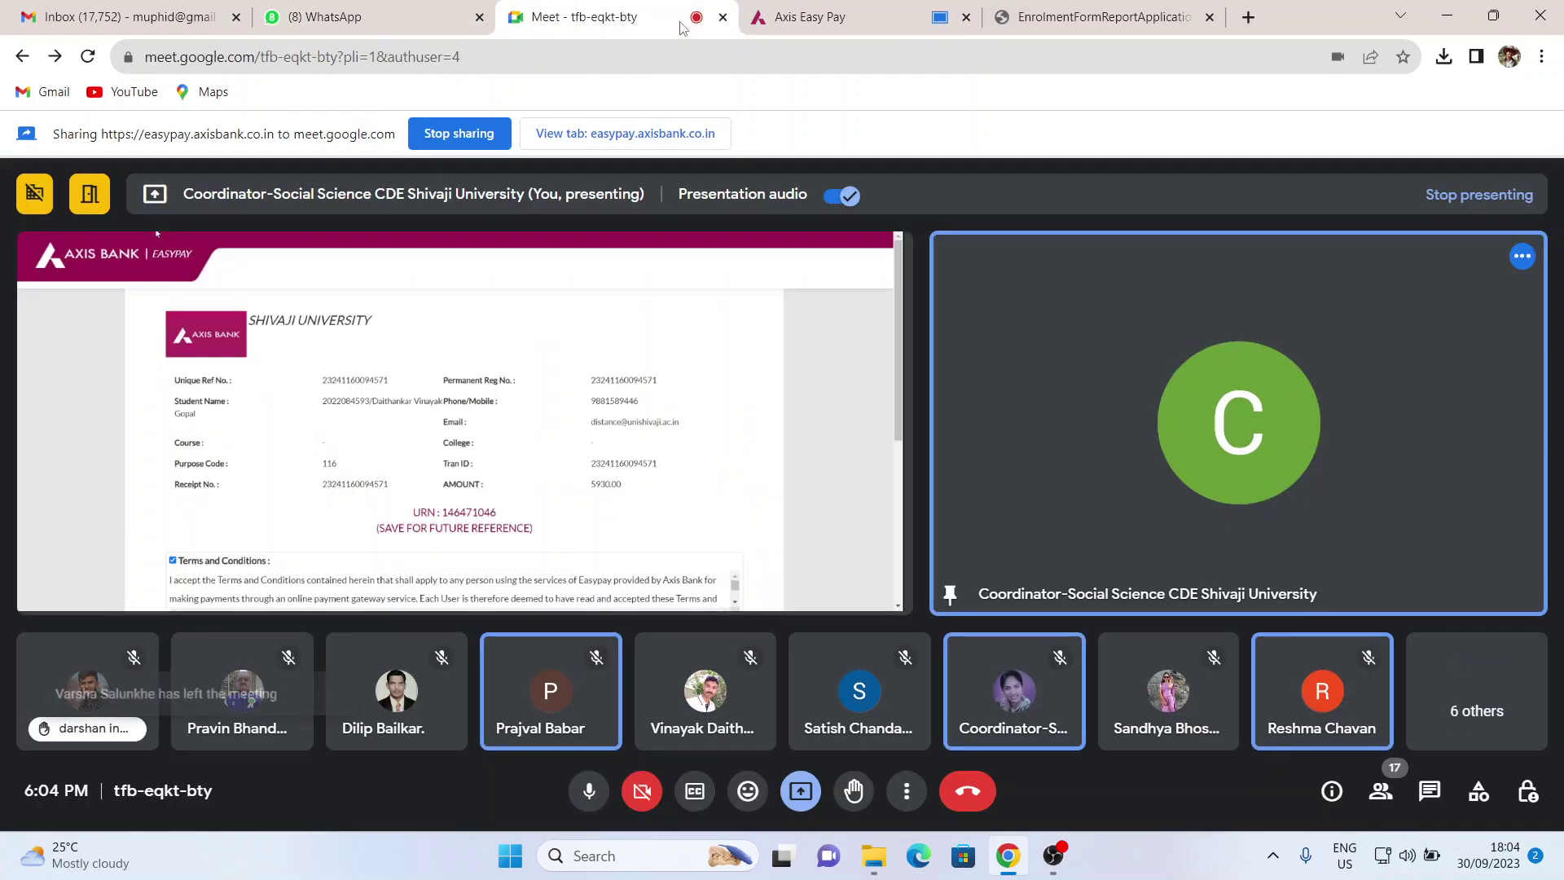
pyautogui.click(683, 27)
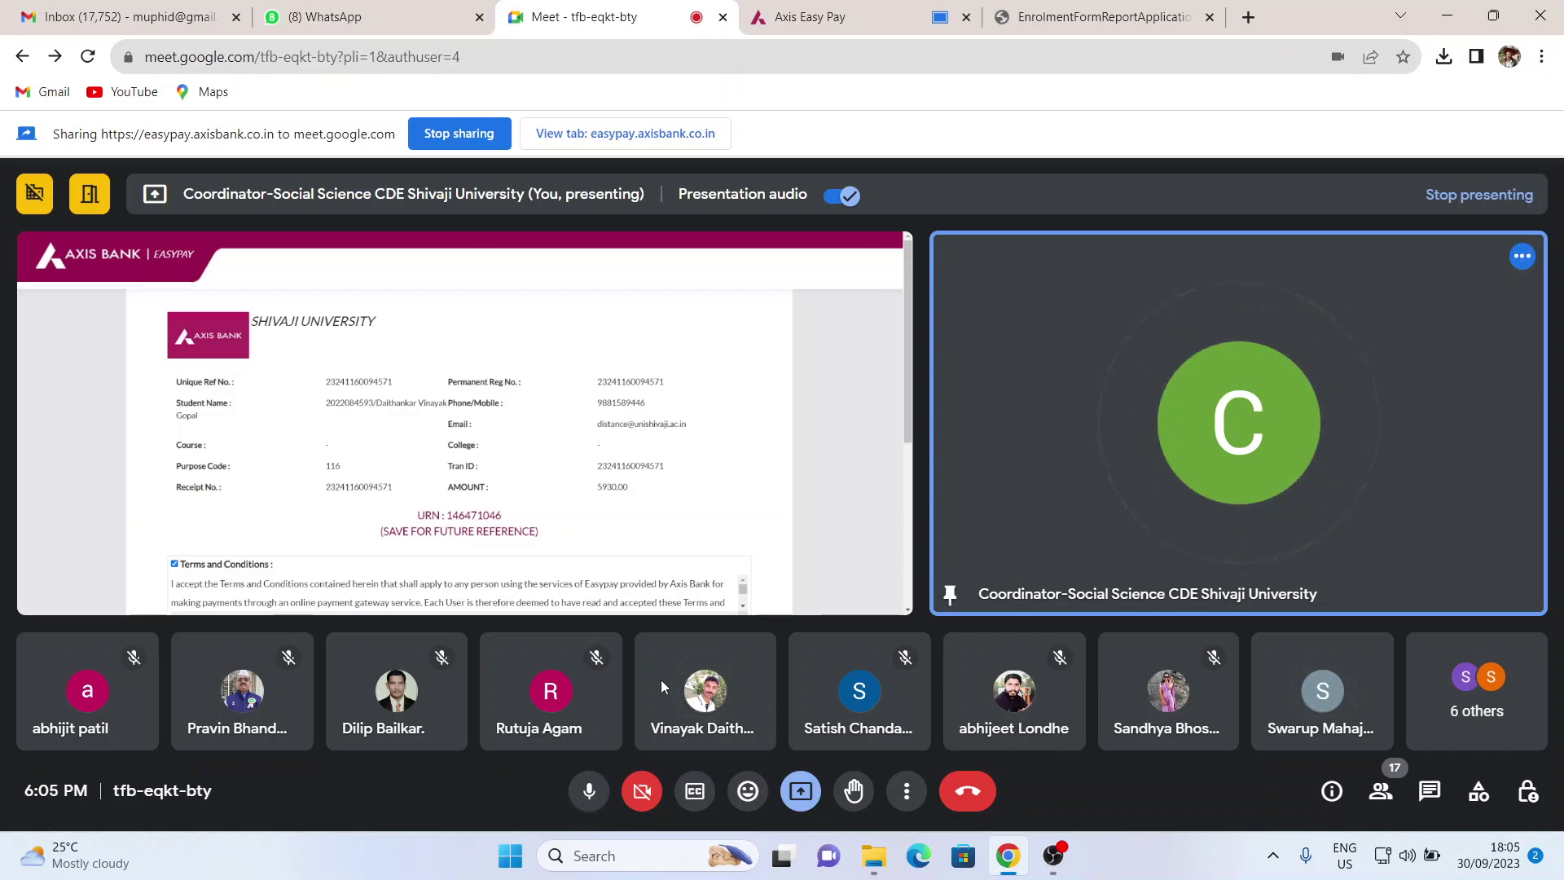
# - Go back to the Axis Easy Pay tab and scroll down to the UPI fields
pyautogui.moveTo(755, 510)
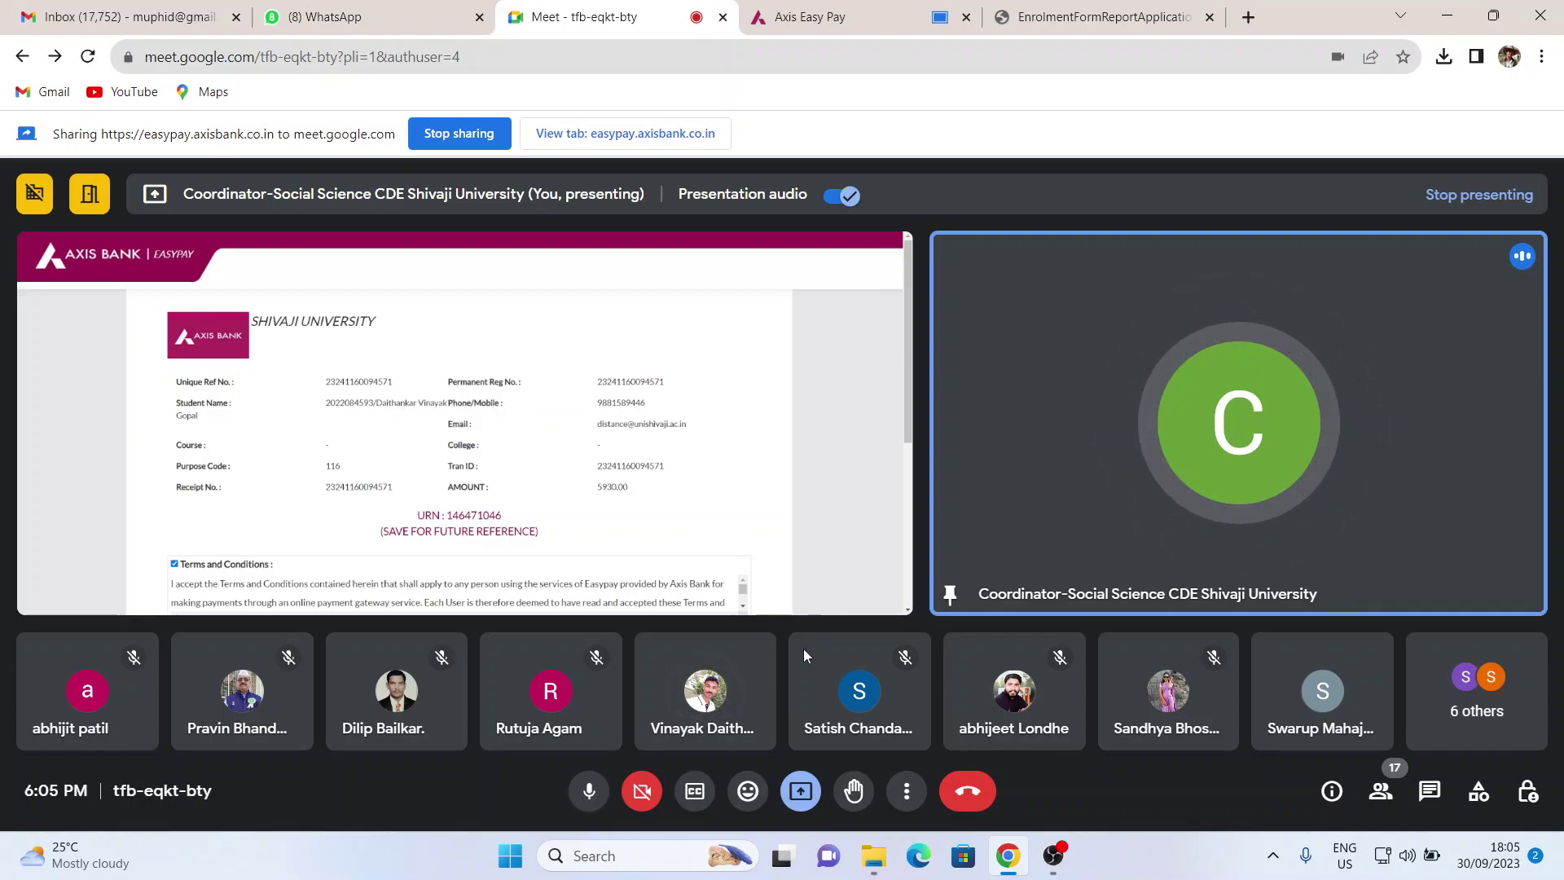
pyautogui.moveTo(730, 704)
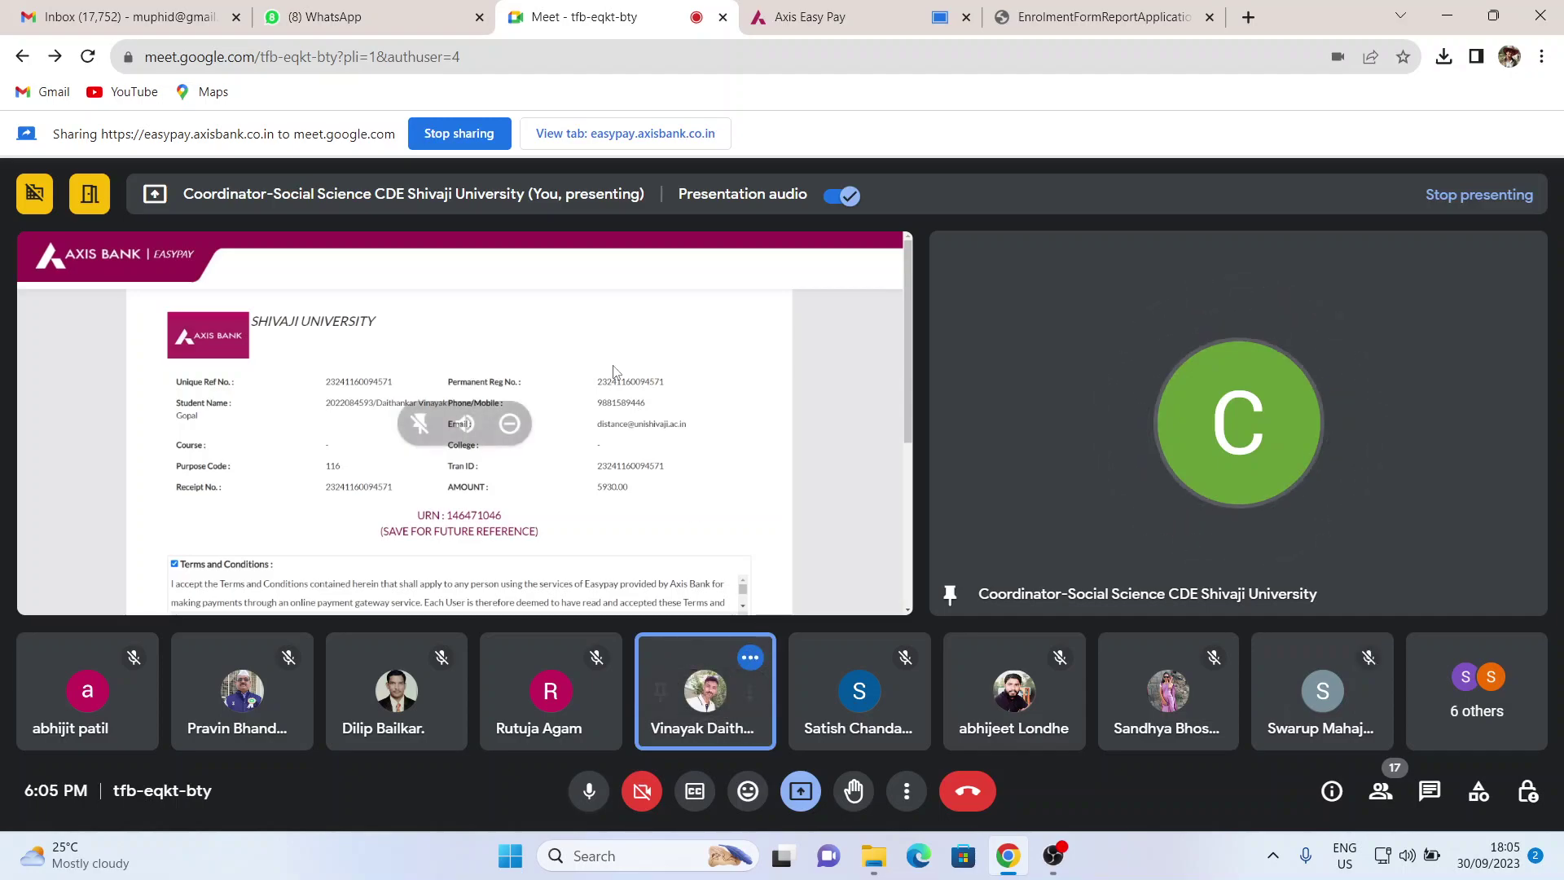
pyautogui.click(810, 17)
pyautogui.scroll(-5, 846, 595)
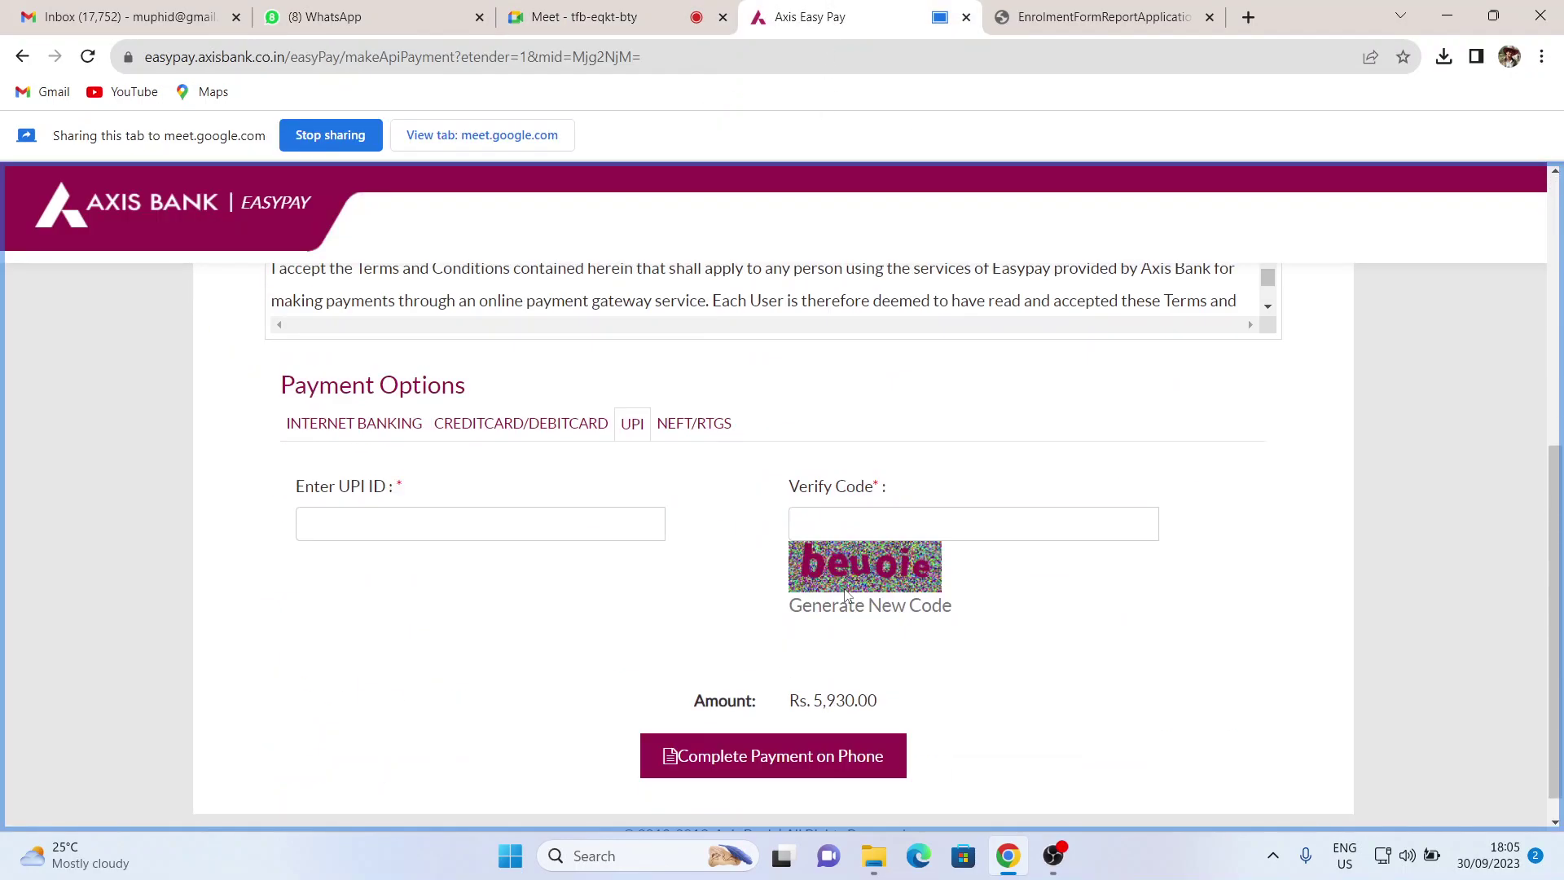
# - Enter the student's UPI ID and type the captcha into Verify Code
pyautogui.click(534, 531)
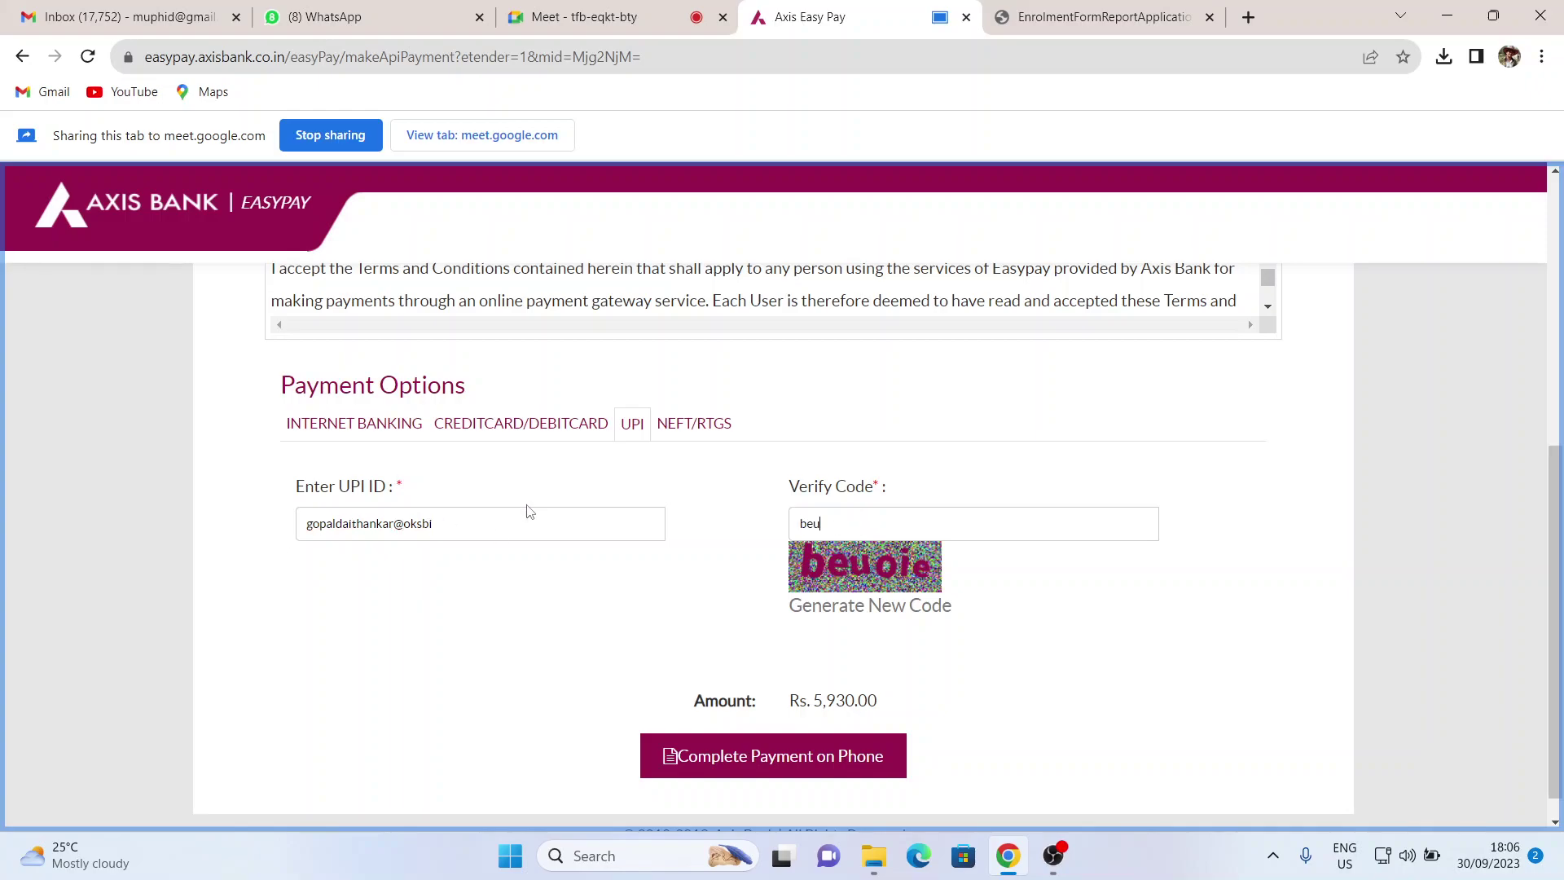
# - Send the Rs. 5,930.00 UPI request via Complete Payment on Phone
pyautogui.click(769, 751)
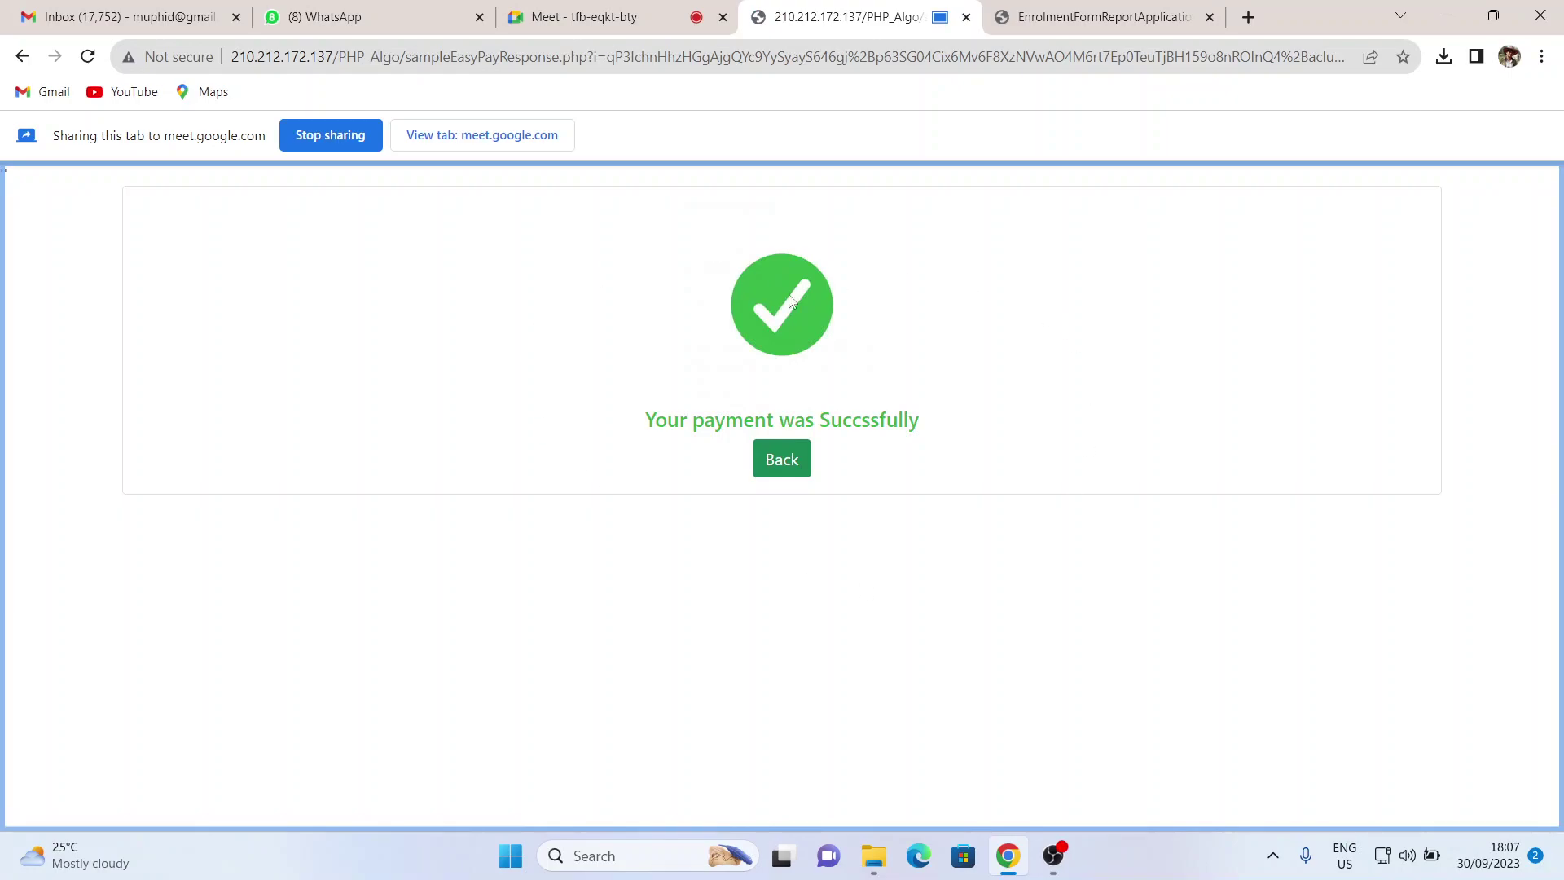
# - Go back to the dashboard and highlight the 5930 row under Successful Payments
pyautogui.click(791, 474)
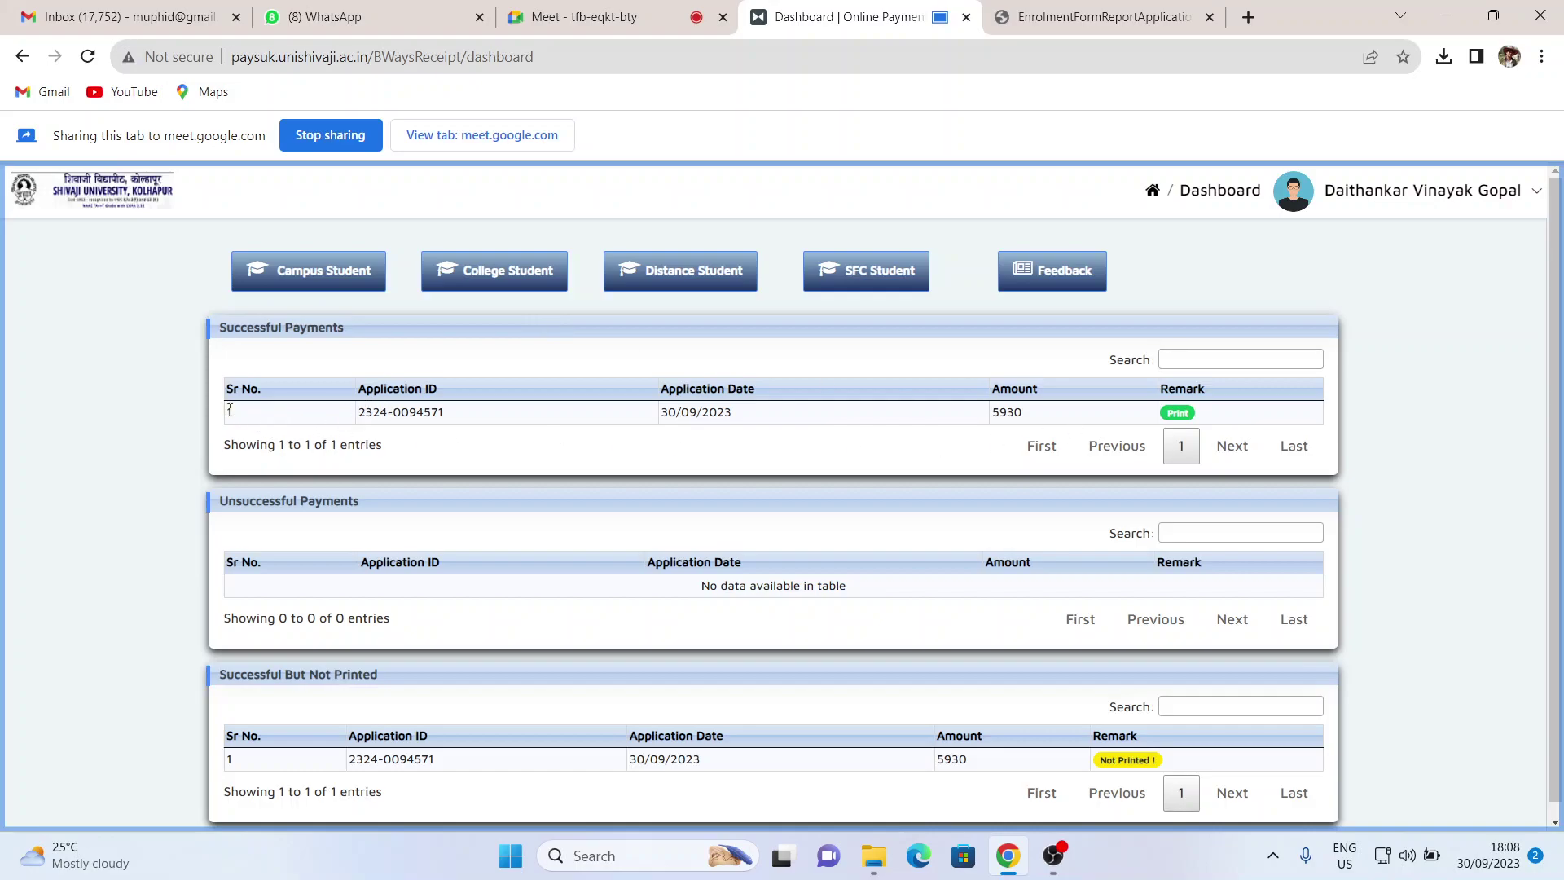
pyautogui.moveTo(228, 415); pyautogui.dragTo(1007, 437)
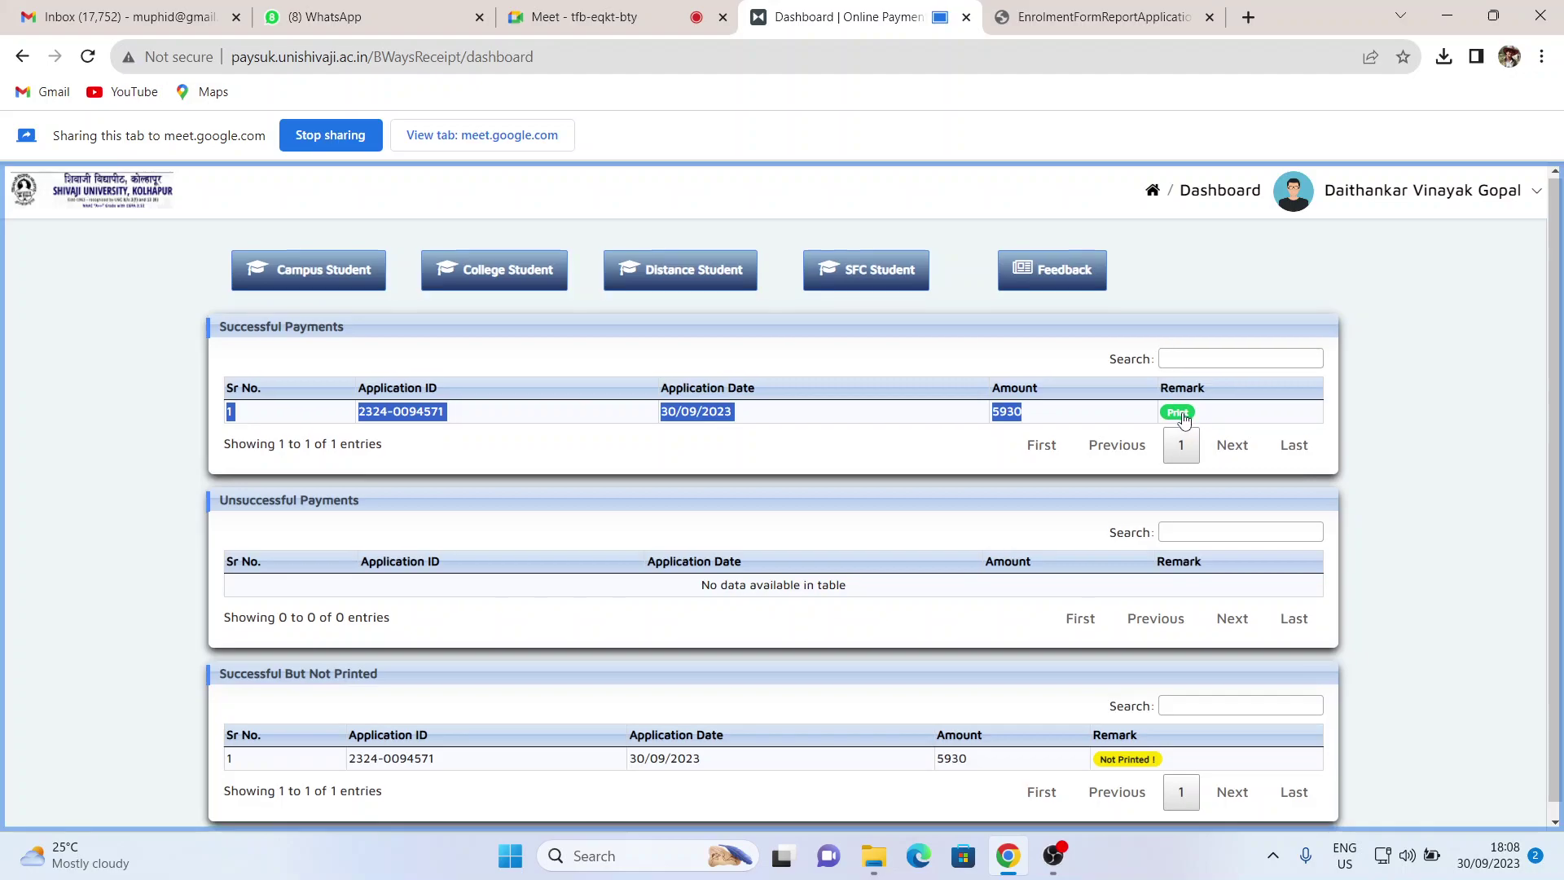
pyautogui.scroll(-1, 1184, 419)
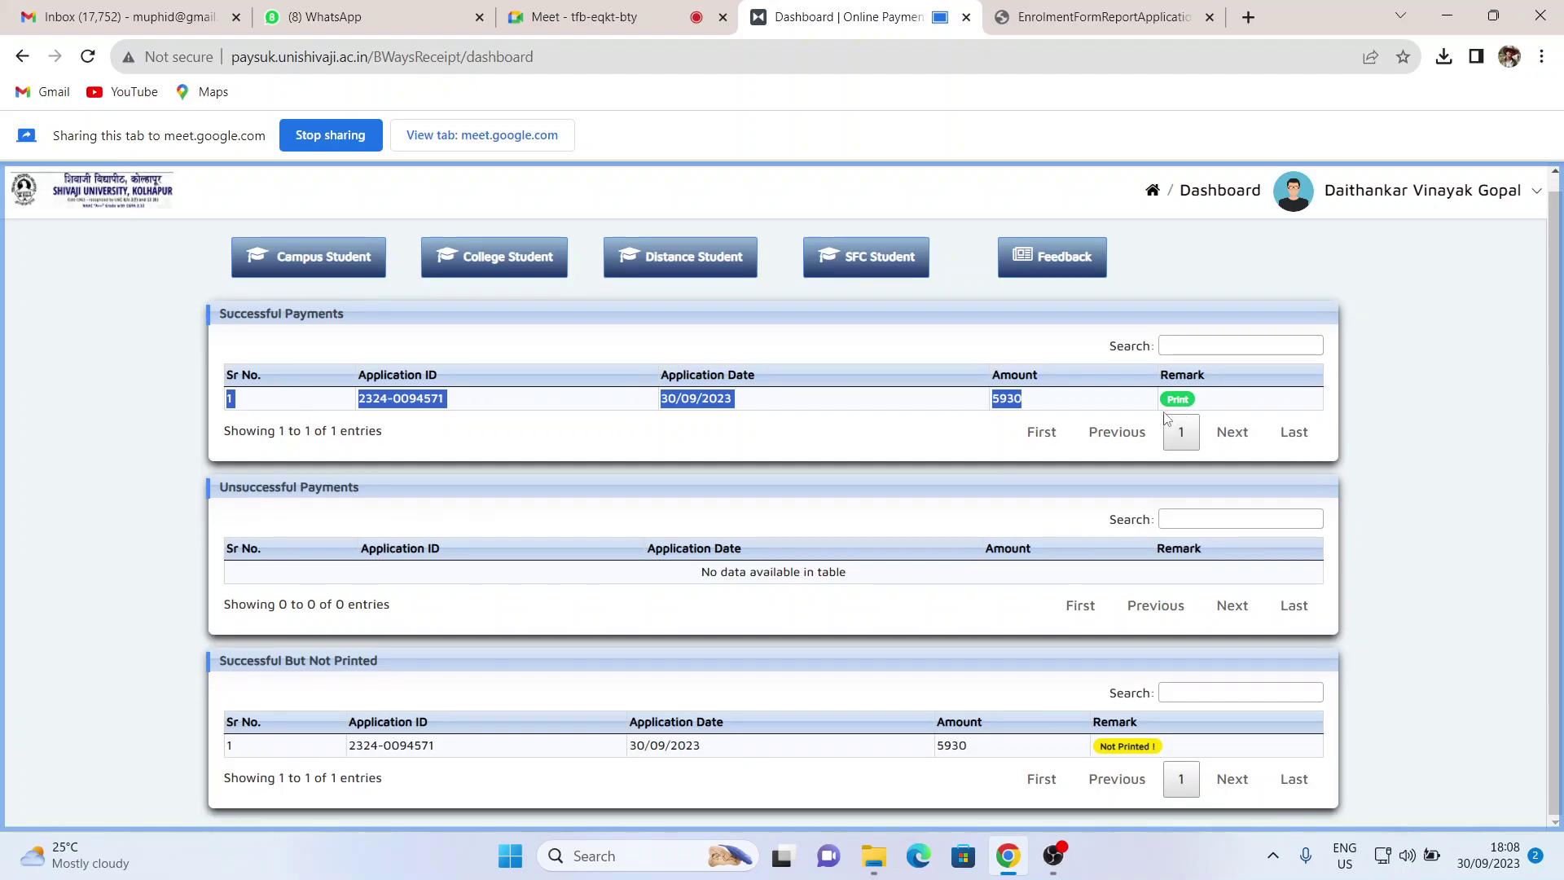
# - Open the Print receipt for the 5930 payment and scroll through it
pyautogui.click(1188, 399)
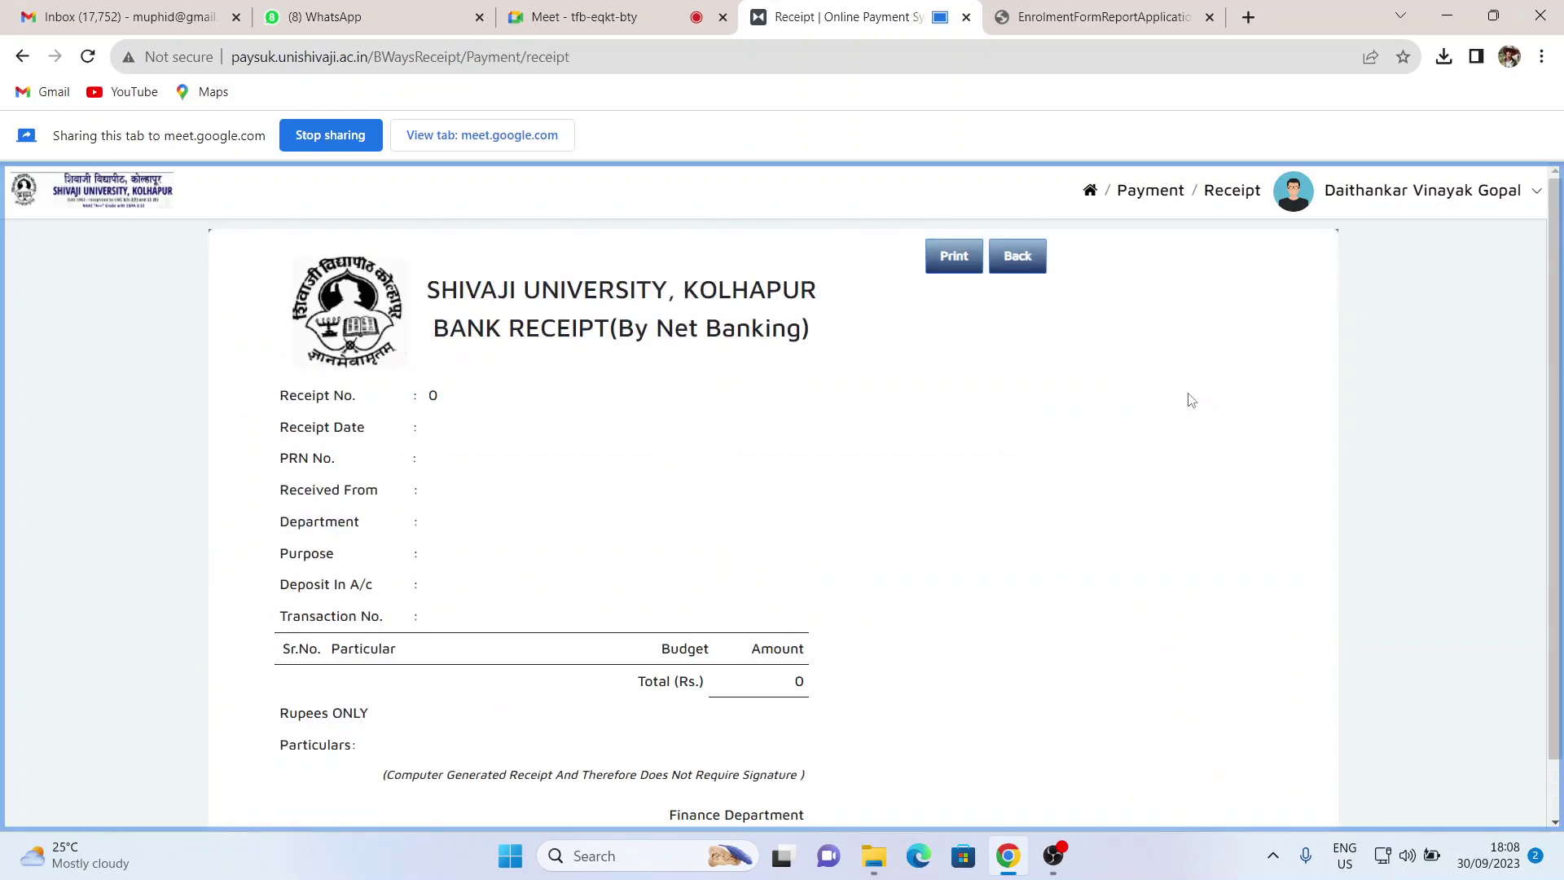
pyautogui.scroll(-1, 958, 526)
pyautogui.scroll(1, 958, 526)
pyautogui.scroll(-5, 810, 530)
pyautogui.scroll(-2, 811, 525)
pyautogui.scroll(8, 818, 515)
pyautogui.scroll(-1, 596, 538)
pyautogui.scroll(-3, 597, 538)
pyautogui.scroll(4, 516, 411)
# - Highlight the receipt's payer, department and Tution Fees purpose fields
pyautogui.moveTo(430, 487); pyautogui.dragTo(597, 491)
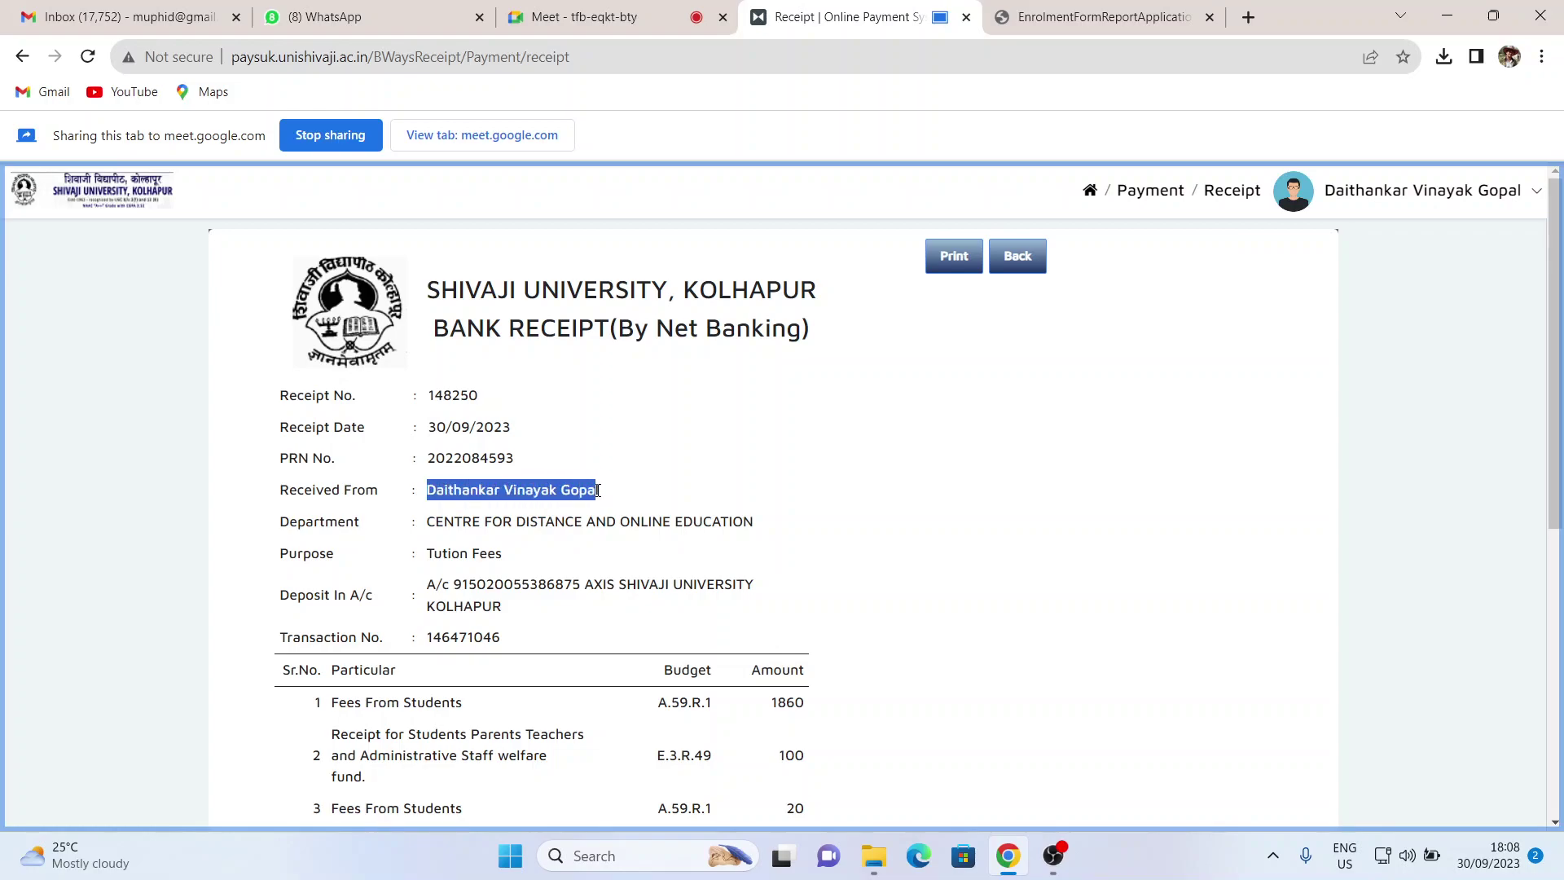
pyautogui.moveTo(430, 523); pyautogui.dragTo(759, 541)
pyautogui.moveTo(428, 554); pyautogui.dragTo(507, 564)
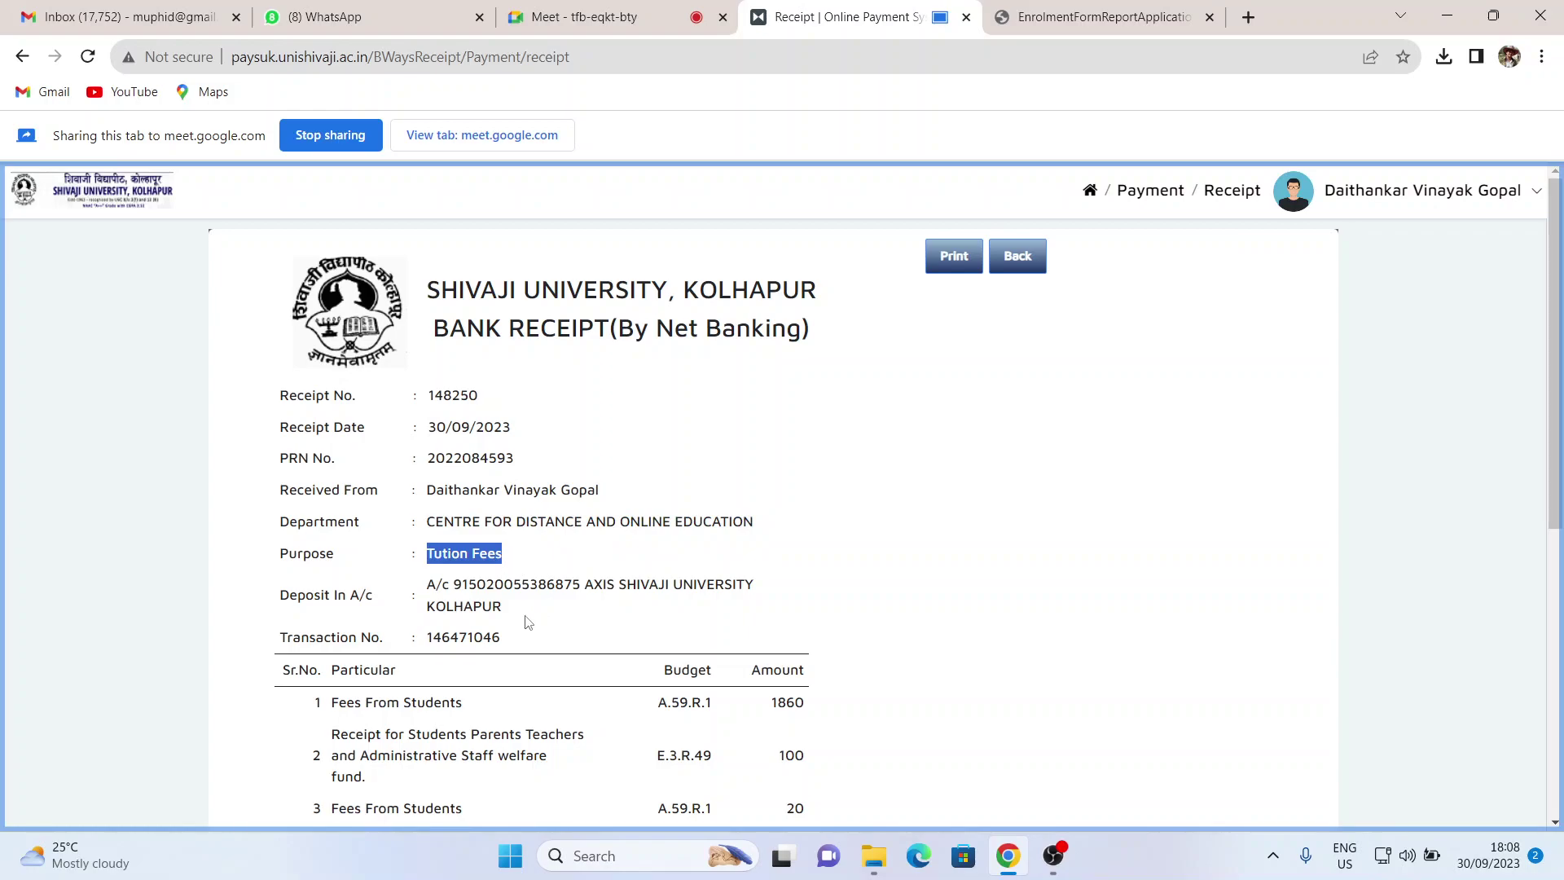
pyautogui.scroll(-3, 486, 622)
pyautogui.scroll(-3, 486, 622)
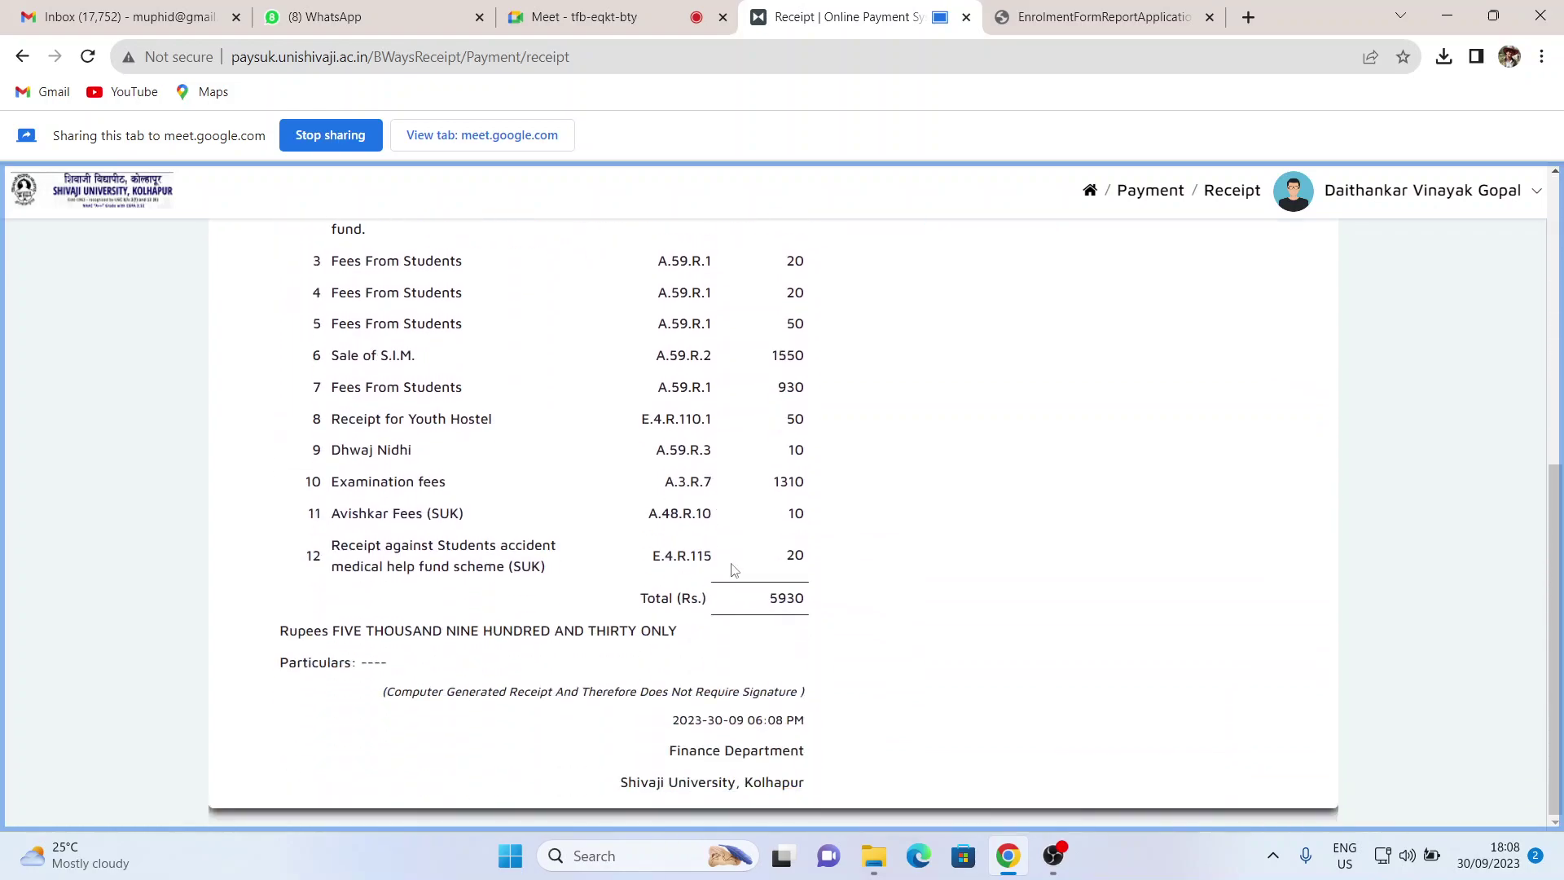
pyautogui.moveTo(769, 607); pyautogui.dragTo(705, 595)
pyautogui.scroll(6, 765, 593)
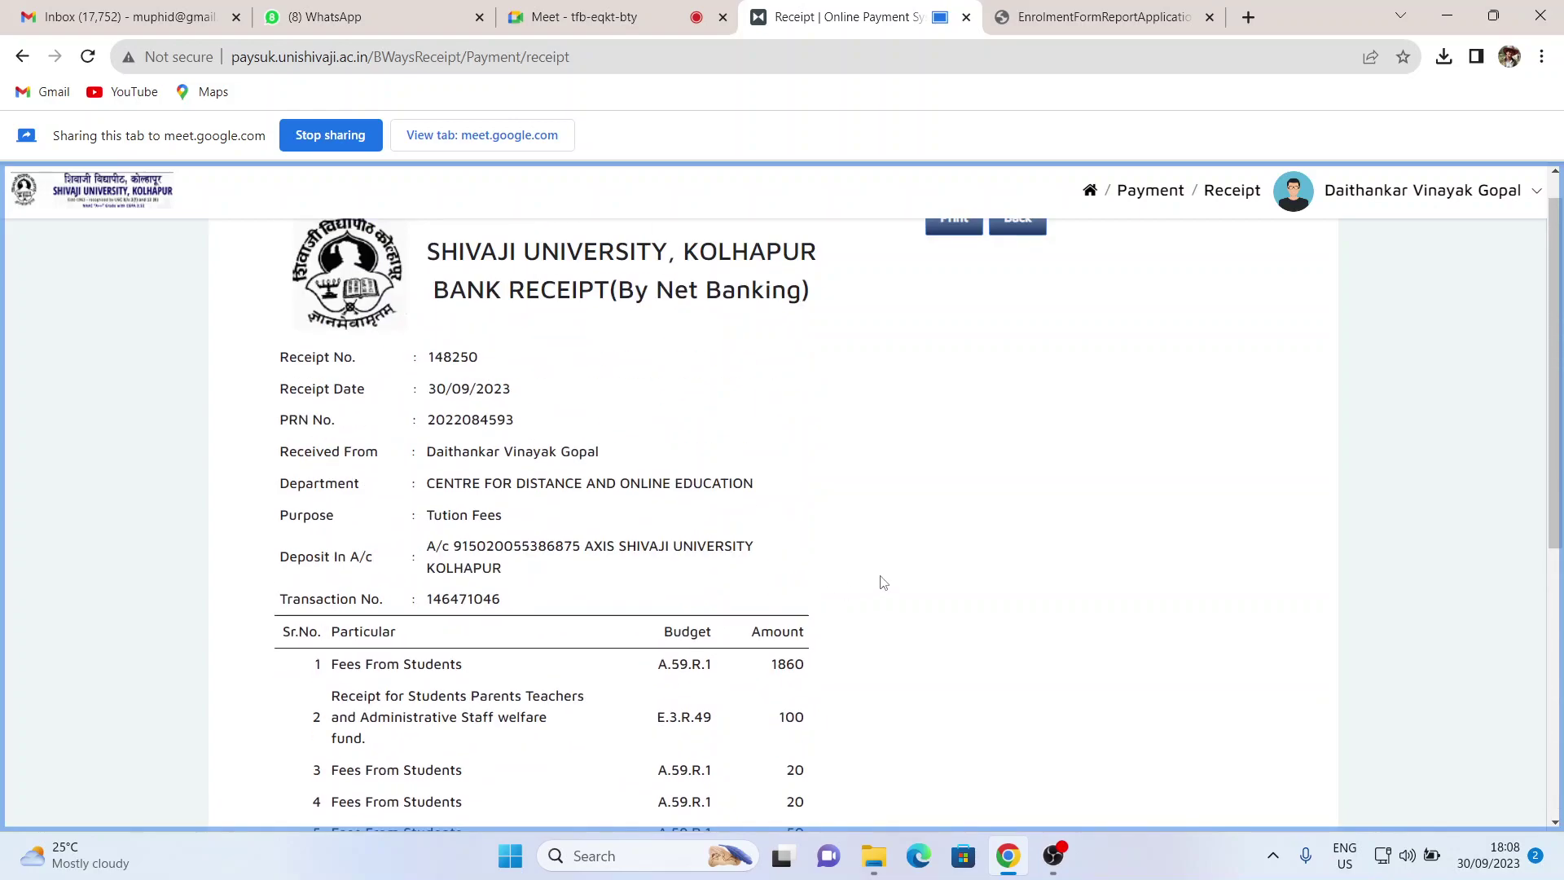
# - Print the receipt with the destination set to Save as PDF
pyautogui.click(953, 257)
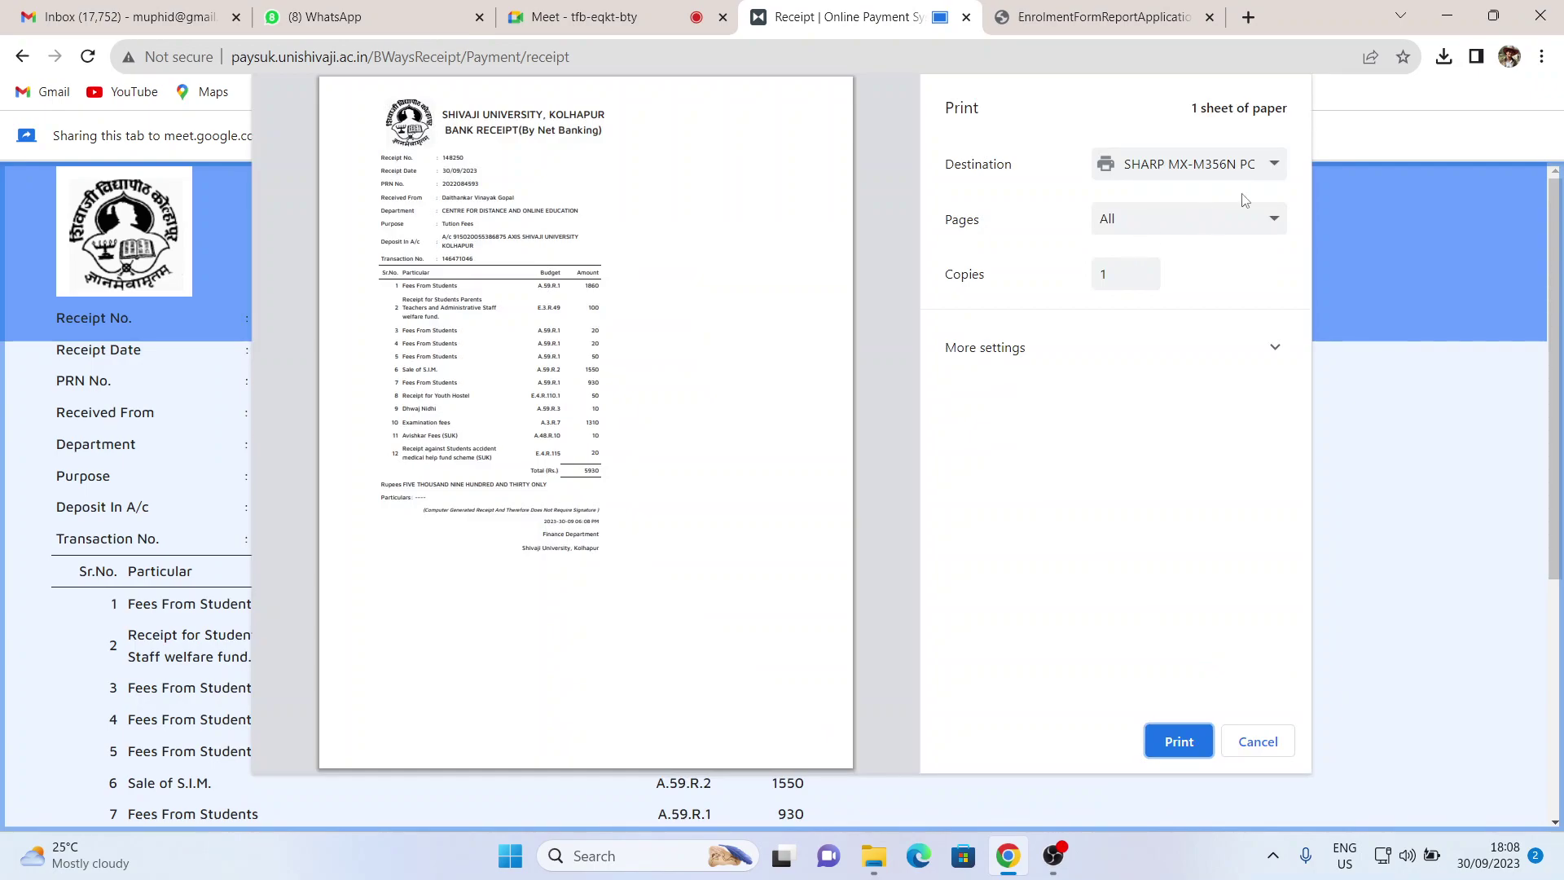
pyautogui.click(1268, 166)
pyautogui.click(1194, 232)
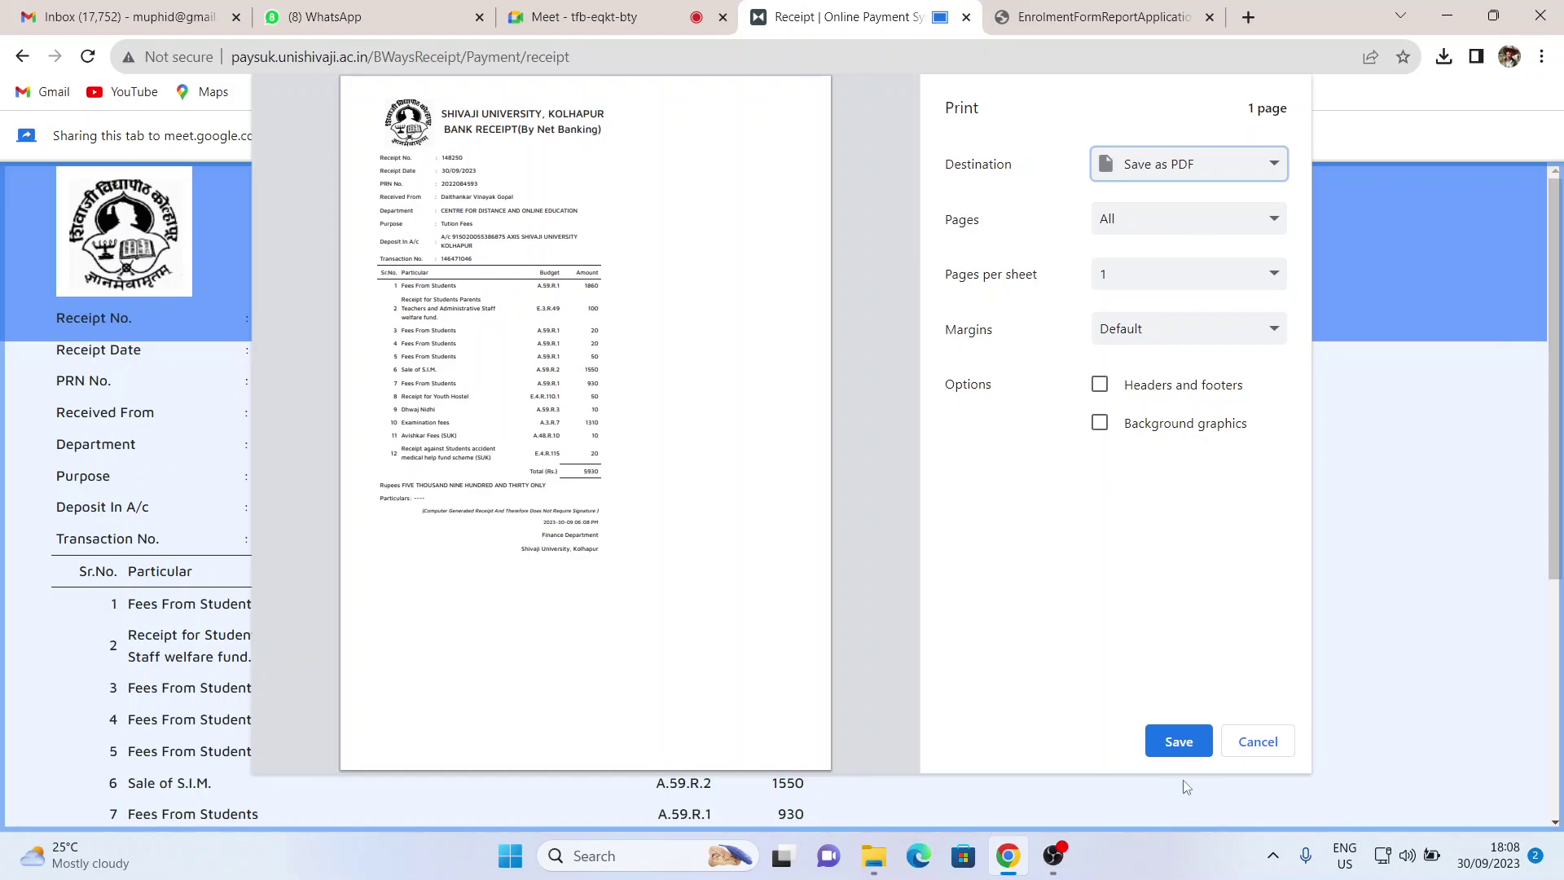
pyautogui.click(1179, 741)
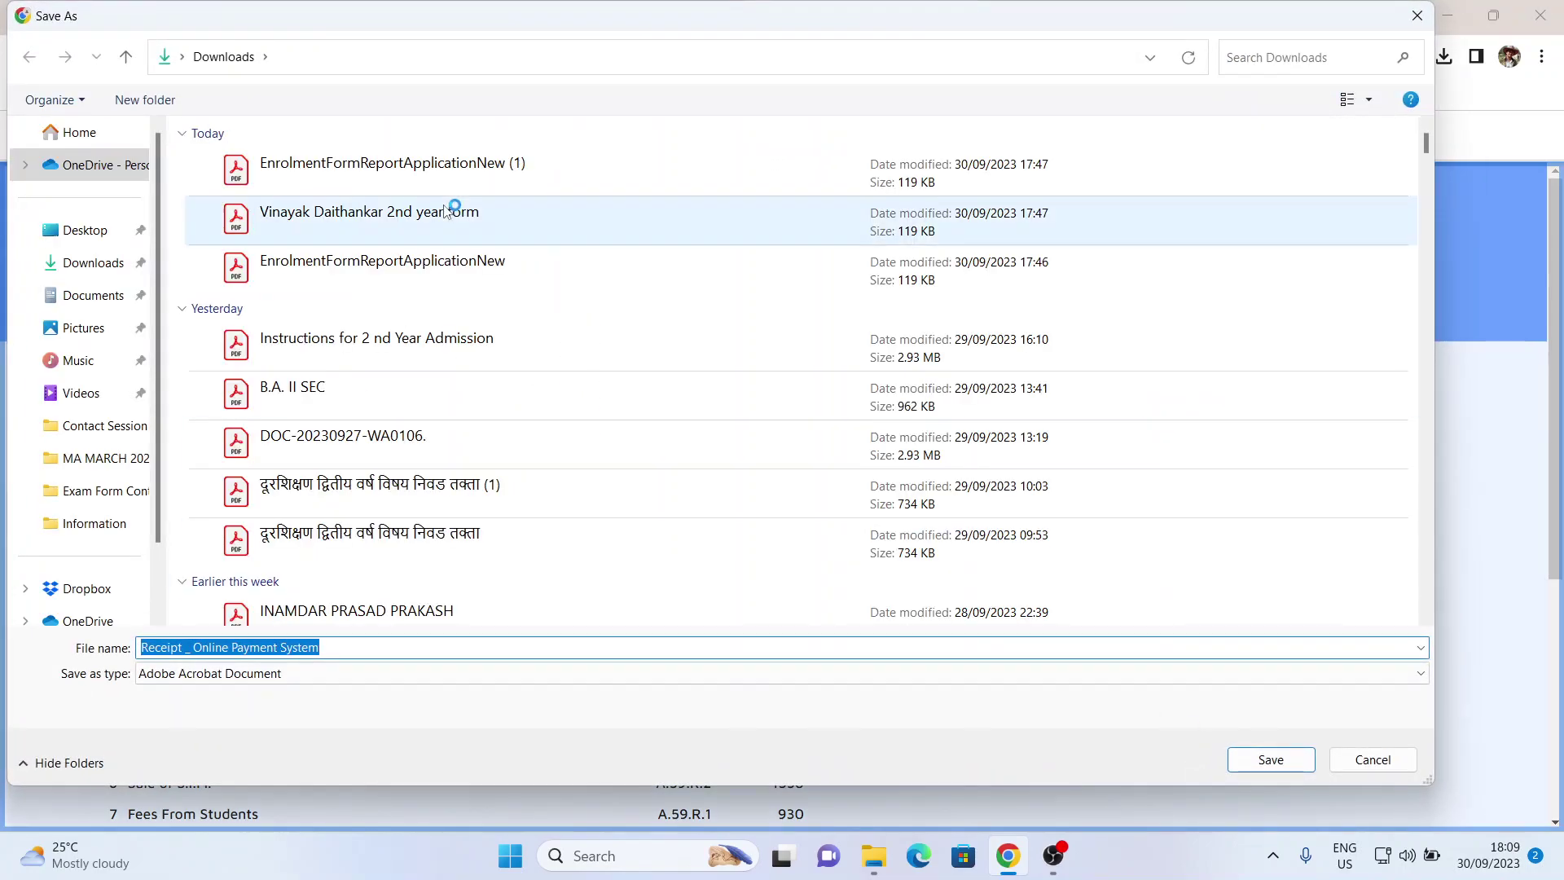
# - Save the PDF in Downloads named with the student's name plus 'fee receipt'
pyautogui.click(423, 233)
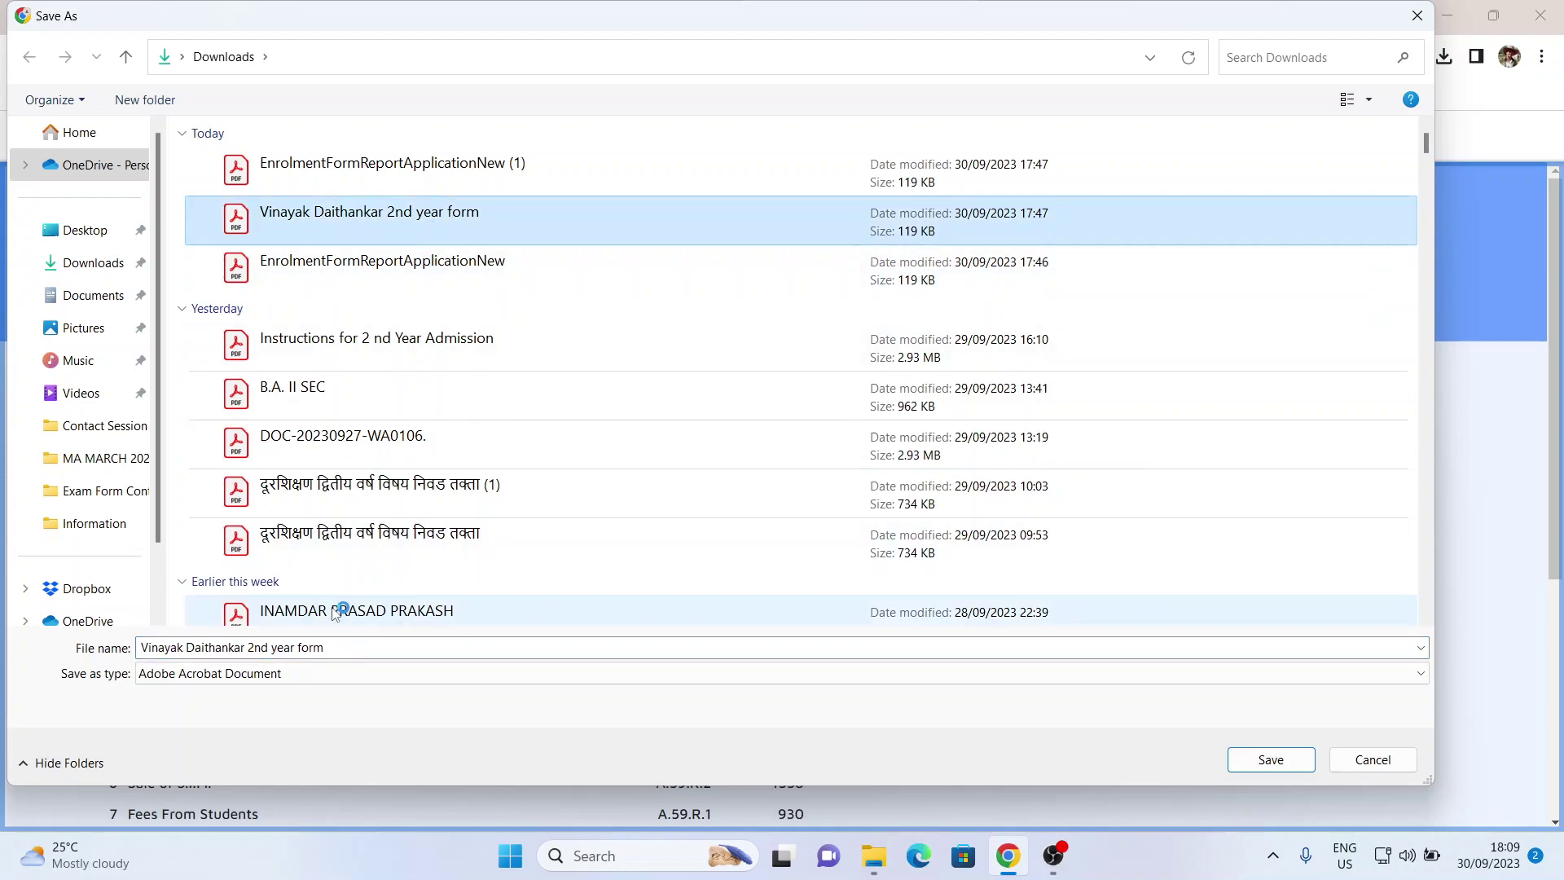
pyautogui.click(334, 650)
pyautogui.click(333, 649)
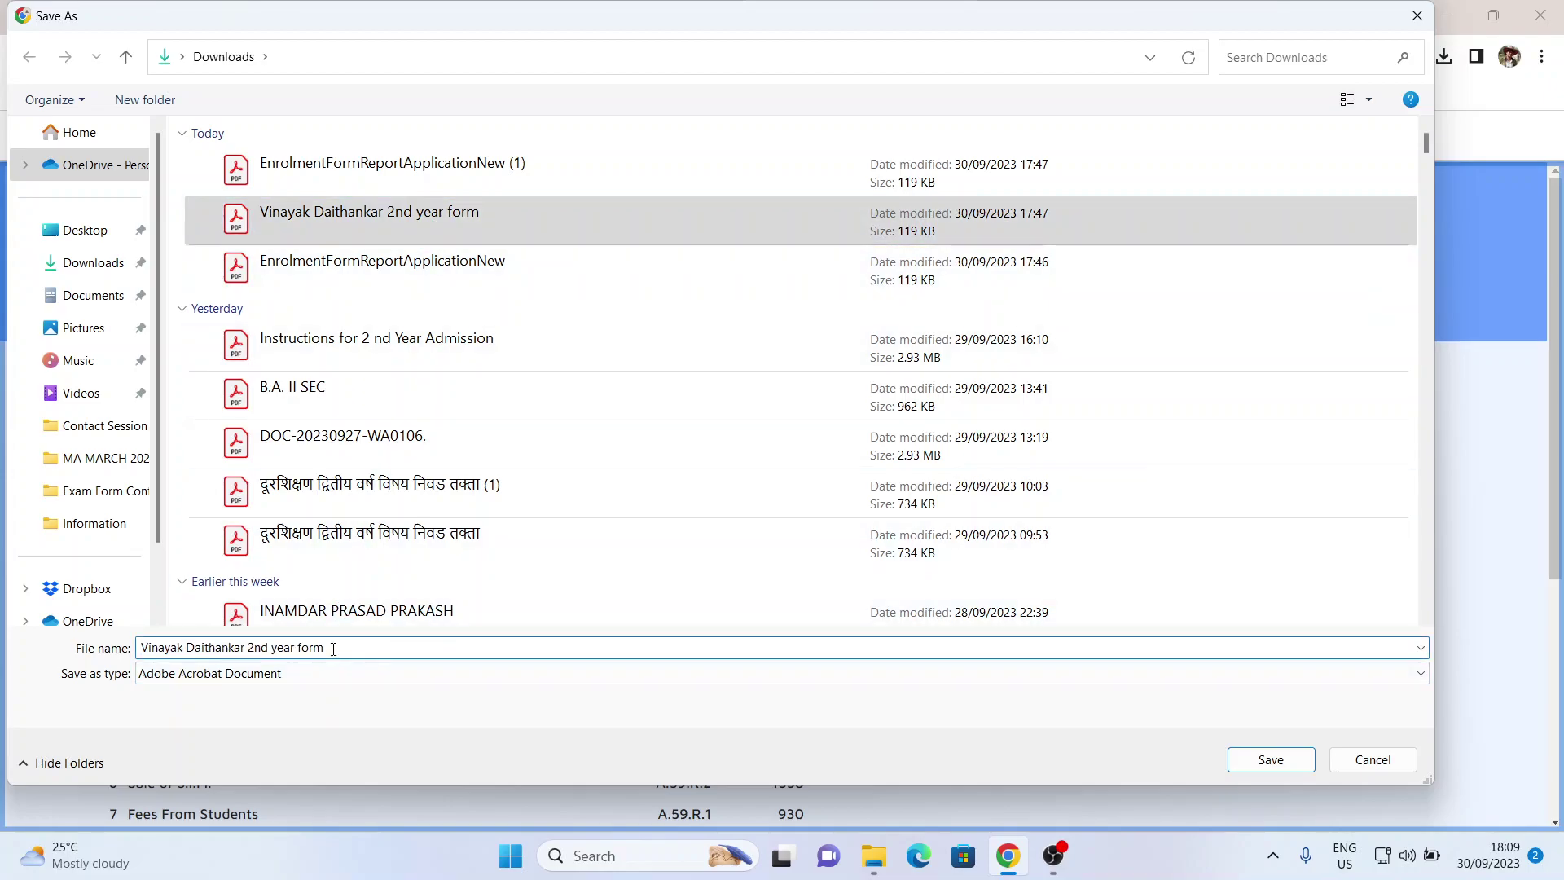
pyautogui.press('BackSpace')
pyautogui.press('BackSpace')
pyautogui.press('BackSpace')
pyautogui.press('BackSpace')
pyautogui.press('BackSpace')
pyautogui.press('BackSpace')
pyautogui.press('BackSpace')
pyautogui.press('BackSpace')
pyautogui.press('BackSpace')
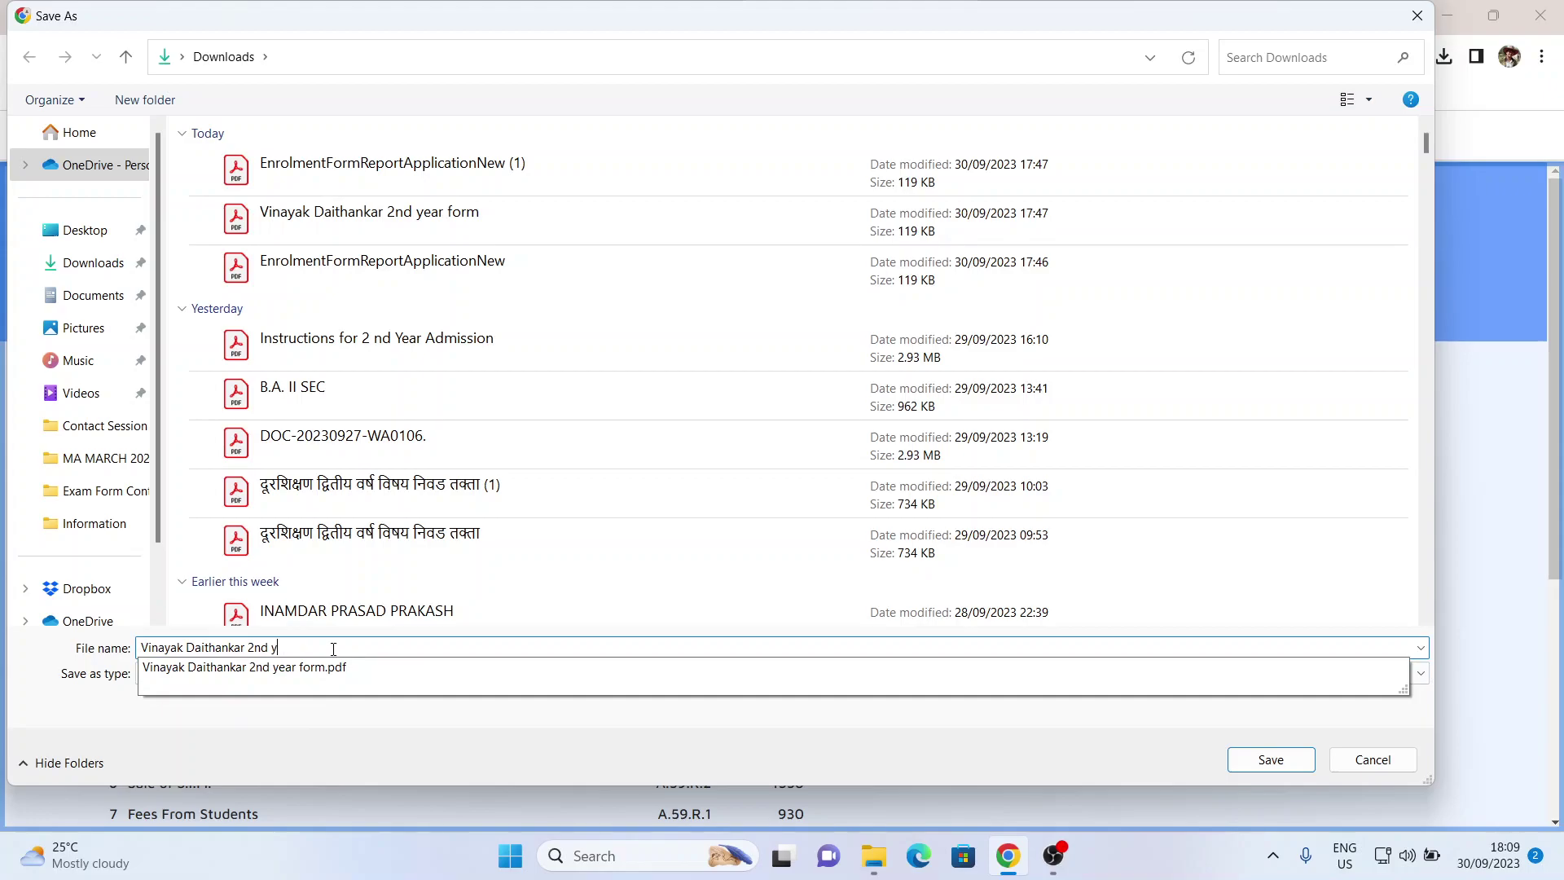
pyautogui.press('BackSpace')
pyautogui.press('BackSpace')
pyautogui.press('BackSpace')
pyautogui.press('BackSpace')
pyautogui.write('fee r')
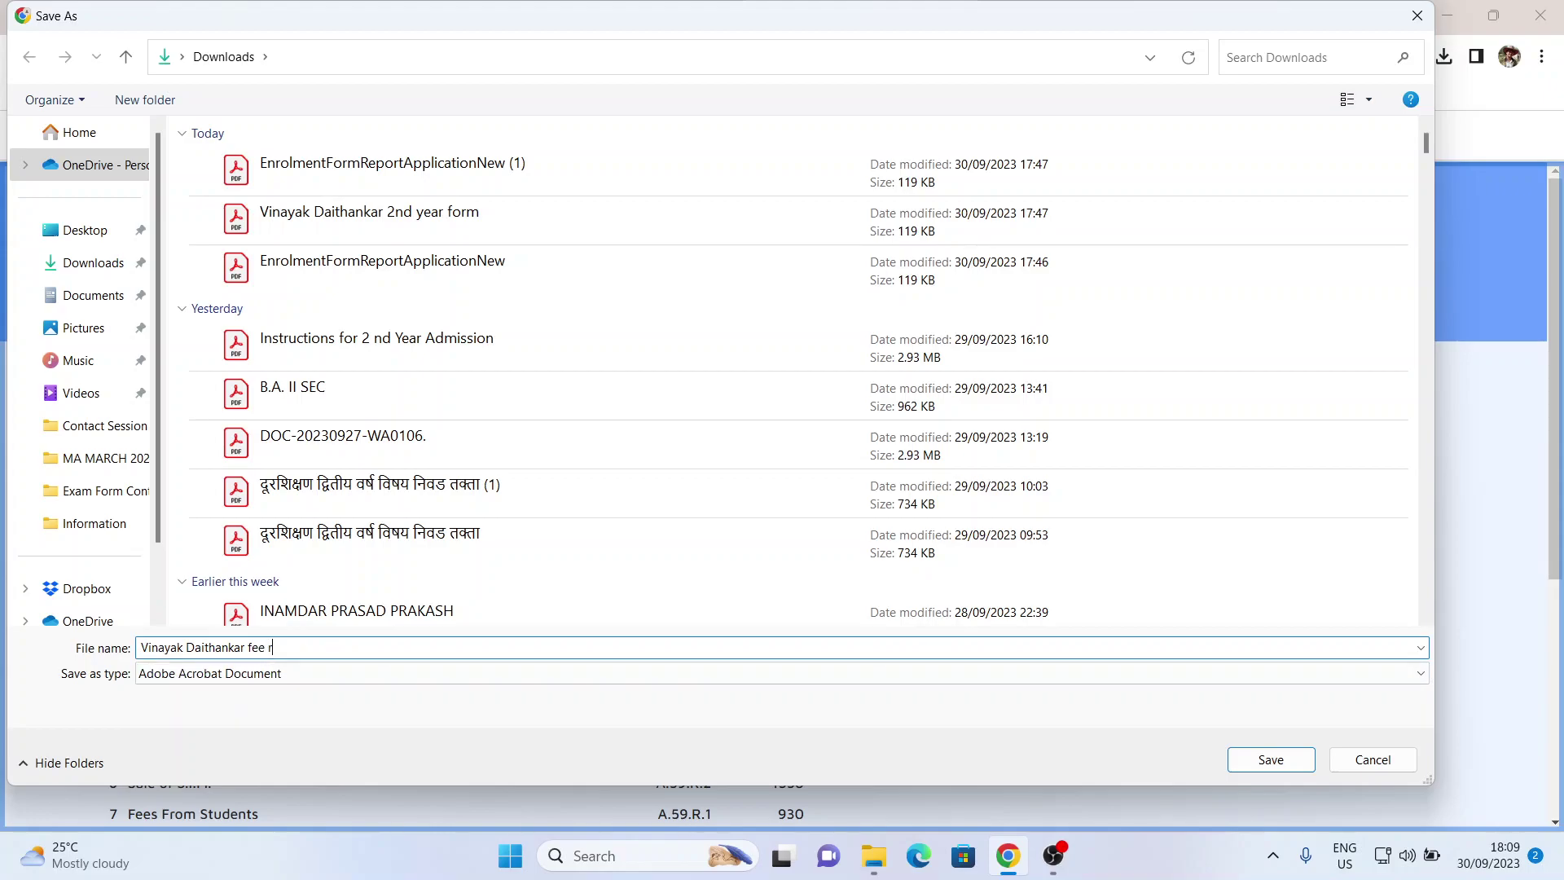
pyautogui.write('ecipet')
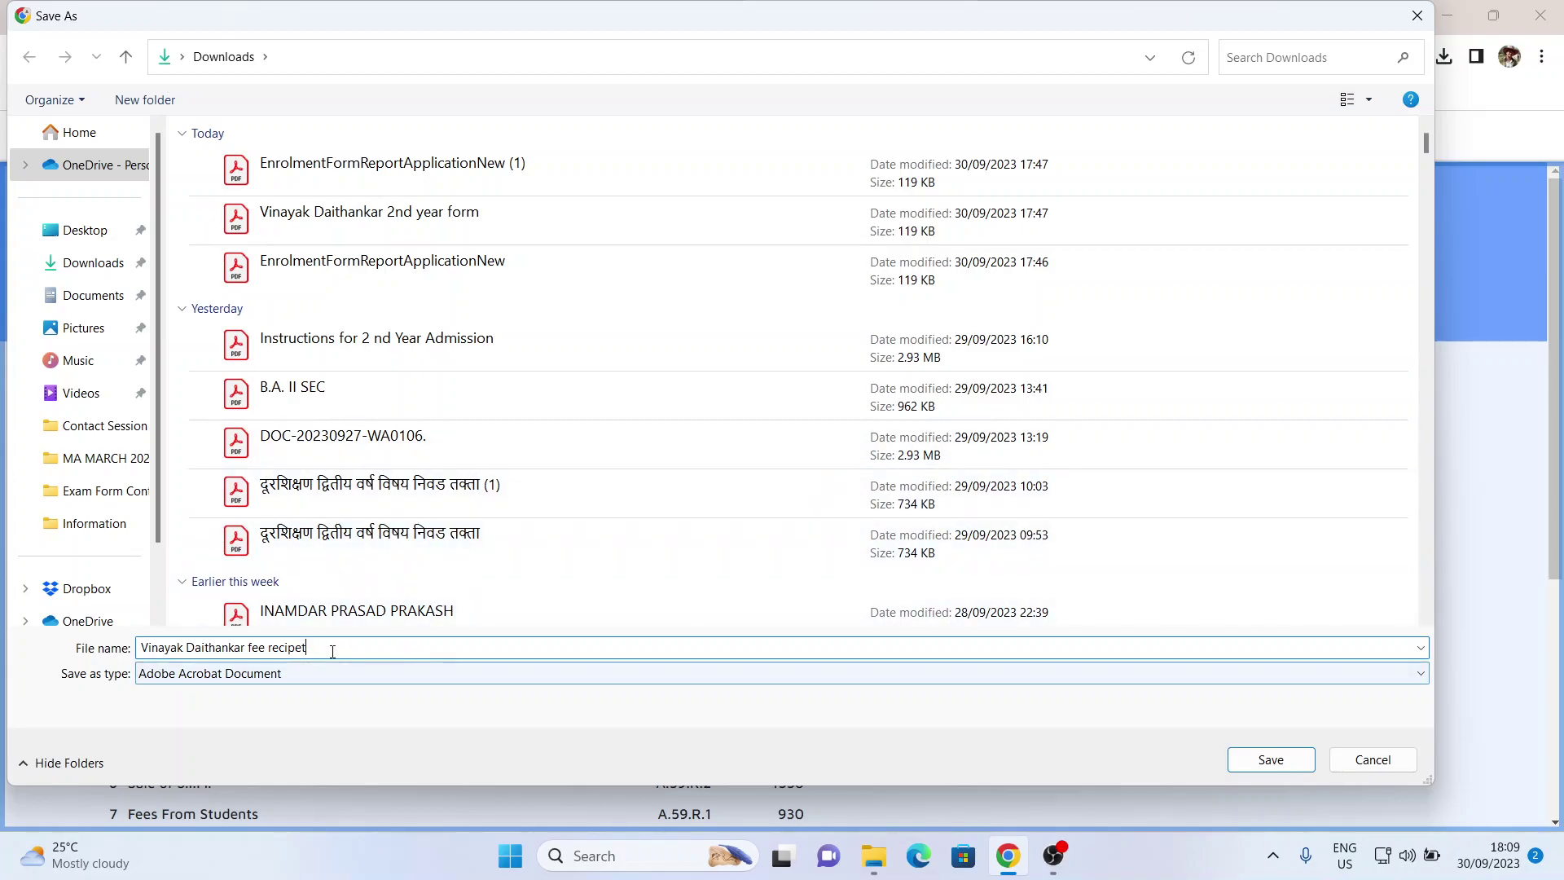
pyautogui.press('BackSpace')
pyautogui.press('BackSpace')
pyautogui.press('BackSpace')
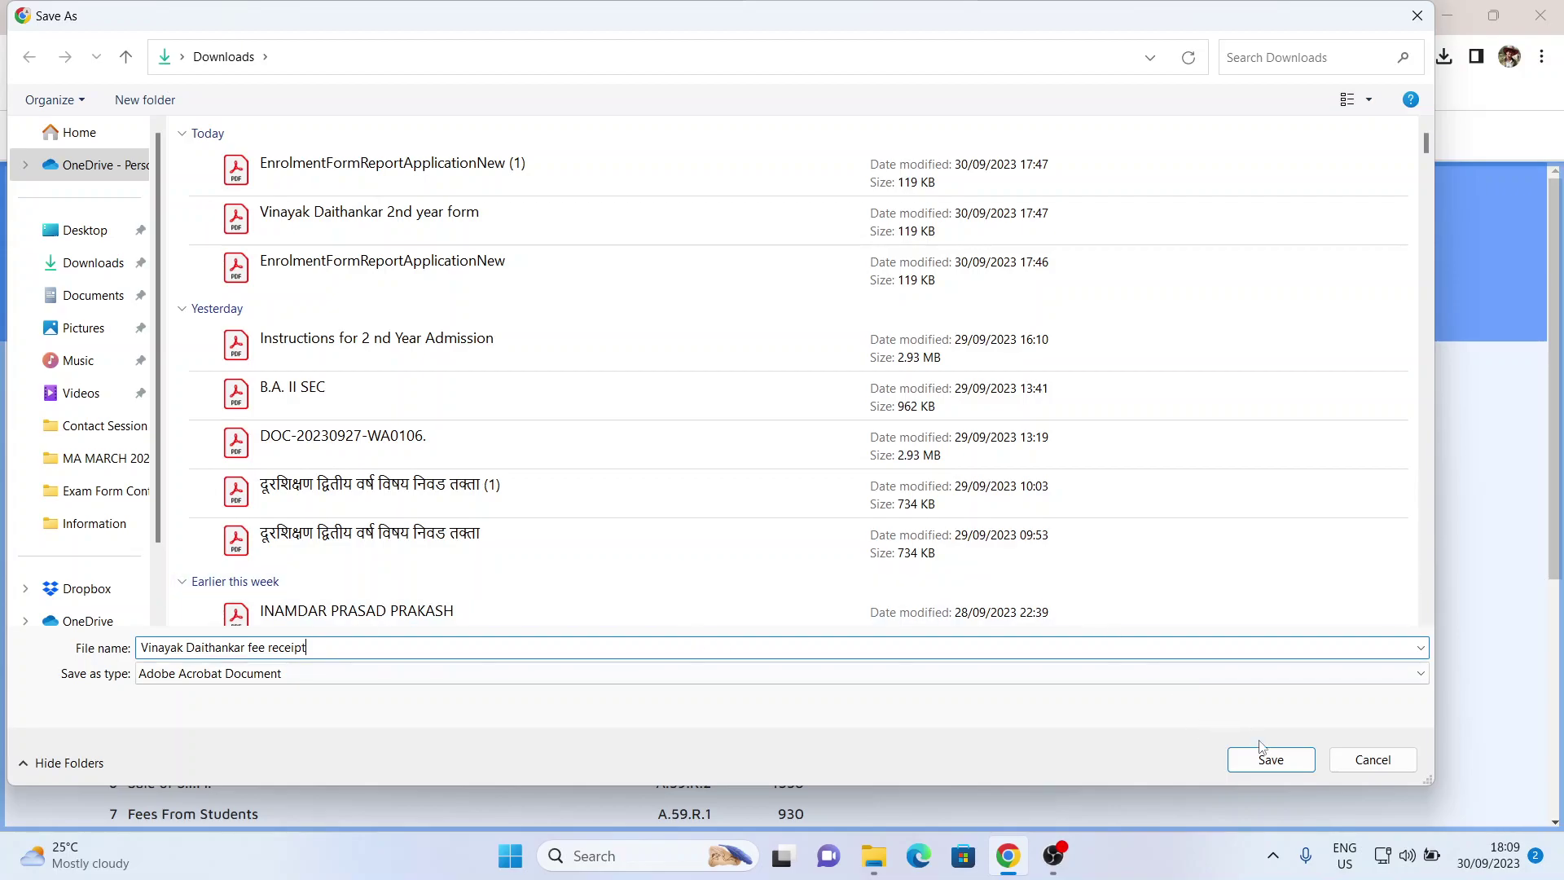
pyautogui.press('Return')
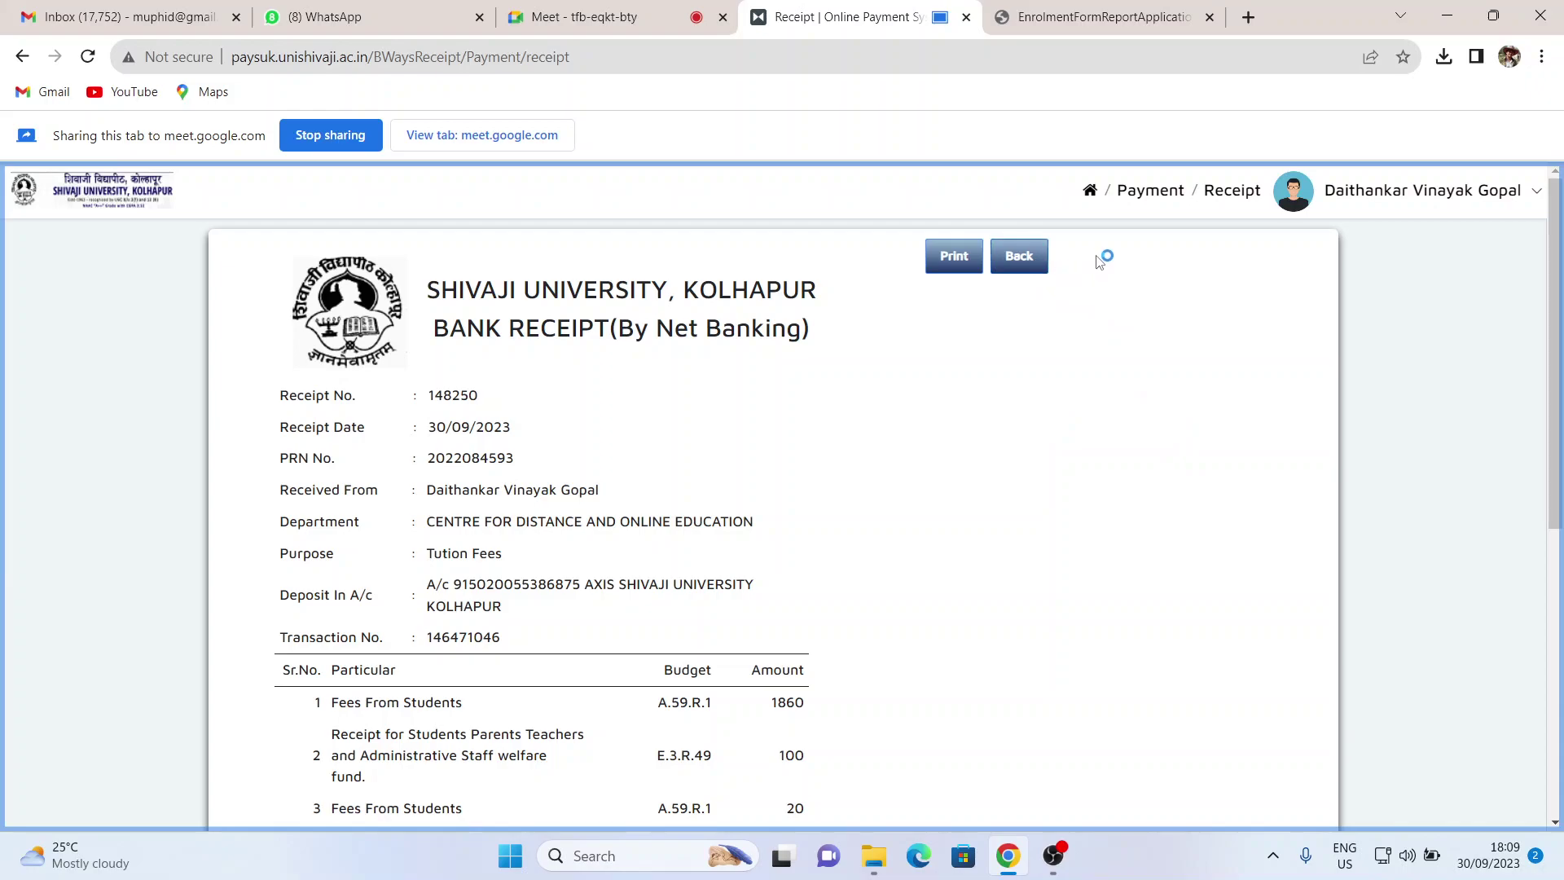
# - Leave the receipt page and return to the payment portal's home page
pyautogui.click(1019, 256)
pyautogui.scroll(-5, 1093, 436)
pyautogui.scroll(5, 1092, 436)
pyautogui.click(1090, 192)
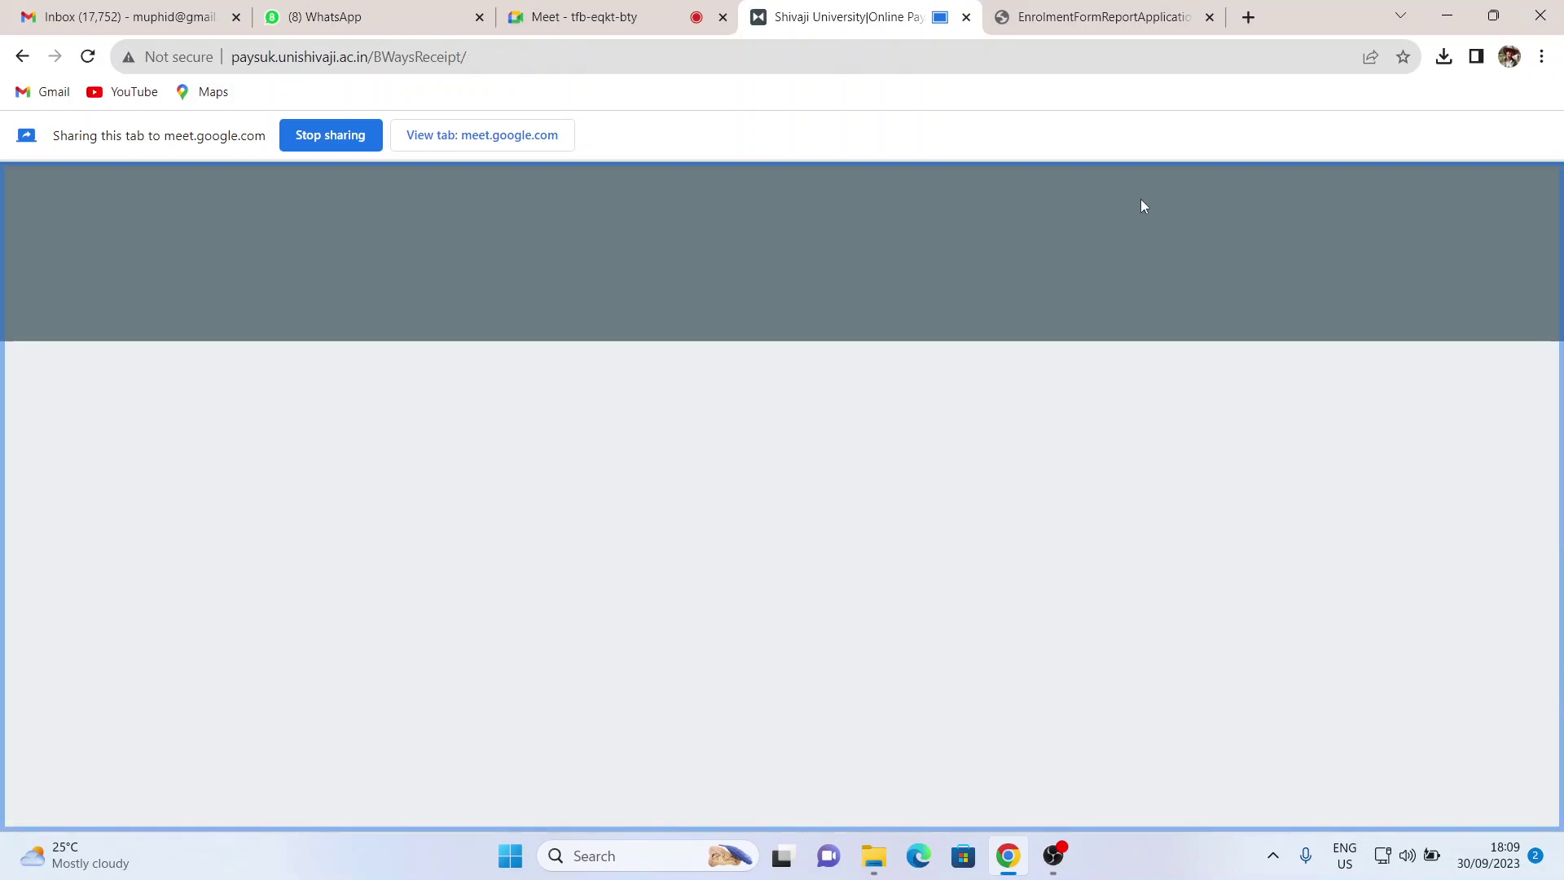
# - Switch between the enrolment PDF, portal and Meet tabs, ending on Google Meet
pyautogui.click(1108, 11)
pyautogui.click(875, 8)
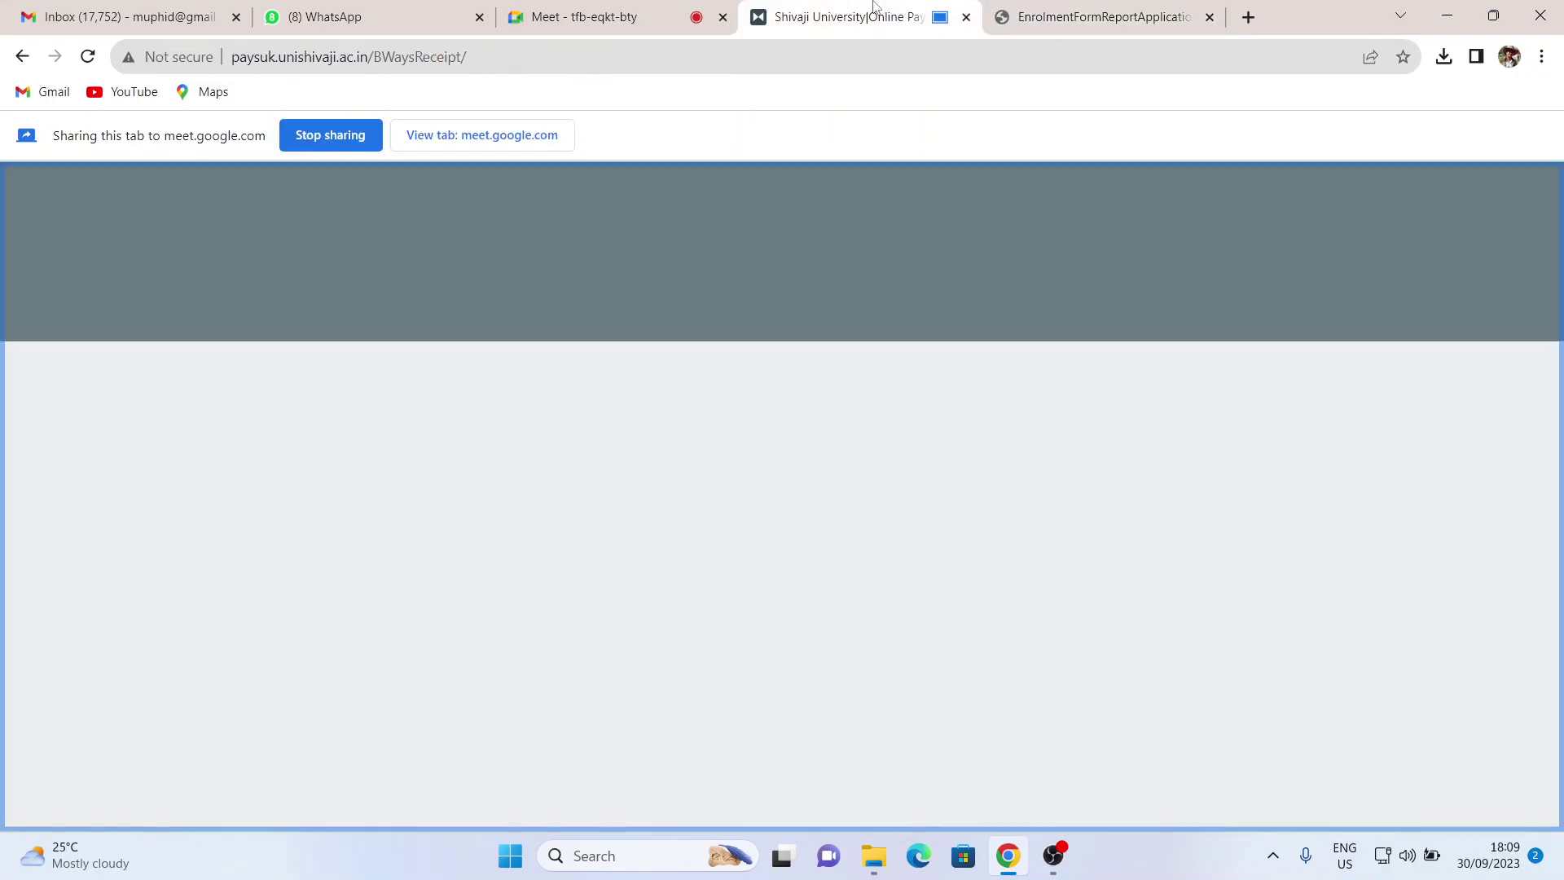
pyautogui.click(652, 10)
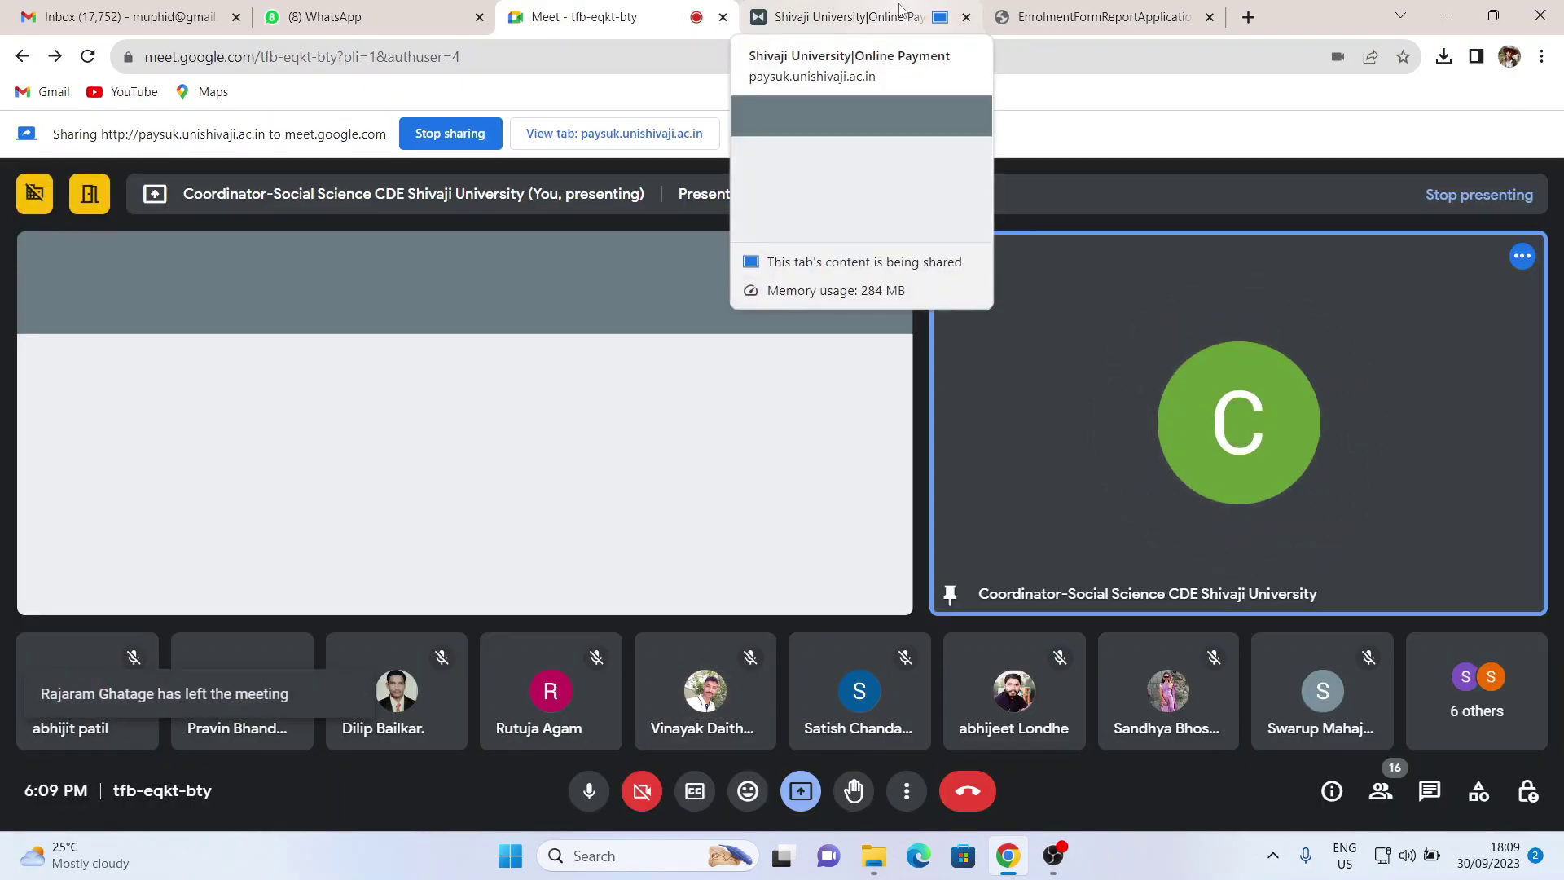
pyautogui.click(901, 11)
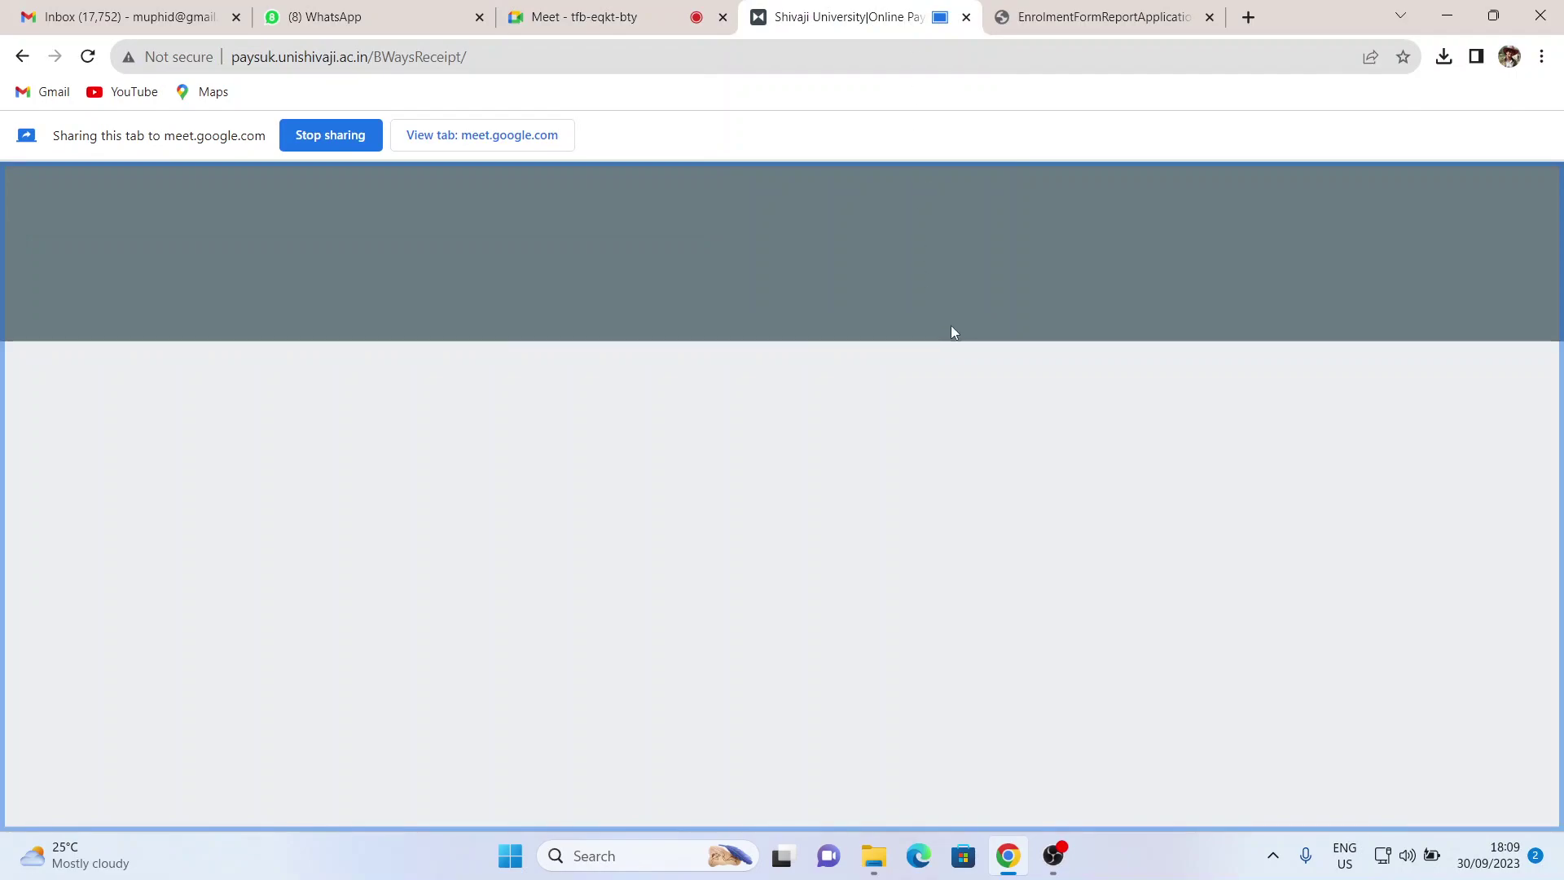
pyautogui.moveTo(1020, 868)
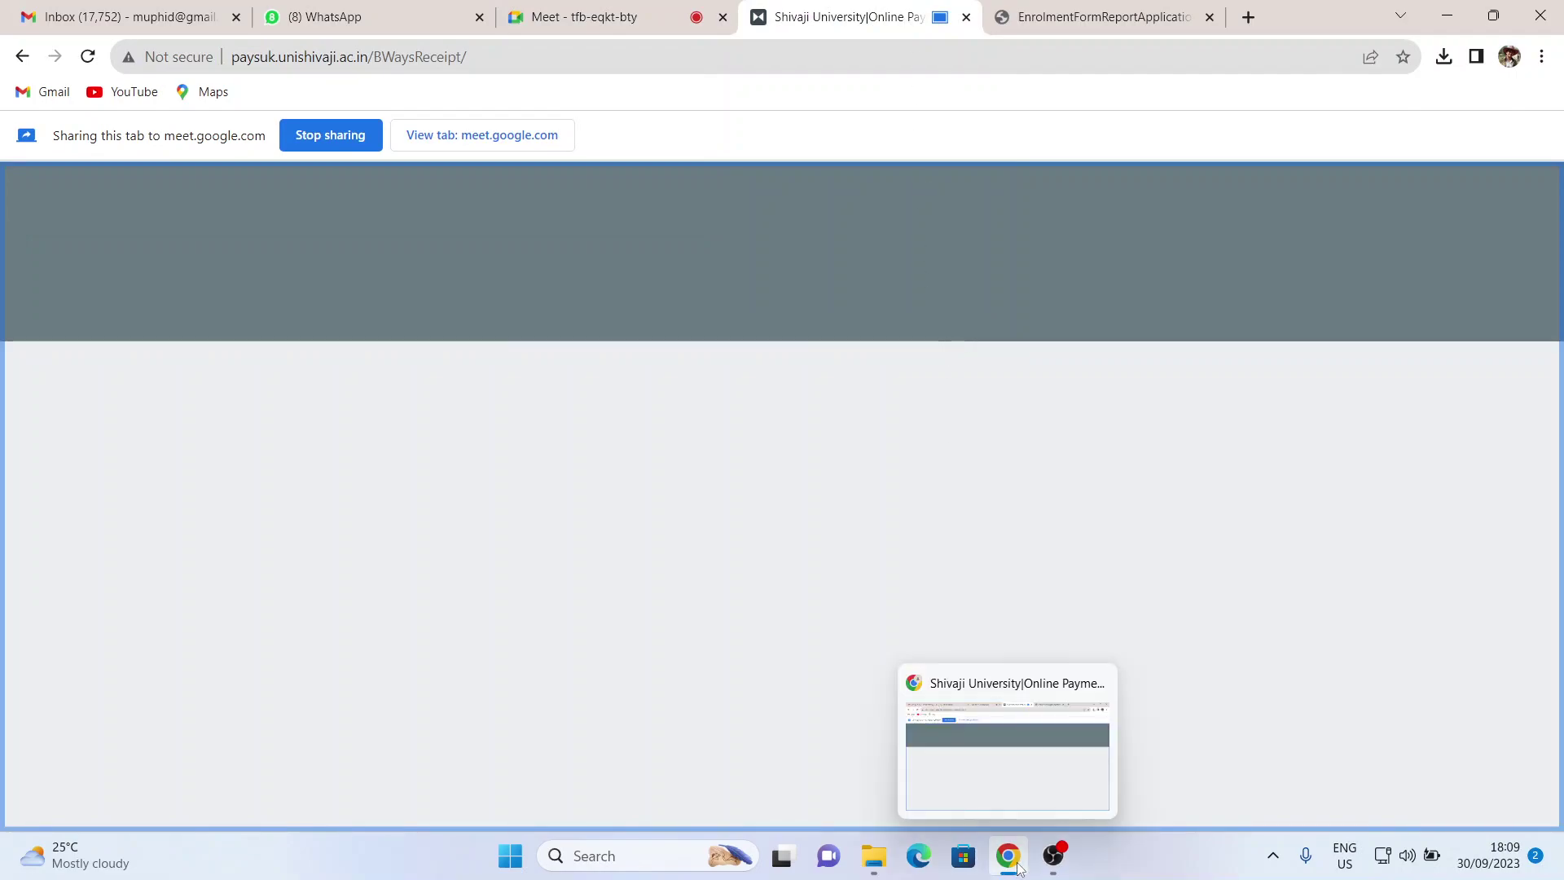
pyautogui.click(639, 16)
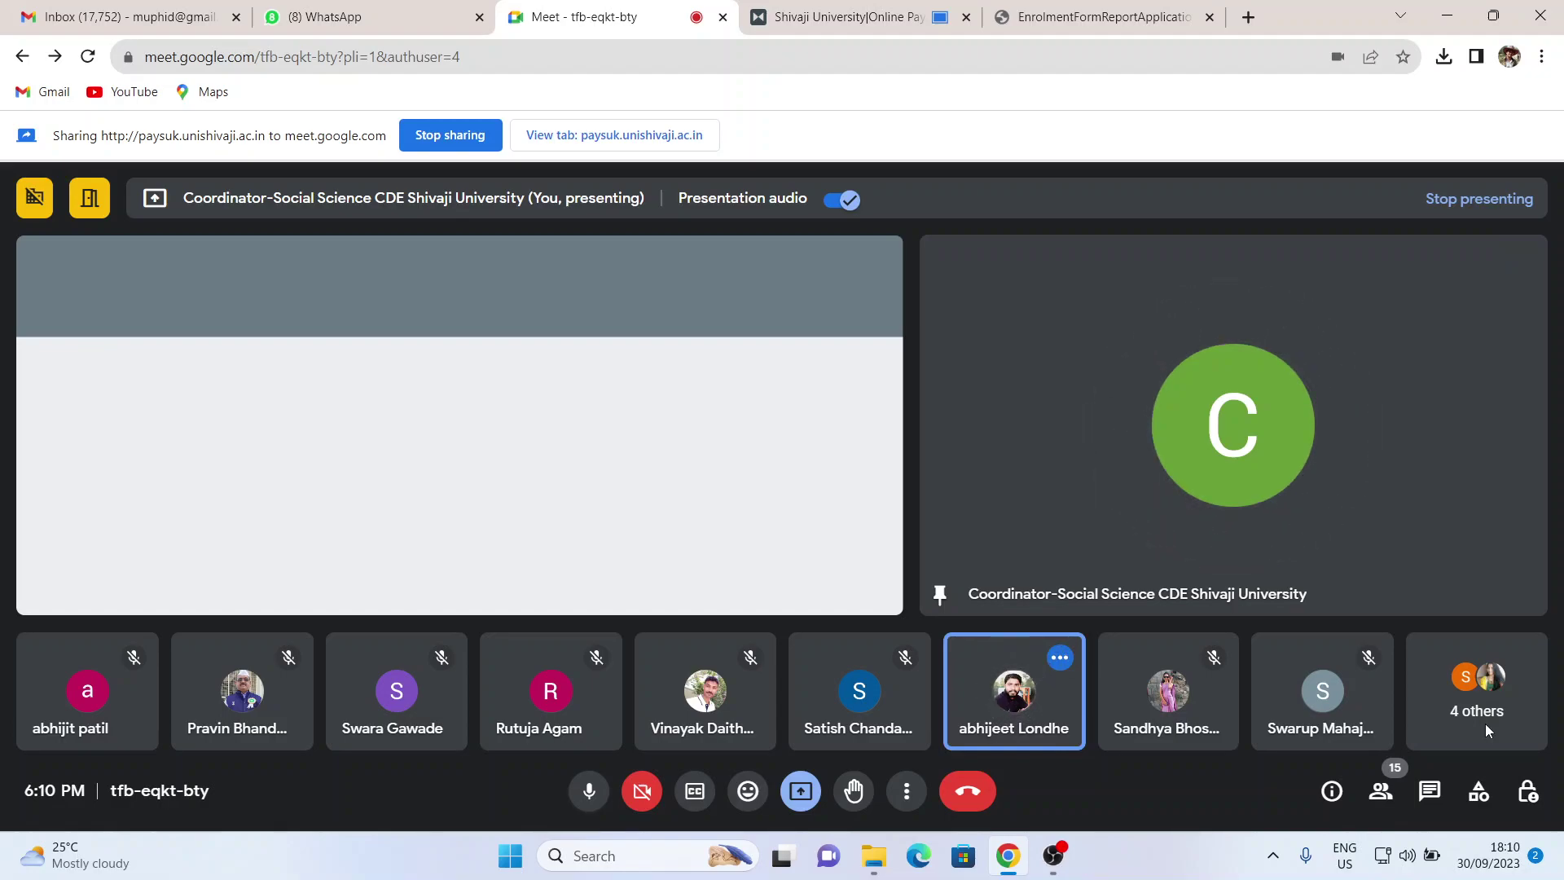
# - Stop sharing the payment portal tab with the meeting and go back to the receipt page
pyautogui.moveTo(1307, 360)
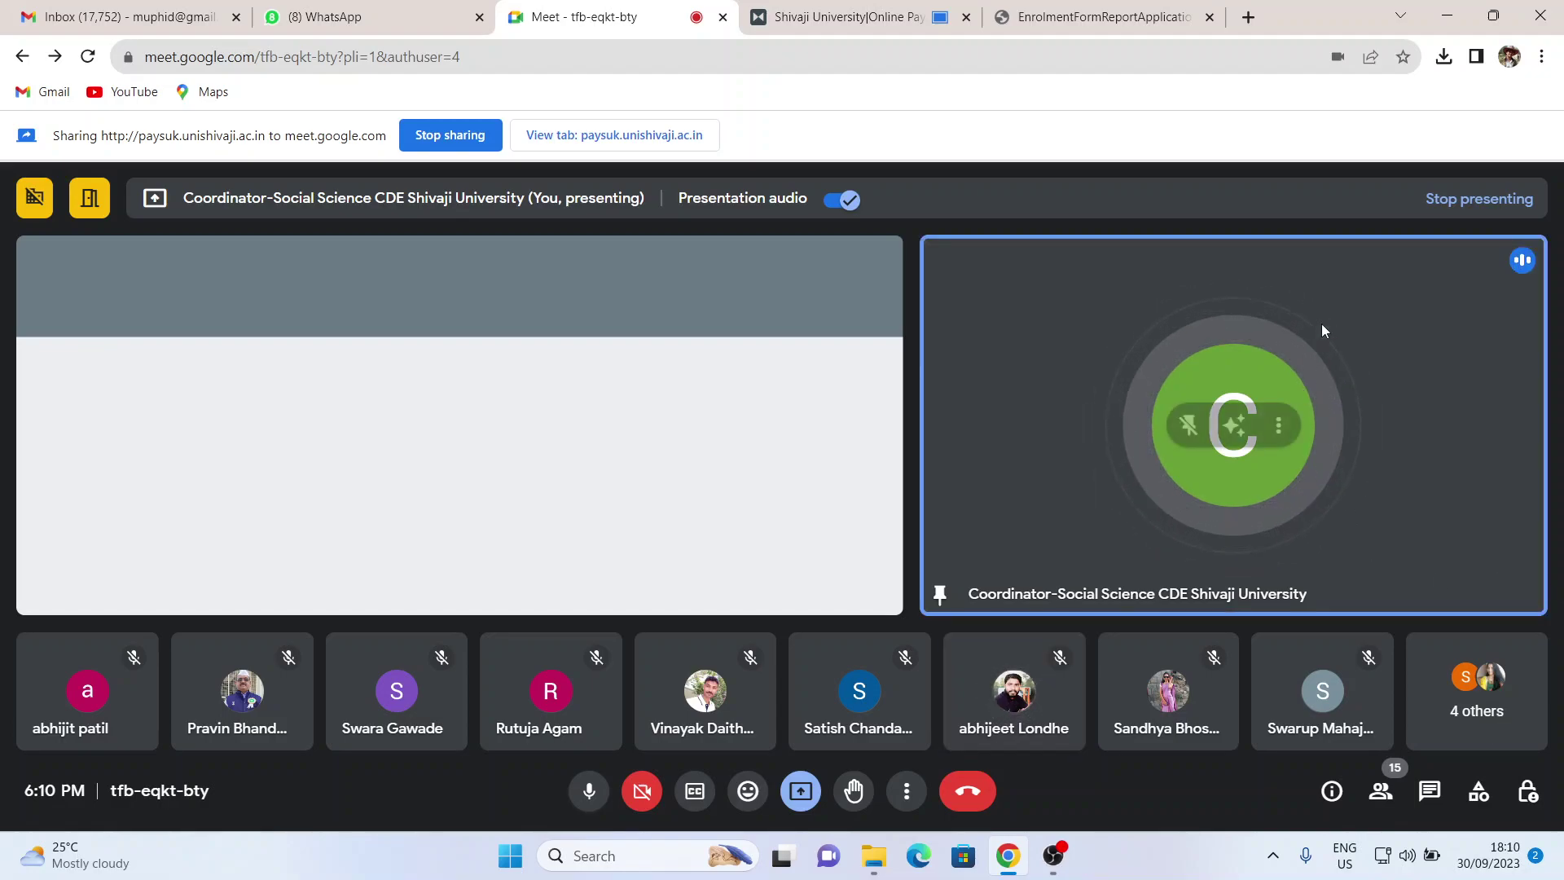
pyautogui.click(812, 241)
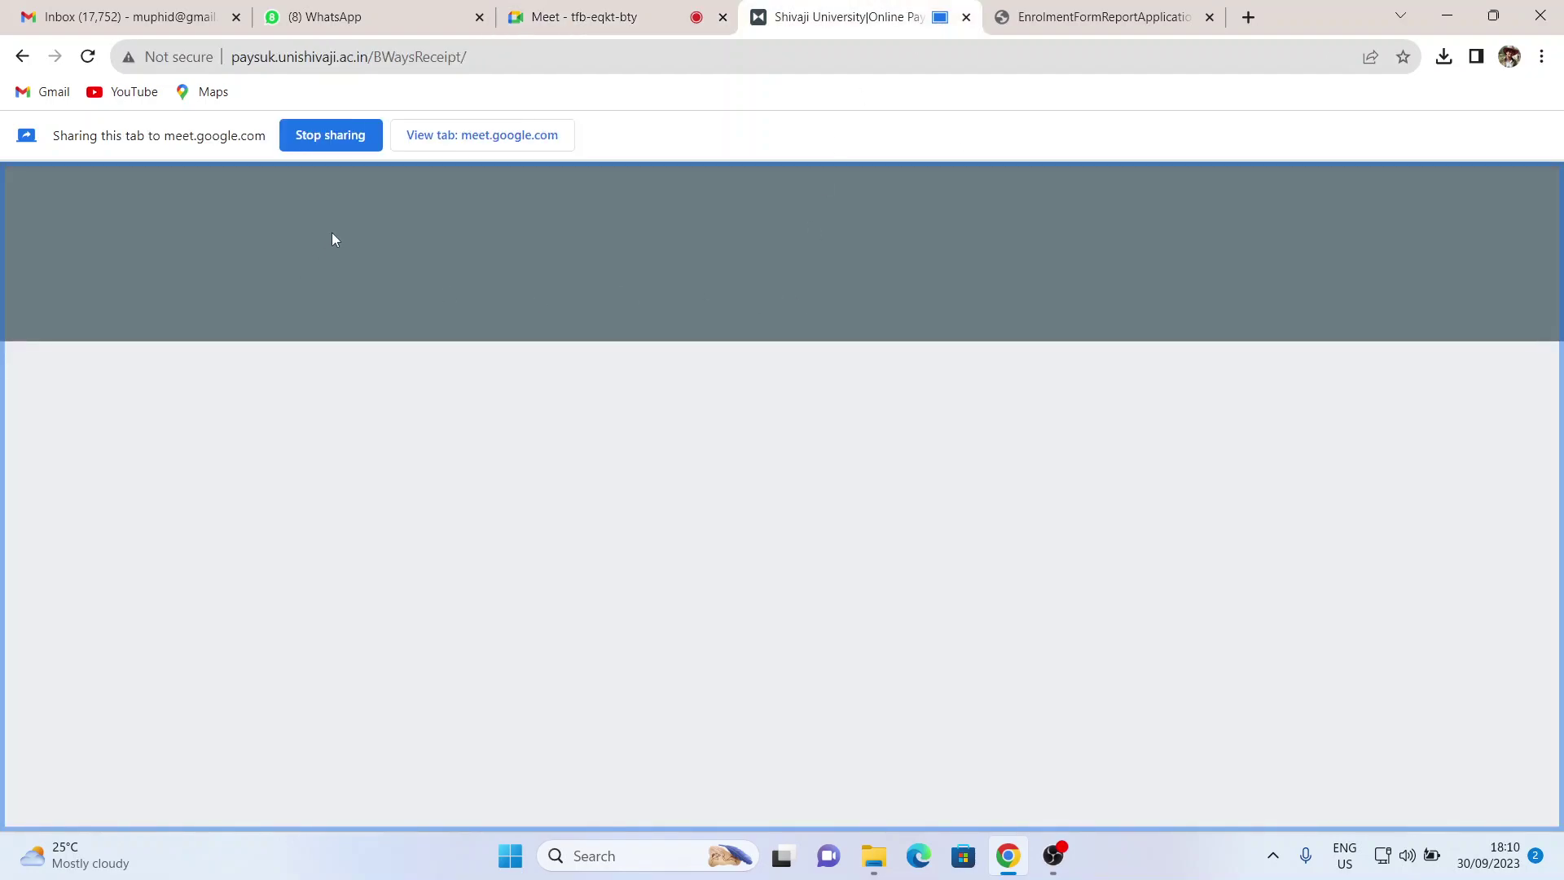
pyautogui.click(342, 142)
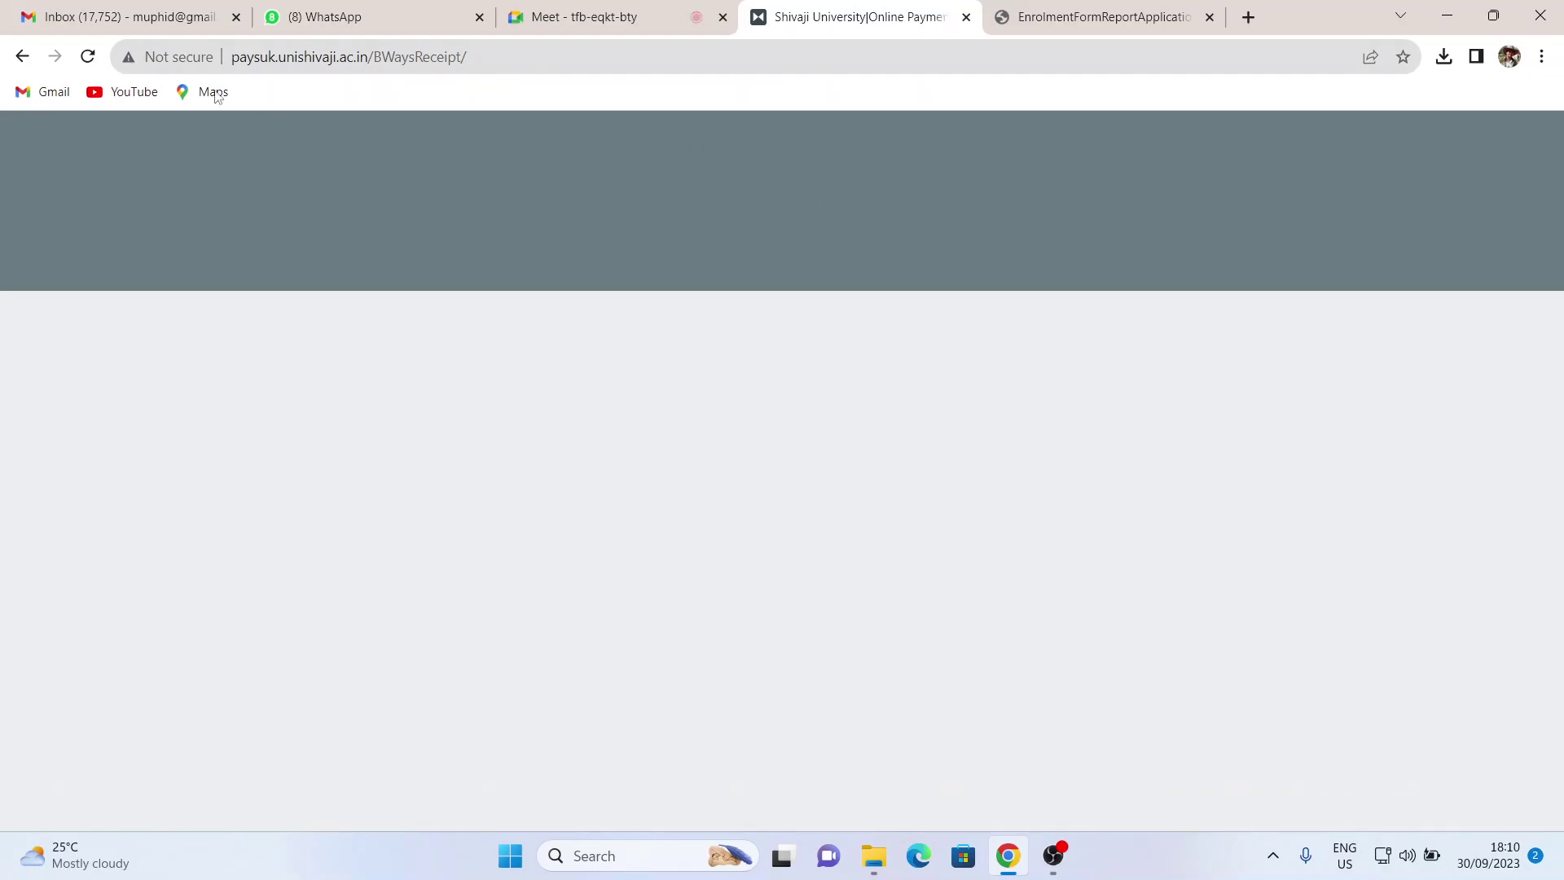
pyautogui.click(22, 56)
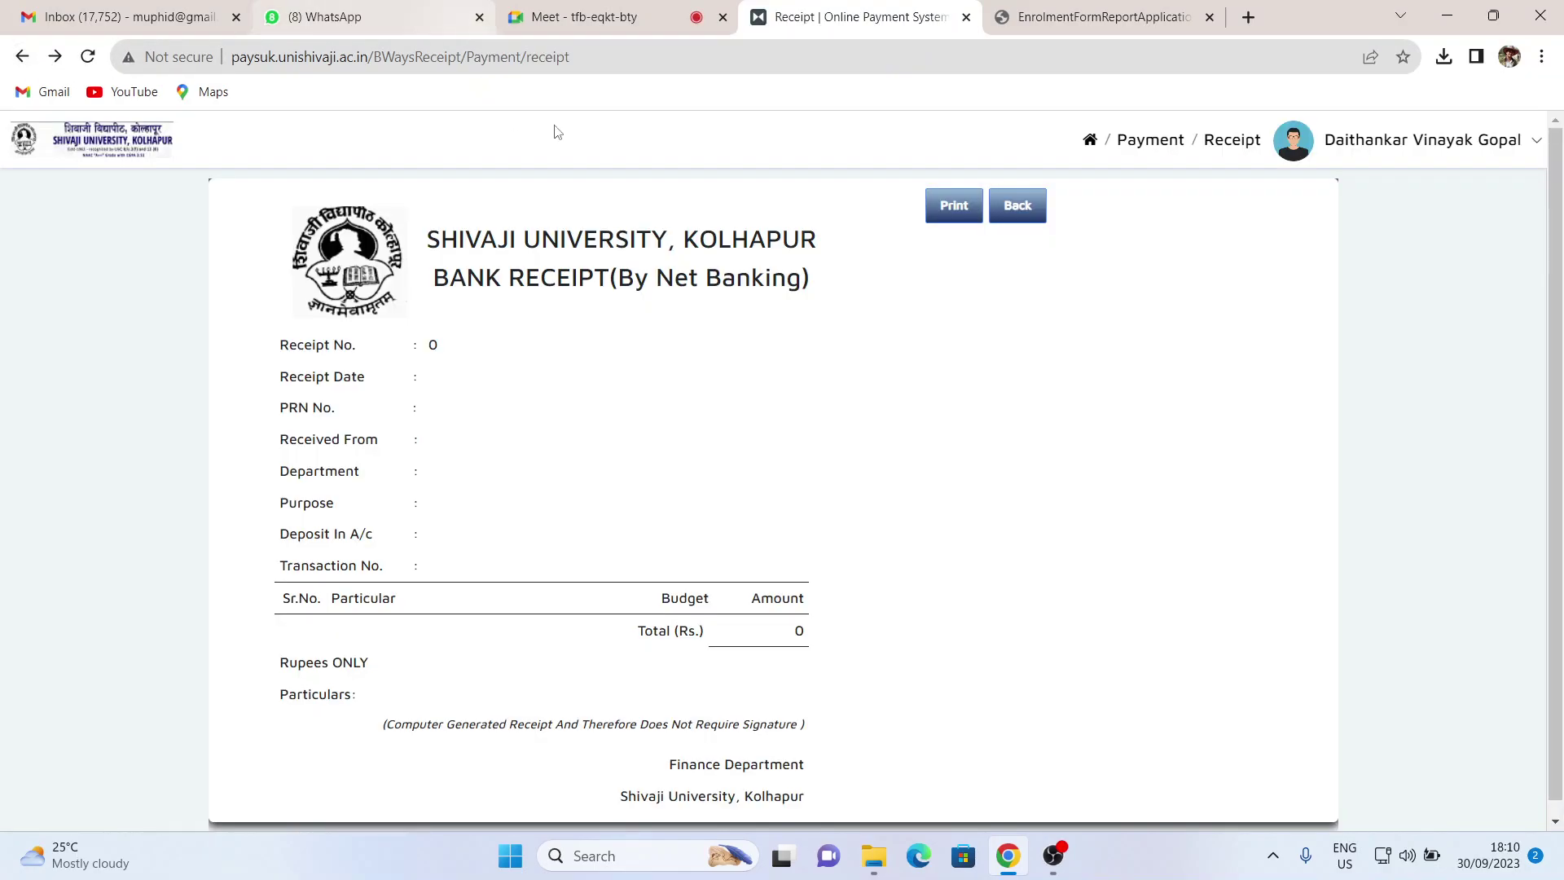